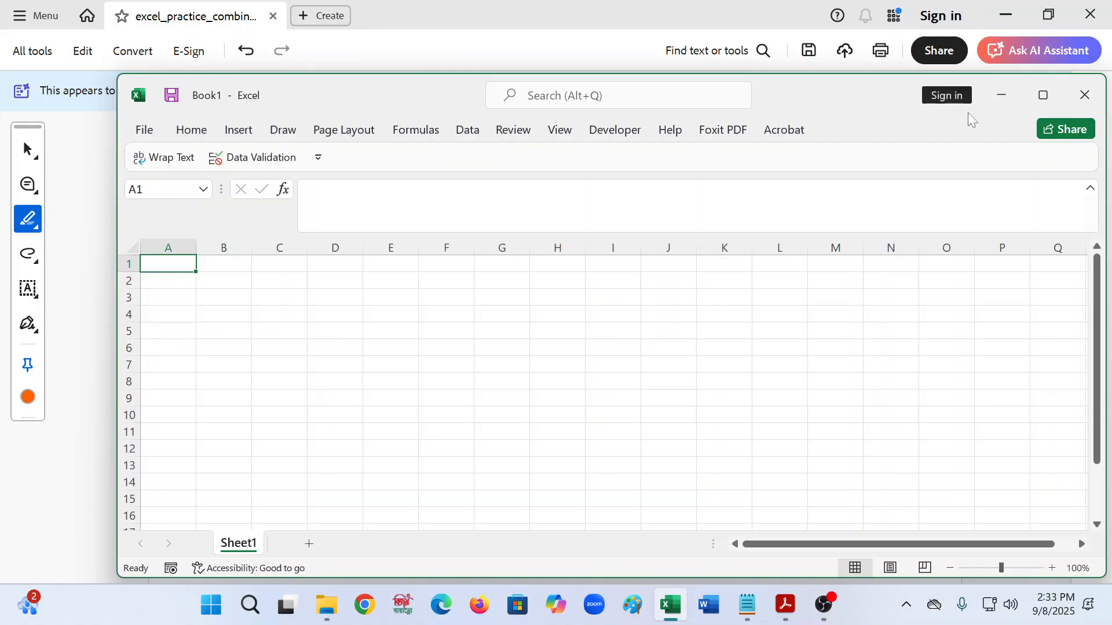
# - Snap the blank Excel workbook to the left half of the screen, beside the PDF
pyautogui.moveTo(1051, 103)
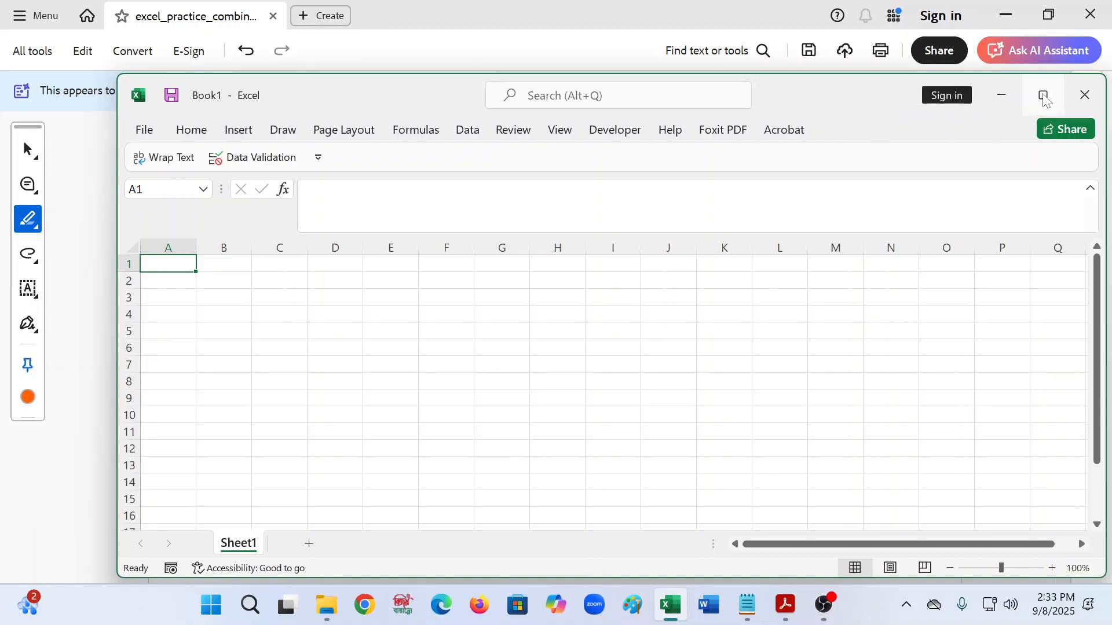
pyautogui.click(933, 133)
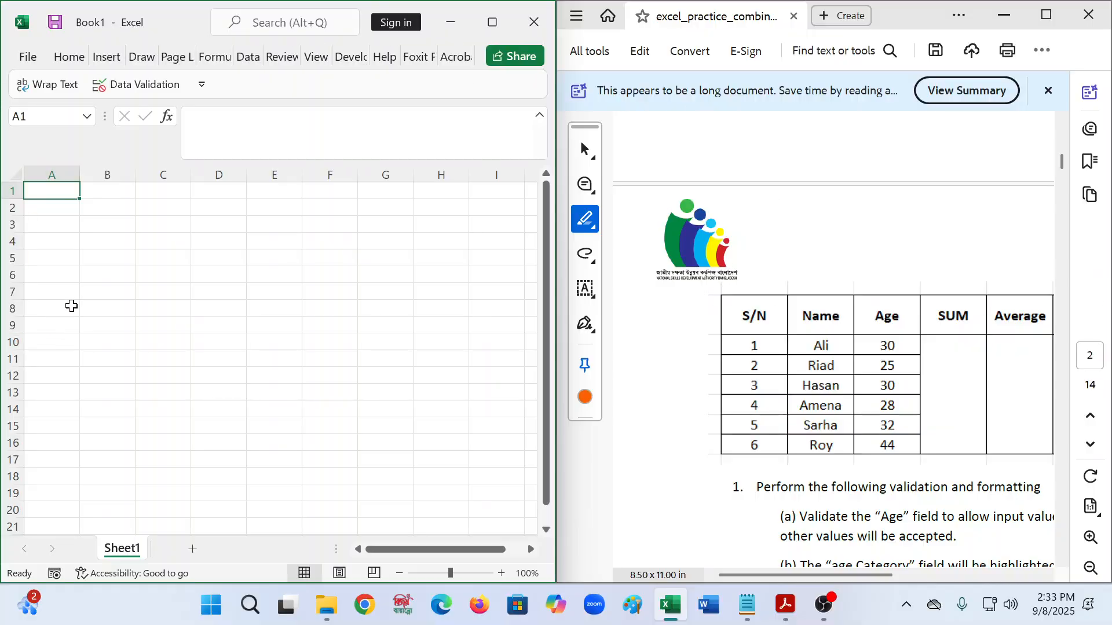
# - Enter the headings S/N, Name, Age and Sum in A1:D1
pyautogui.write('S')
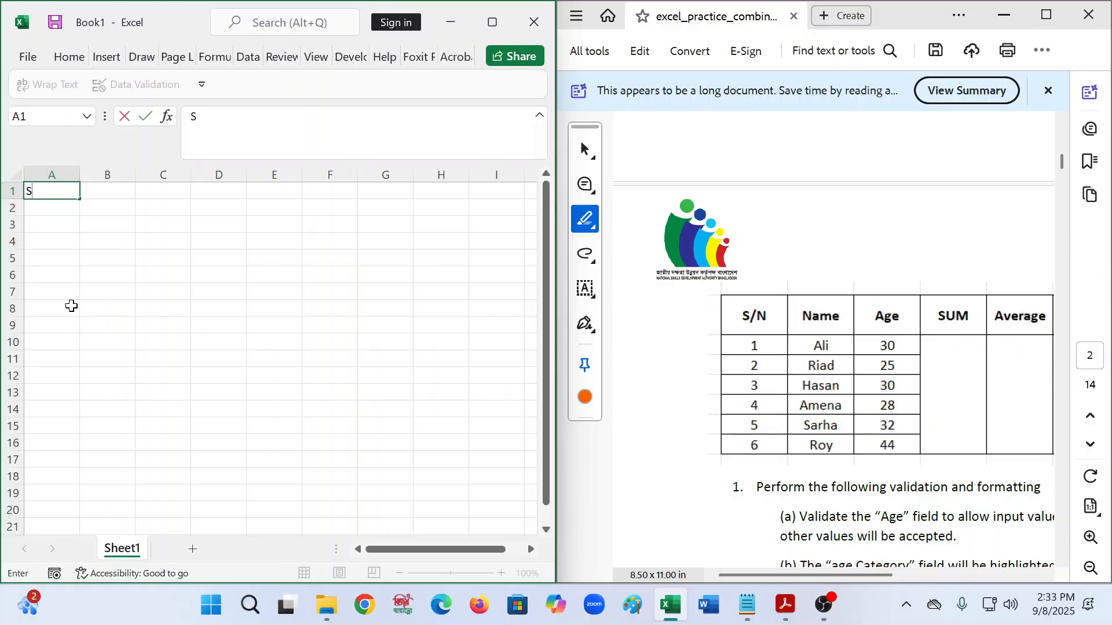
pyautogui.write('/N')
pyautogui.press('Tab')
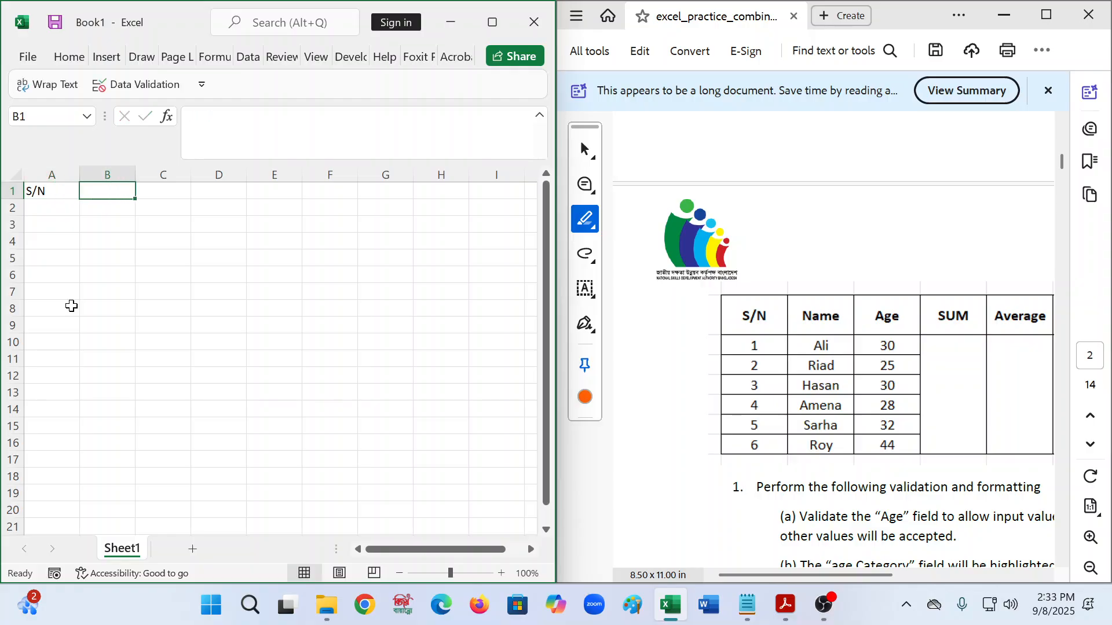
pyautogui.write('M')
pyautogui.press('BackSpace')
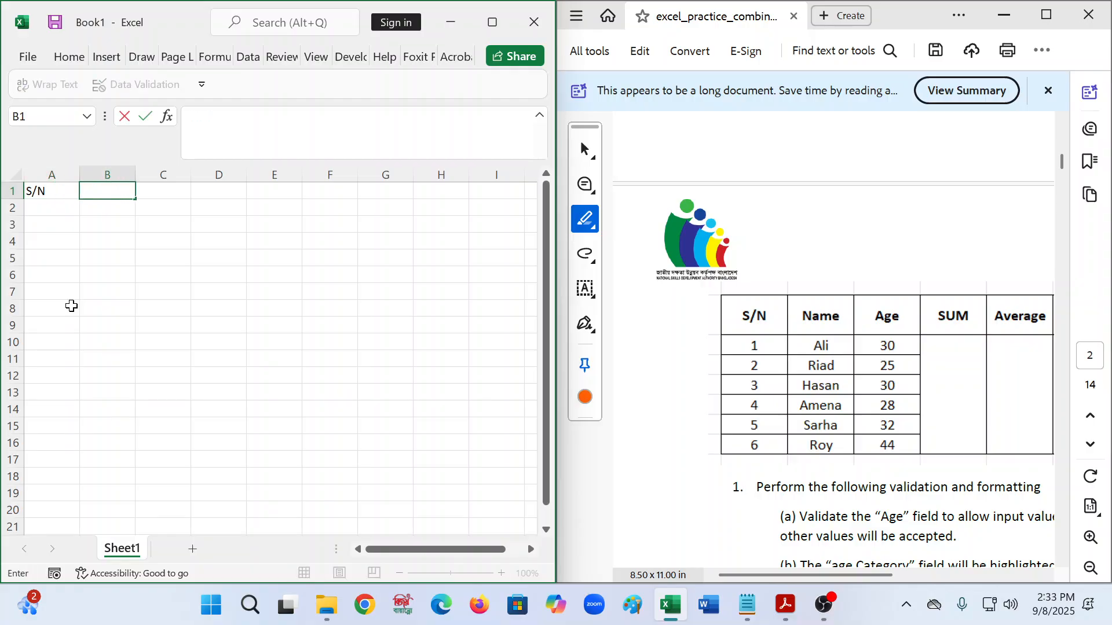
pyautogui.write('Name')
pyautogui.press('Tab')
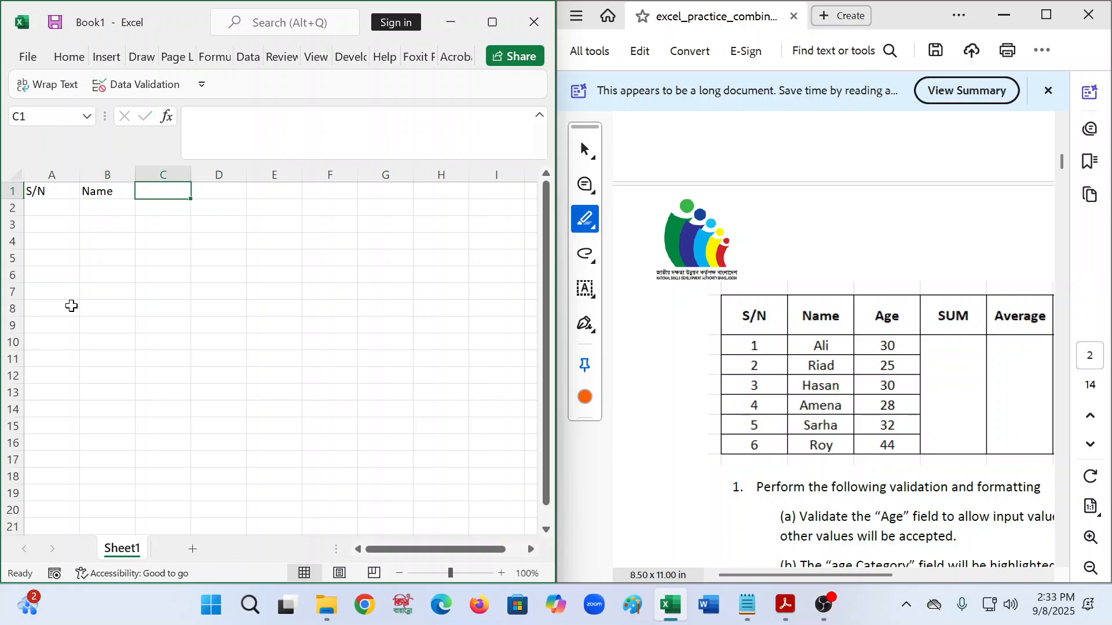
pyautogui.write('Age')
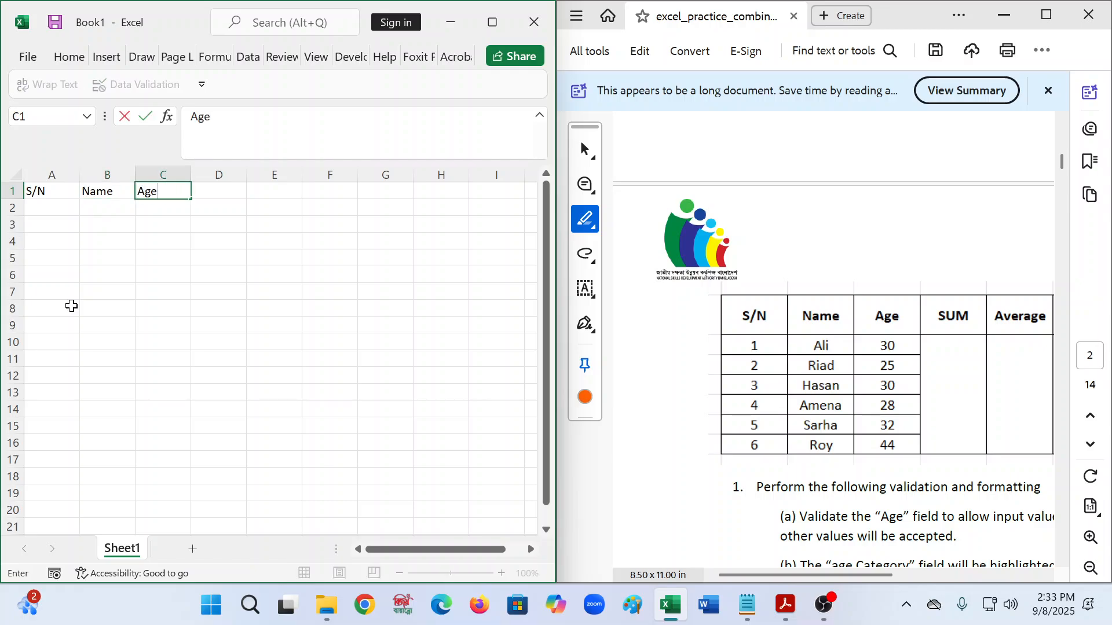
pyautogui.press('Tab')
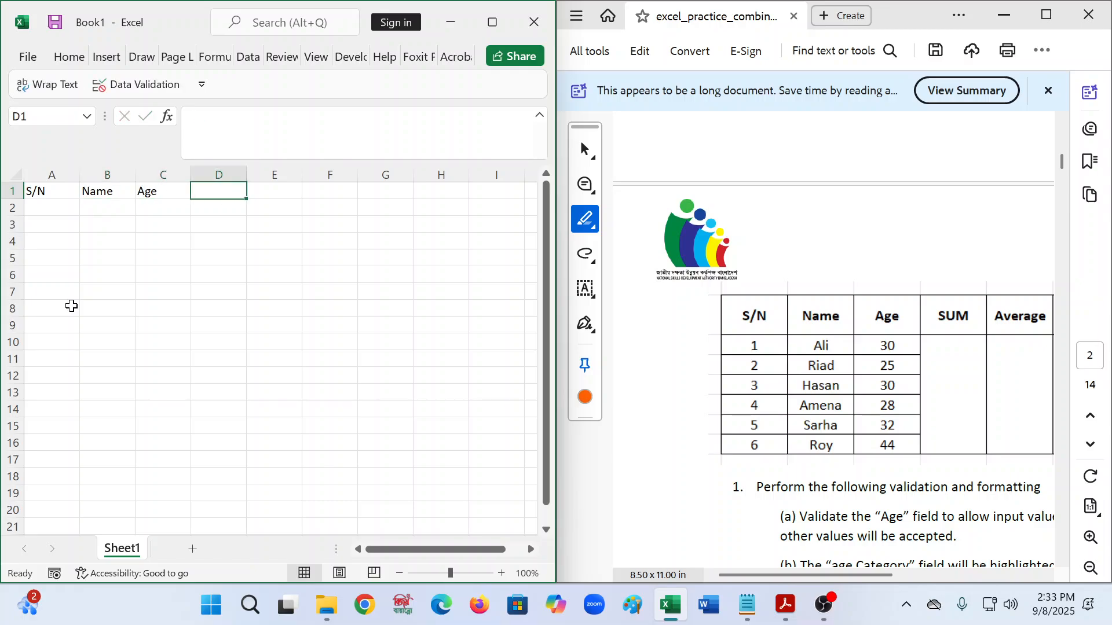
pyautogui.write('Sum')
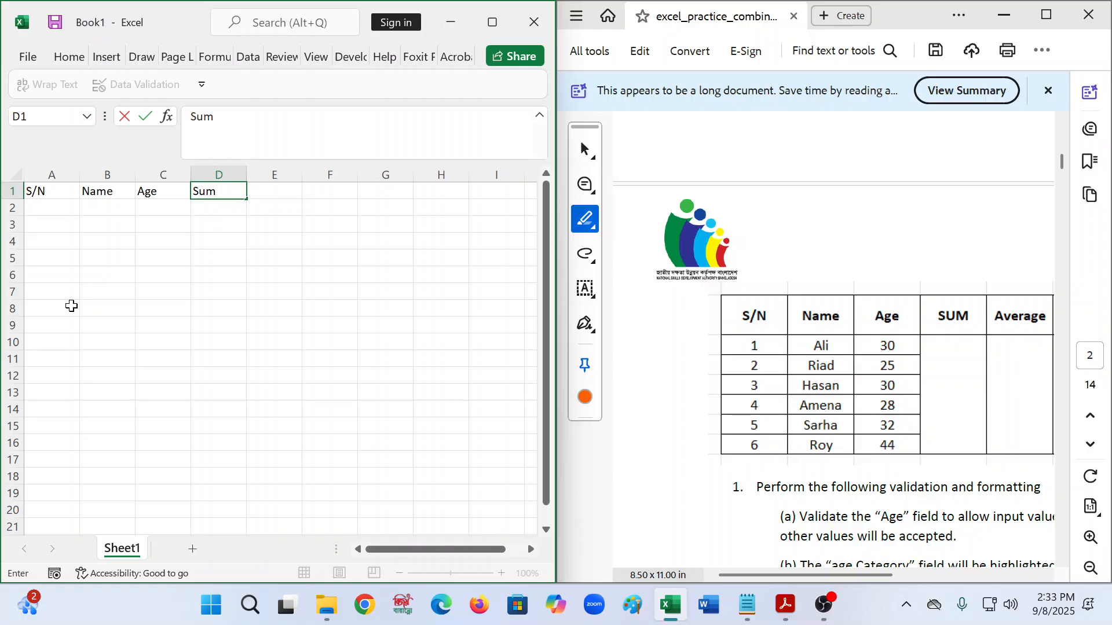
pyautogui.press('Tab')
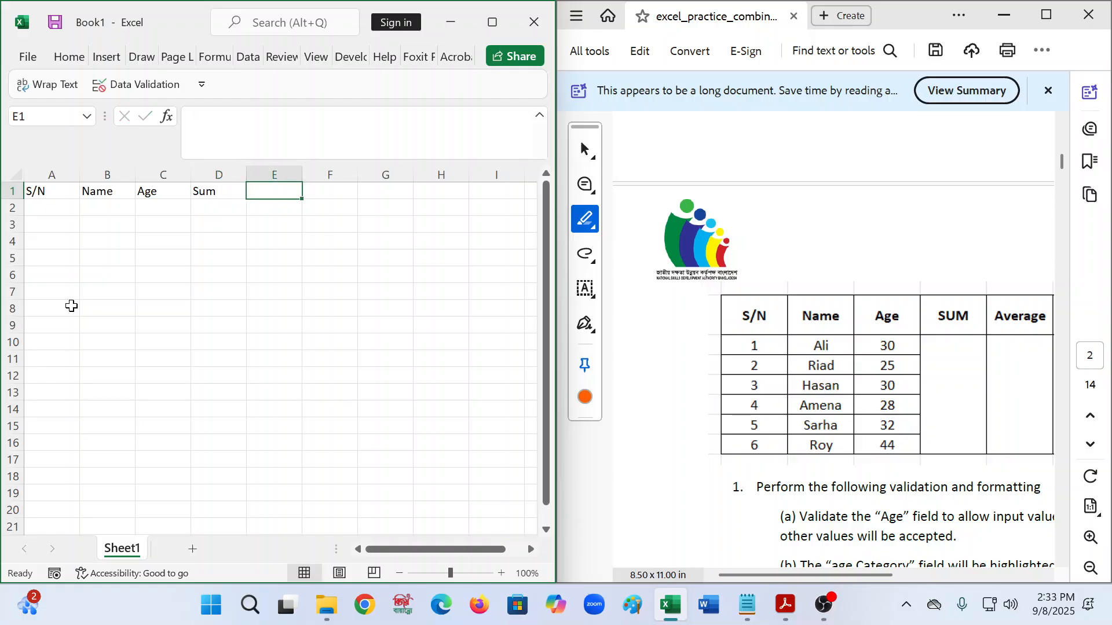
# - Add the headings Average, Max, Min, Count and Age Category in E1:I1
pyautogui.write('Av')
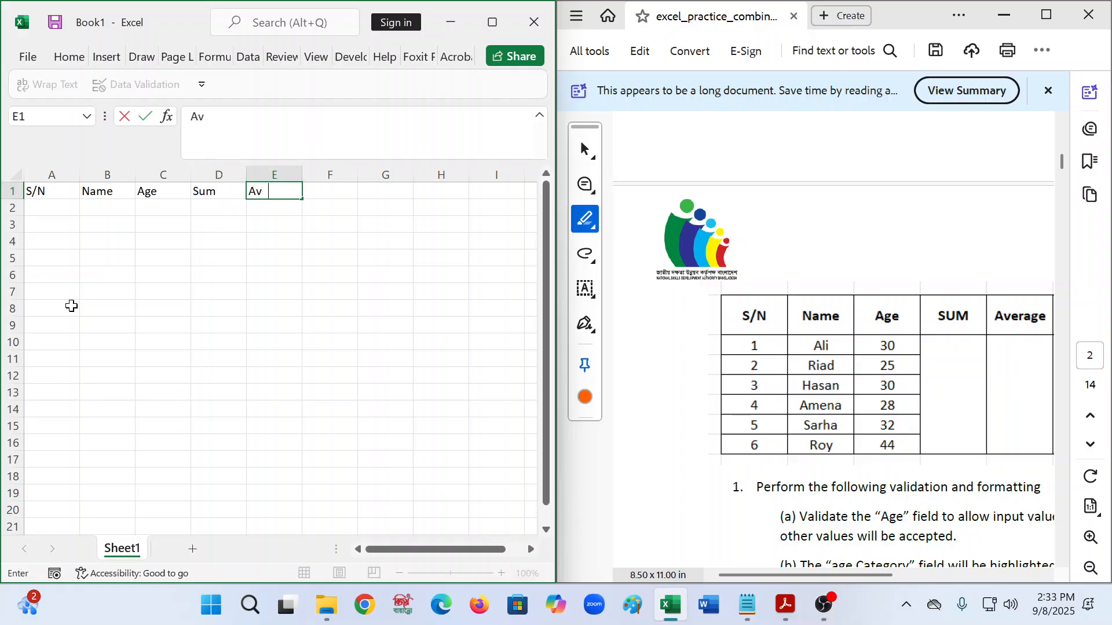
pyautogui.write('erage')
pyautogui.press('Tab')
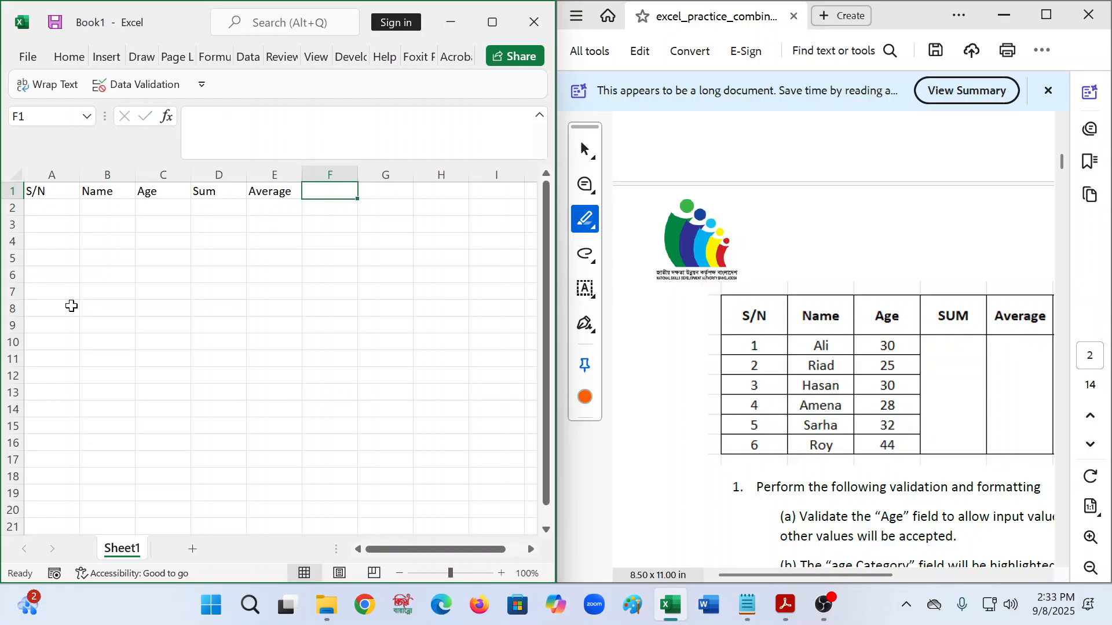
pyautogui.write('Ma')
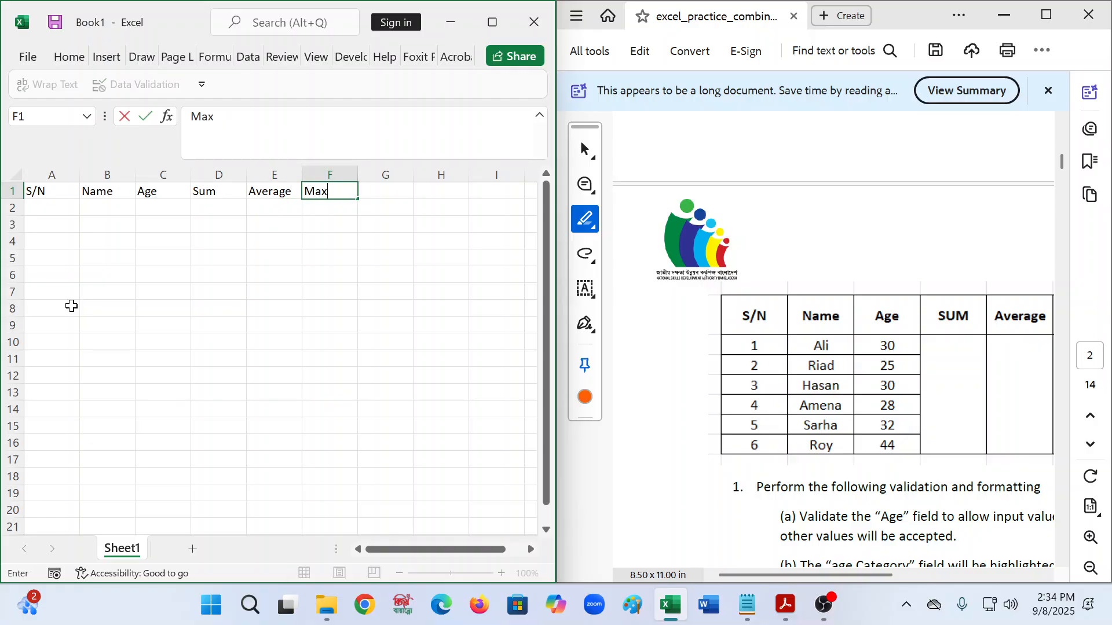
pyautogui.write('x')
pyautogui.press('Tab')
pyautogui.write('Mi')
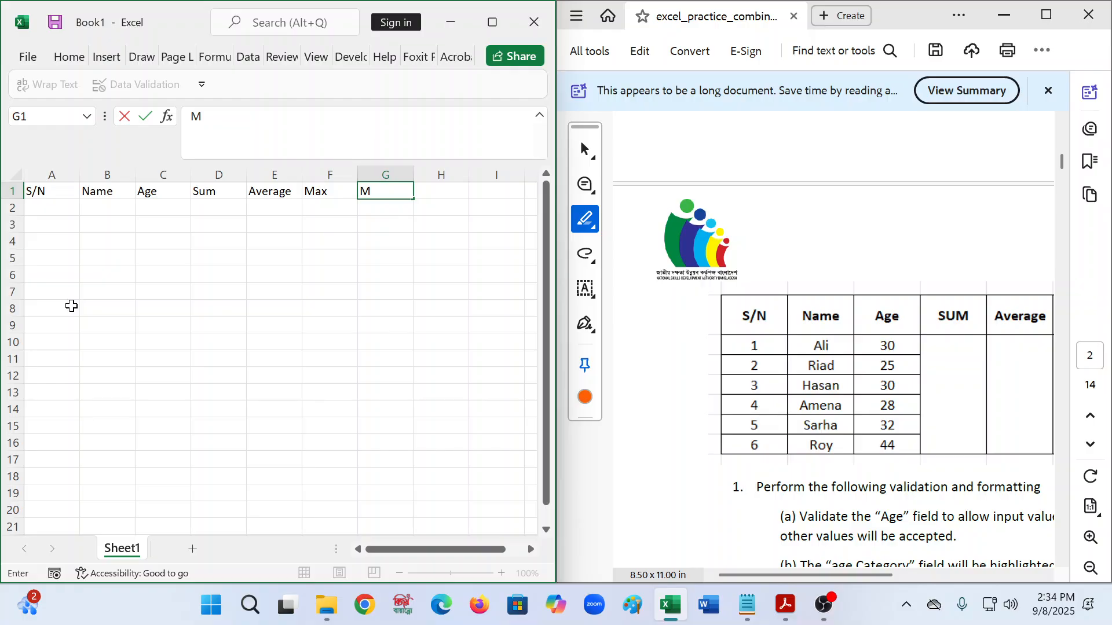
pyautogui.press('Tab')
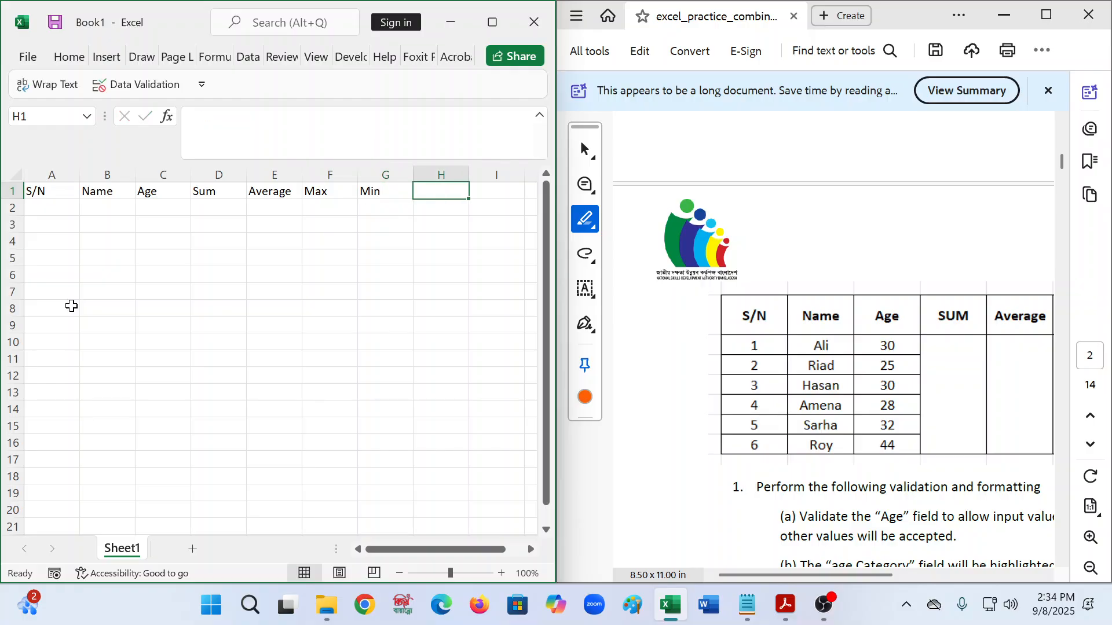
pyautogui.write('Count')
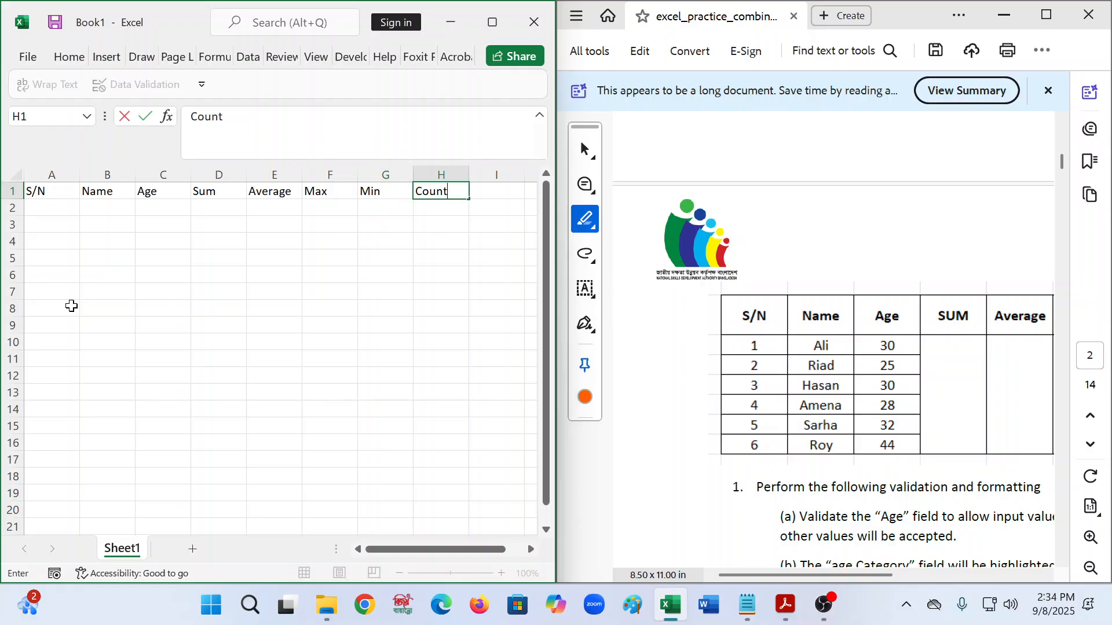
pyautogui.press('Tab')
pyautogui.write('Ag')
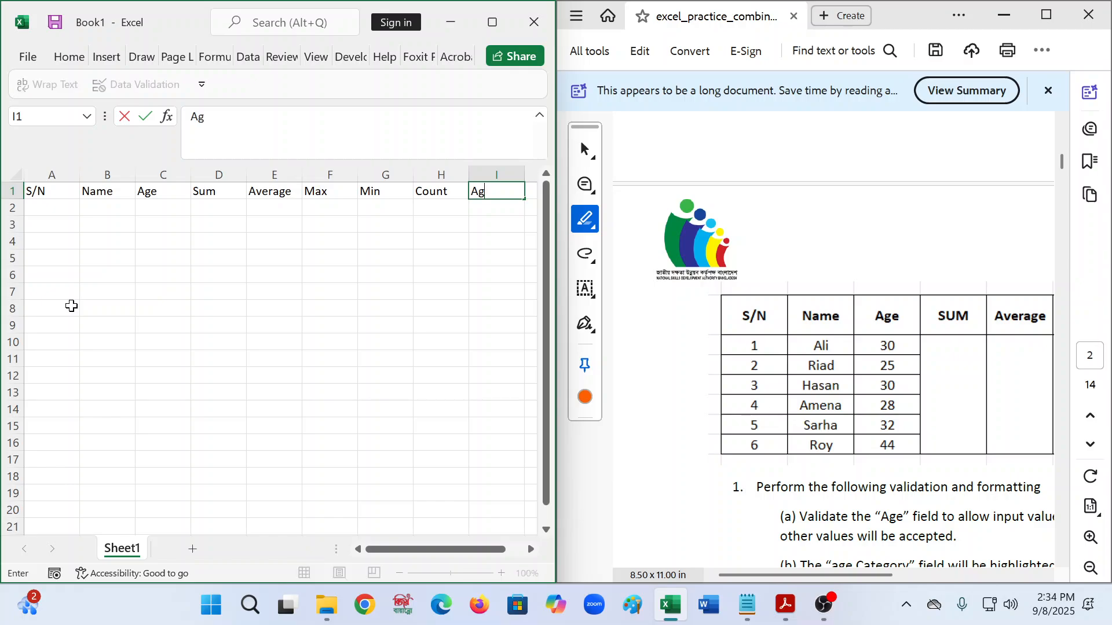
pyautogui.write('e Category')
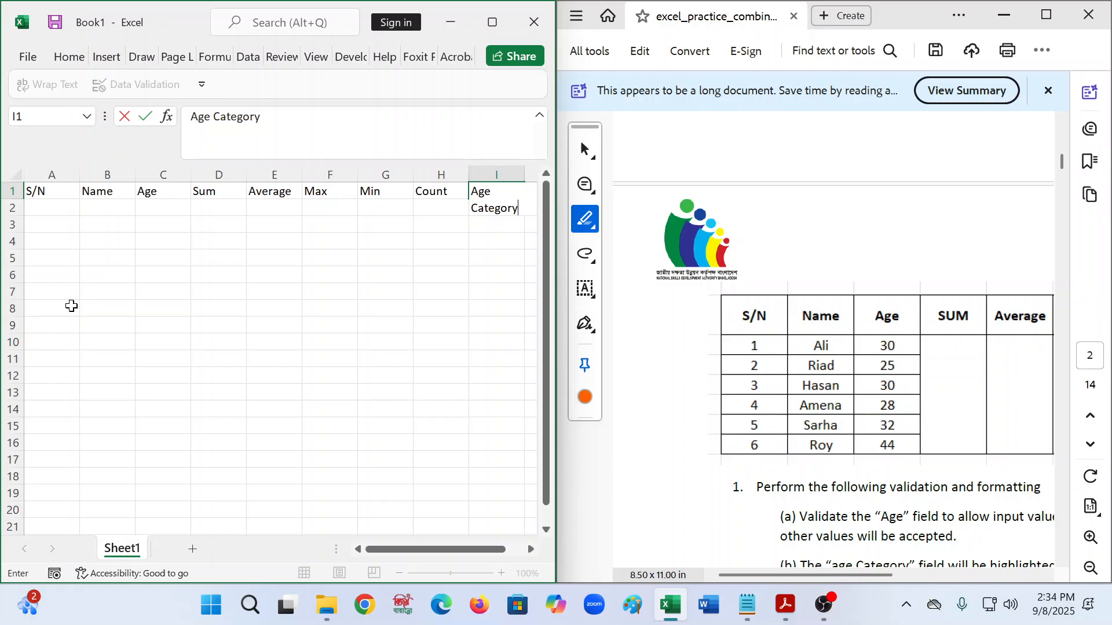
pyautogui.press('Left')
pyautogui.press('Left')
pyautogui.press('Left')
pyautogui.press('Left')
pyautogui.press('Left')
pyautogui.press('Left')
pyautogui.press('Left')
pyautogui.press('Left')
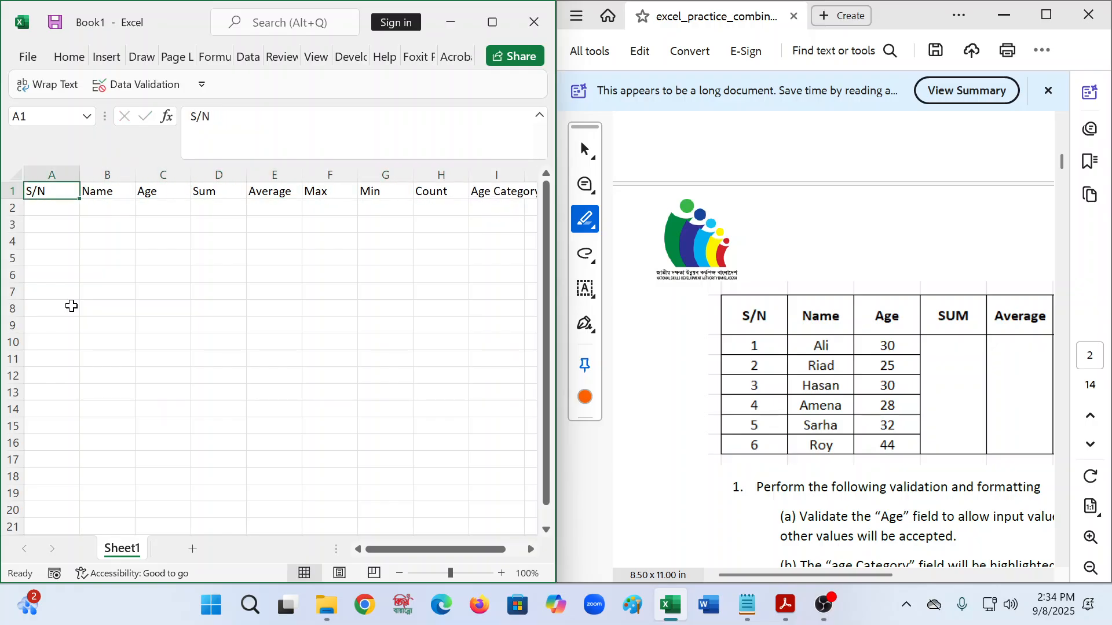
# - Enter 1 in A2 and 2 in A3 to start the serial series
pyautogui.press('Down')
pyautogui.write('1')
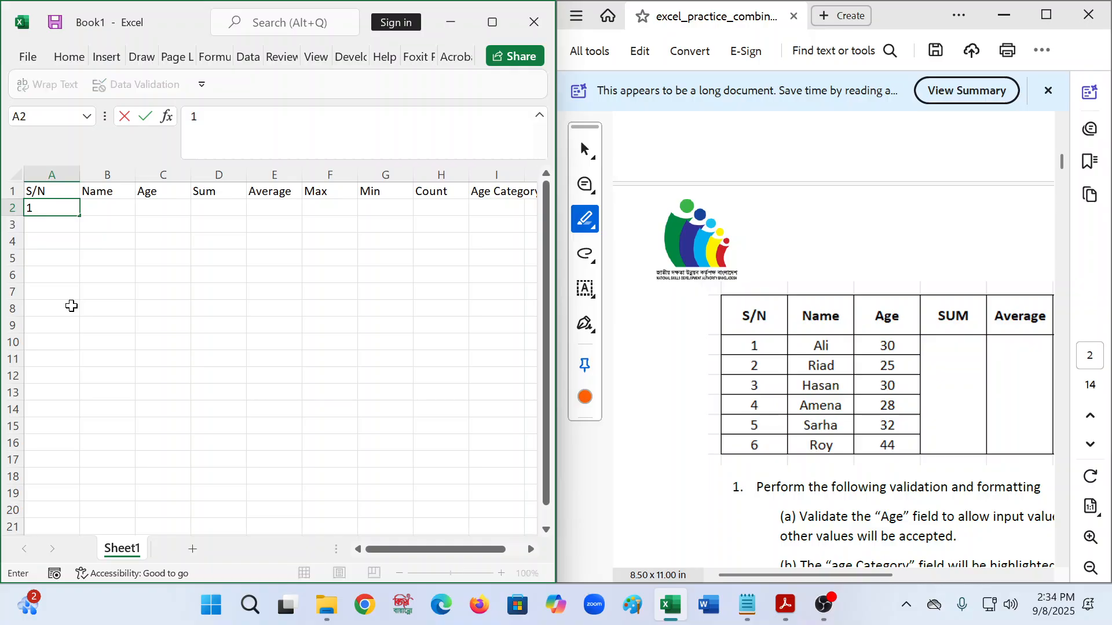
pyautogui.press('Return')
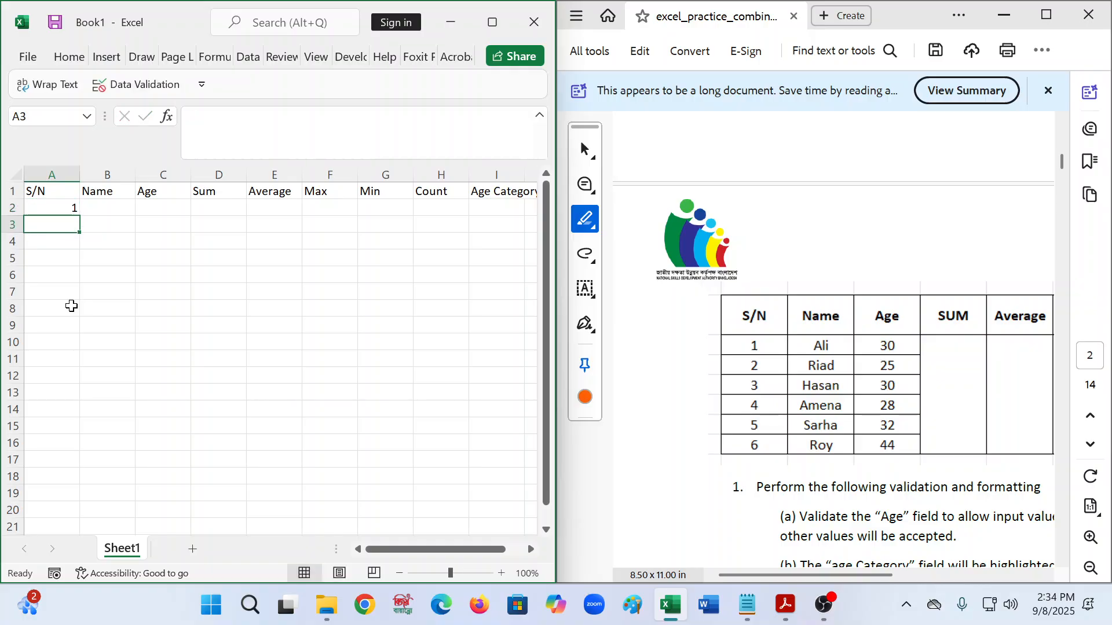
pyautogui.write('2')
pyautogui.press('Return')
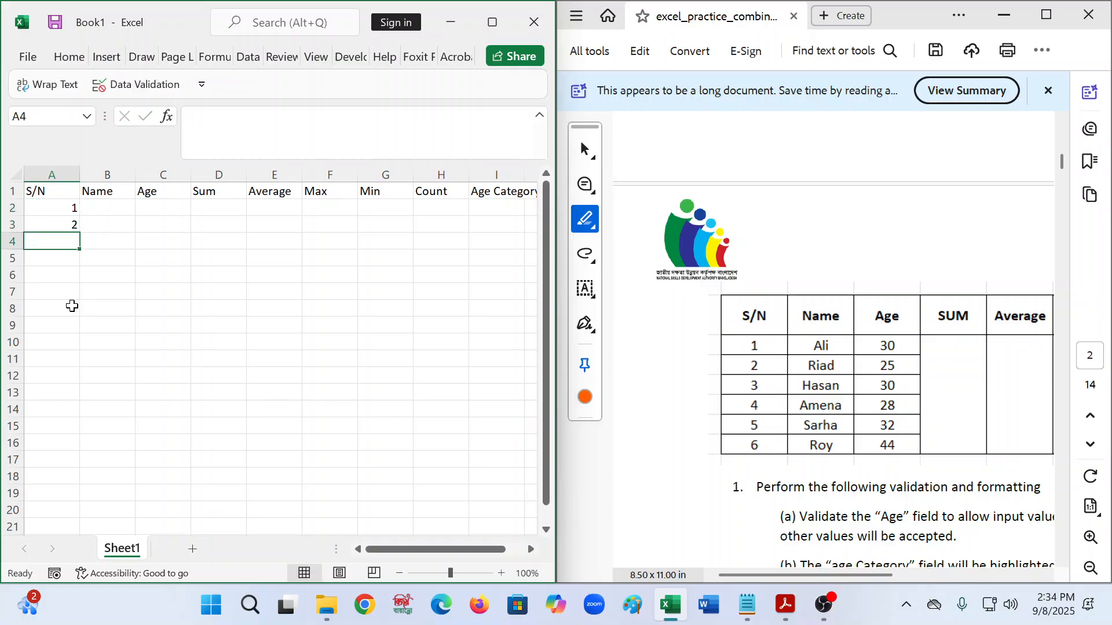
# - Extend the 1, 2 series down to A7 so serials run 1 to 6
pyautogui.click(72, 209)
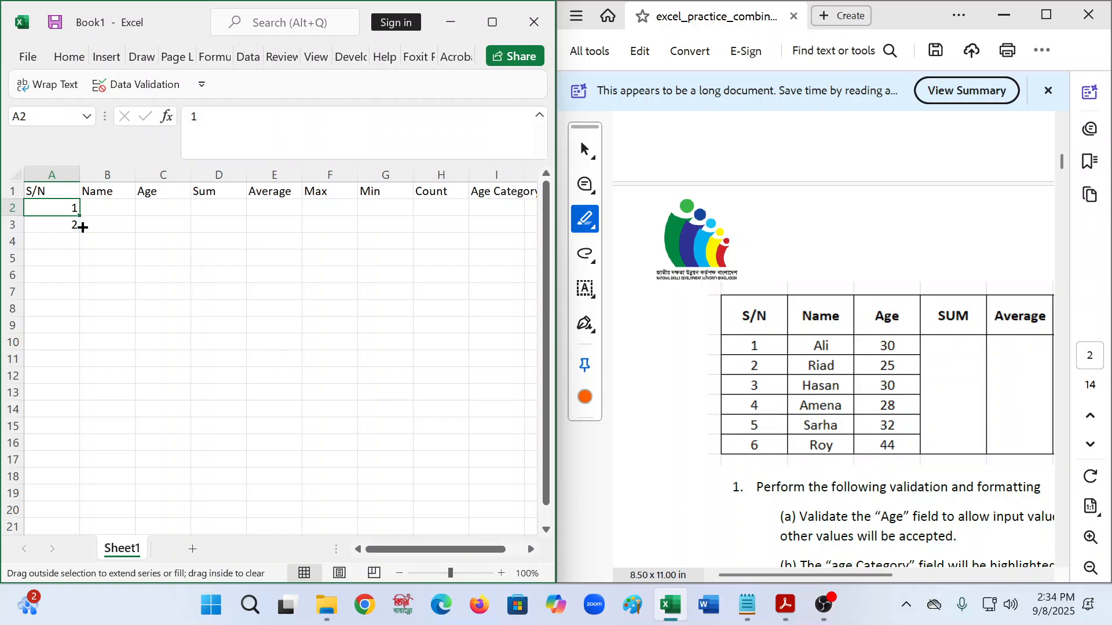
pyautogui.moveTo(82, 227); pyautogui.dragTo(66, 188)
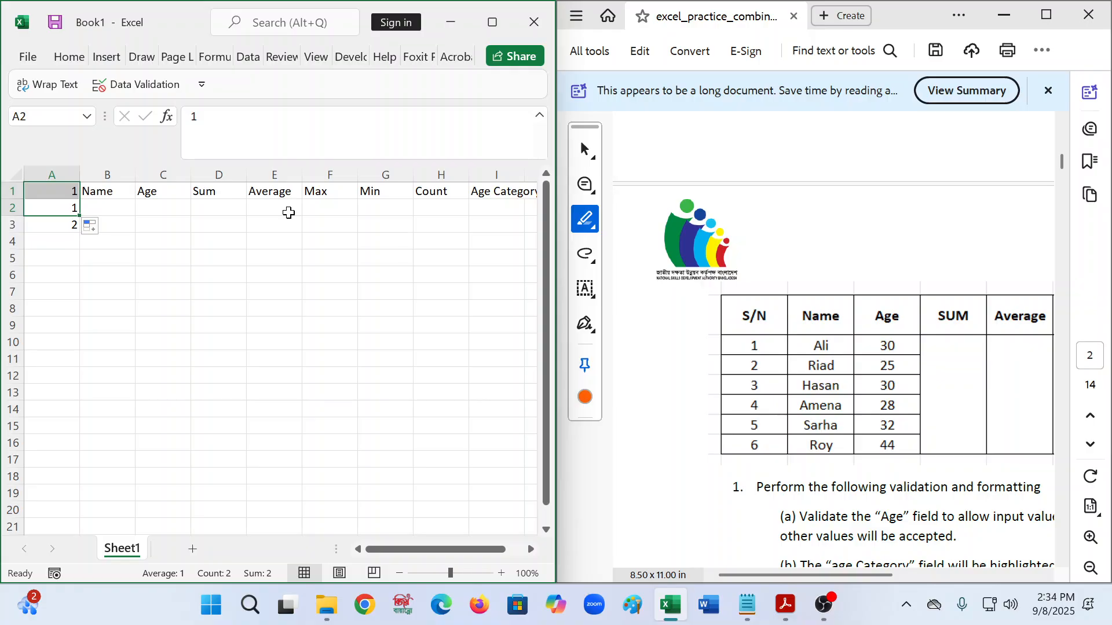
pyautogui.hotkey('ctrl', 'z')
pyautogui.click(61, 274)
pyautogui.click(41, 202)
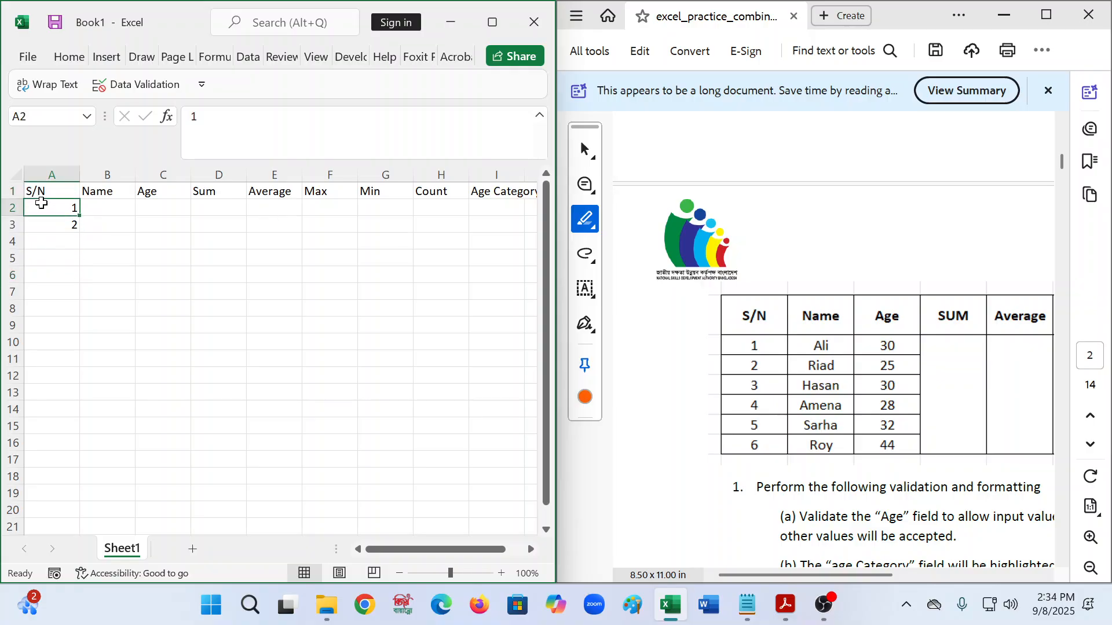
pyautogui.moveTo(41, 203); pyautogui.dragTo(75, 295)
pyautogui.click(109, 208)
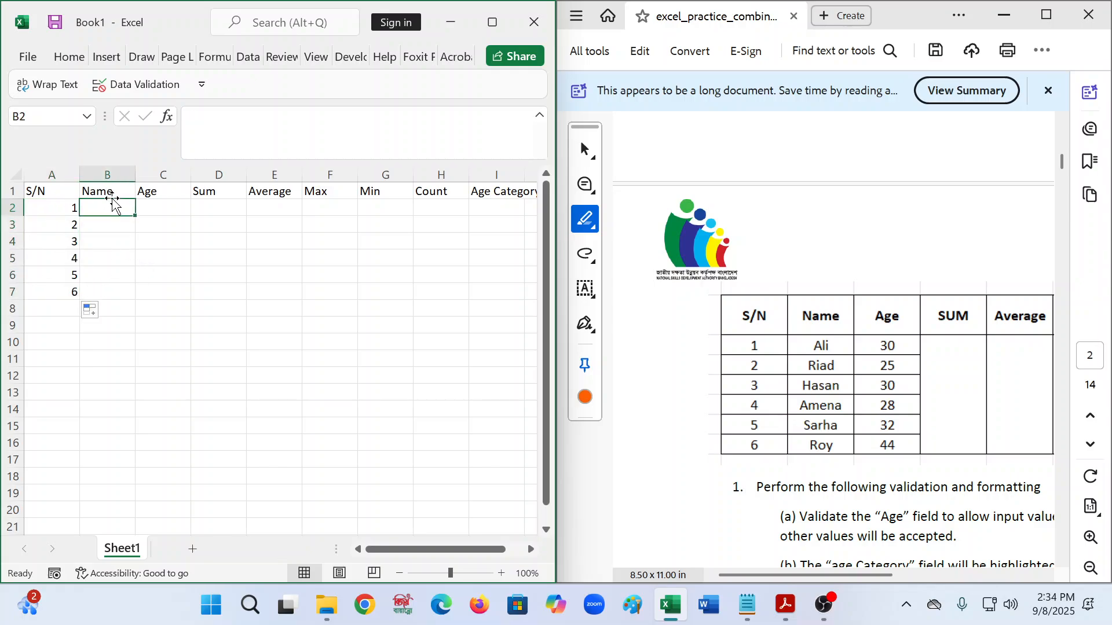
# - Enter the six names from the PDF, one per row, into B2:B7
pyautogui.write('Ali')
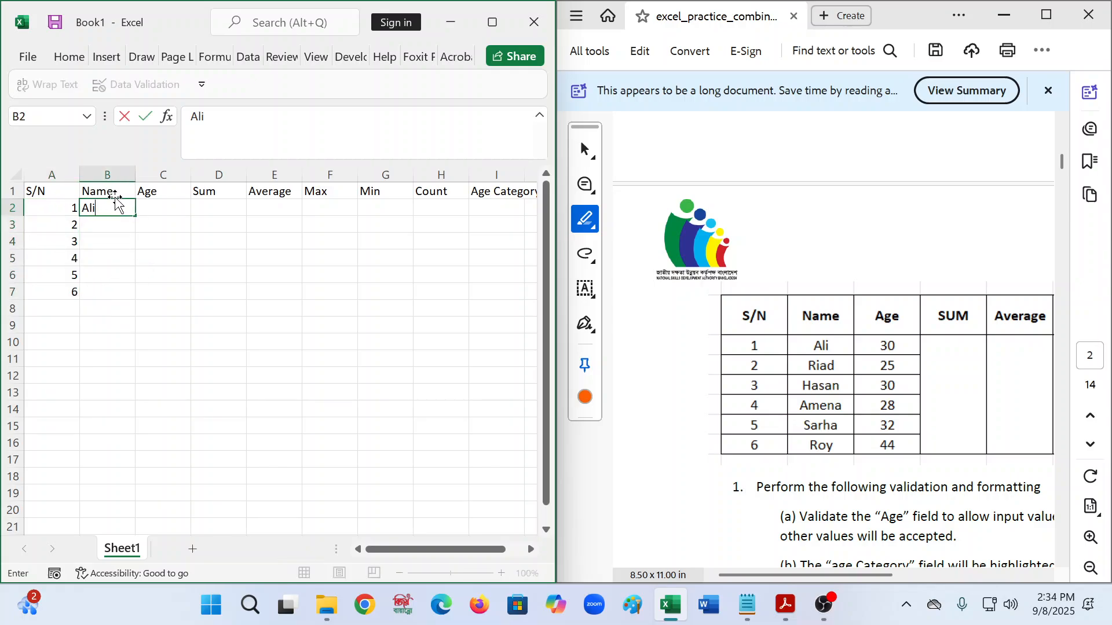
pyautogui.press('Return')
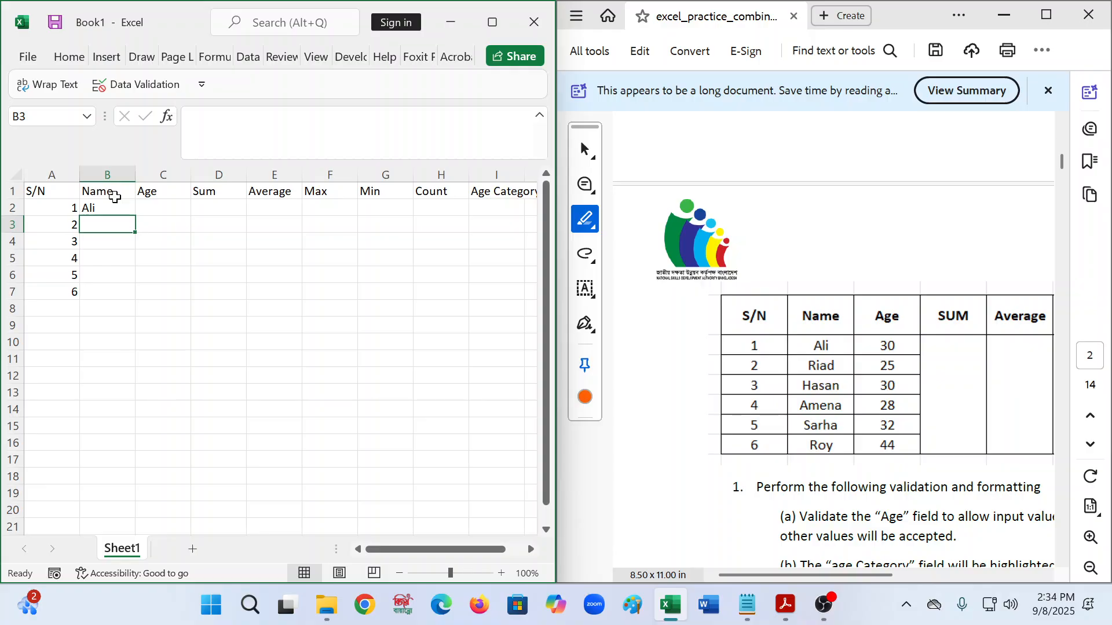
pyautogui.write('Riad')
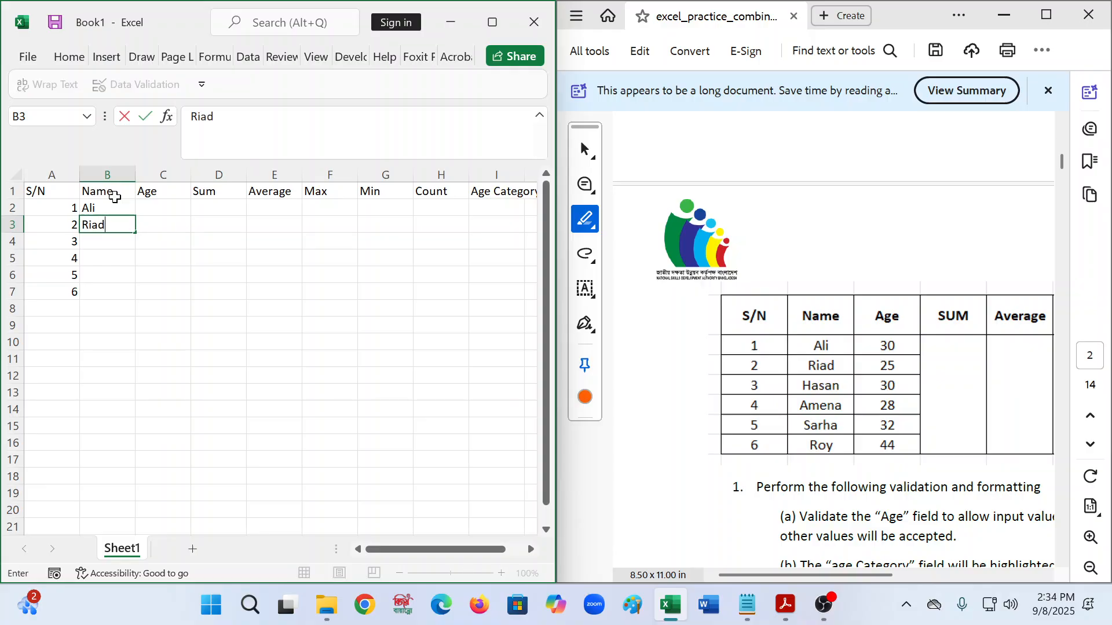
pyautogui.press('Return')
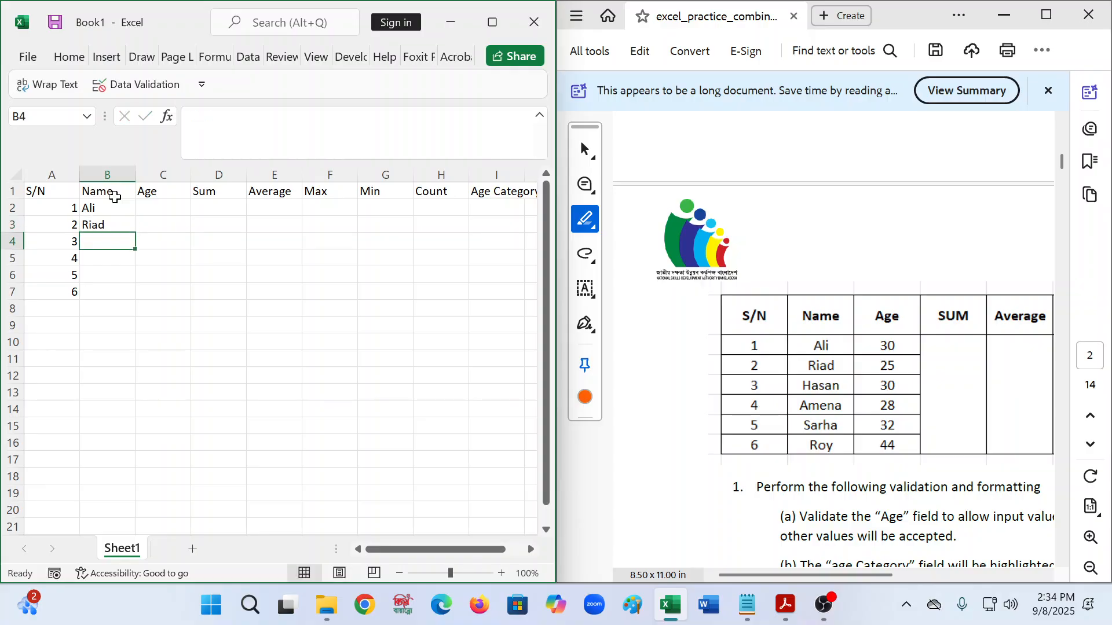
pyautogui.write('Hasan')
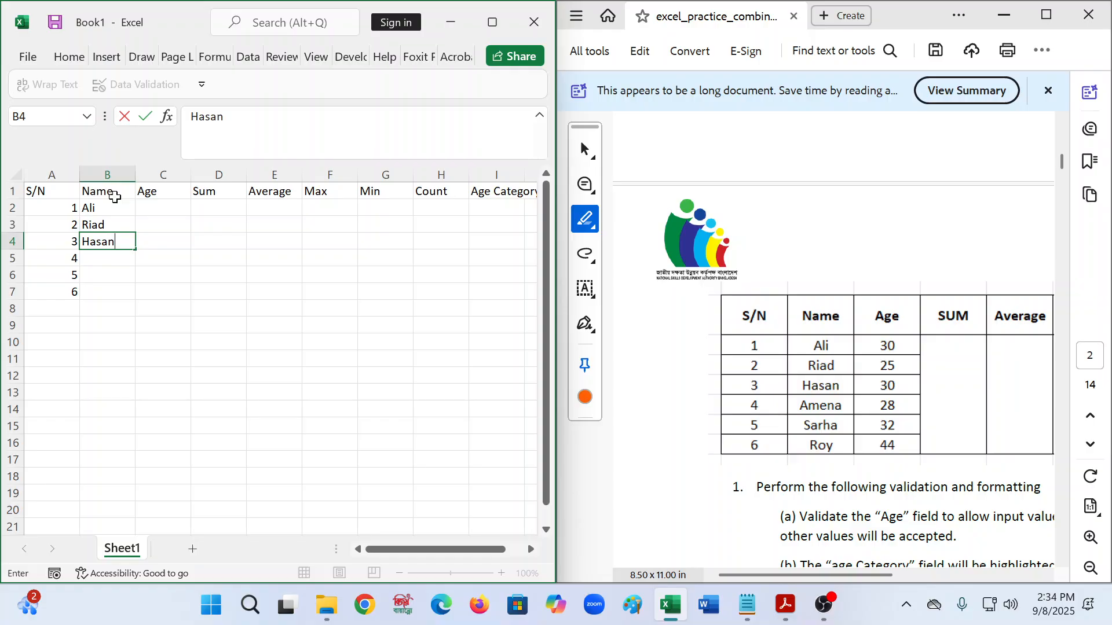
pyautogui.press('Return')
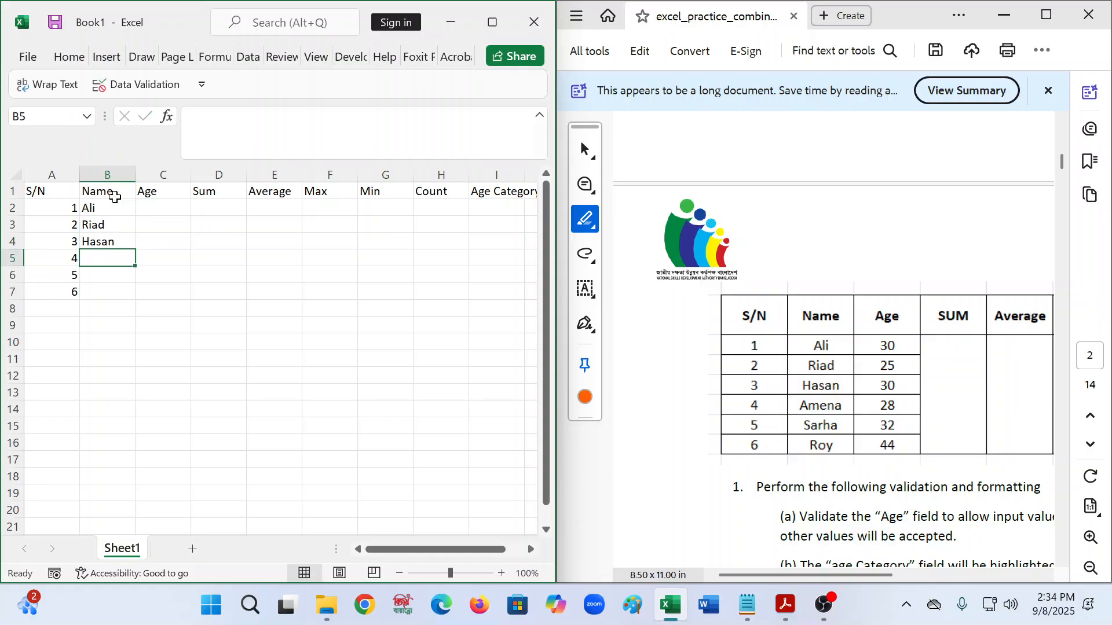
pyautogui.write('Ame')
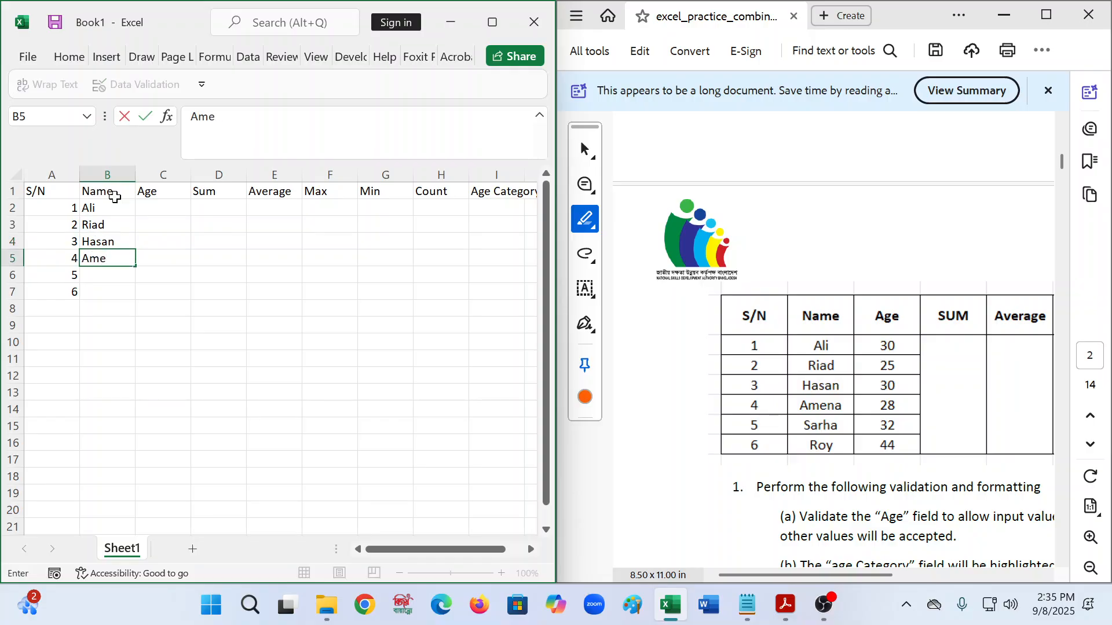
pyautogui.write('na')
pyautogui.press('Return')
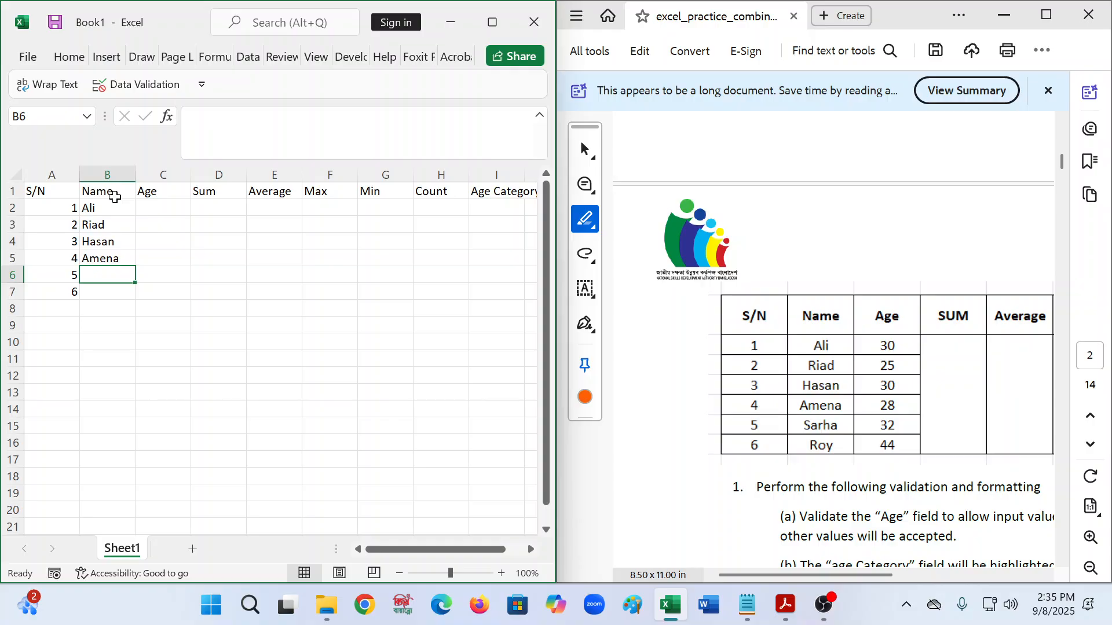
pyautogui.write('Sarha')
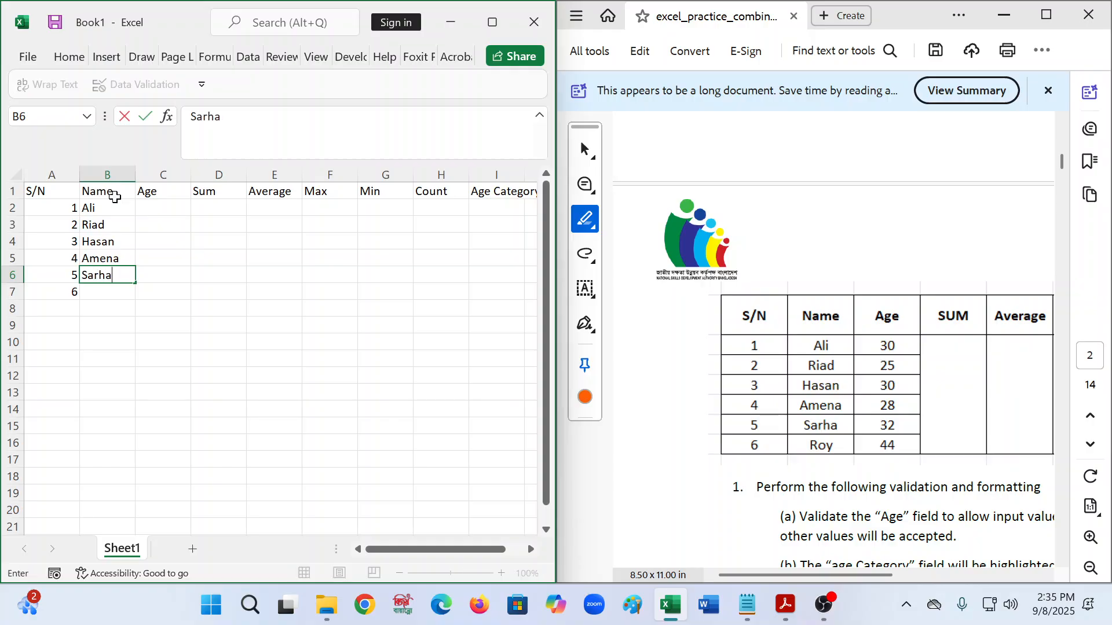
pyautogui.press('Return')
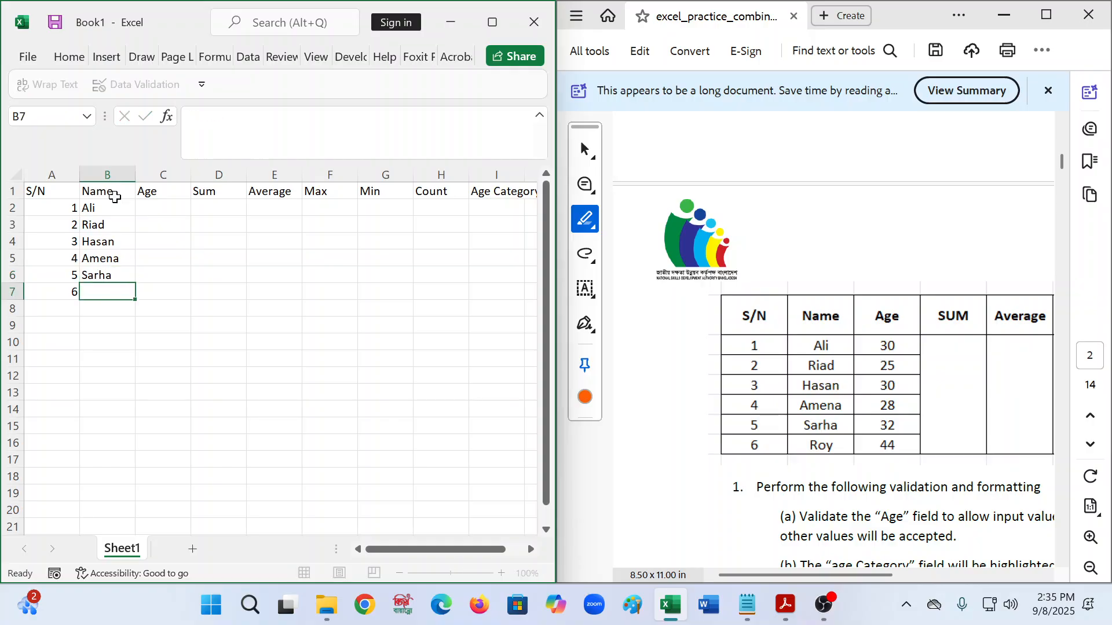
pyautogui.write('Roy')
pyautogui.press('Tab')
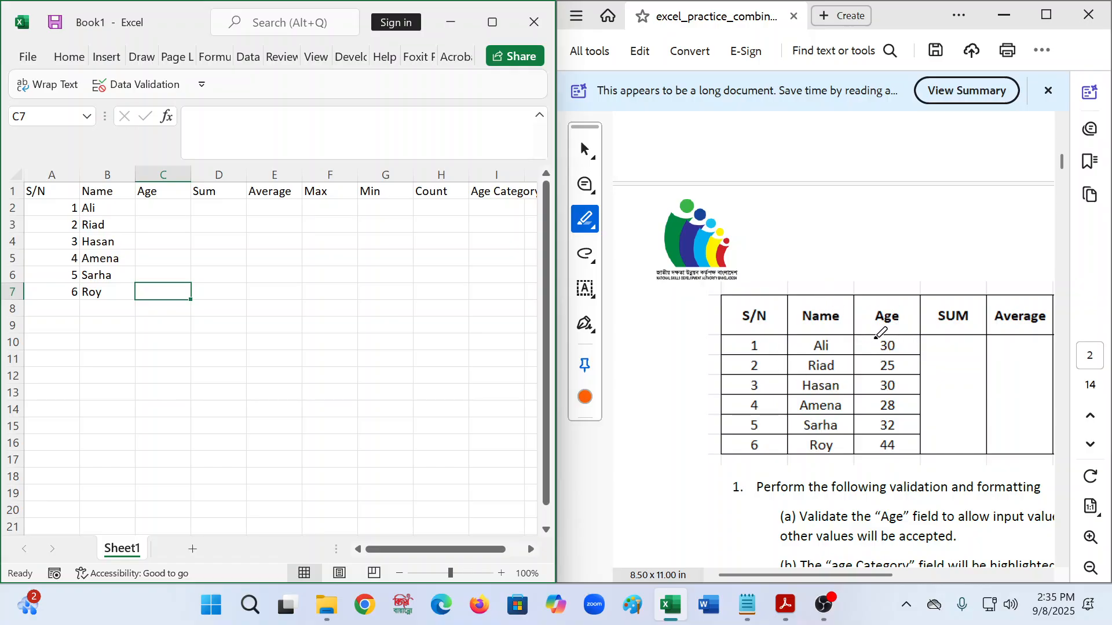
# - Highlight the Age validation instruction and its '1 and 44 (inclusive range)' phrase in the PDF
pyautogui.moveTo(873, 323)
pyautogui.mouseDown()
pyautogui.moveTo(909, 298)
pyautogui.moveTo(886, 313)
pyautogui.moveTo(896, 286)
pyautogui.moveTo(962, 232)
pyautogui.mouseUp()
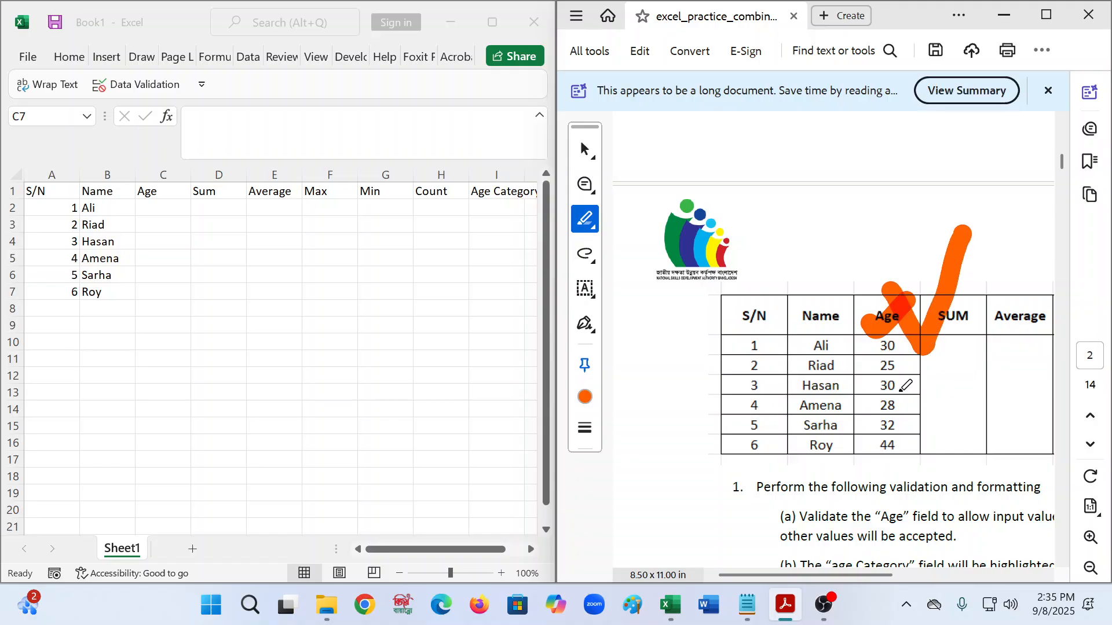
pyautogui.hotkey('ctrl', 'z')
pyautogui.hotkey('ctrl', 'z')
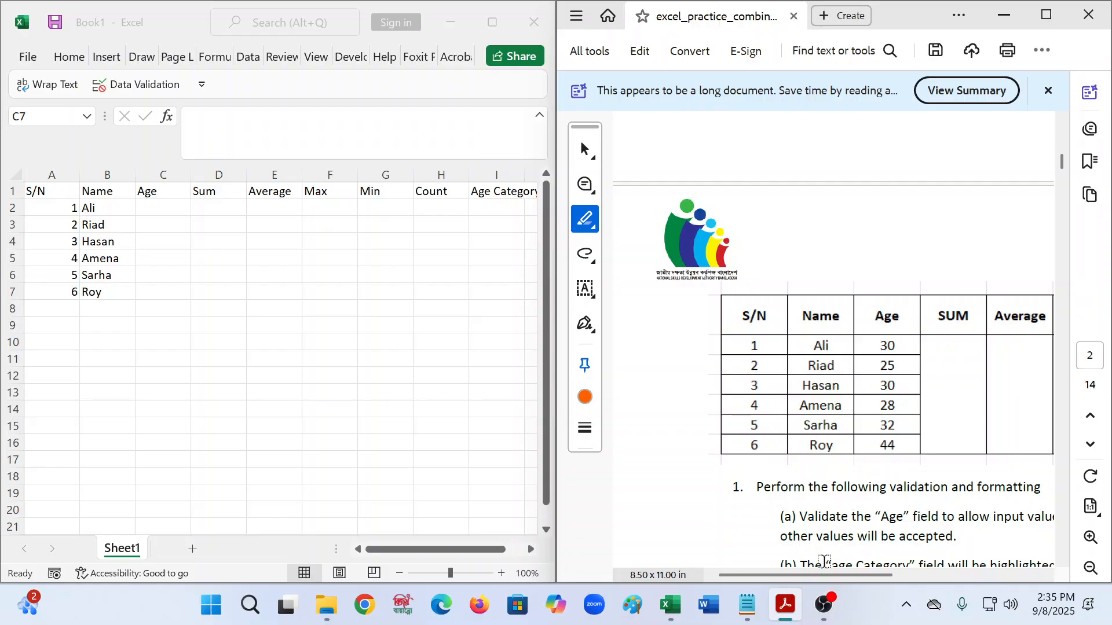
pyautogui.moveTo(818, 575); pyautogui.dragTo(878, 575)
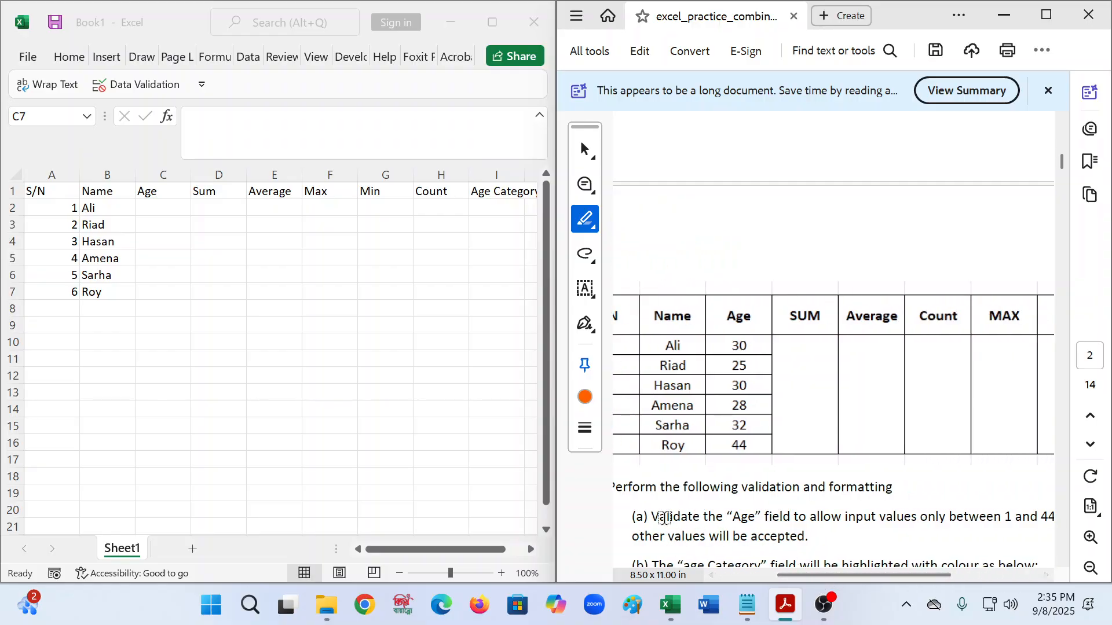
pyautogui.moveTo(651, 517); pyautogui.dragTo(806, 518)
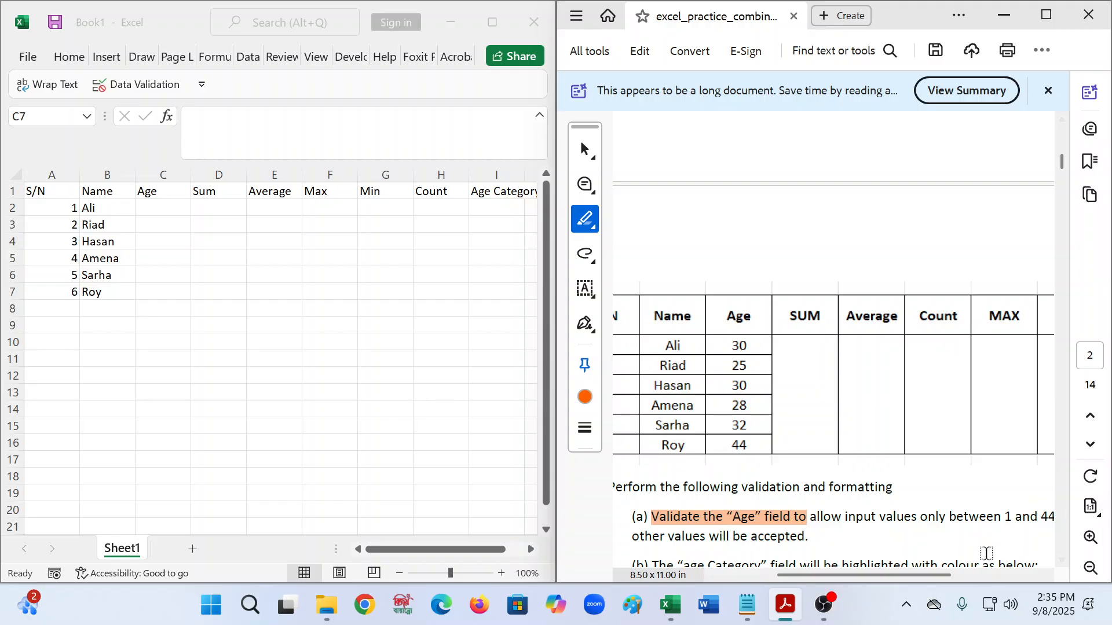
pyautogui.moveTo(909, 572); pyautogui.dragTo(955, 572)
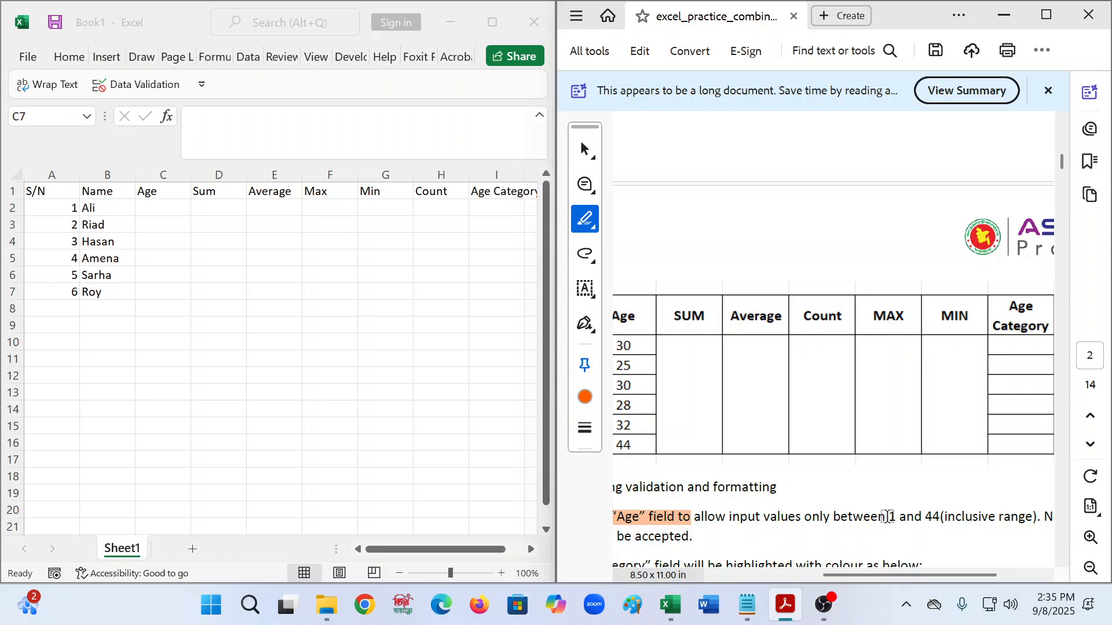
pyautogui.moveTo(889, 517); pyautogui.dragTo(1034, 517)
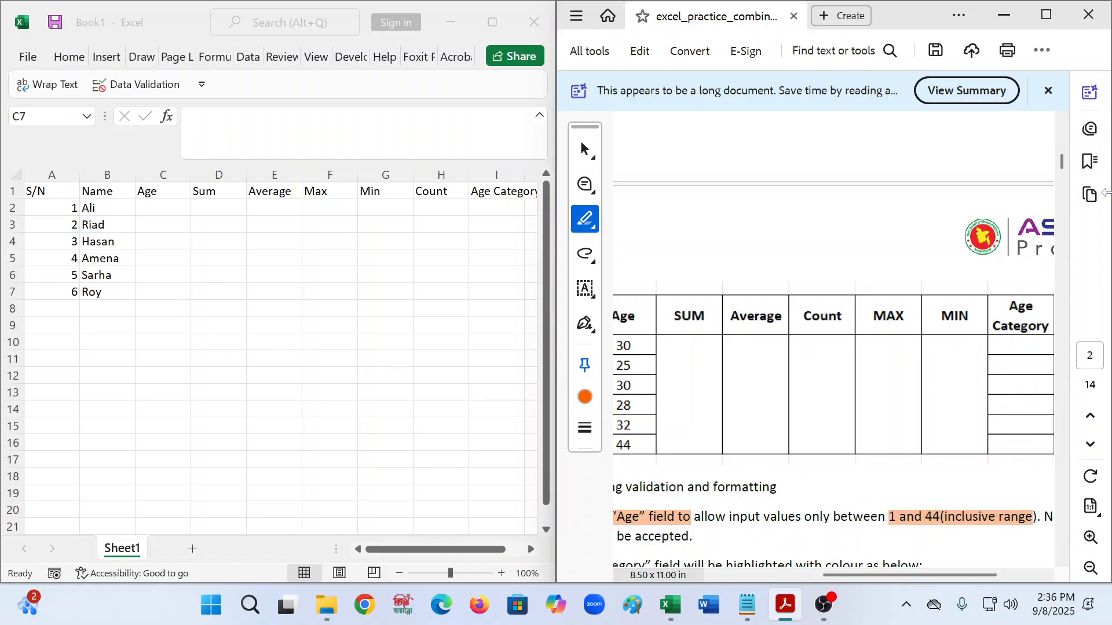
# - Select the Age cells C2:C7 and open the Data Validation dialog
pyautogui.click(169, 208)
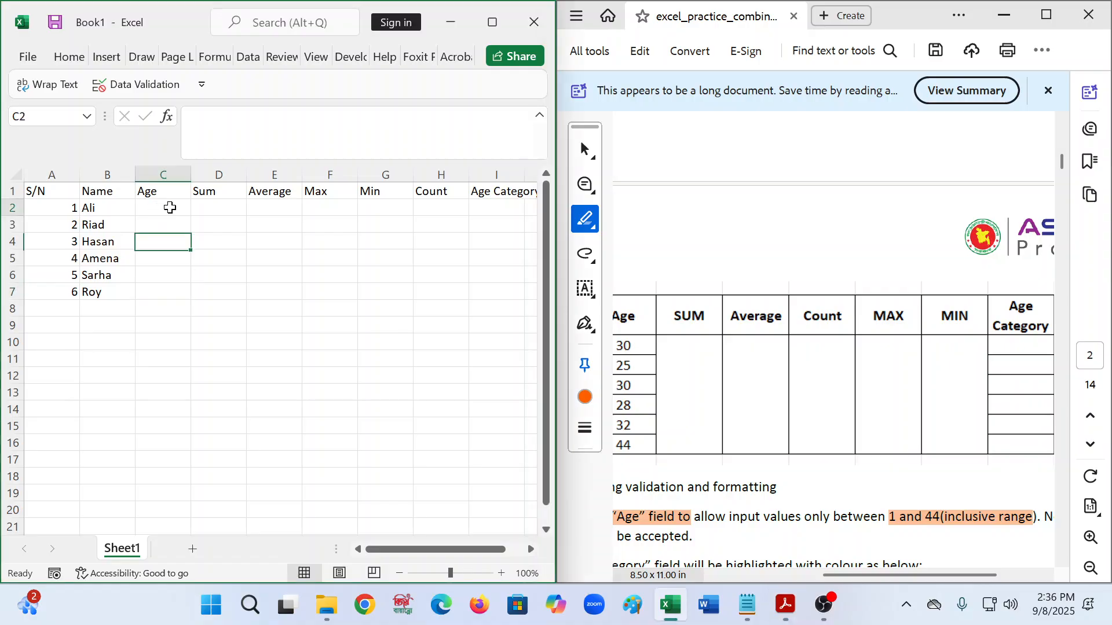
pyautogui.moveTo(192, 216); pyautogui.dragTo(192, 301)
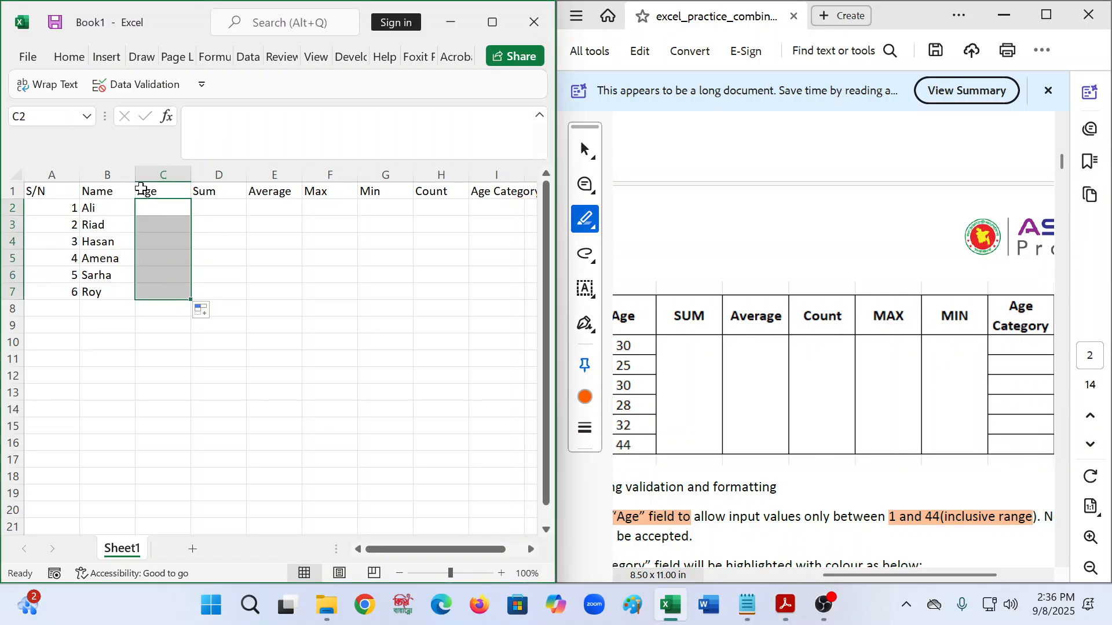
pyautogui.click(491, 24)
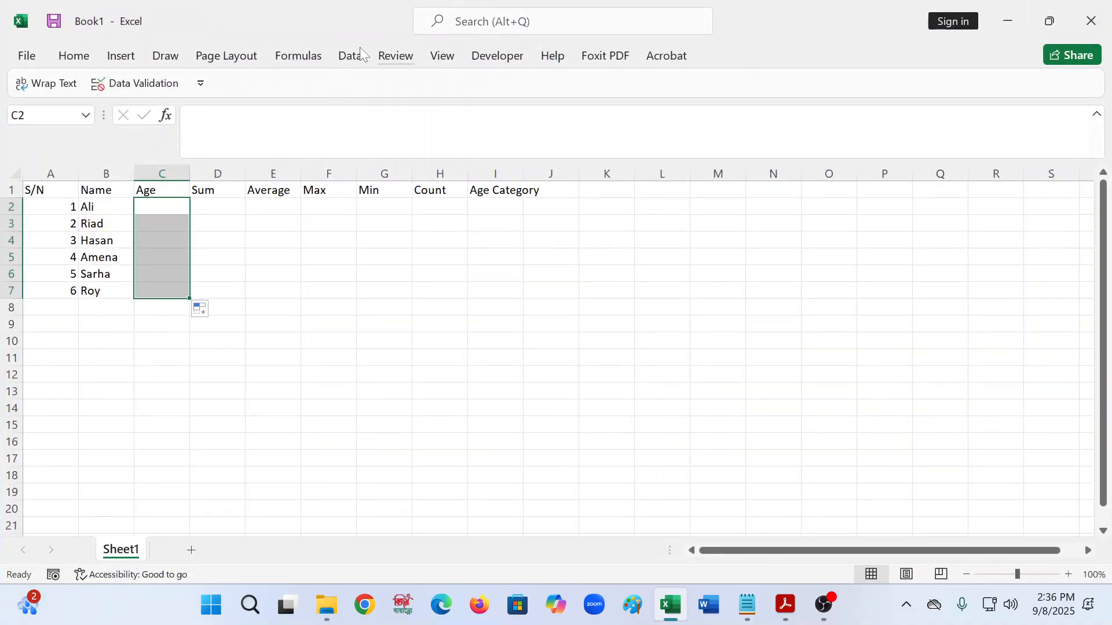
pyautogui.click(131, 85)
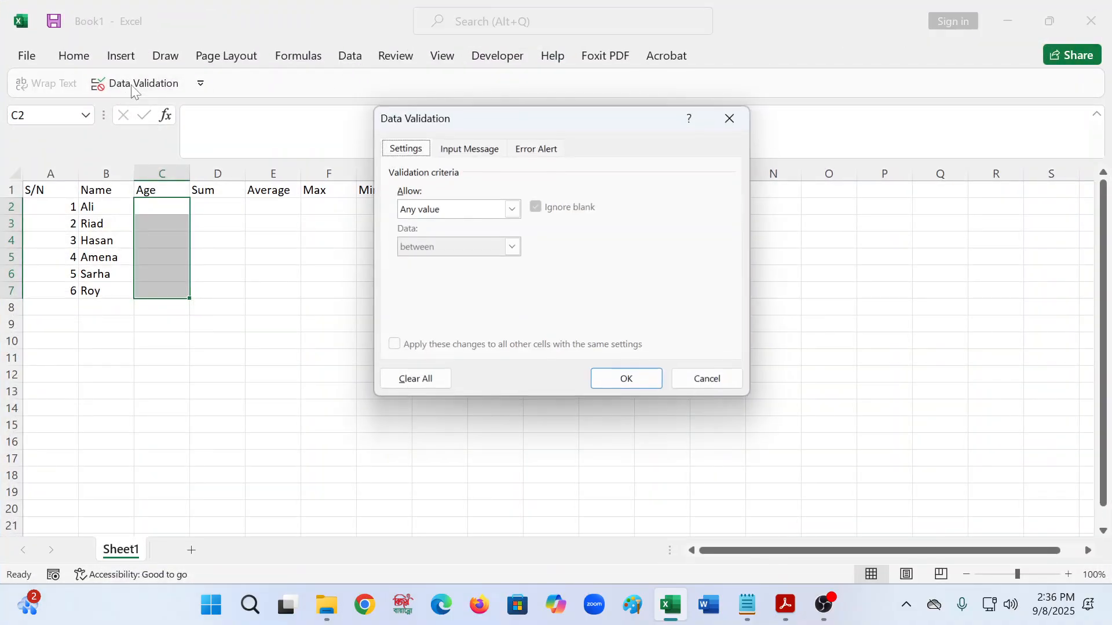
pyautogui.click(730, 118)
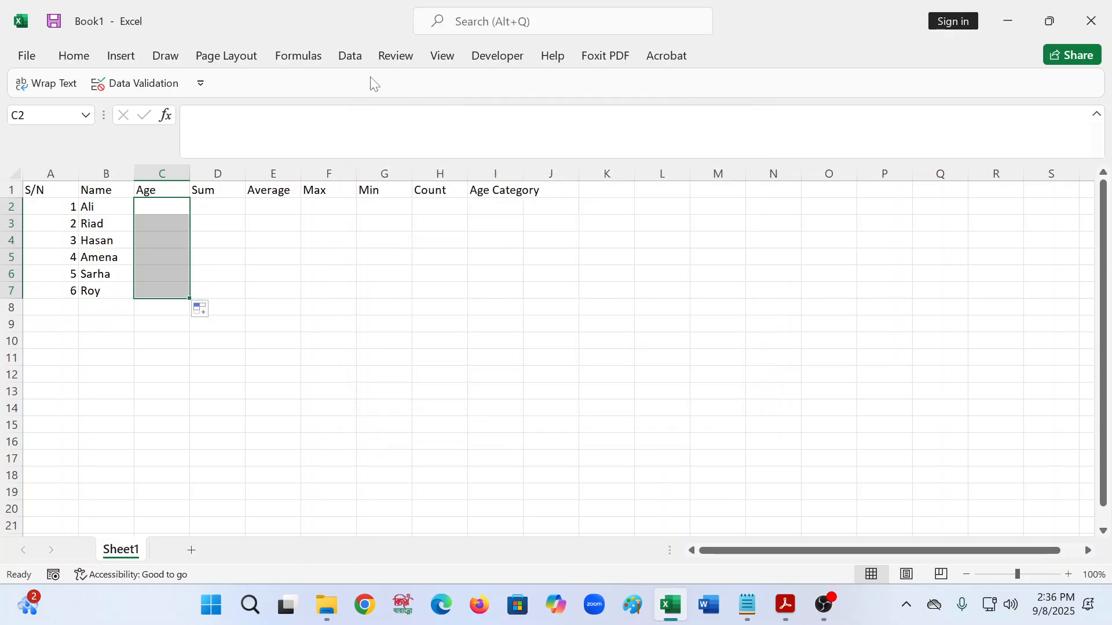
pyautogui.click(353, 60)
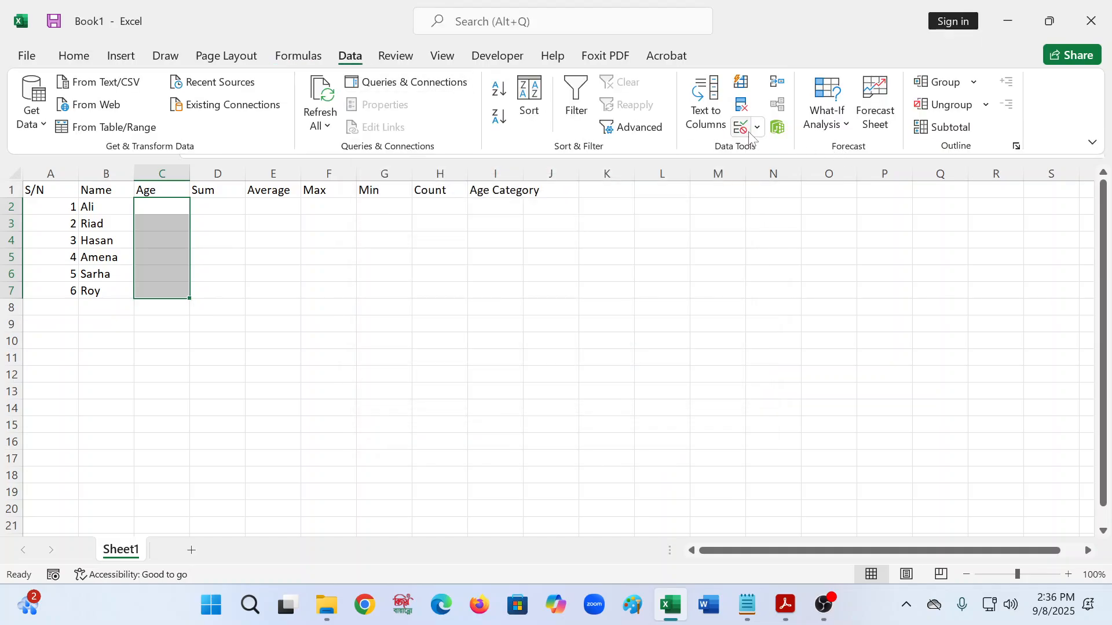
pyautogui.click(757, 129)
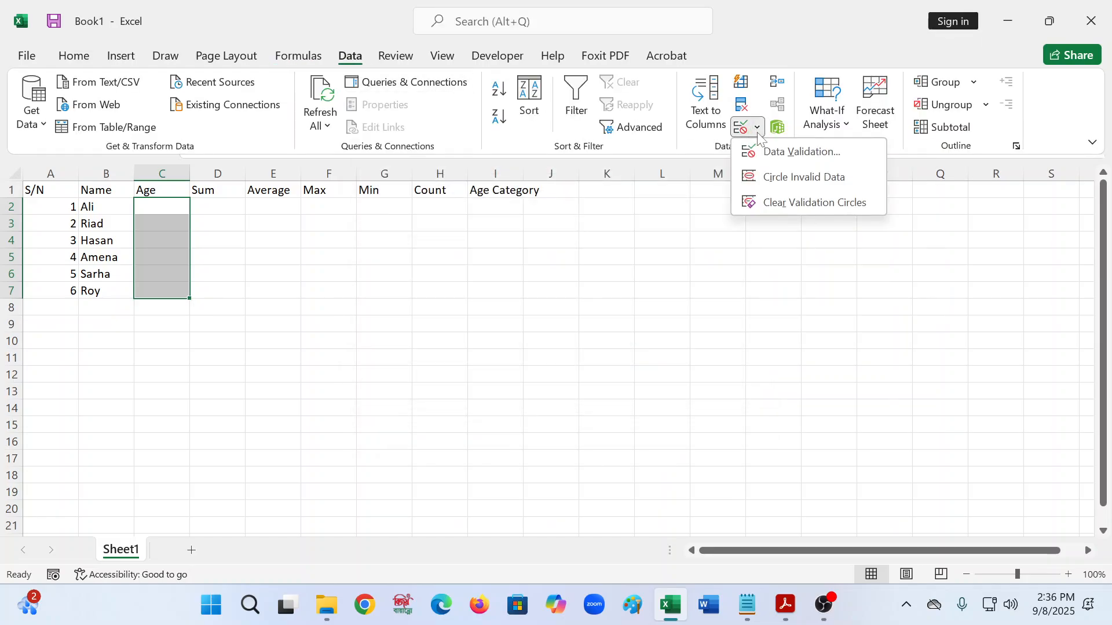
pyautogui.click(811, 151)
# - Allow only whole numbers between 1 and 44, then return Excel to the left half
pyautogui.click(512, 210)
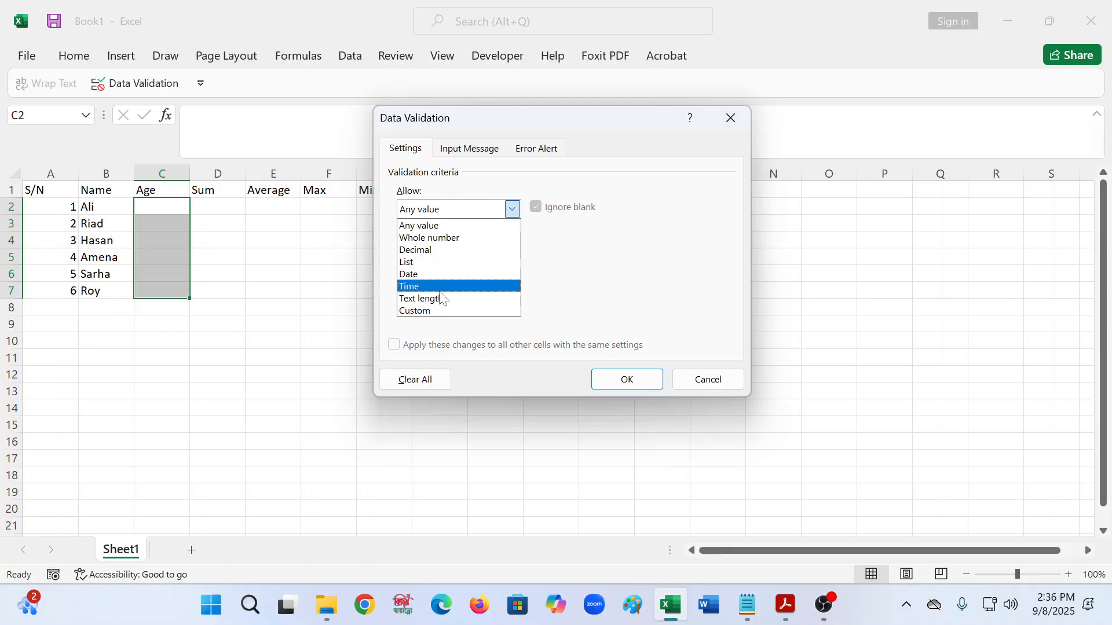
pyautogui.click(430, 239)
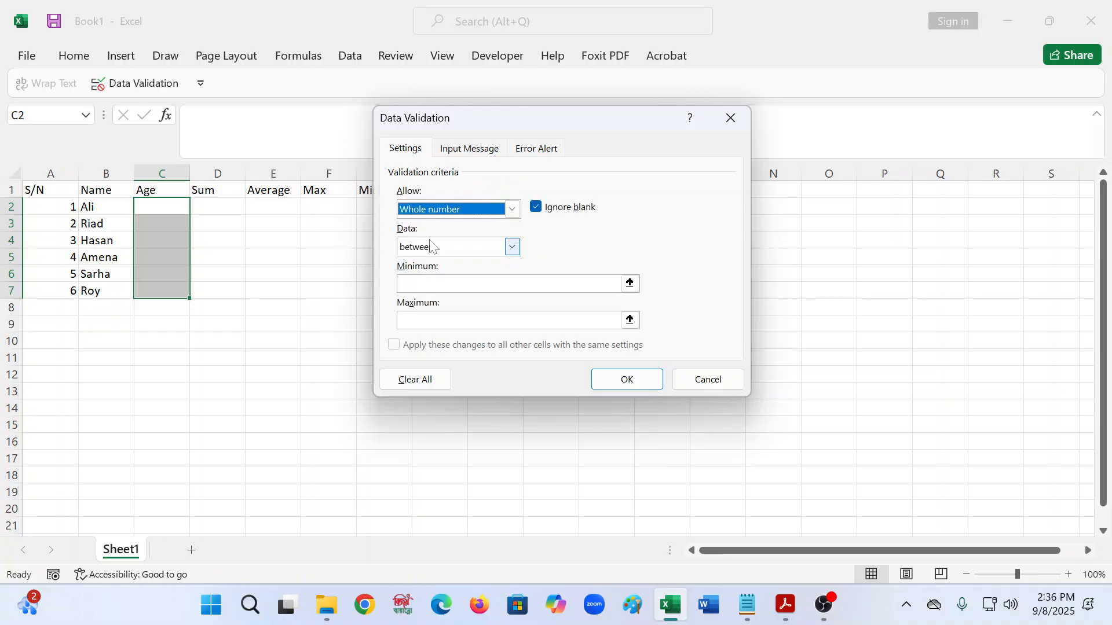
pyautogui.click(430, 284)
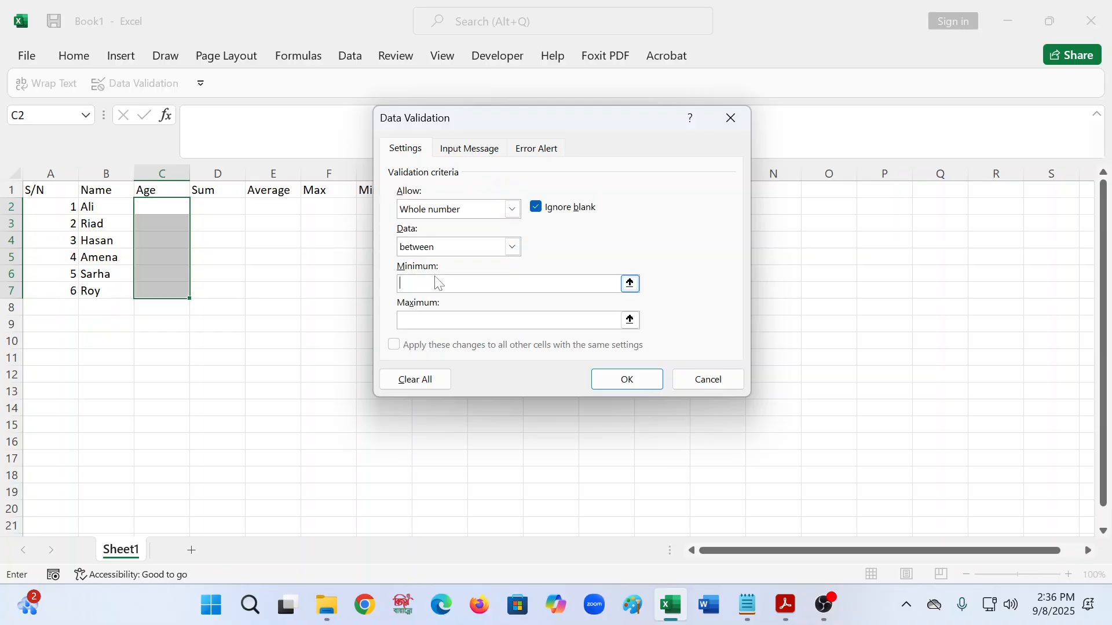
pyautogui.write('1')
pyautogui.write('44')
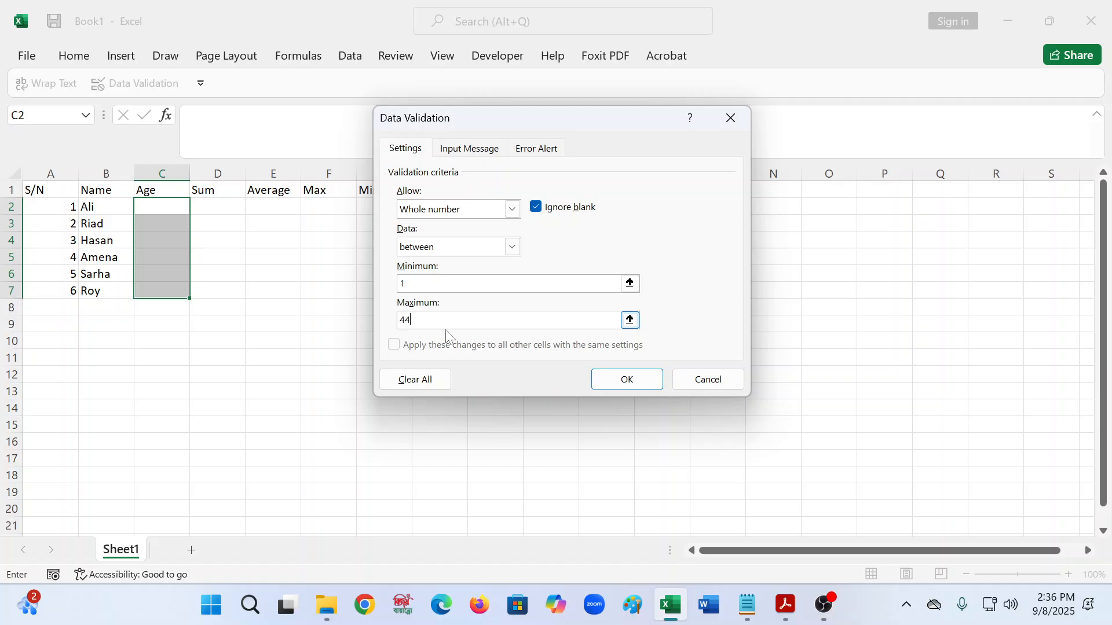
pyautogui.click(627, 379)
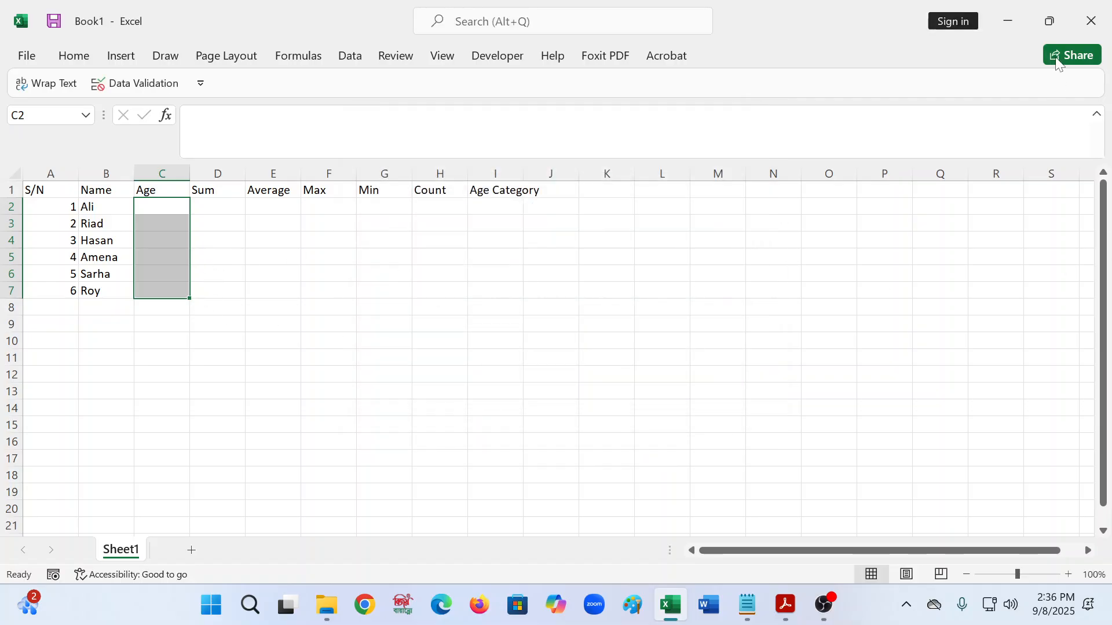
pyautogui.moveTo(1038, 24)
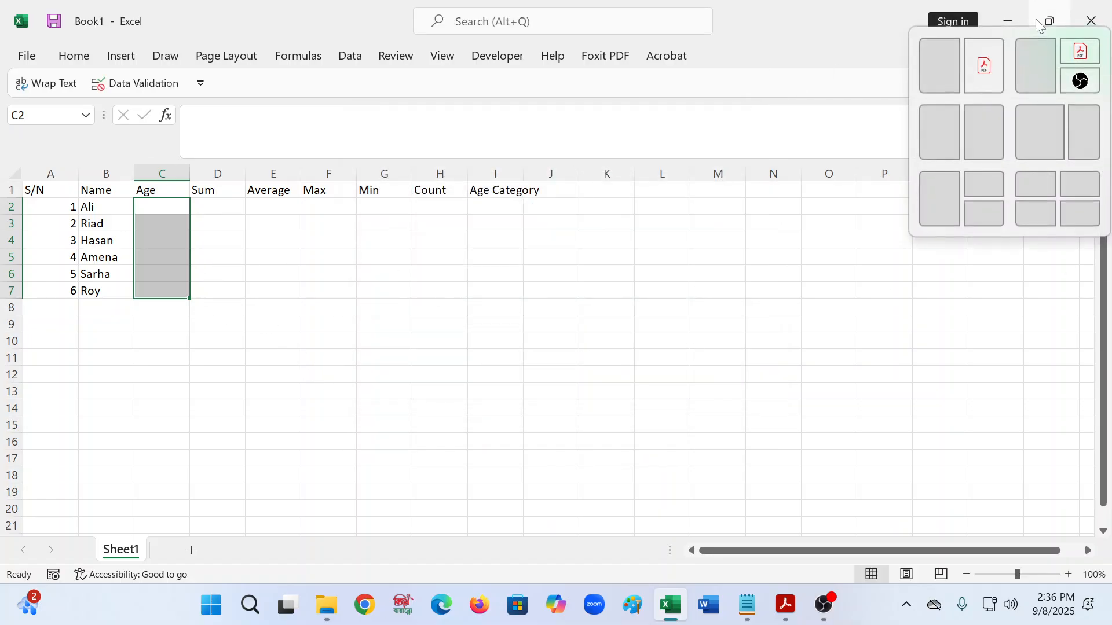
pyautogui.click(950, 69)
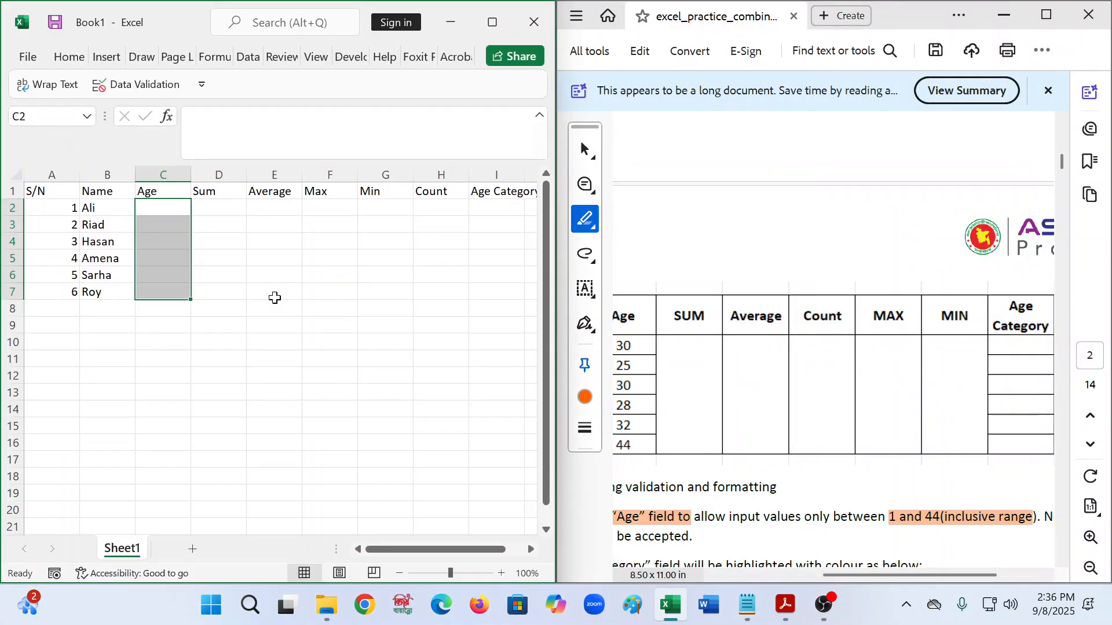
# - Enter 30 in C2 and test the age rule with 85, dismissing the rejection
pyautogui.click(154, 210)
pyautogui.write('30')
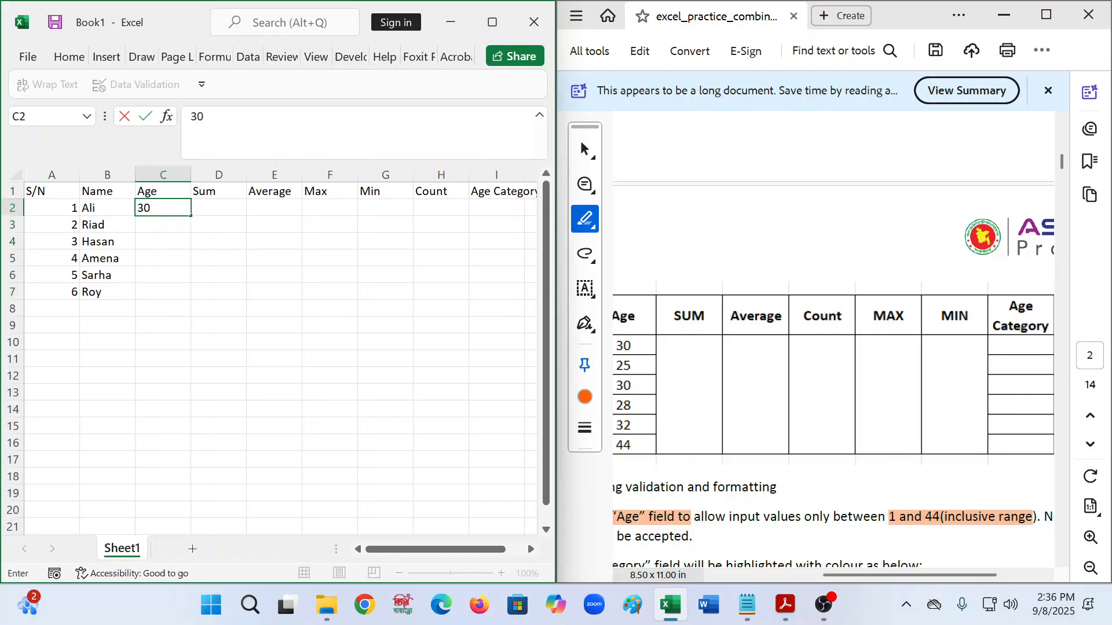
pyautogui.press('Return')
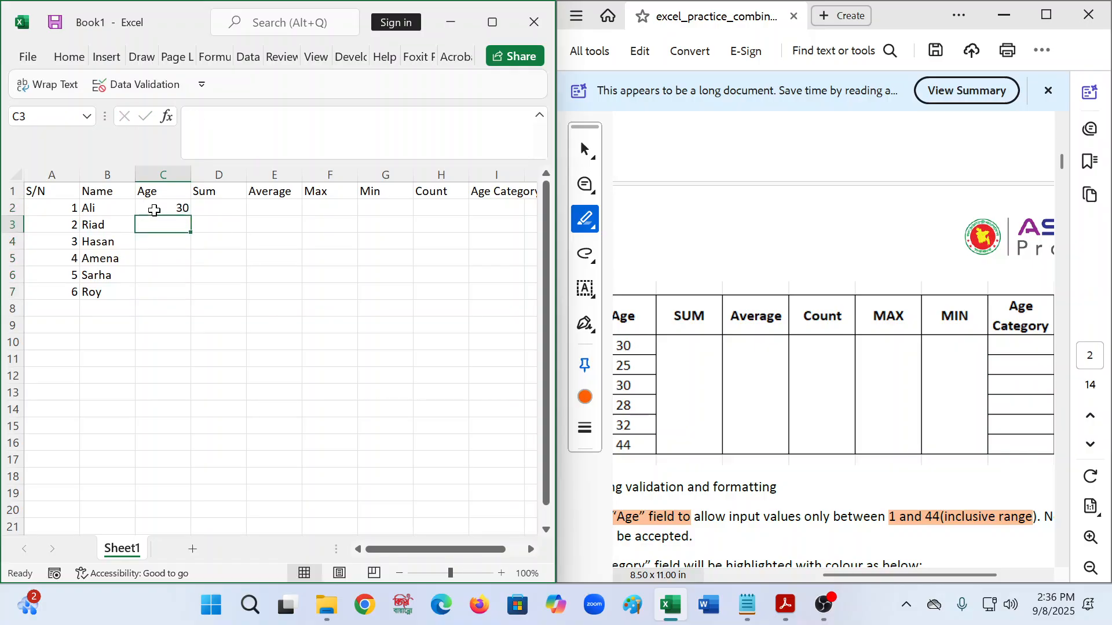
pyautogui.write('8')
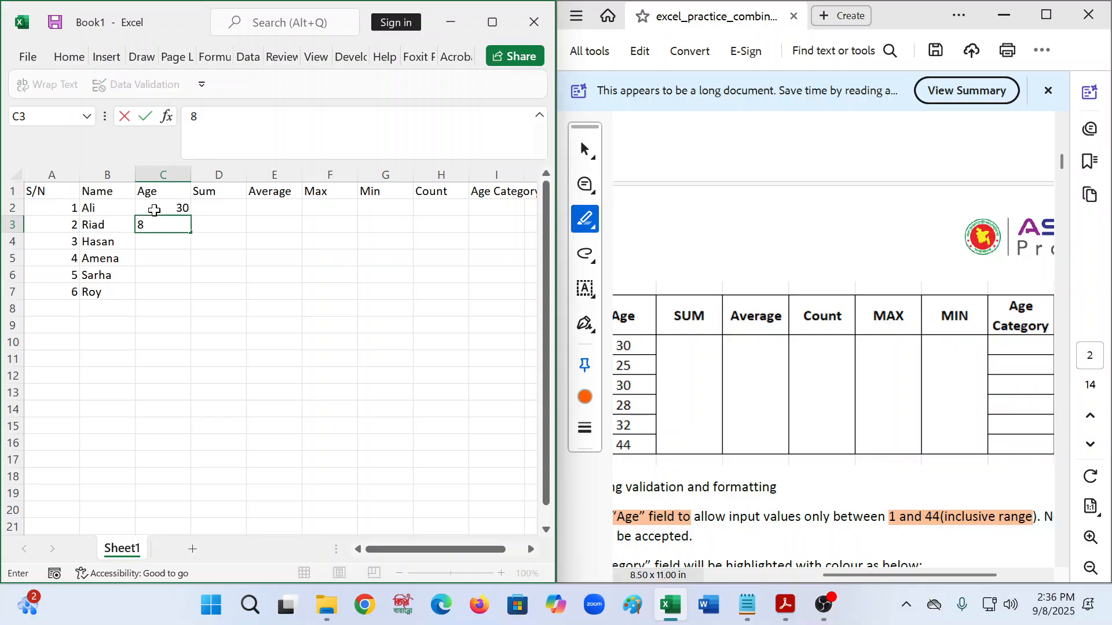
pyautogui.write('5')
pyautogui.press('Return')
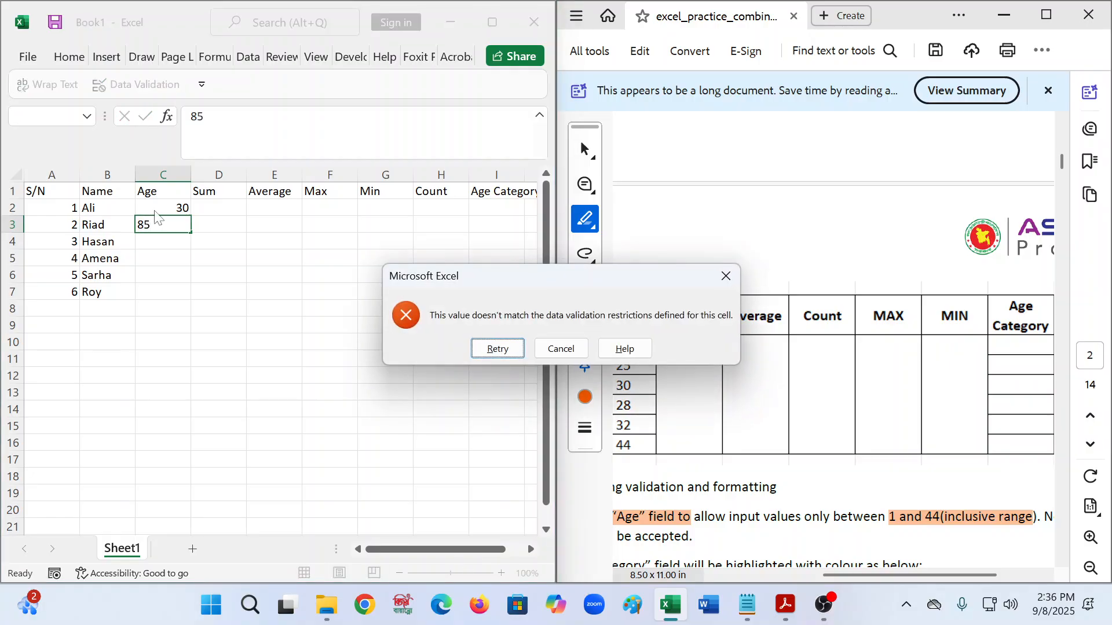
pyautogui.click(561, 348)
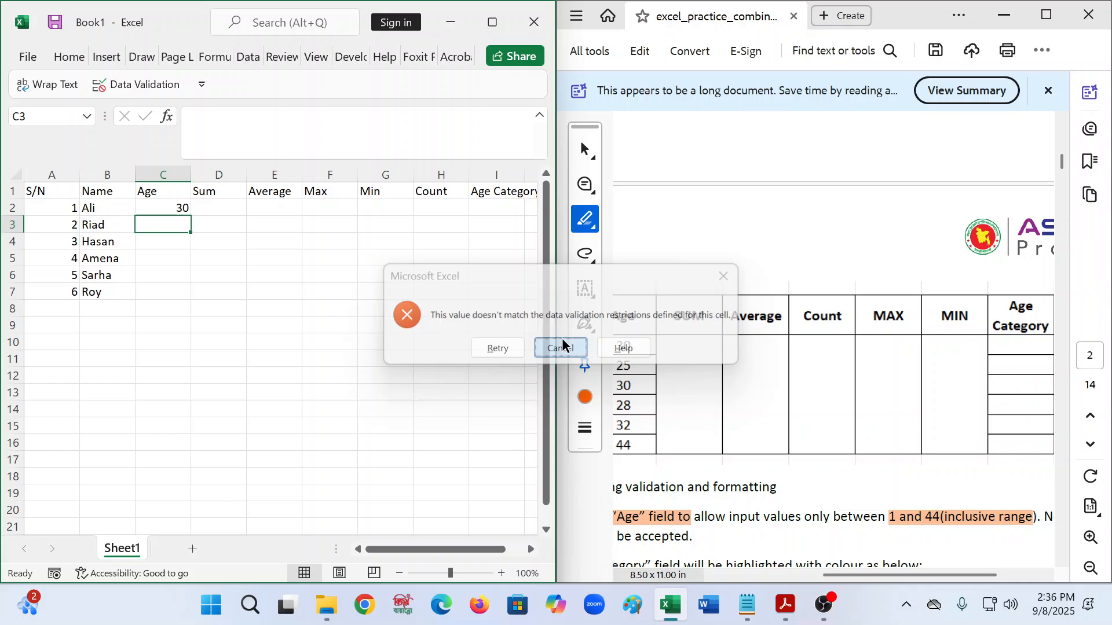
# - Enter the ages 30, 28, 32 and 44 into C4:C7
pyautogui.click(170, 236)
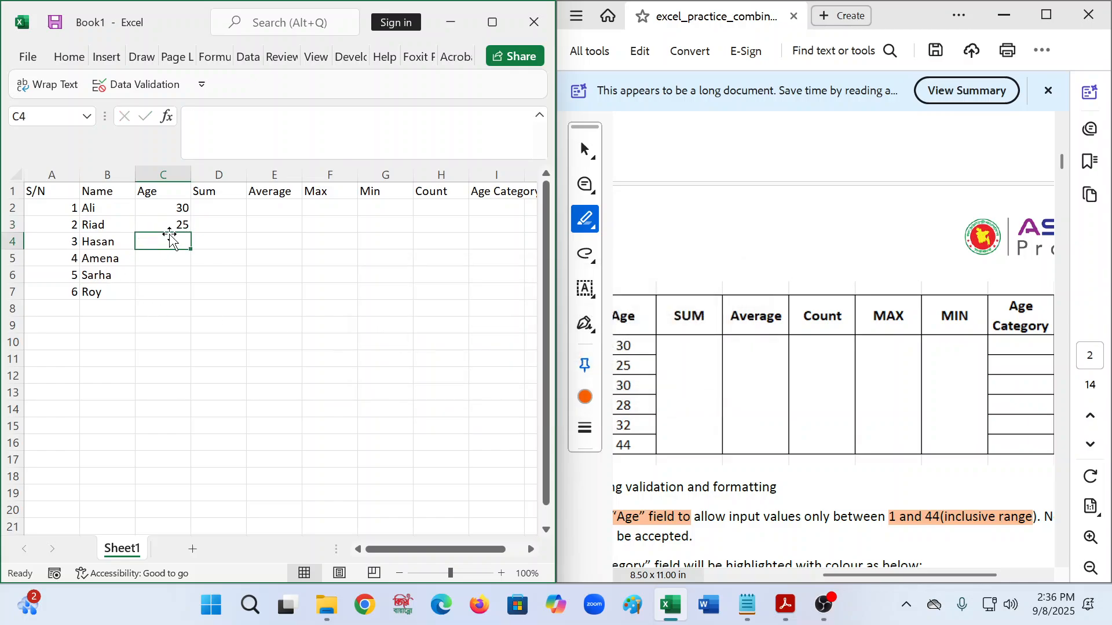
pyautogui.write('30')
pyautogui.press('Return')
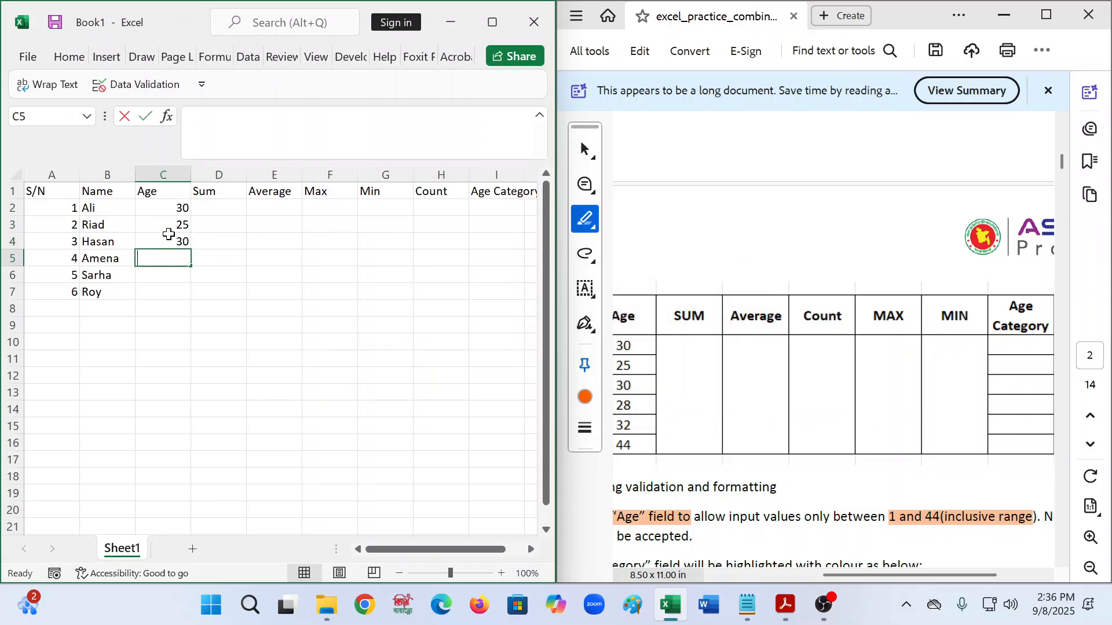
pyautogui.write('28')
pyautogui.press('Return')
pyautogui.write('32')
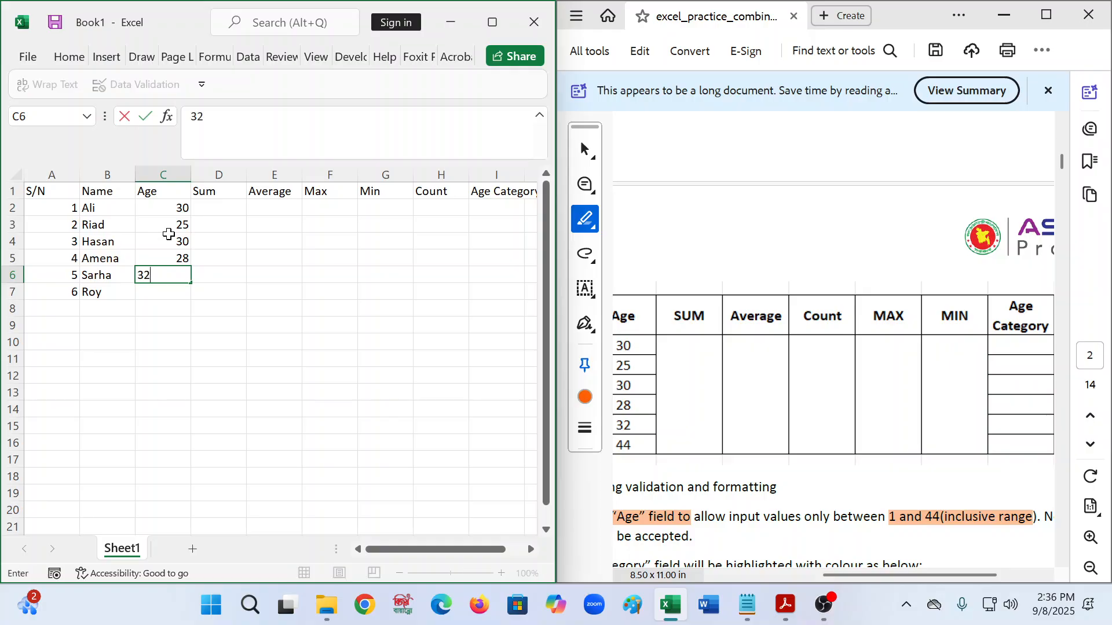
pyautogui.press('Return')
pyautogui.write('44')
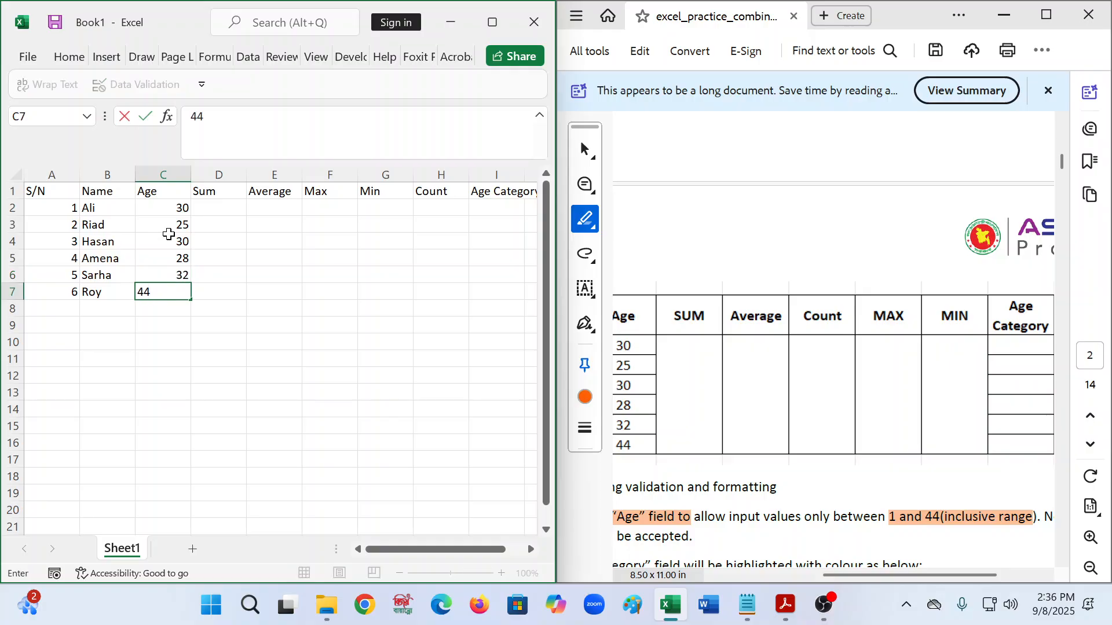
pyautogui.press('Return')
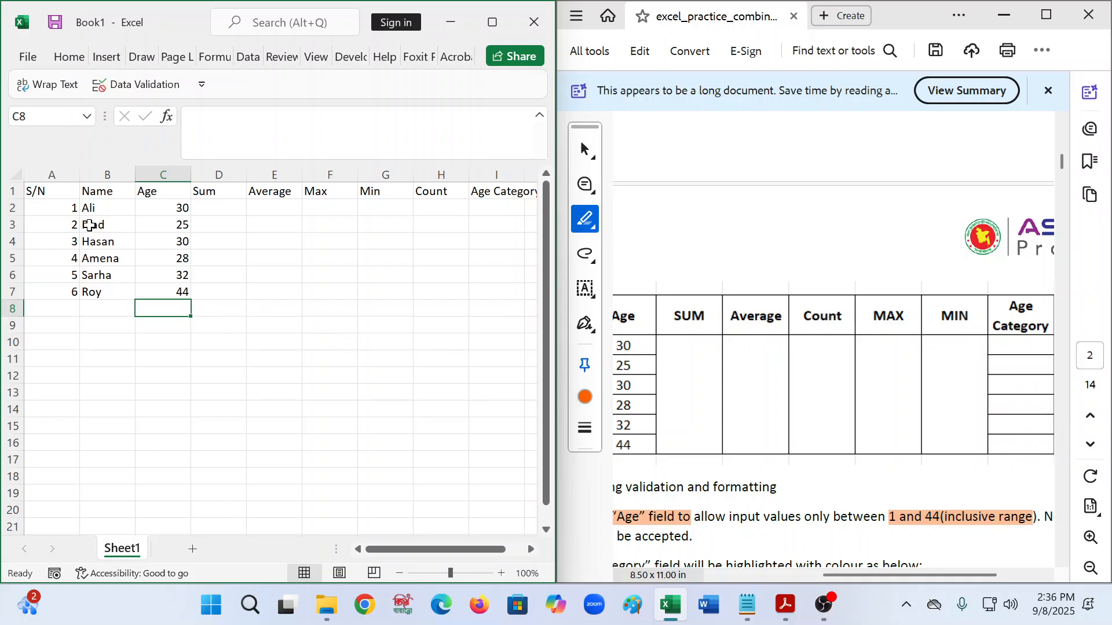
# - Make the header row A1:I1 bold
pyautogui.click(32, 189)
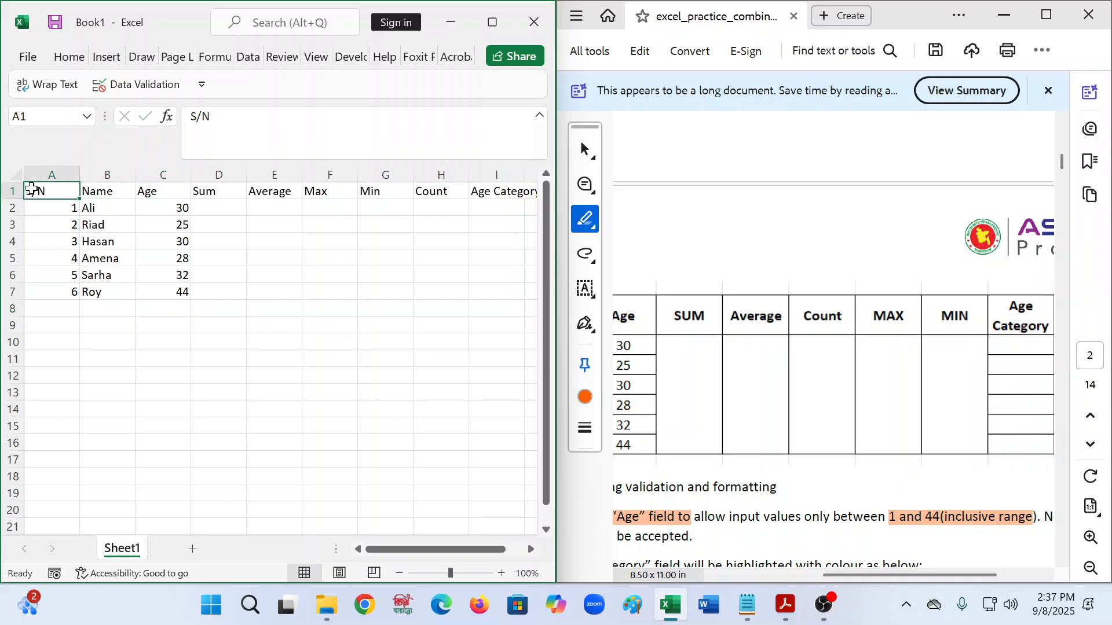
pyautogui.hotkey('shift', 'Right')
pyautogui.hotkey('shift', 'Right')
pyautogui.hotkey('shift', 'Right')
pyautogui.hotkey('shift', 'Right')
pyautogui.hotkey('shift', 'Right')
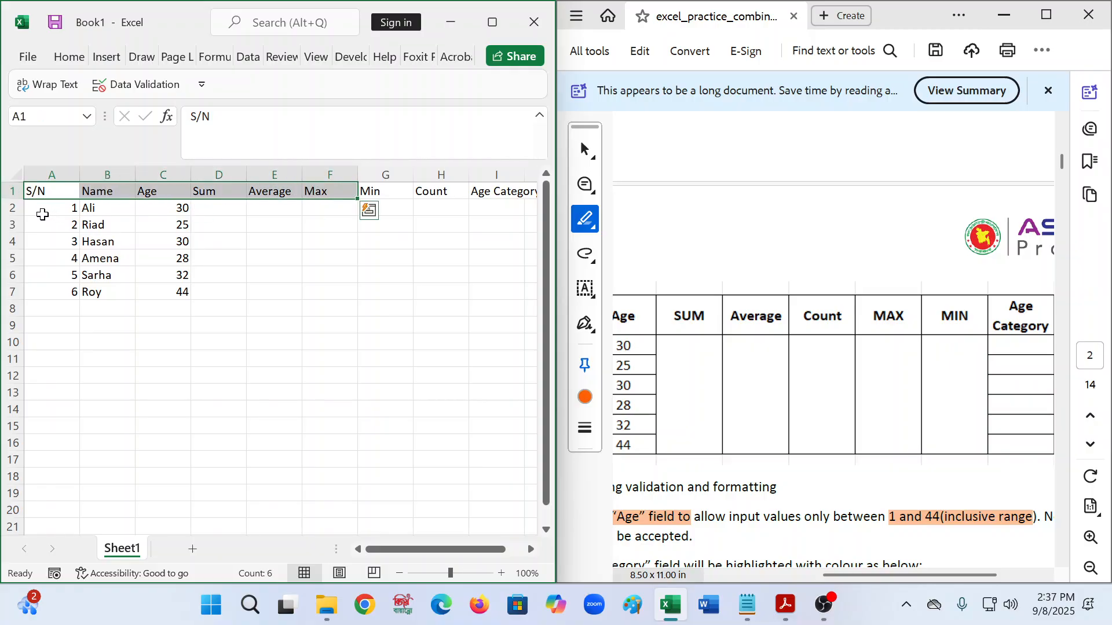
pyautogui.hotkey('shift', 'Right')
pyautogui.hotkey('shift', 'Right')
pyautogui.hotkey('shift', 'Right')
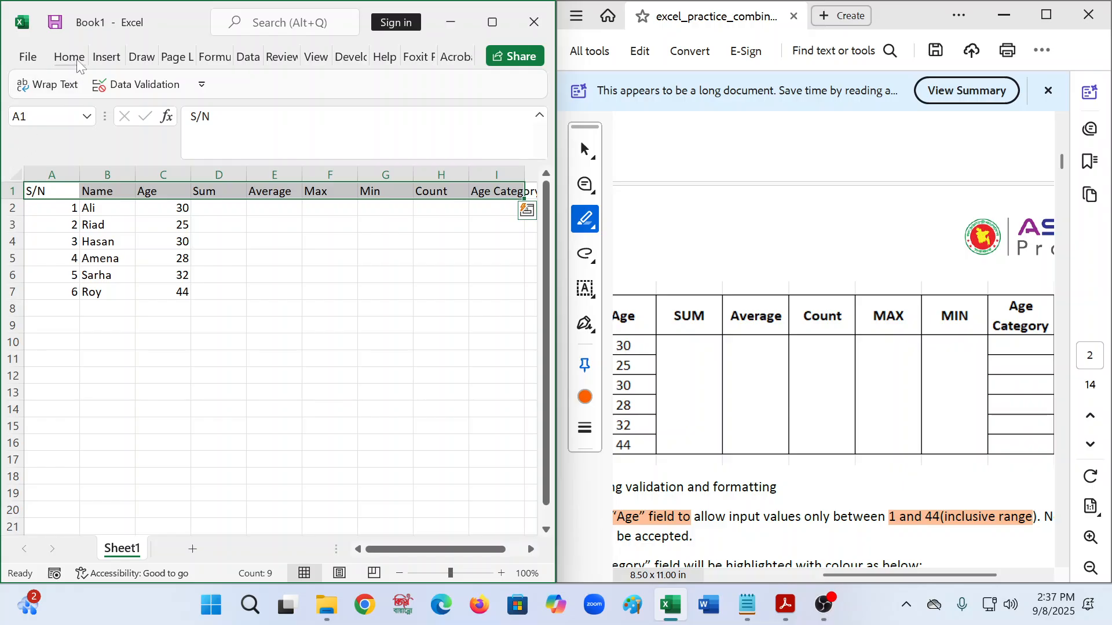
pyautogui.click(75, 61)
pyautogui.click(91, 124)
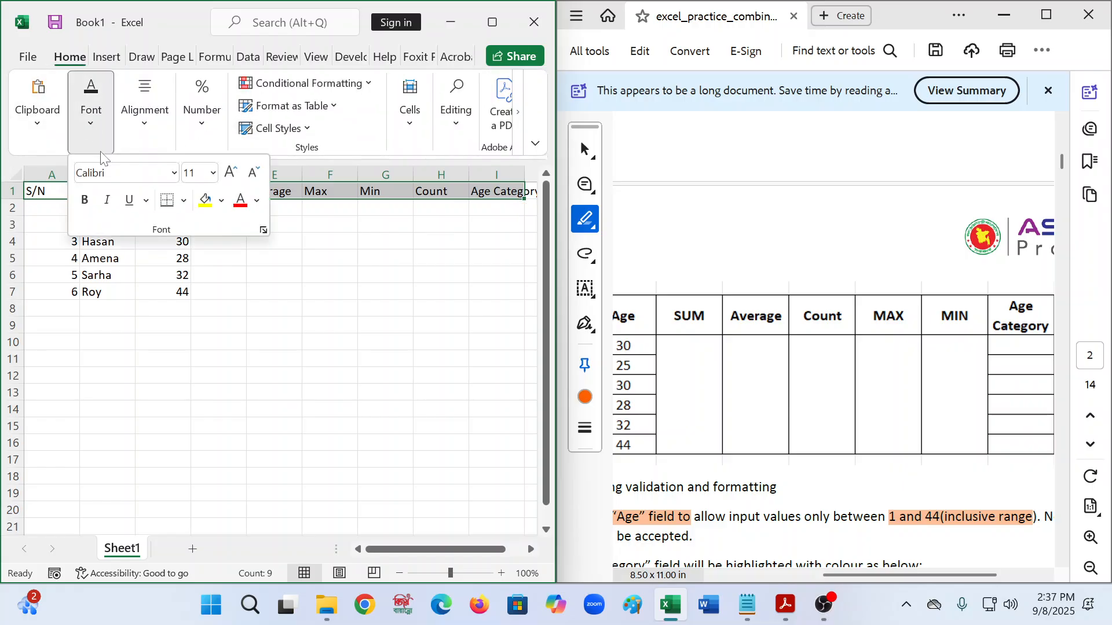
pyautogui.click(85, 201)
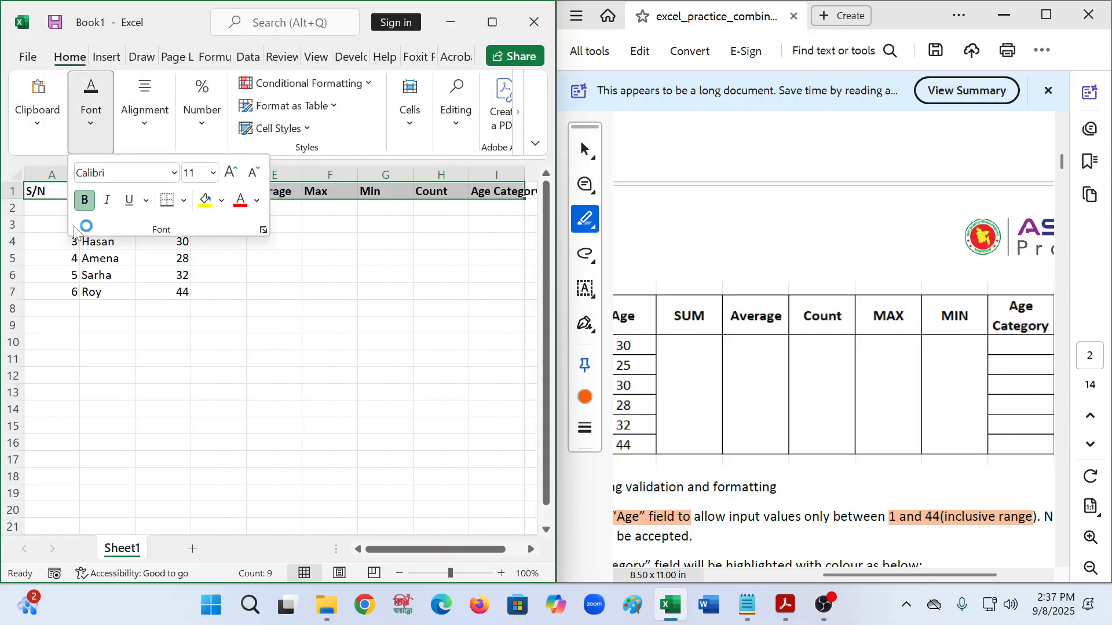
pyautogui.click(85, 200)
pyautogui.click(388, 417)
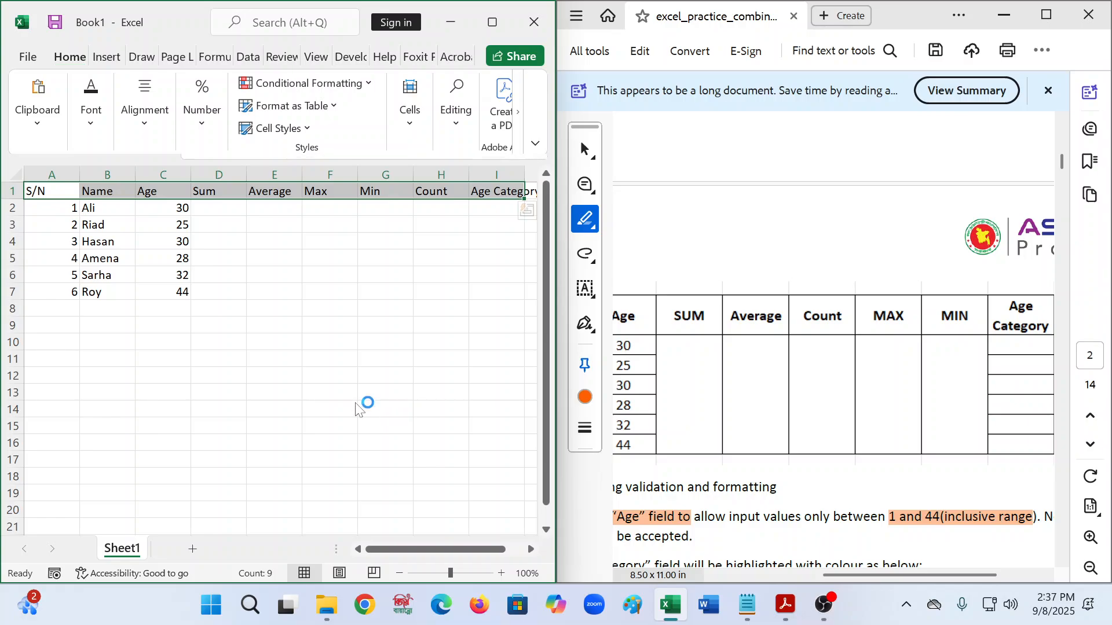
pyautogui.click(68, 60)
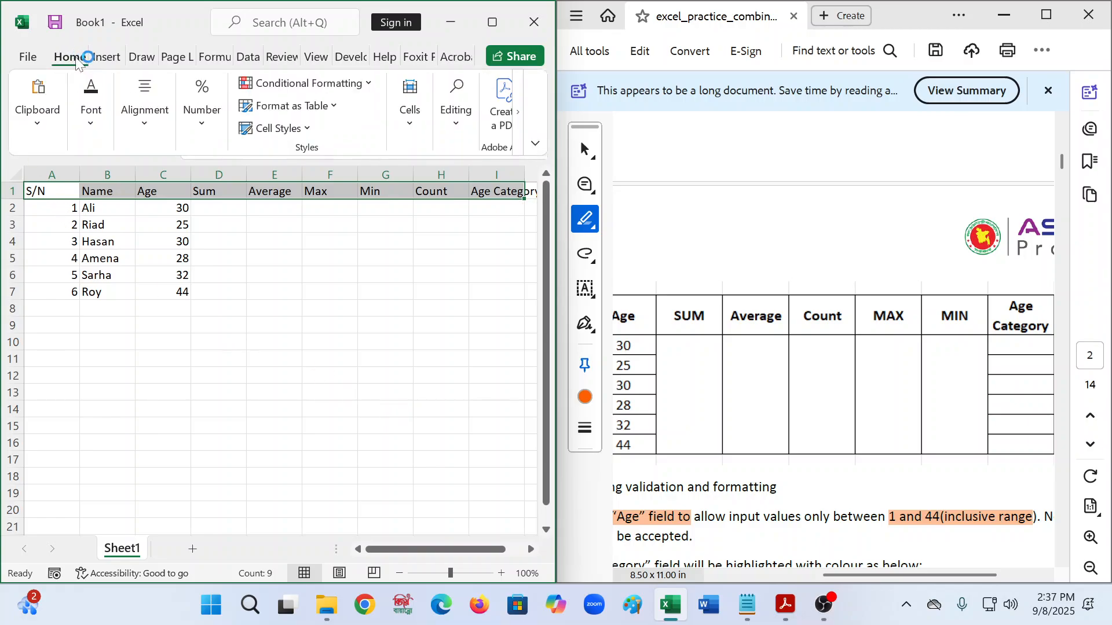
pyautogui.click(91, 116)
pyautogui.click(77, 205)
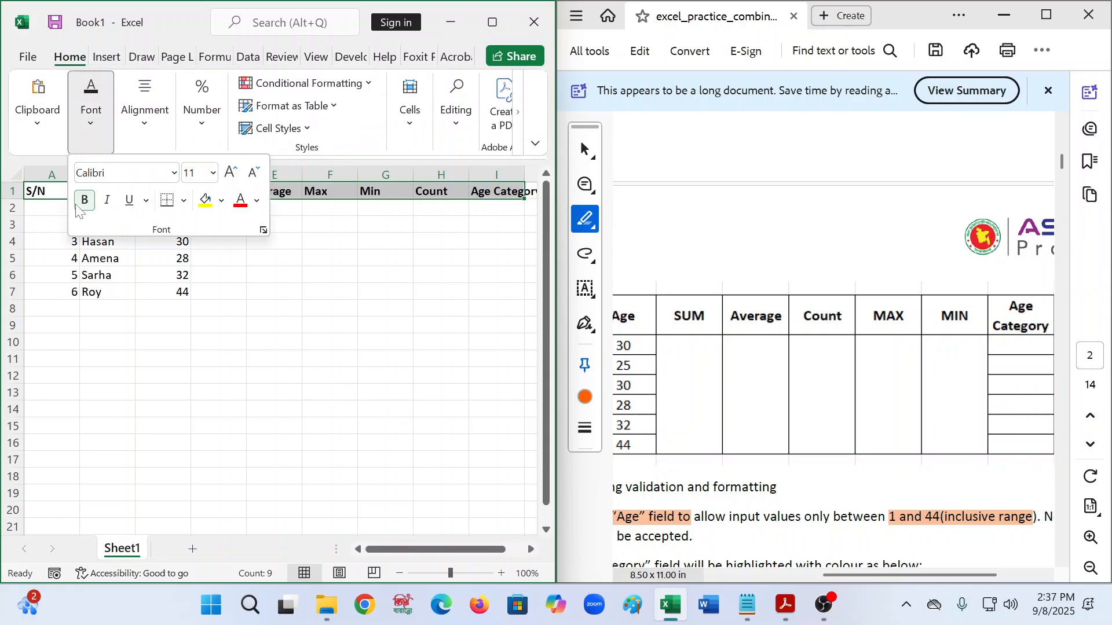
pyautogui.click(529, 439)
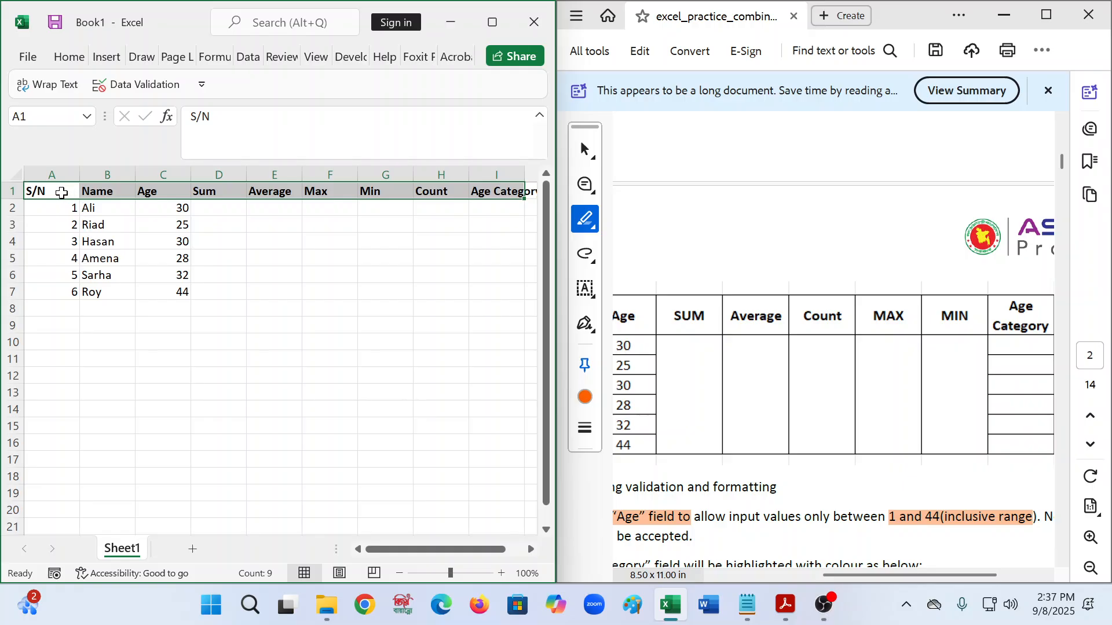
# - Apply All Borders to the table range A1:I7
pyautogui.moveTo(35, 190); pyautogui.dragTo(326, 283)
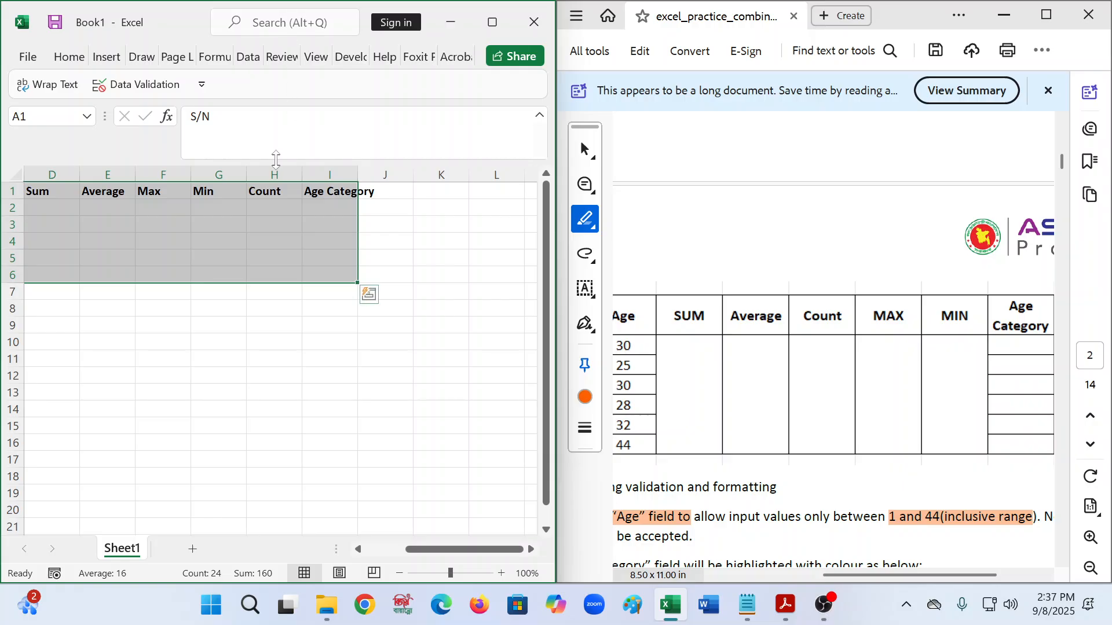
pyautogui.hotkey('shift', 'Down')
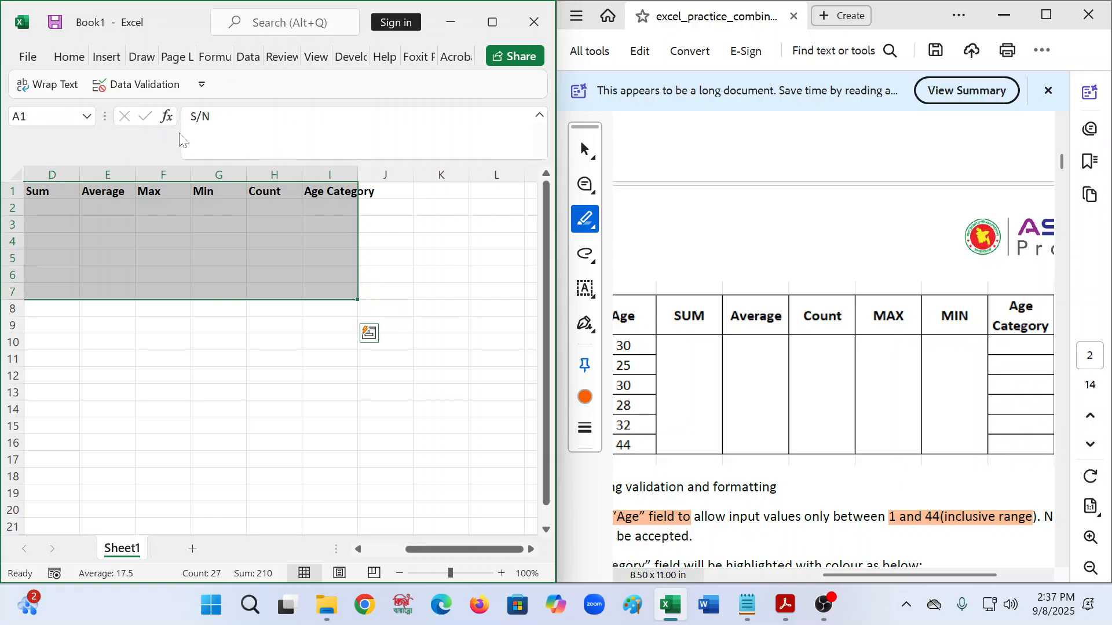
pyautogui.click(68, 56)
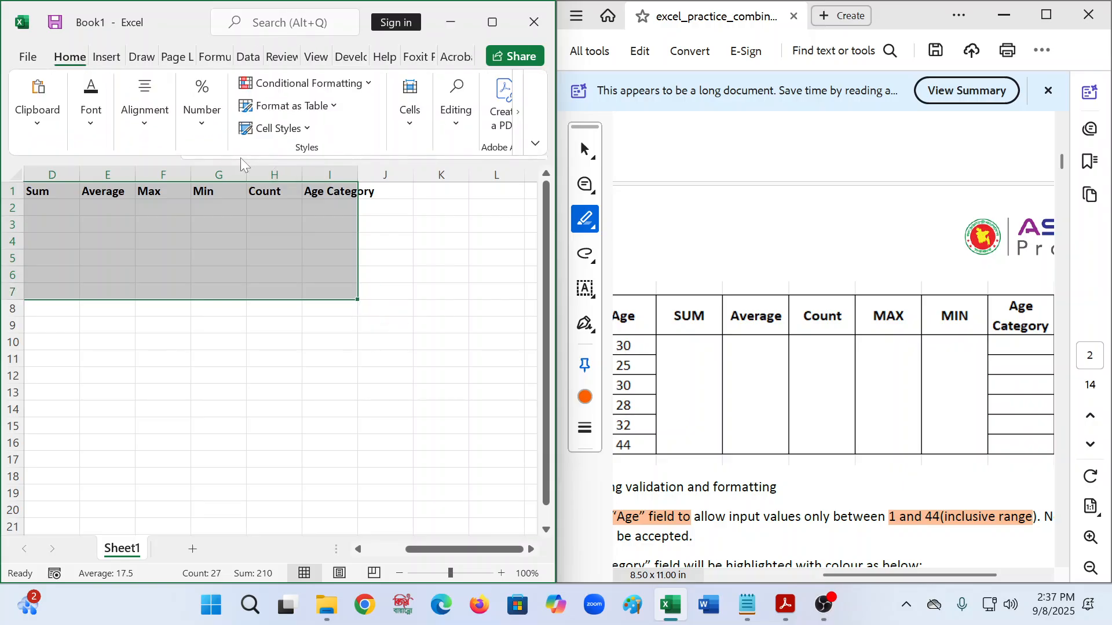
pyautogui.click(145, 131)
pyautogui.click(88, 128)
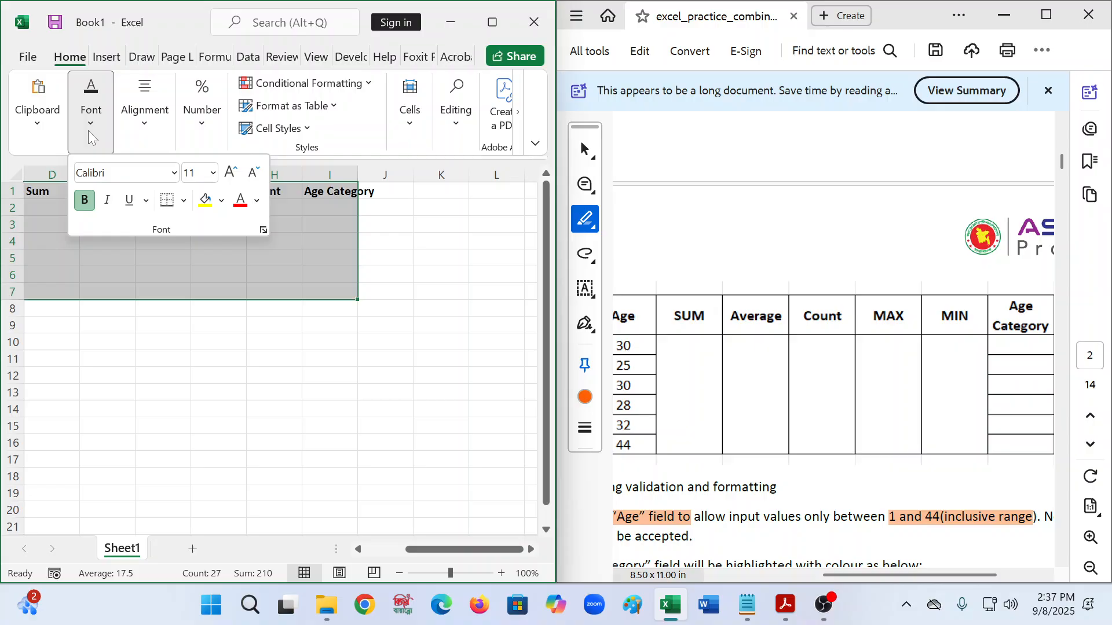
pyautogui.click(184, 201)
pyautogui.click(214, 379)
pyautogui.hscroll(-3, 233, 402)
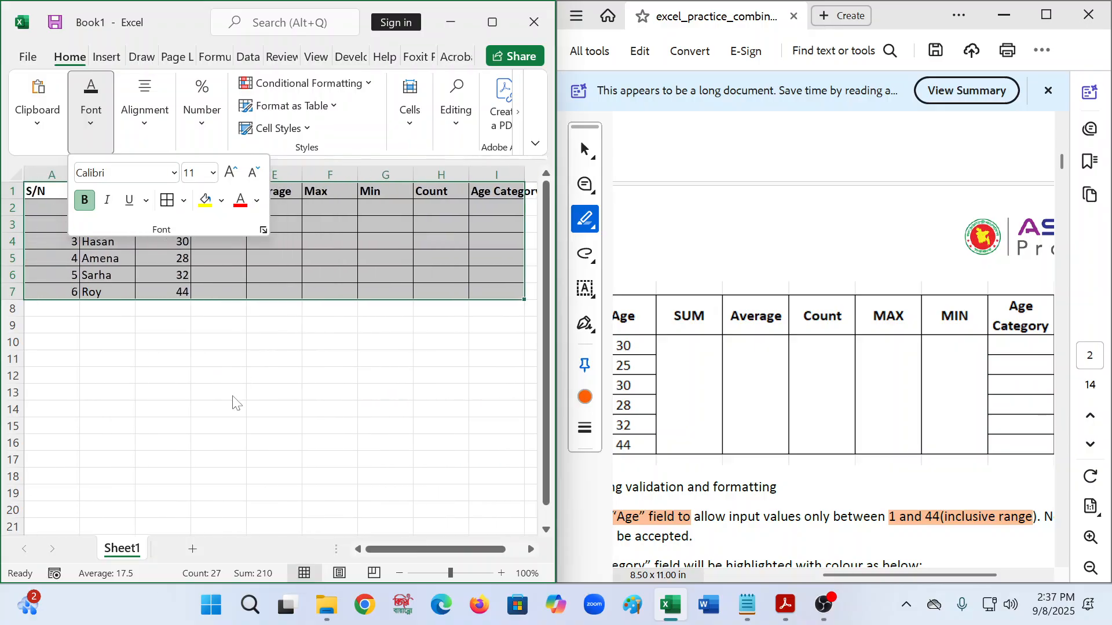
pyautogui.click(233, 402)
pyautogui.click(222, 410)
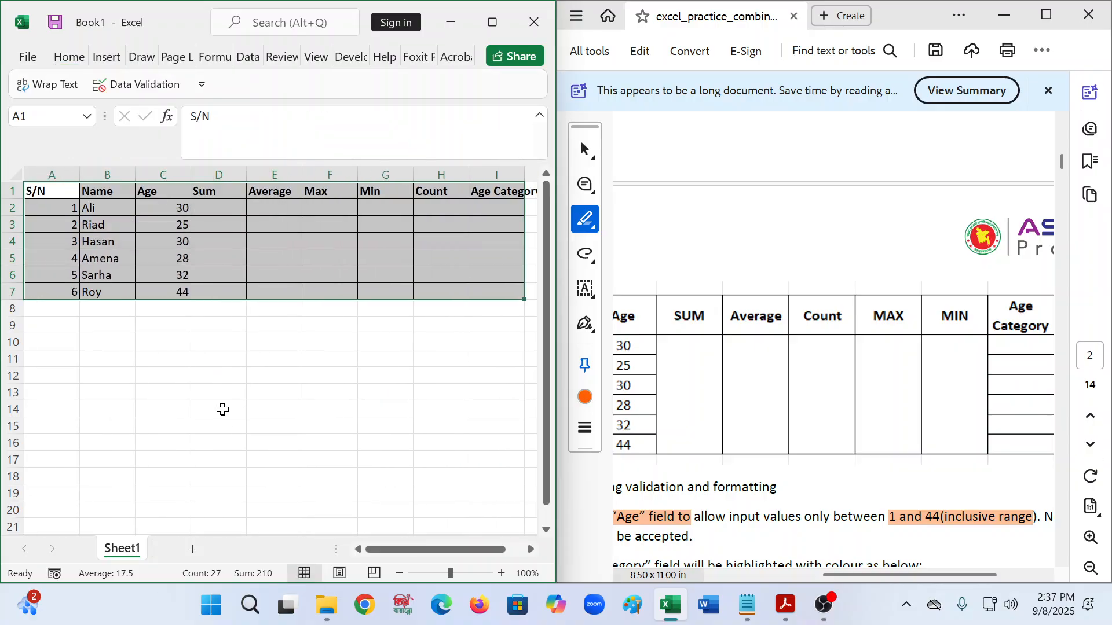
# - Maximize Excel, wrap the Age Category header in I1, and resize column I
pyautogui.click(224, 409)
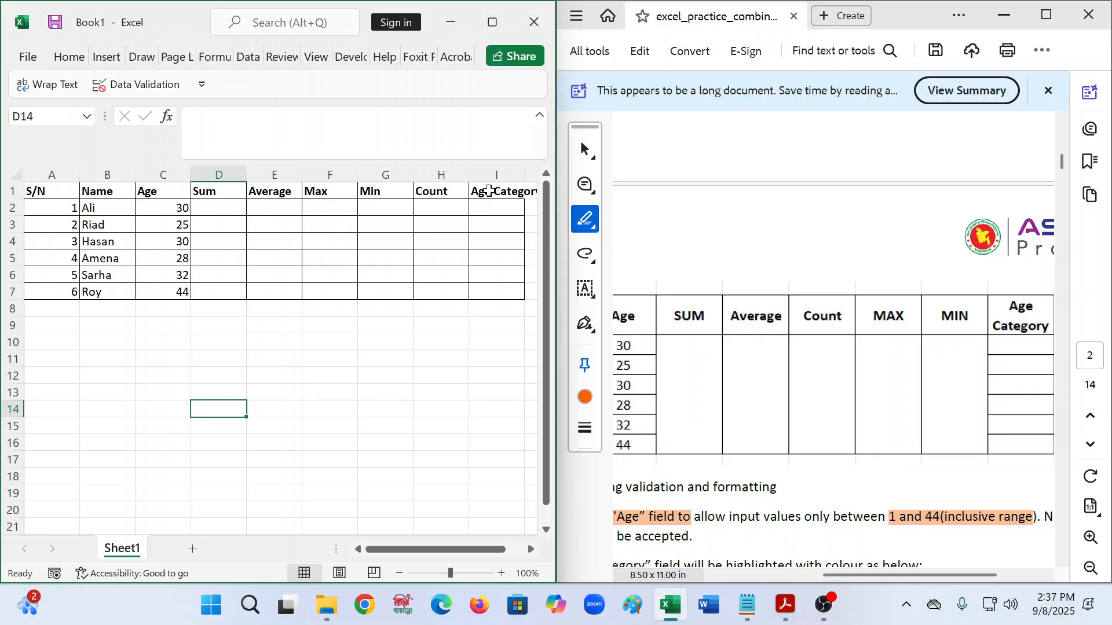
pyautogui.click(491, 175)
pyautogui.click(502, 193)
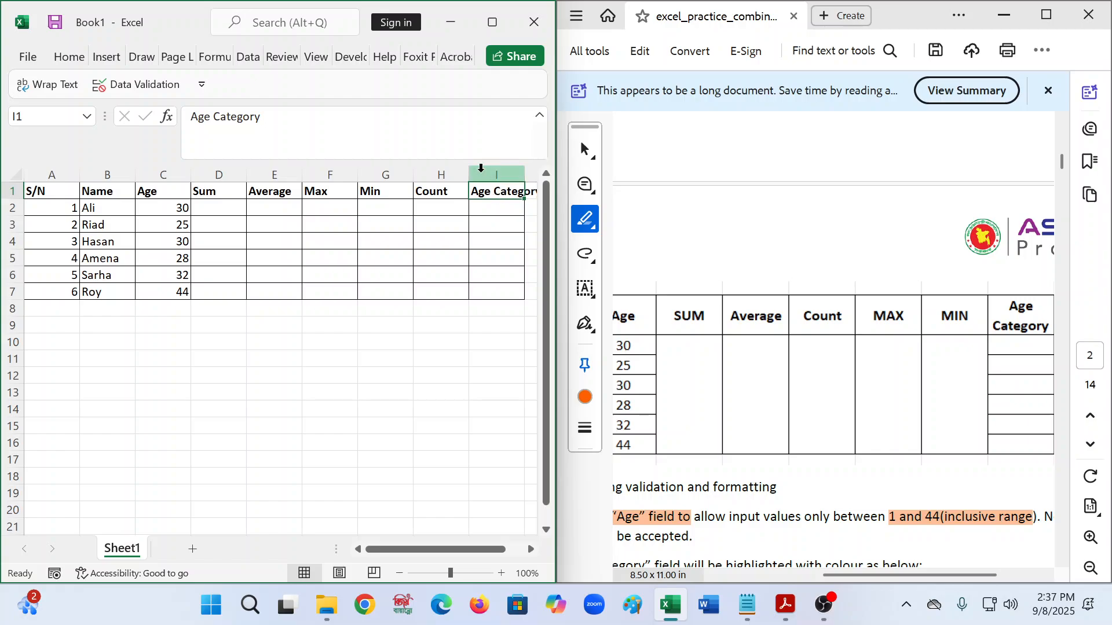
pyautogui.click(69, 57)
pyautogui.click(69, 56)
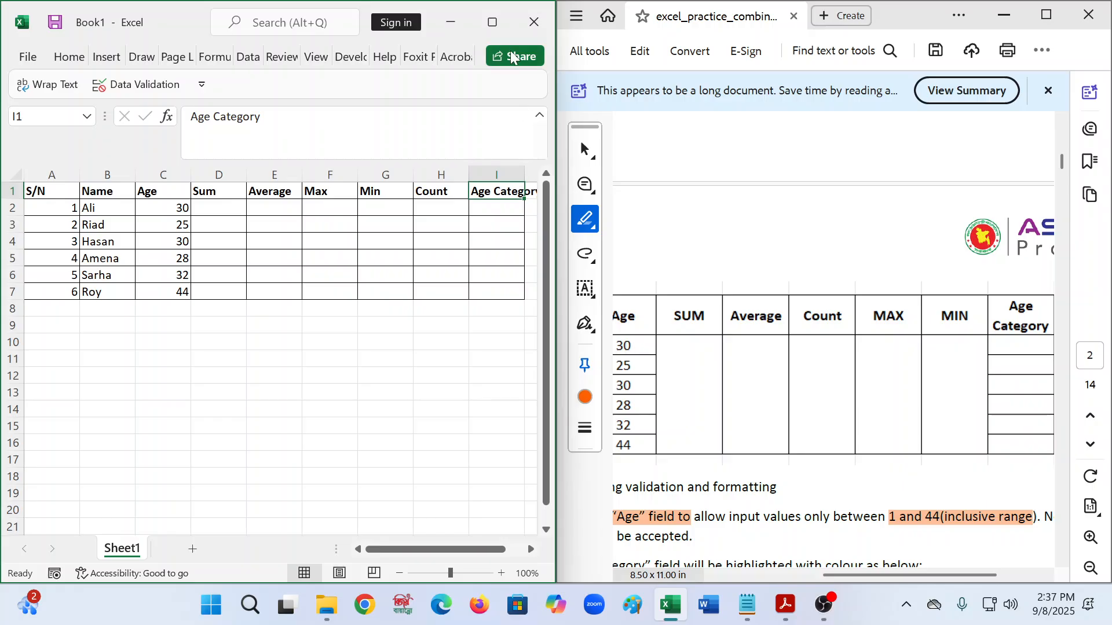
pyautogui.click(493, 22)
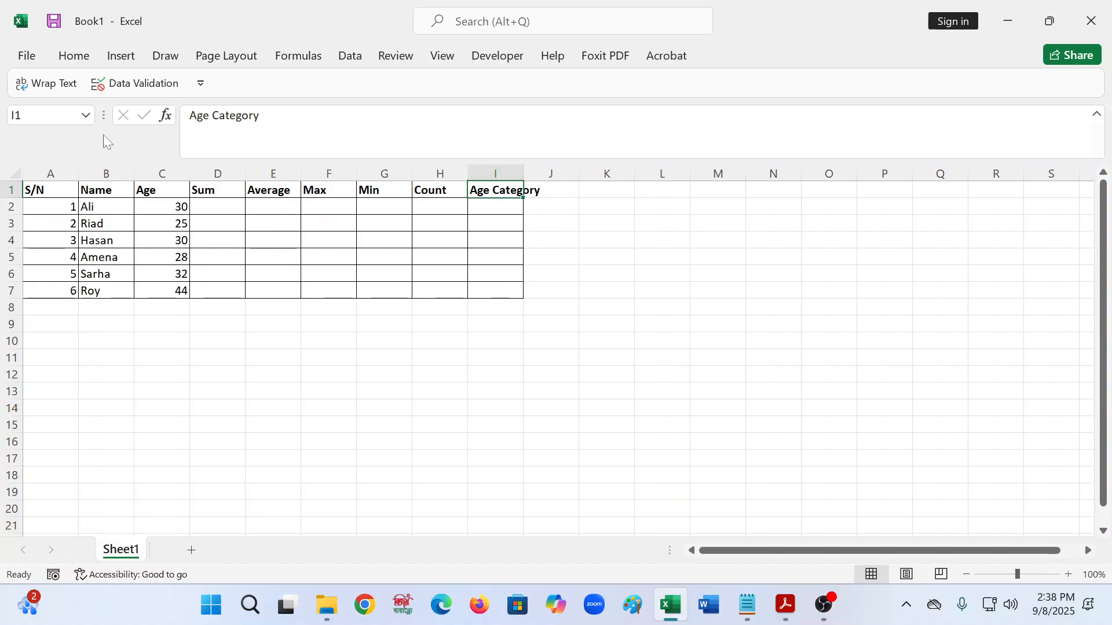
pyautogui.click(32, 88)
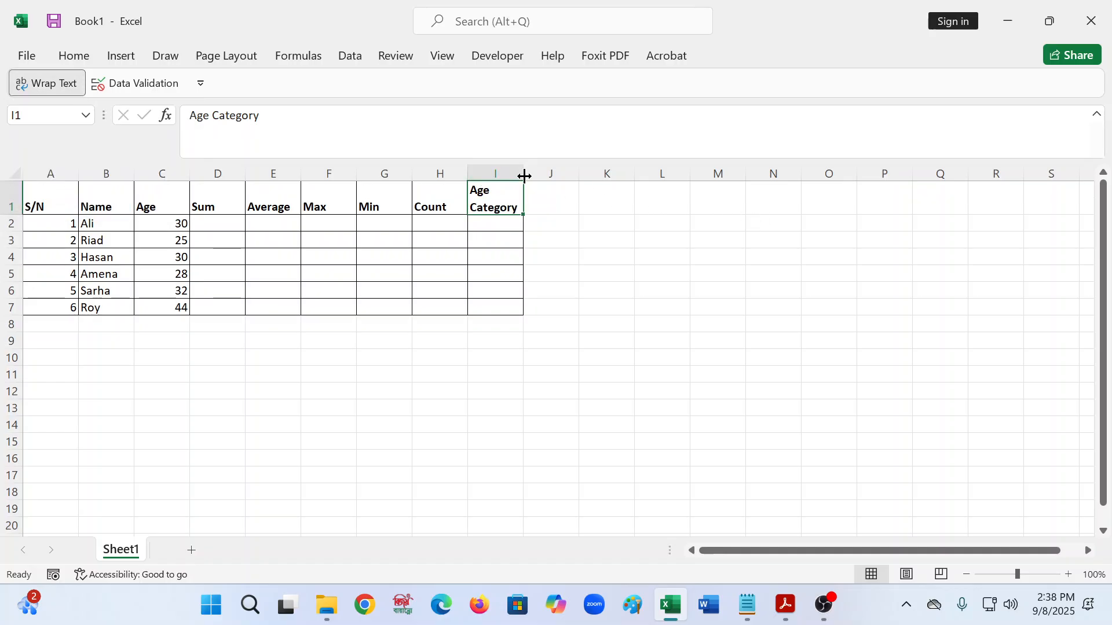
pyautogui.moveTo(523, 176)
pyautogui.mouseDown()
pyautogui.moveTo(729, 176)
pyautogui.moveTo(530, 187)
pyautogui.moveTo(539, 186)
pyautogui.mouseUp()
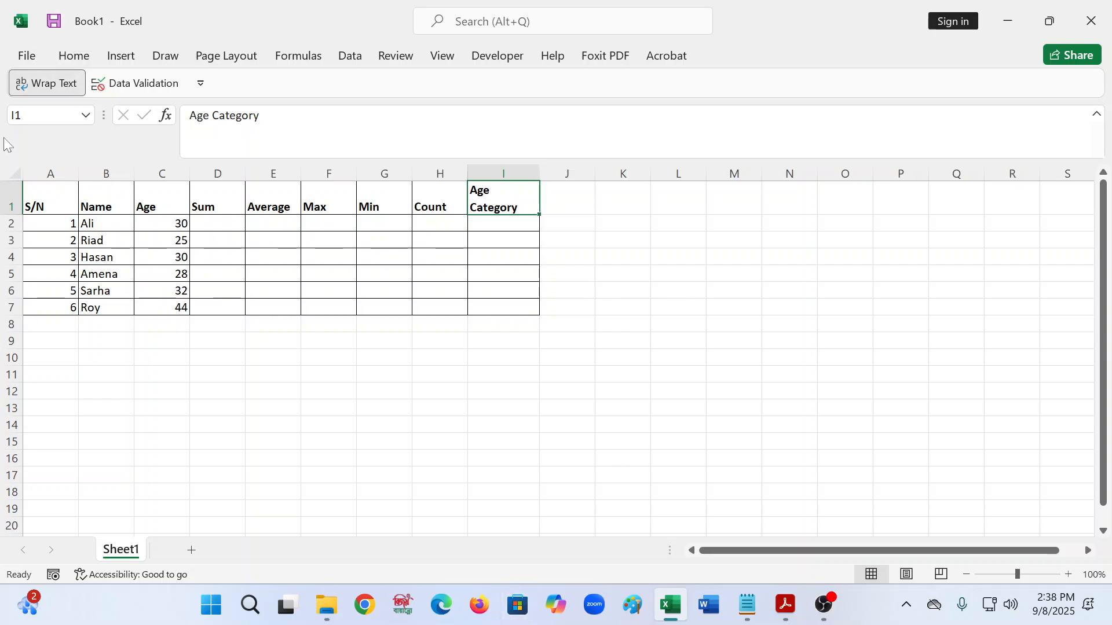
# - In Save As, create a new named folder on the Desktop and open it
pyautogui.click(31, 57)
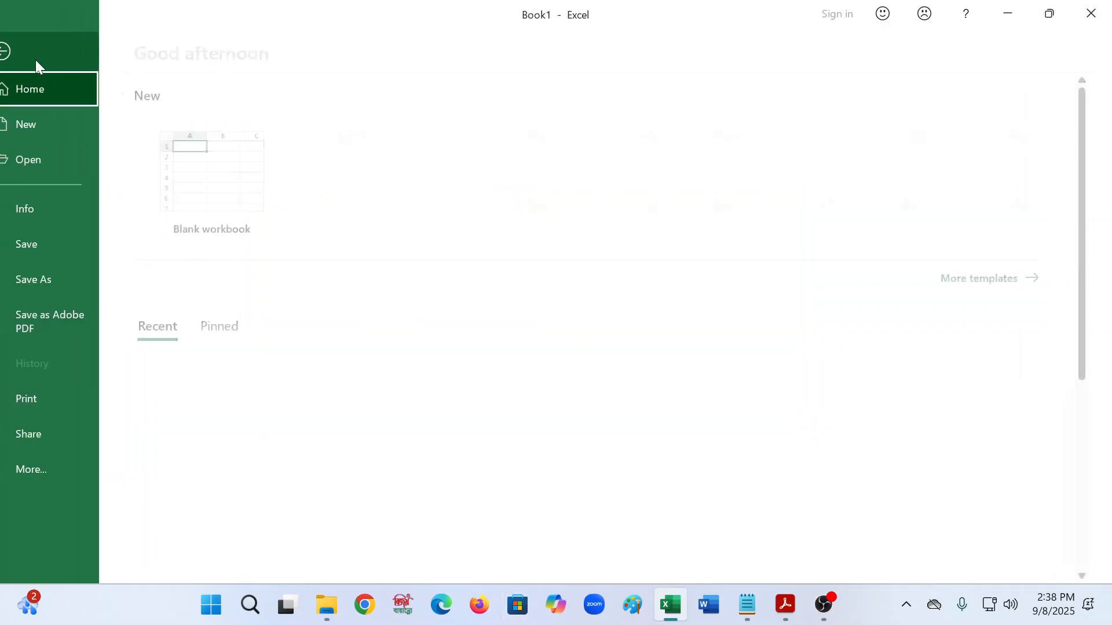
pyautogui.click(64, 265)
pyautogui.click(568, 215)
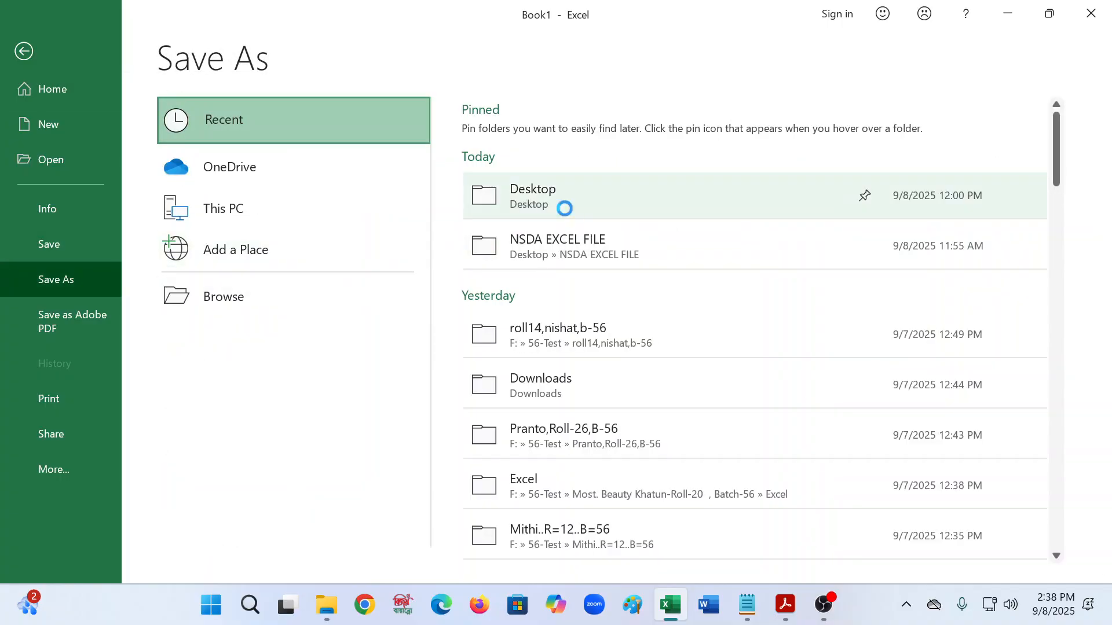
pyautogui.click(125, 92)
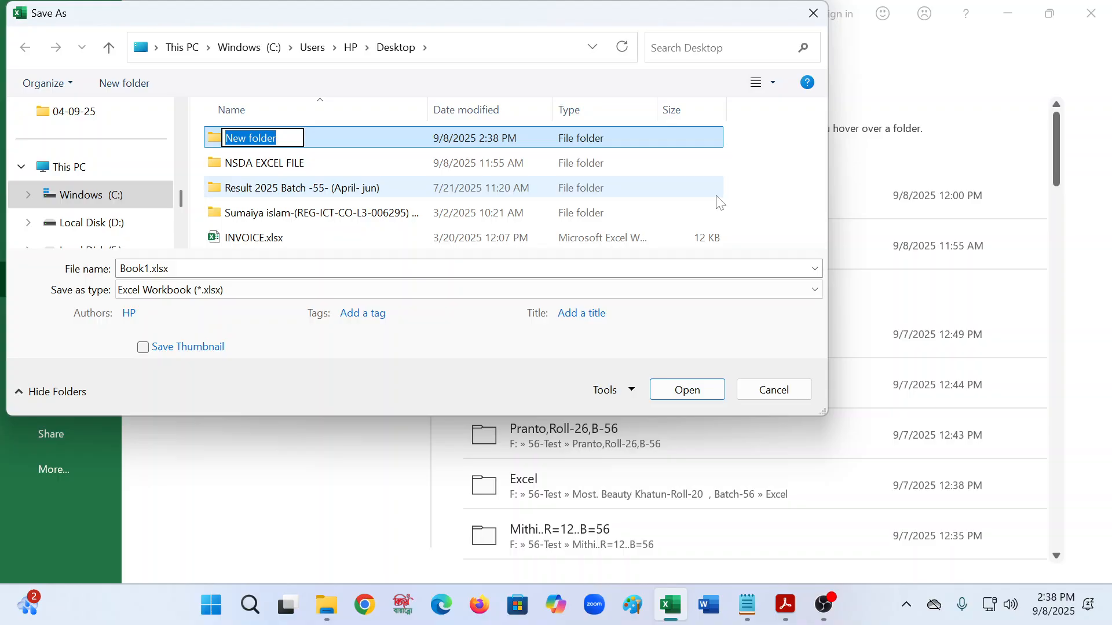
pyautogui.write('Srabo')
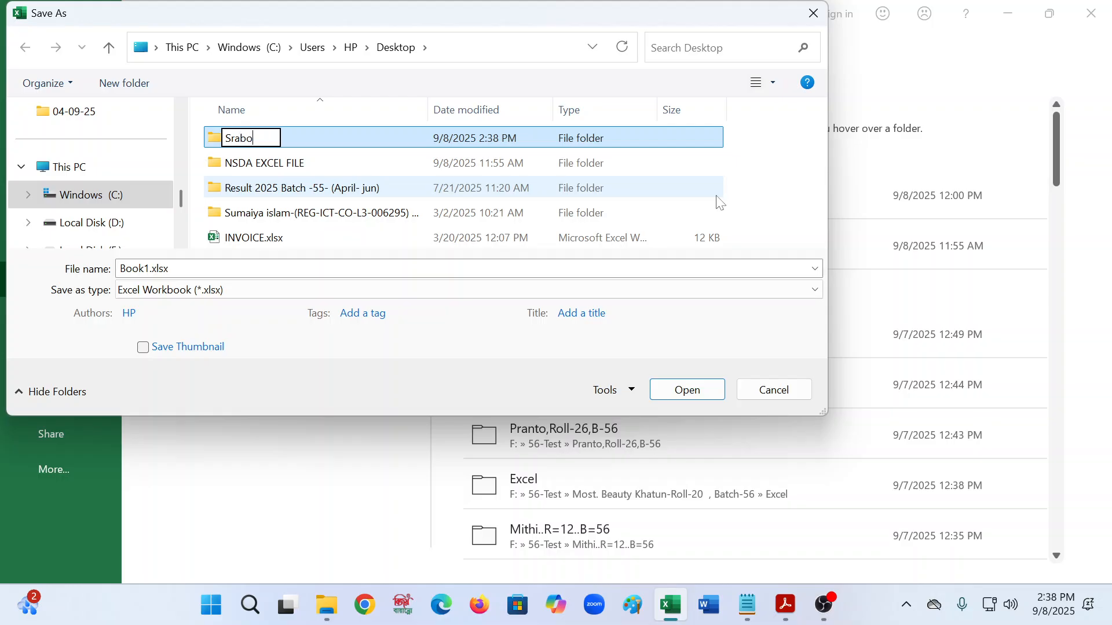
pyautogui.write('ni')
pyautogui.press('Return')
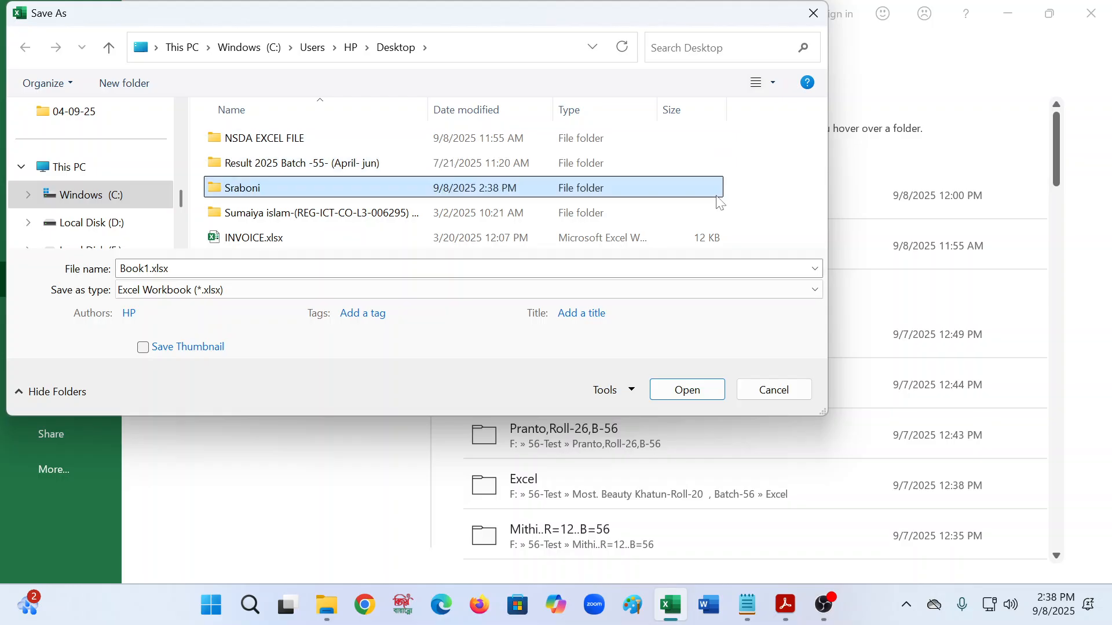
pyautogui.doubleClick(225, 187)
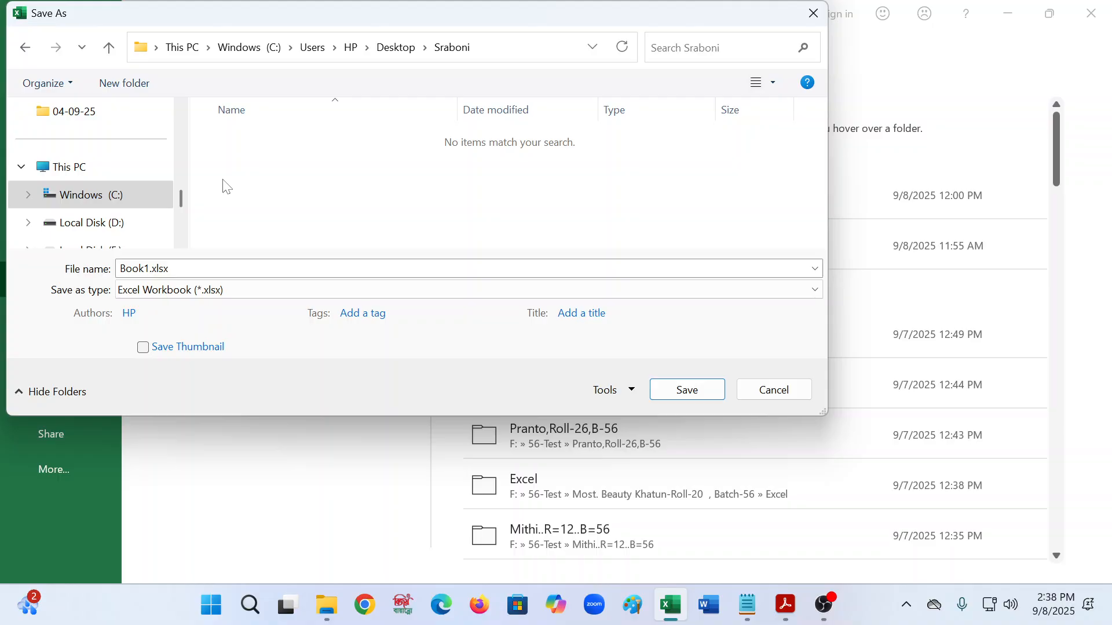
# - Create a job2 folder inside it and save the workbook there as job2.xlsx
pyautogui.click(124, 83)
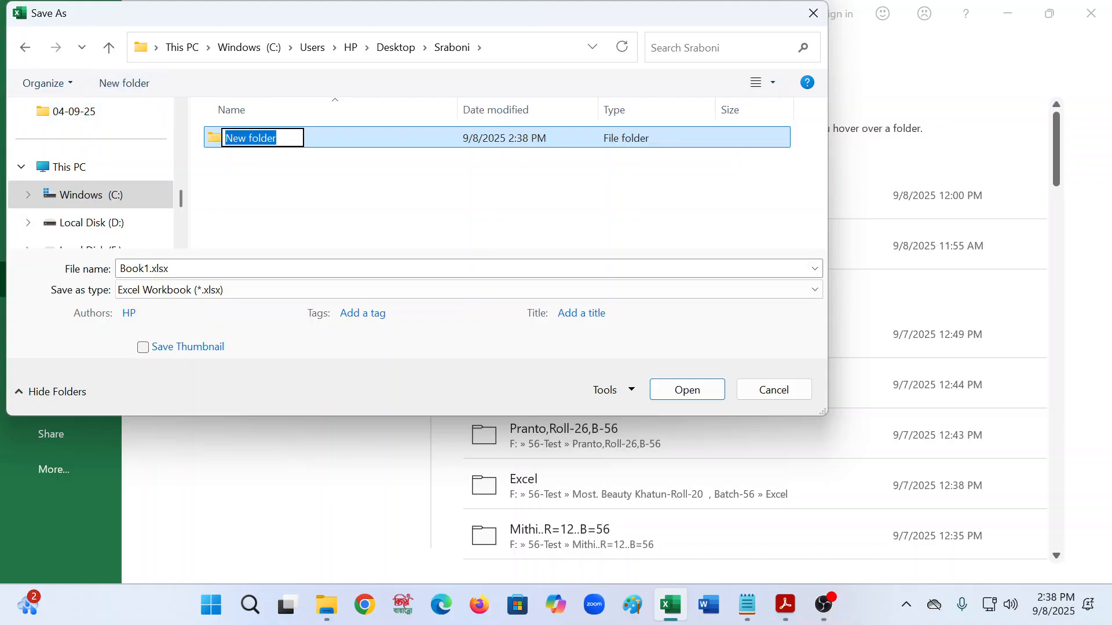
pyautogui.write('job2')
pyautogui.press('Return')
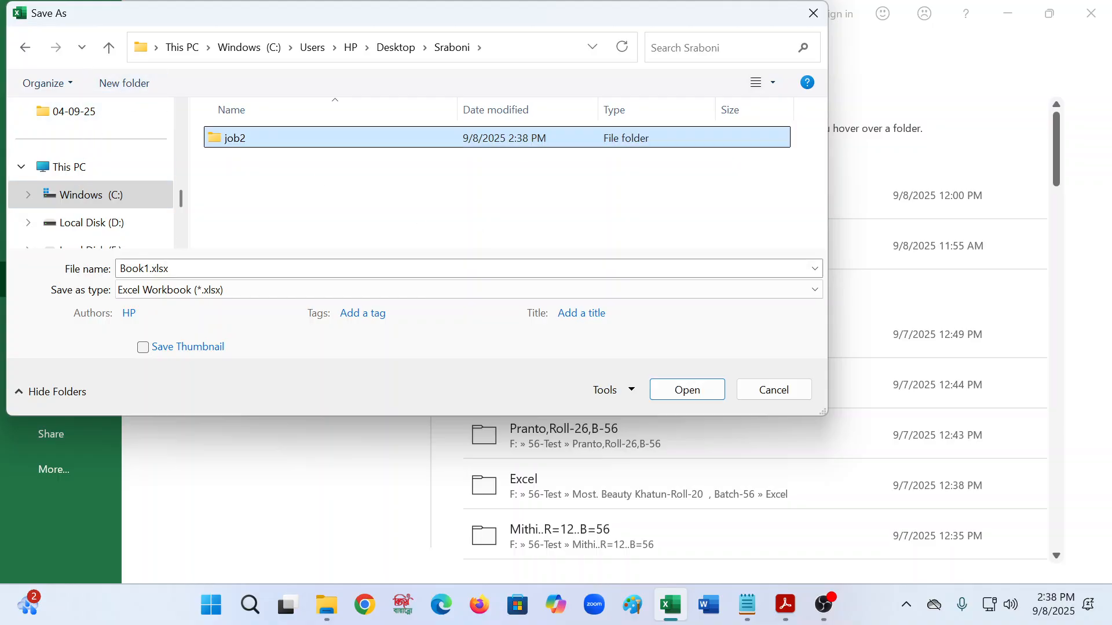
pyautogui.doubleClick(250, 144)
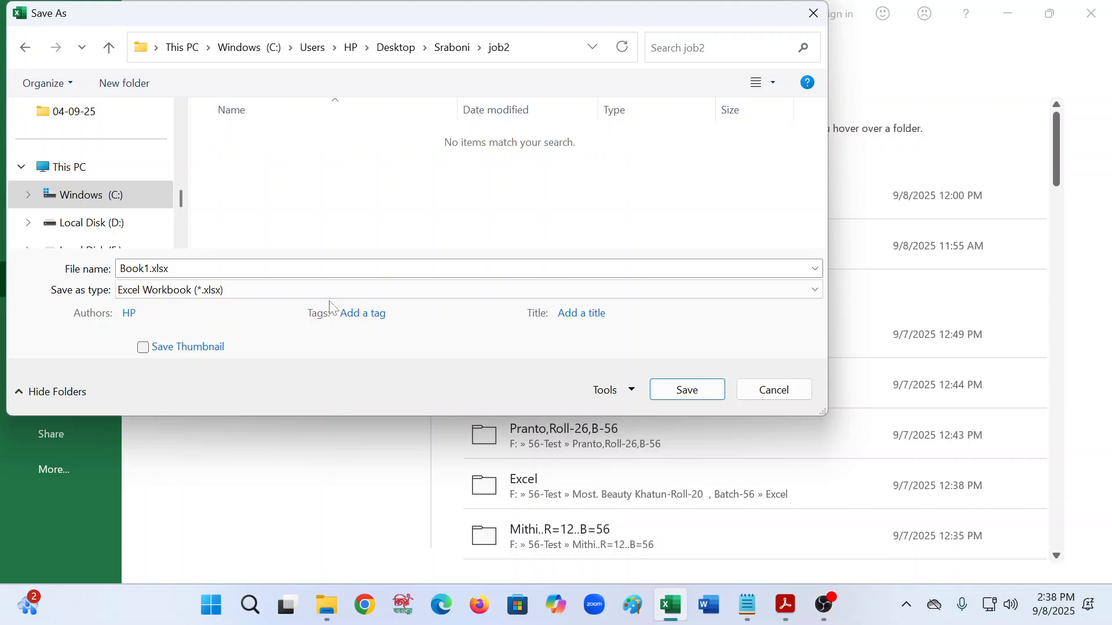
pyautogui.click(150, 268)
pyautogui.click(150, 269)
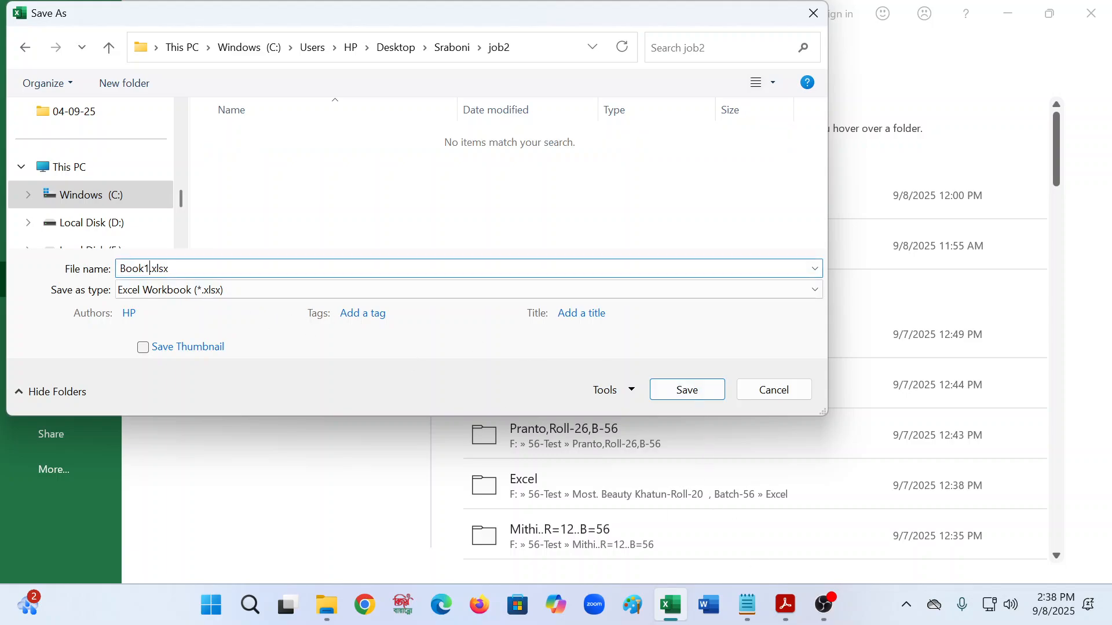
pyautogui.press('BackSpace')
pyautogui.press('BackSpace')
pyautogui.press('BackSpace')
pyautogui.press('BackSpace')
pyautogui.press('BackSpace')
pyautogui.write('job2')
pyautogui.press('Return')
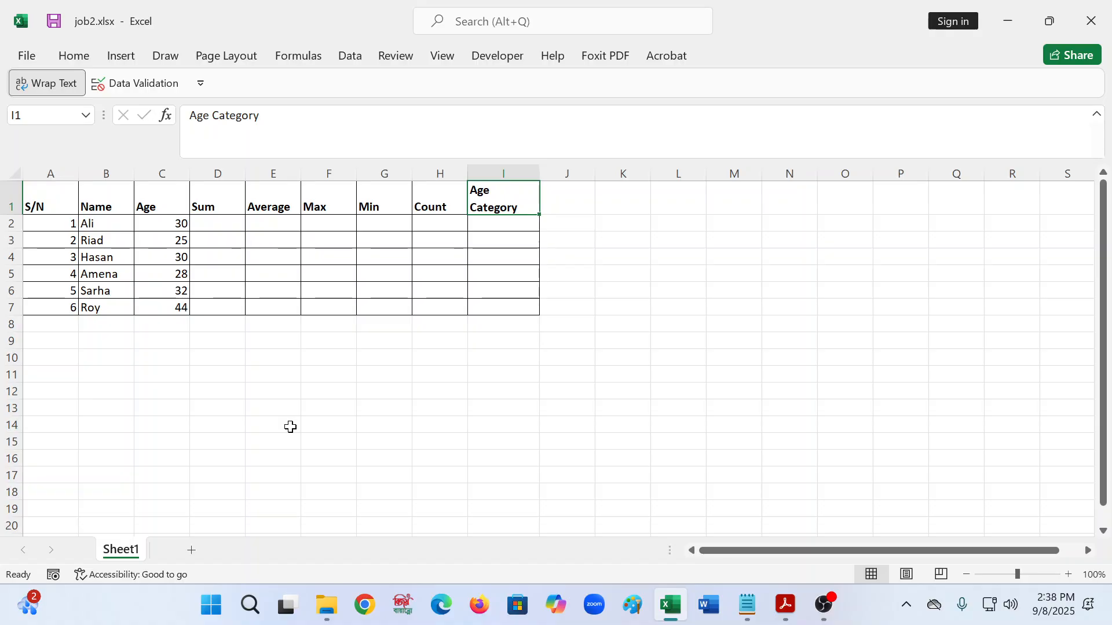
# - Snap the job2.xlsx workbook to the left half of the screen beside the exercise PDF
pyautogui.click(385, 440)
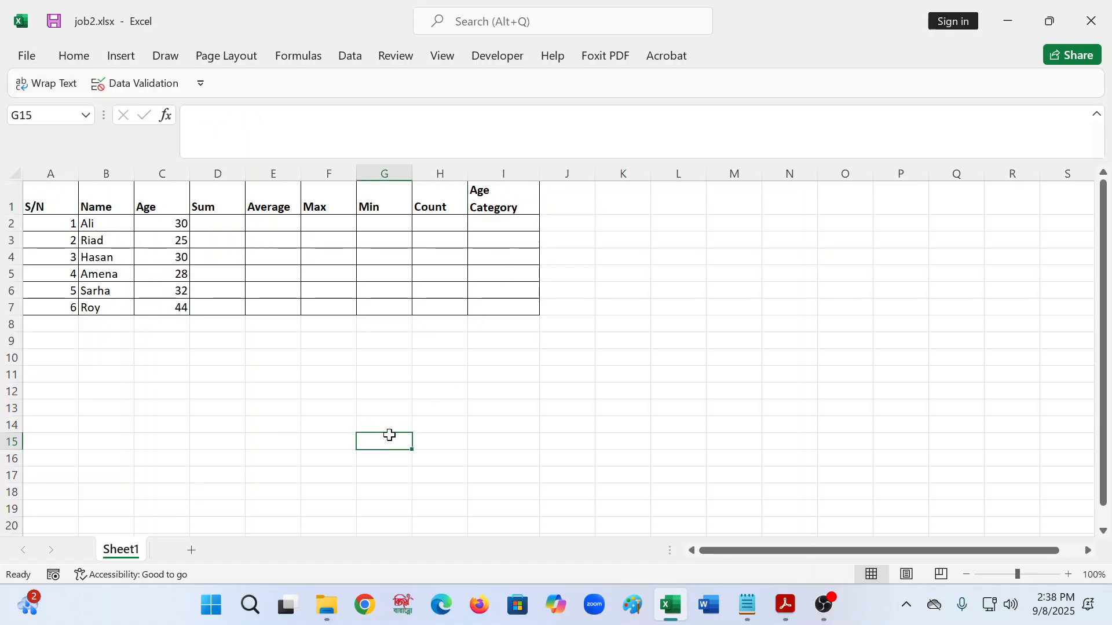
pyautogui.moveTo(1047, 33)
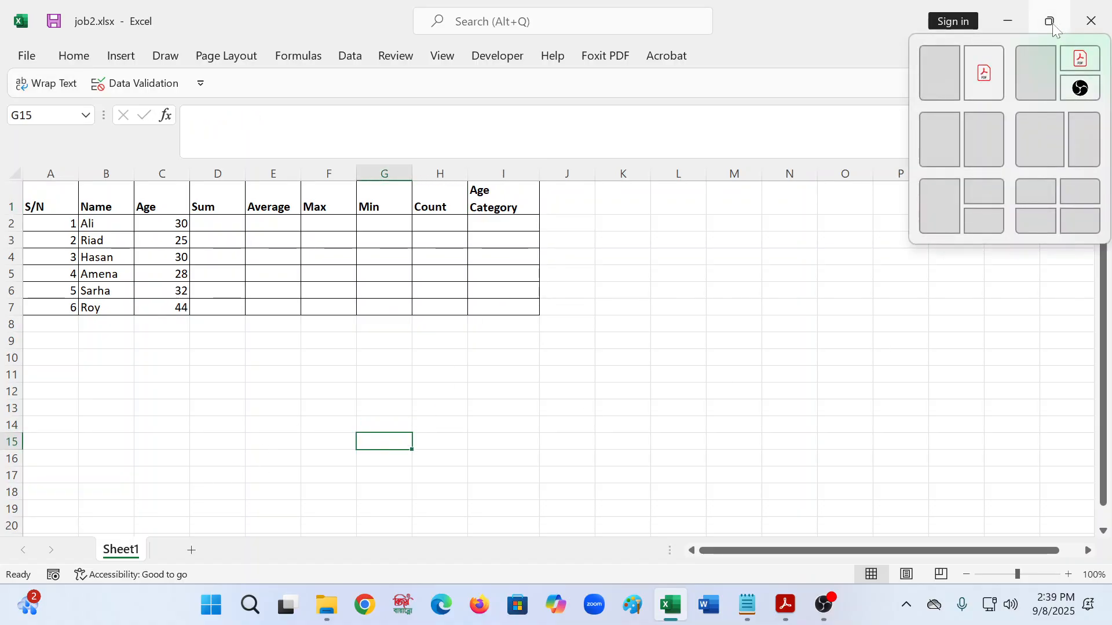
pyautogui.click(942, 65)
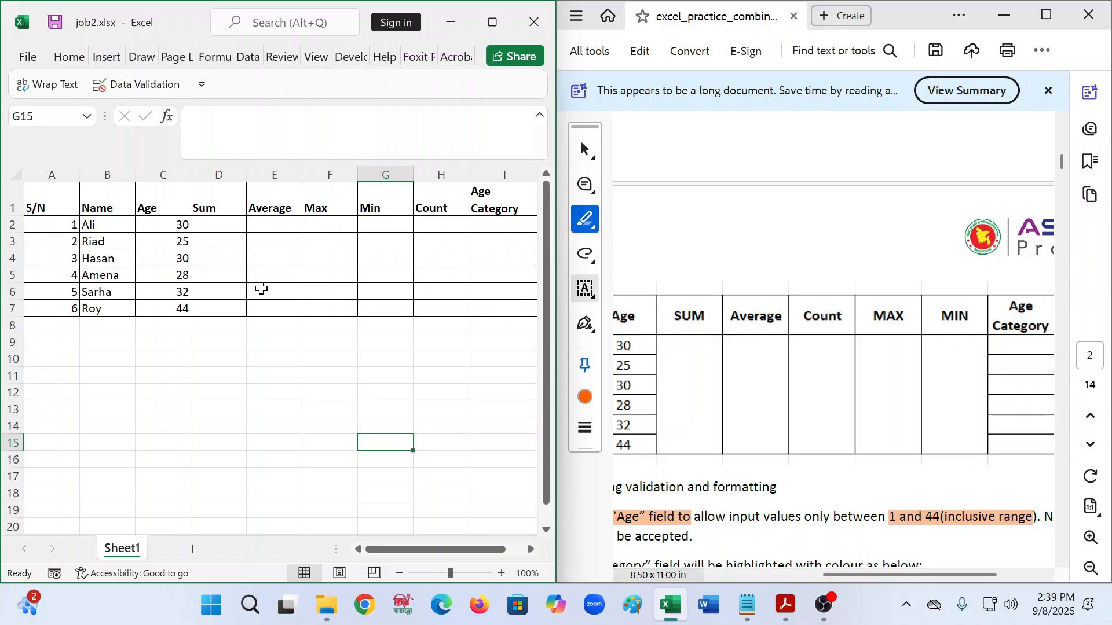
pyautogui.click(99, 296)
pyautogui.click(332, 395)
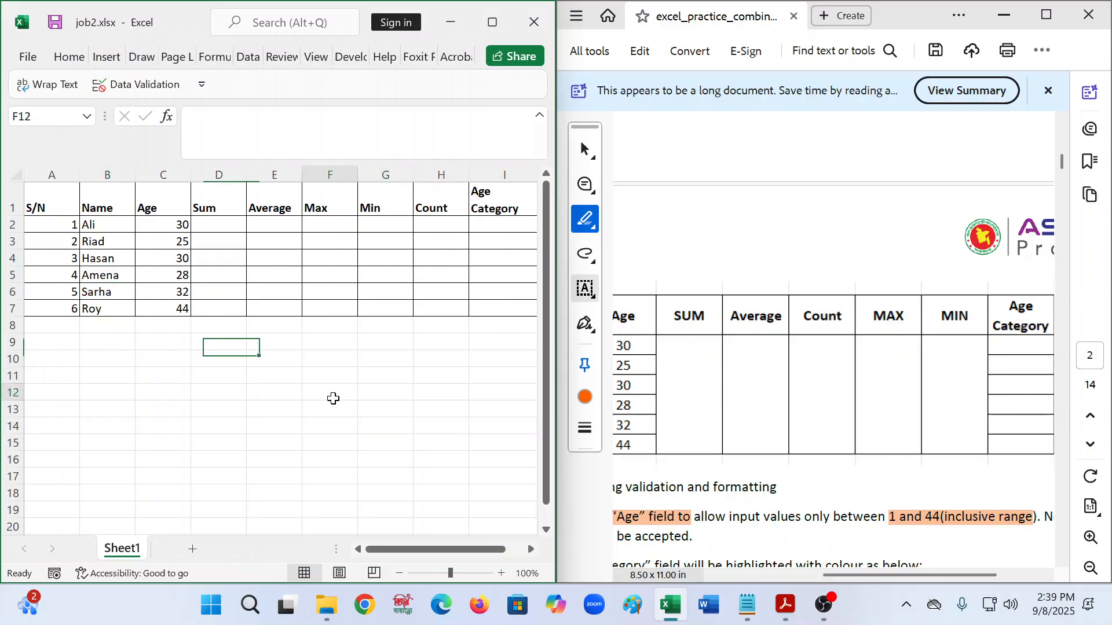
# - Scroll the PDF to the Function 1: SUM instructions and select cell D2
pyautogui.scroll(-2, 879, 394)
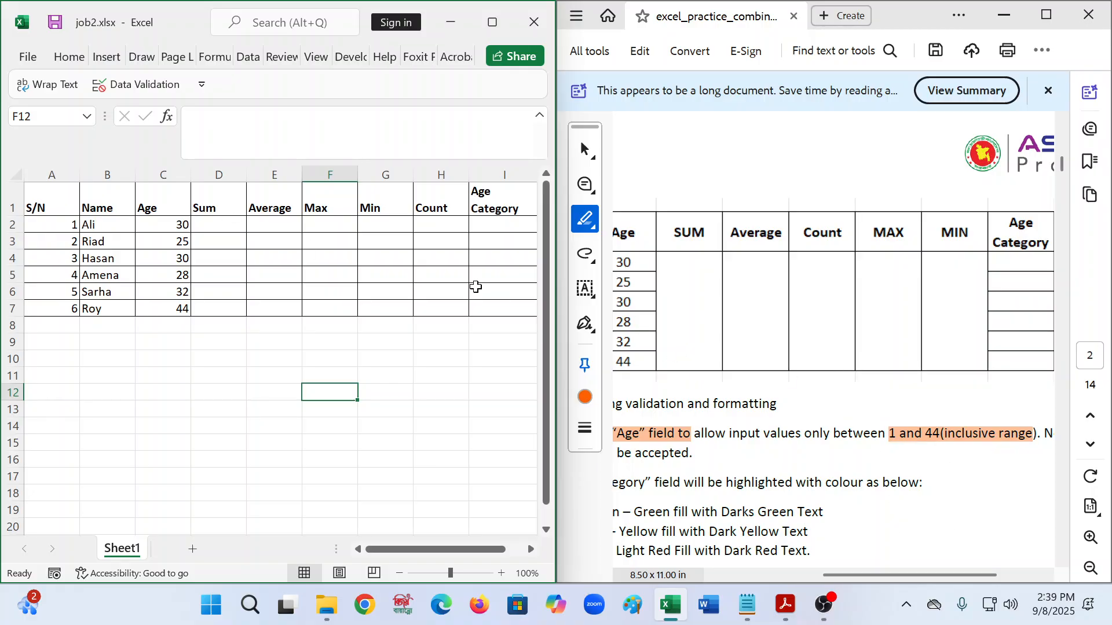
pyautogui.scroll(-2, 921, 312)
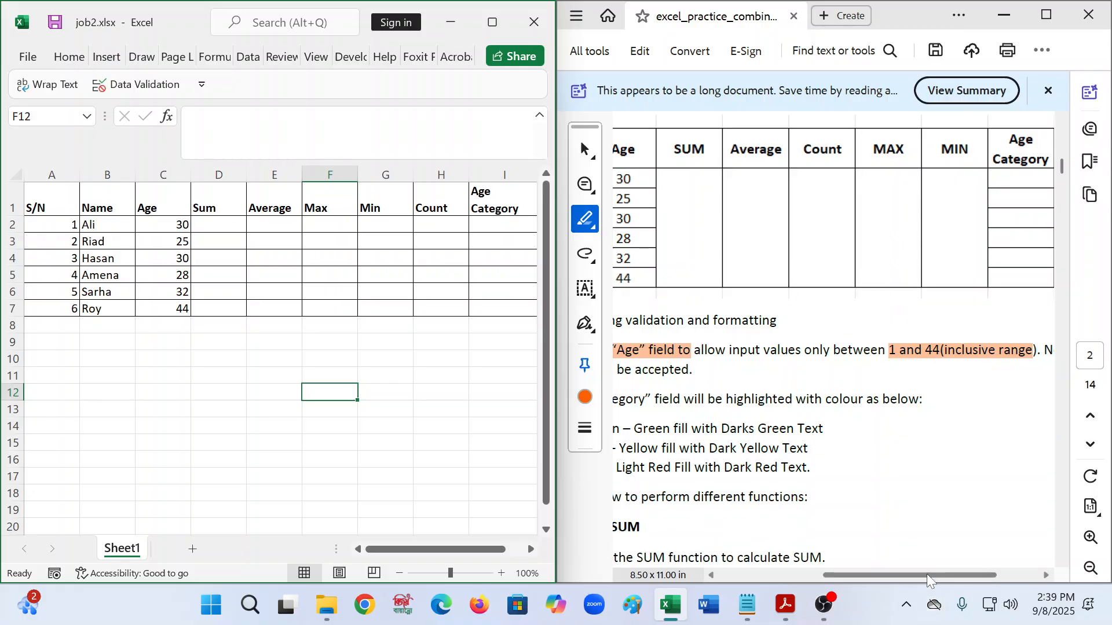
pyautogui.click(796, 574)
pyautogui.moveTo(814, 574)
pyautogui.mouseDown()
pyautogui.moveTo(953, 586)
pyautogui.moveTo(828, 579)
pyautogui.mouseUp()
pyautogui.scroll(-2, 873, 370)
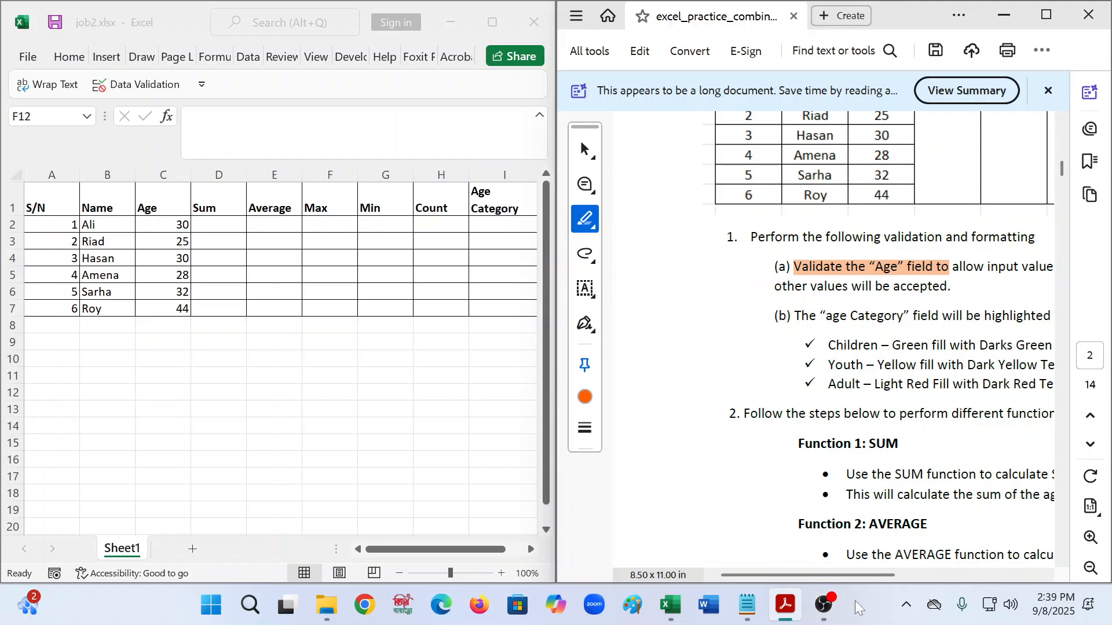
pyautogui.moveTo(869, 574)
pyautogui.mouseDown()
pyautogui.moveTo(1009, 579)
pyautogui.moveTo(882, 574)
pyautogui.mouseUp()
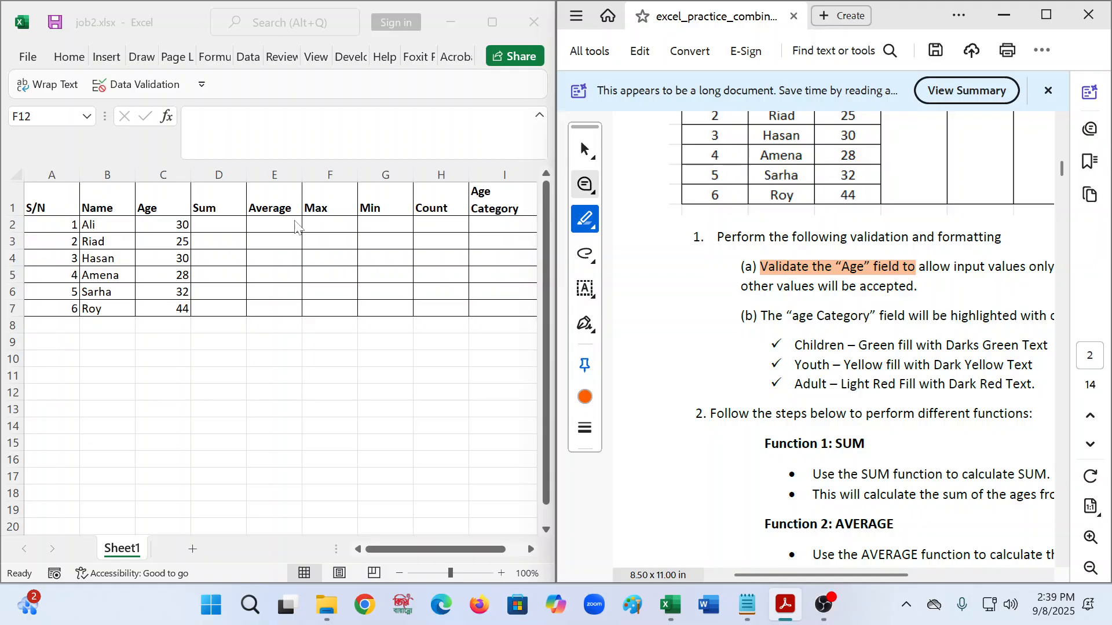
pyautogui.click(228, 227)
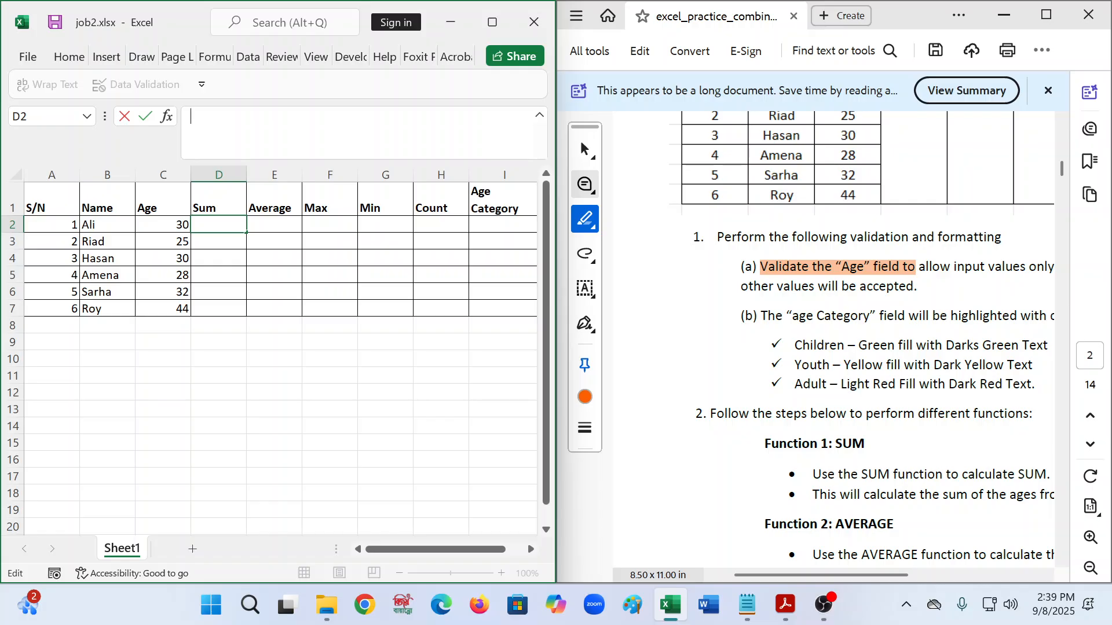
# - Enter a first SUM formula in D2 starting at C2, then select the ages C2:C7 to check their total
pyautogui.write('=c')
pyautogui.press('BackSpace')
pyautogui.write('sum')
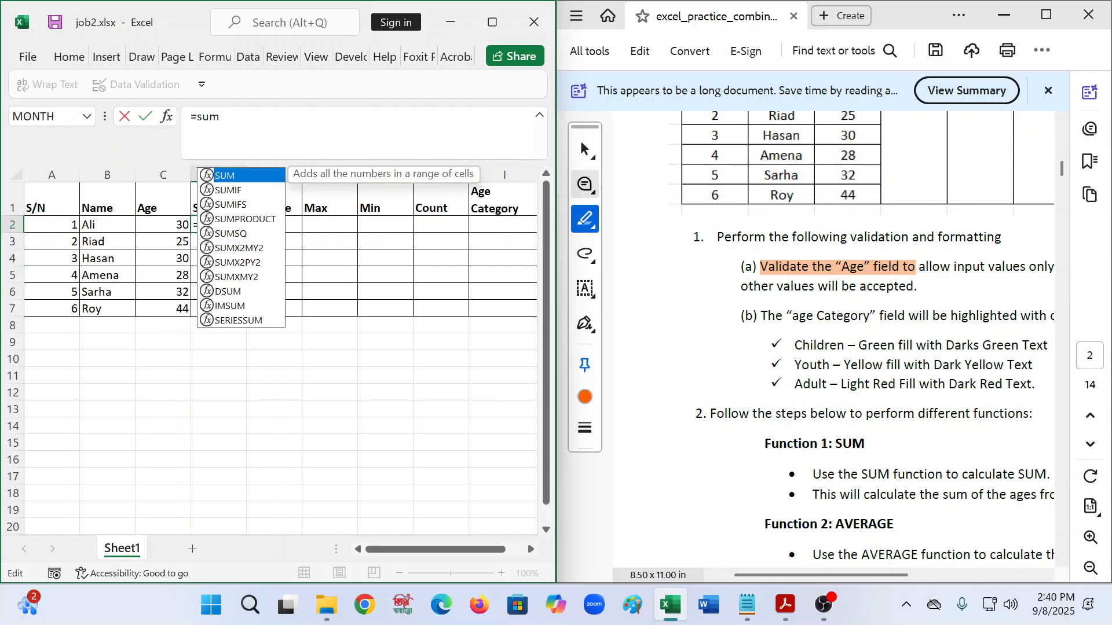
pyautogui.write('(')
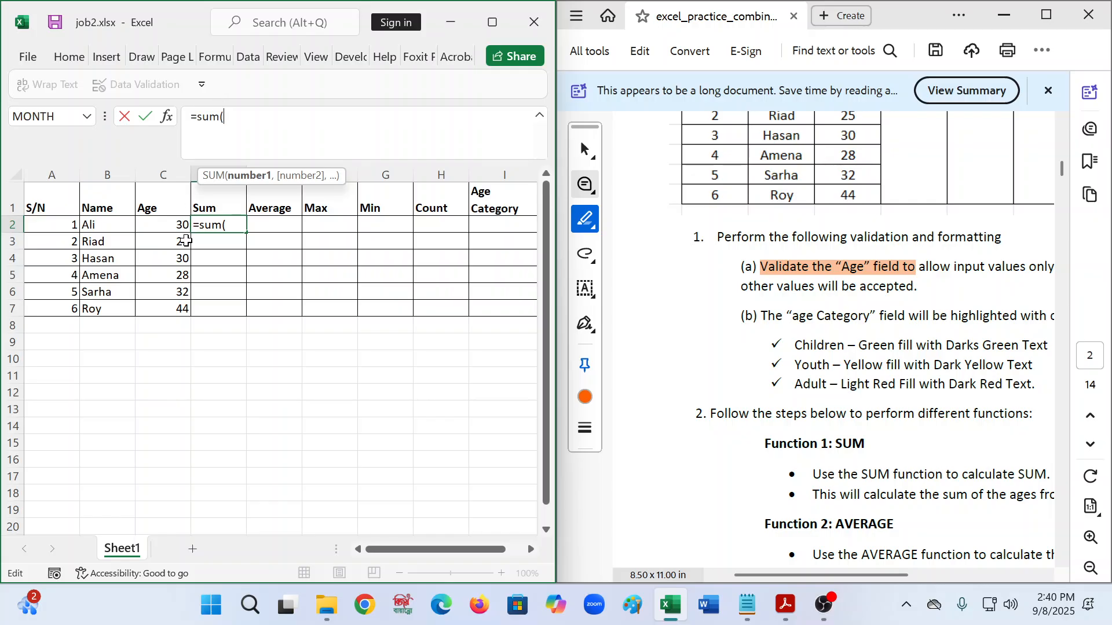
pyautogui.click(173, 224)
pyautogui.write(',')
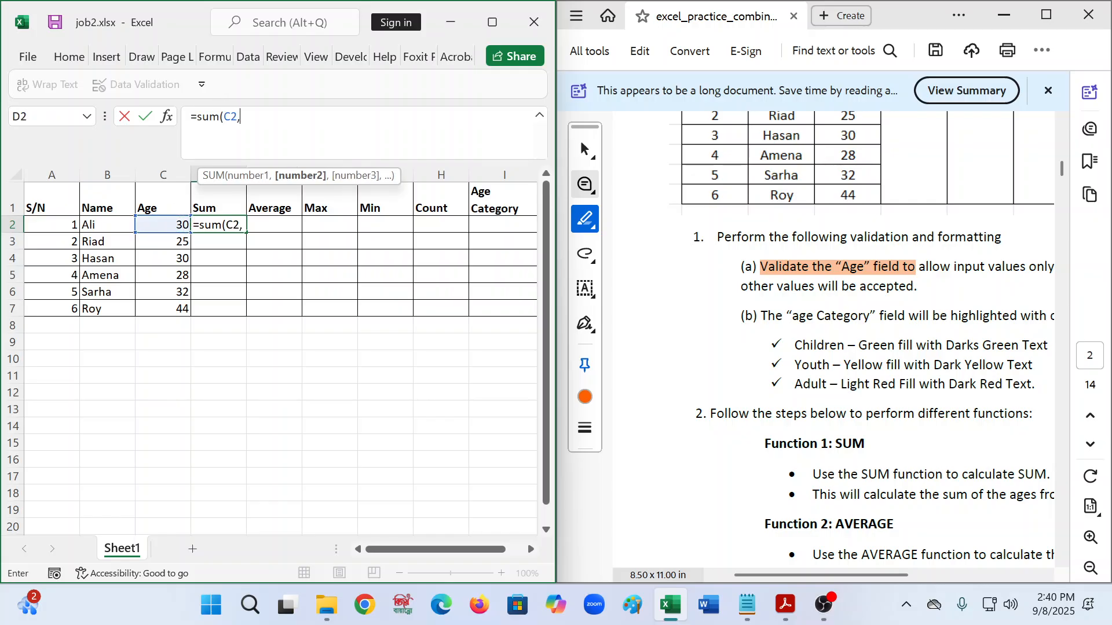
pyautogui.write('7')
pyautogui.press('BackSpace')
pyautogui.write('c7')
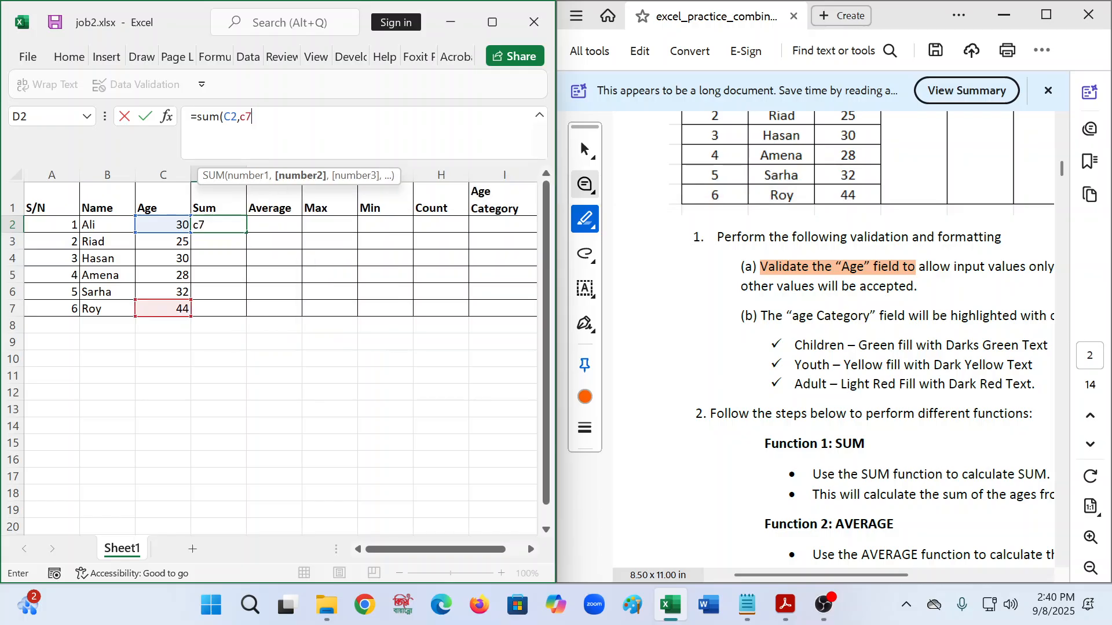
pyautogui.write(')')
pyautogui.press('Return')
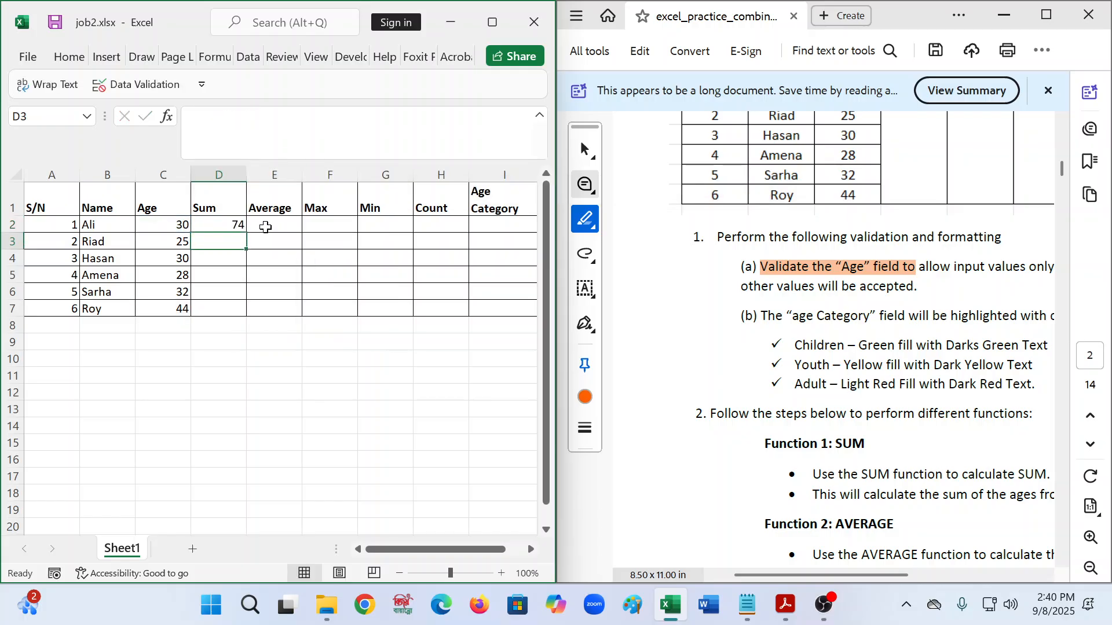
pyautogui.click(209, 225)
pyautogui.moveTo(170, 225); pyautogui.dragTo(164, 311)
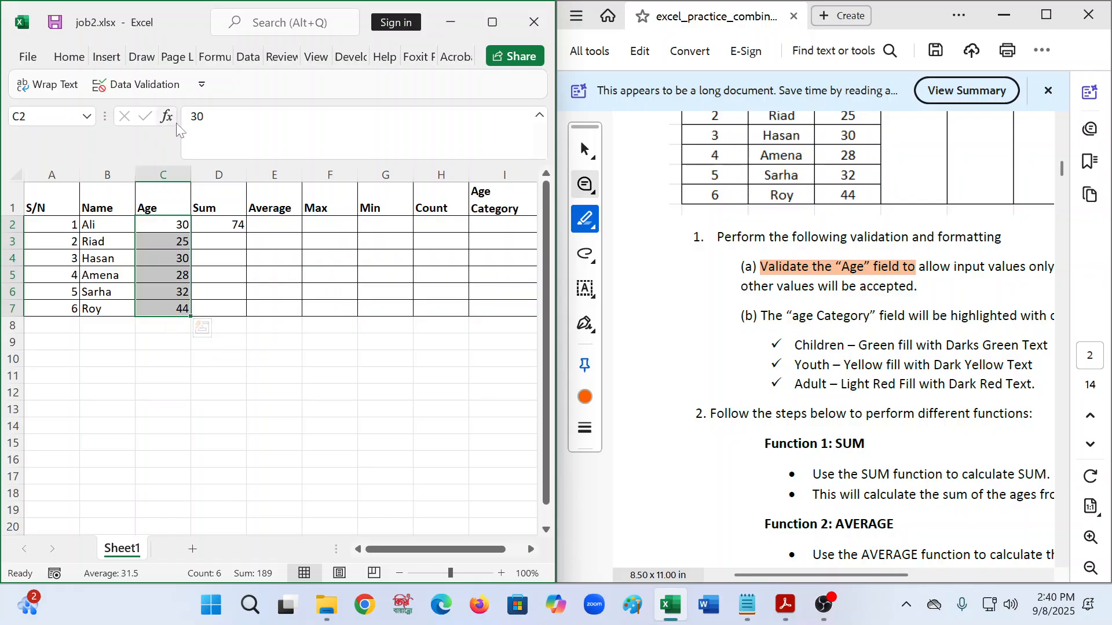
# - Correct D2's formula to =SUM(C2:C7) so it totals 189
pyautogui.click(235, 226)
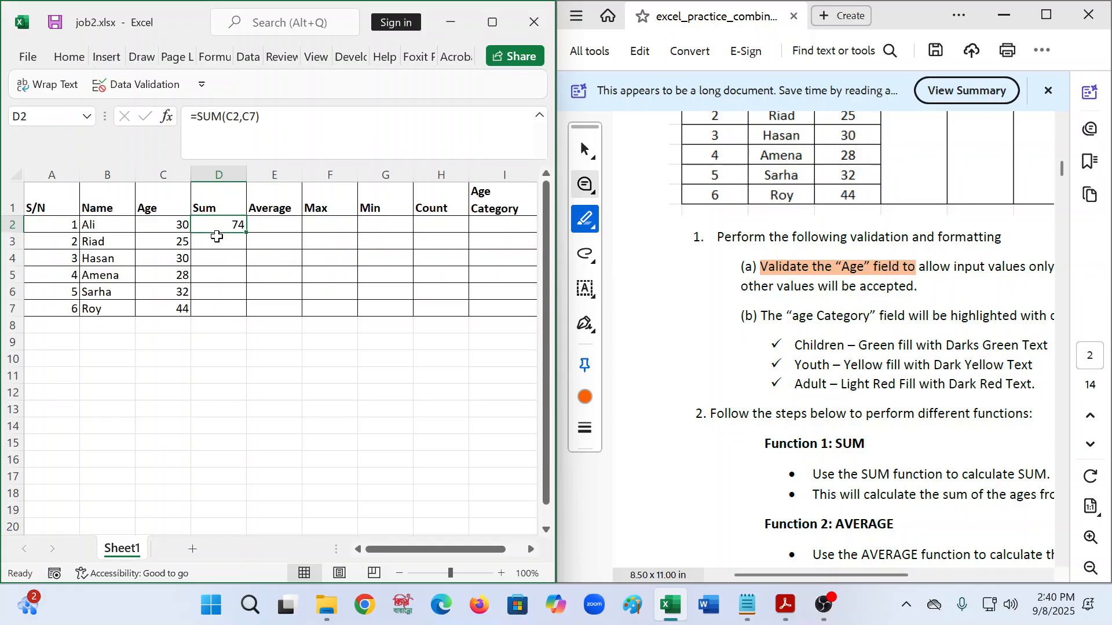
pyautogui.press('F2')
pyautogui.press('BackSpace')
pyautogui.press('BackSpace')
pyautogui.press('BackSpace')
pyautogui.press('BackSpace')
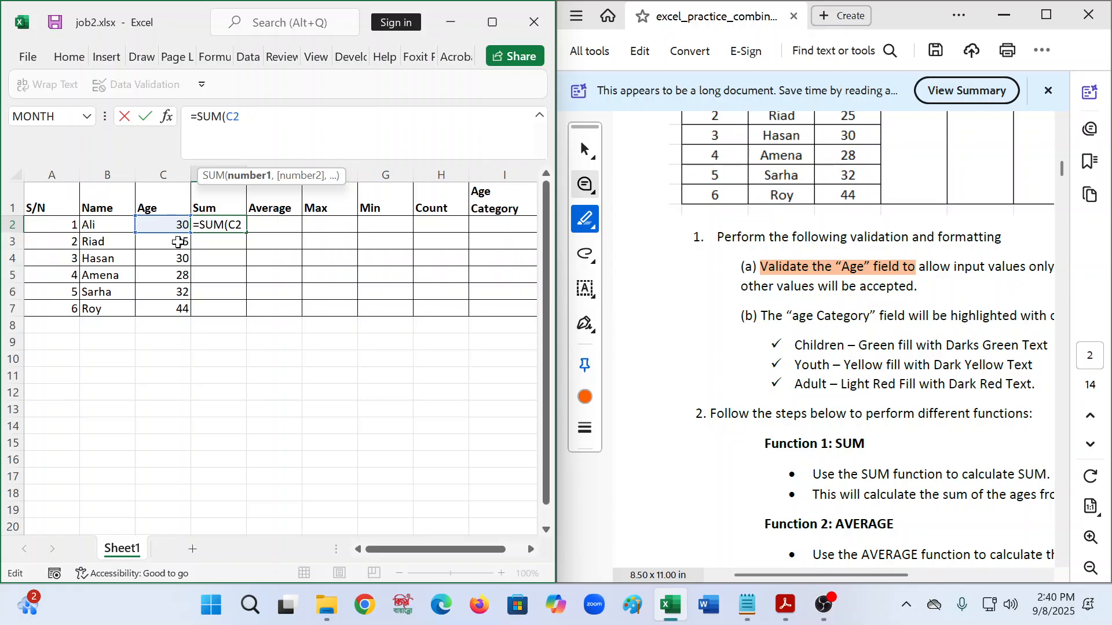
pyautogui.moveTo(185, 234); pyautogui.dragTo(188, 315)
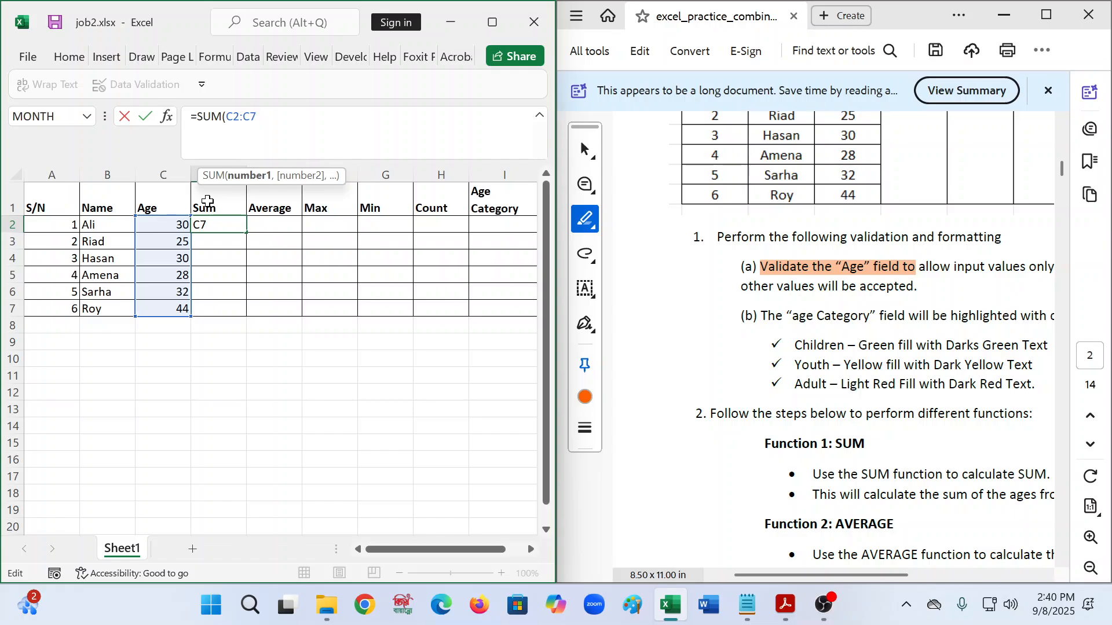
pyautogui.write(')')
pyautogui.press('Return')
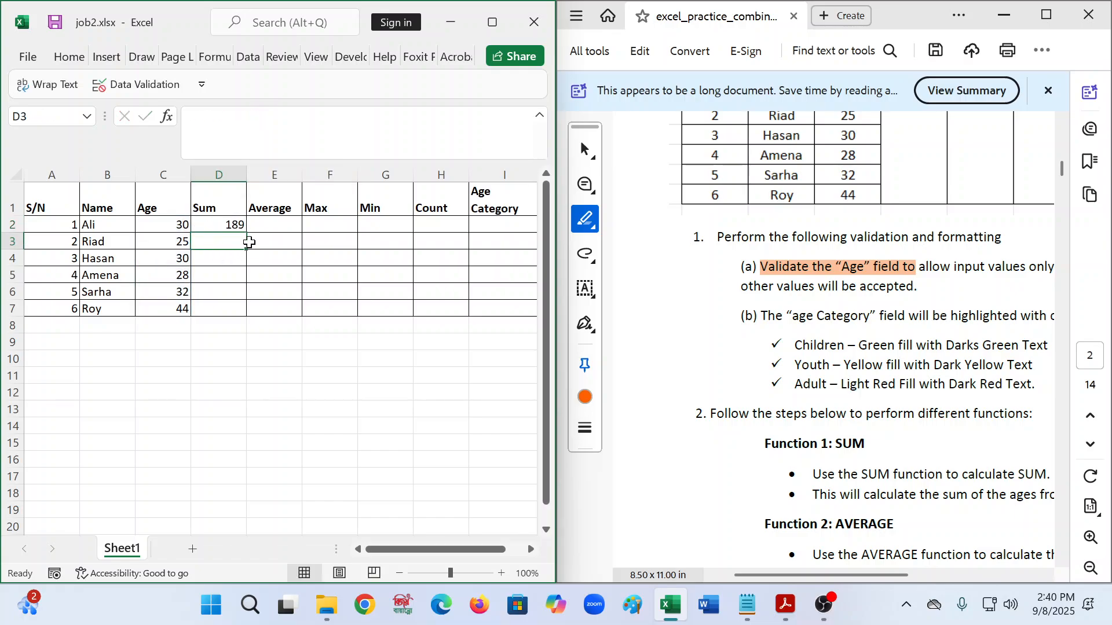
# - Select D2:D7, maximize the workbook window, and browse the Home through Data ribbon tabs
pyautogui.click(231, 228)
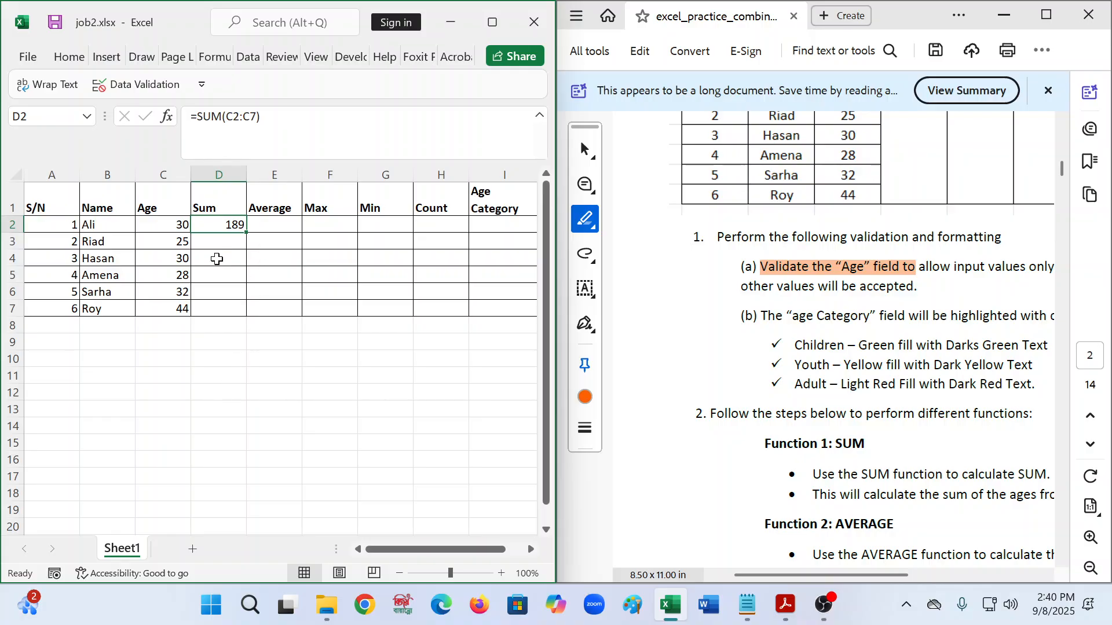
pyautogui.hotkey('shift', 'Down')
pyautogui.hotkey('shift', 'Down')
pyautogui.hotkey('shift', 'Down')
pyautogui.hotkey('shift', 'Down')
pyautogui.hotkey('shift', 'Down')
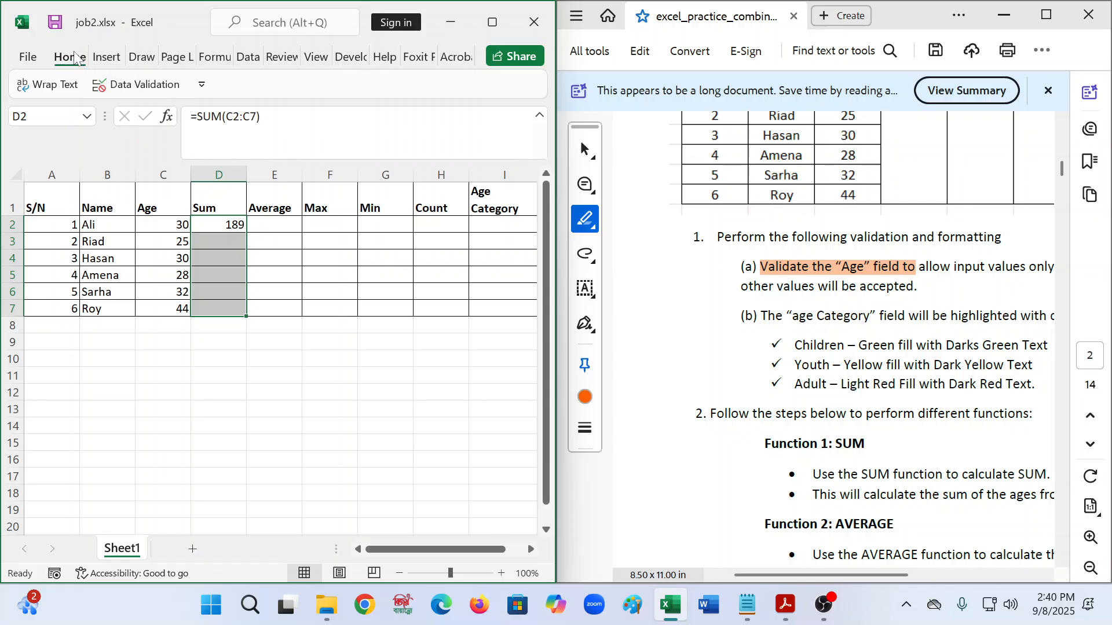
pyautogui.click(71, 58)
pyautogui.click(492, 22)
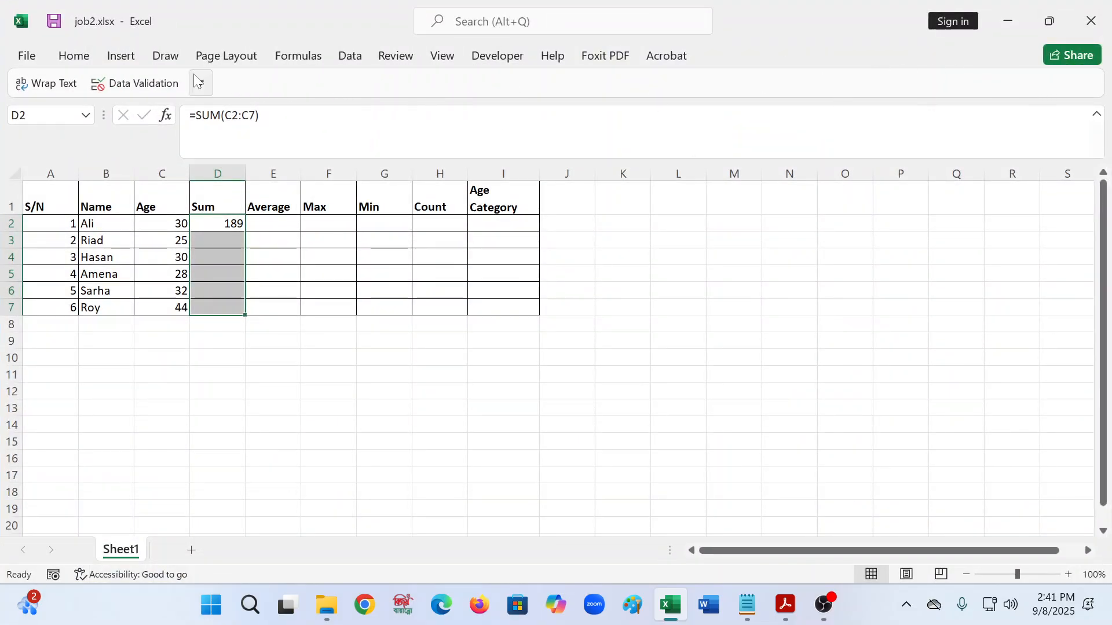
pyautogui.click(132, 57)
pyautogui.click(168, 56)
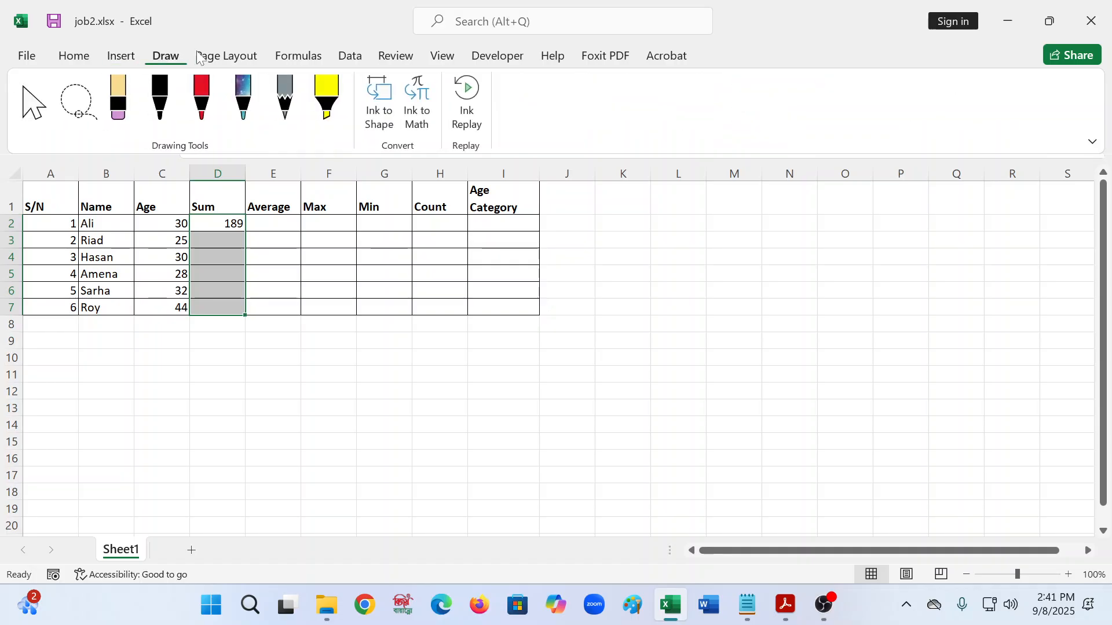
pyautogui.click(226, 56)
pyautogui.click(298, 55)
pyautogui.click(349, 56)
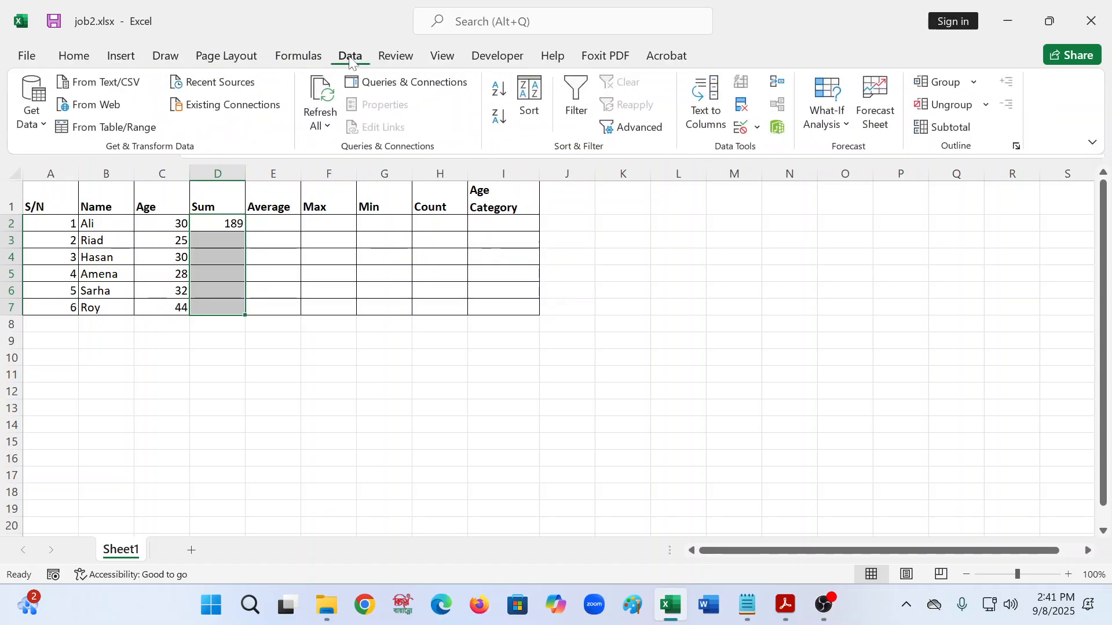
# - Apply Merge & Center and Middle Align to D2:D7 so 189 sits centred
pyautogui.click(395, 56)
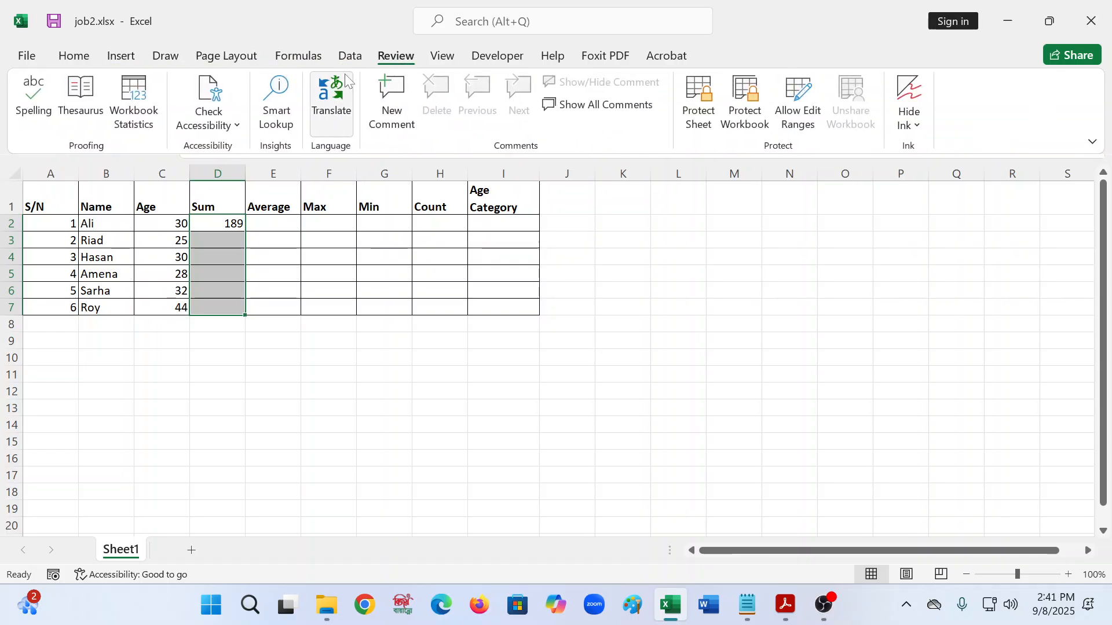
pyautogui.click(74, 56)
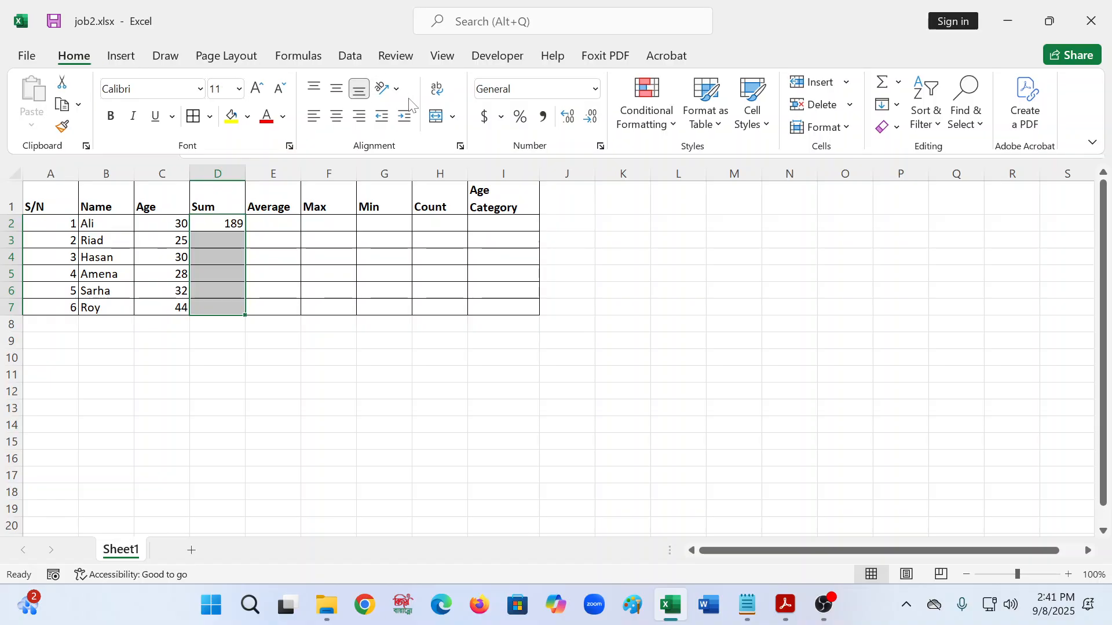
pyautogui.click(437, 116)
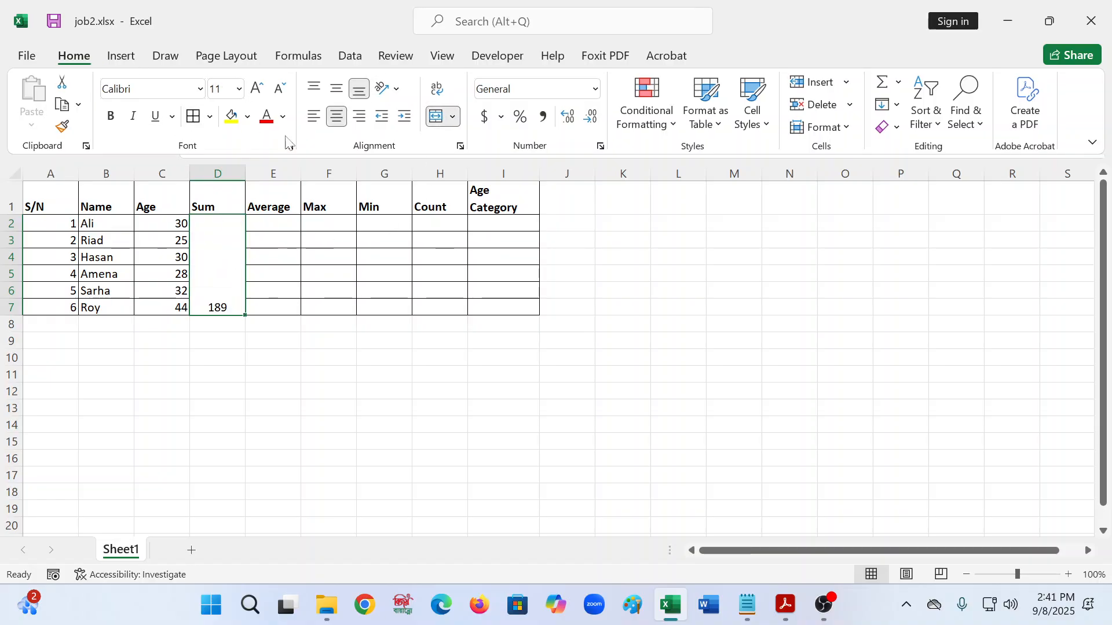
pyautogui.click(337, 88)
pyautogui.click(279, 227)
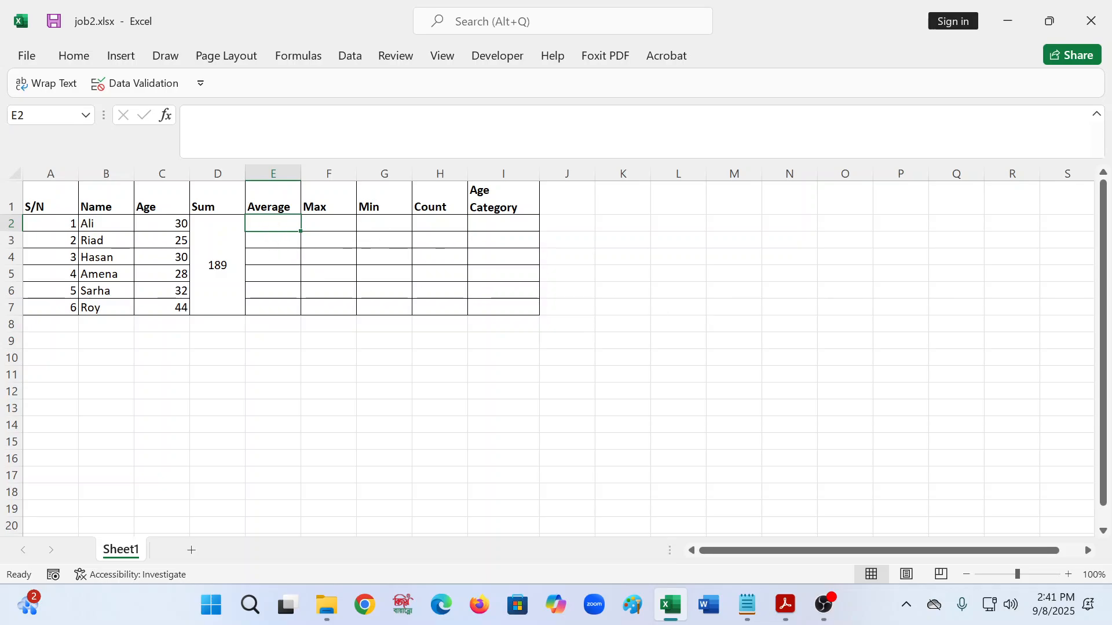
# - Enter =AVERAGE(C2:C7) in E2 to show 31.5, undoing an accidental fill down column E
pyautogui.doubleClick(274, 227)
pyautogui.write('=')
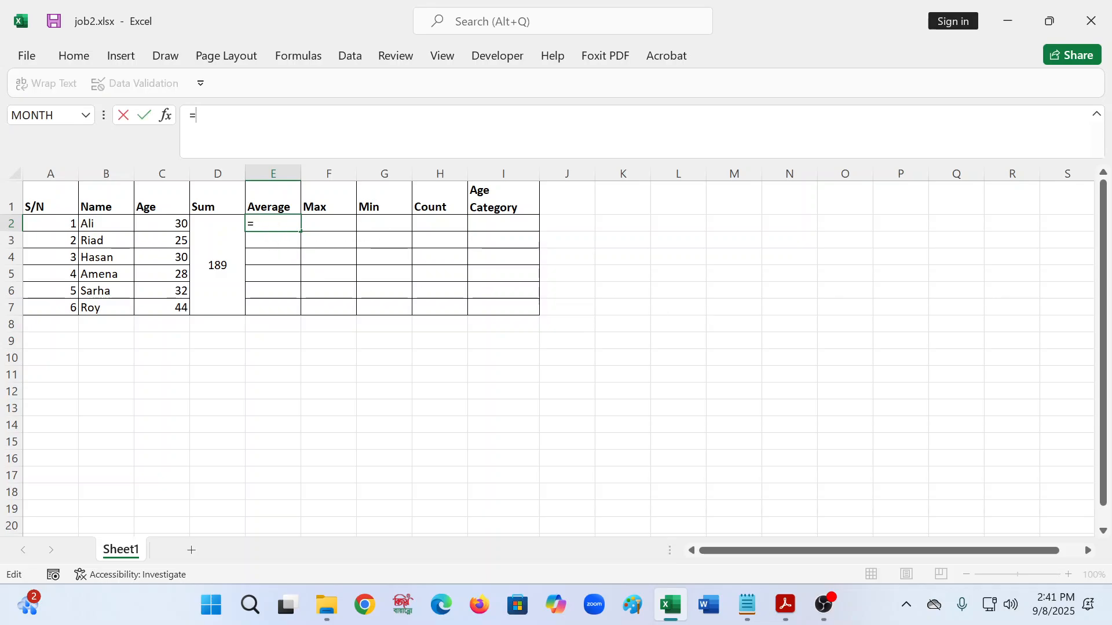
pyautogui.write('average')
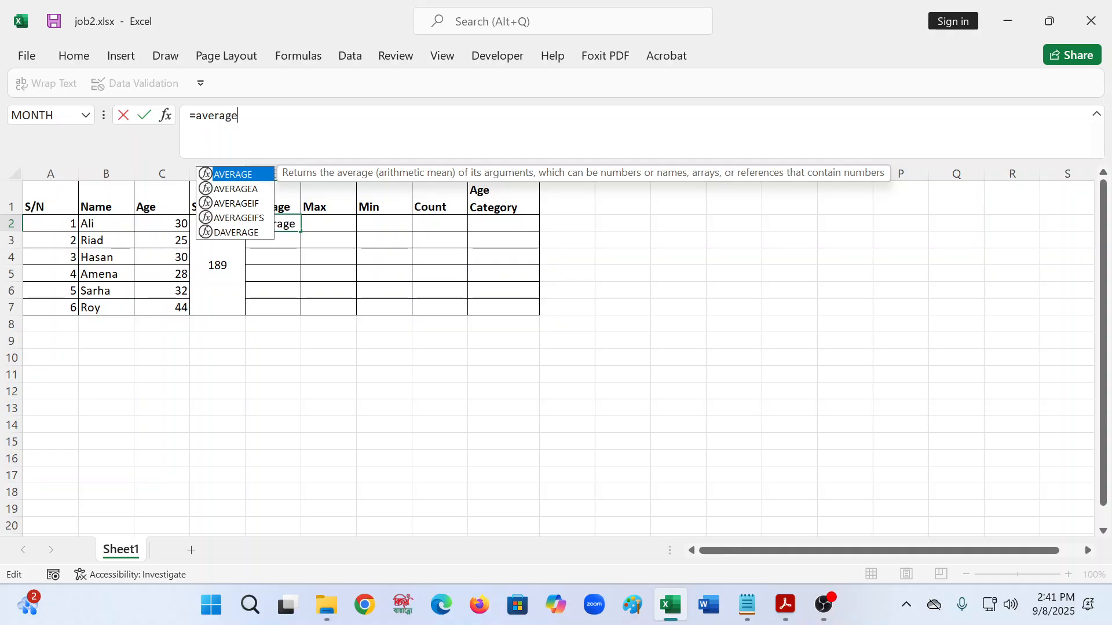
pyautogui.press('Tab')
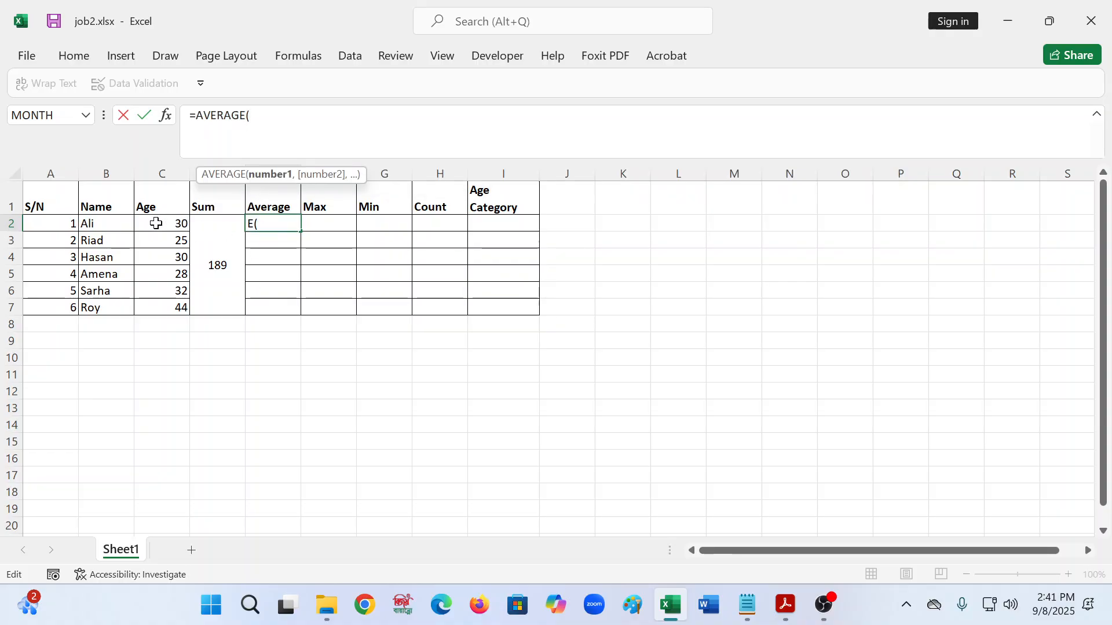
pyautogui.moveTo(156, 223); pyautogui.dragTo(183, 308)
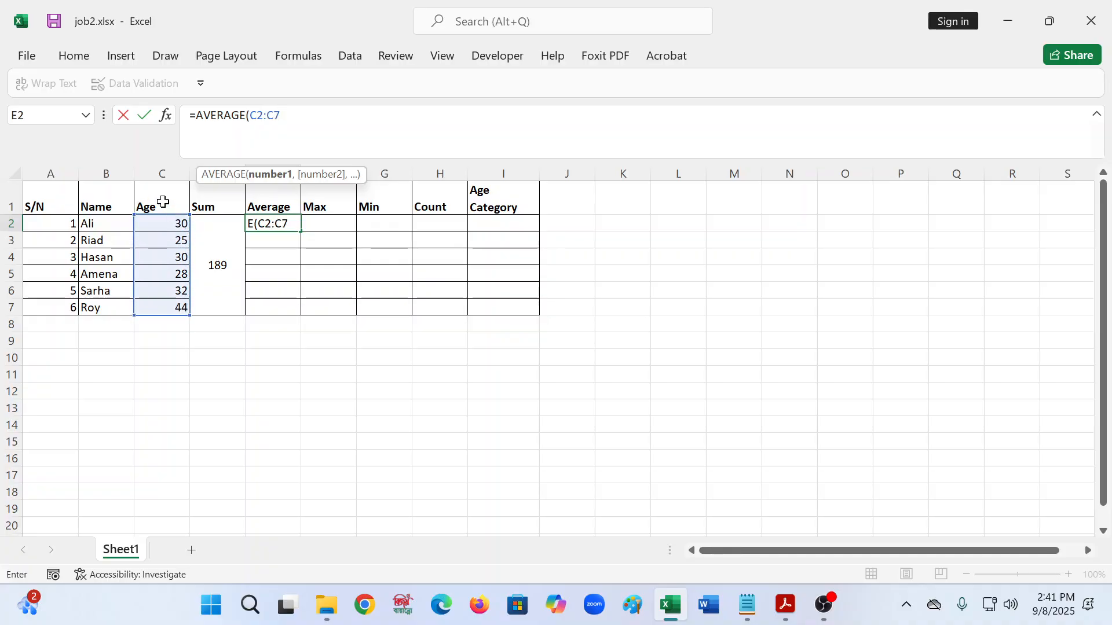
pyautogui.press('Return')
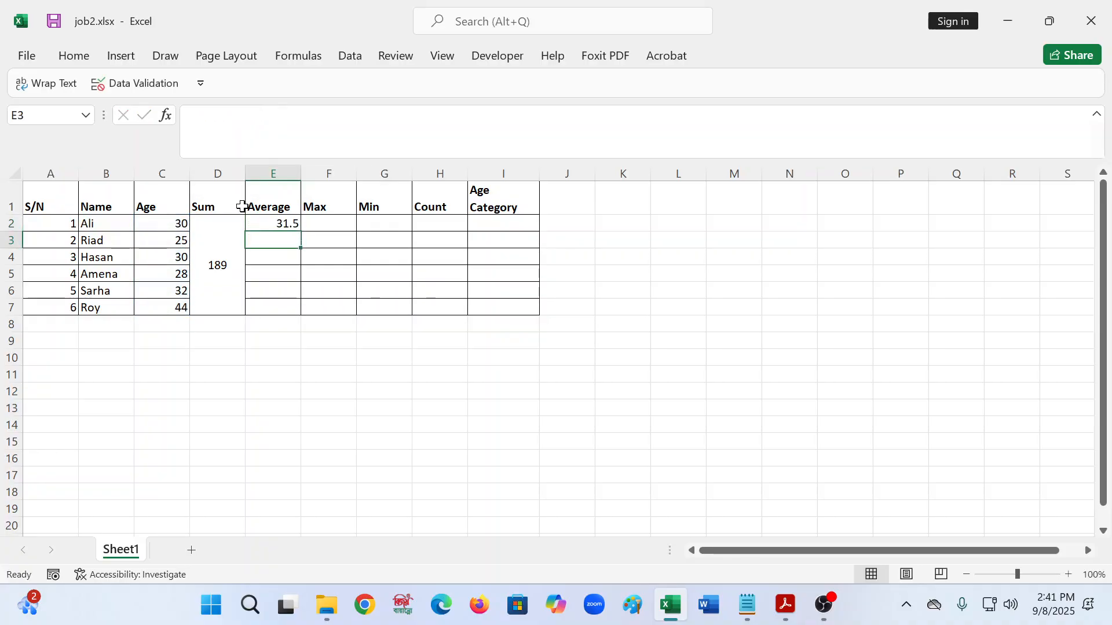
pyautogui.click(291, 225)
pyautogui.moveTo(301, 231); pyautogui.dragTo(299, 310)
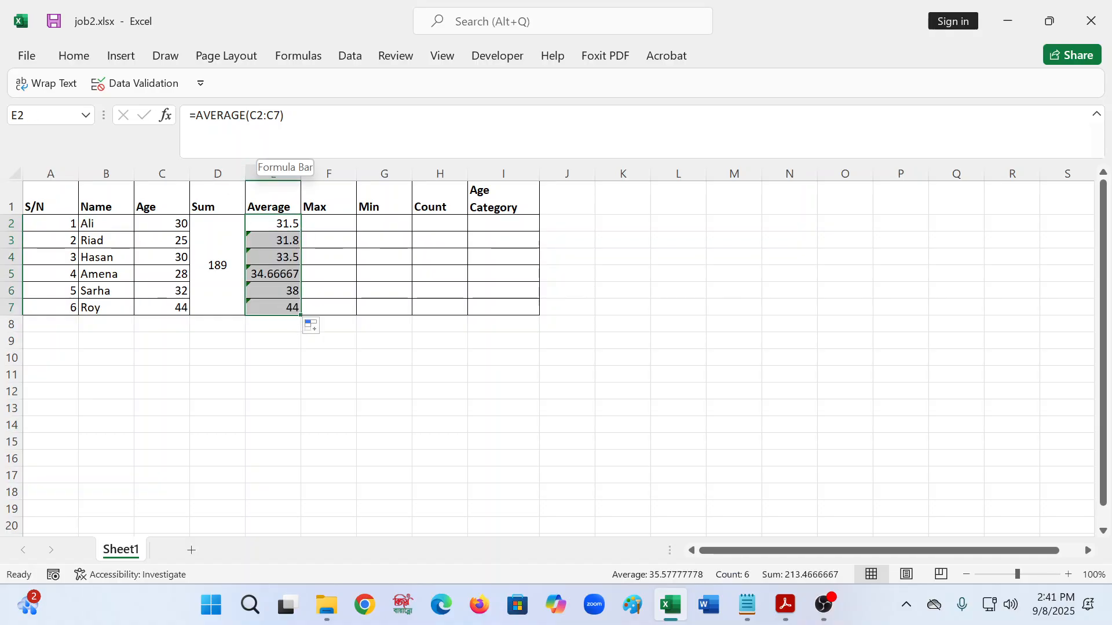
pyautogui.hotkey('ctrl', 'z')
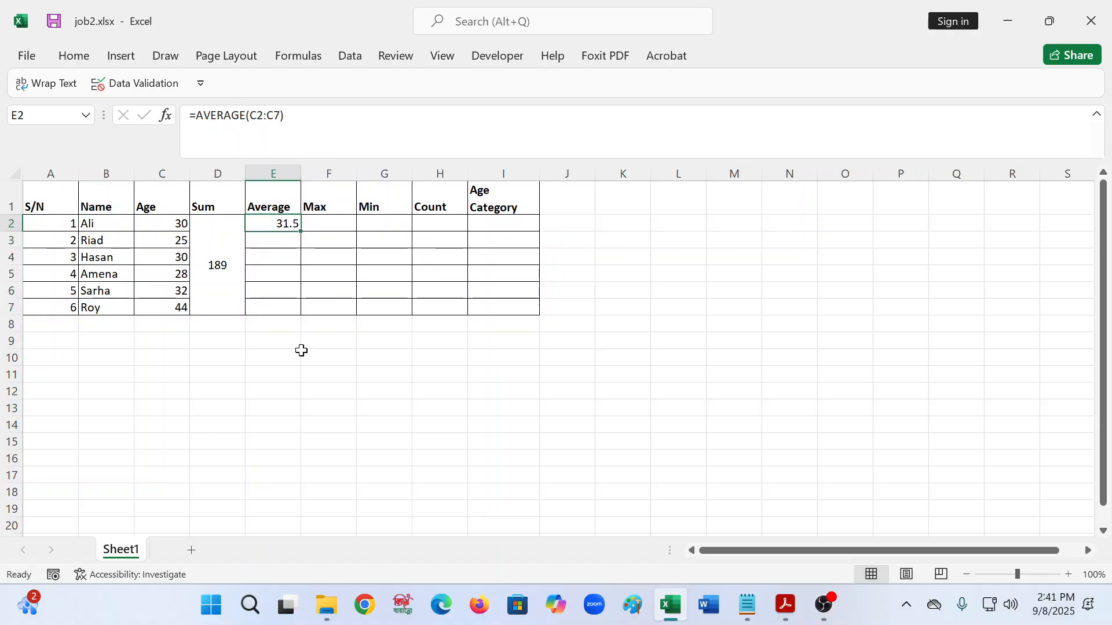
# - Apply Merge & Center and Middle Align to the Average cells E2:E7
pyautogui.click(284, 292)
pyautogui.click(284, 221)
pyautogui.hotkey('shift', 'Down')
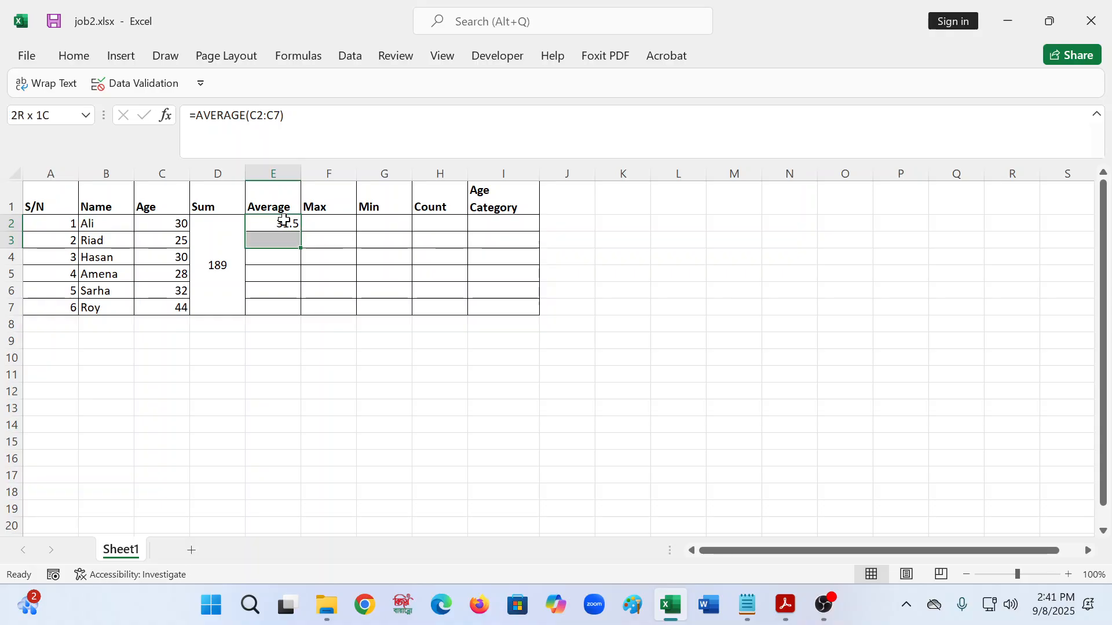
pyautogui.hotkey('shift', 'Down')
pyautogui.hotkey('shift', 'Down')
pyautogui.hotkey('shift', 'Down')
pyautogui.hotkey('shift', 'Down')
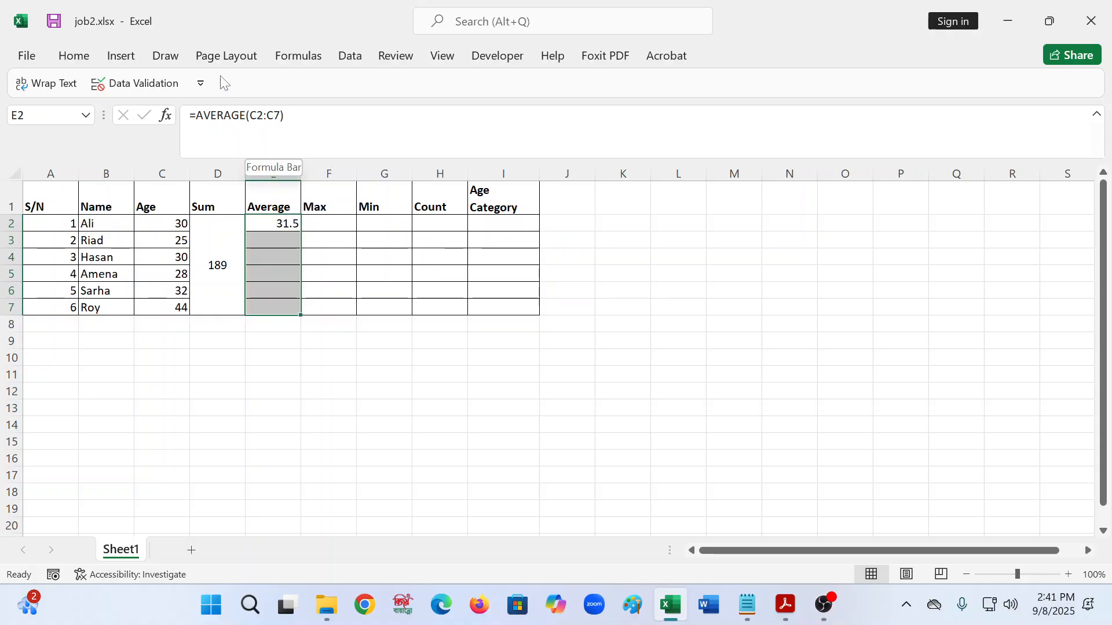
pyautogui.click(78, 57)
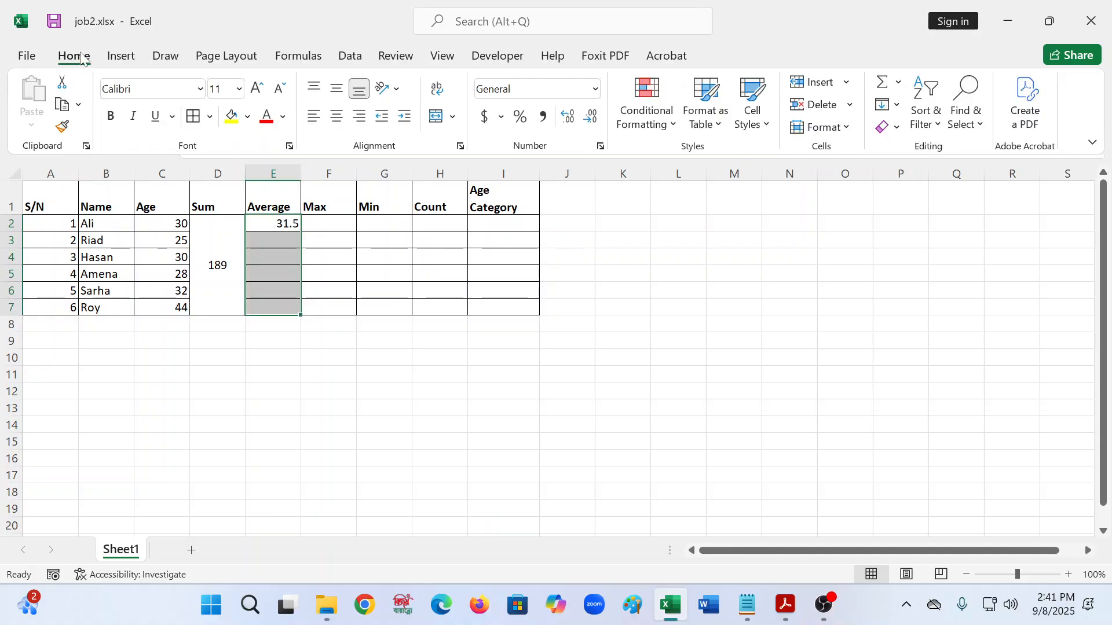
pyautogui.click(436, 116)
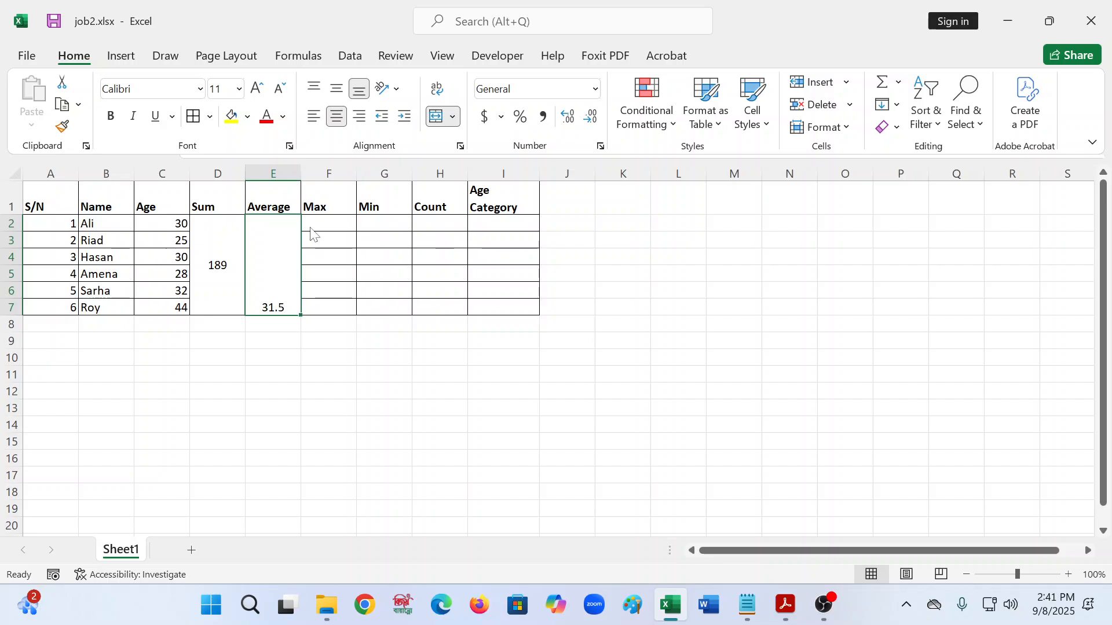
pyautogui.click(359, 94)
pyautogui.hotkey('ctrl', 'F1')
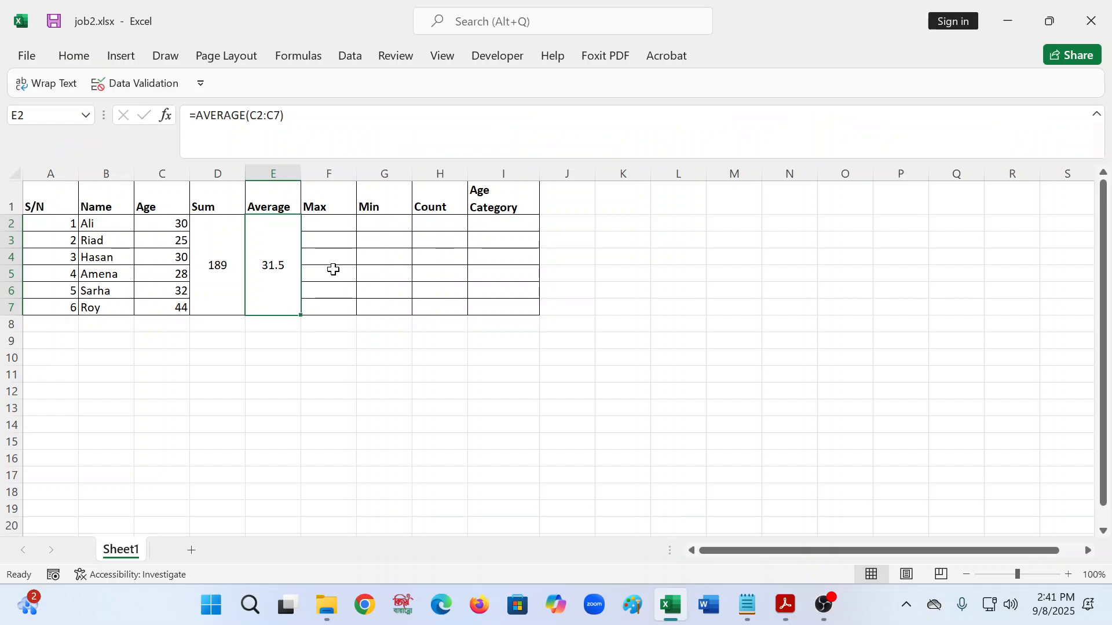
# - Decrease the average's decimals once and increase them twice so it shows 31.50
pyautogui.click(333, 273)
pyautogui.click(251, 257)
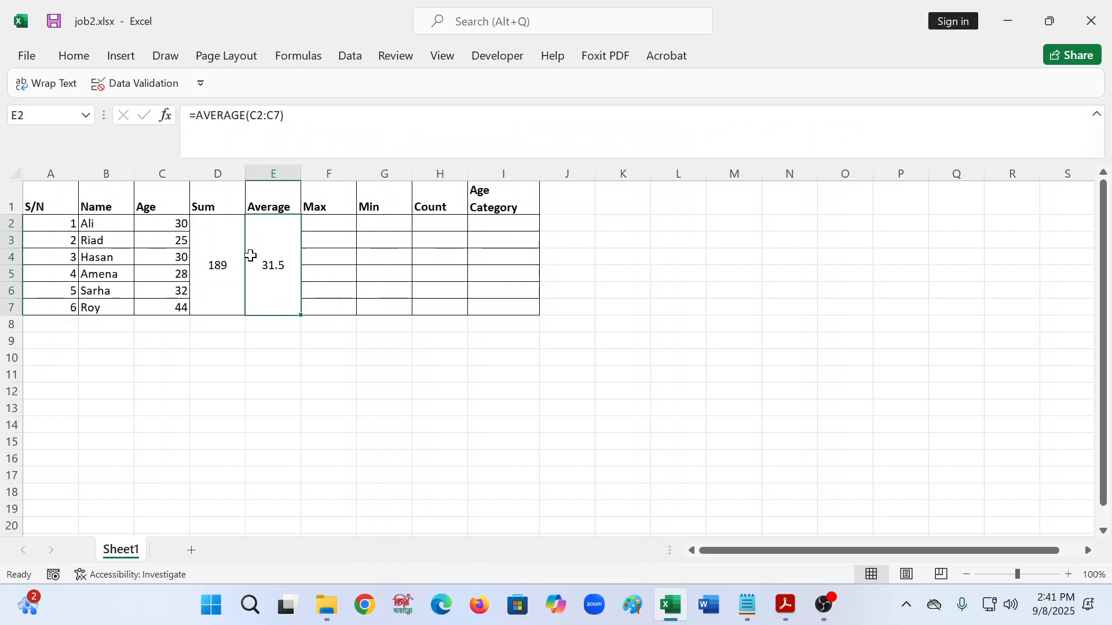
pyautogui.click(65, 57)
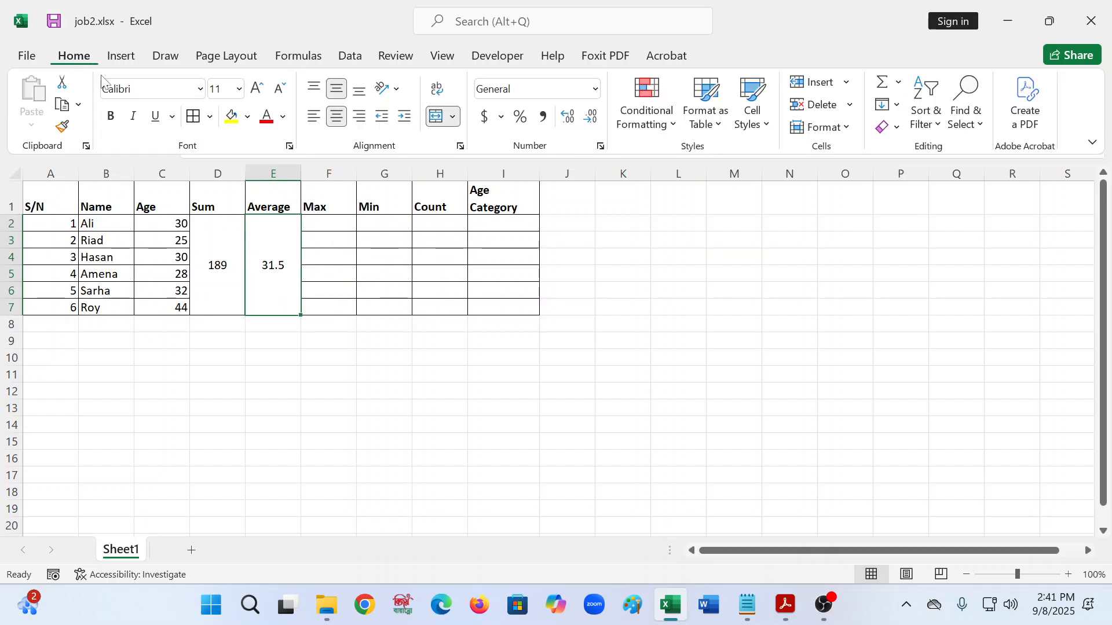
pyautogui.click(591, 119)
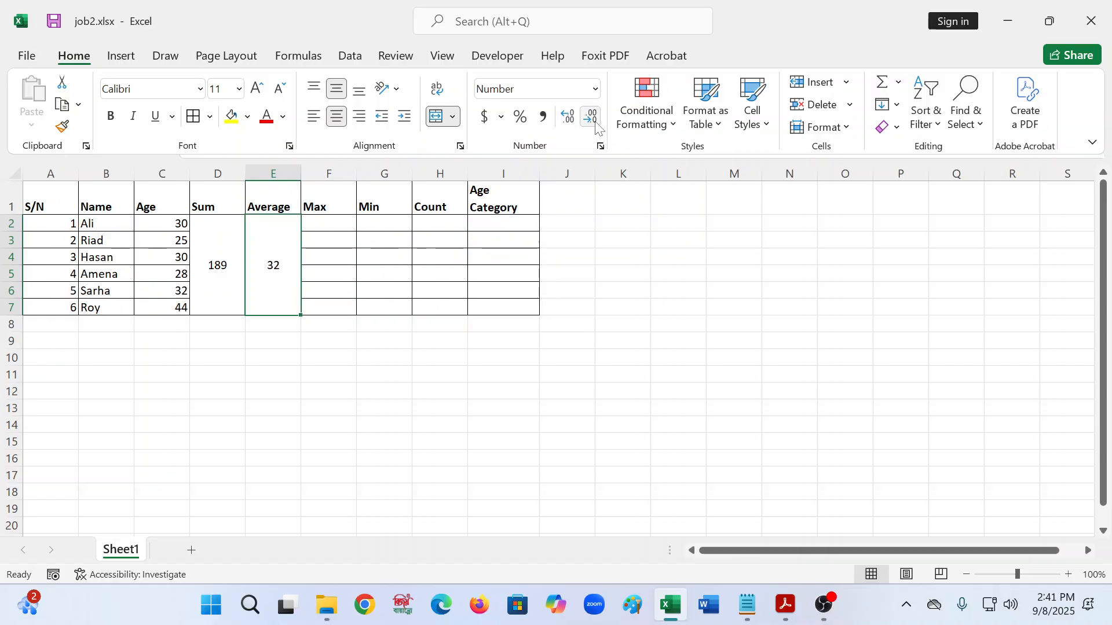
pyautogui.click(569, 117)
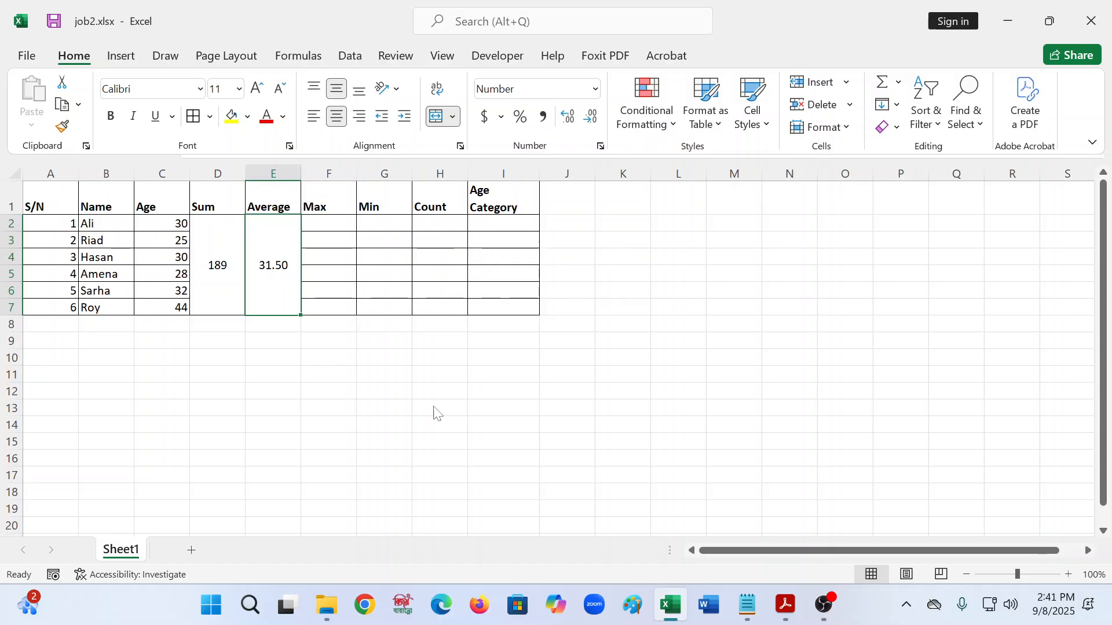
pyautogui.click(359, 412)
pyautogui.click(343, 232)
pyautogui.click(283, 258)
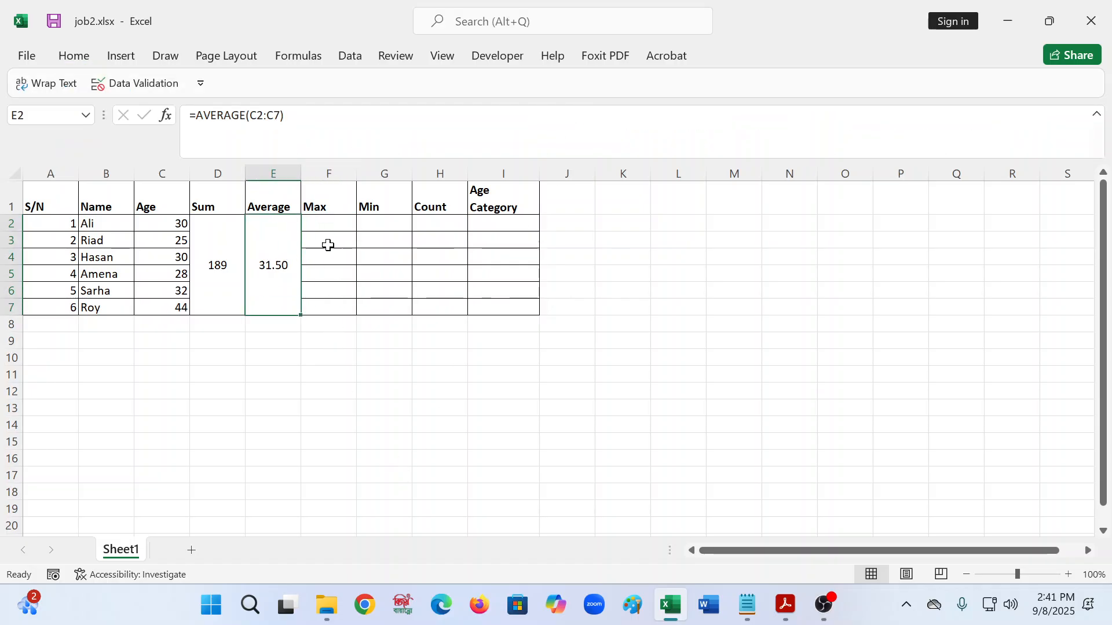
pyautogui.click(336, 237)
pyautogui.click(341, 219)
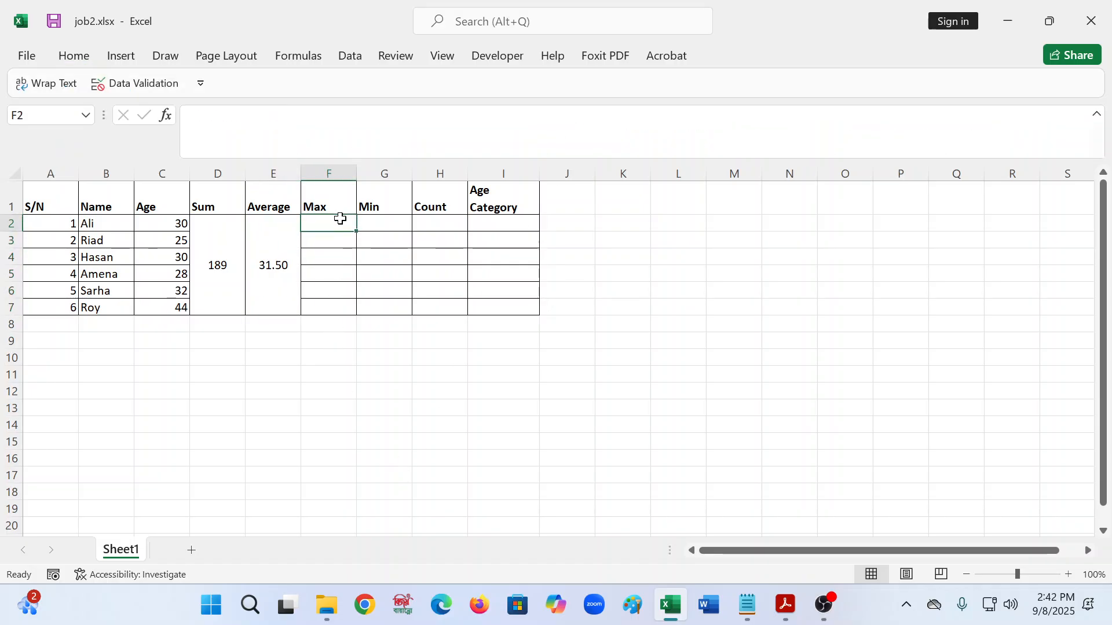
# - Apply Merge & Center to the empty Max range F2:F7 and then the Min range G2:G7
pyautogui.hotkey('shift', 'Down')
pyautogui.hotkey('shift', 'Down')
pyautogui.hotkey('shift', 'Down')
pyautogui.hotkey('shift', 'Down')
pyautogui.hotkey('shift', 'Down')
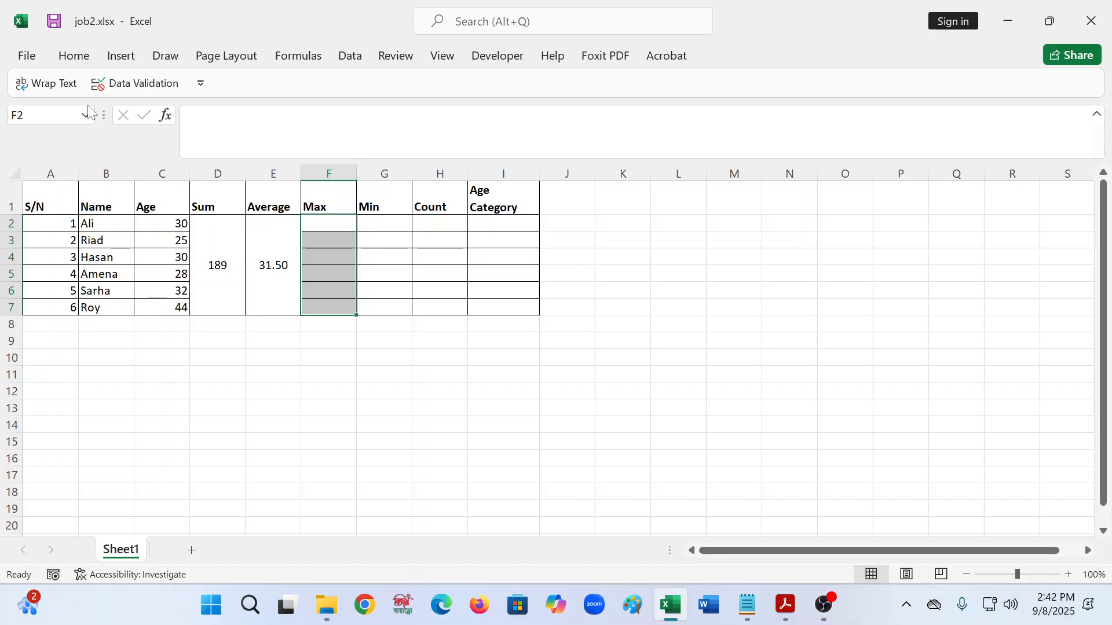
pyautogui.click(73, 55)
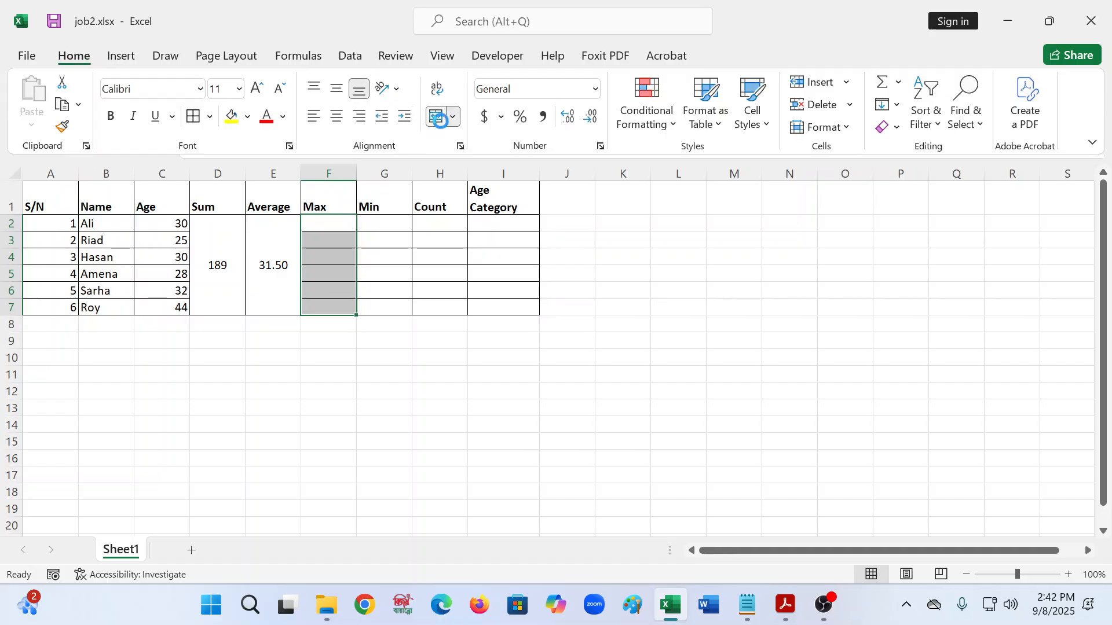
pyautogui.click(440, 119)
pyautogui.click(382, 222)
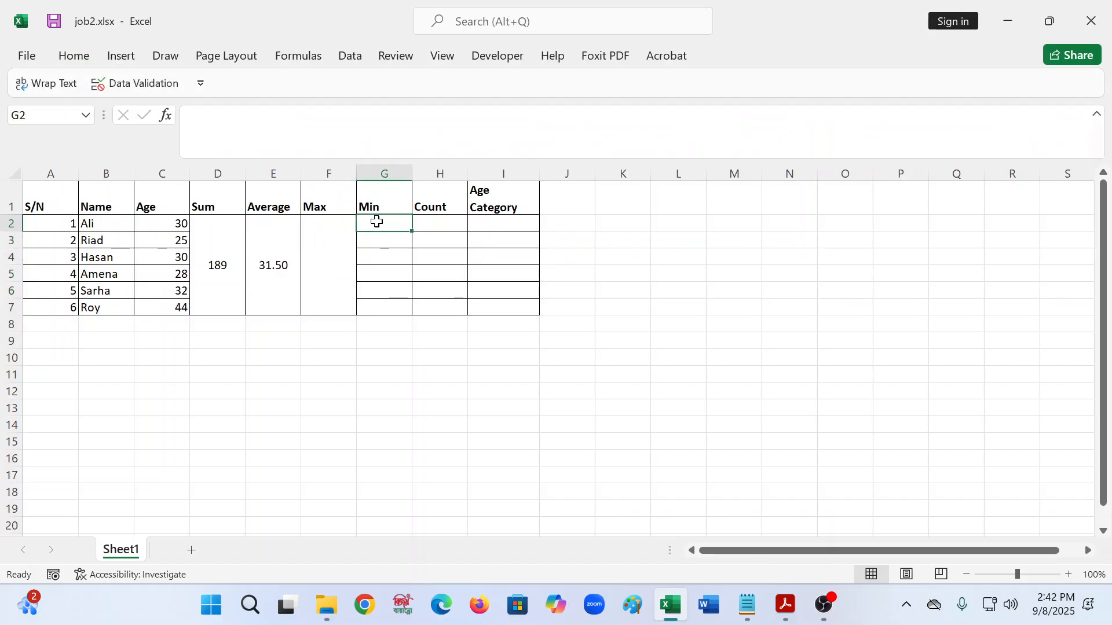
pyautogui.hotkey('shift', 'Down')
pyautogui.hotkey('shift', 'Down')
pyautogui.hotkey('shift', 'Down')
pyautogui.hotkey('shift', 'Down')
pyautogui.hotkey('shift', 'Down')
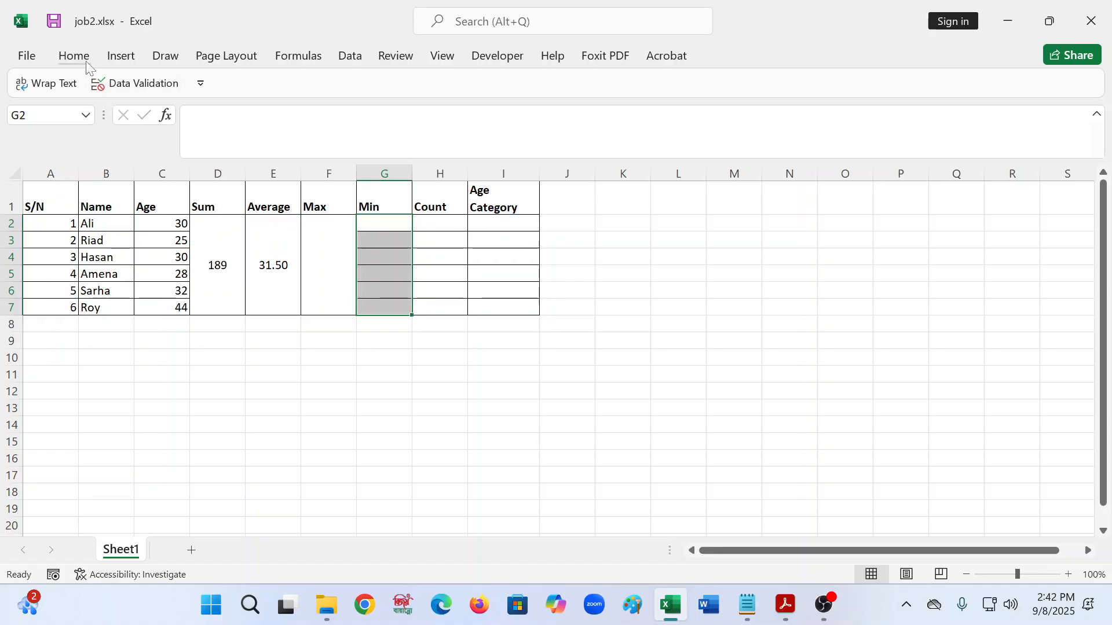
pyautogui.click(75, 56)
pyautogui.click(443, 116)
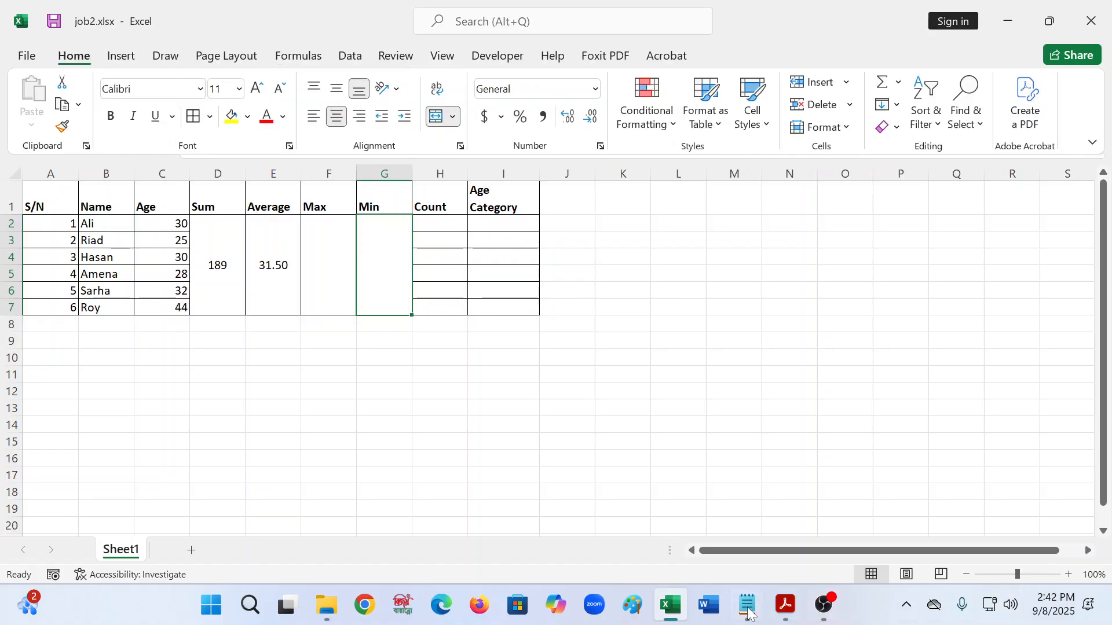
pyautogui.click(785, 605)
pyautogui.scroll(-5, 739, 498)
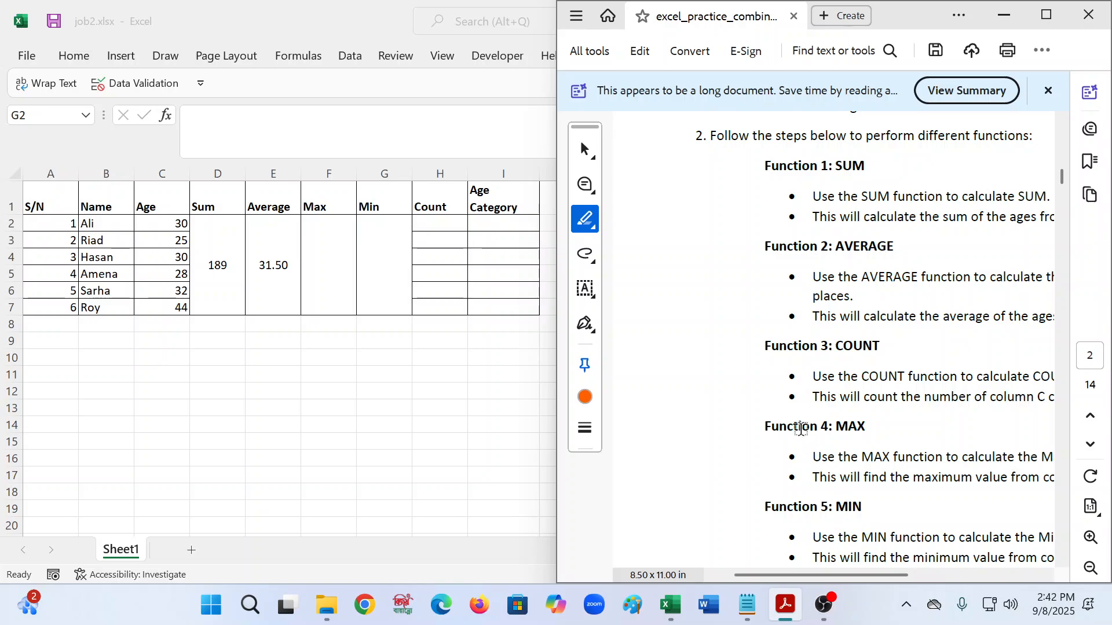
pyautogui.scroll(-3, 801, 428)
pyautogui.scroll(-2, 790, 458)
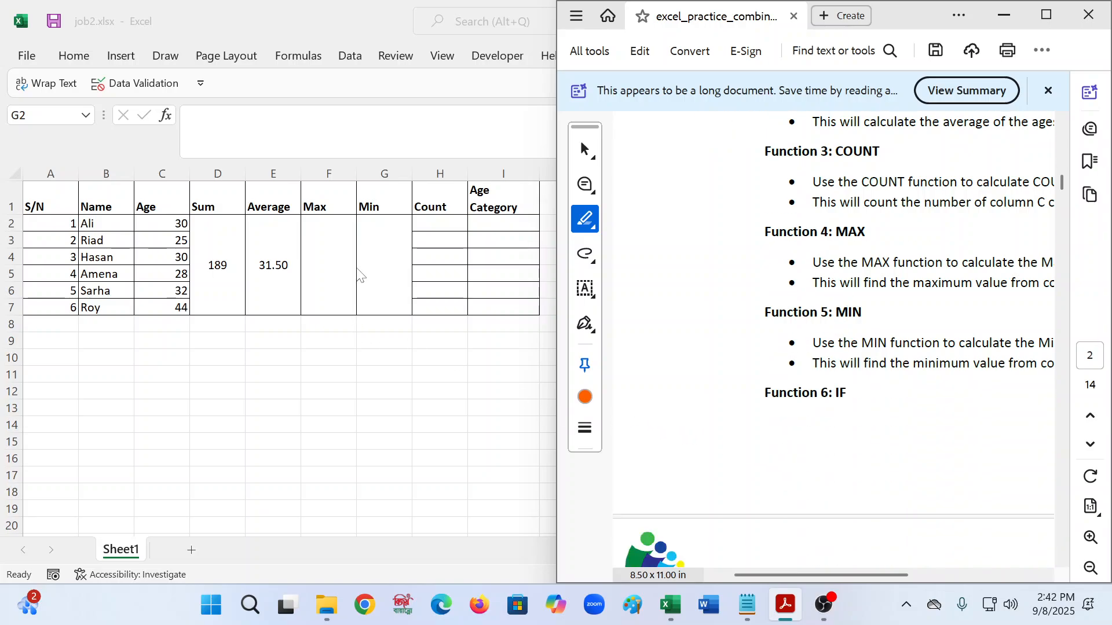
# - Apply Merge & Center to the empty Count range H2:H7
pyautogui.click(455, 229)
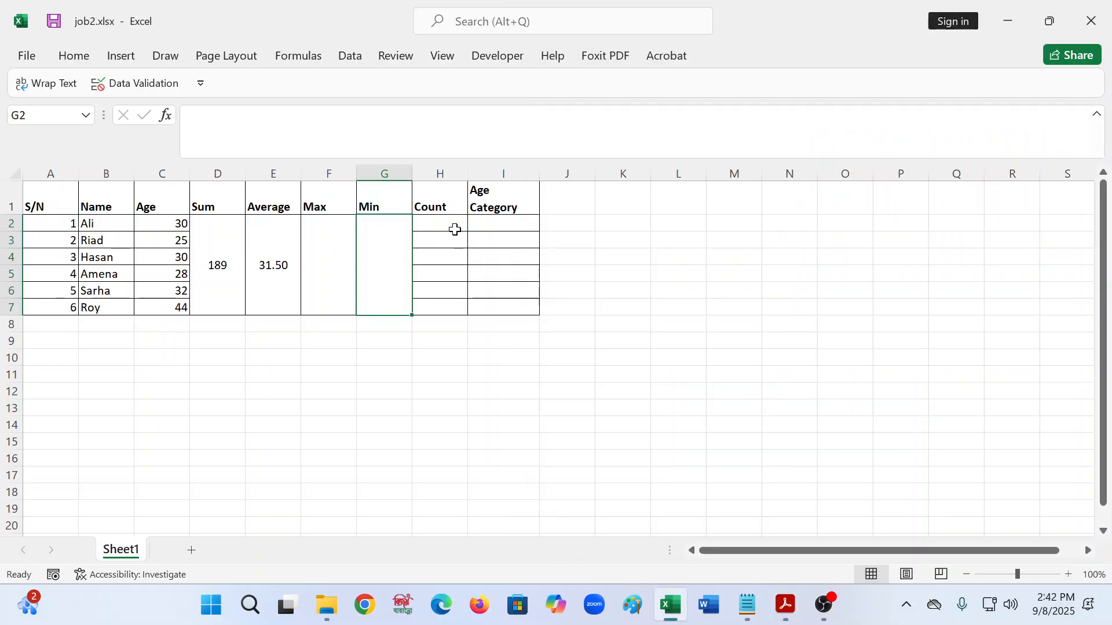
pyautogui.click(455, 229)
pyautogui.hotkey('shift', 'Down')
pyautogui.hotkey('shift', 'Down')
pyautogui.hotkey('shift', 'Down')
pyautogui.hotkey('shift', 'Down')
pyautogui.hotkey('shift', 'Down')
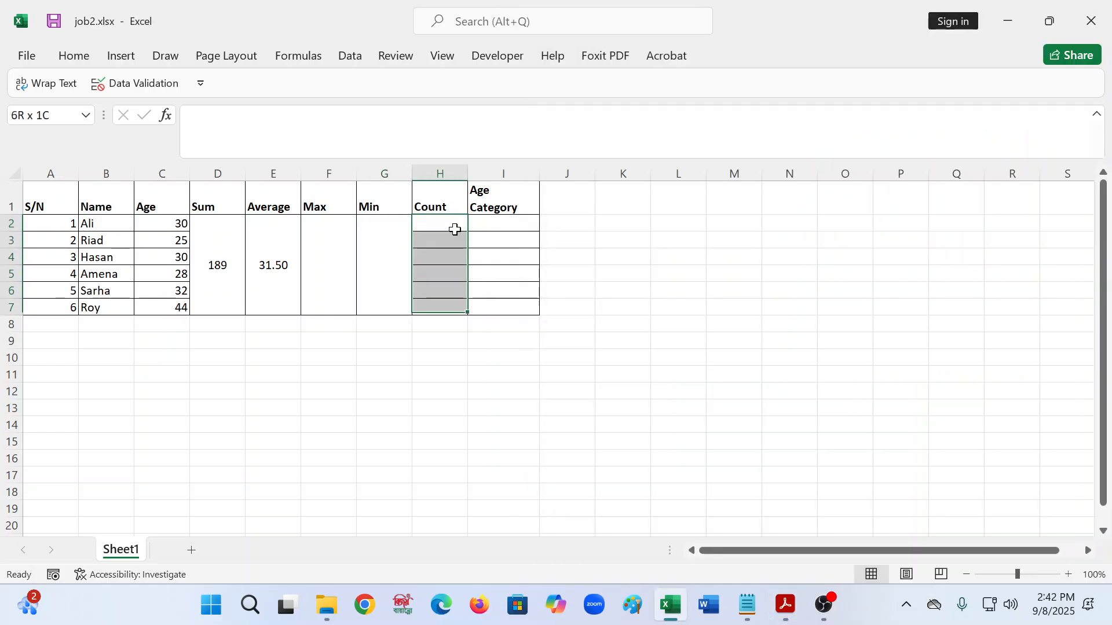
pyautogui.click(72, 65)
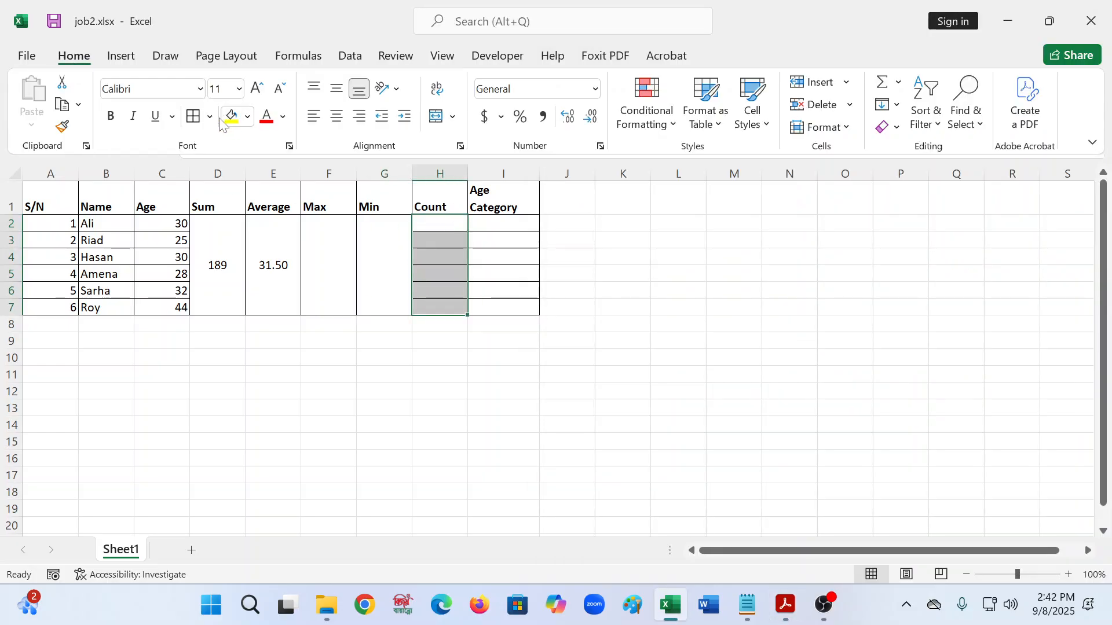
pyautogui.click(439, 117)
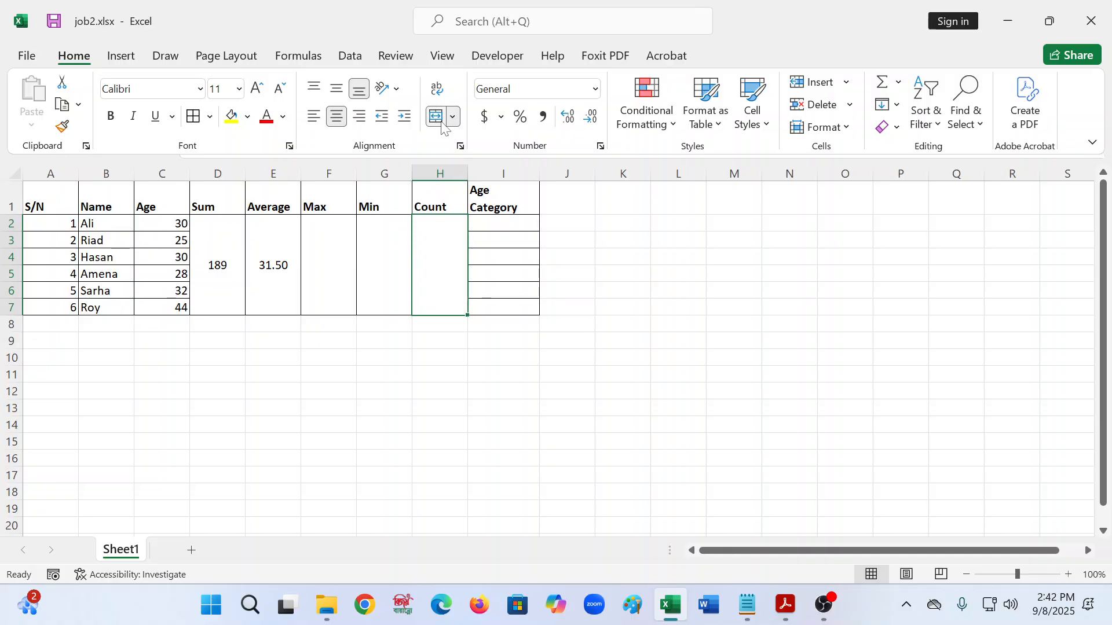
pyautogui.click(333, 296)
pyautogui.click(323, 263)
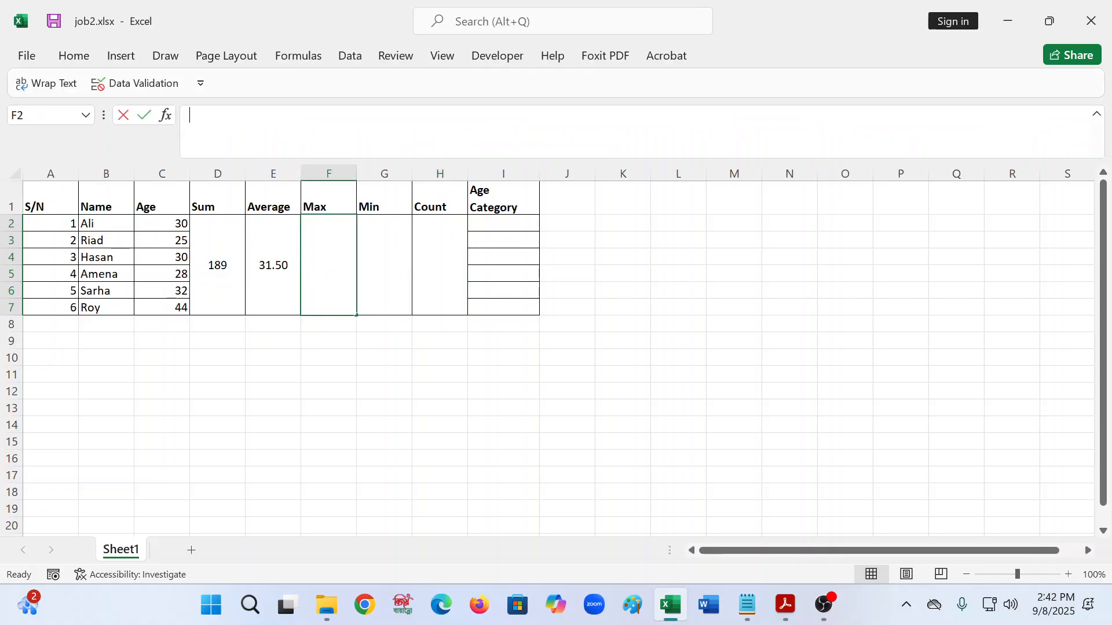
# - Enter =MAX(C2:C7) in the merged Max cell F2, returning the oldest age, 44
pyautogui.click(190, 115)
pyautogui.write('=')
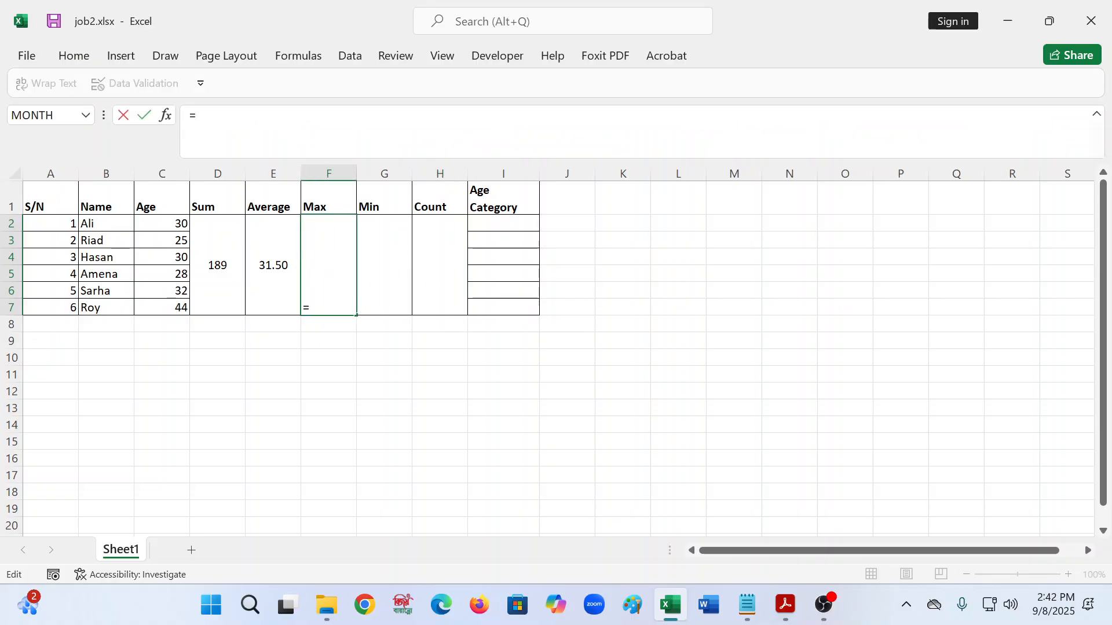
pyautogui.write('max')
pyautogui.rightClick(222, 127)
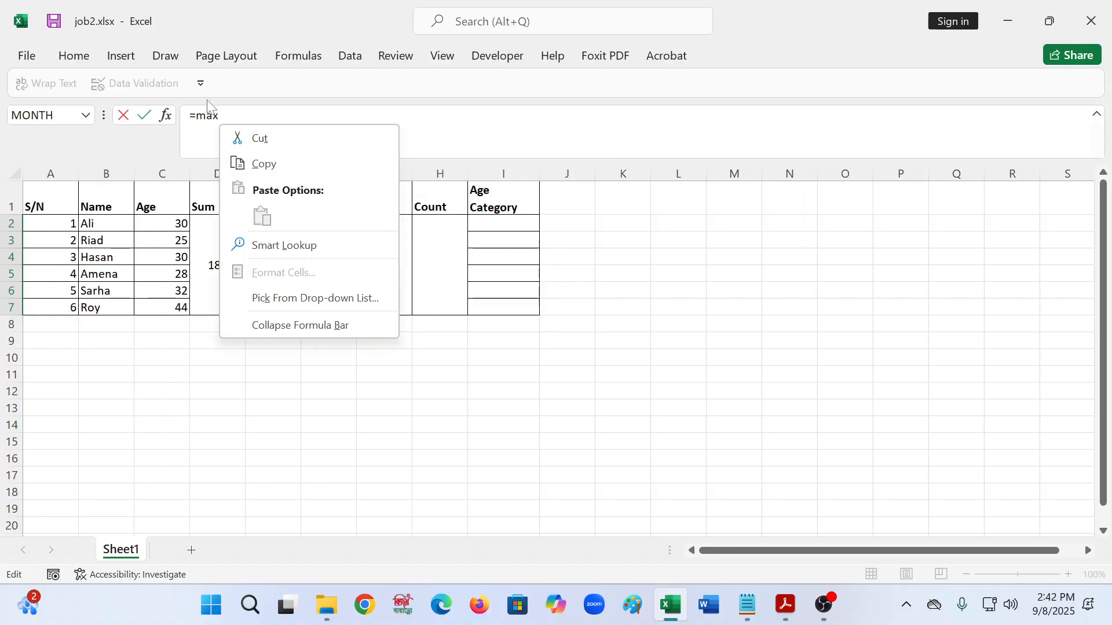
pyautogui.press('Escape')
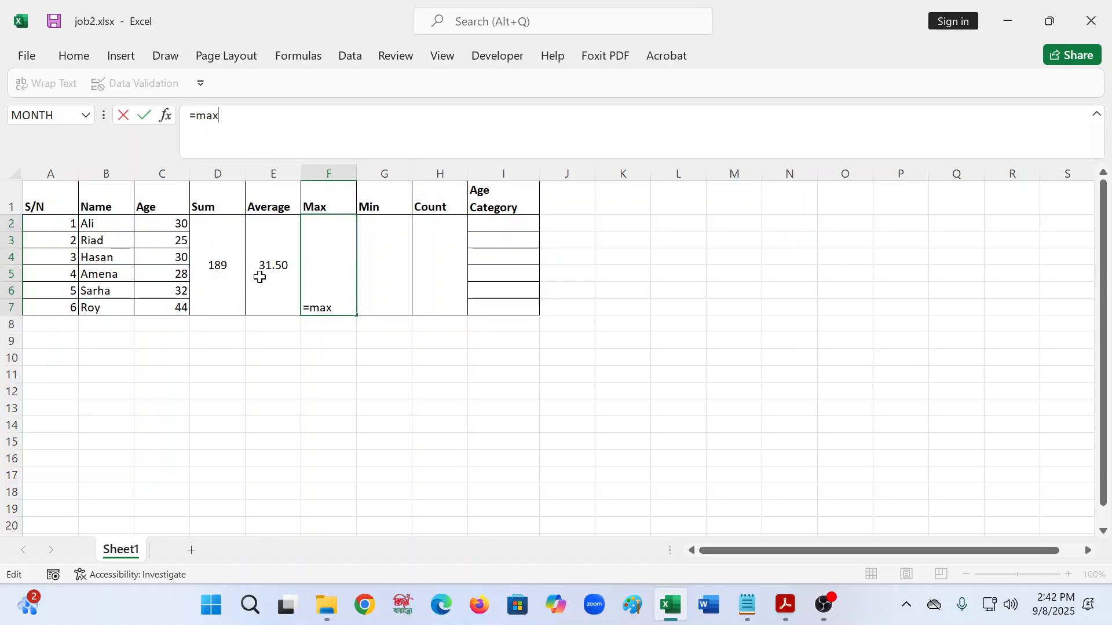
pyautogui.press('Tab')
pyautogui.click(310, 219)
pyautogui.press('F2')
pyautogui.write('(')
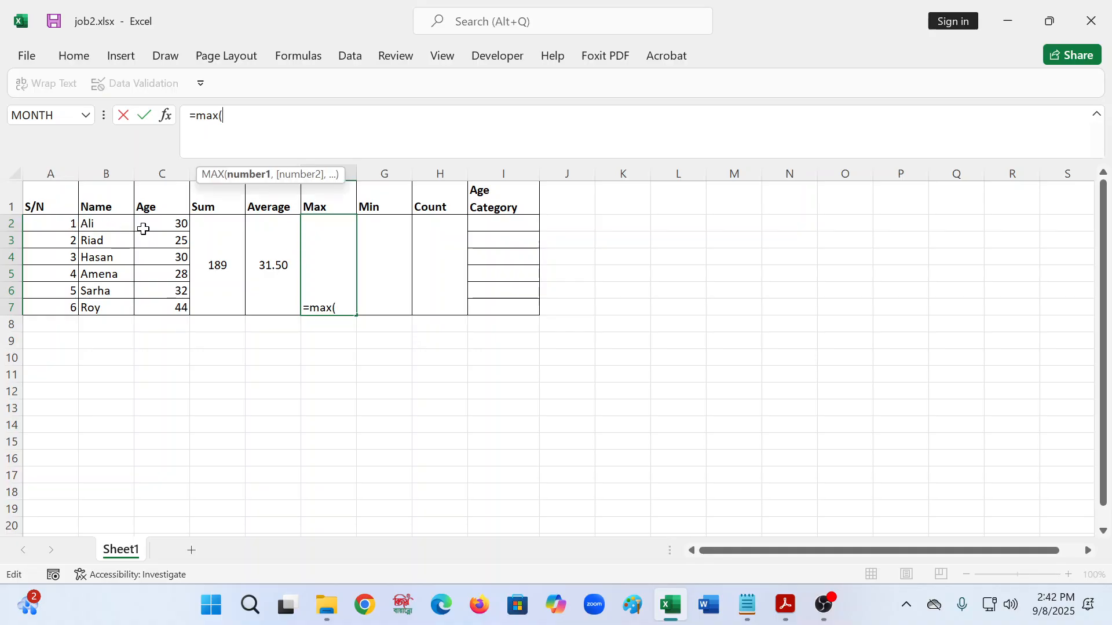
pyautogui.click(148, 218)
pyautogui.hotkey('shift', 'Down')
pyautogui.hotkey('shift', 'Down')
pyautogui.hotkey('shift', 'Down')
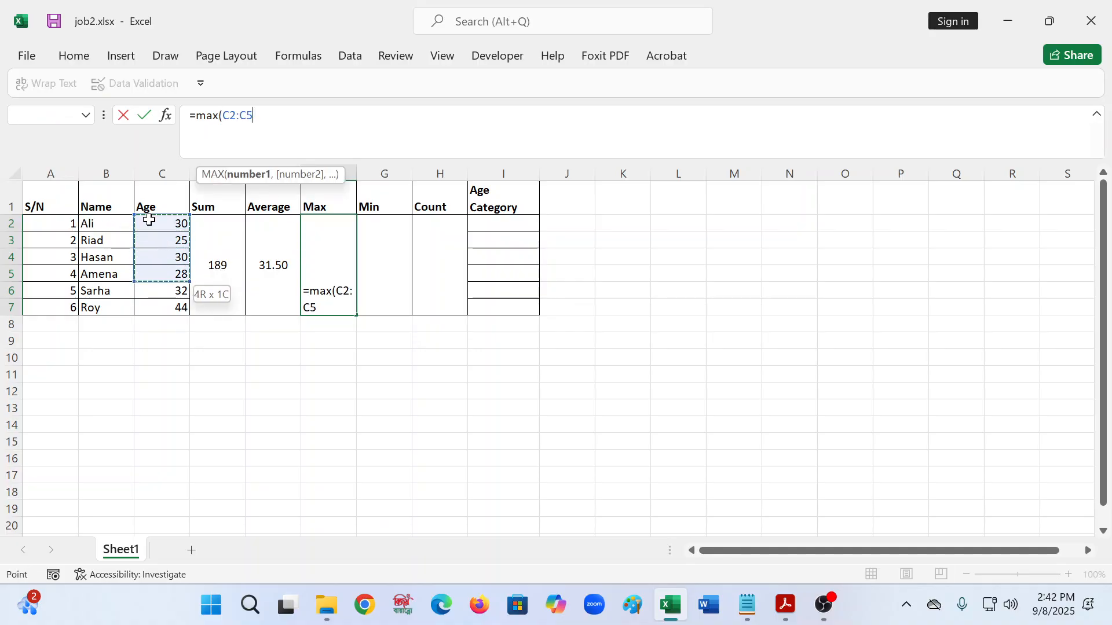
pyautogui.hotkey('shift', 'Down')
pyautogui.hotkey('shift', 'Down')
pyautogui.write(')')
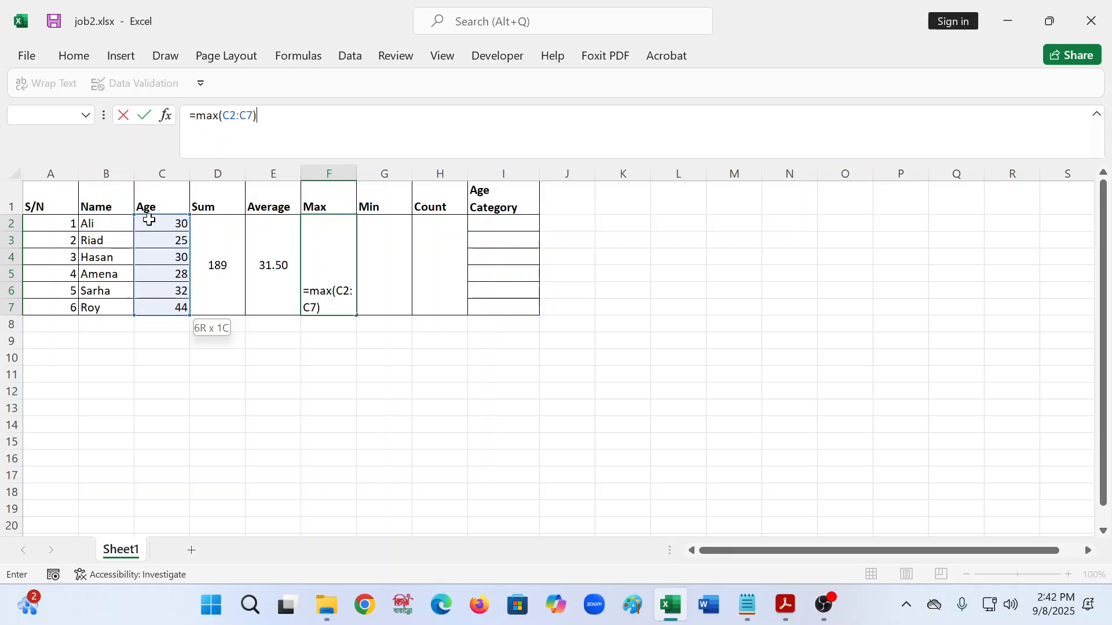
pyautogui.press('Return')
pyautogui.click(327, 277)
# - Middle-align the Max cell's 44 and enter =MIN(C2:C7) in merged G2, giving 25
pyautogui.click(73, 56)
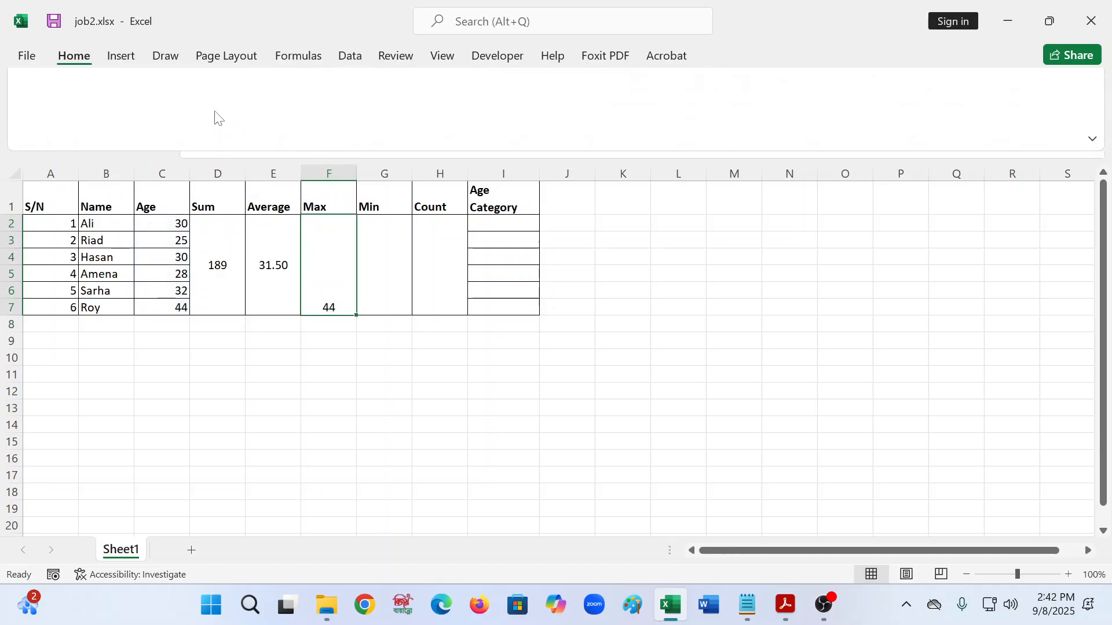
pyautogui.click(337, 88)
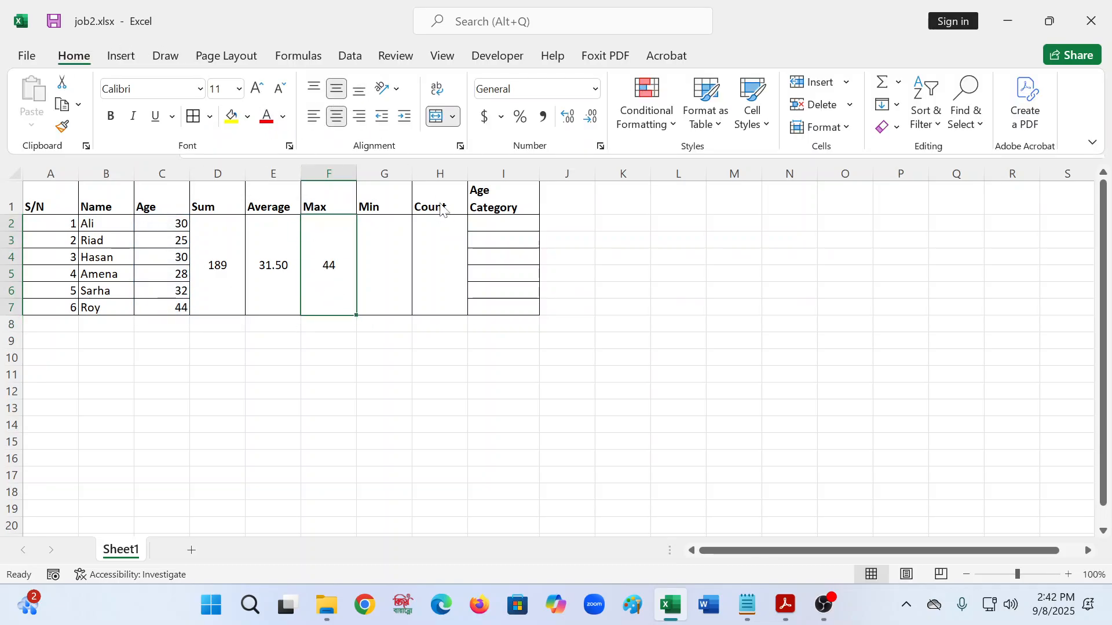
pyautogui.click(383, 222)
pyautogui.write('=')
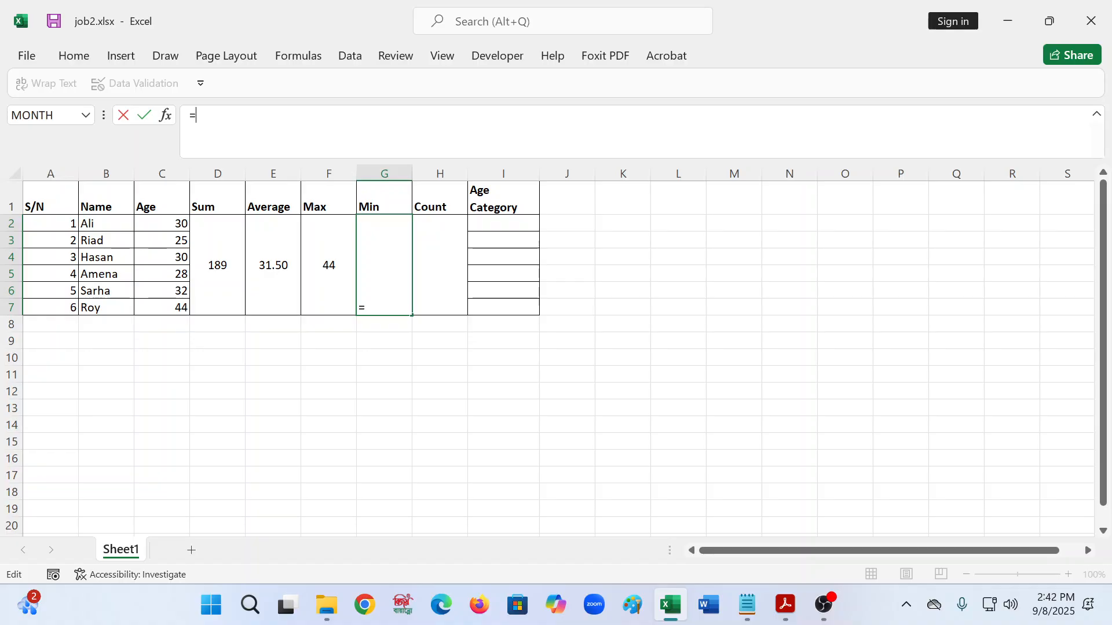
pyautogui.write('mins')
pyautogui.press('BackSpace')
pyautogui.write('(')
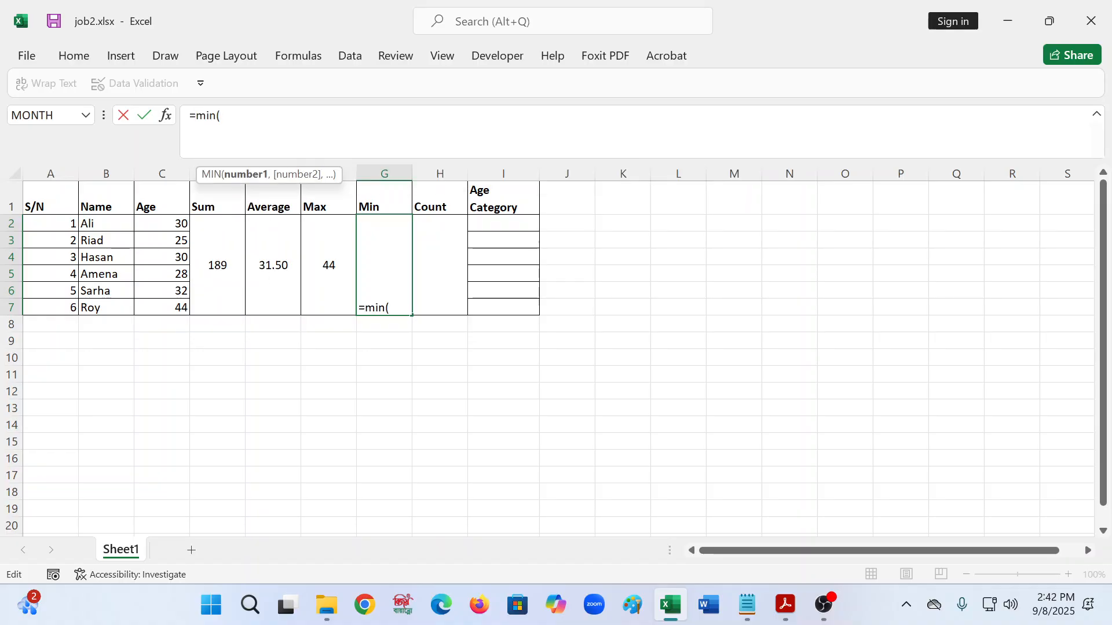
pyautogui.click(167, 224)
pyautogui.hotkey('shift', 'Down')
pyautogui.hotkey('shift', 'Down')
pyautogui.hotkey('shift', 'Down')
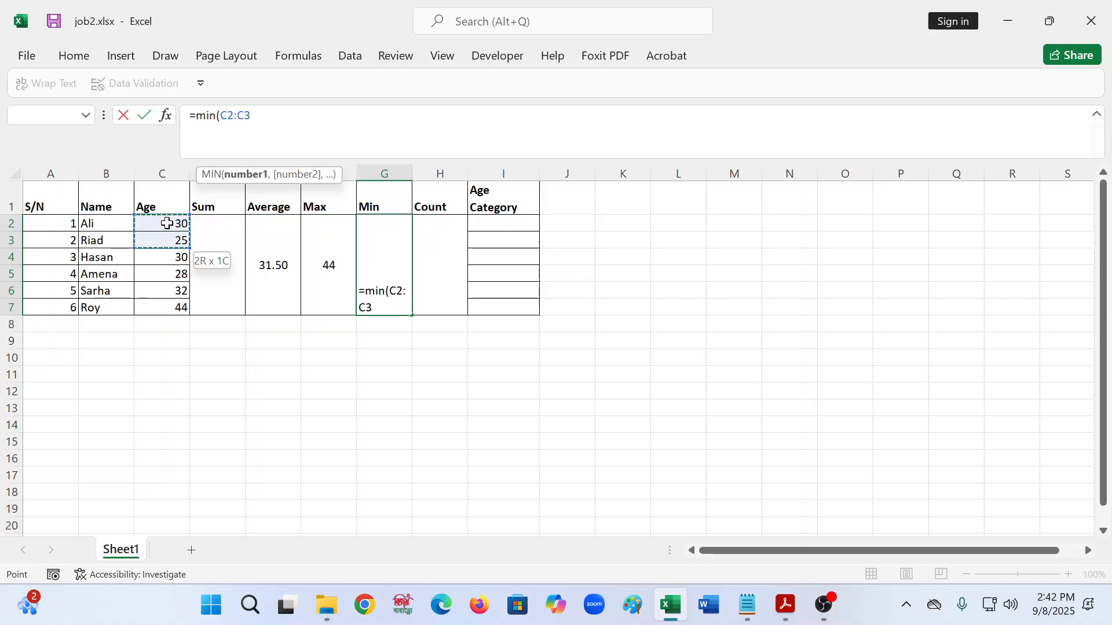
pyautogui.hotkey('shift', 'Down')
pyautogui.hotkey('shift', 'Down')
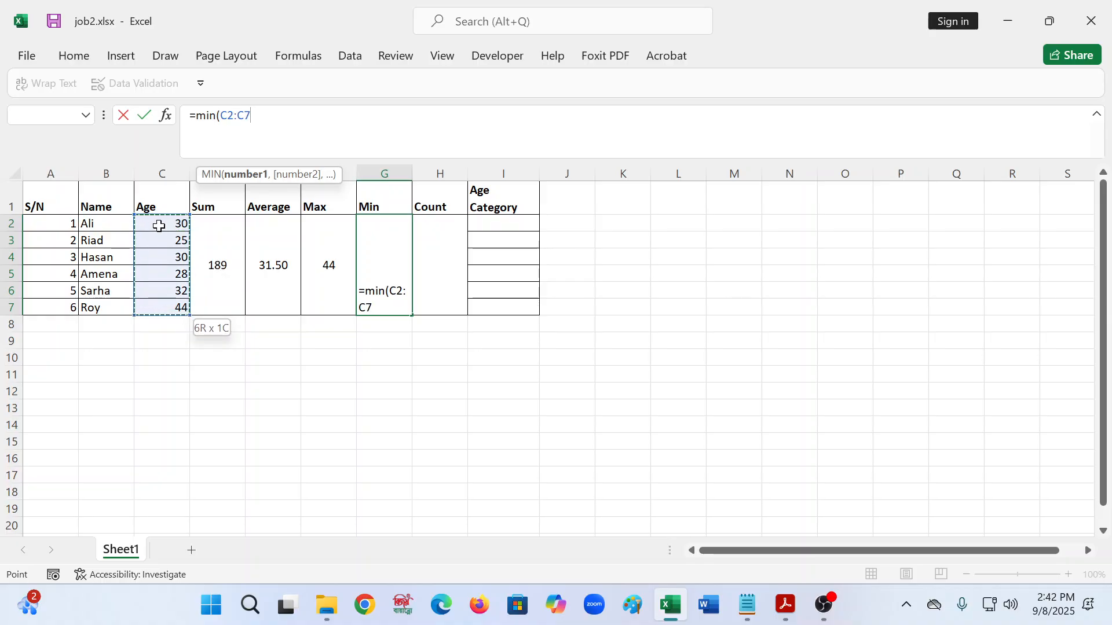
pyautogui.press('Return')
# - Middle-align the 25 in the merged Min cell
pyautogui.press('Up')
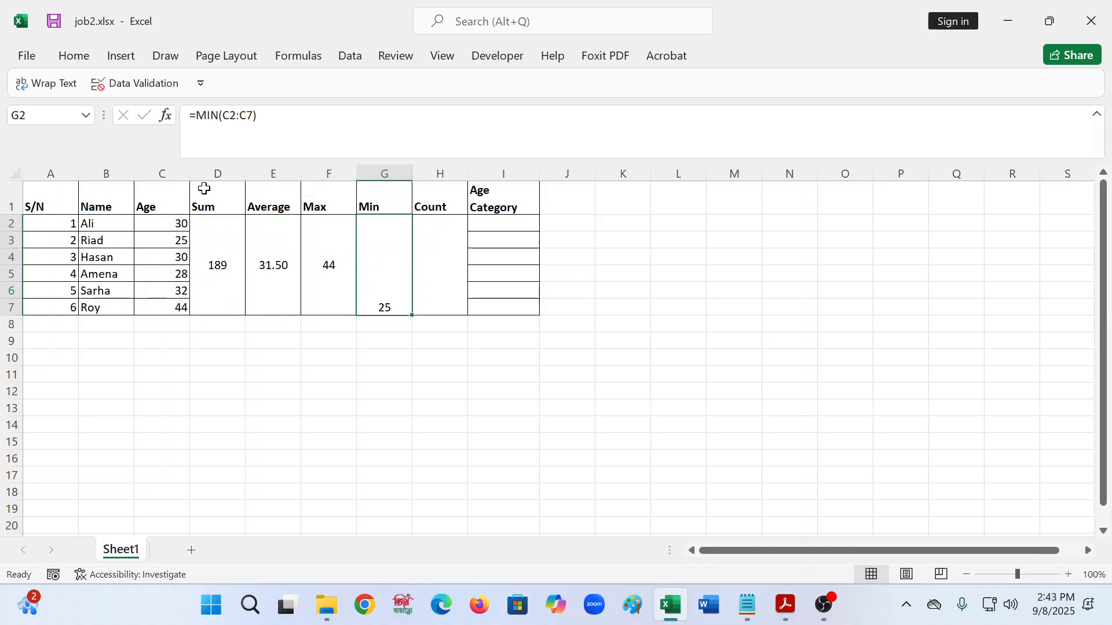
pyautogui.click(68, 58)
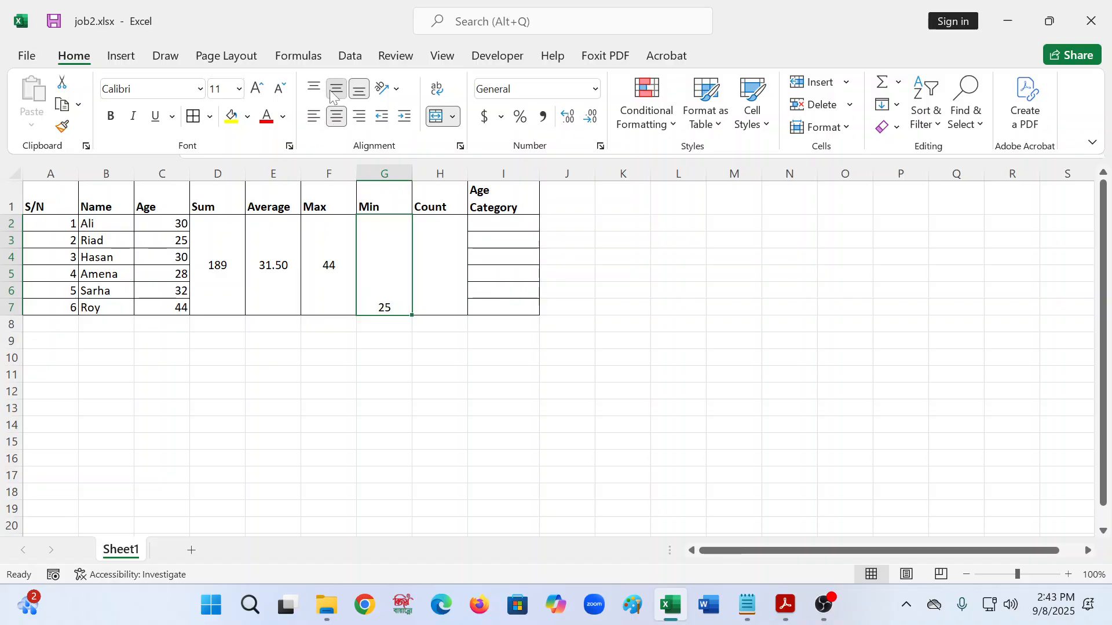
pyautogui.click(336, 88)
# - Enter =COUNT(C2:C7) in the merged Count cell H2, showing 6, and middle-align it
pyautogui.click(439, 231)
pyautogui.write('=')
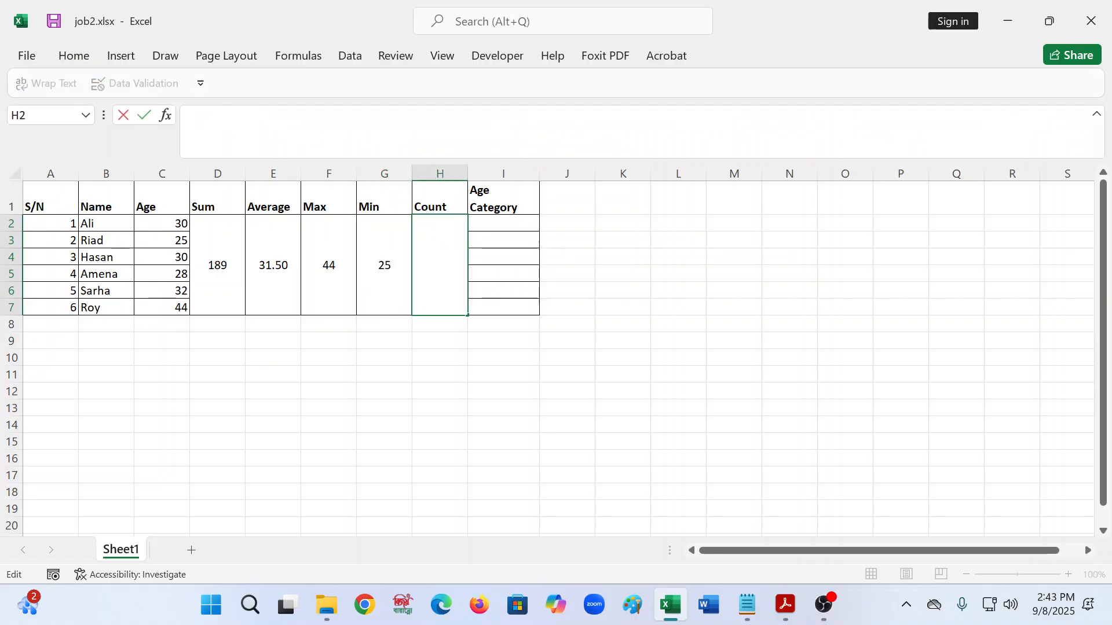
pyautogui.write('co')
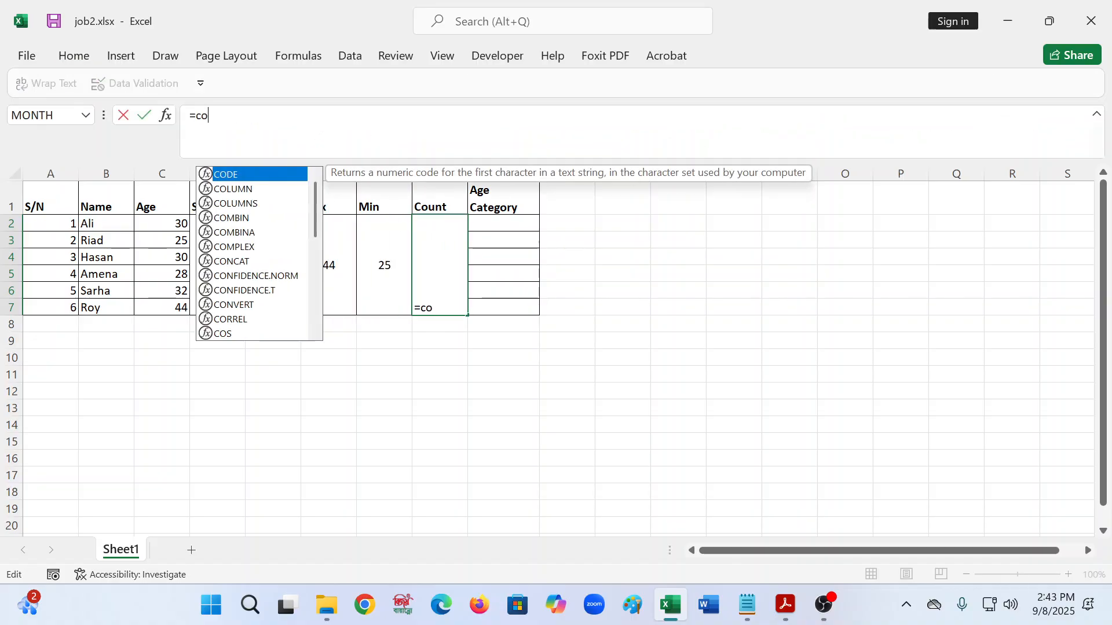
pyautogui.write('unt(')
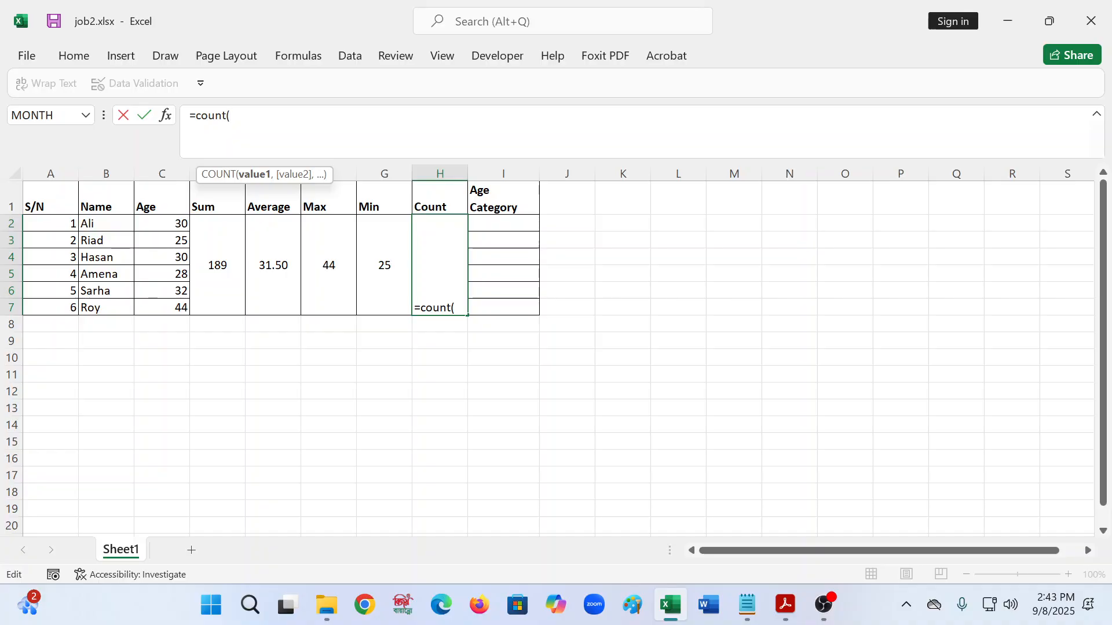
pyautogui.click(186, 226)
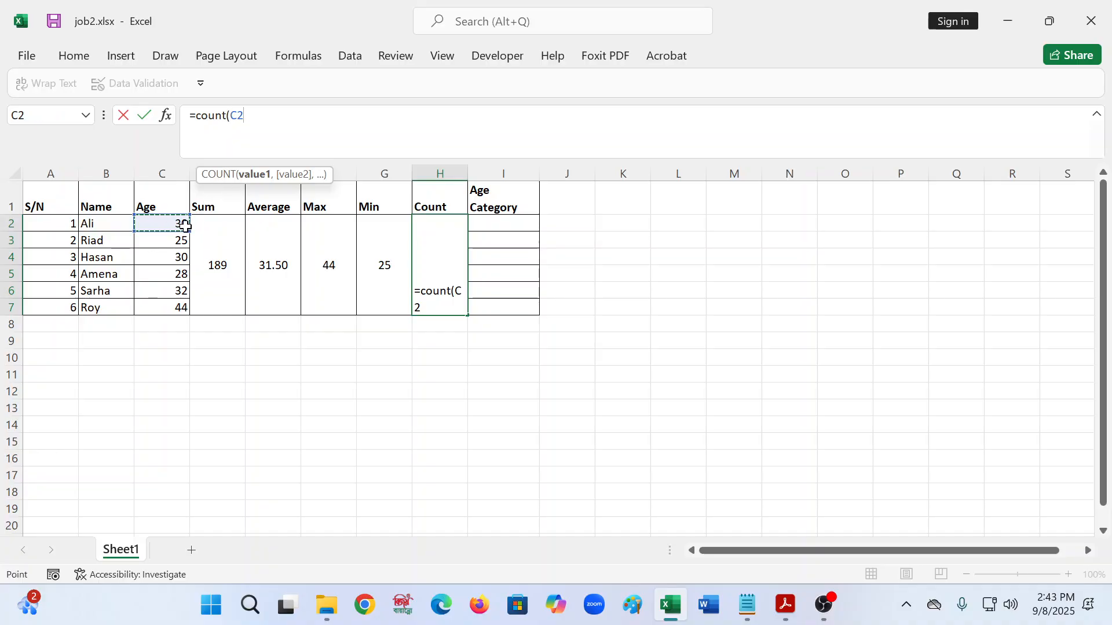
pyautogui.hotkey('shift', 'Down')
pyautogui.hotkey('shift', 'Down')
pyautogui.hotkey('shift', 'Down')
pyautogui.hotkey('shift', 'Down')
pyautogui.hotkey('shift', 'Down')
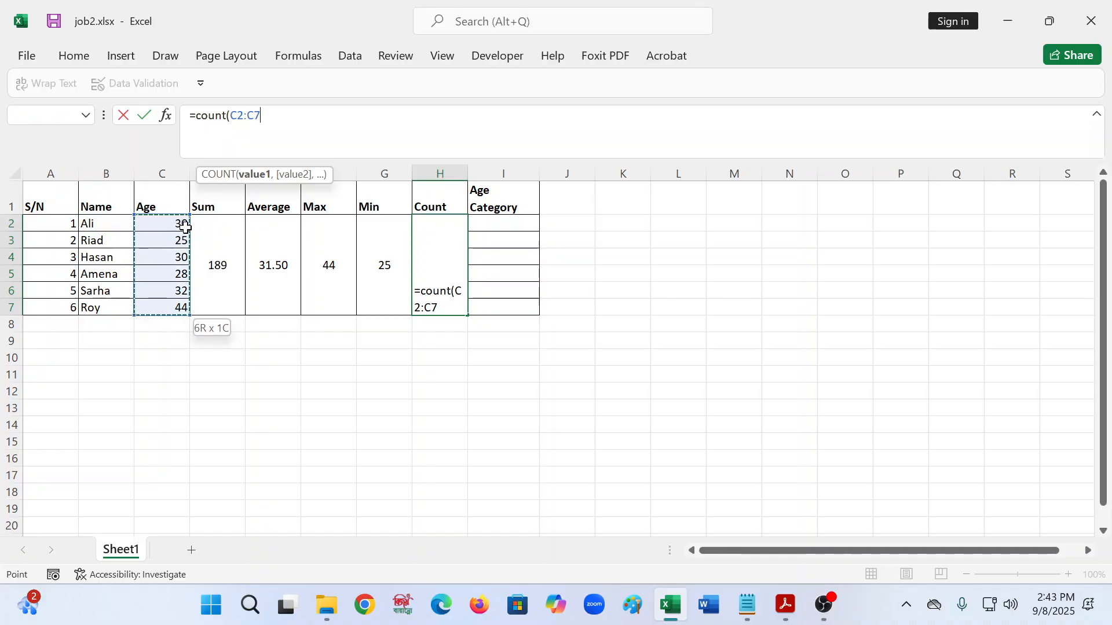
pyautogui.press('Return')
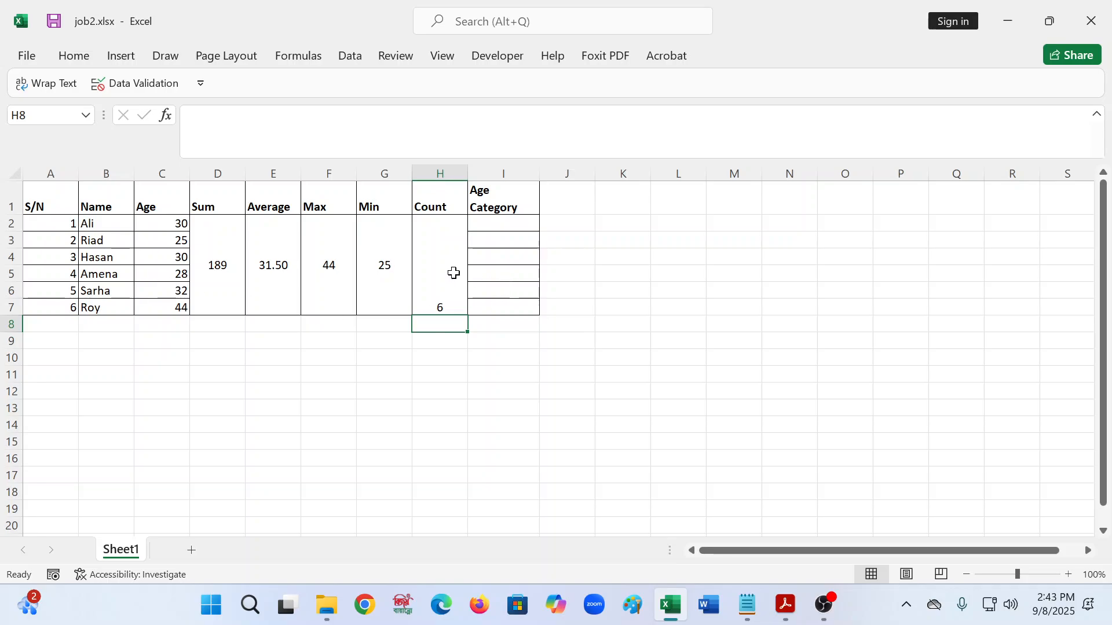
pyautogui.click(453, 273)
pyautogui.click(75, 55)
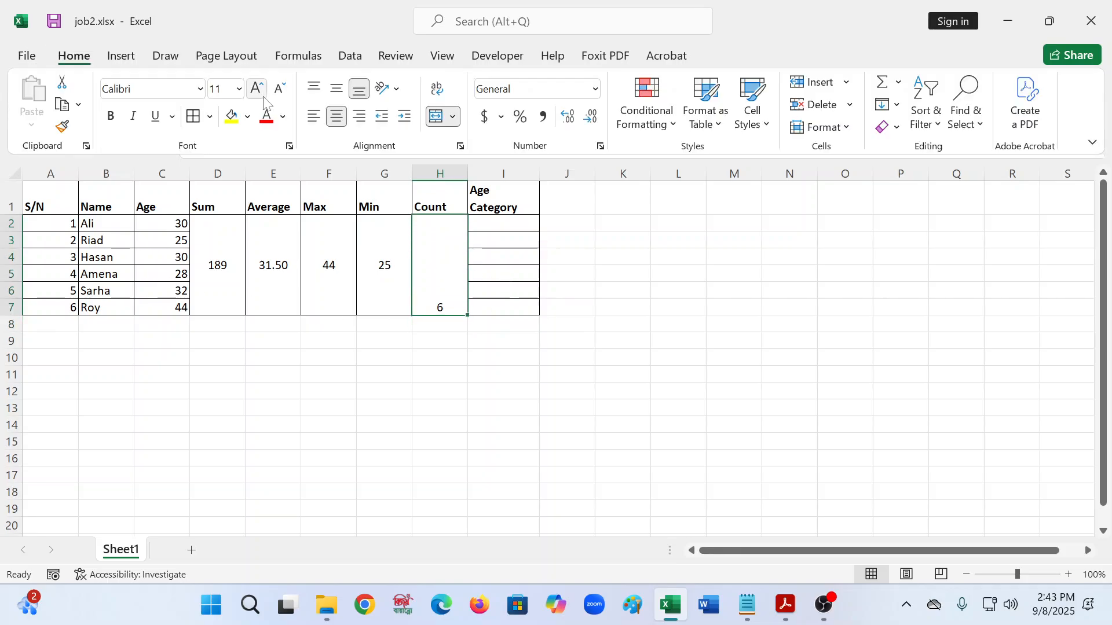
pyautogui.click(338, 92)
pyautogui.hotkey('ctrl', 'F1')
pyautogui.click(620, 313)
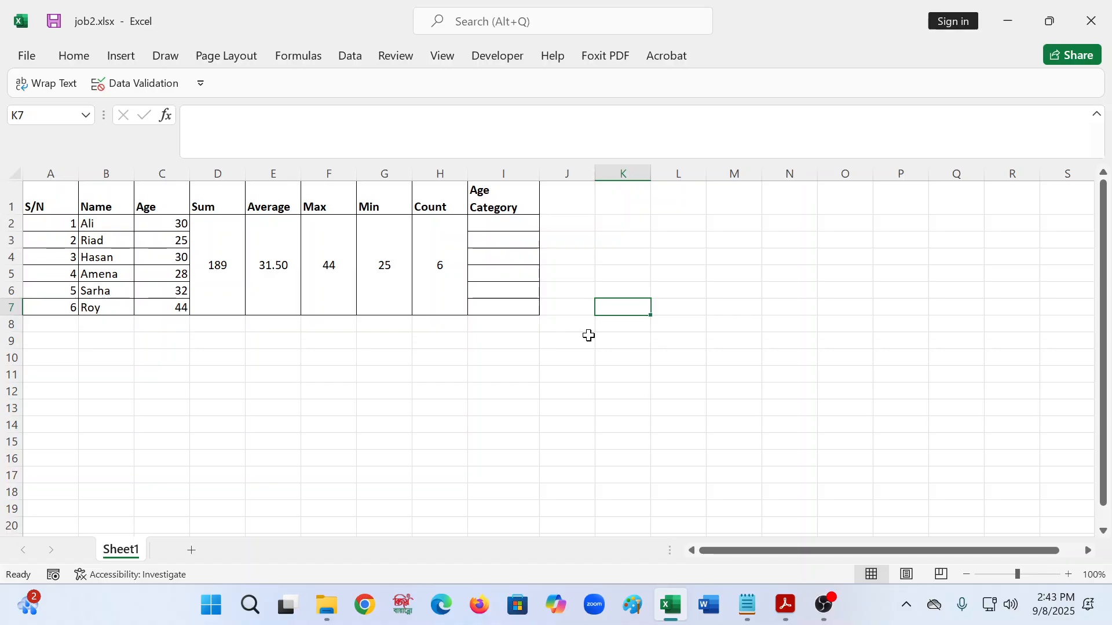
# - Centre the header labels S/N through Age Category across A1:I1
pyautogui.click(58, 198)
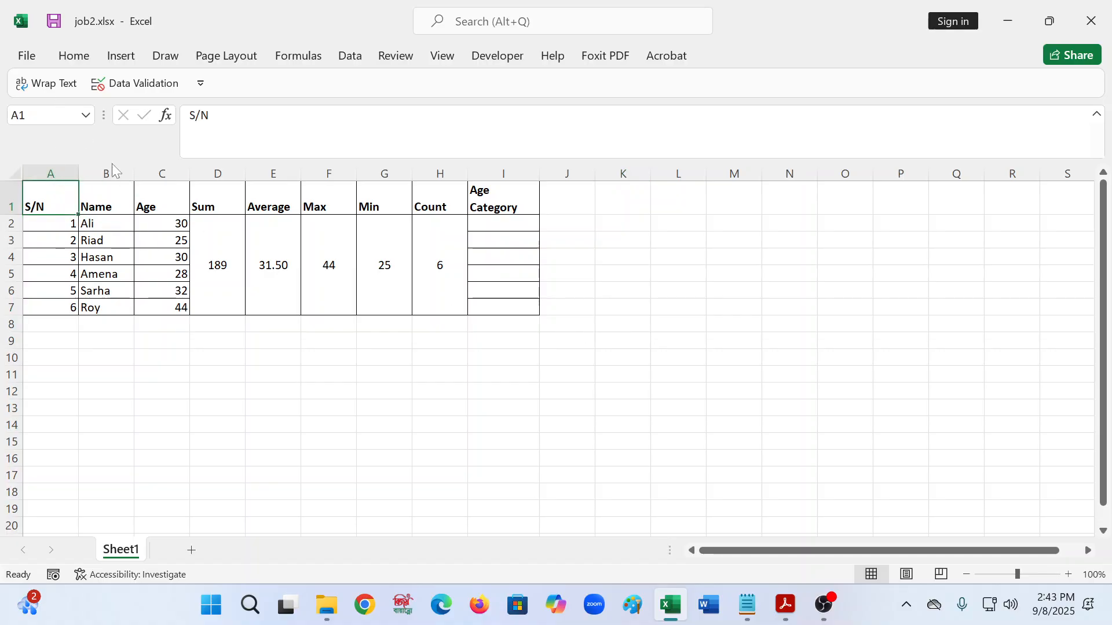
pyautogui.hotkey('shift', 'Right')
pyautogui.hotkey('shift', 'Right')
pyautogui.hotkey('shift', 'Right')
pyautogui.hotkey('shift', 'Right')
pyautogui.hotkey('shift', 'Right')
pyautogui.hotkey('shift', 'Right')
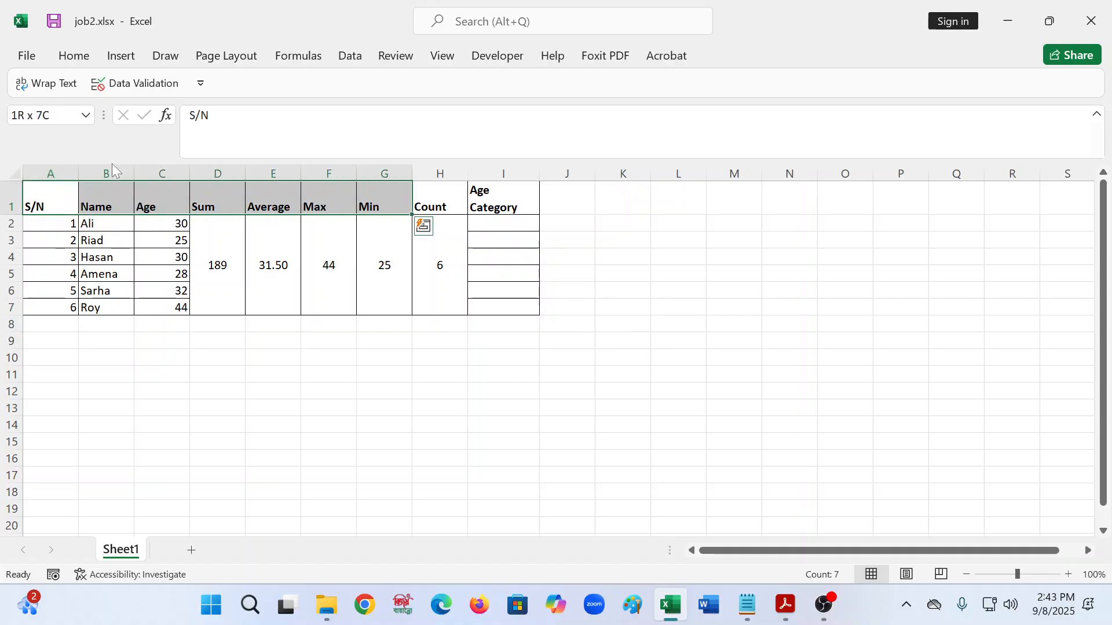
pyautogui.hotkey('shift', 'Right')
pyautogui.hotkey('shift', 'Right')
pyautogui.click(74, 55)
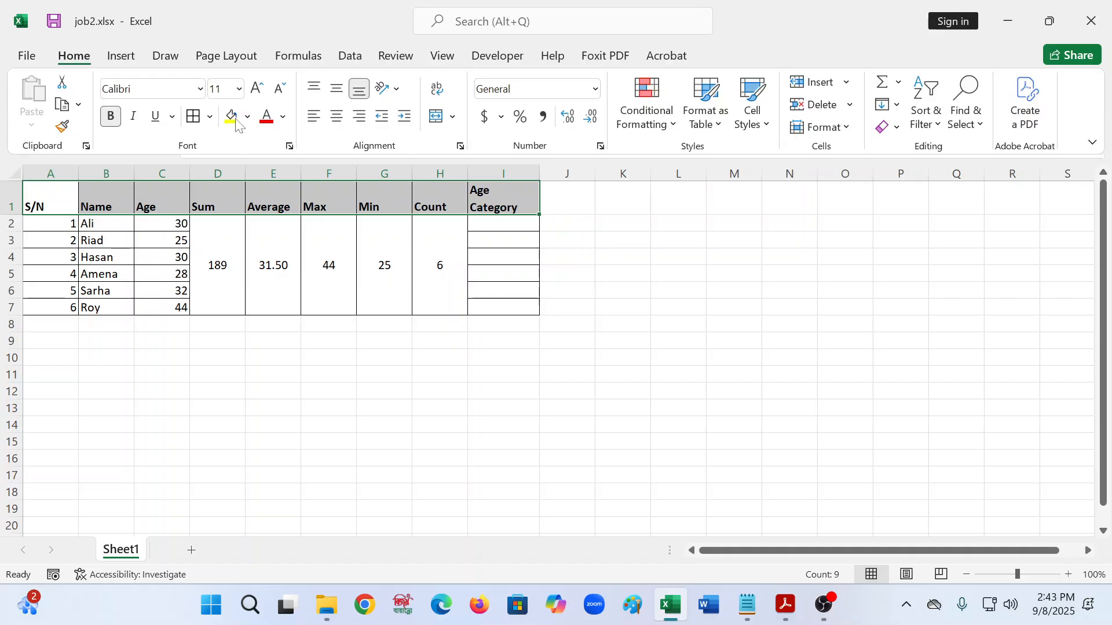
pyautogui.click(337, 116)
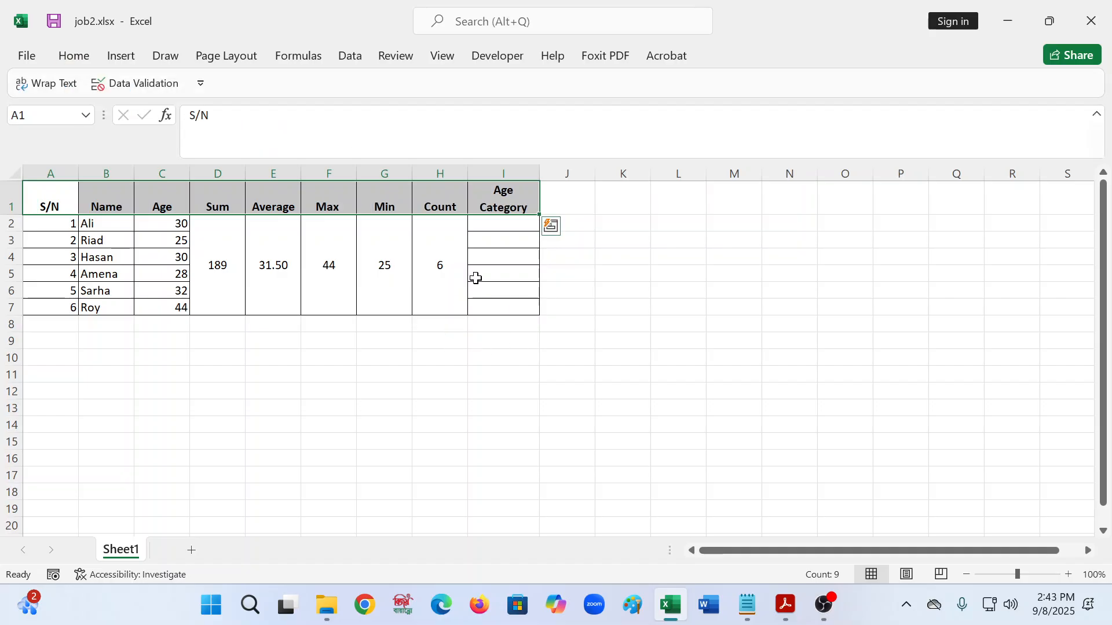
pyautogui.click(605, 256)
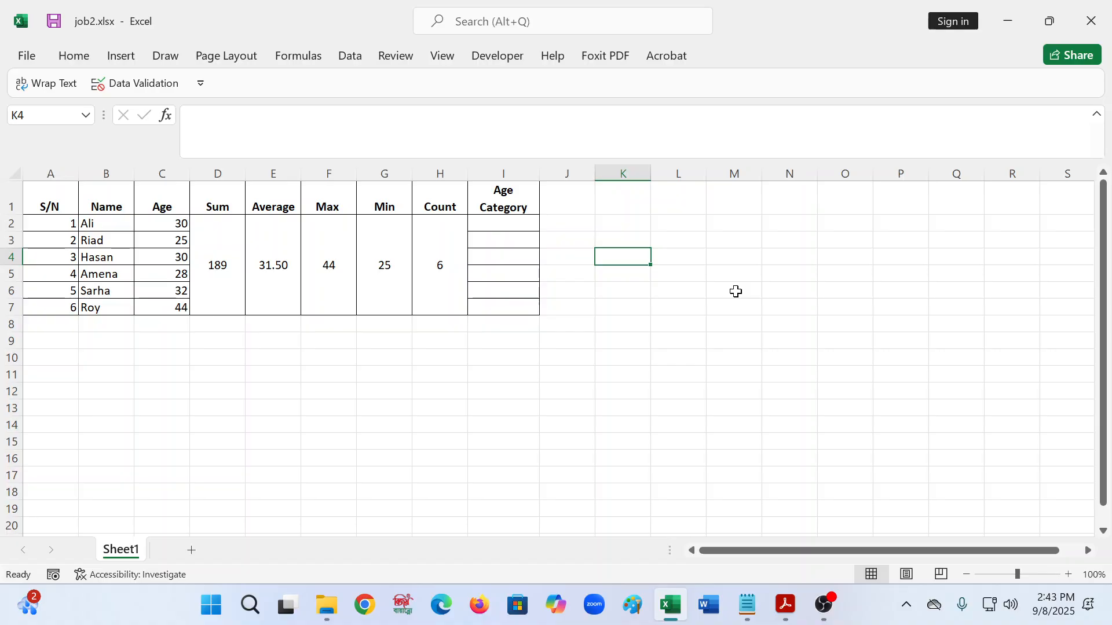
# - On the PDF's page 3 age rules, add a typed-text note '1 -12' beside Children
pyautogui.click(785, 605)
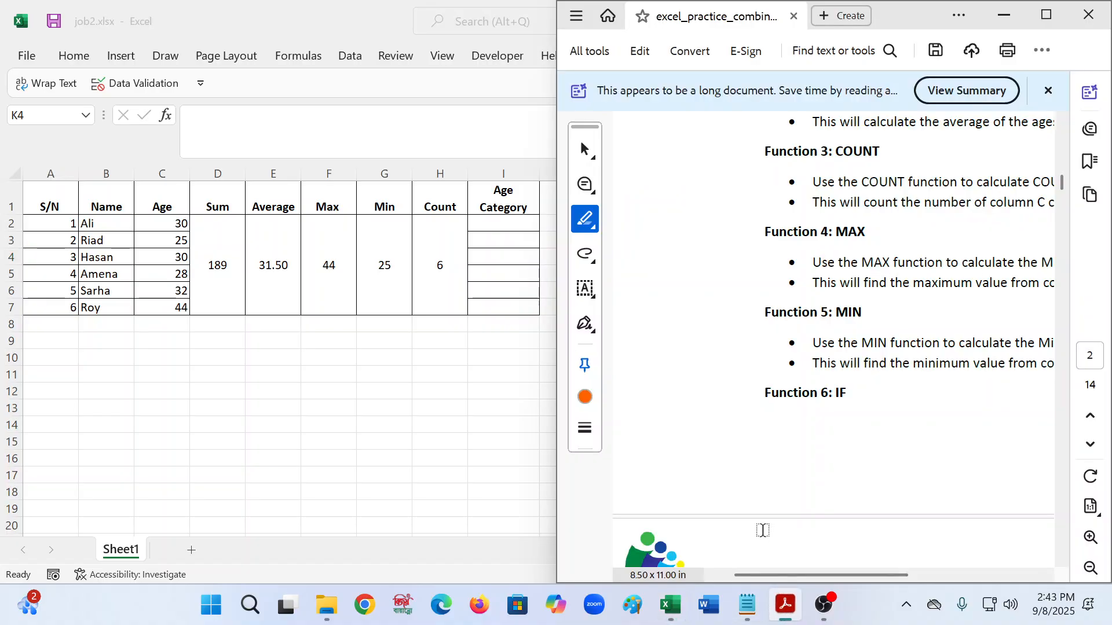
pyautogui.scroll(-5, 726, 312)
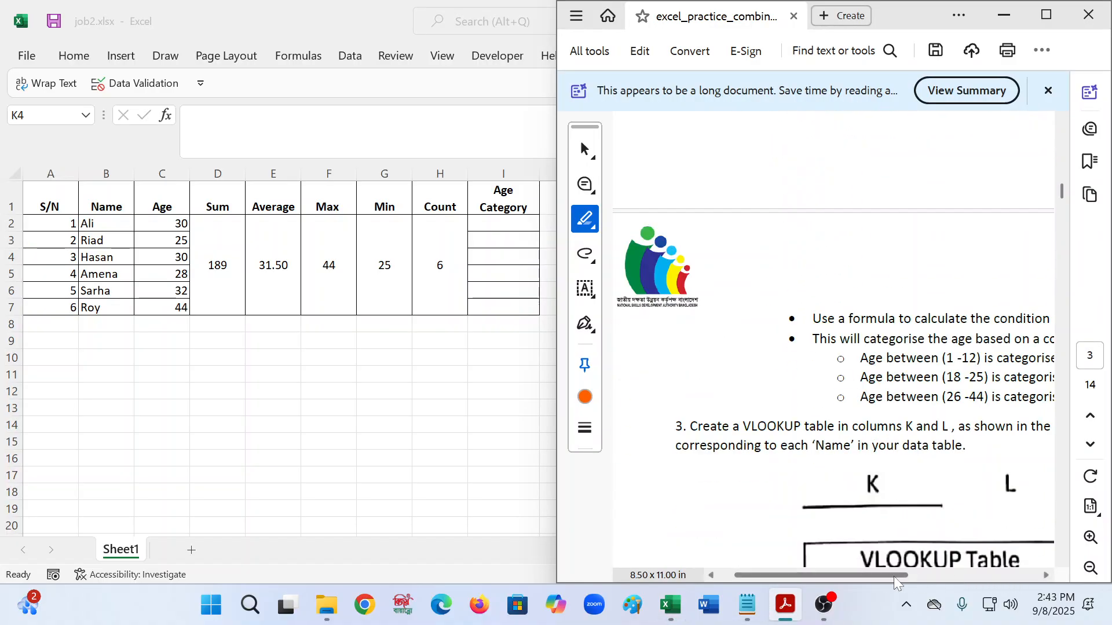
pyautogui.moveTo(849, 577); pyautogui.dragTo(923, 572)
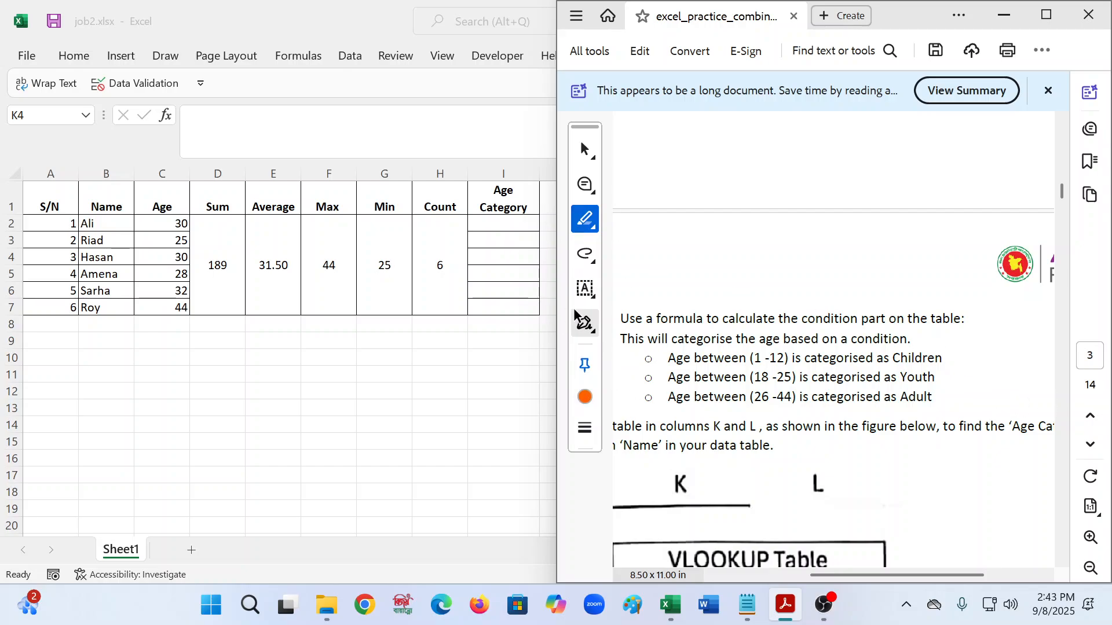
pyautogui.click(585, 289)
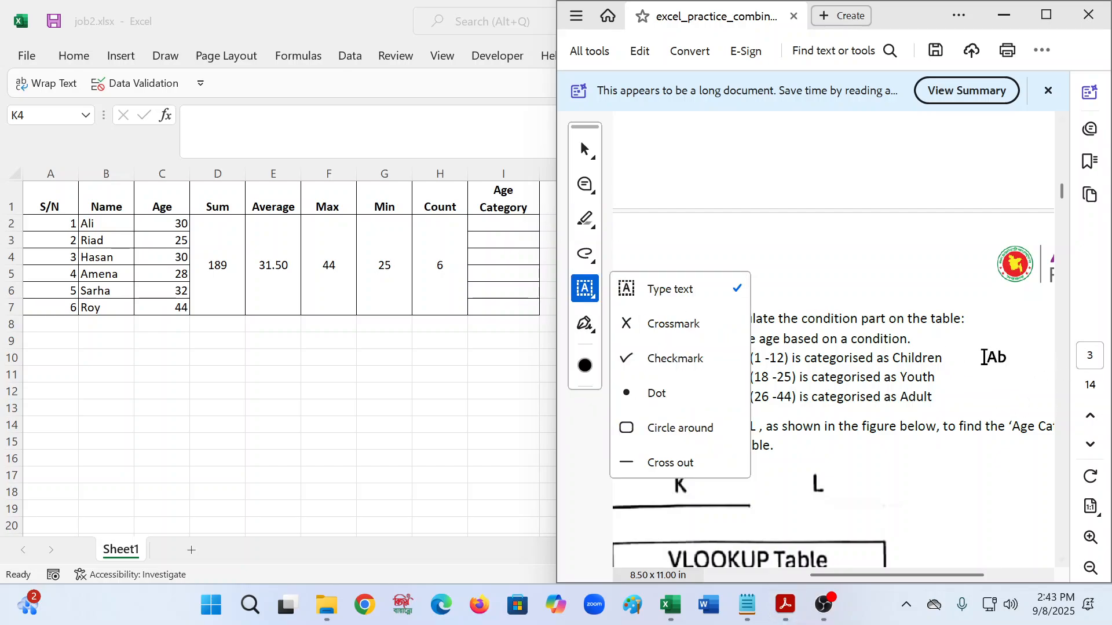
pyautogui.click(657, 299)
pyautogui.click(942, 359)
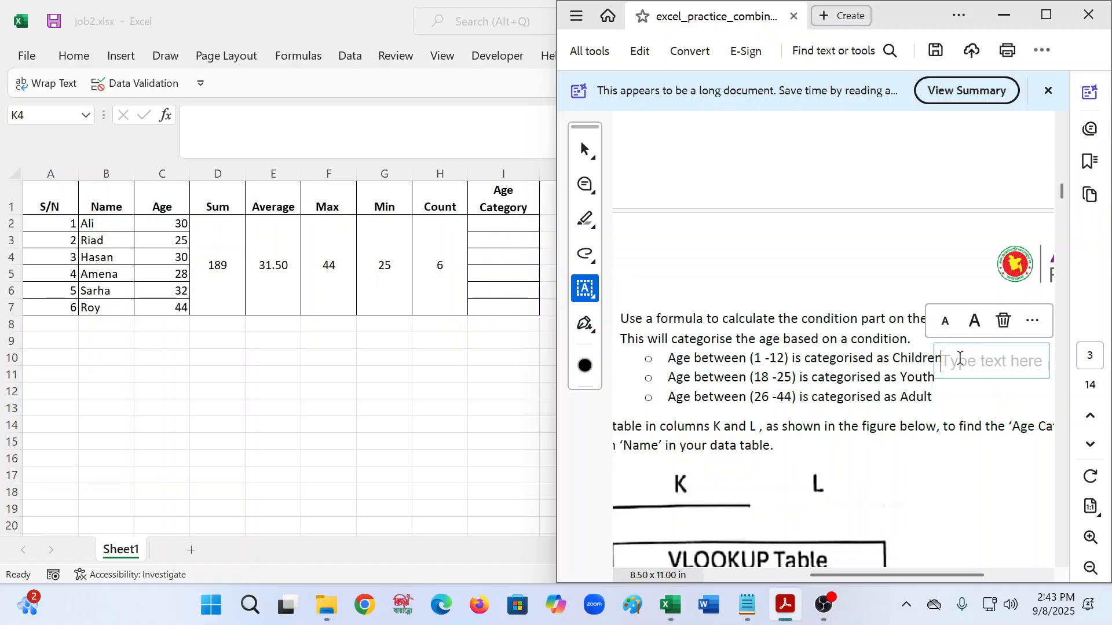
pyautogui.write('1')
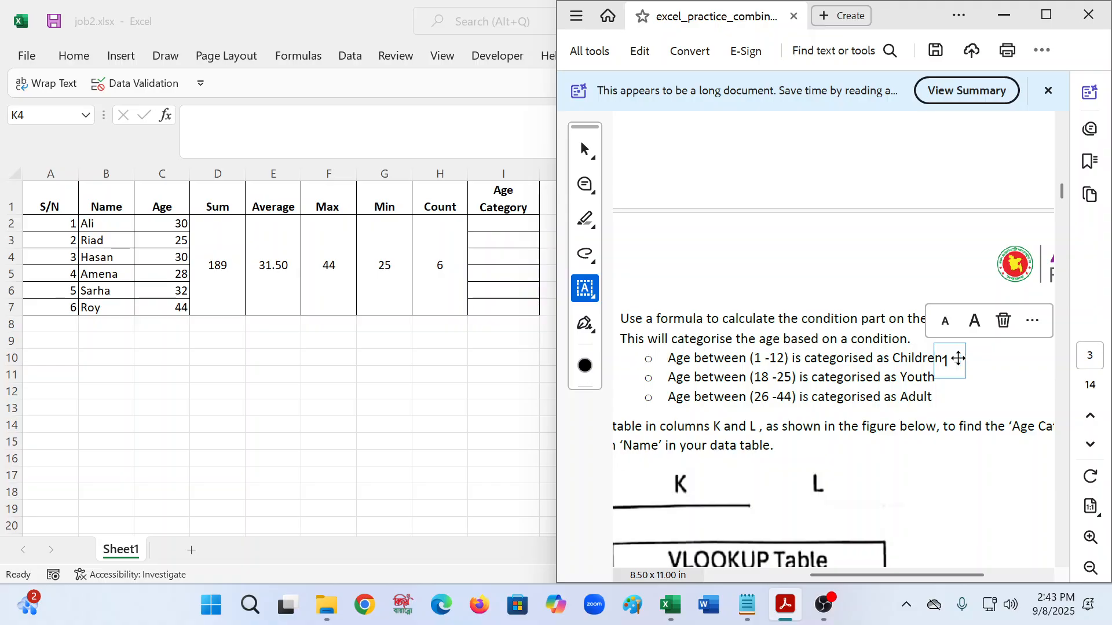
pyautogui.write('  -12')
pyautogui.click(954, 387)
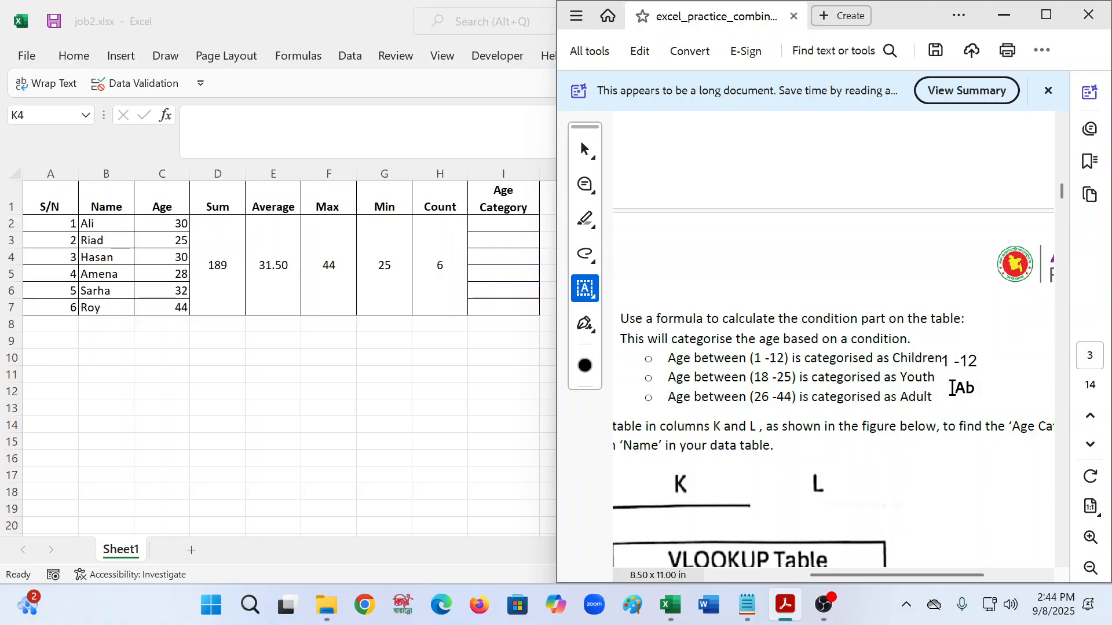
# - Add the notes '13-25' beside Youth and '26-44' beside Adult
pyautogui.click(946, 386)
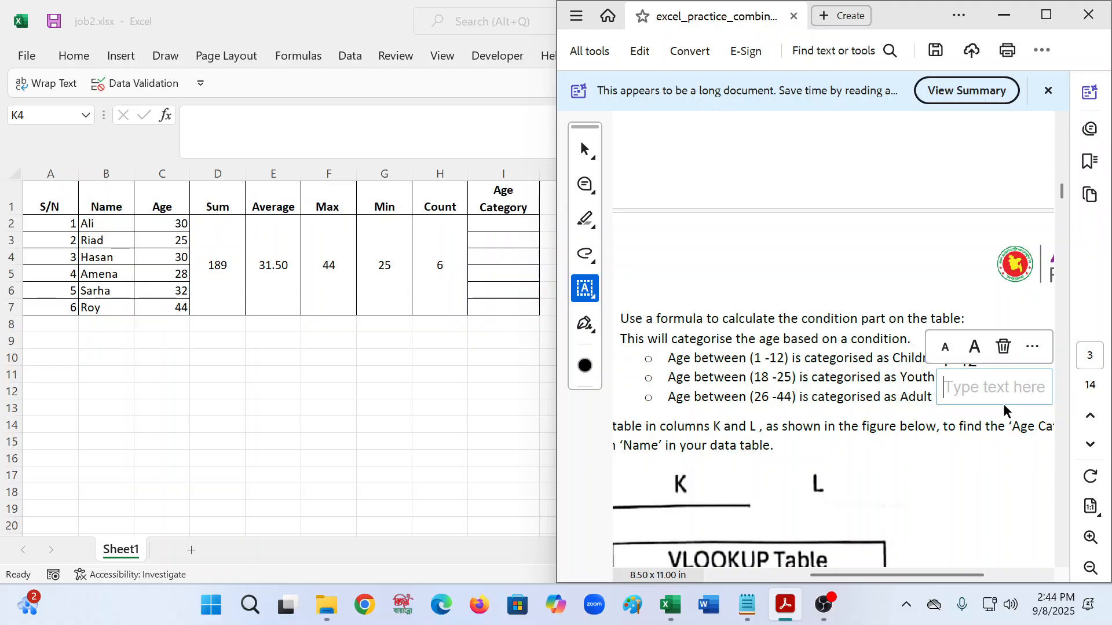
pyautogui.write('13-25')
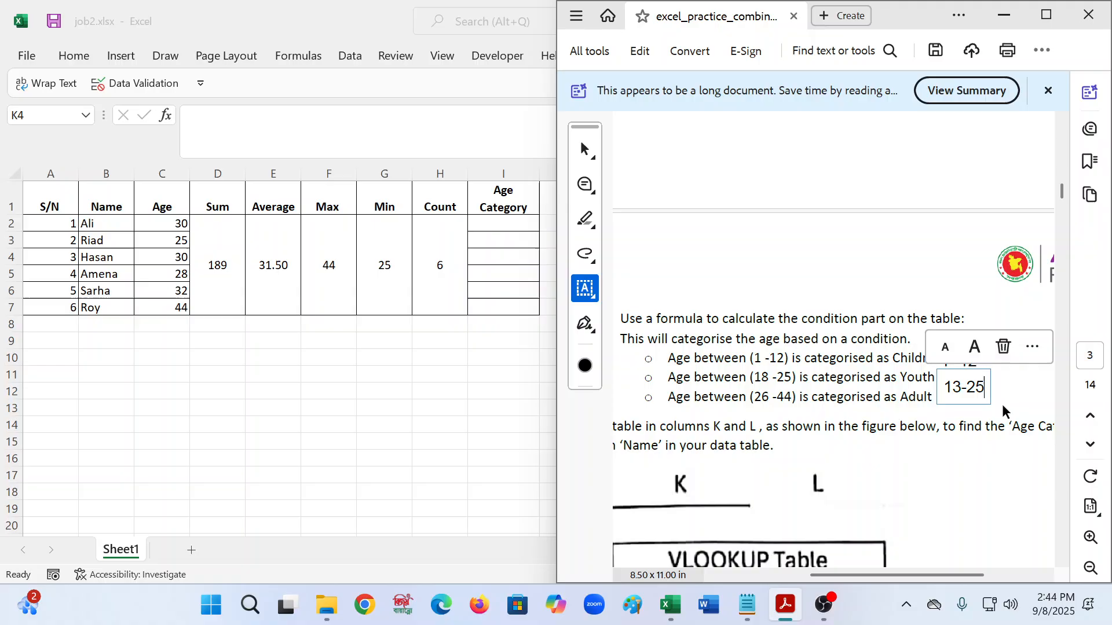
pyautogui.click(955, 409)
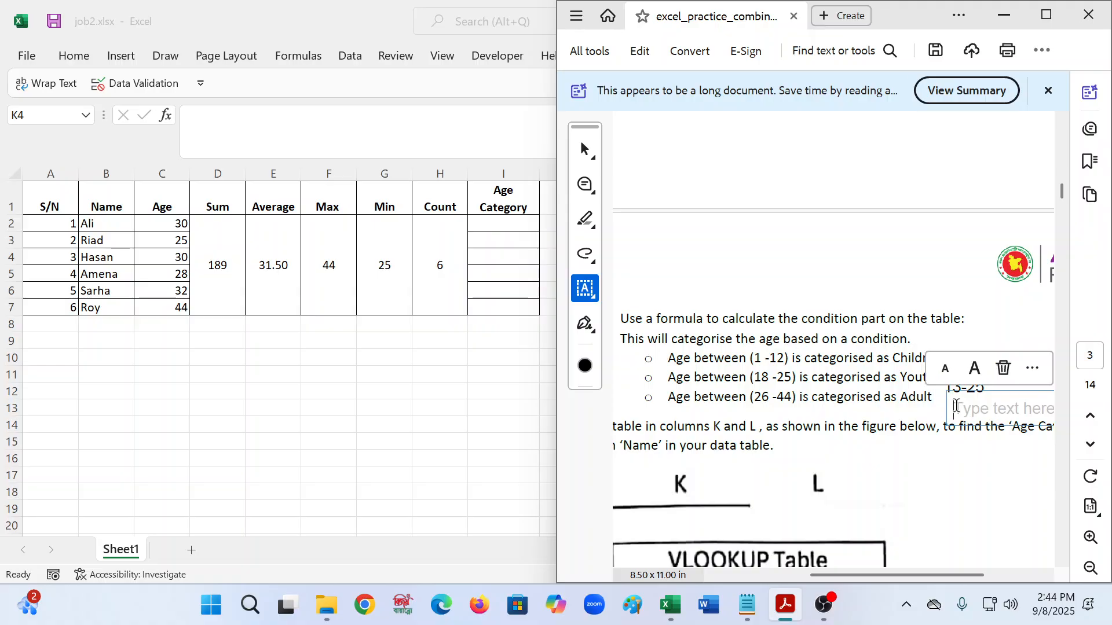
pyautogui.write('26')
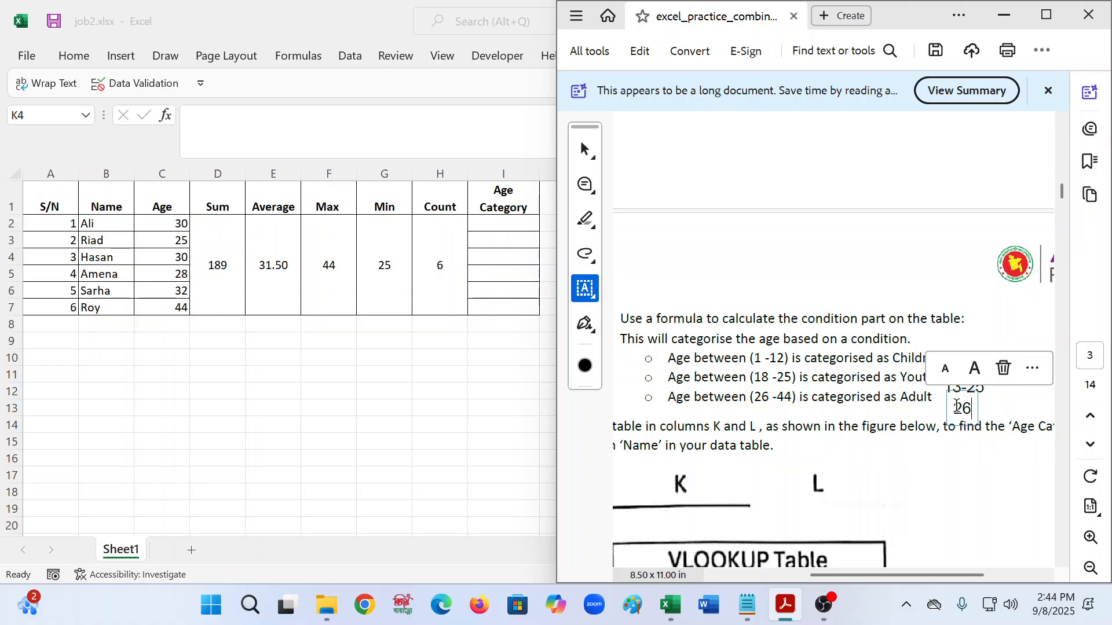
pyautogui.write('-44')
pyautogui.press('Escape')
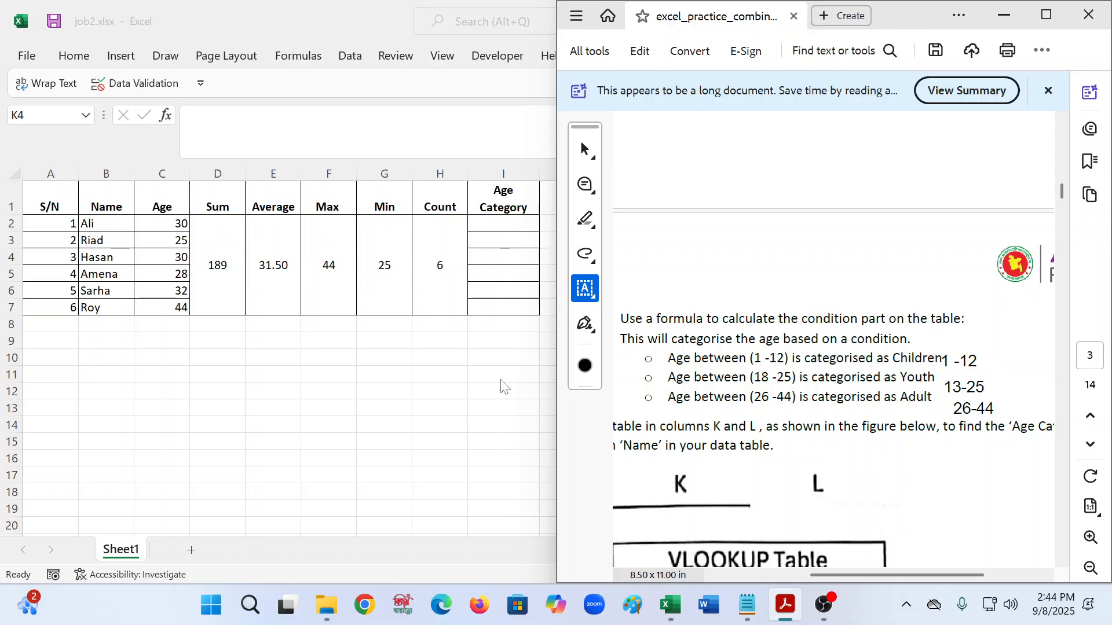
pyautogui.hotkey('alt', 'Tab')
# - In I2, type the formula start =if(C2<=12,"CHildren", for the Age Category test
pyautogui.click(497, 224)
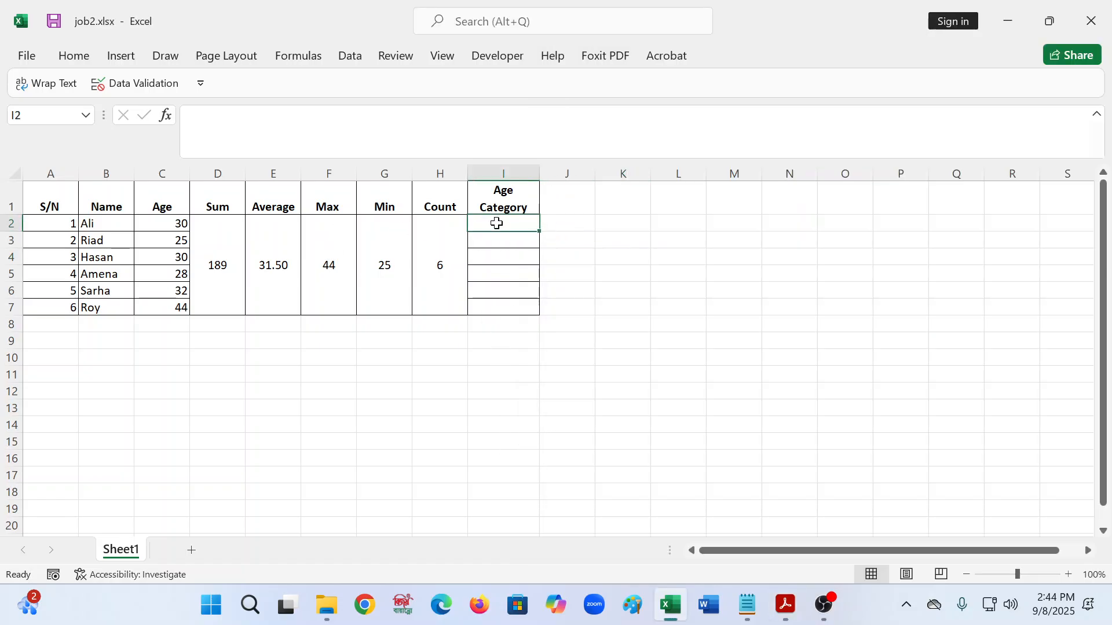
pyautogui.write('=i')
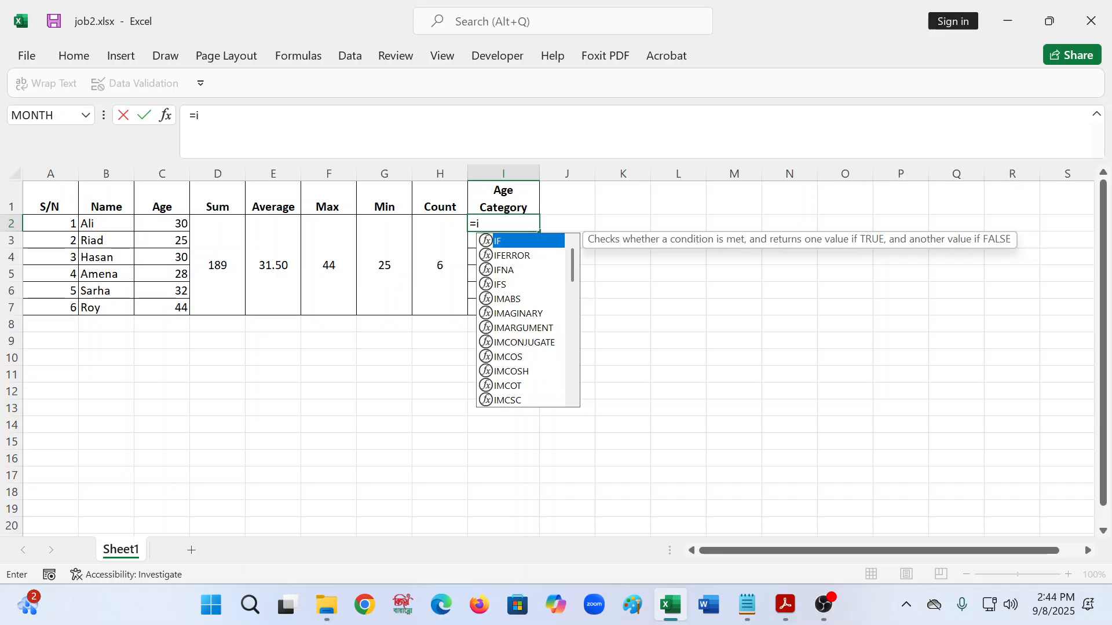
pyautogui.write('f(')
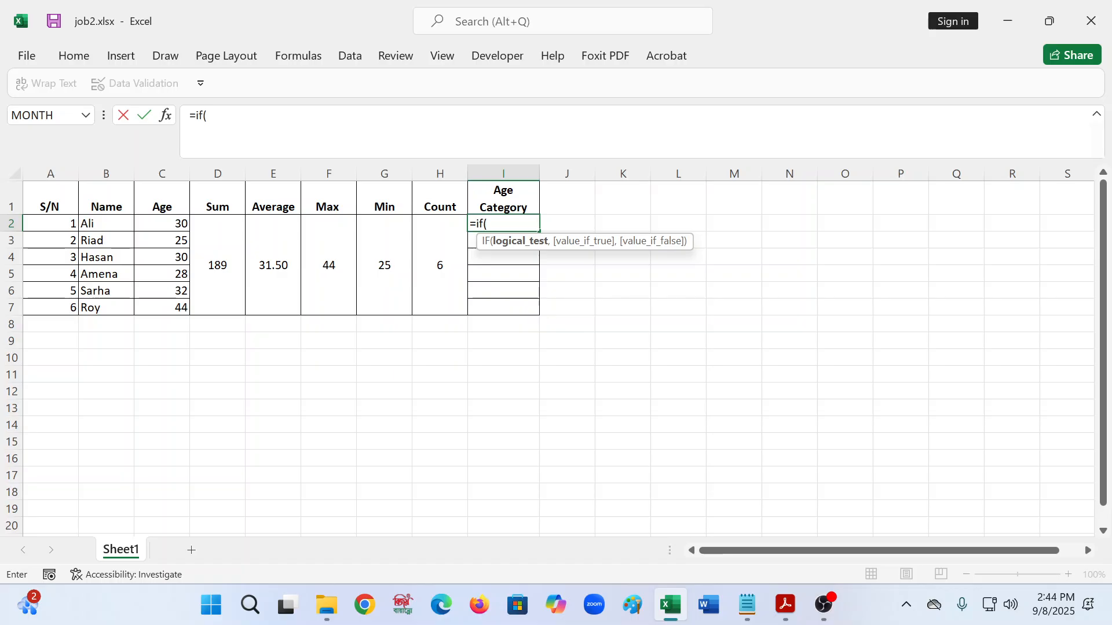
pyautogui.click(152, 227)
pyautogui.click(222, 116)
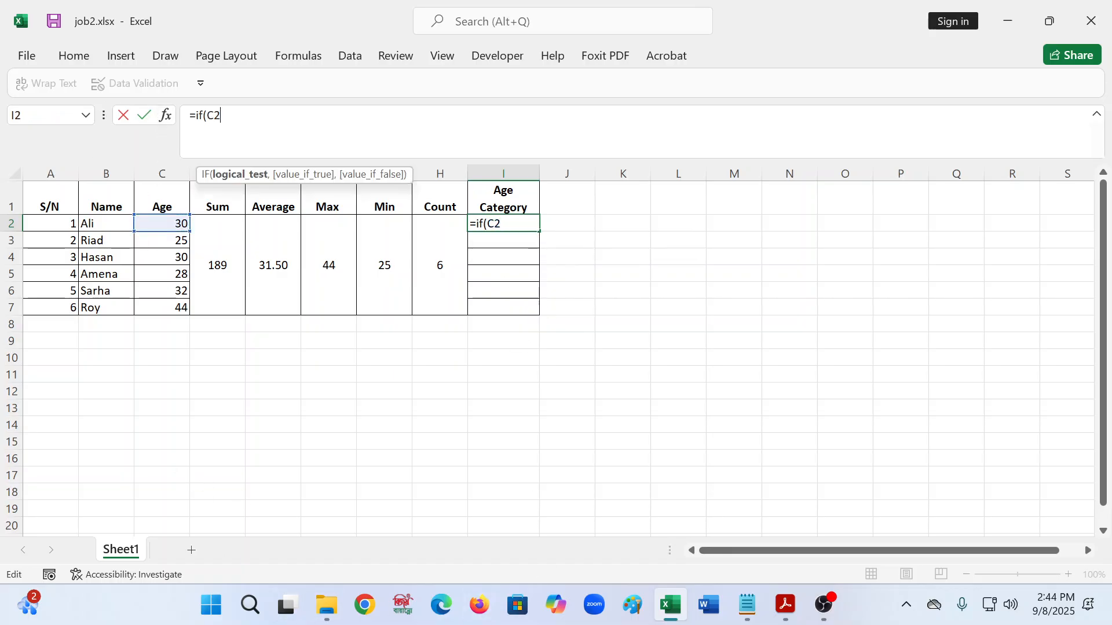
pyautogui.write('>=')
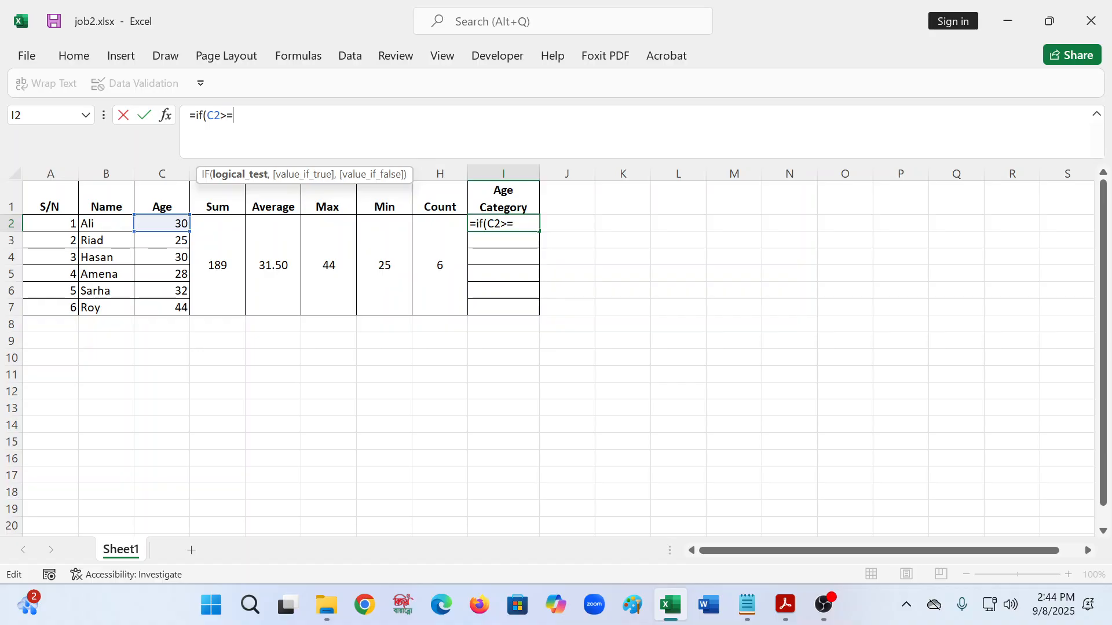
pyautogui.press('BackSpace')
pyautogui.write('<=')
pyautogui.write('12,')
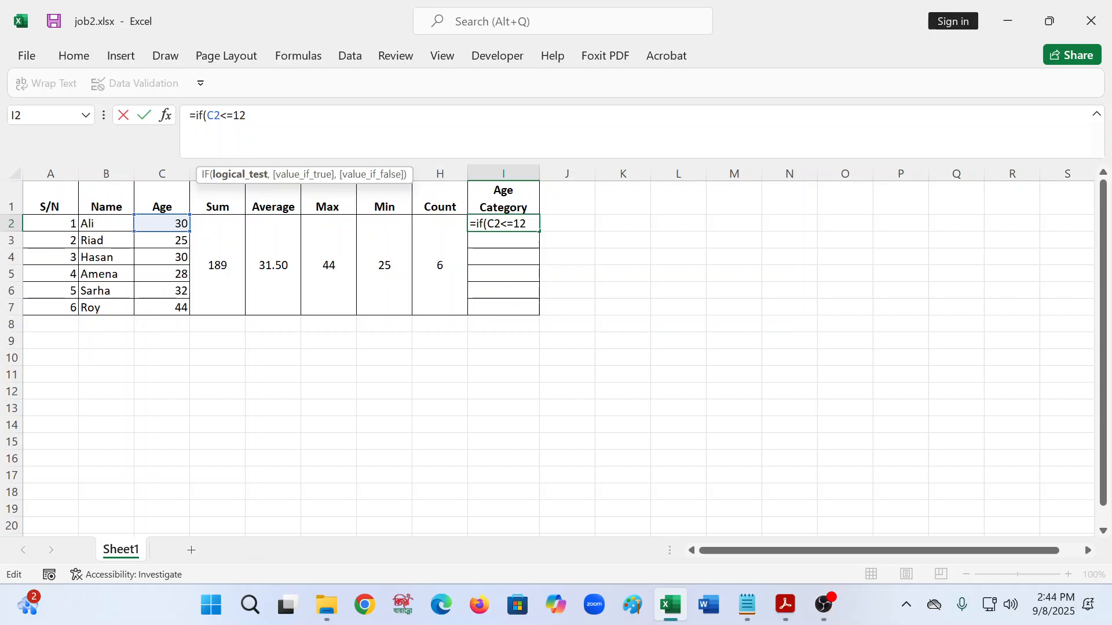
pyautogui.write('"CH')
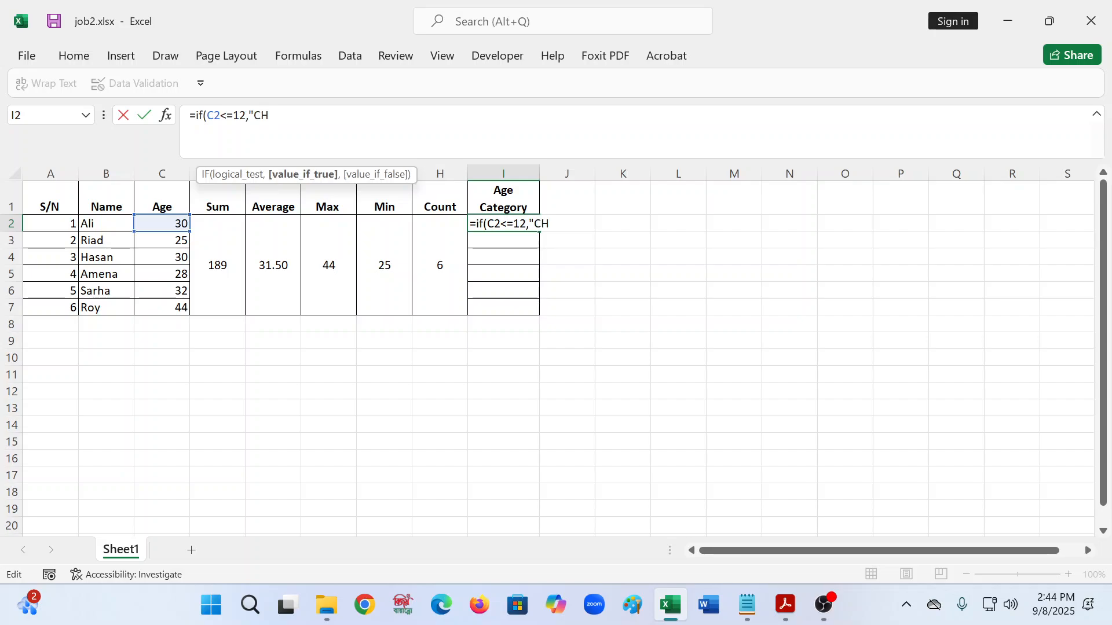
pyautogui.write('ildren",')
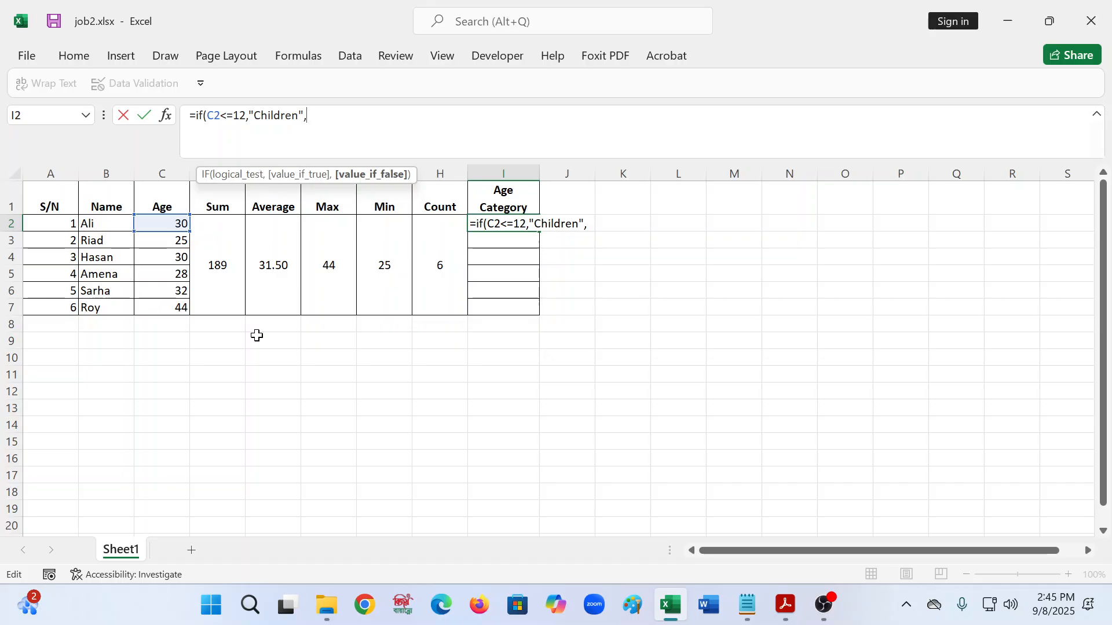
# - Open Windows Settings from search and set the display scale to 175%
pyautogui.click(251, 605)
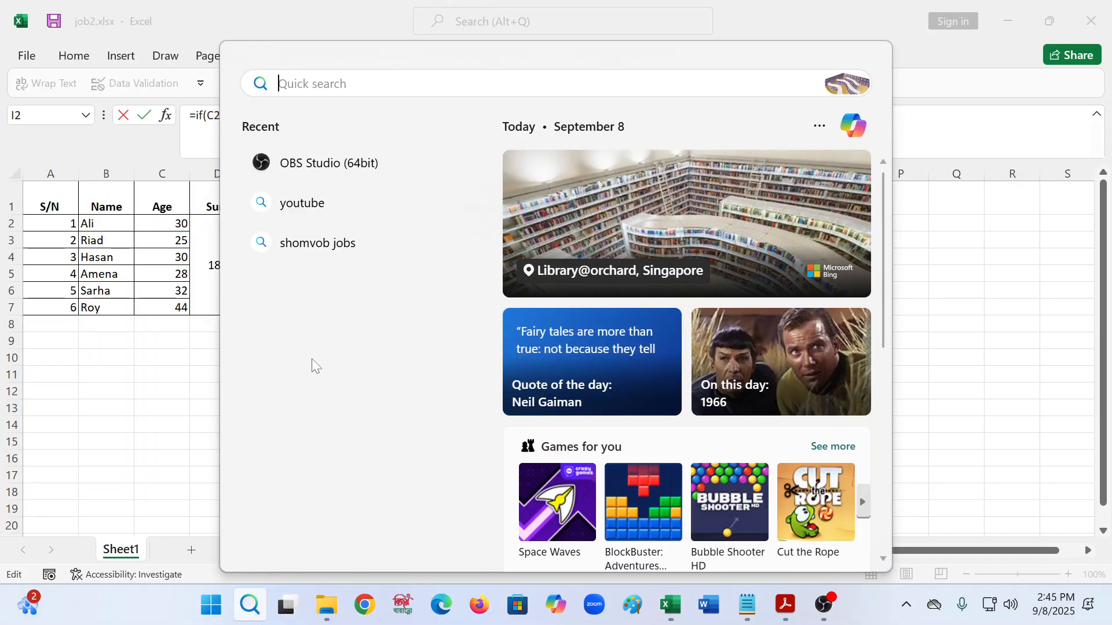
pyautogui.moveTo(324, 593)
pyautogui.write('settings')
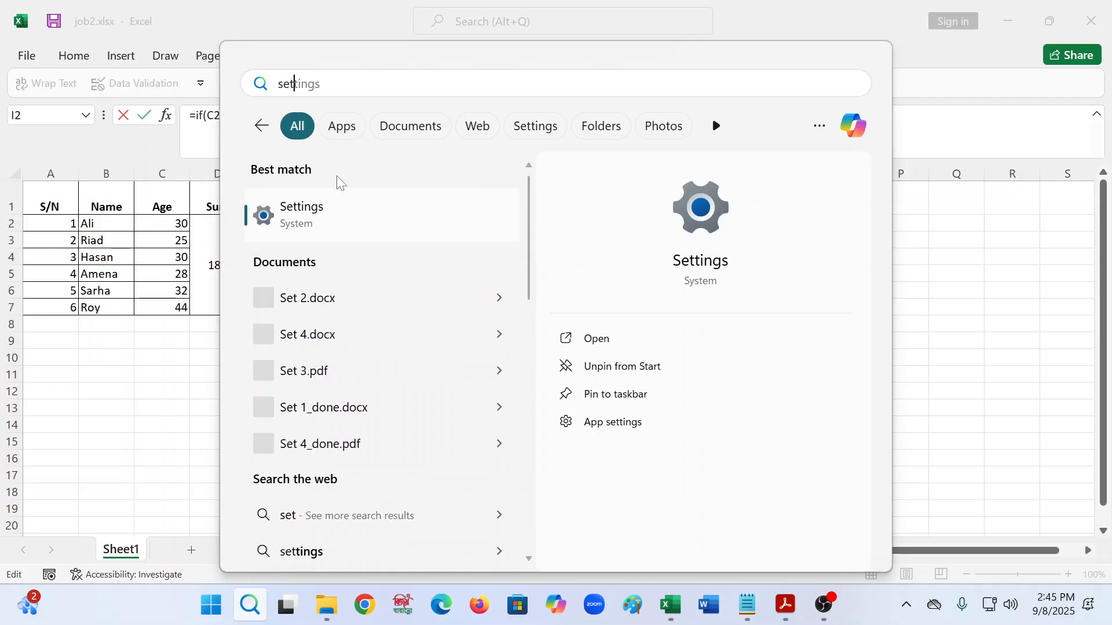
pyautogui.click(323, 232)
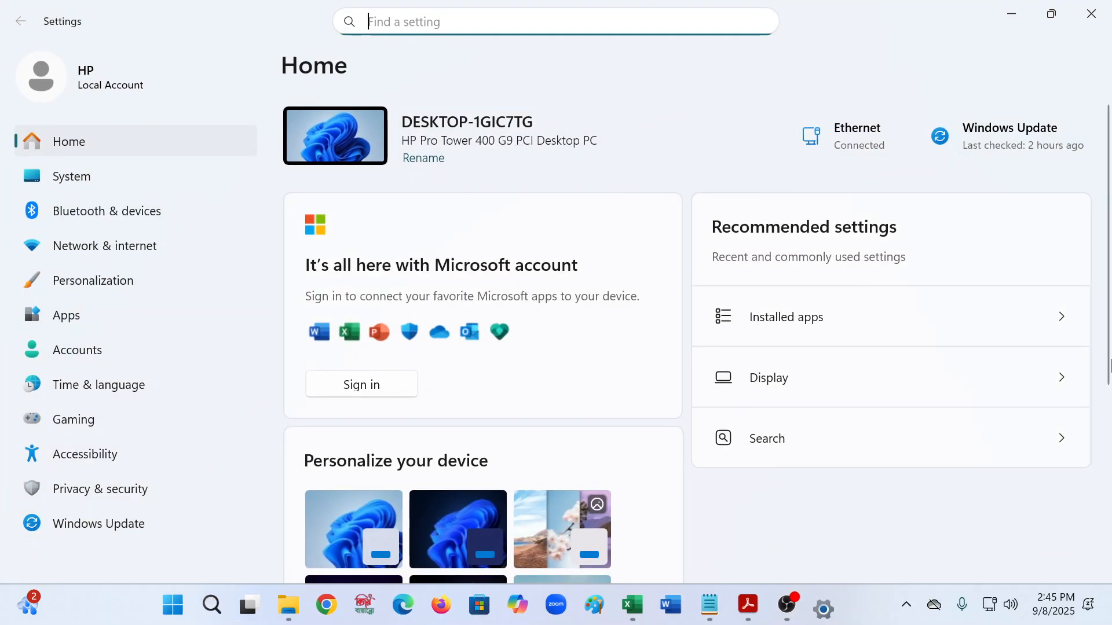
pyautogui.click(814, 381)
pyautogui.click(1007, 395)
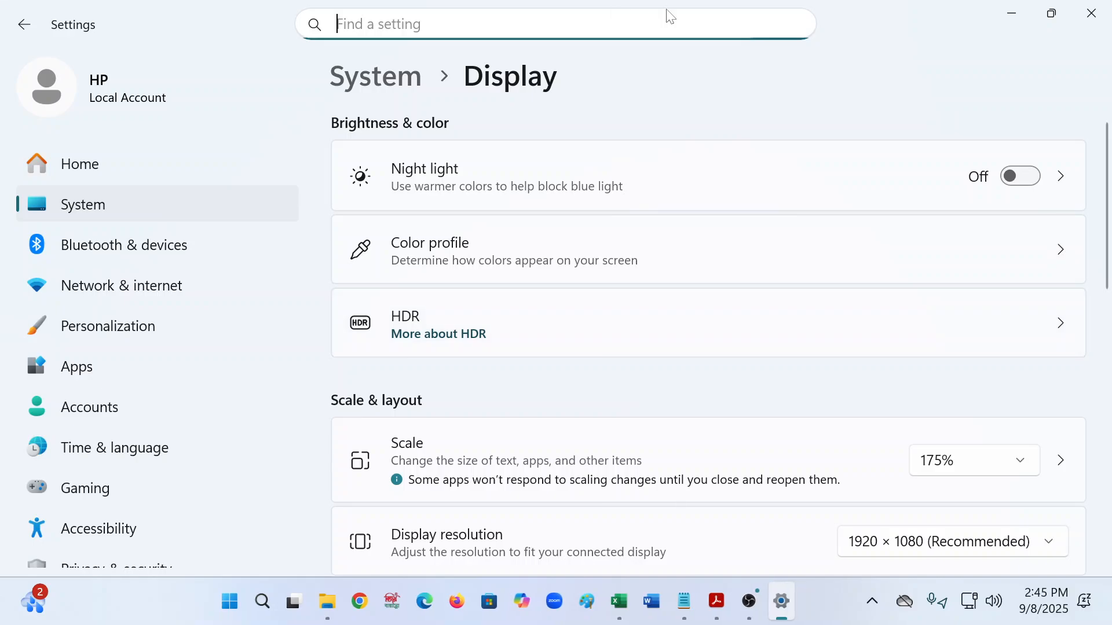
pyautogui.click(1012, 16)
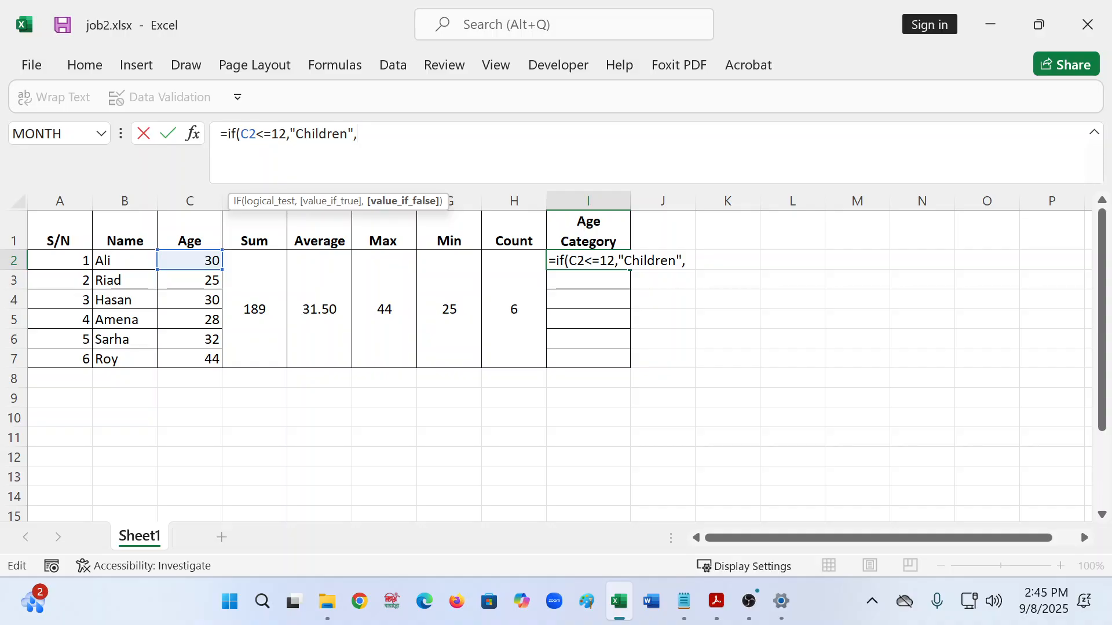
# - Close the I2 formula with a "youth" false branch, enter it, and reopen I2 for editing
pyautogui.write('","youth")')
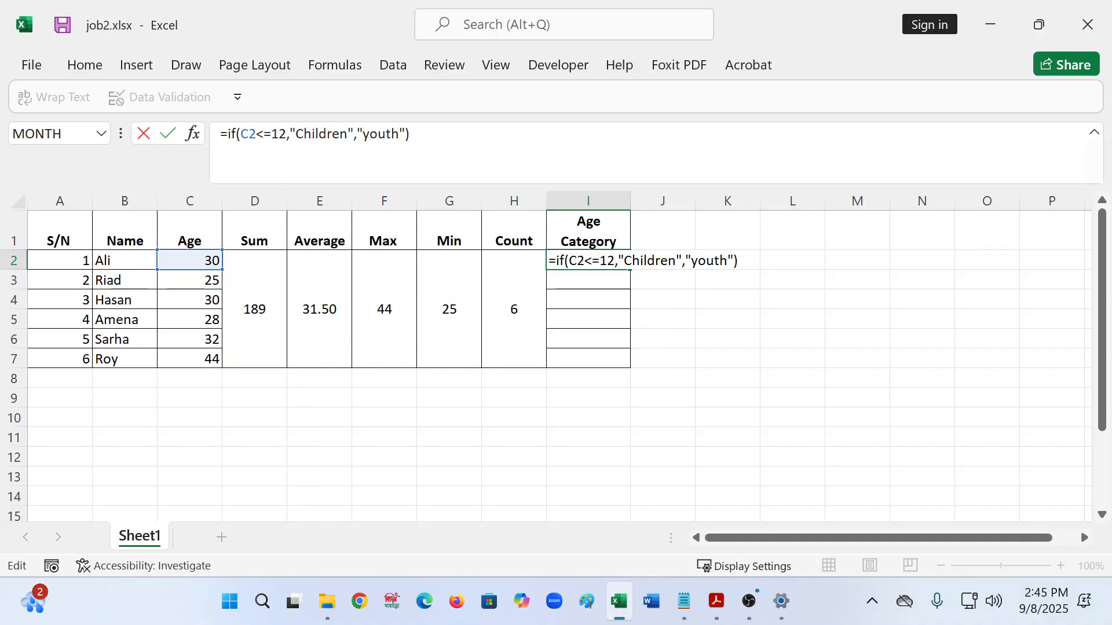
pyautogui.press('Return')
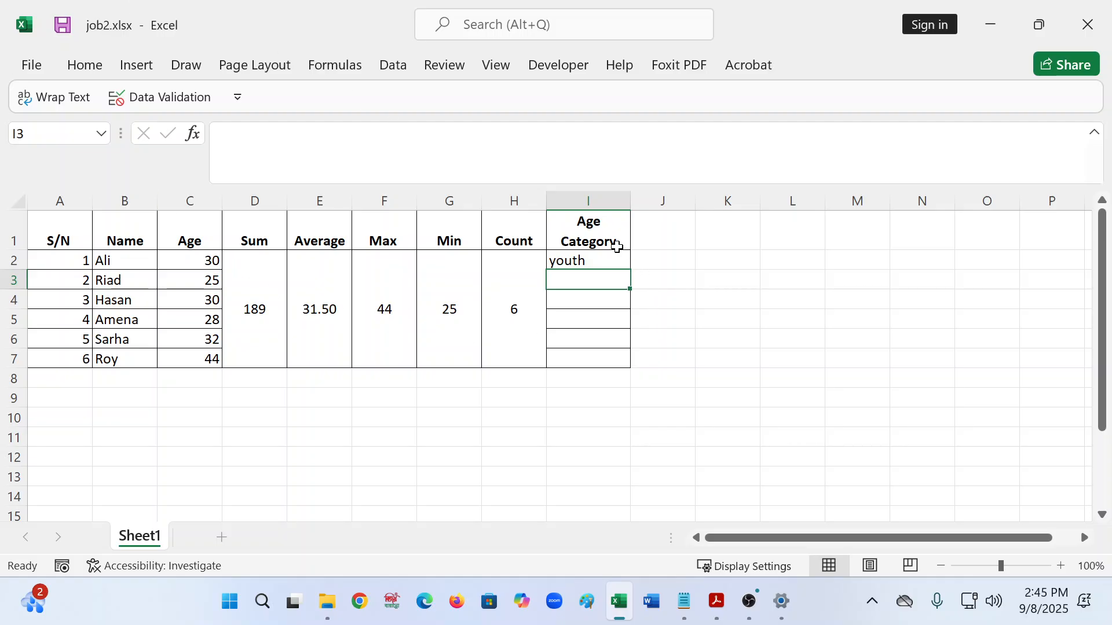
pyautogui.click(613, 242)
pyautogui.click(598, 262)
pyautogui.click(413, 135)
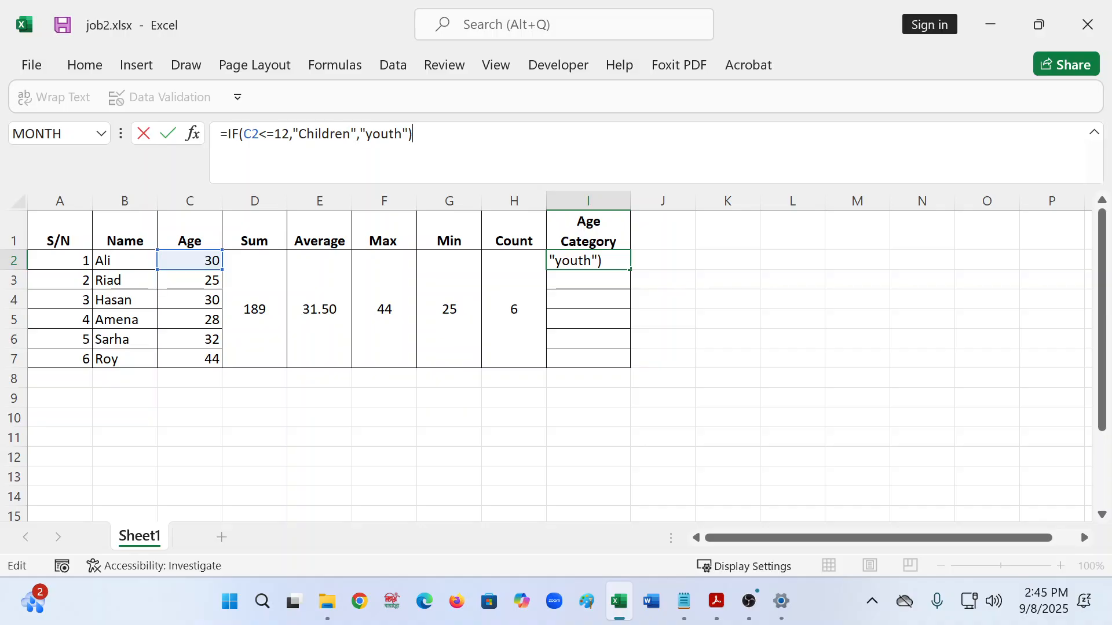
# - Replace "youth" in I2 with a nested if(C2<=25,"Youth", and begin a third if(c2<=44, test
pyautogui.press('BackSpace')
pyautogui.press('BackSpace')
pyautogui.press('BackSpace')
pyautogui.press('BackSpace')
pyautogui.press('BackSpace')
pyautogui.press('BackSpace')
pyautogui.press('BackSpace')
pyautogui.press('BackSpace')
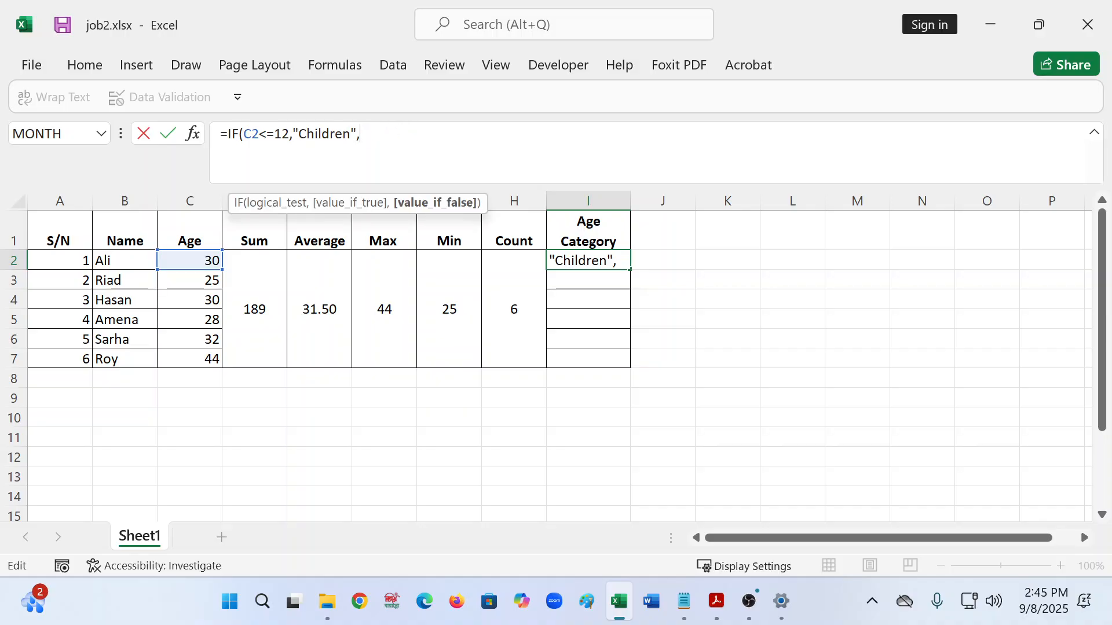
pyautogui.write('if')
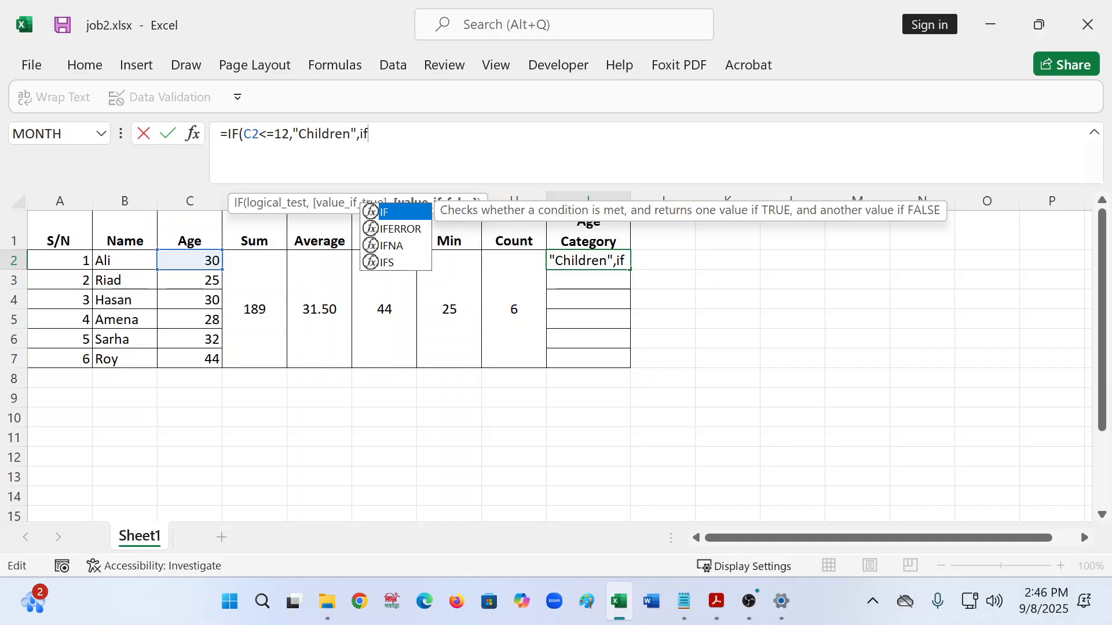
pyautogui.write('(')
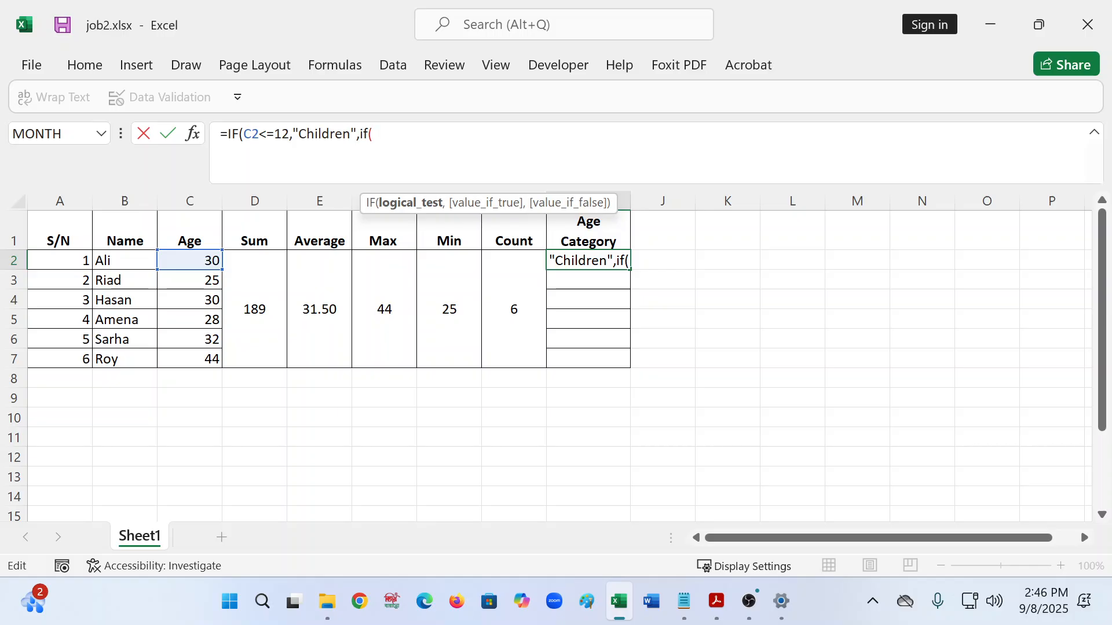
pyautogui.click(196, 258)
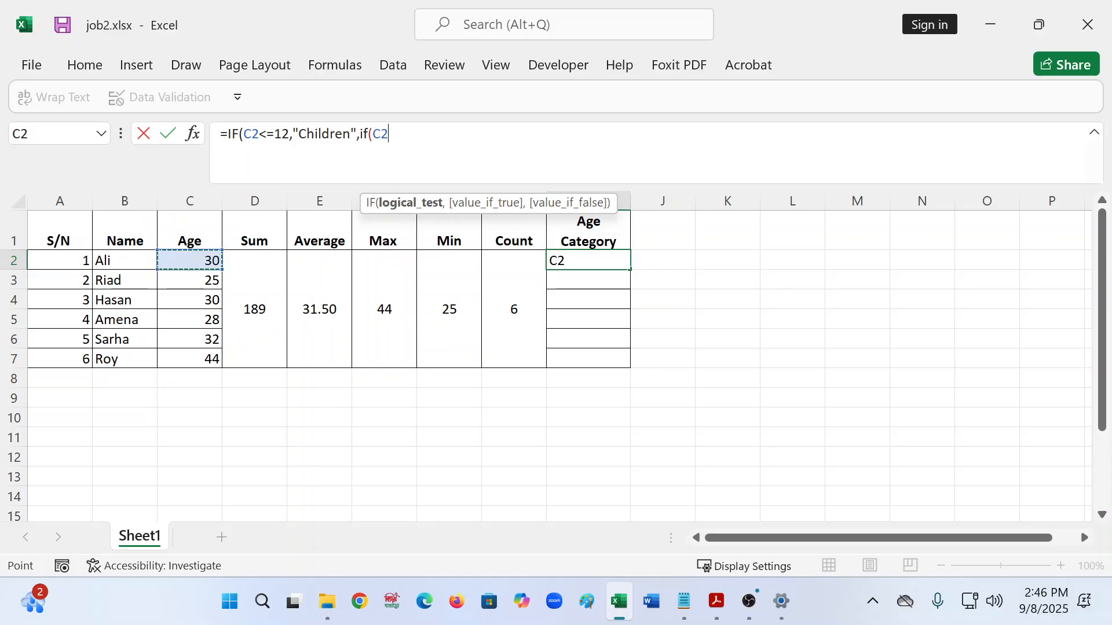
pyautogui.write('<=')
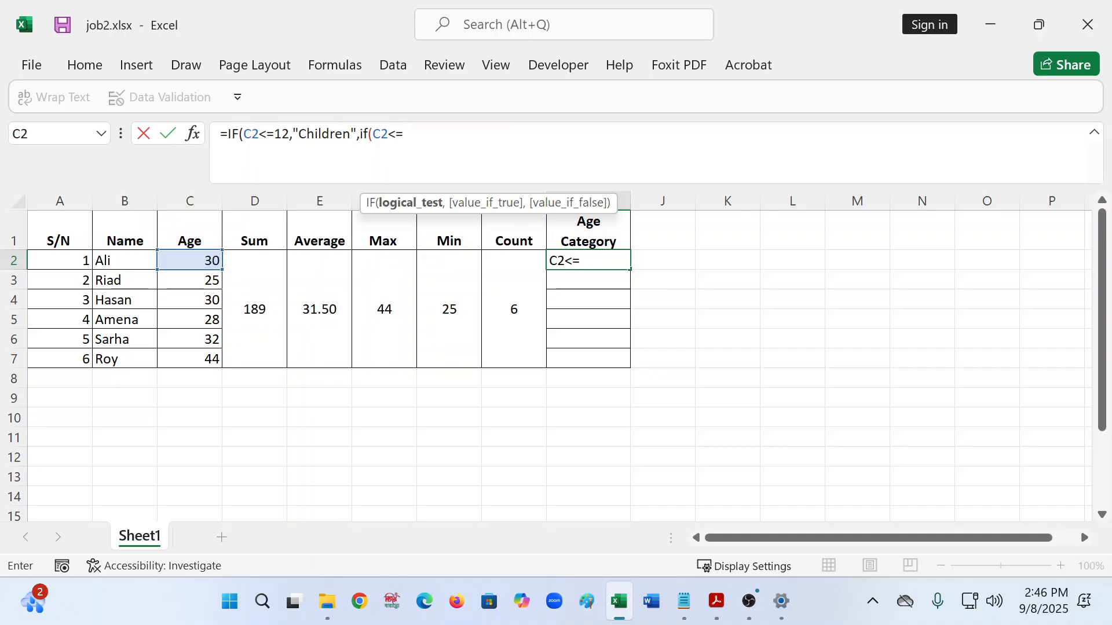
pyautogui.write('25,"')
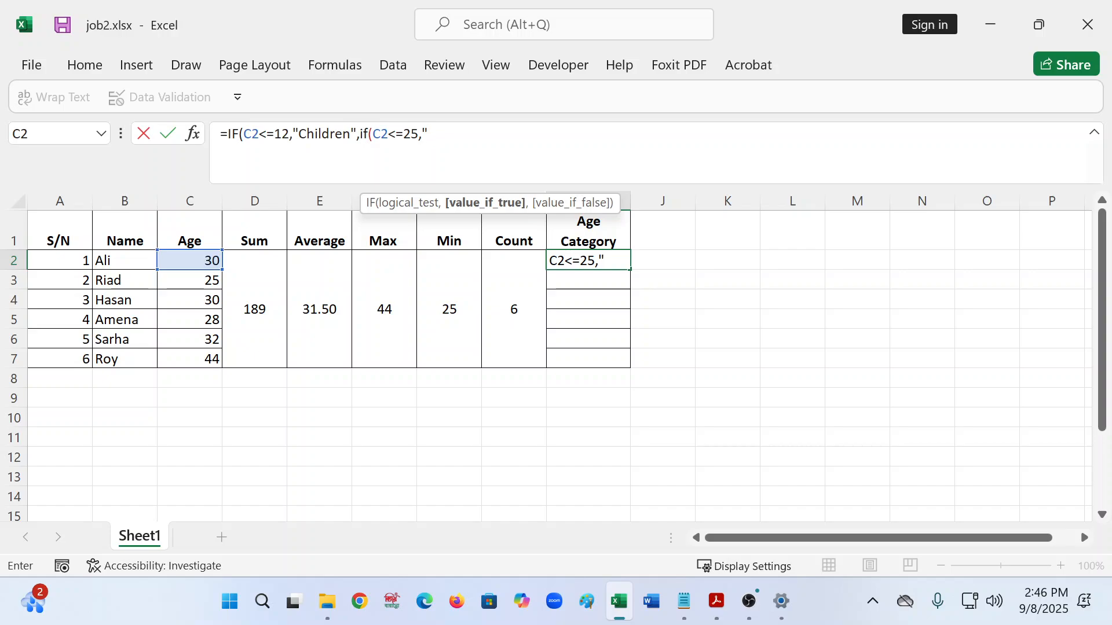
pyautogui.write('Youth"')
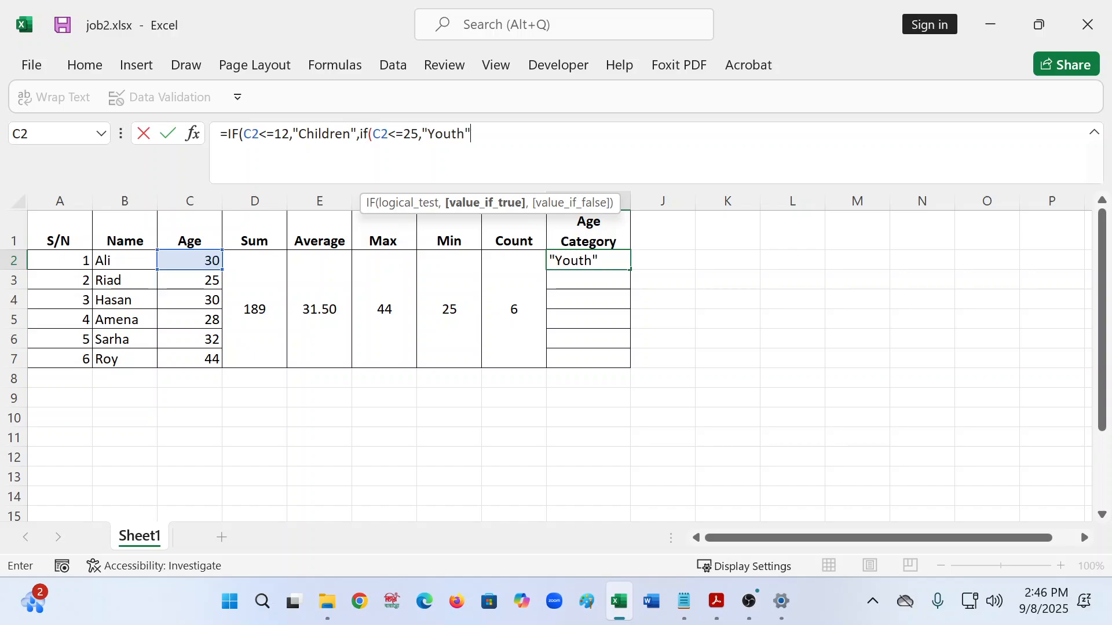
pyautogui.write(',')
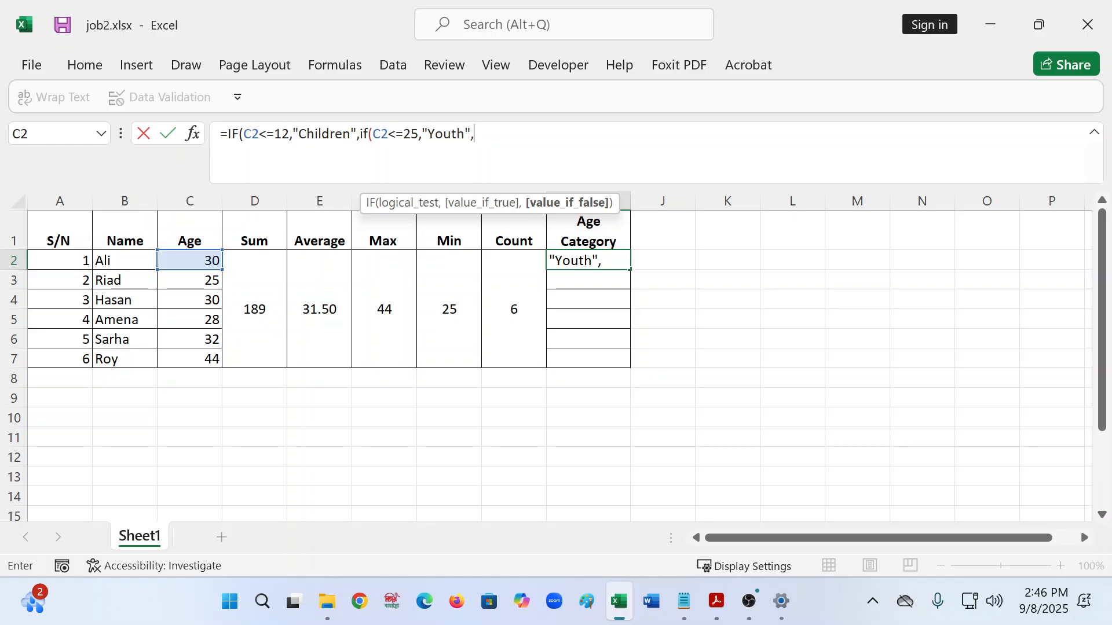
pyautogui.write('i')
pyautogui.press('BackSpace')
pyautogui.write('if')
pyautogui.press('BackSpace')
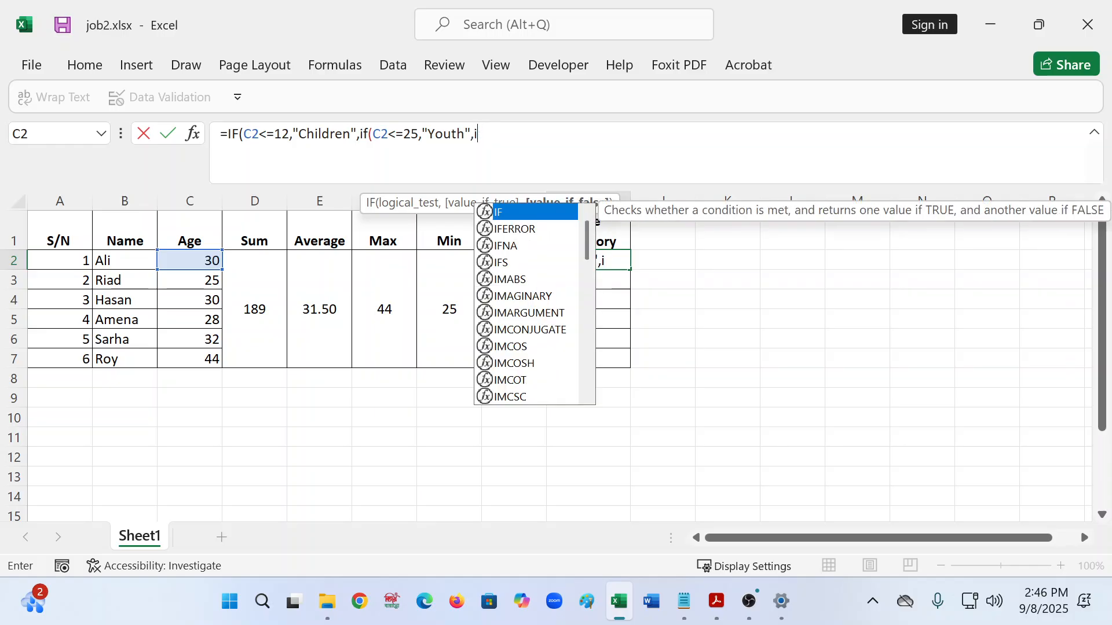
pyautogui.press('BackSpace')
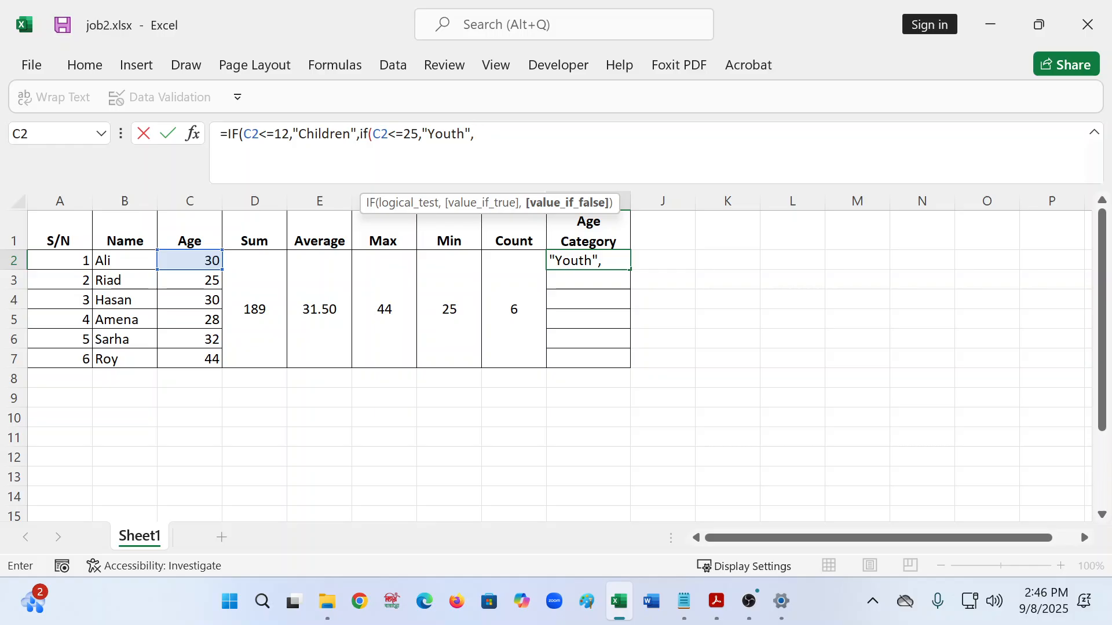
pyautogui.write('if')
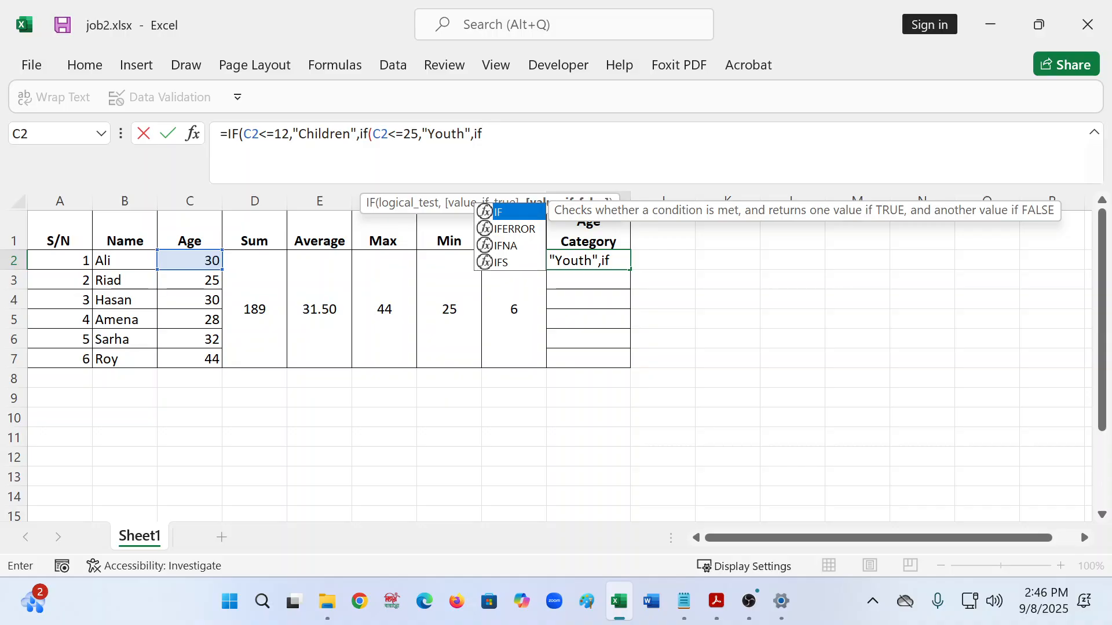
pyautogui.write('(c')
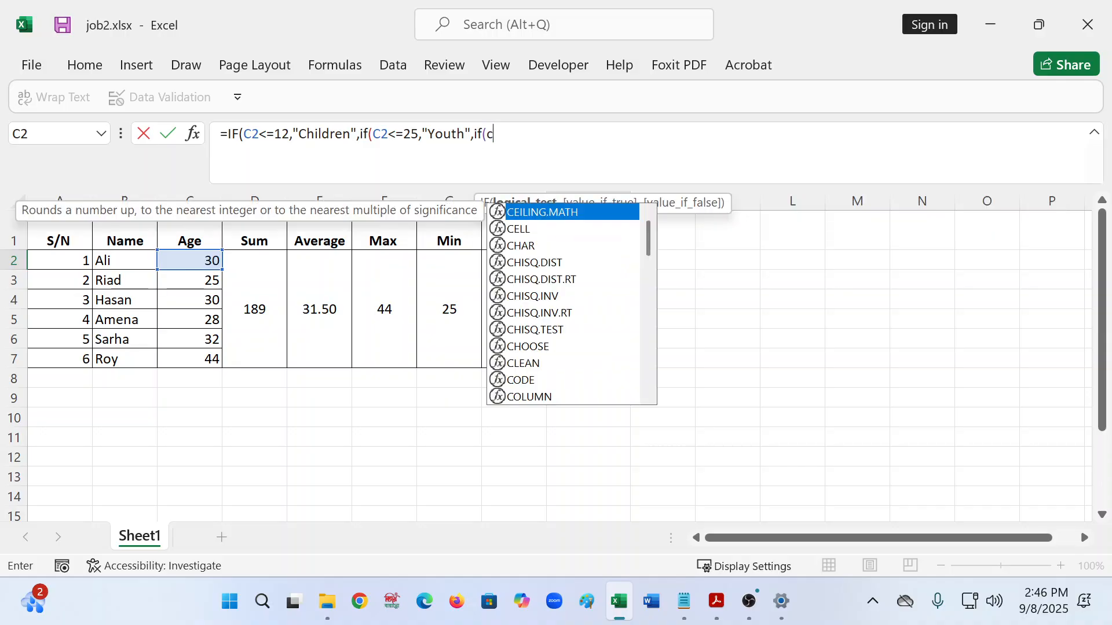
pyautogui.write('2<')
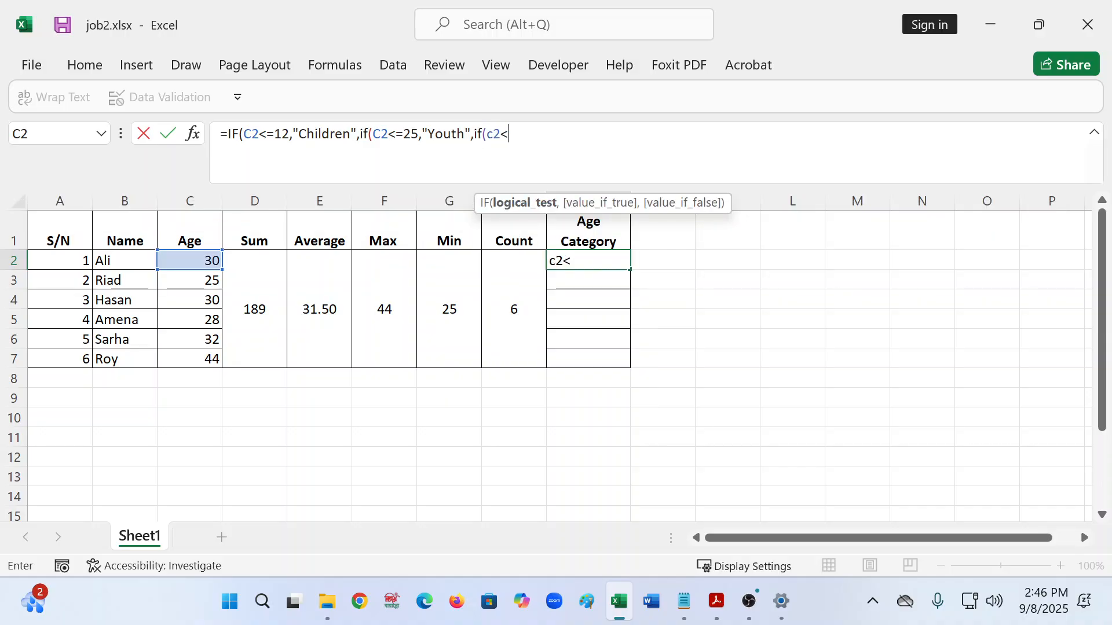
pyautogui.write('=44,')
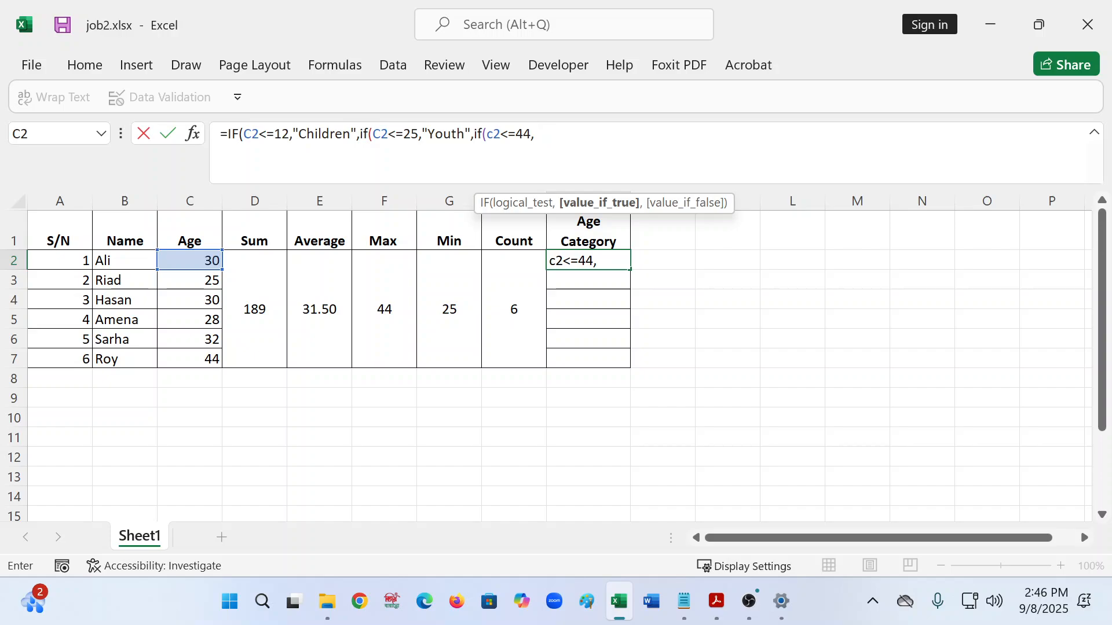
pyautogui.write(' "')
# - Drop the third test and enter =IF(C2<=12,"Children",IF(C2<=25,"Youth","adult")) in I2
pyautogui.write('ult"')
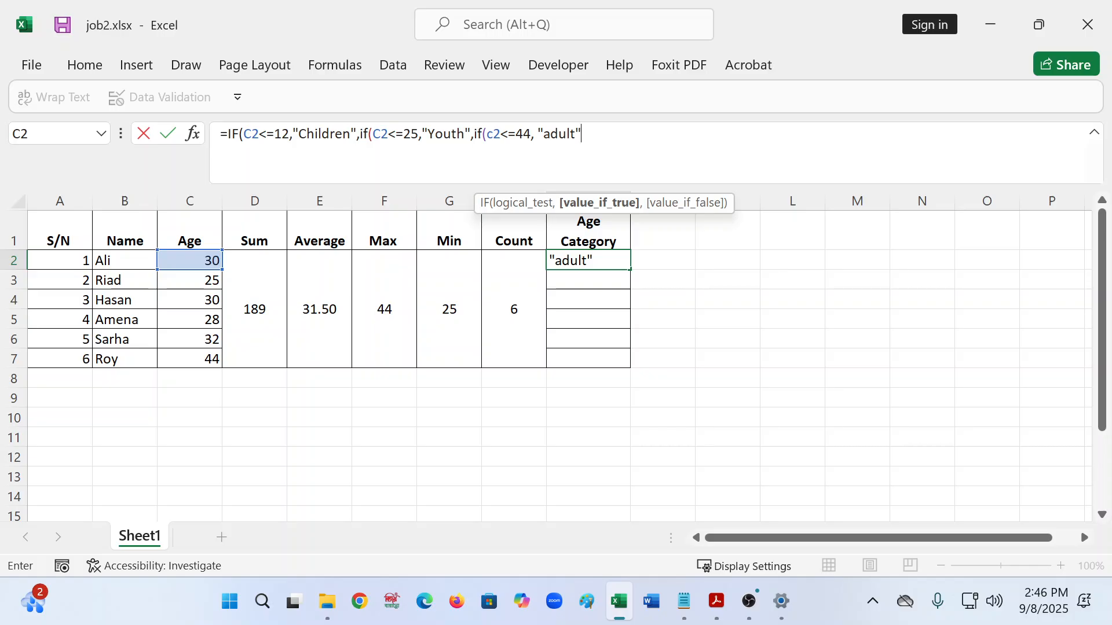
pyautogui.write(',')
pyautogui.press('BackSpace')
pyautogui.press('BackSpace')
pyautogui.press('BackSpace')
pyautogui.press('BackSpace')
pyautogui.press('BackSpace')
pyautogui.press('BackSpace')
pyautogui.press('BackSpace')
pyautogui.press('BackSpace')
pyautogui.press('BackSpace')
pyautogui.press('BackSpace')
pyautogui.press('BackSpace')
pyautogui.press('BackSpace')
pyautogui.press('BackSpace')
pyautogui.press('BackSpace')
pyautogui.press('BackSpace')
pyautogui.press('BackSpace')
pyautogui.press('BackSpace')
pyautogui.press('BackSpace')
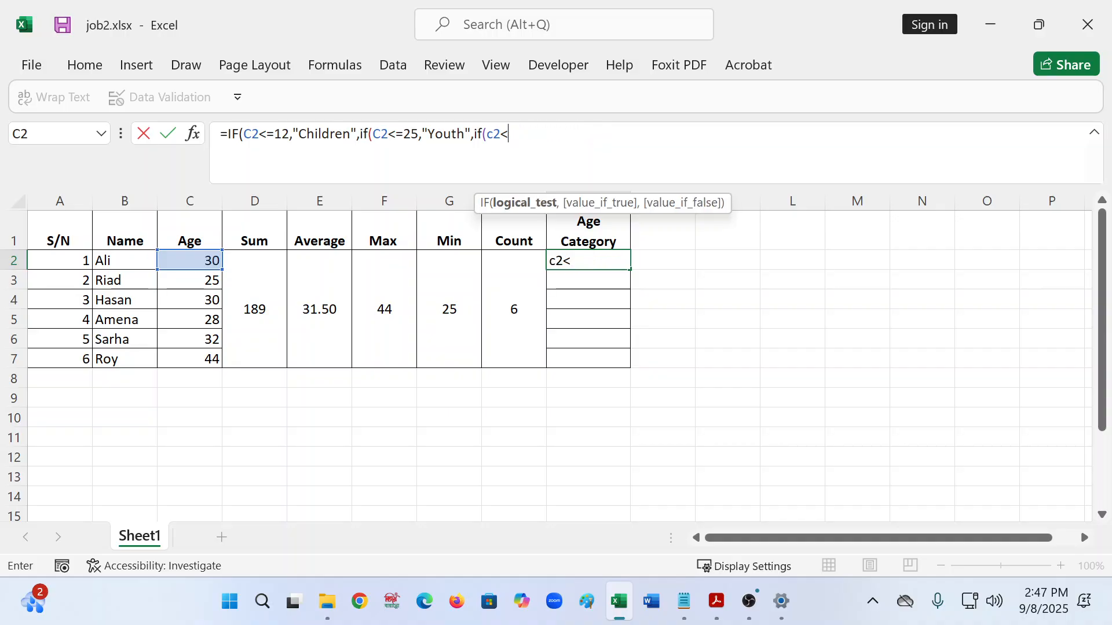
pyautogui.press('BackSpace')
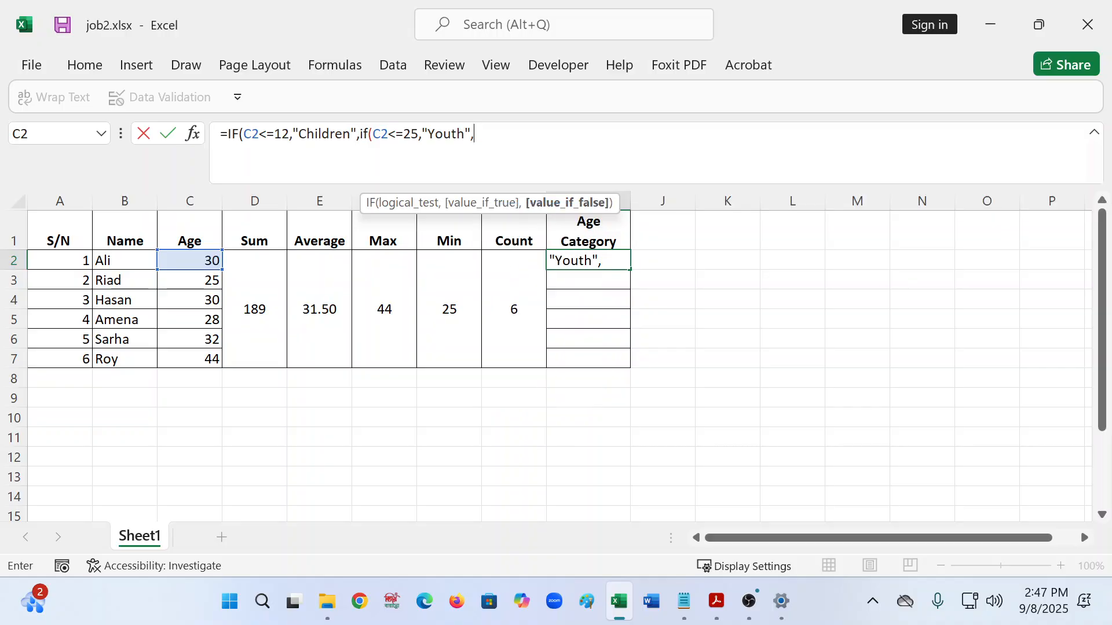
pyautogui.write('"adult"')
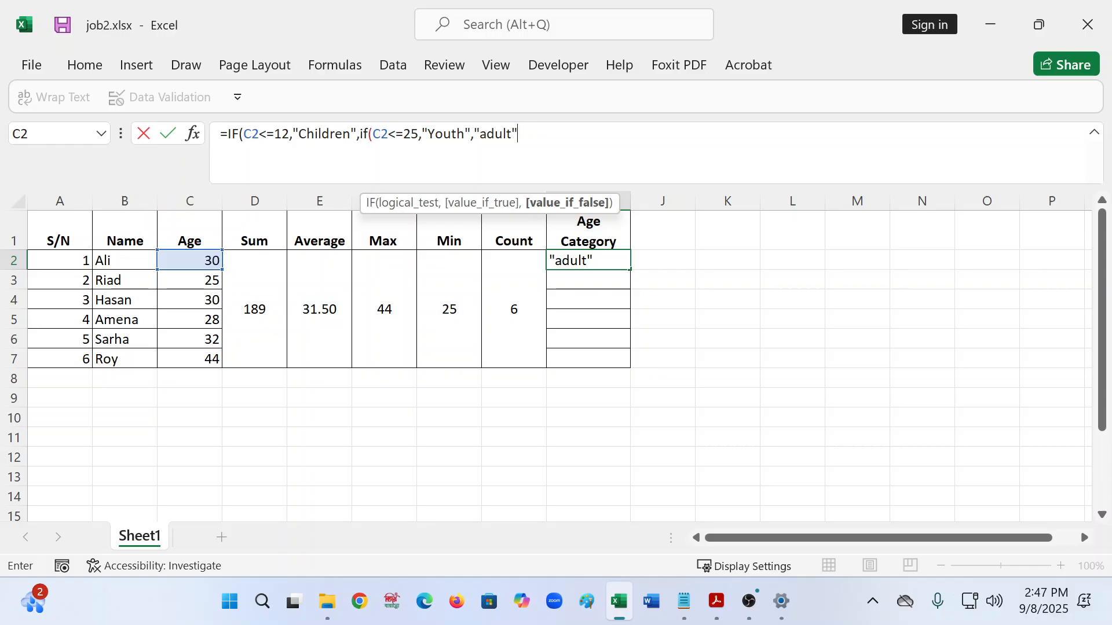
pyautogui.write('))')
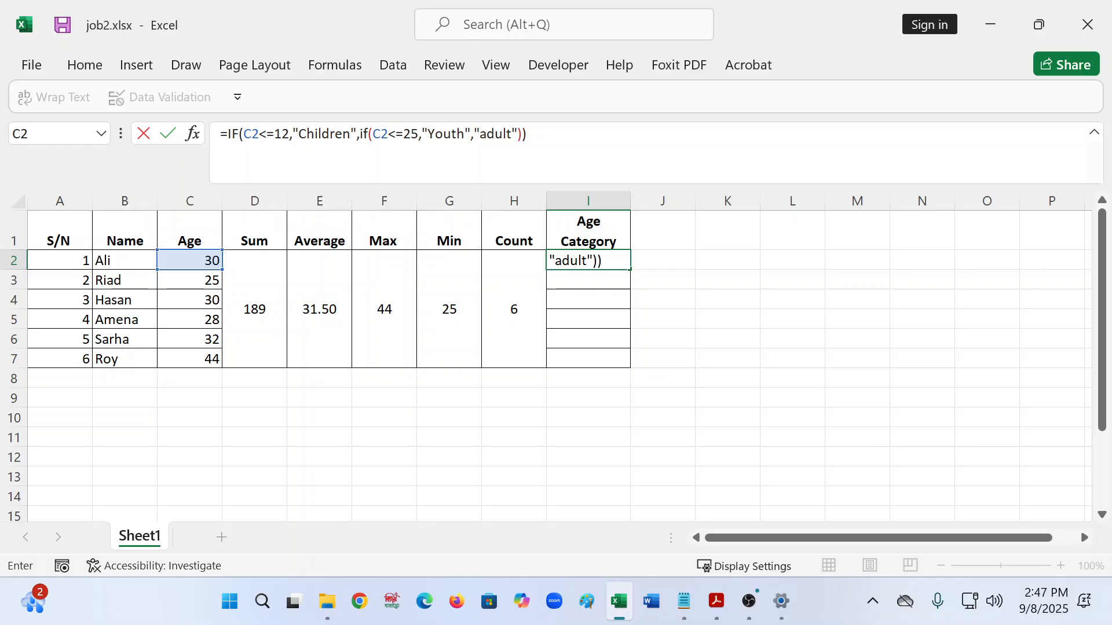
pyautogui.press('Return')
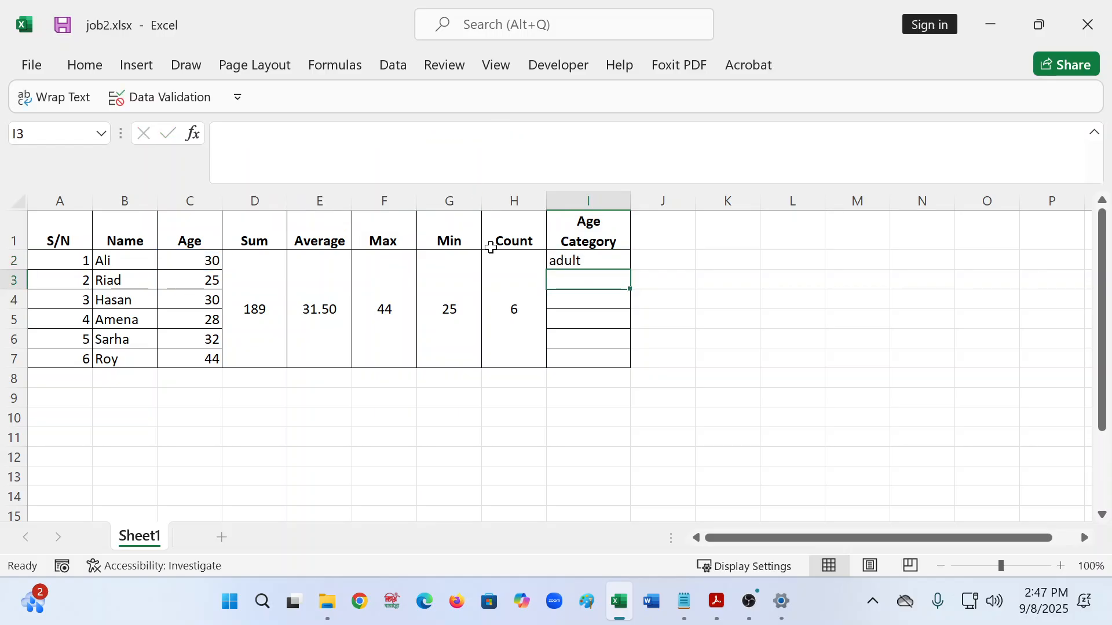
# - Fill the category formula down to I7 and change C6's age from 32 to 5, giving Children
pyautogui.click(603, 260)
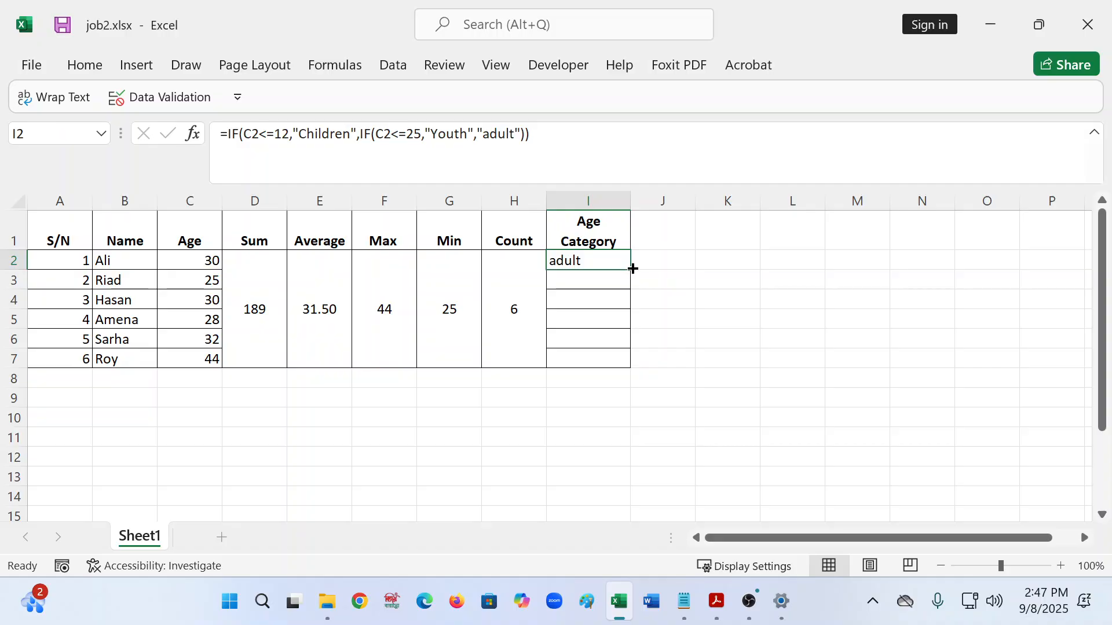
pyautogui.moveTo(630, 270); pyautogui.dragTo(631, 363)
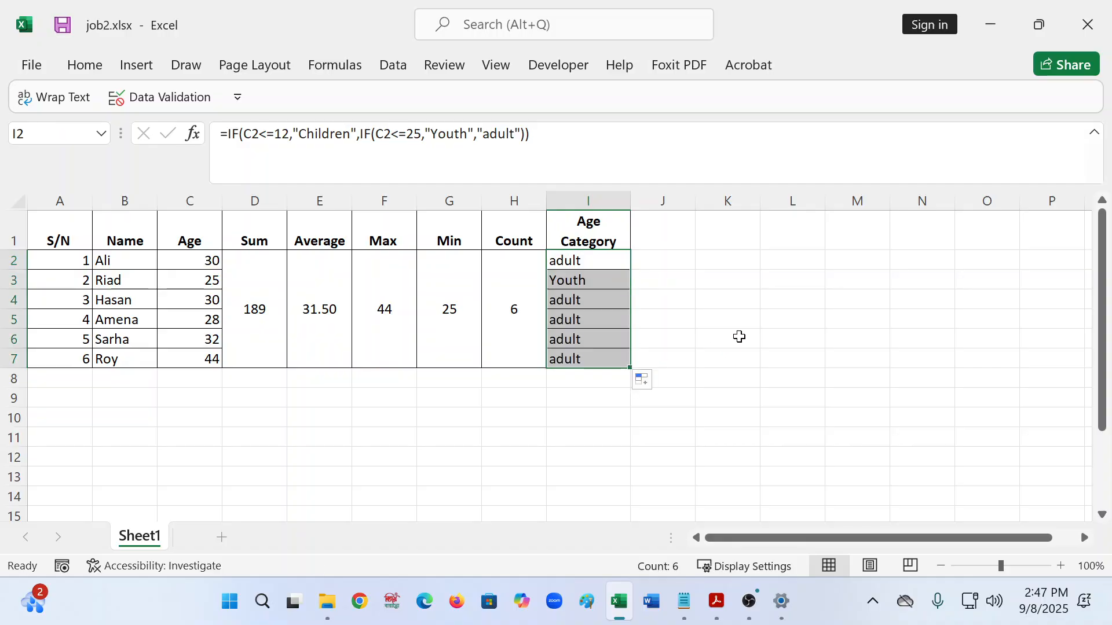
pyautogui.click(176, 337)
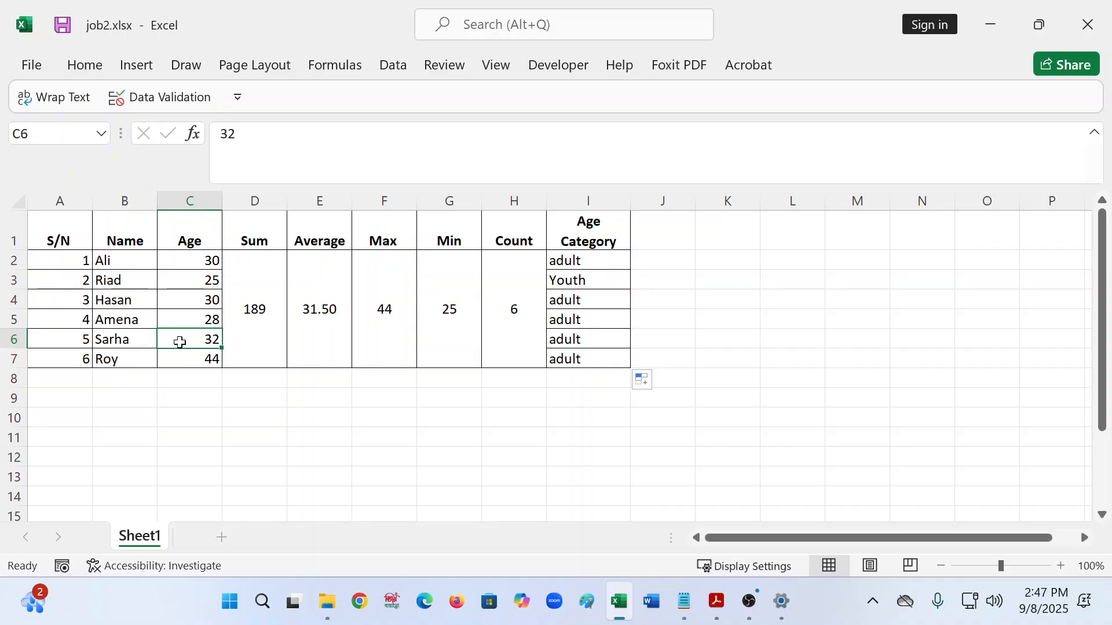
pyautogui.write('5')
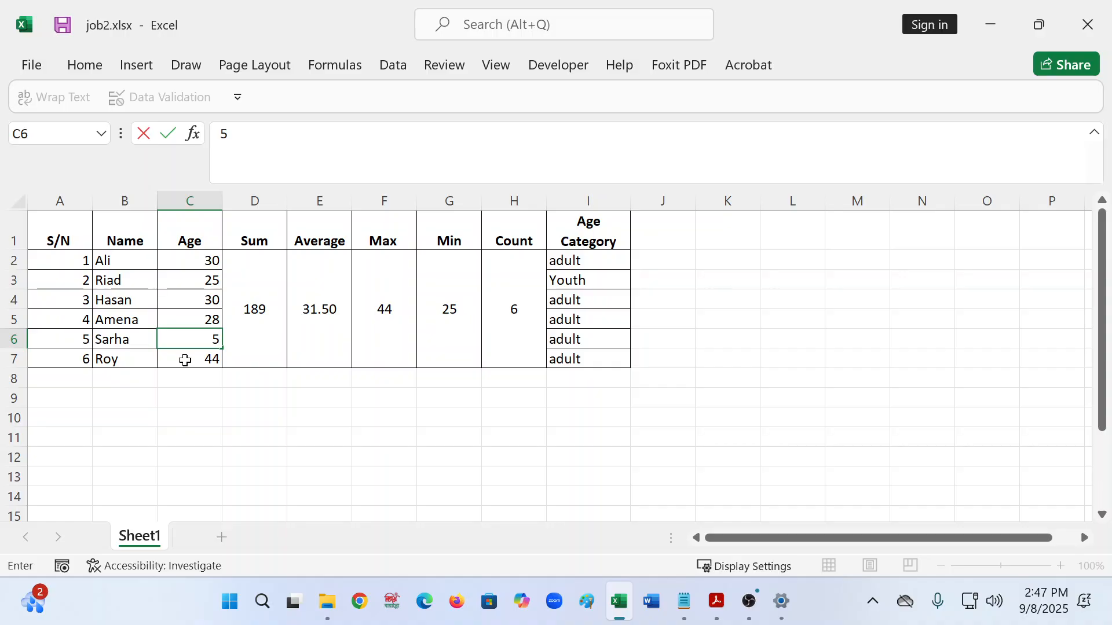
pyautogui.click(368, 442)
pyautogui.click(591, 321)
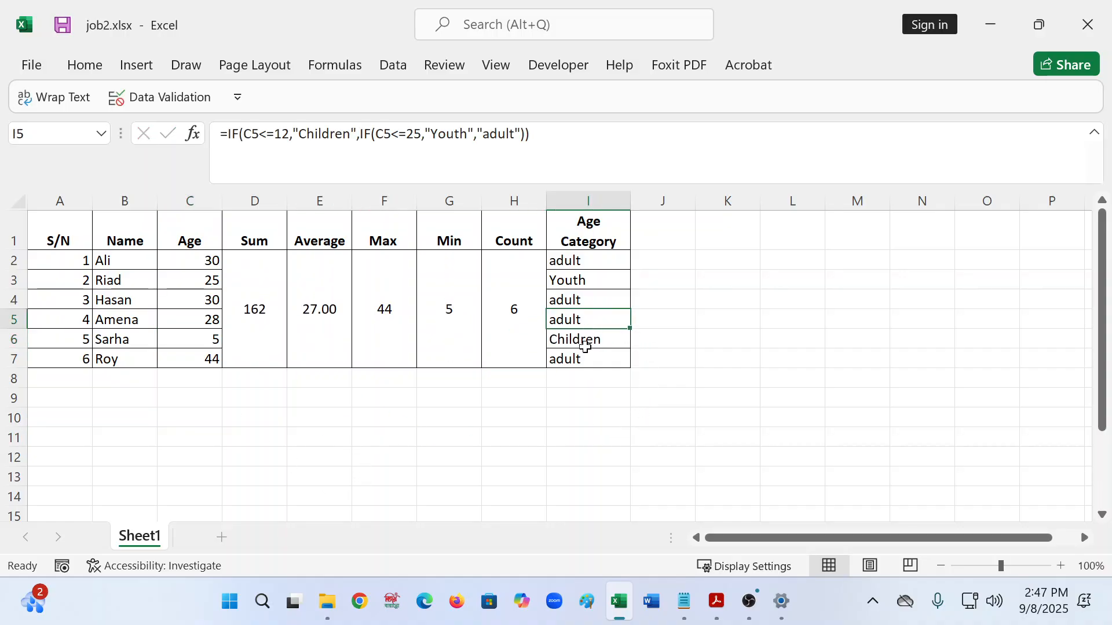
pyautogui.click(586, 357)
pyautogui.click(584, 336)
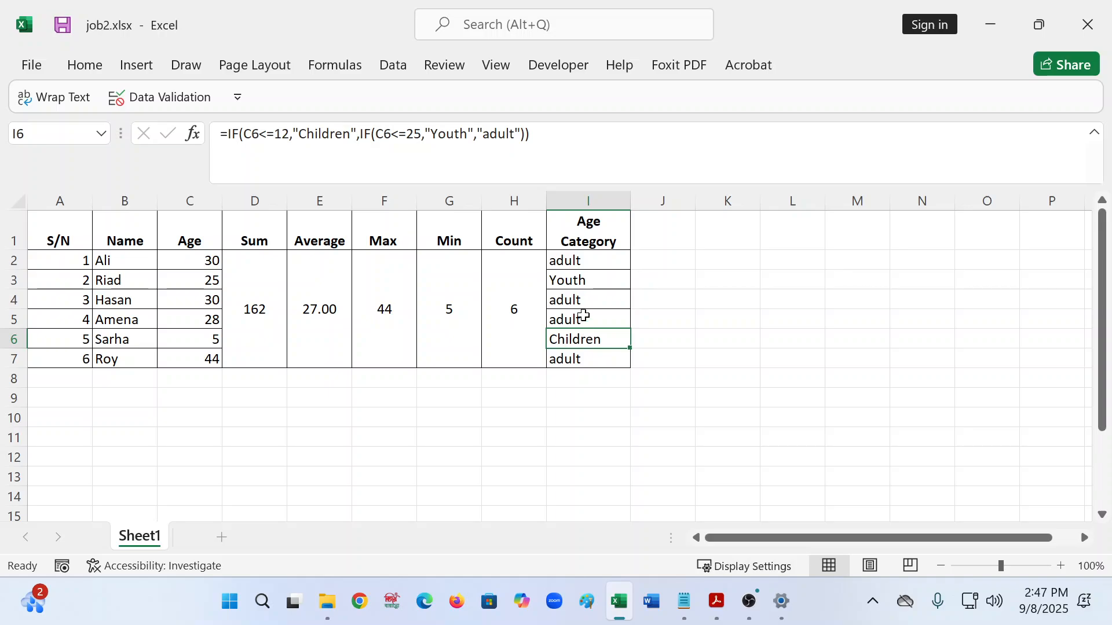
# - Scroll the exercise PDF to review the full age-range bullet list
pyautogui.click(717, 602)
pyautogui.hscroll(5, 719, 376)
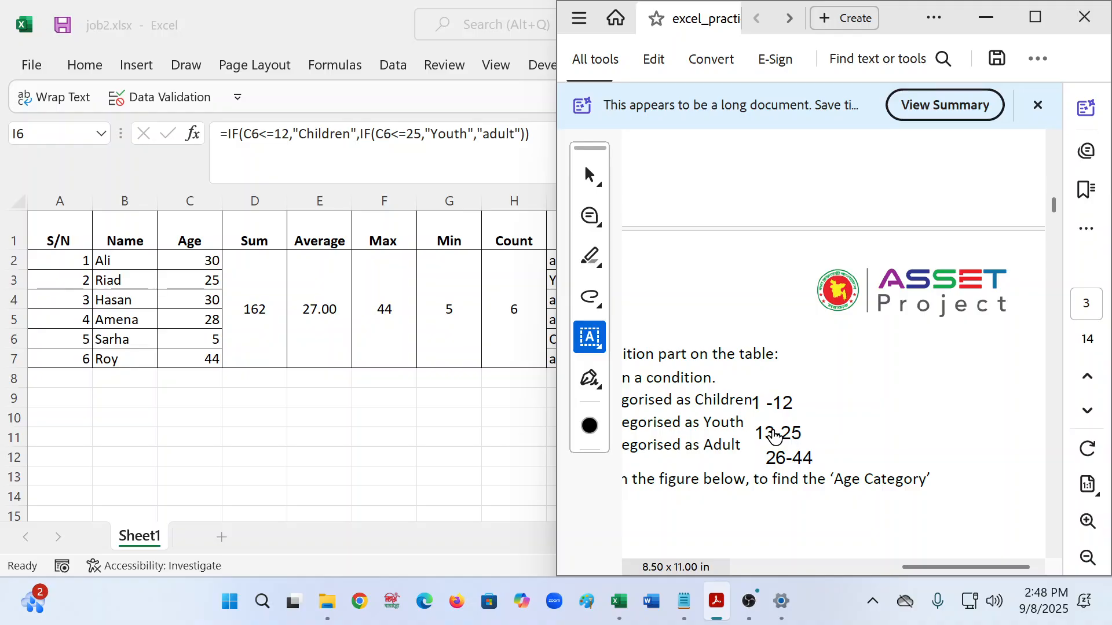
pyautogui.click(845, 572)
pyautogui.moveTo(845, 572); pyautogui.dragTo(912, 570)
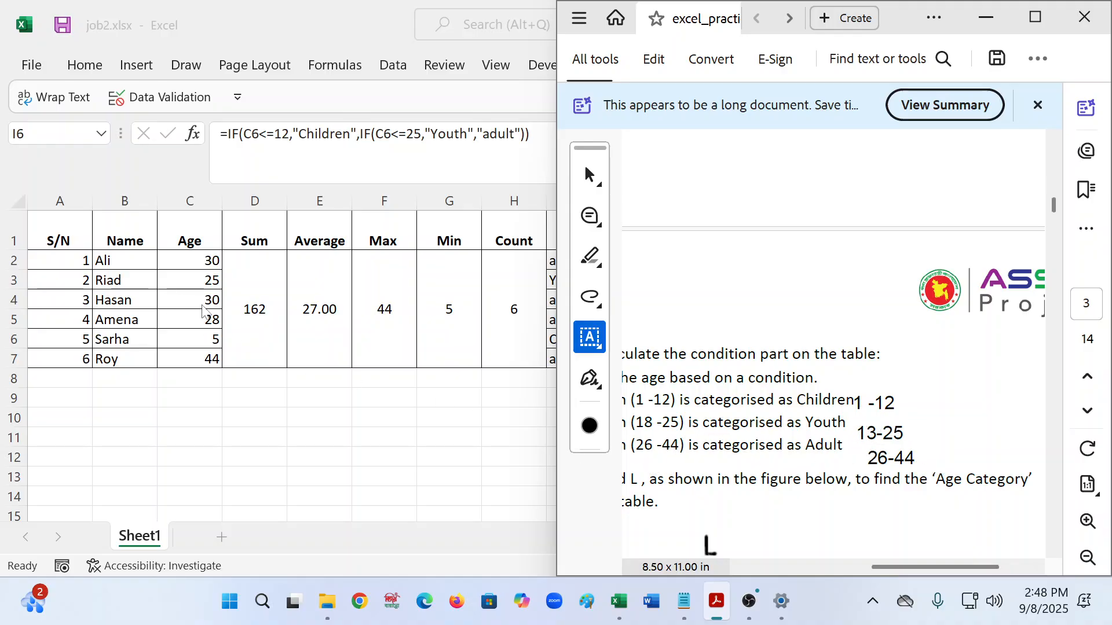
# - Change the age in C4 from 30 to 13 so I4 shows Youth, then verify the categories
pyautogui.click(199, 302)
pyautogui.click(199, 301)
pyautogui.doubleClick(199, 301)
pyautogui.press('BackSpace')
pyautogui.press('BackSpace')
pyautogui.write('13')
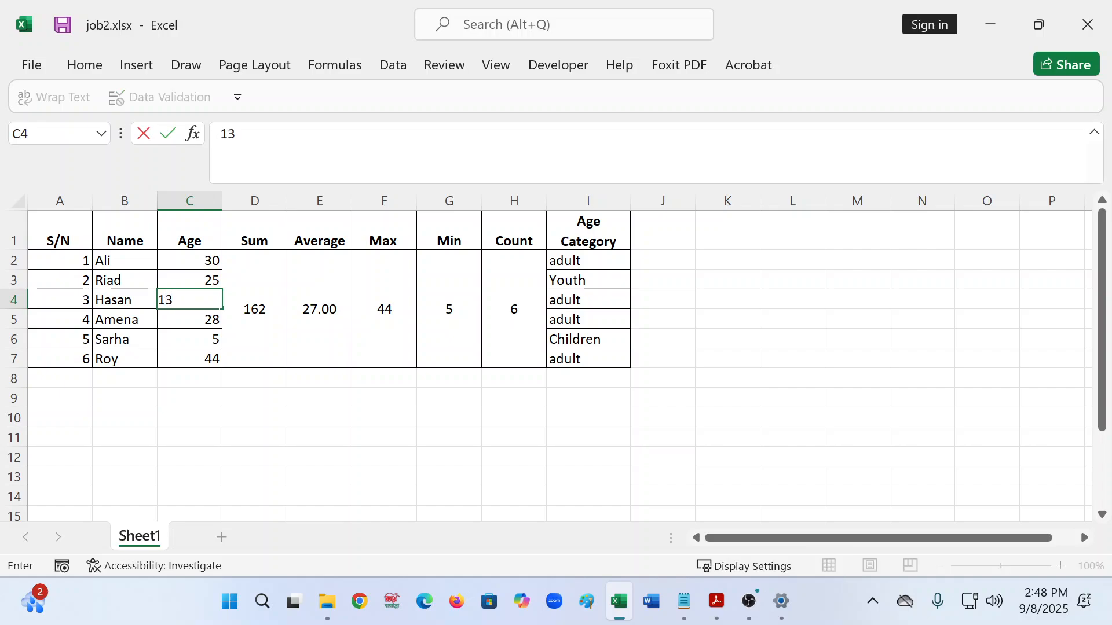
pyautogui.click(281, 424)
pyautogui.click(573, 296)
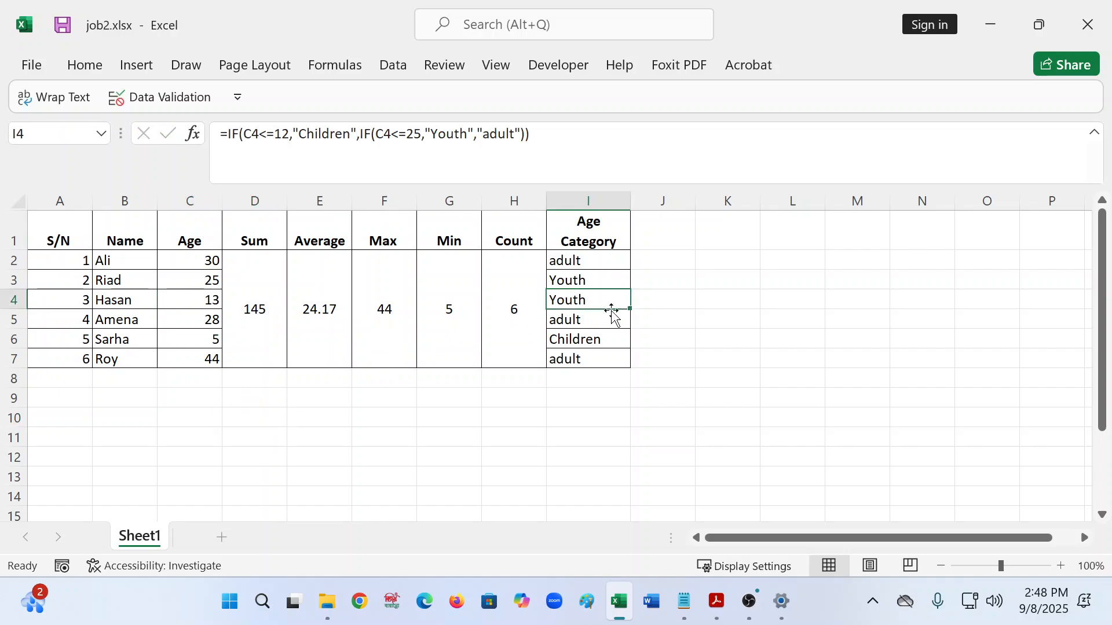
pyautogui.click(718, 602)
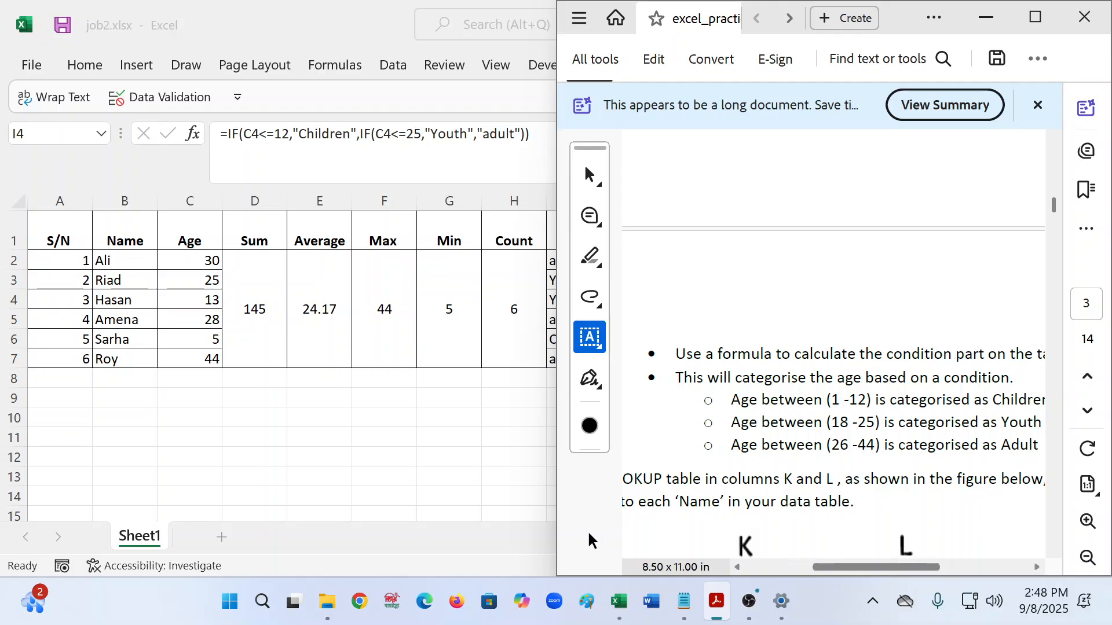
pyautogui.click(619, 602)
pyautogui.click(586, 259)
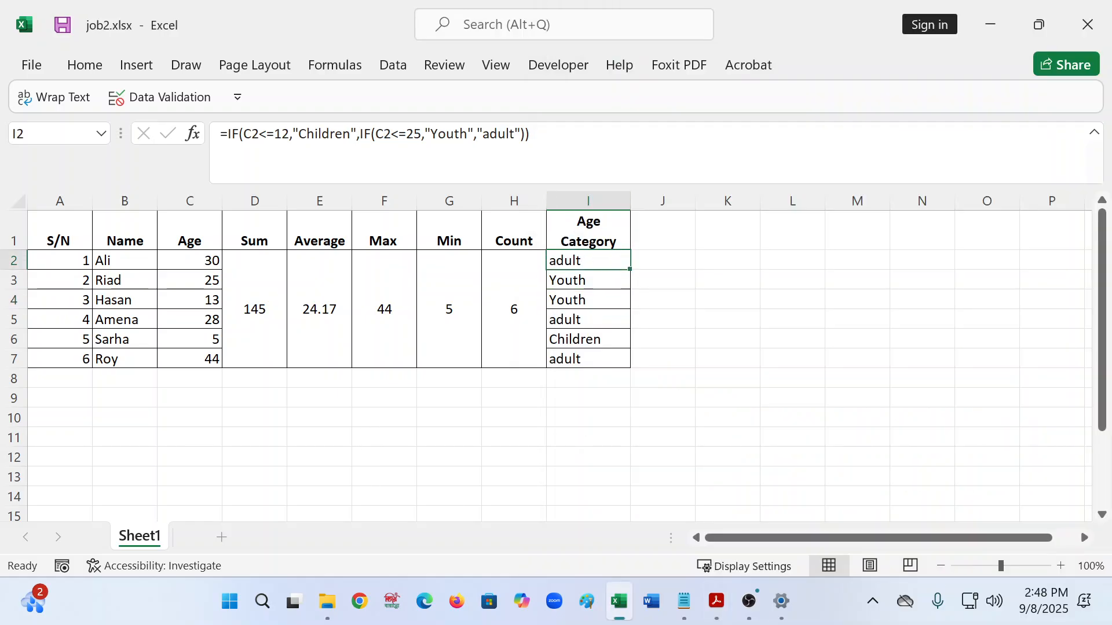
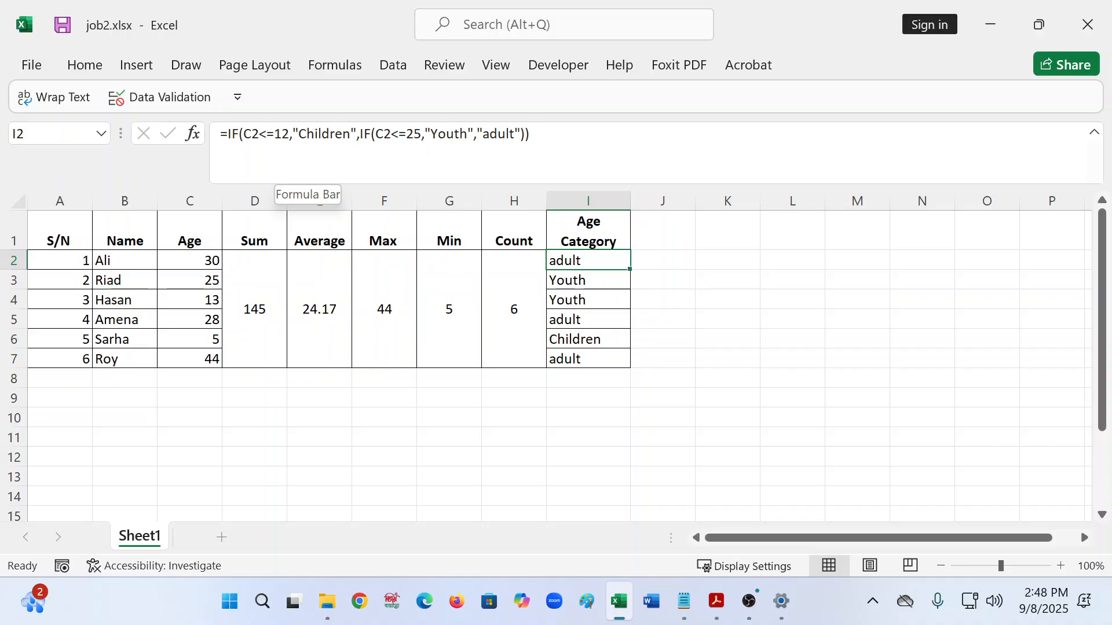
# - Try editing I2's C2<=12 condition and draft an IF/AND formula in J2, discarding both
pyautogui.moveTo(243, 133); pyautogui.dragTo(289, 134)
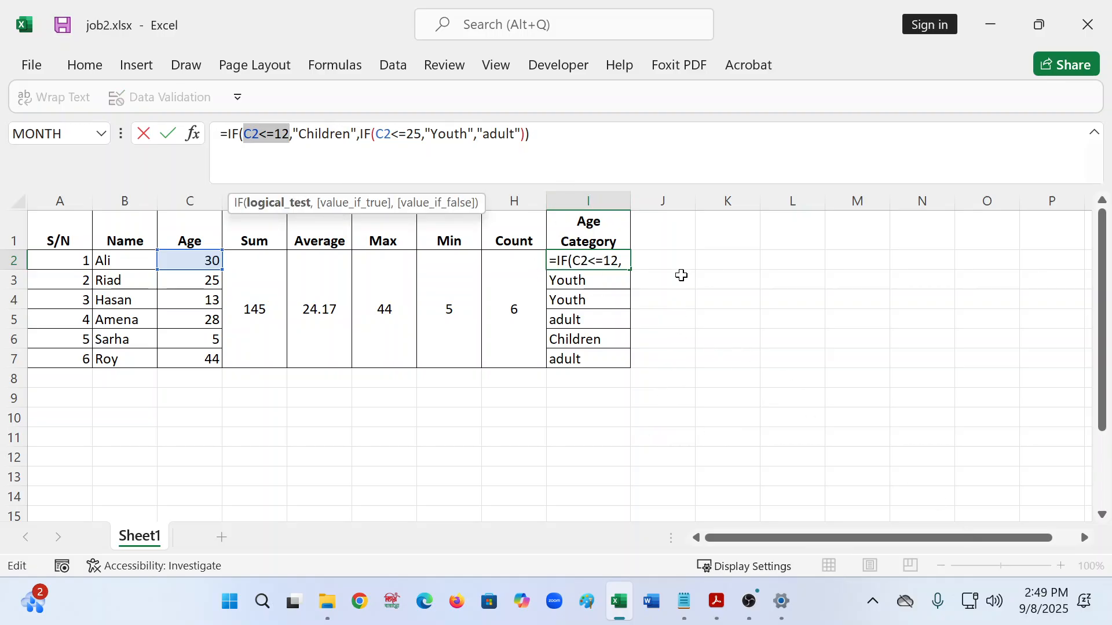
pyautogui.click(688, 248)
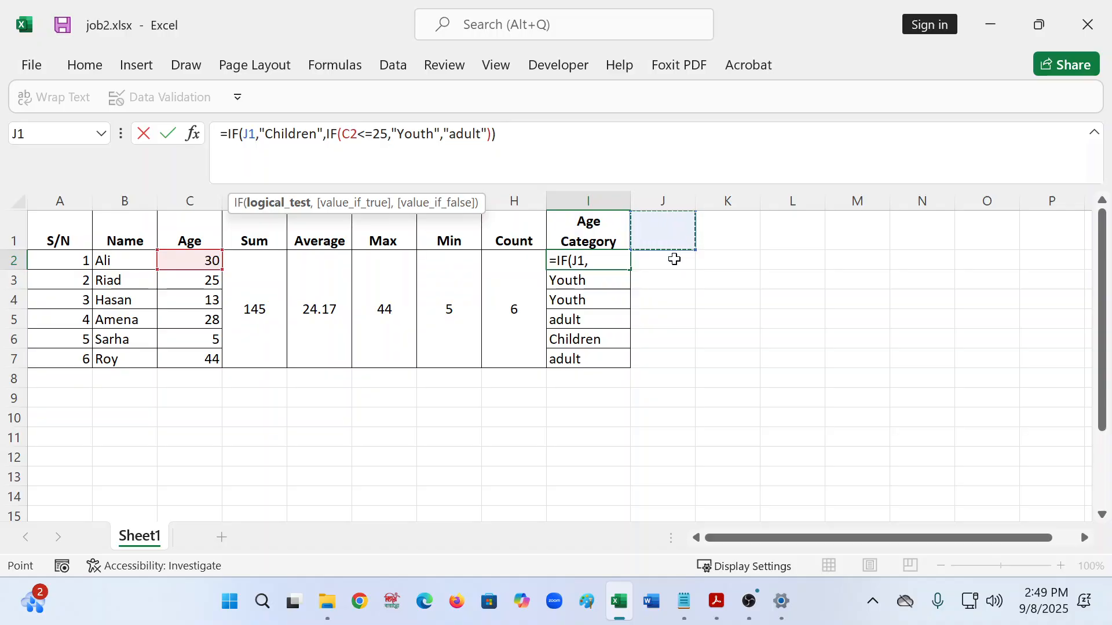
pyautogui.press('Escape')
pyautogui.click(672, 259)
pyautogui.click(614, 151)
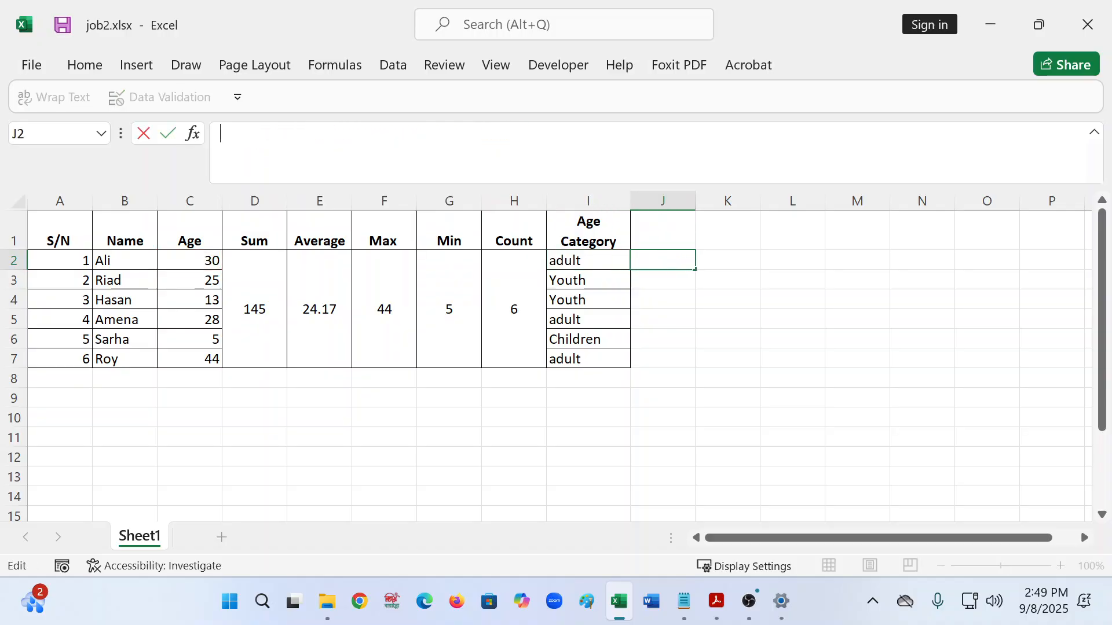
pyautogui.write('=i')
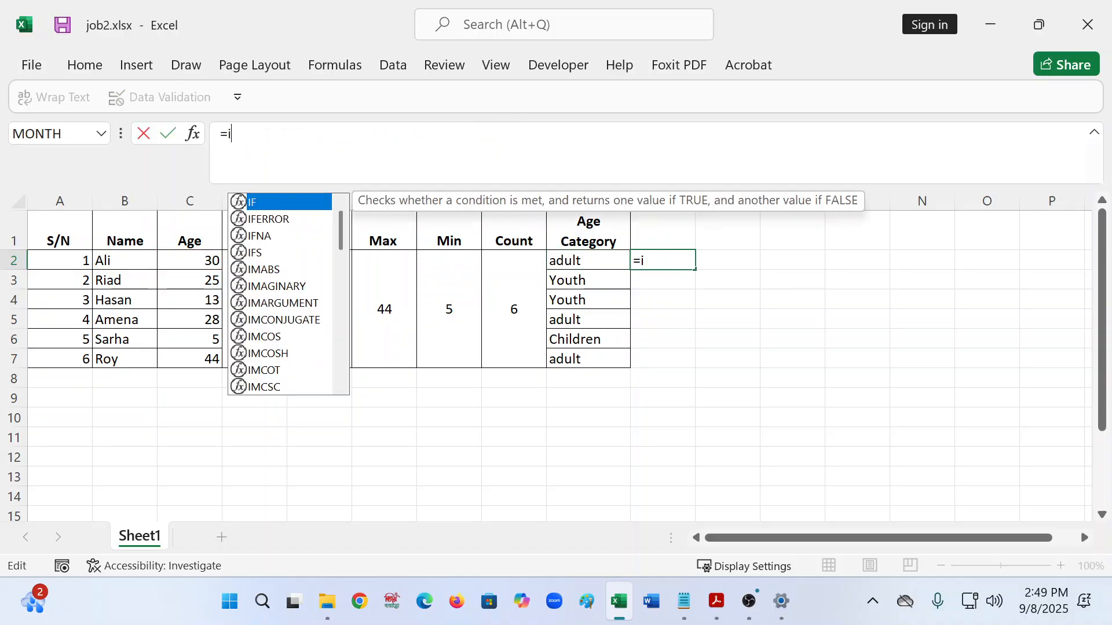
pyautogui.write('f(')
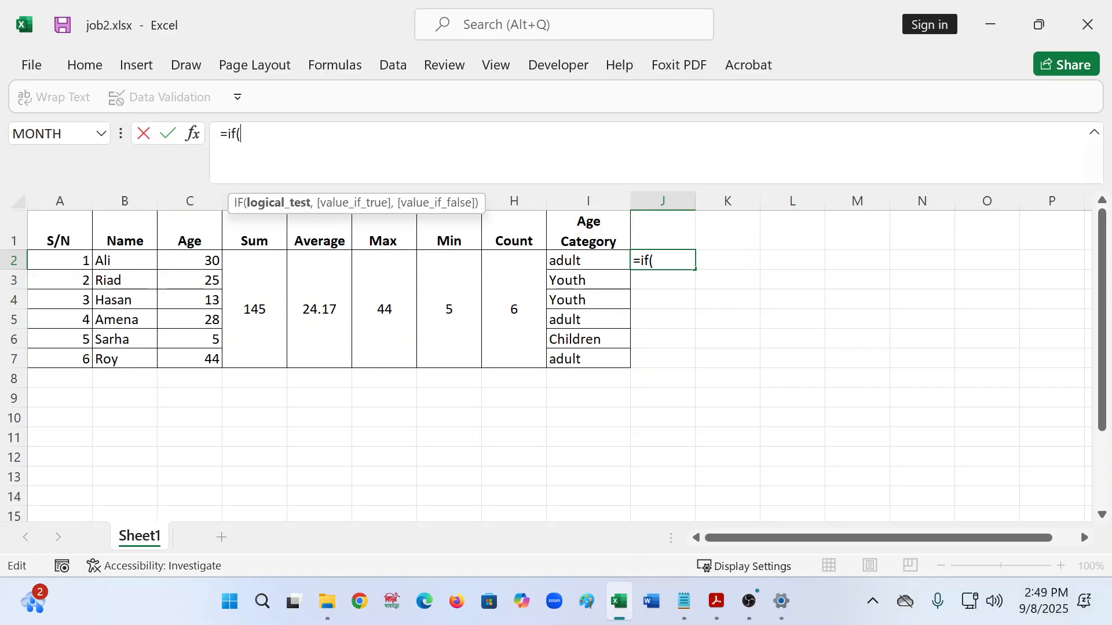
pyautogui.write('and')
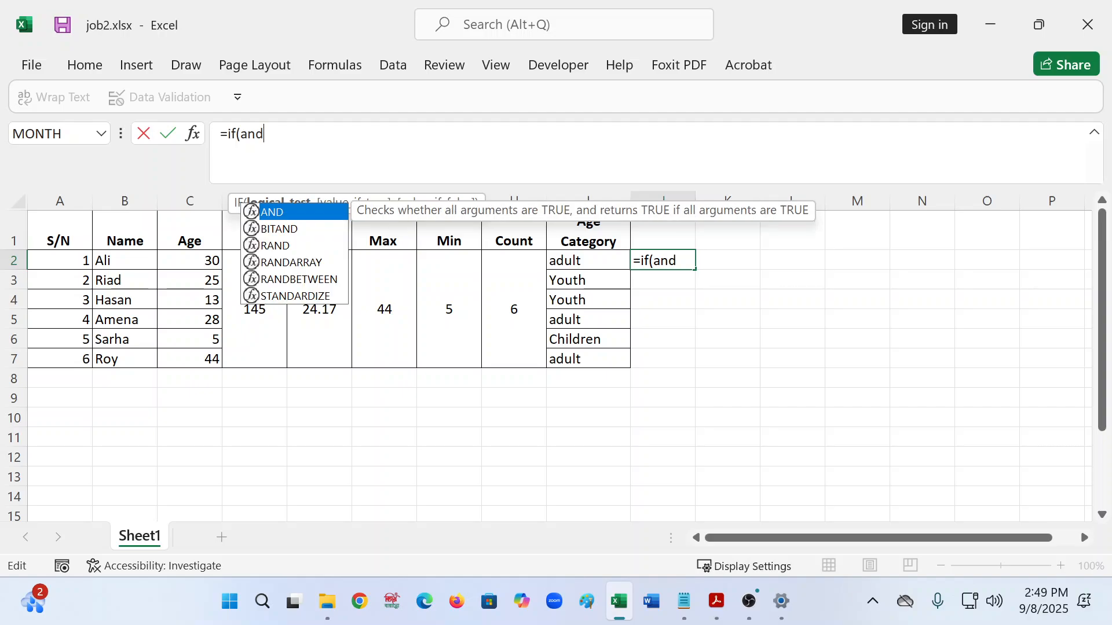
pyautogui.write('(')
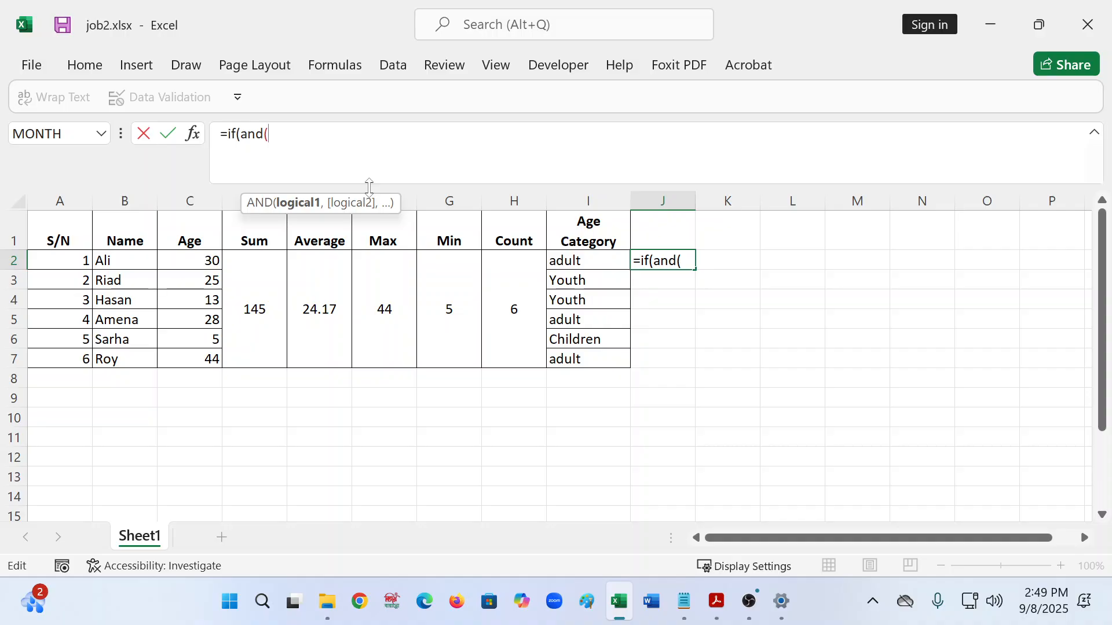
pyautogui.press('BackSpace')
pyautogui.press('BackSpace')
pyautogui.press('BackSpace')
pyautogui.press('BackSpace')
pyautogui.press('BackSpace')
pyautogui.press('BackSpace')
pyautogui.press('BackSpace')
pyautogui.press('BackSpace')
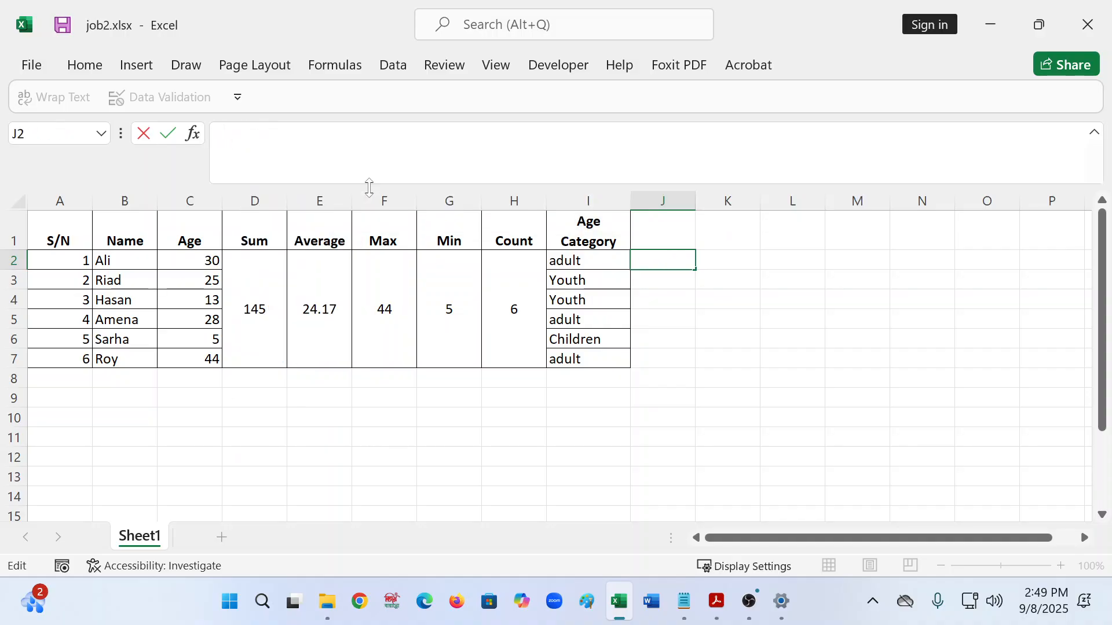
# - Enter the sample values 25 in K3 and 56 in L3
pyautogui.click(731, 297)
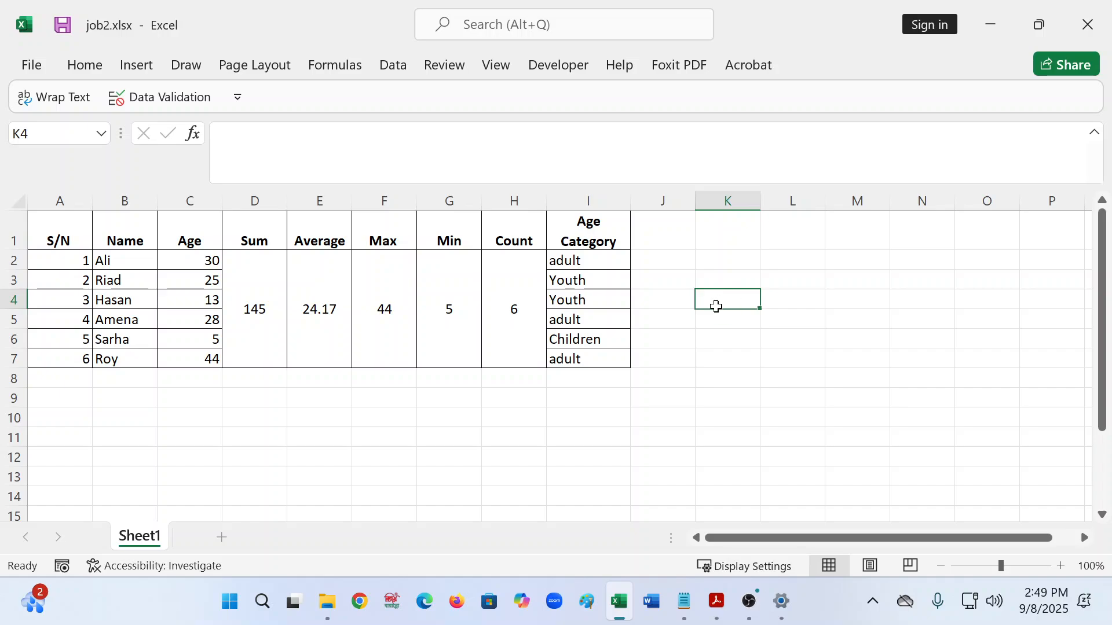
pyautogui.press('Up')
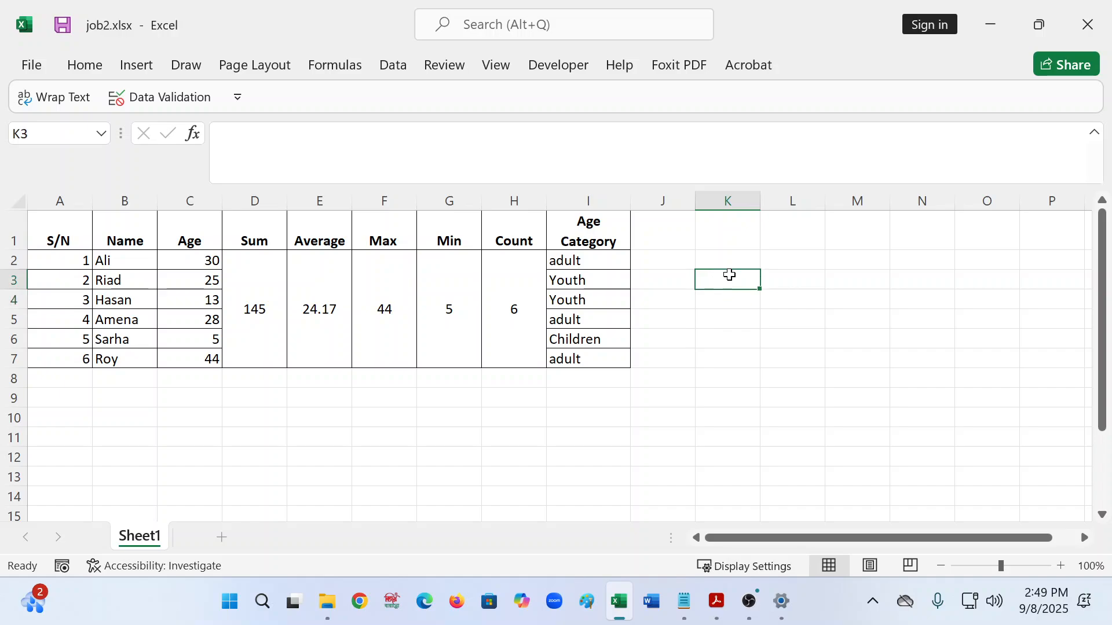
pyautogui.write('25')
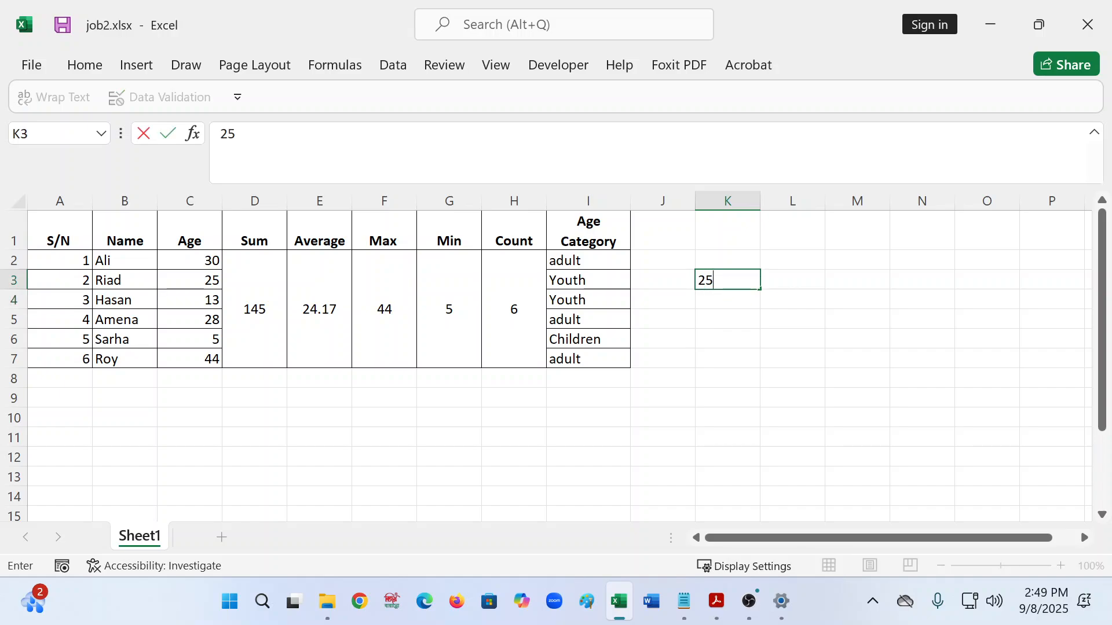
pyautogui.click(792, 277)
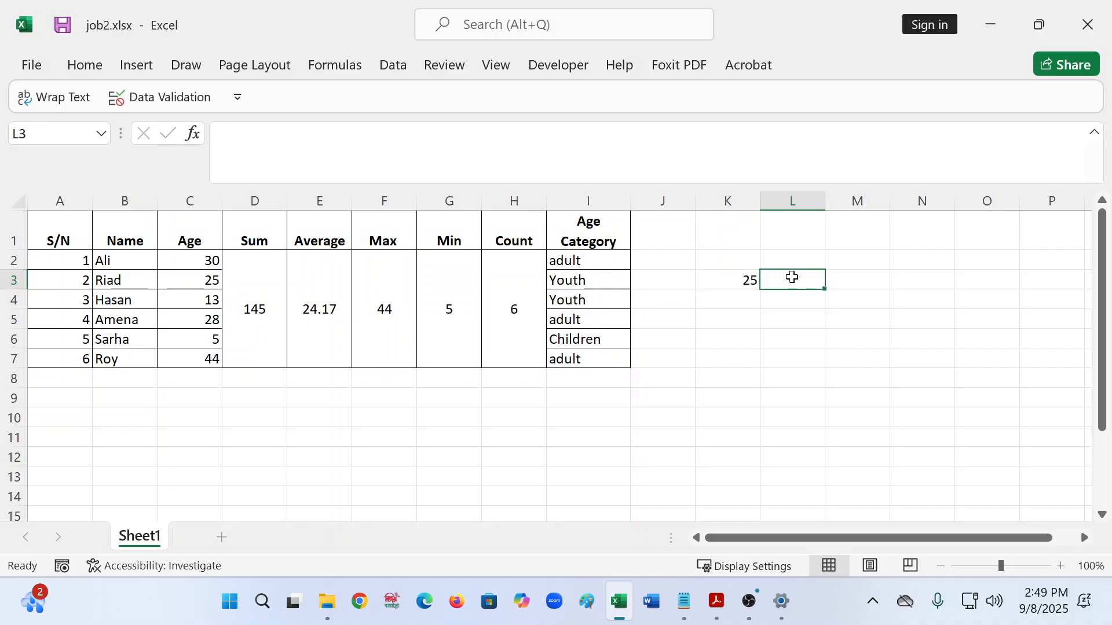
pyautogui.write('56')
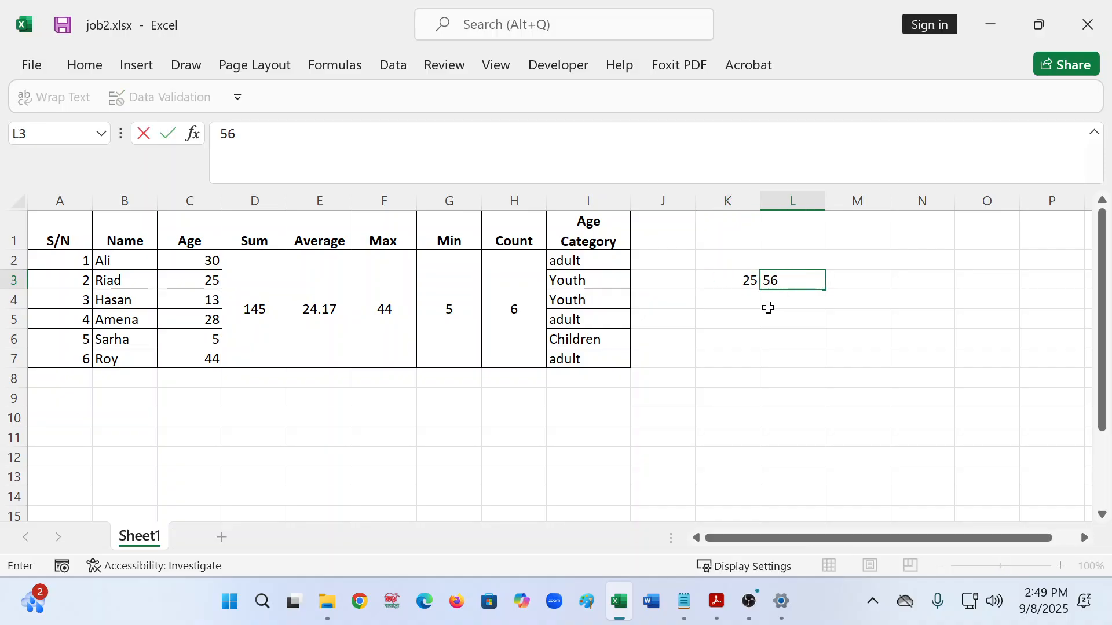
pyautogui.click(739, 306)
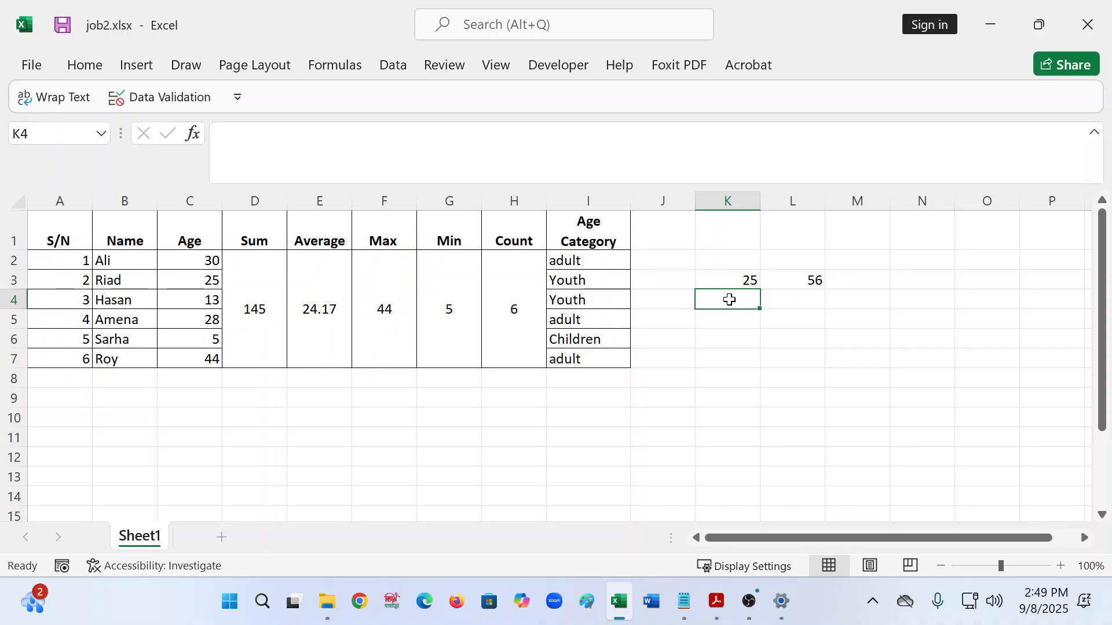
# - Check the K3 and L3 sample values, ending on cell K4
pyautogui.click(744, 275)
pyautogui.press('Right')
pyautogui.click(630, 279)
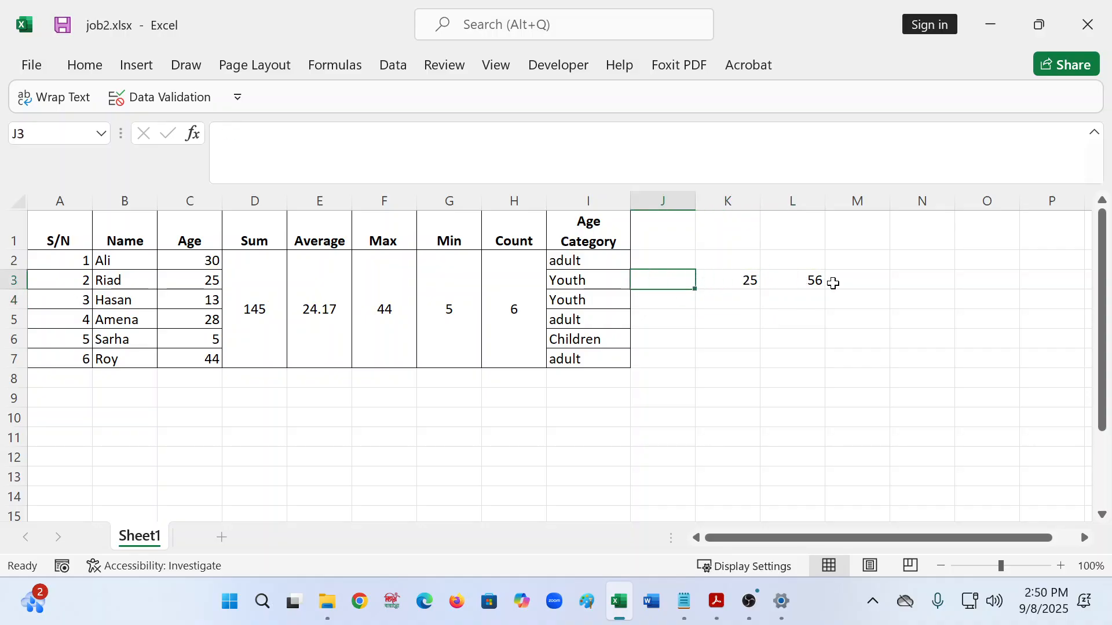
pyautogui.click(832, 281)
pyautogui.click(729, 277)
pyautogui.click(714, 300)
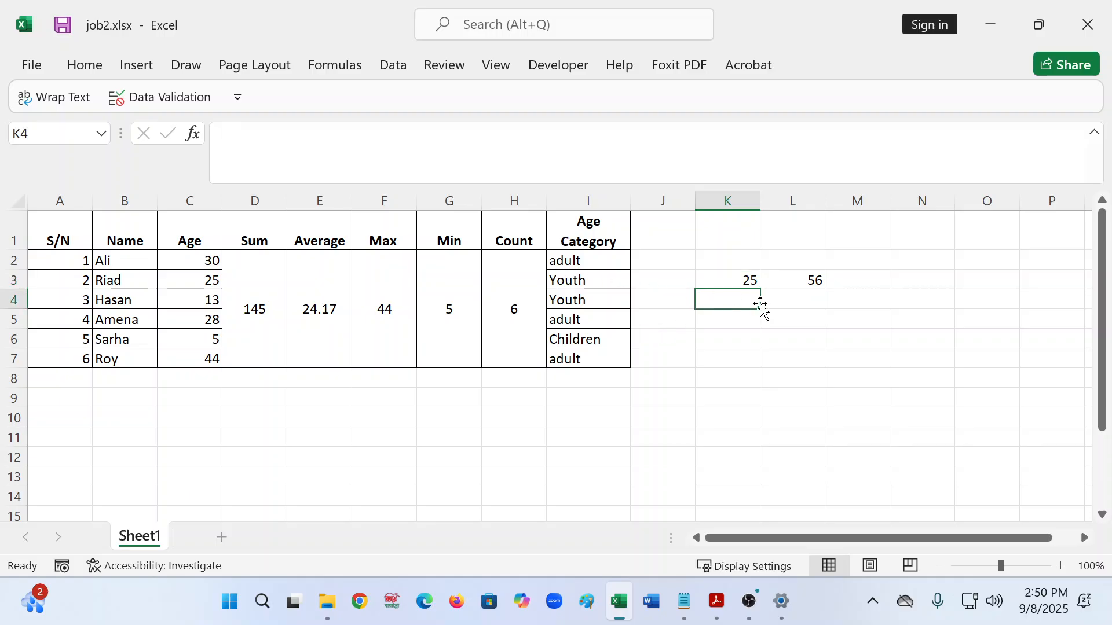
# - Enter =AND(K3>25,L3) in K4, which returns FALSE
pyautogui.click(281, 136)
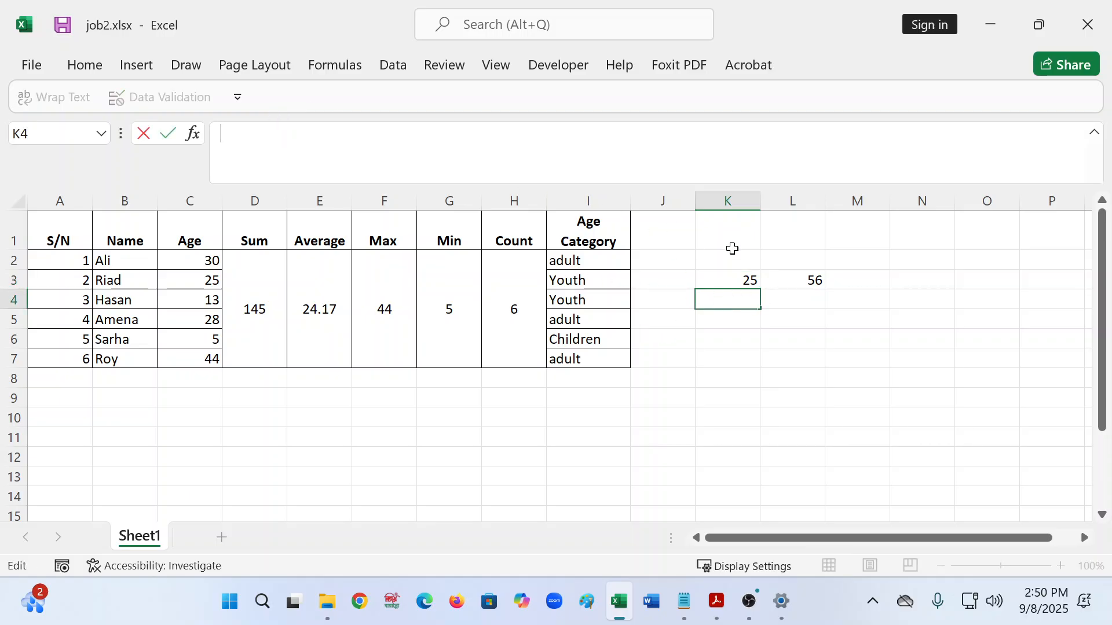
pyautogui.write('=and')
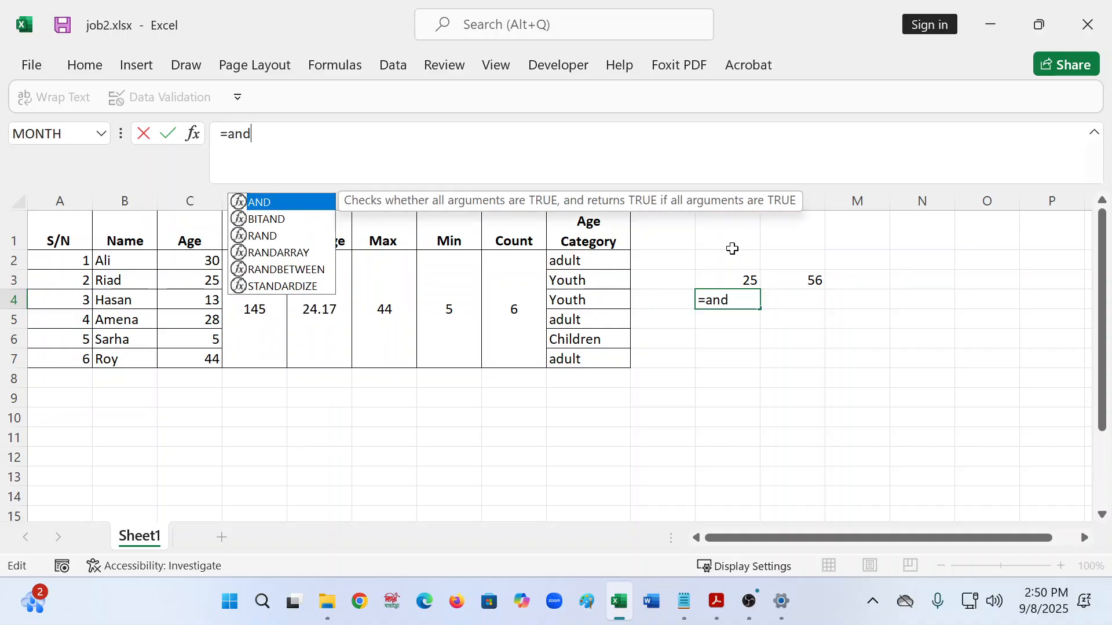
pyautogui.write('(')
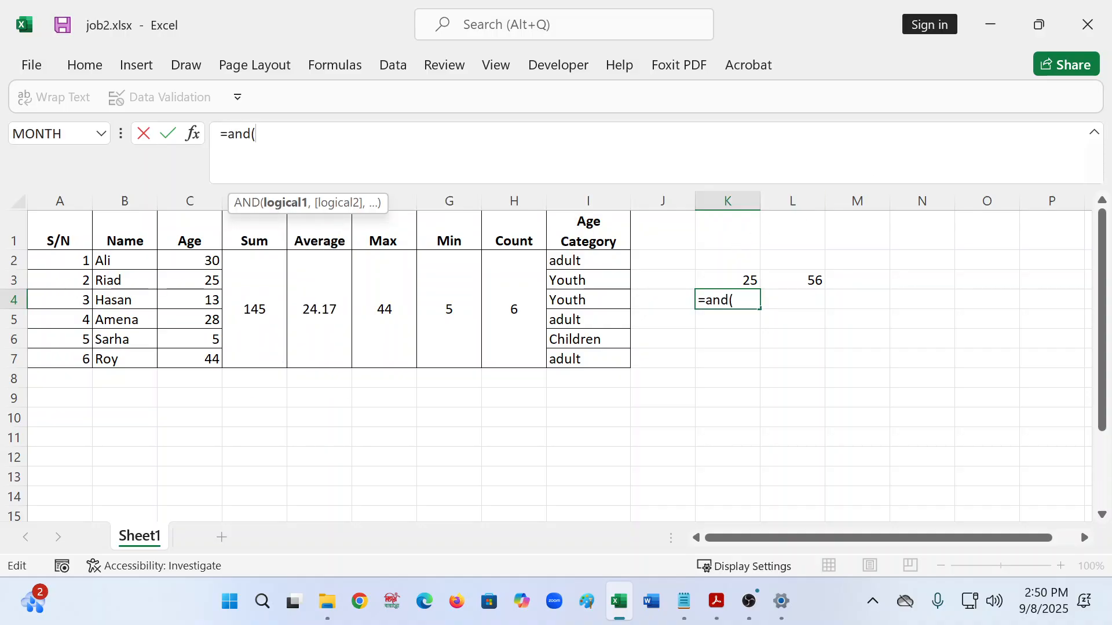
pyautogui.click(737, 274)
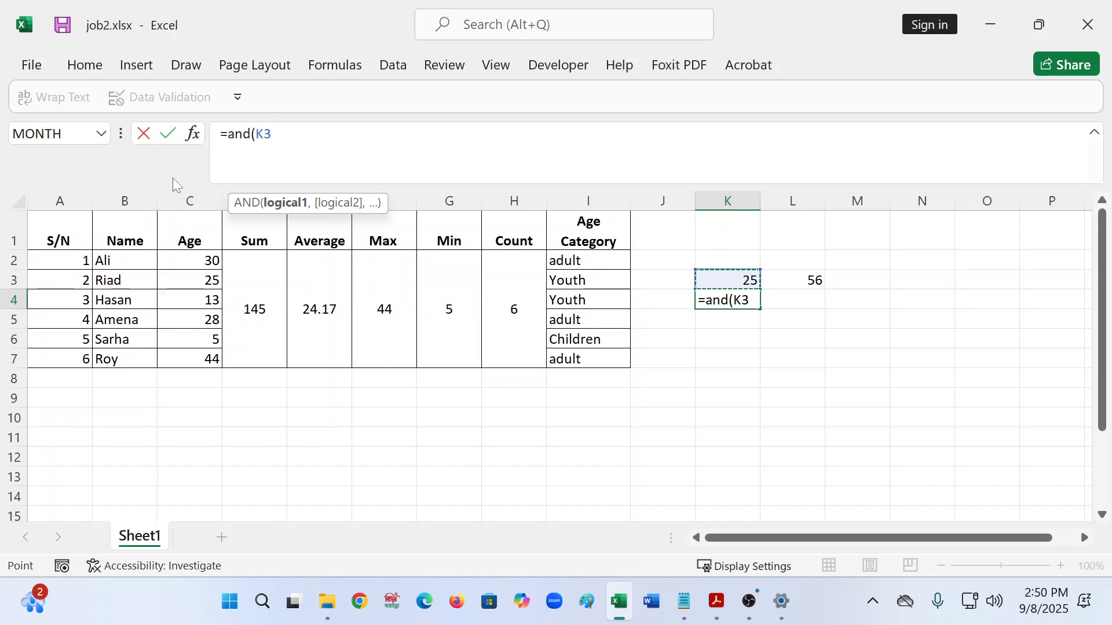
pyautogui.write('>')
pyautogui.write('25')
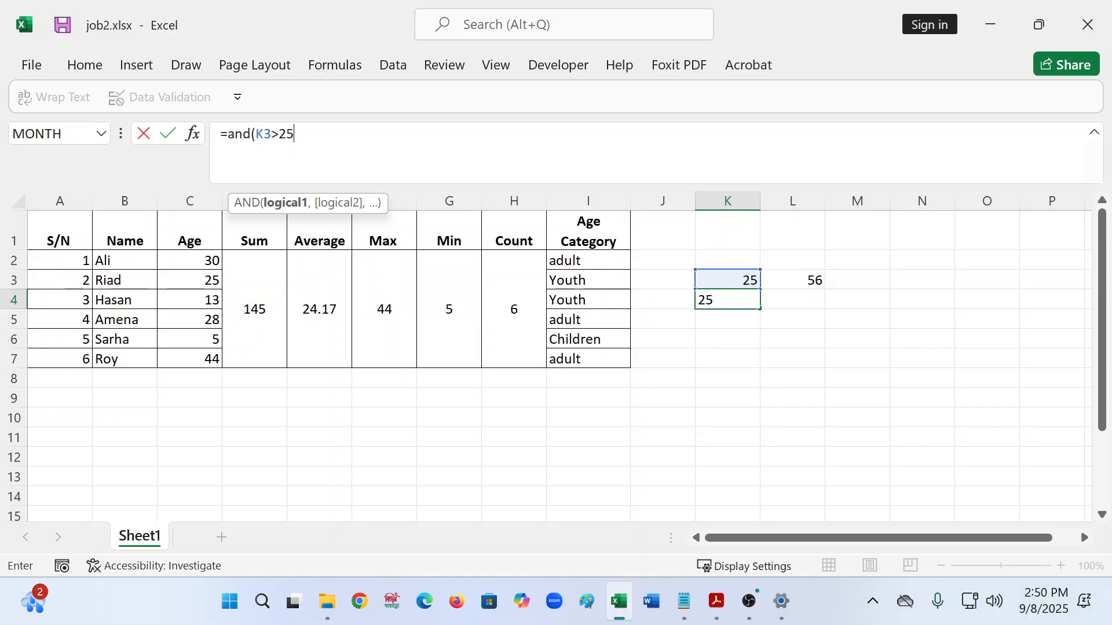
pyautogui.write(',')
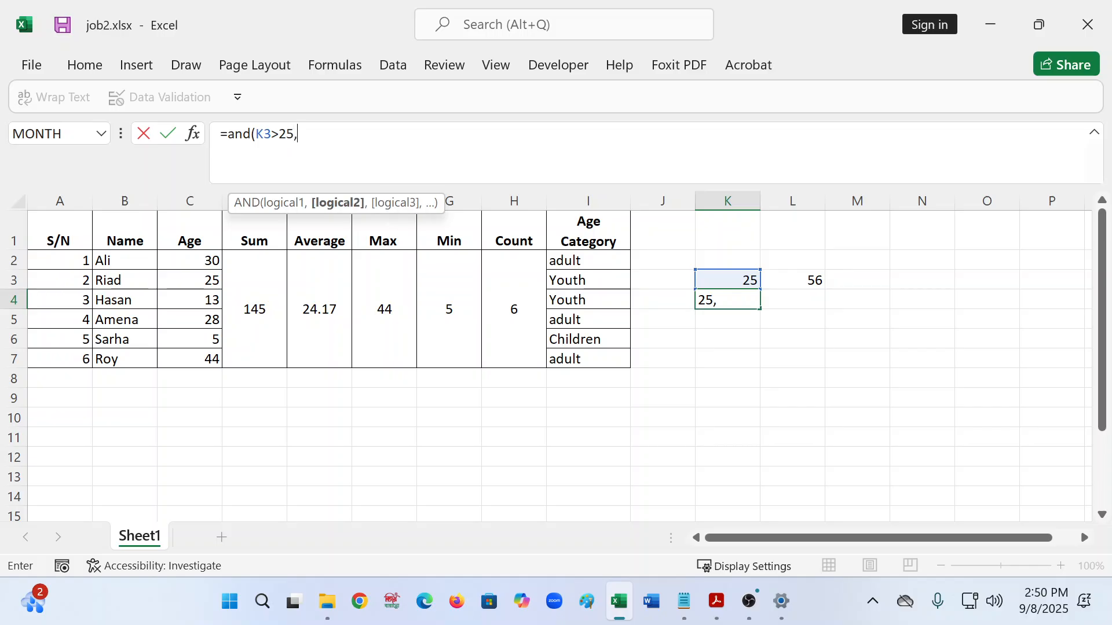
pyautogui.click(796, 279)
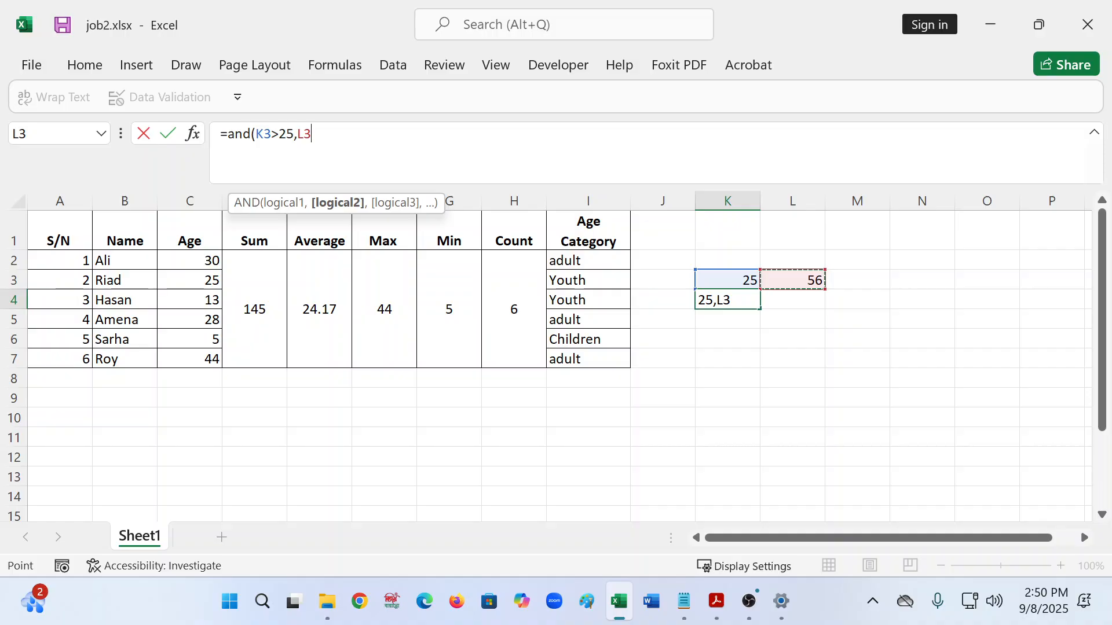
pyautogui.hotkey('shift', 'Return')
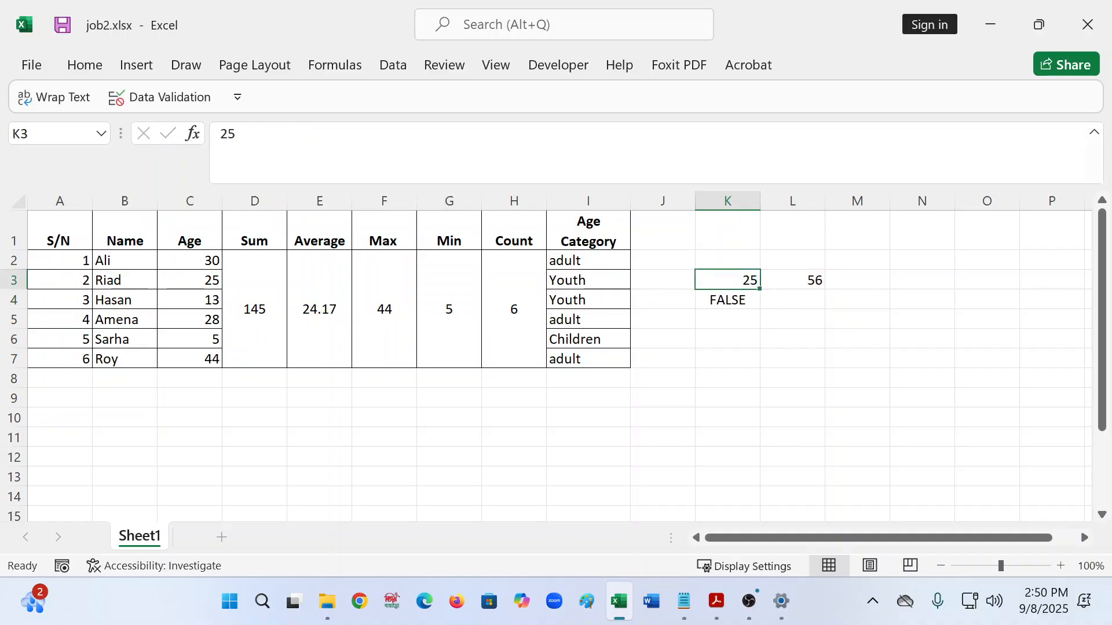
# - Reopen K4's formula and remove its closing parenthesis to extend it
pyautogui.click(723, 316)
pyautogui.click(725, 301)
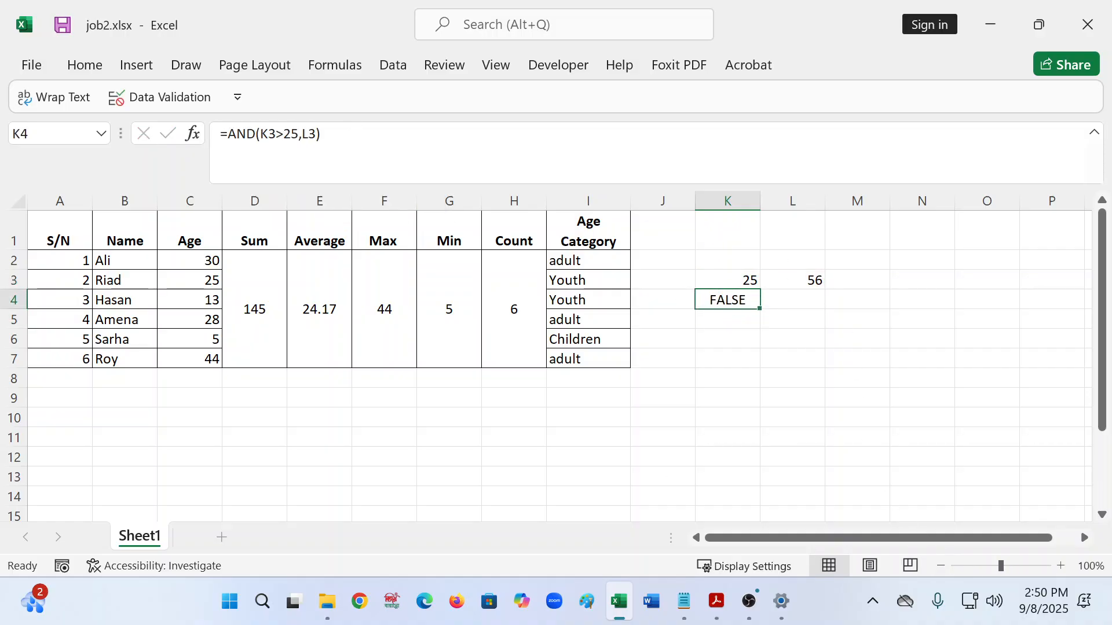
pyautogui.press('F2')
pyautogui.press('BackSpace')
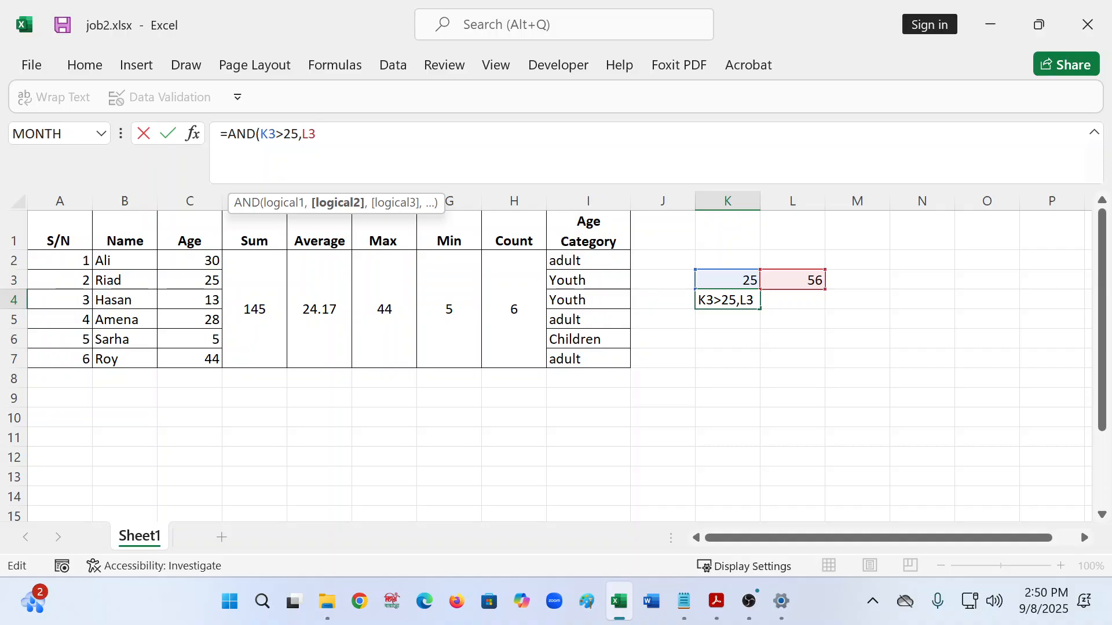
# - Rework K4 into =AND(K3<25,L3>25) and commit it, still returning FALSE
pyautogui.write('<')
pyautogui.write('25')
pyautogui.press('Left')
pyautogui.press('Left')
pyautogui.press('BackSpace')
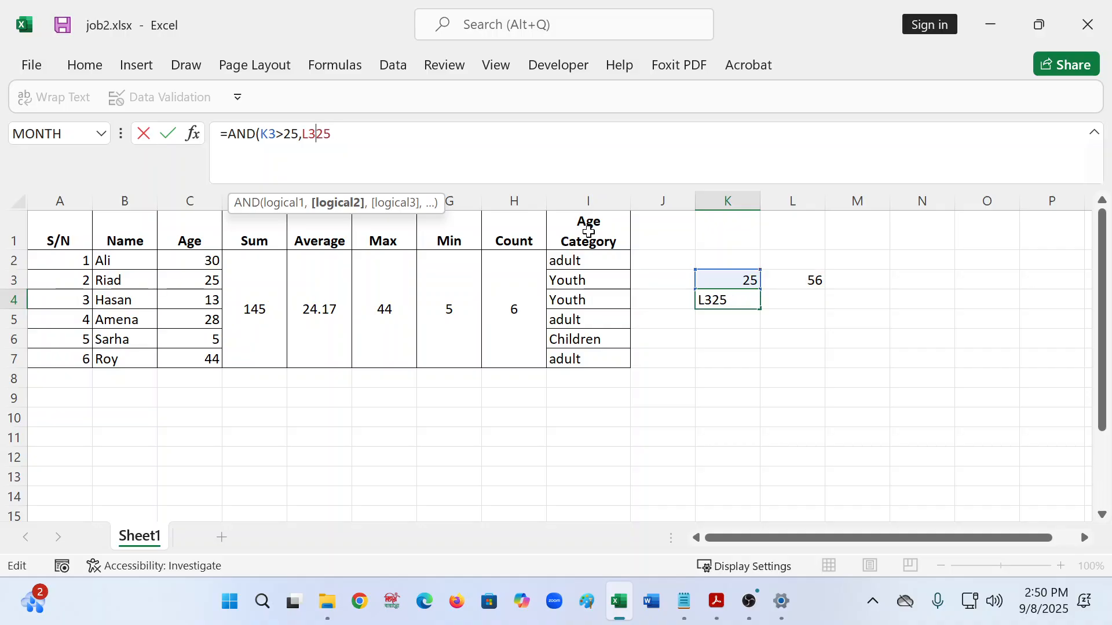
pyautogui.write('>')
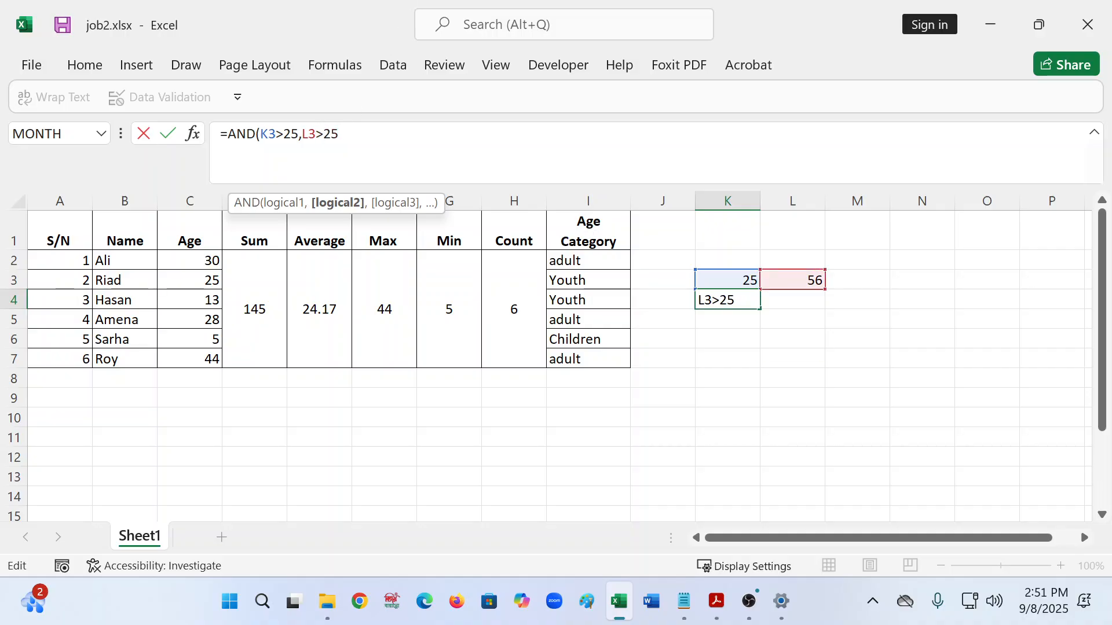
pyautogui.click(284, 133)
pyautogui.press('BackSpace')
pyautogui.write('<')
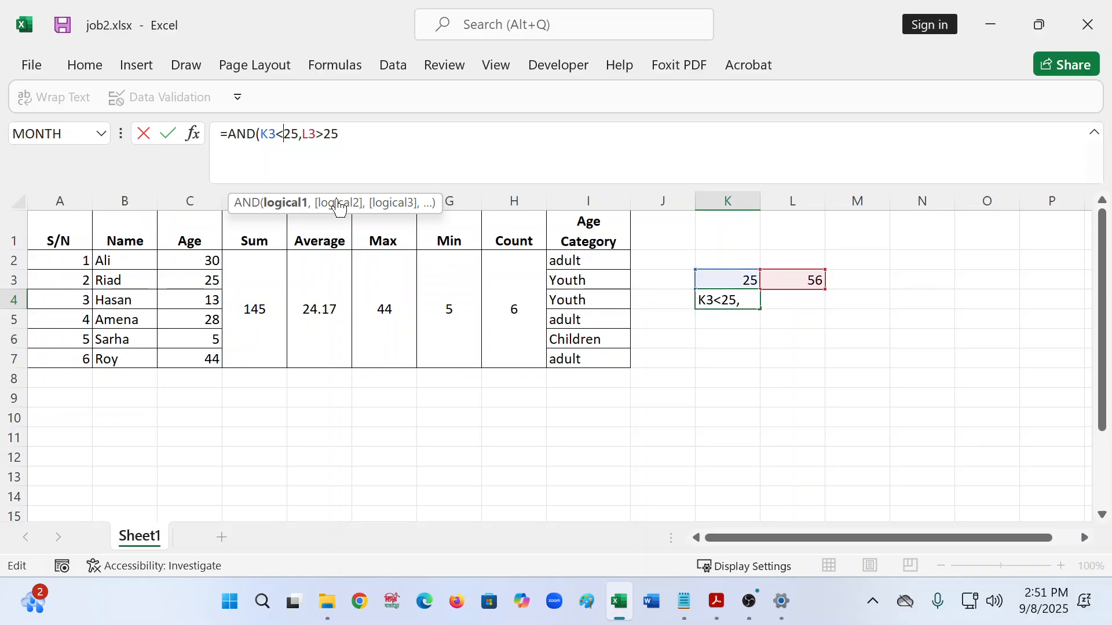
pyautogui.click(340, 133)
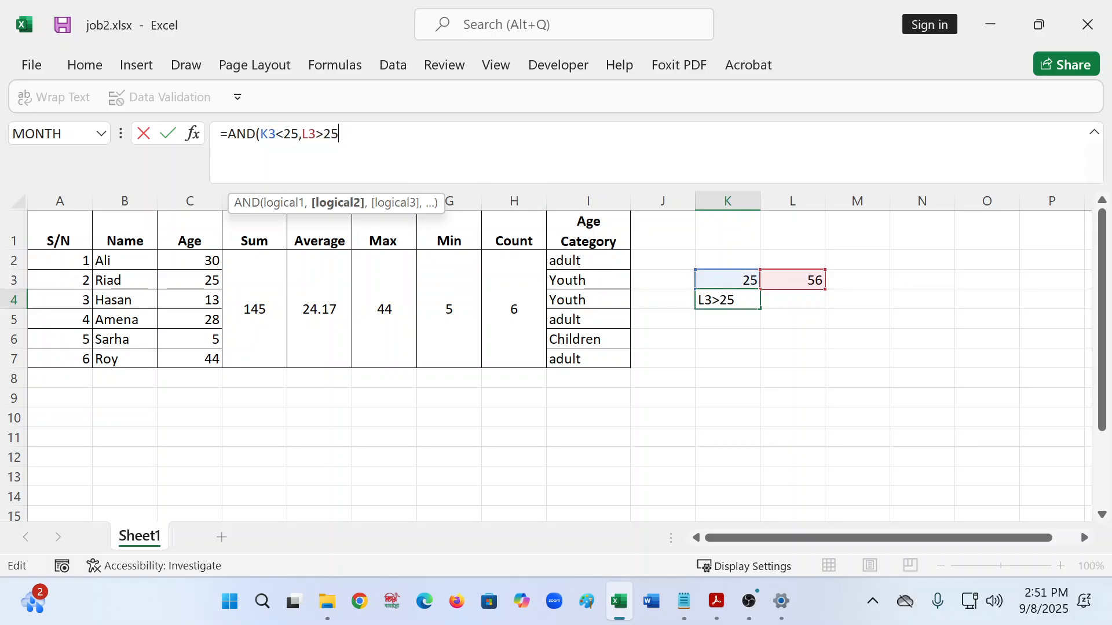
pyautogui.write(')')
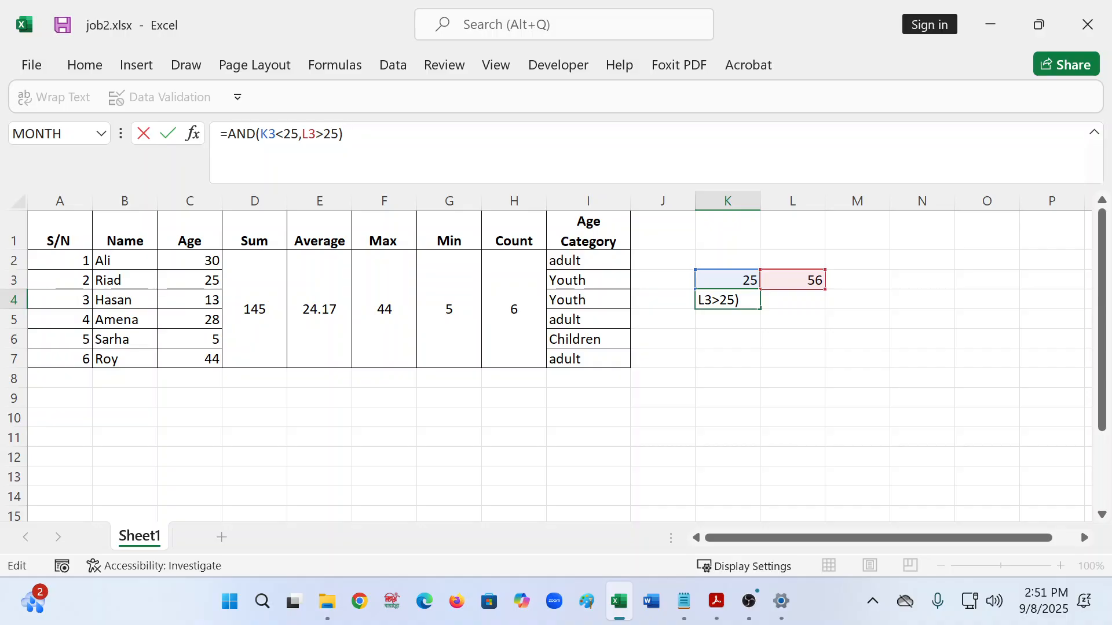
pyautogui.press('Return')
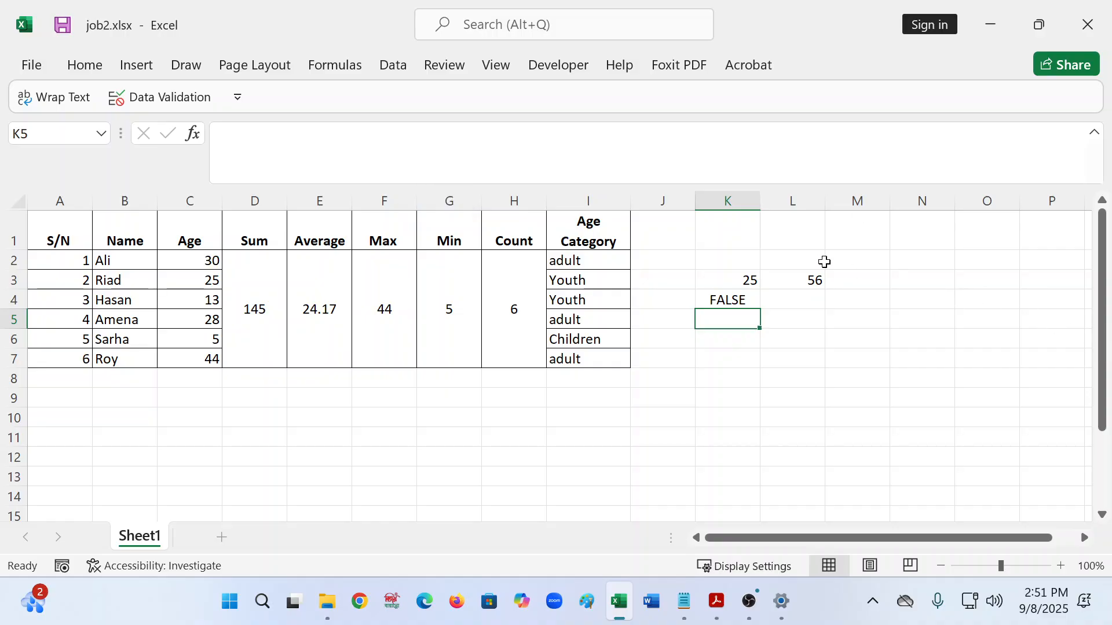
# - Enter 78 in M3 and add M3>=78 as a third condition in K4's AND formula
pyautogui.click(861, 281)
pyautogui.write('78')
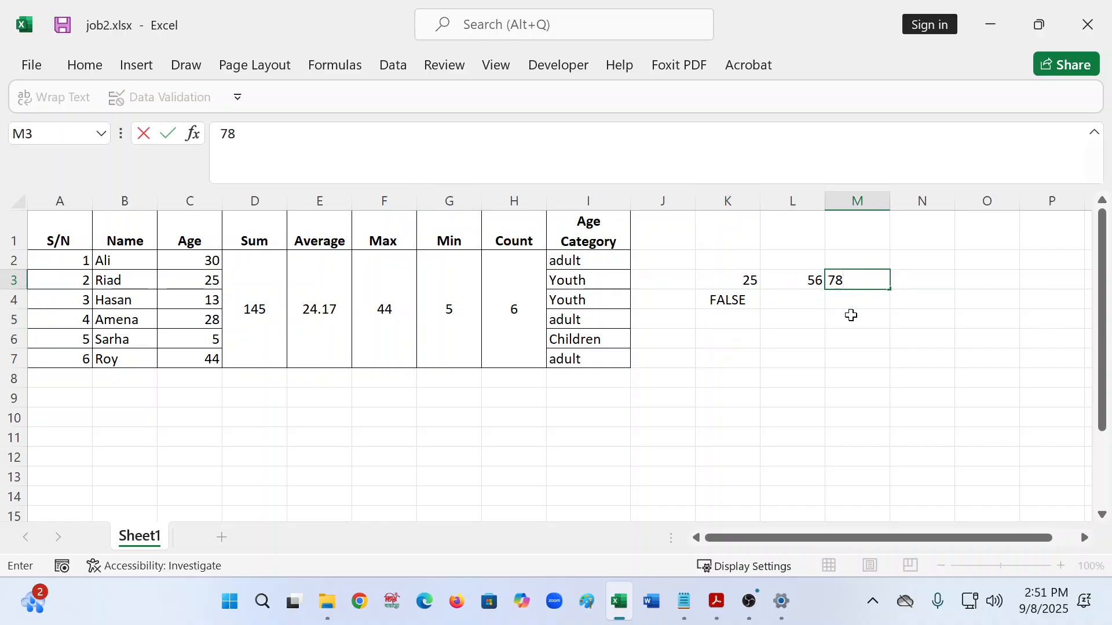
pyautogui.click(764, 304)
pyautogui.click(727, 300)
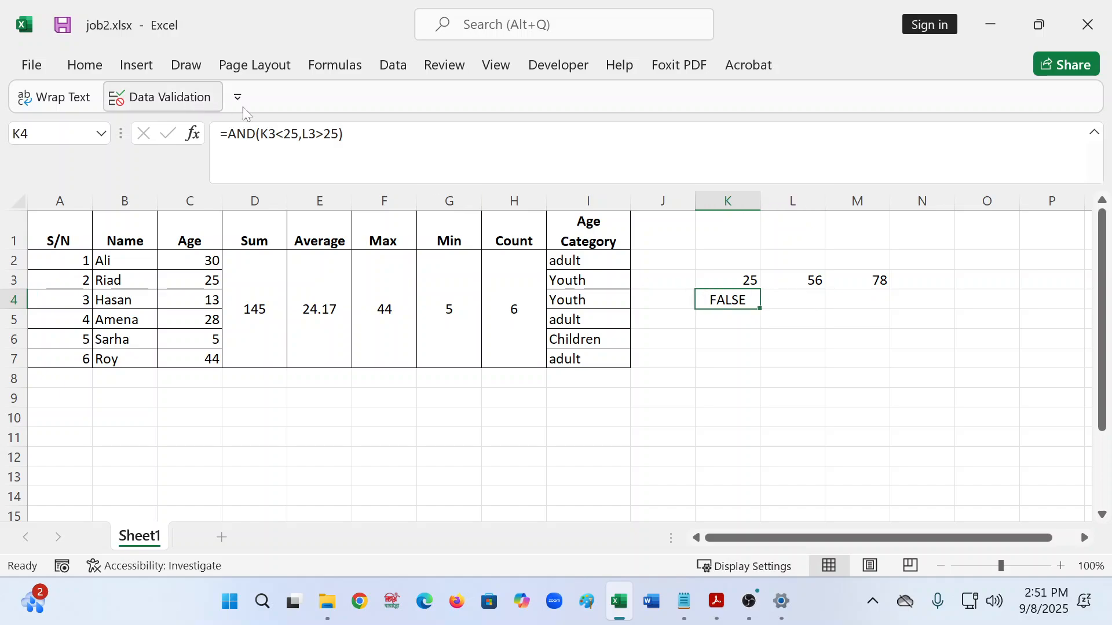
pyautogui.click(348, 173)
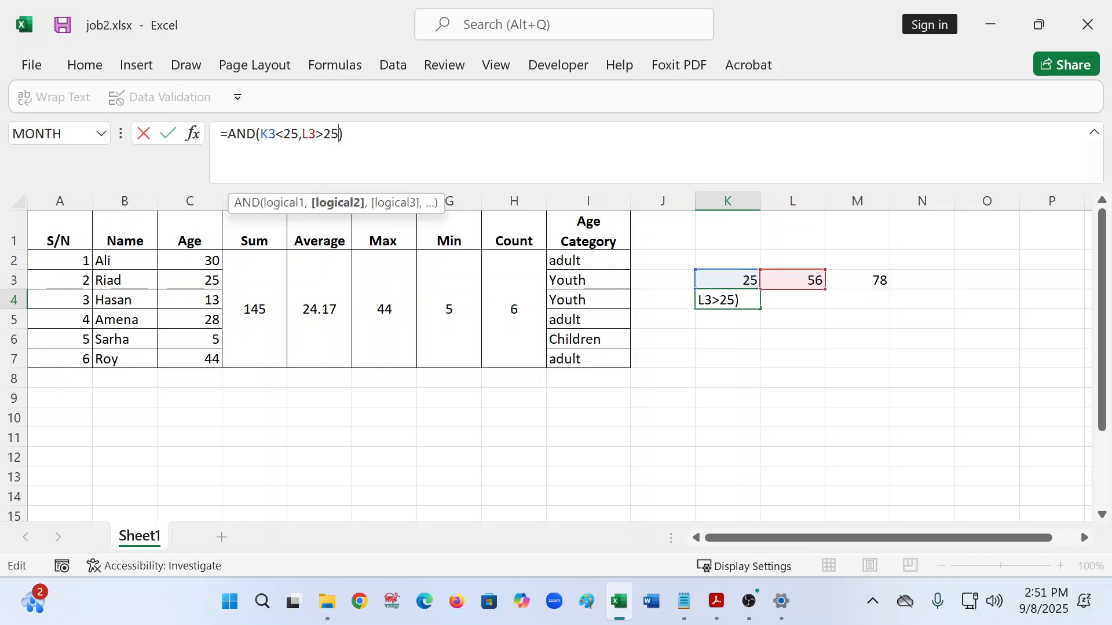
pyautogui.write(',')
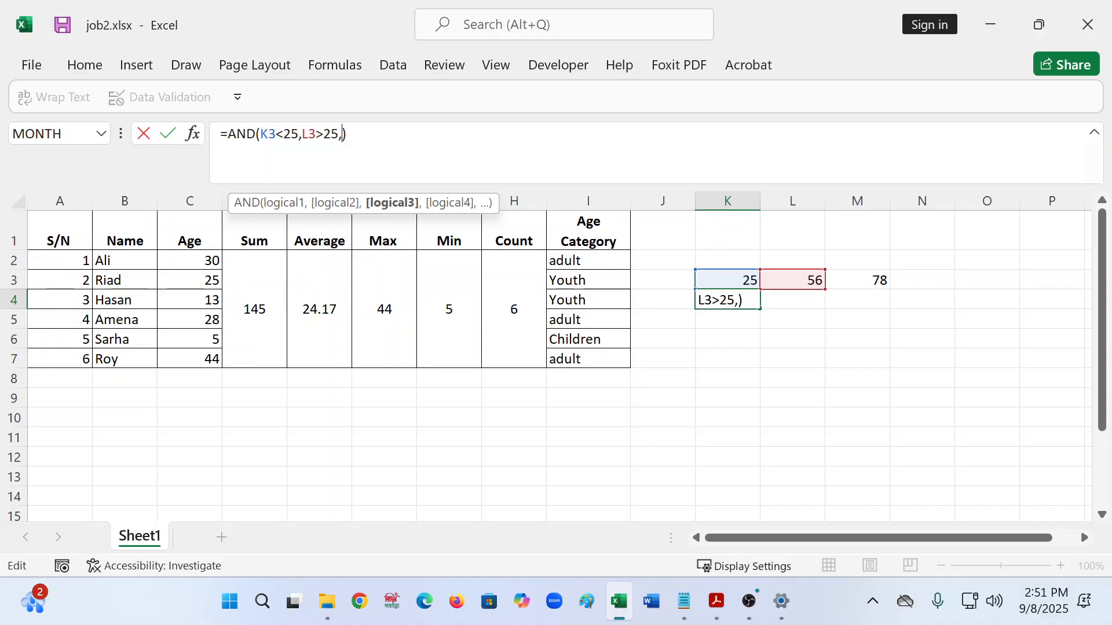
pyautogui.write('m')
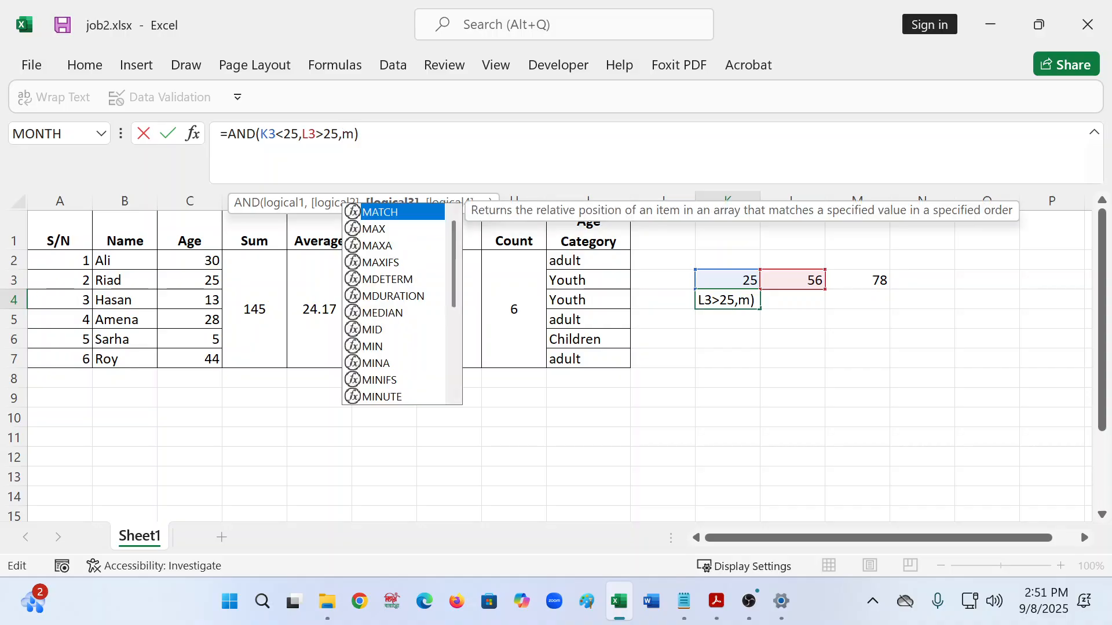
pyautogui.write('3>')
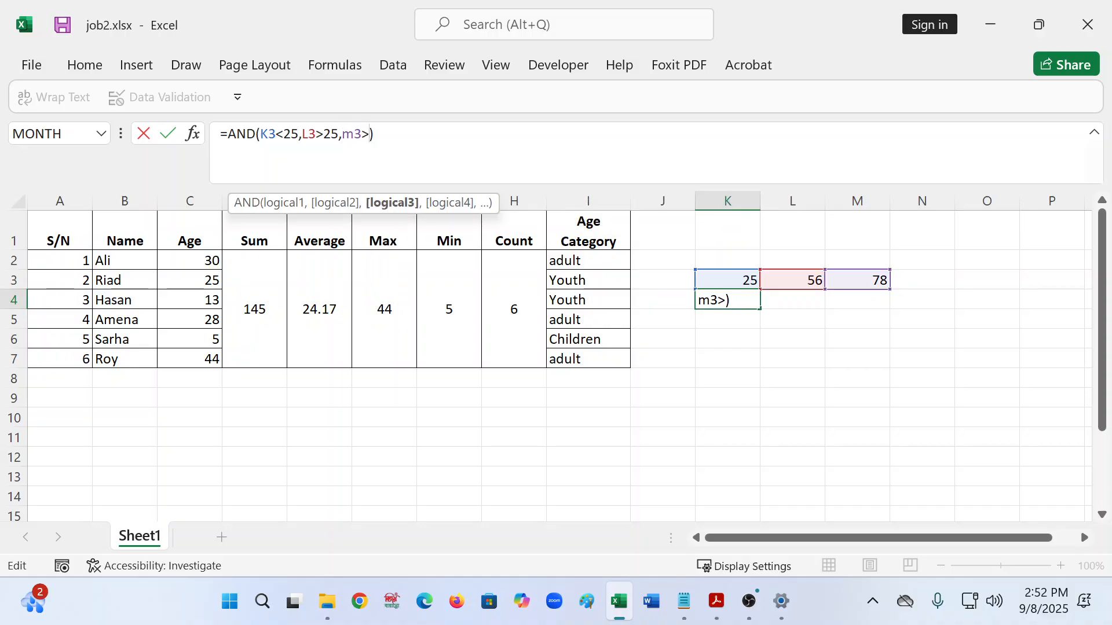
pyautogui.write('=78')
pyautogui.press('Right')
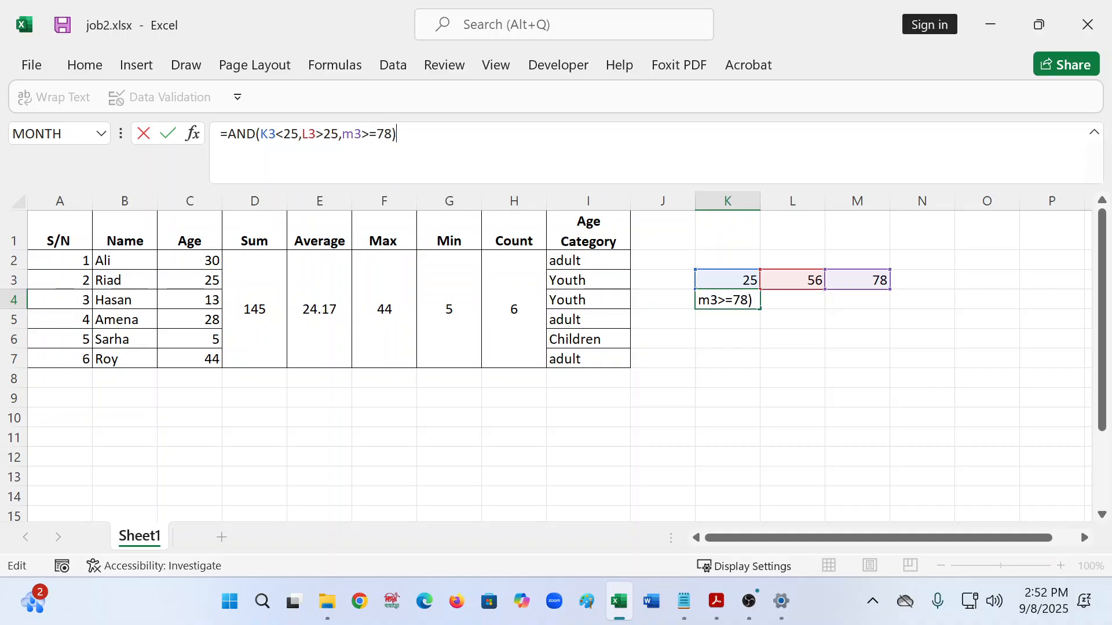
pyautogui.press('Return')
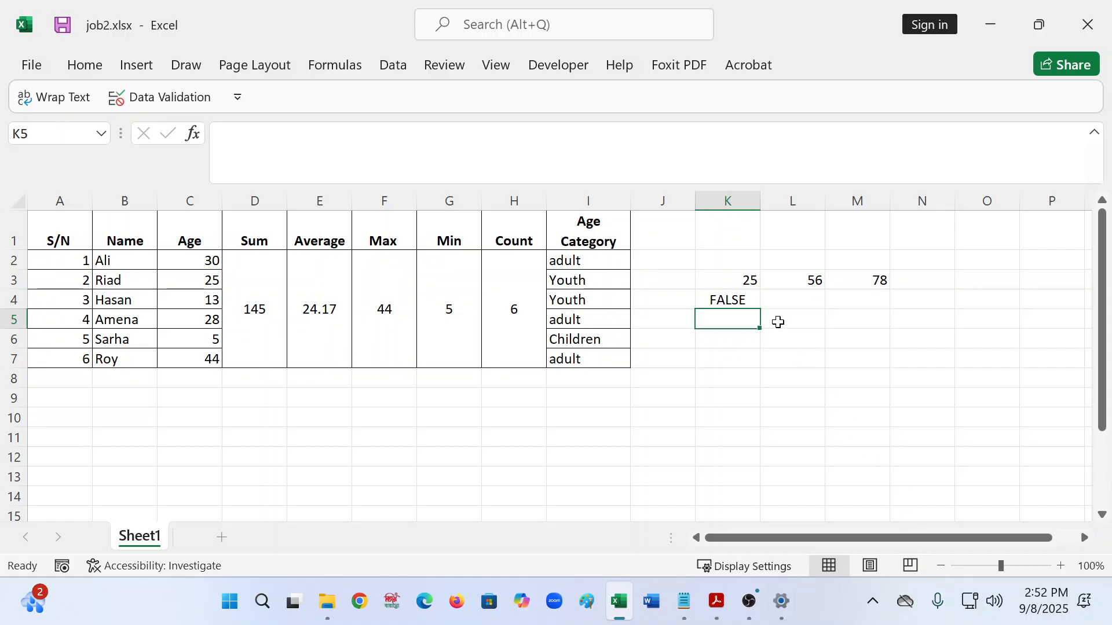
# - Change K4's first condition to K3<=25 so the AND formula returns TRUE
pyautogui.click(819, 280)
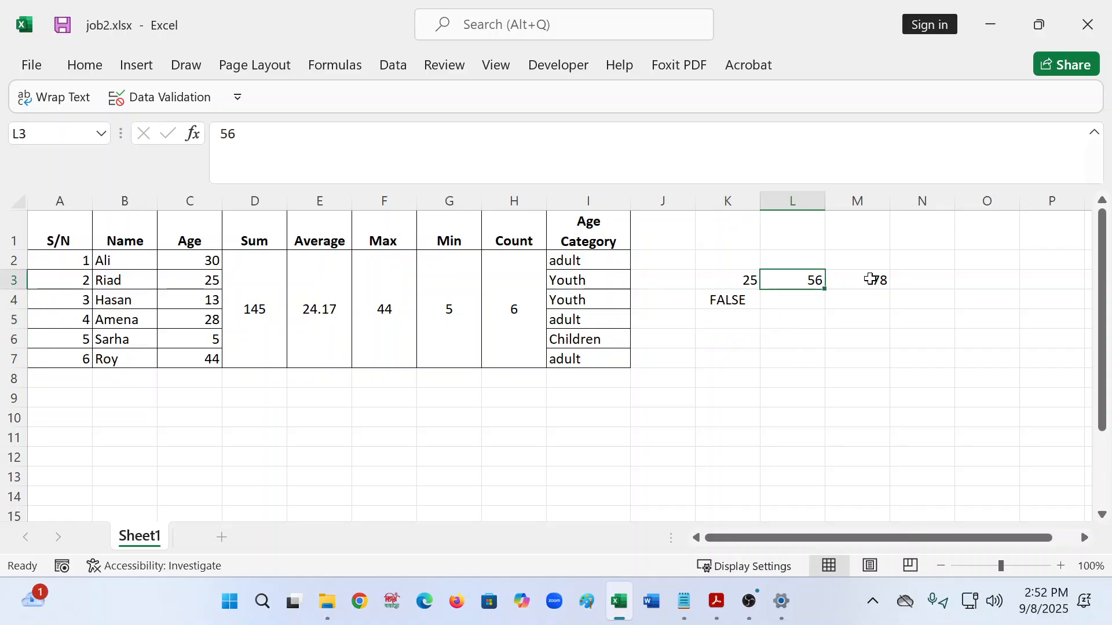
pyautogui.click(887, 292)
pyautogui.click(876, 265)
pyautogui.moveTo(693, 279); pyautogui.dragTo(732, 286)
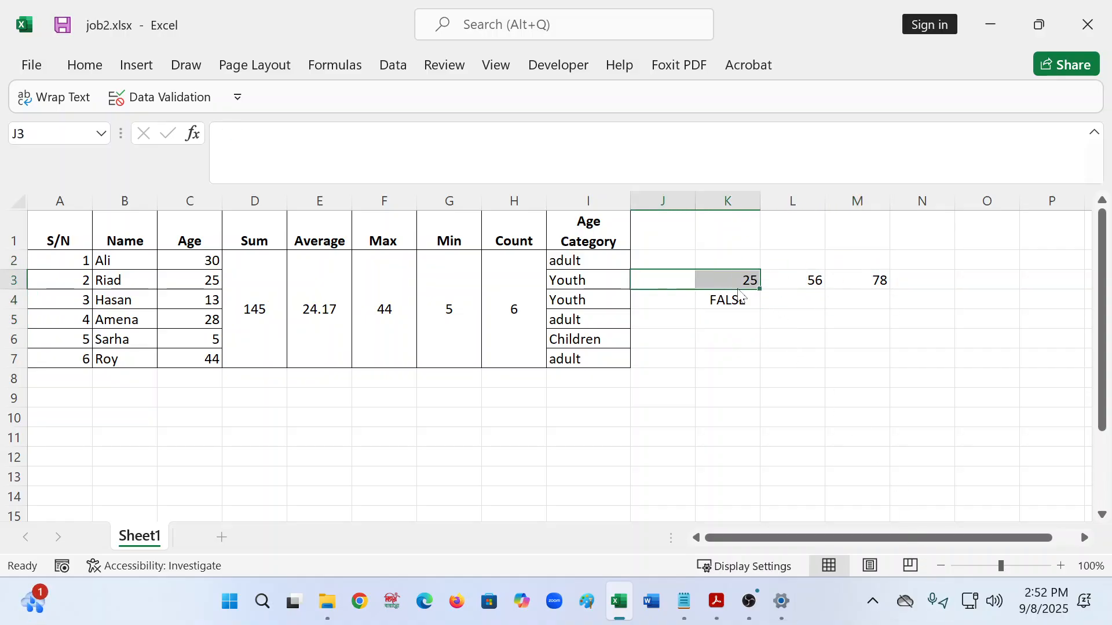
pyautogui.click(742, 276)
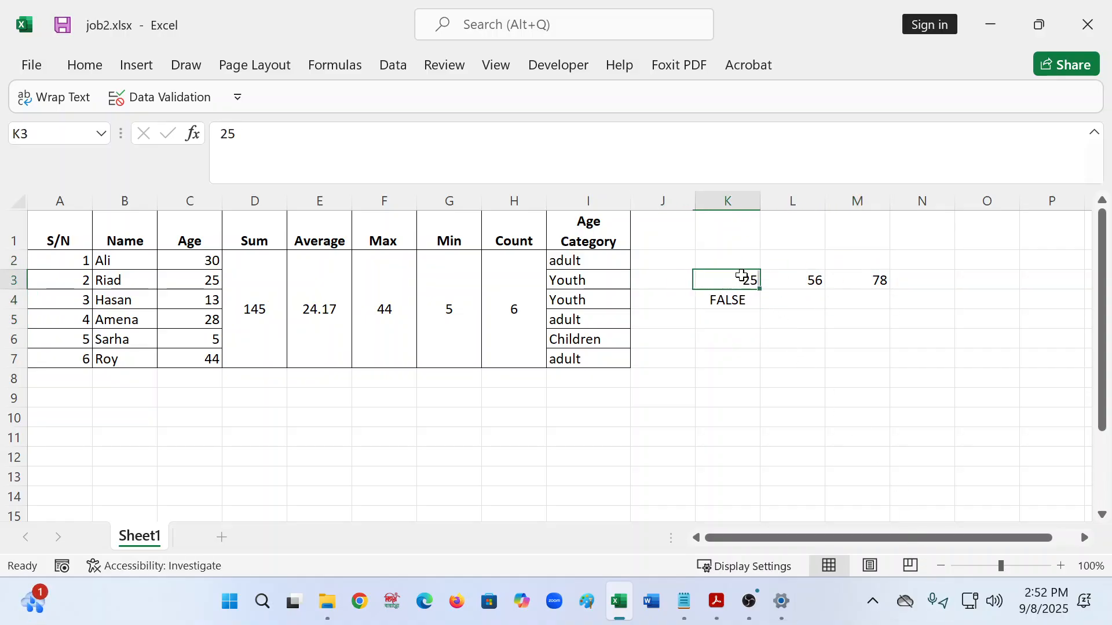
pyautogui.click(721, 301)
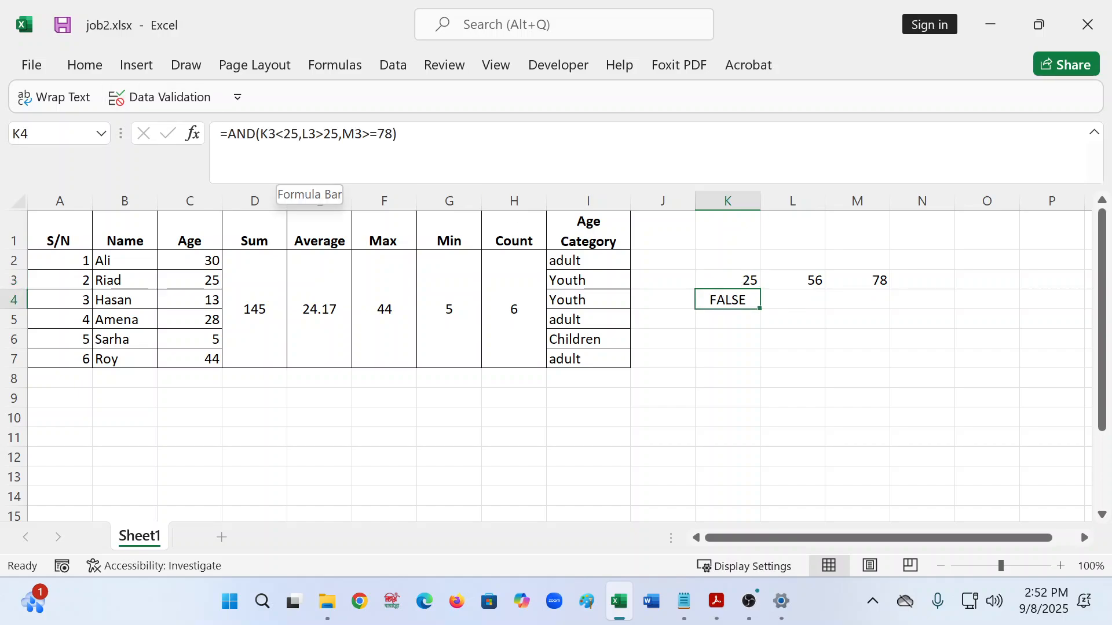
pyautogui.click(282, 176)
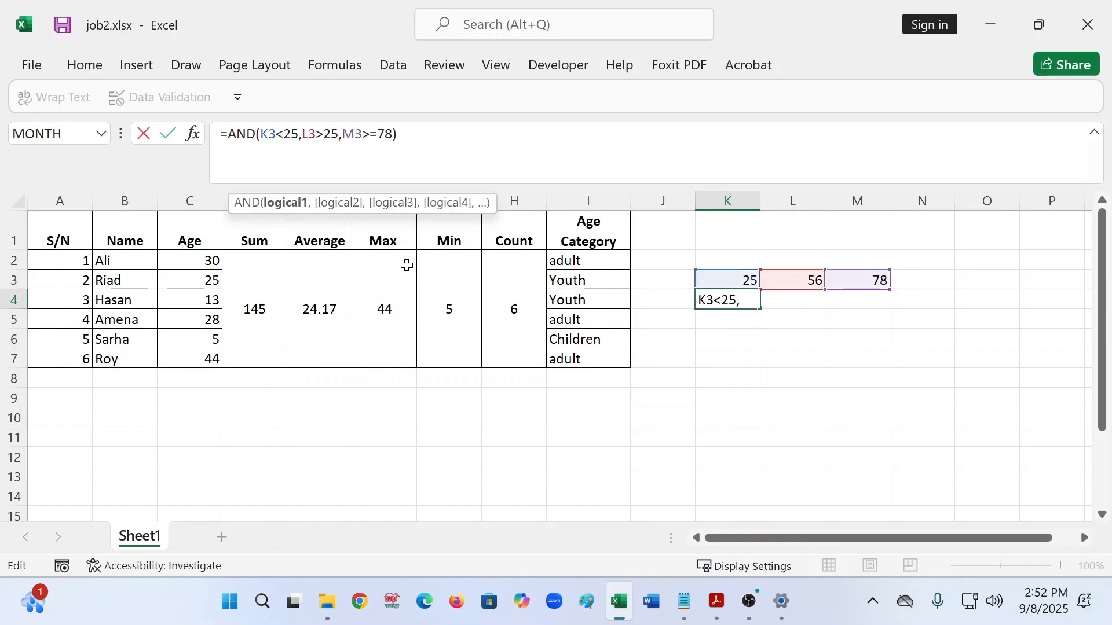
pyautogui.write('=')
pyautogui.press('End')
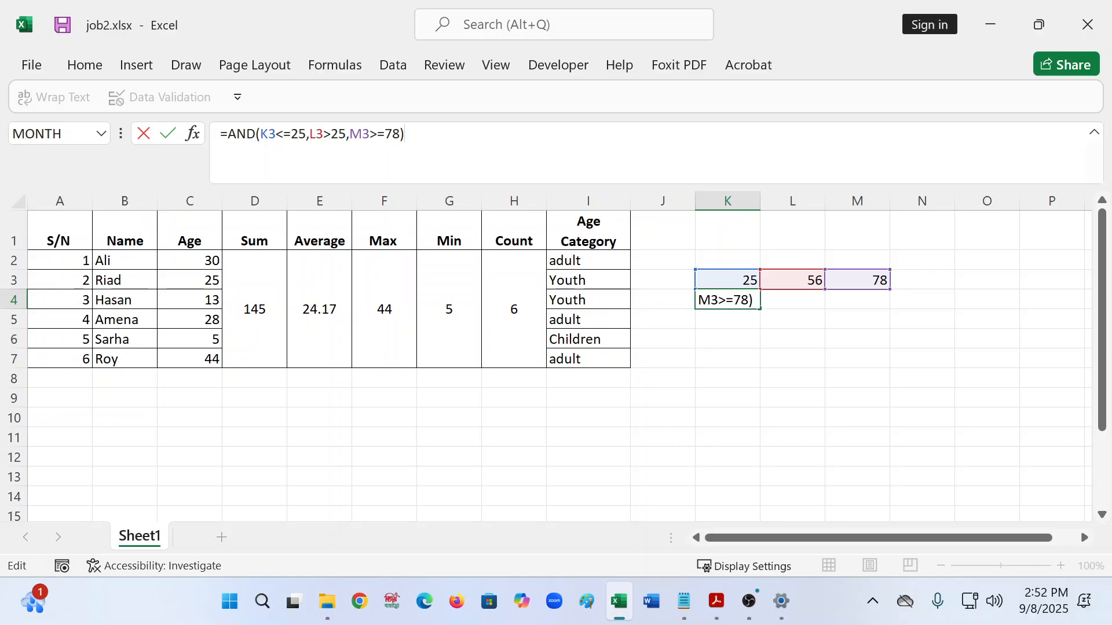
pyautogui.press('Return')
# - Recheck the K3 and L3 values and K4's formula, then select empty cell K6
pyautogui.press('Up')
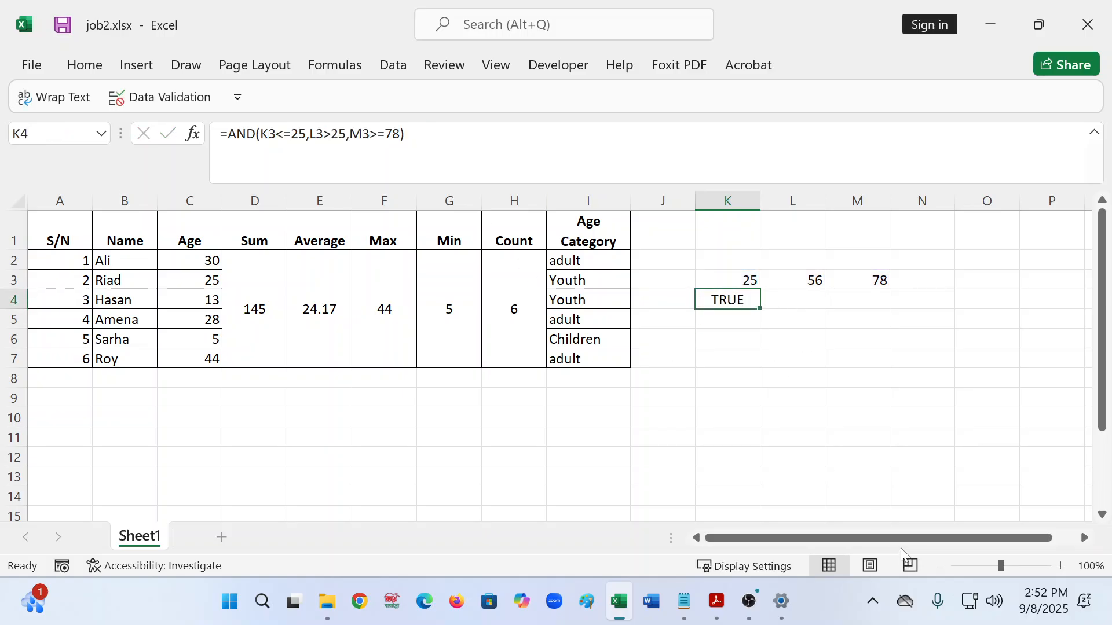
pyautogui.click(721, 275)
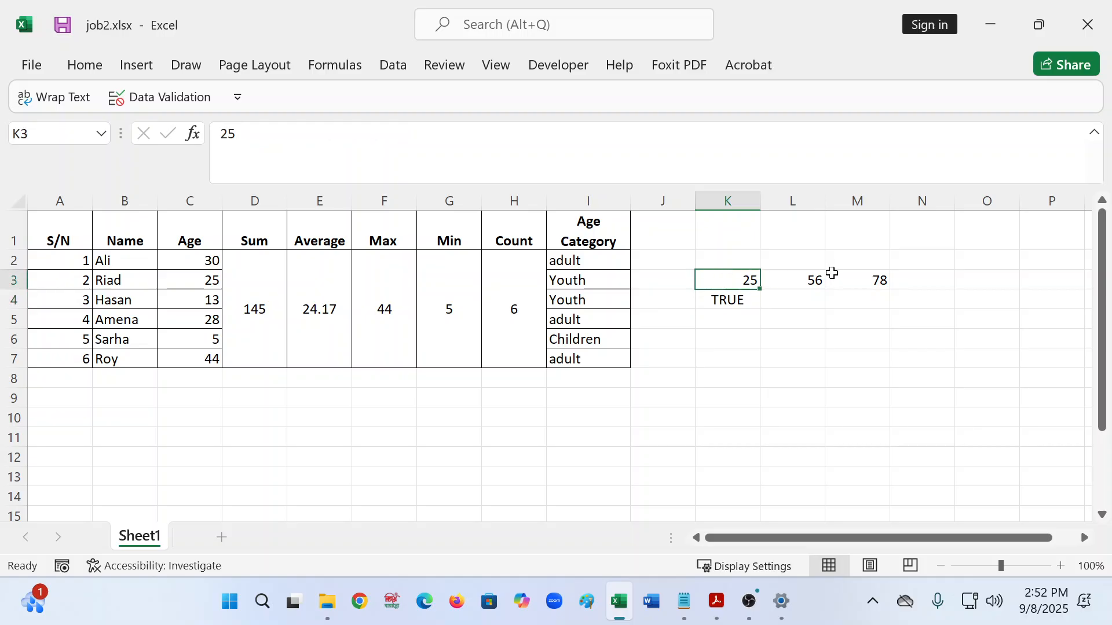
pyautogui.click(812, 278)
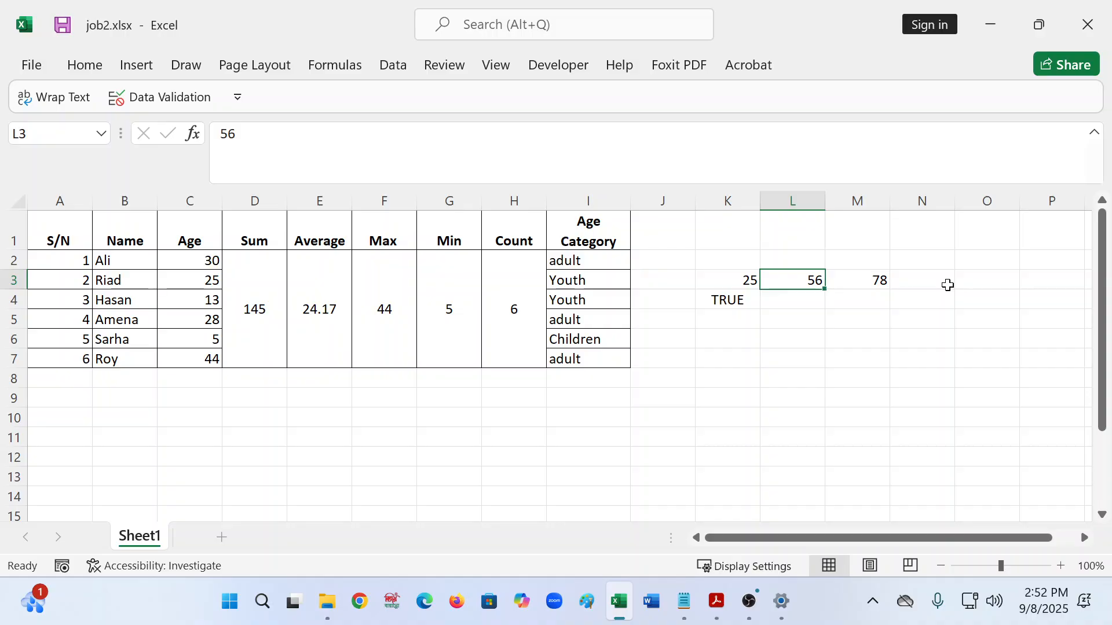
pyautogui.click(715, 297)
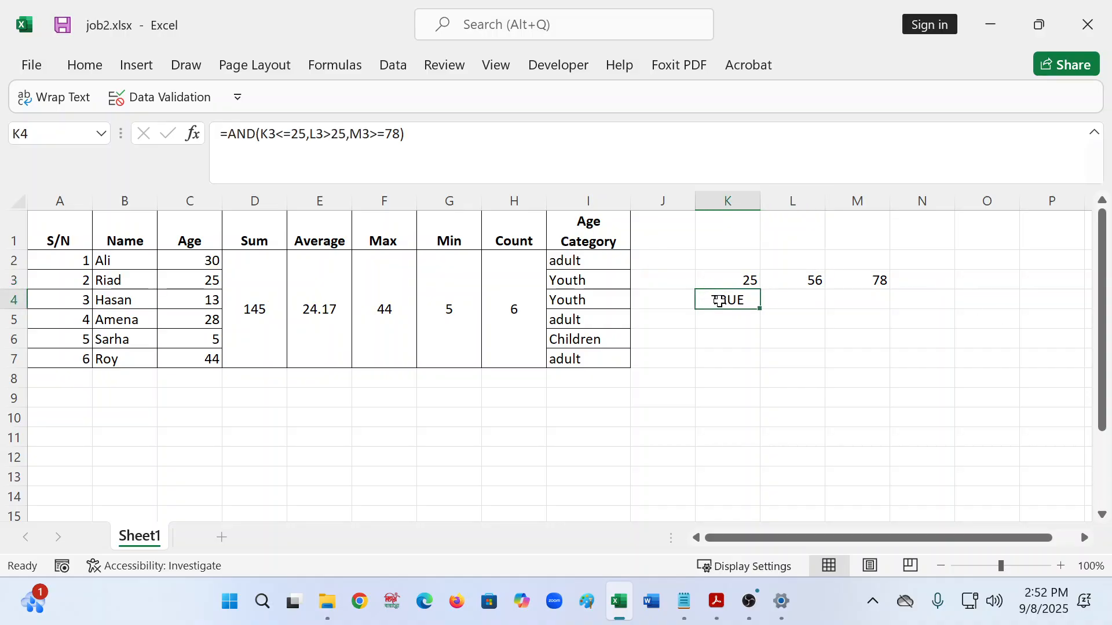
pyautogui.click(718, 338)
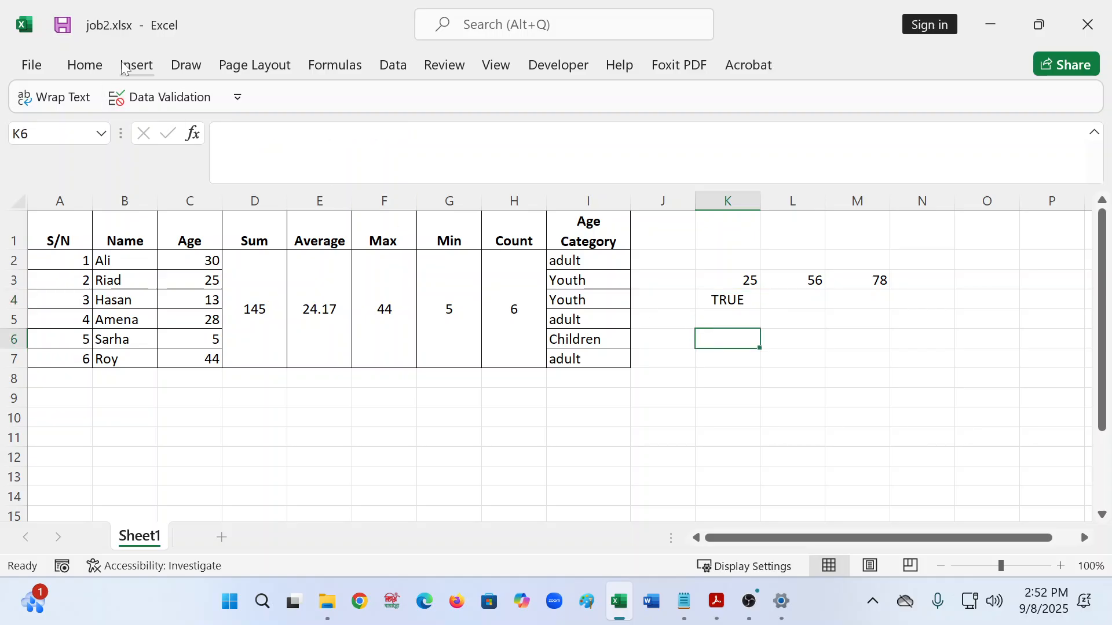
# - Start an OR formula in K6, mistakenly entering or( without an equals sign
pyautogui.click(222, 134)
pyautogui.write('=')
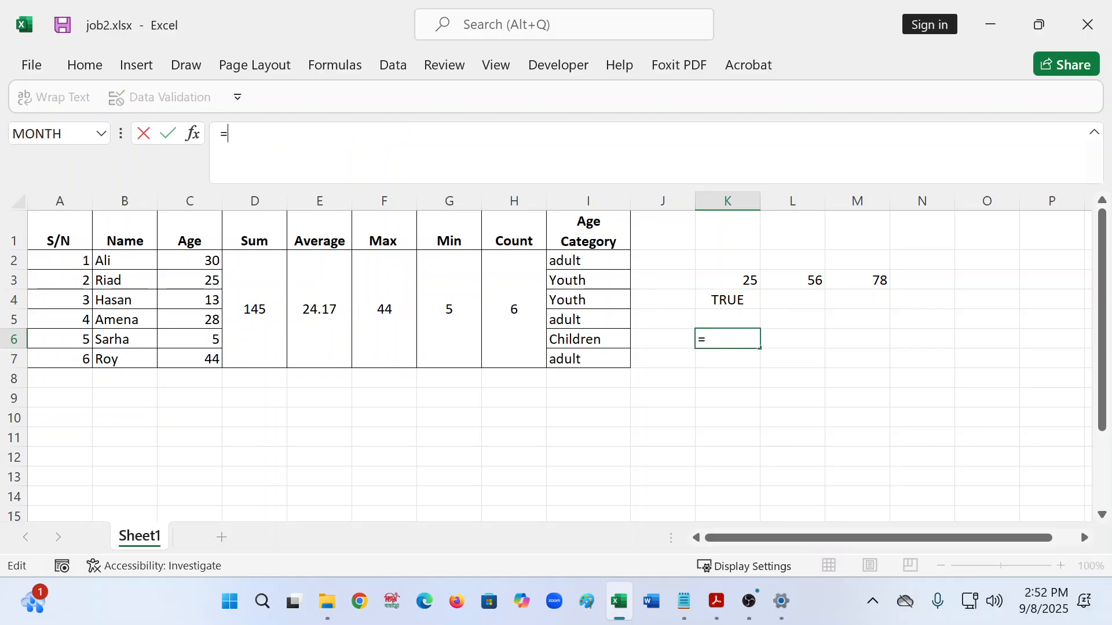
pyautogui.write('or')
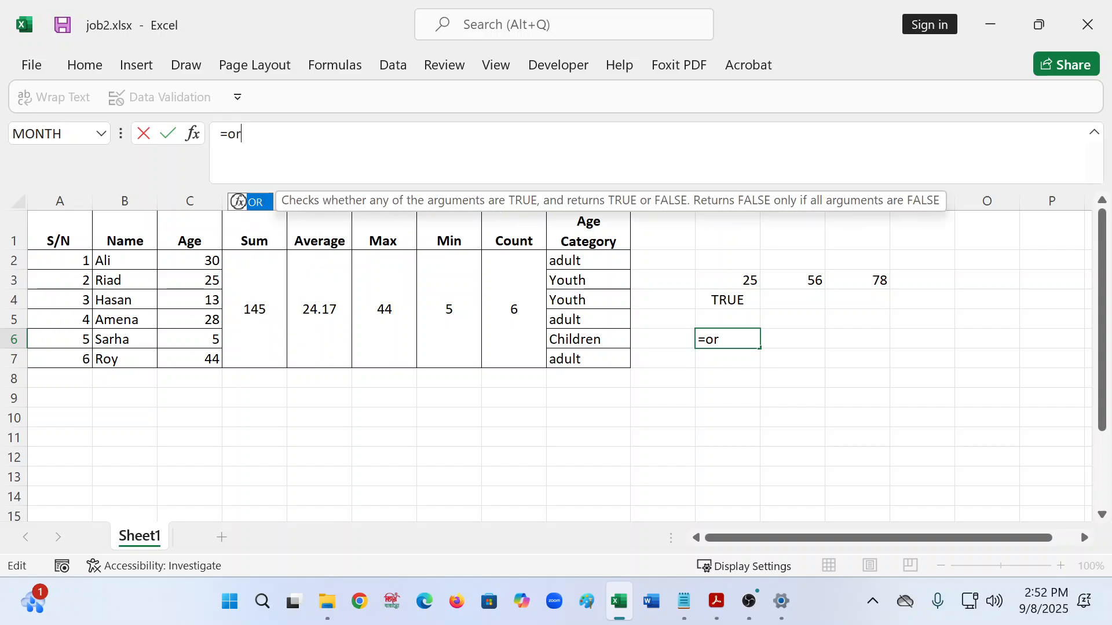
pyautogui.write('(')
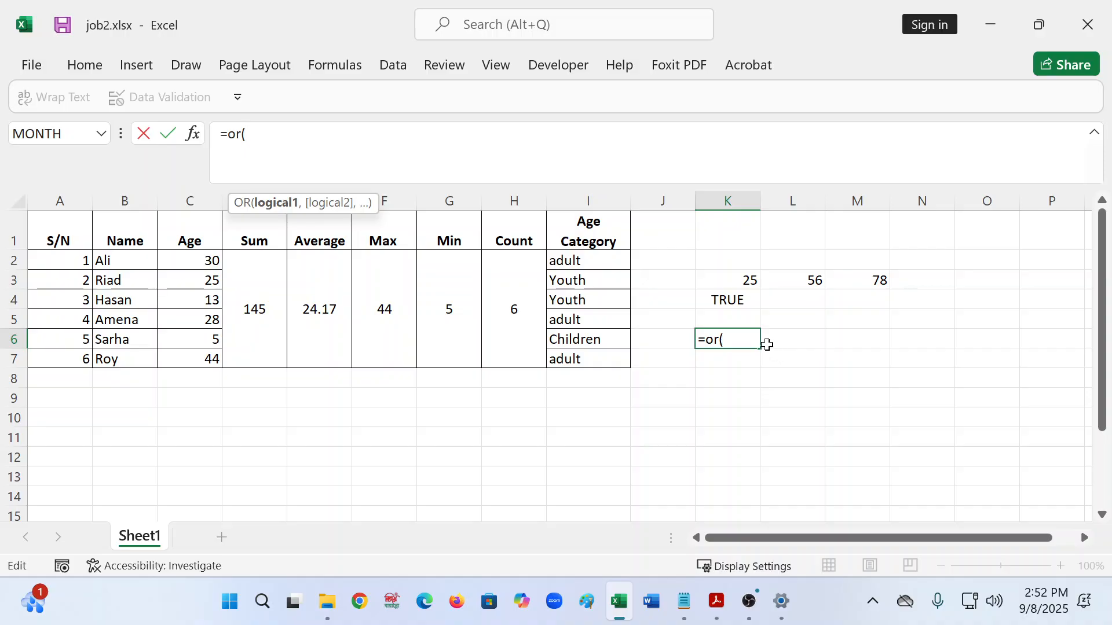
pyautogui.press('BackSpace')
pyautogui.press('BackSpace')
pyautogui.press('BackSpace')
pyautogui.press('BackSpace')
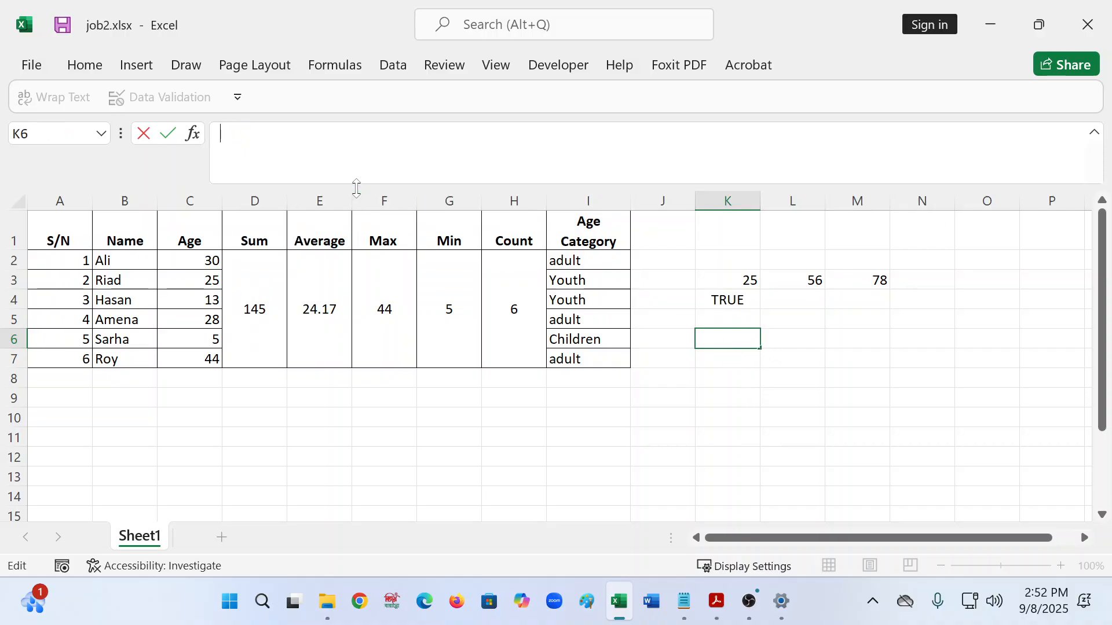
pyautogui.write('or(')
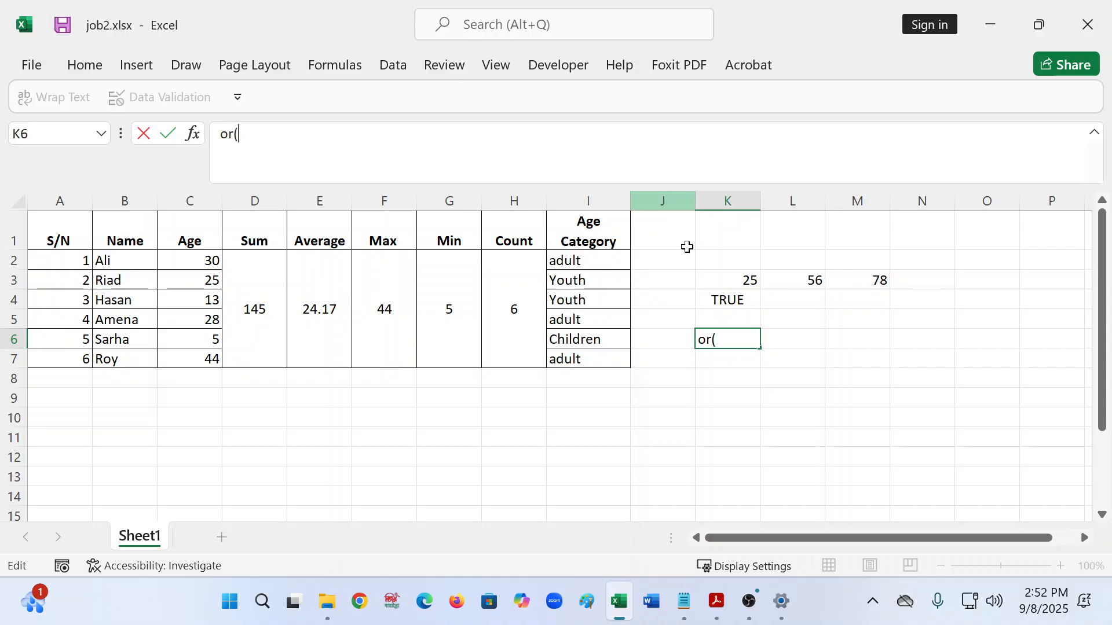
pyautogui.click(753, 280)
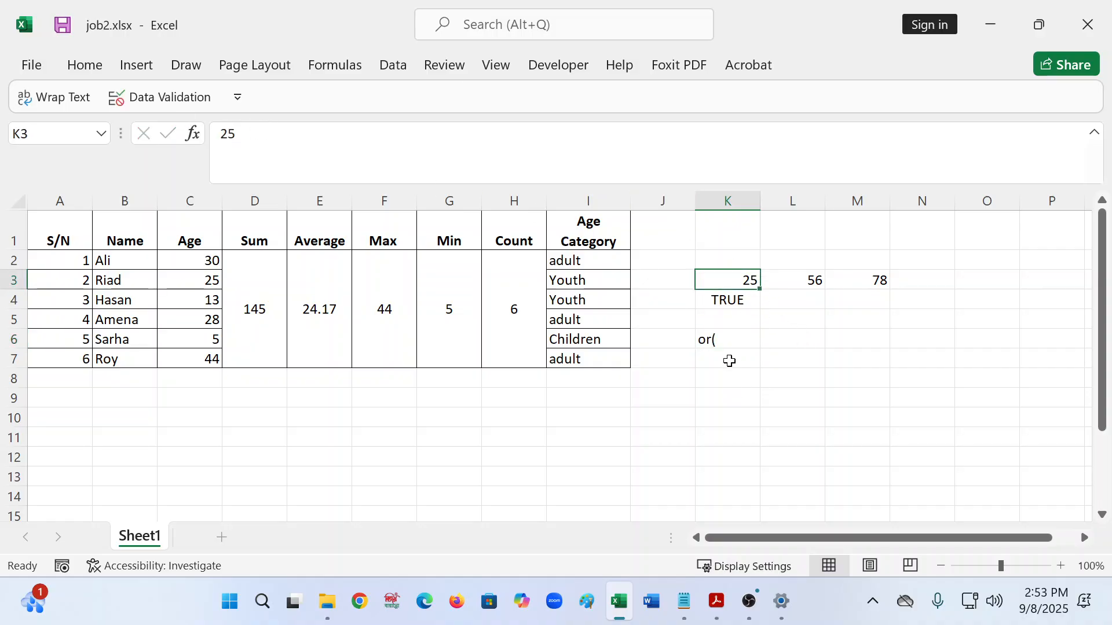
pyautogui.click(733, 340)
# - Fix K6 into =OR(K3<25,L3>25,M3>=78), which returns TRUE
pyautogui.click(222, 134)
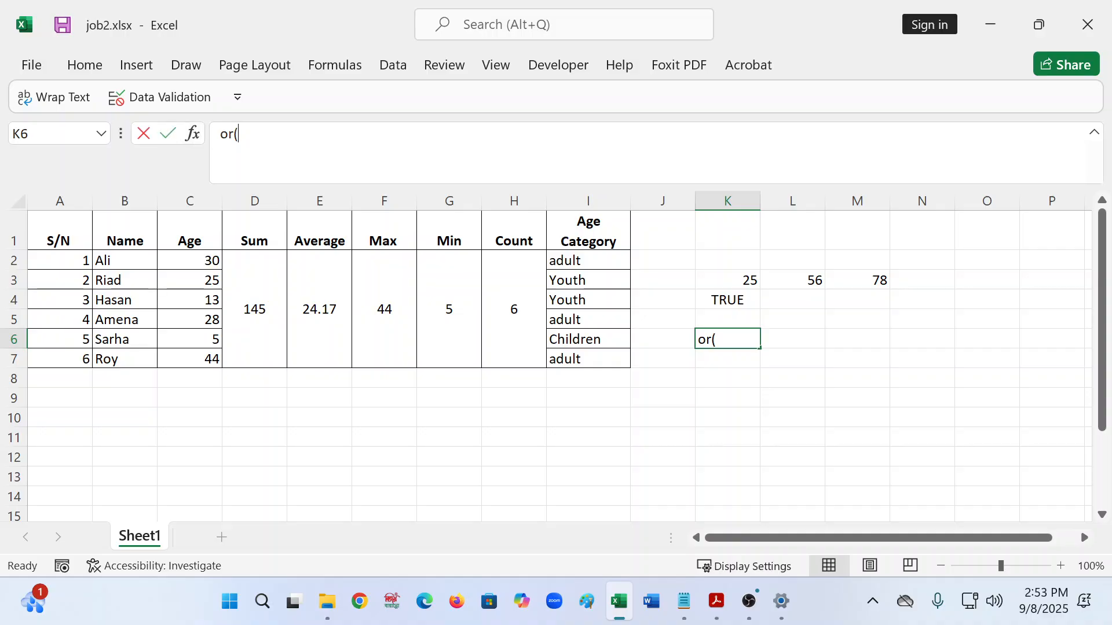
pyautogui.write('=')
pyautogui.press('End')
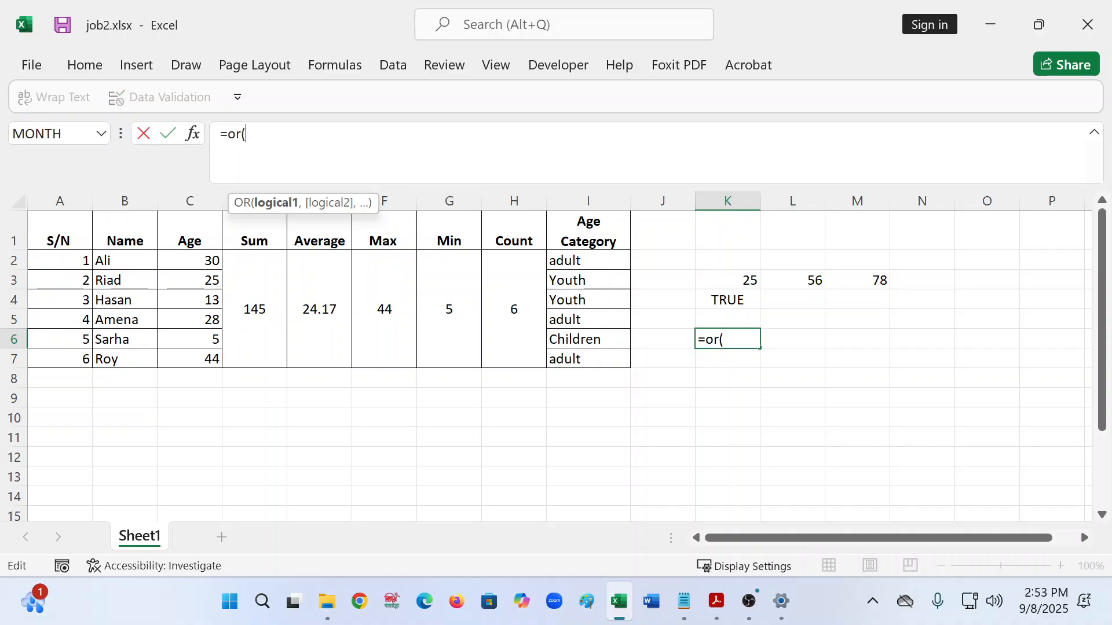
pyautogui.click(743, 279)
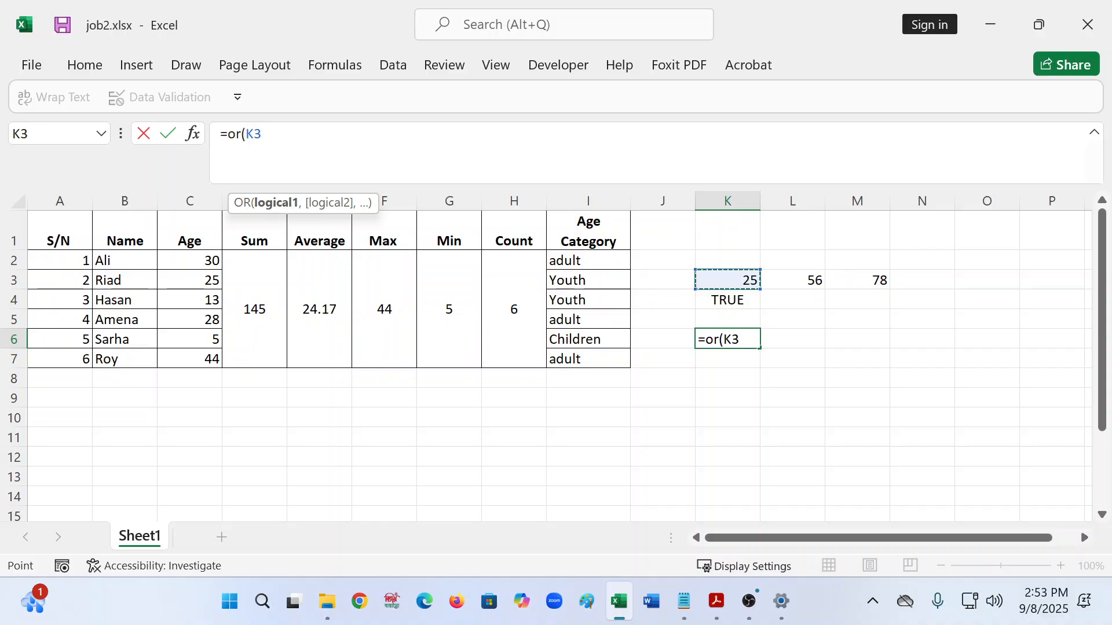
pyautogui.write('<')
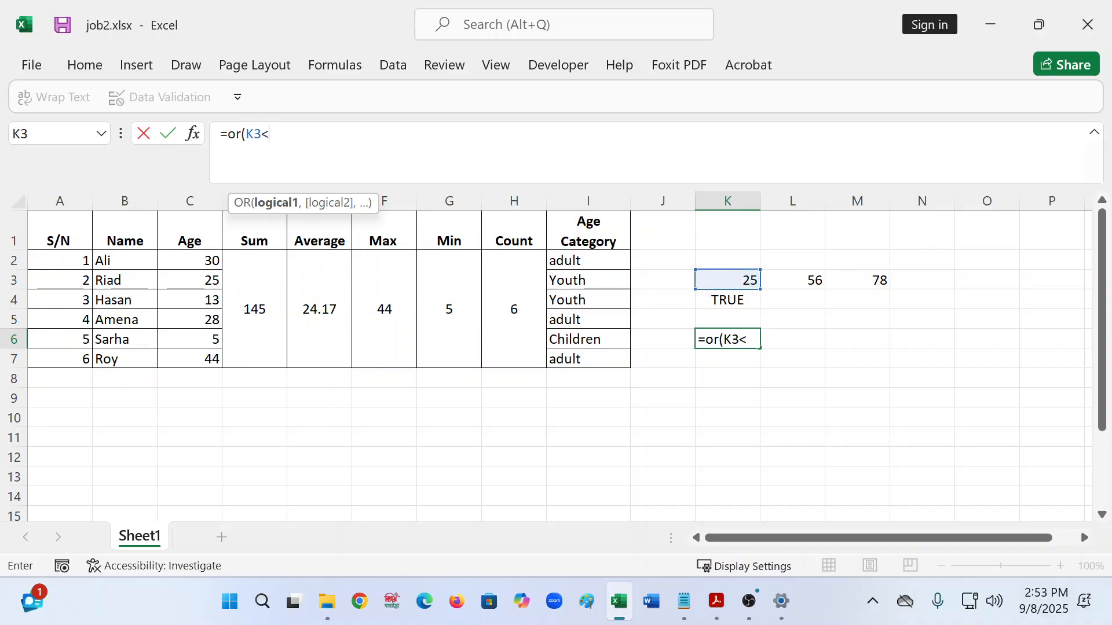
pyautogui.write('25,')
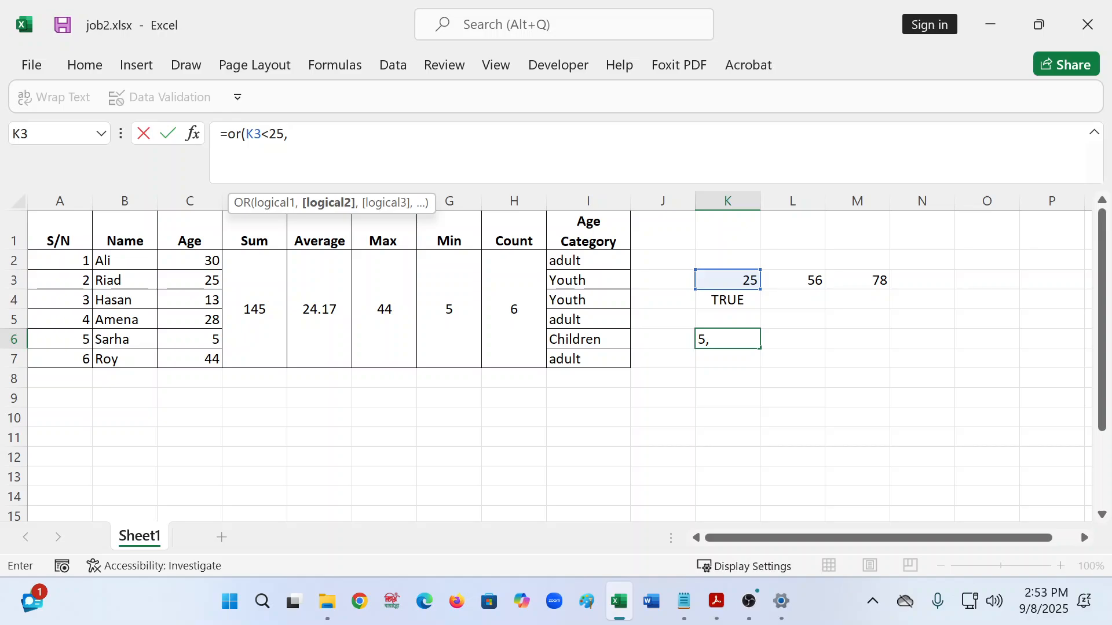
pyautogui.write('l3')
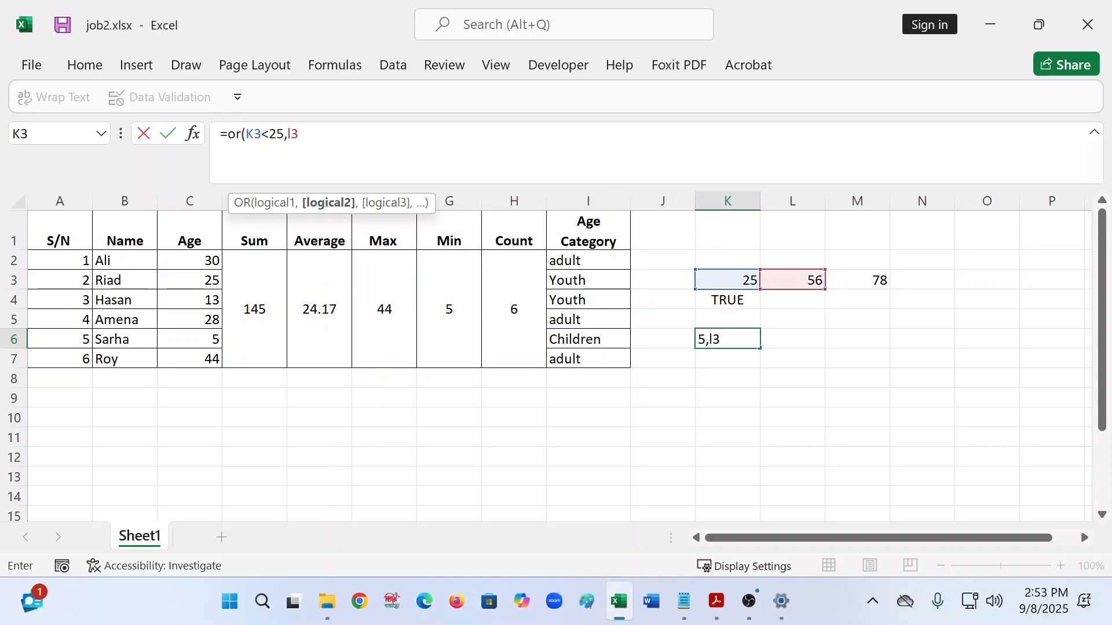
pyautogui.write('>25,')
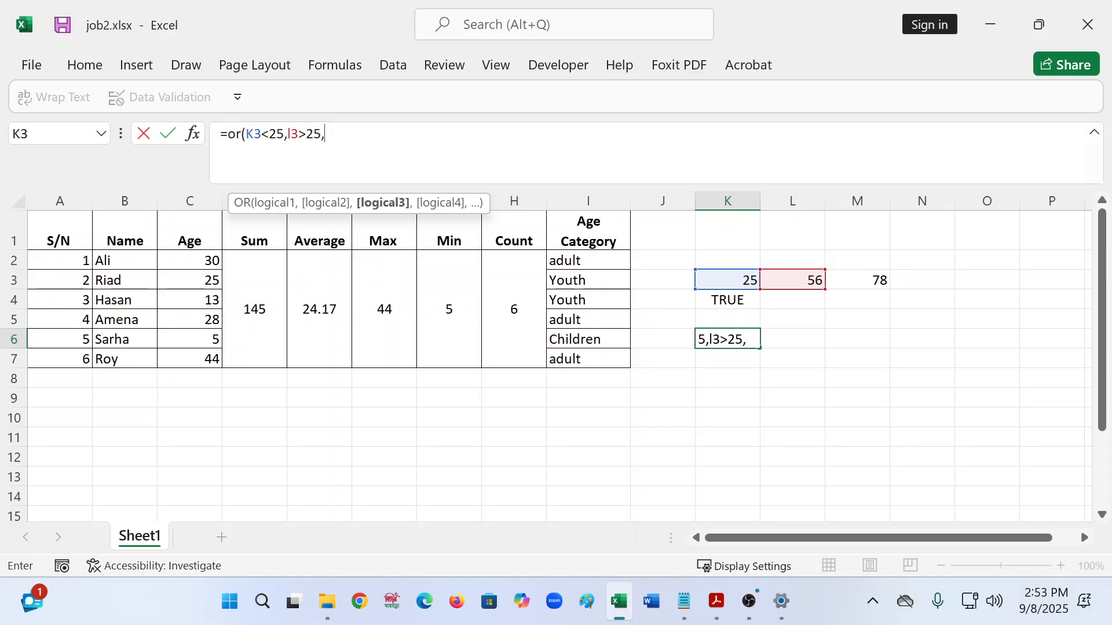
pyautogui.write('m3')
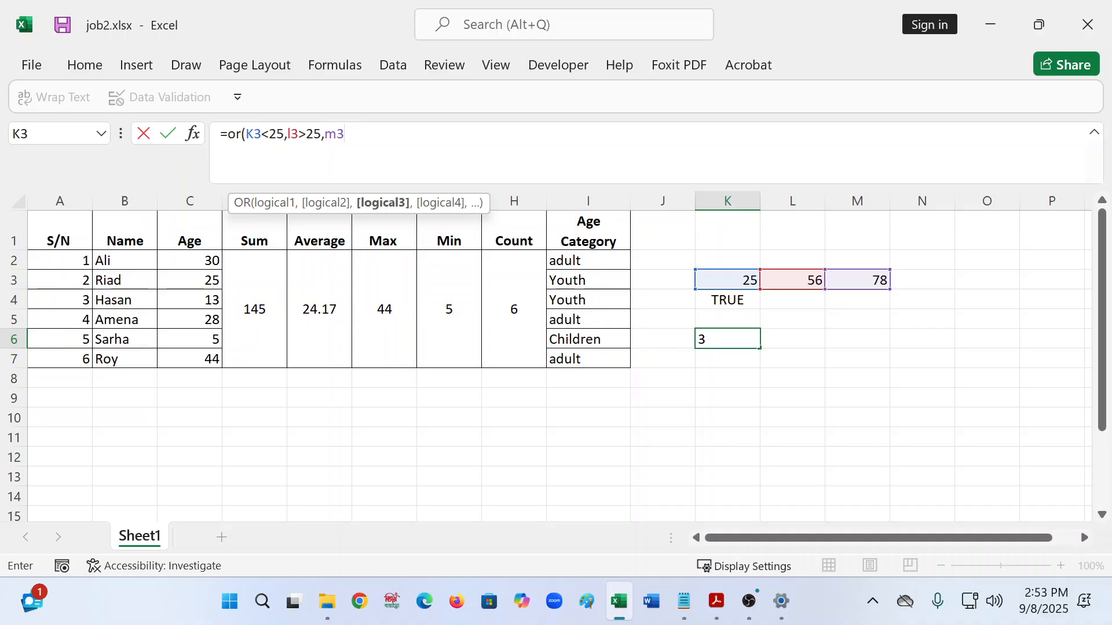
pyautogui.write('<')
pyautogui.write('=')
pyautogui.press('BackSpace')
pyautogui.press('BackSpace')
pyautogui.write('>')
pyautogui.write('7')
pyautogui.press('BackSpace')
pyautogui.write('=78)')
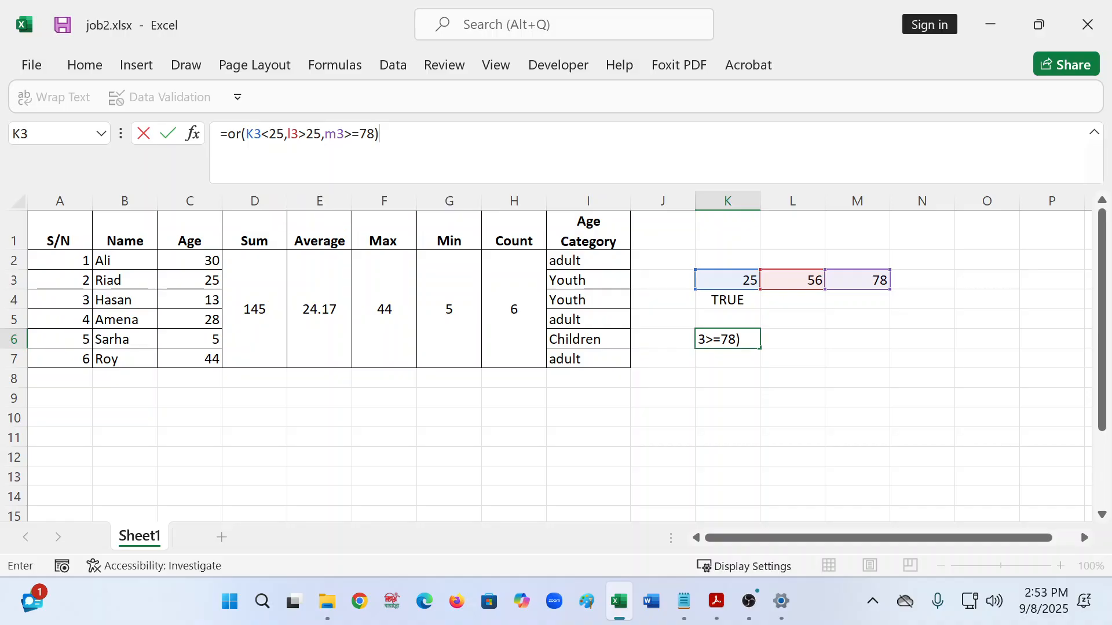
pyautogui.press('Return')
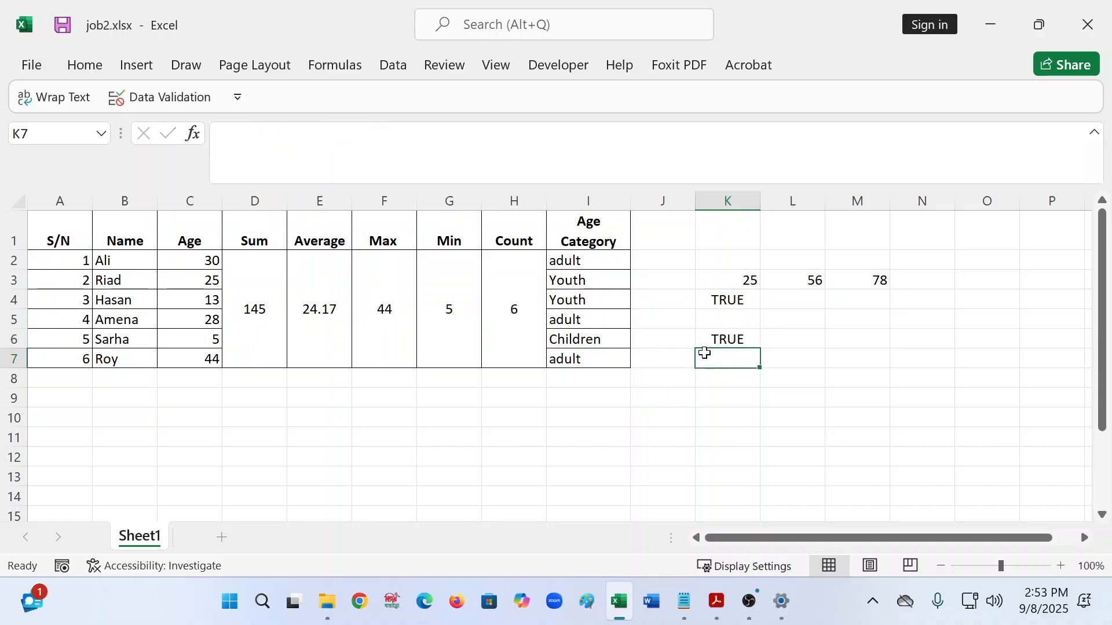
pyautogui.press('Up')
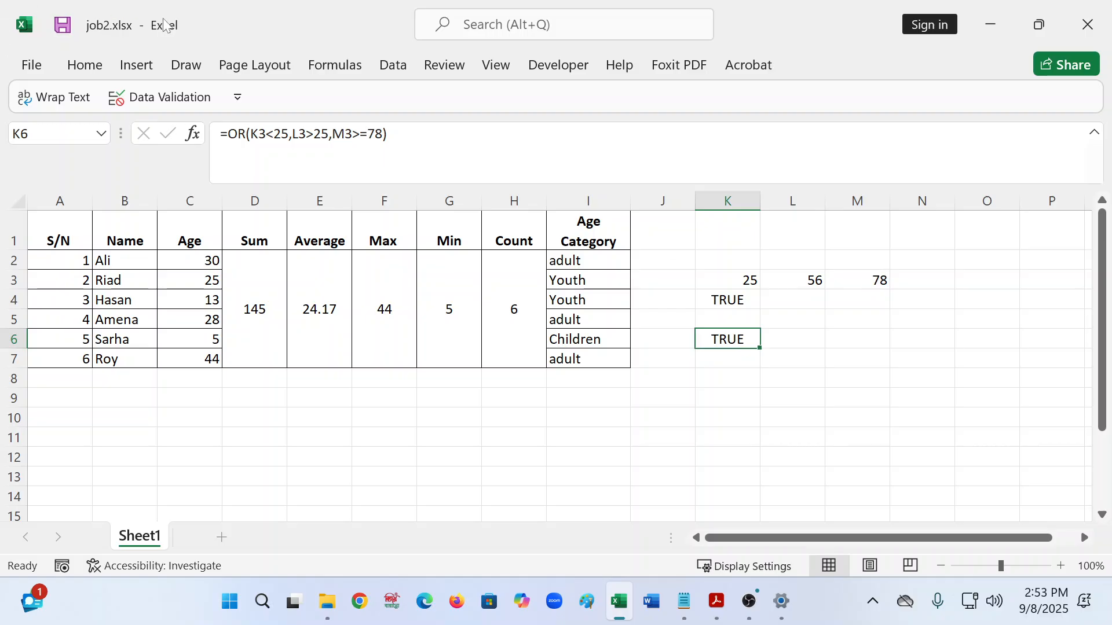
# - Replace 78 with 25 in K6's last OR condition, making it M3>=25
pyautogui.press('F2')
pyautogui.click(383, 133)
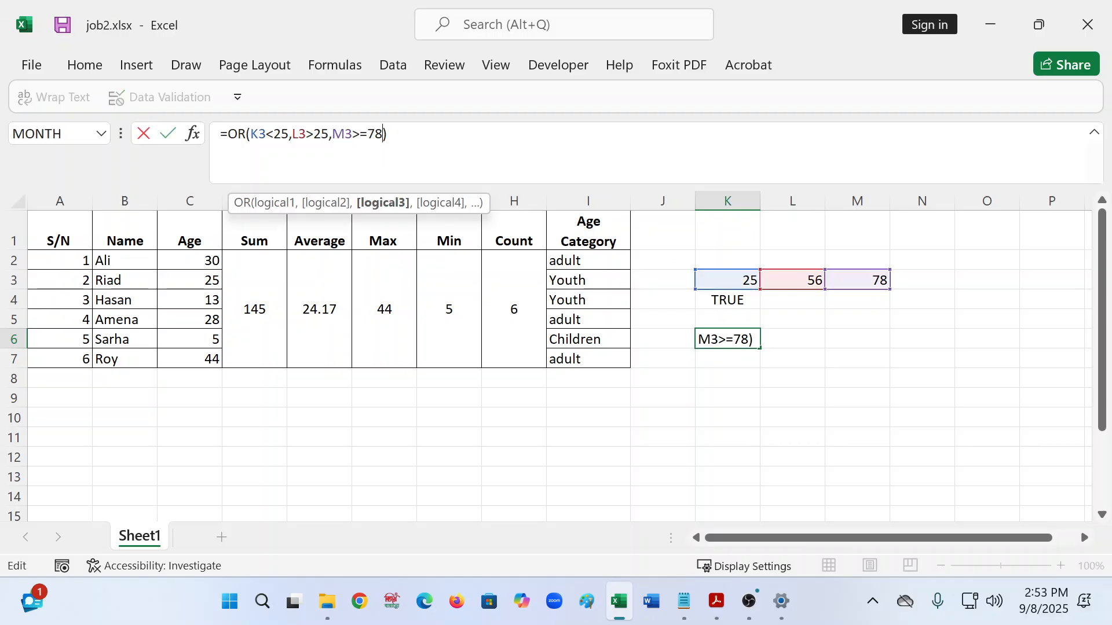
pyautogui.press('BackSpace')
pyautogui.press('BackSpace')
pyautogui.write('25')
pyautogui.press('Return')
pyautogui.click(728, 336)
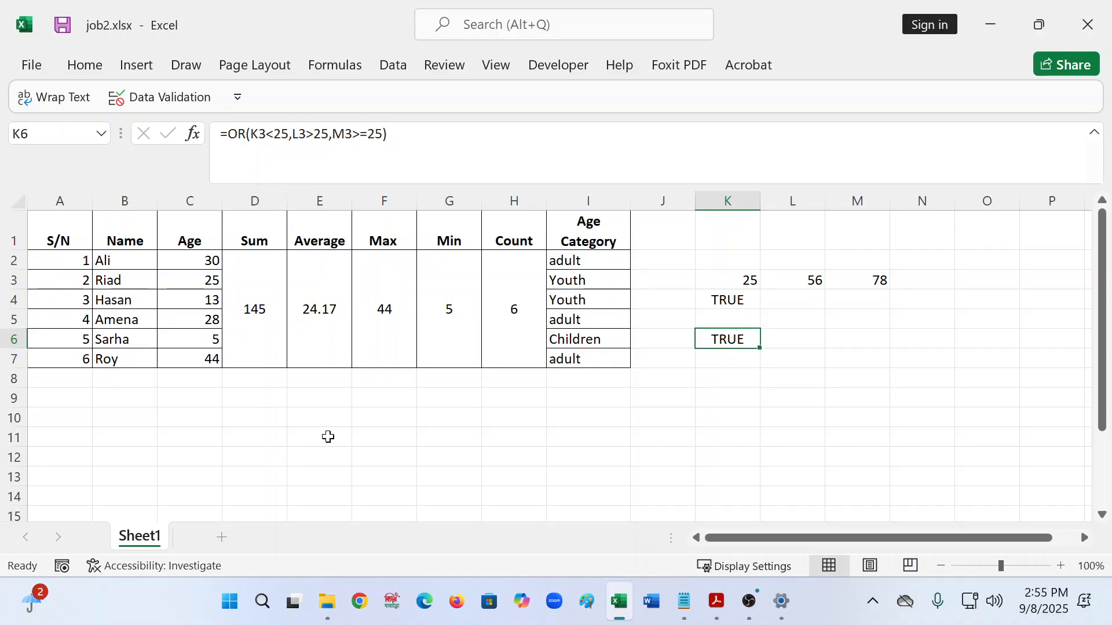
# - Clear the scratch values in K3, L3, M3 and the AND/OR results in K4 and K6
pyautogui.click(522, 477)
pyautogui.click(763, 340)
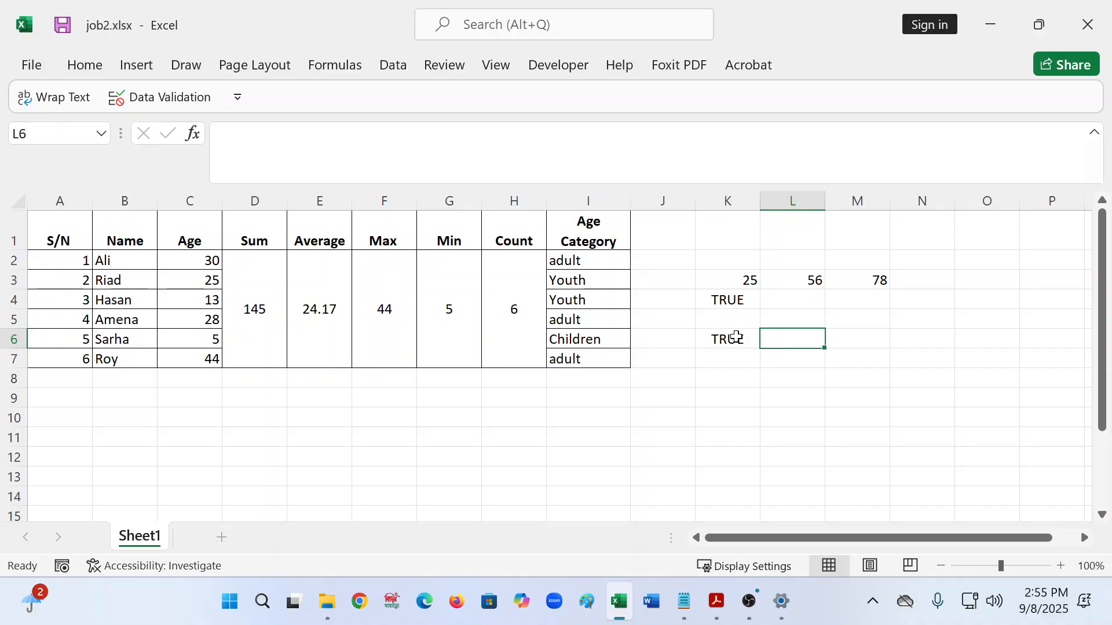
pyautogui.click(736, 337)
pyautogui.press('Delete')
pyautogui.click(729, 300)
pyautogui.press('Delete')
pyautogui.click(765, 276)
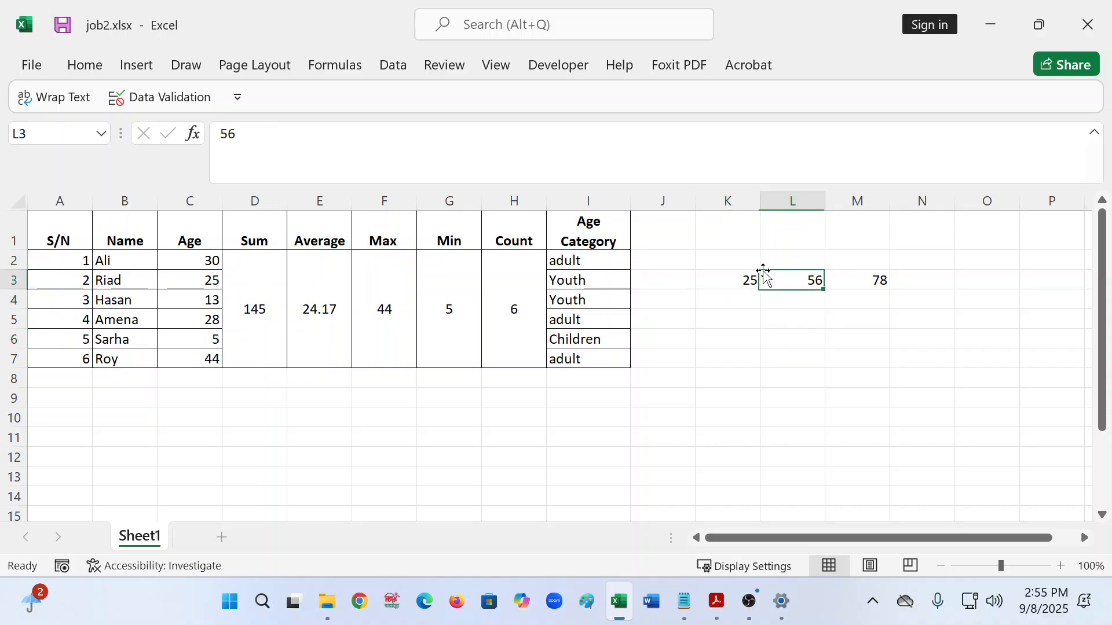
pyautogui.click(744, 279)
pyautogui.press('Delete')
pyautogui.click(809, 280)
pyautogui.press('Delete')
pyautogui.click(880, 290)
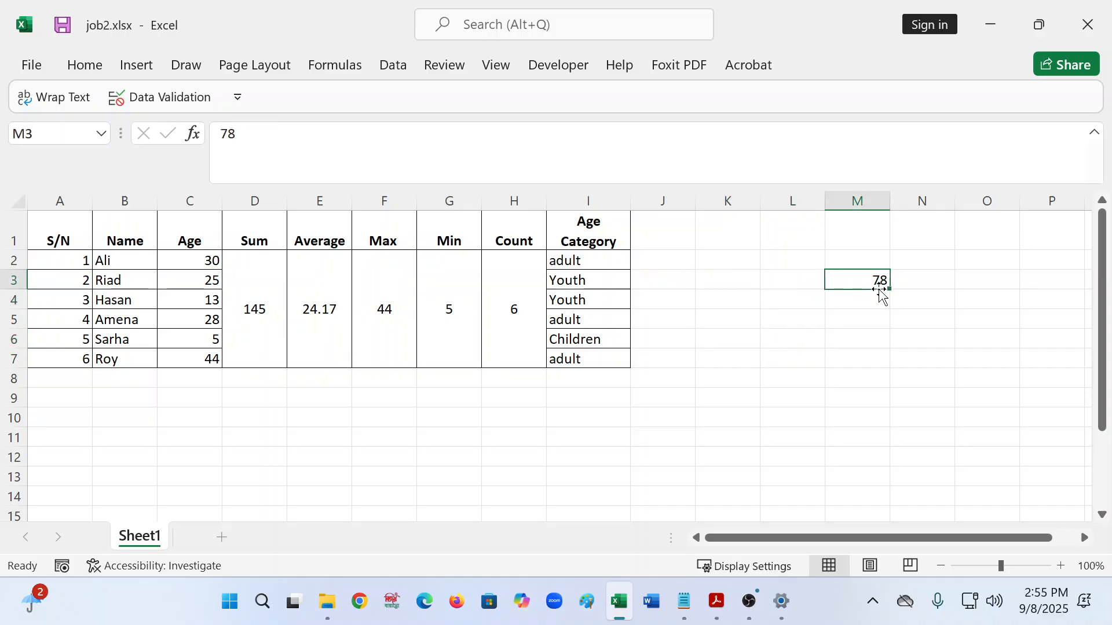
pyautogui.press('Delete')
# - In J2 start =IF(AND(C2>=1,C2<=12) for the 1–12 age range
pyautogui.click(660, 260)
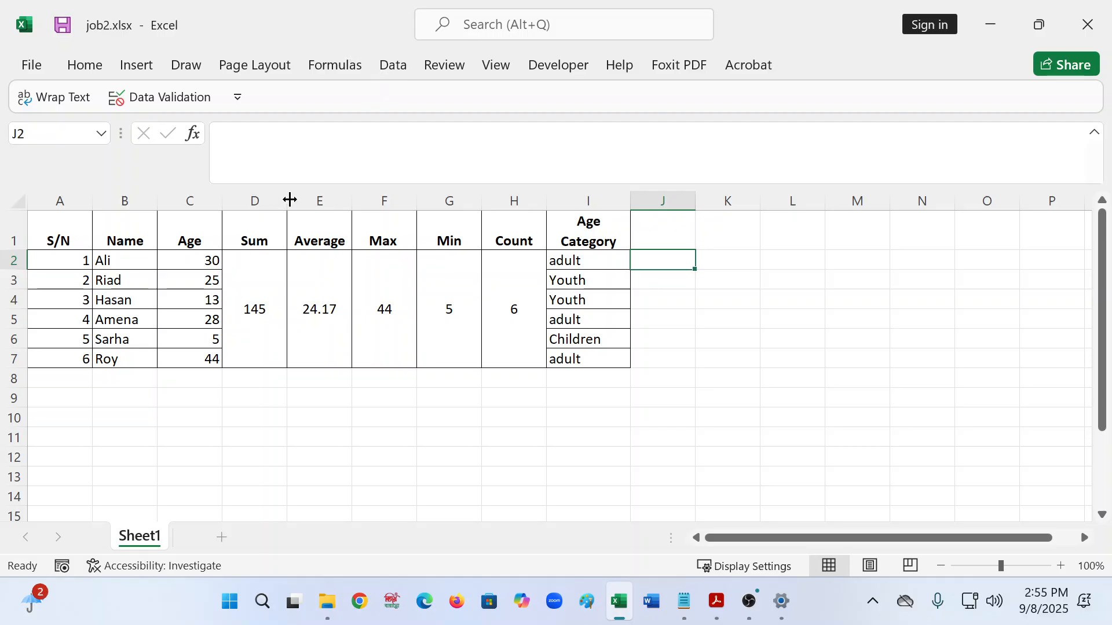
pyautogui.click(221, 134)
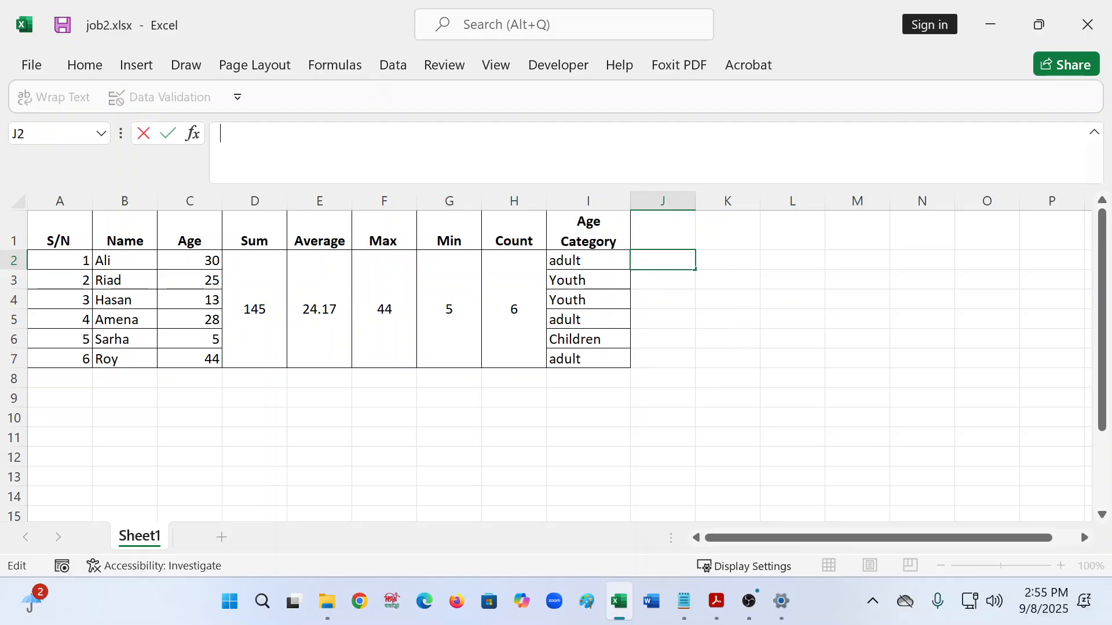
pyautogui.write('=if')
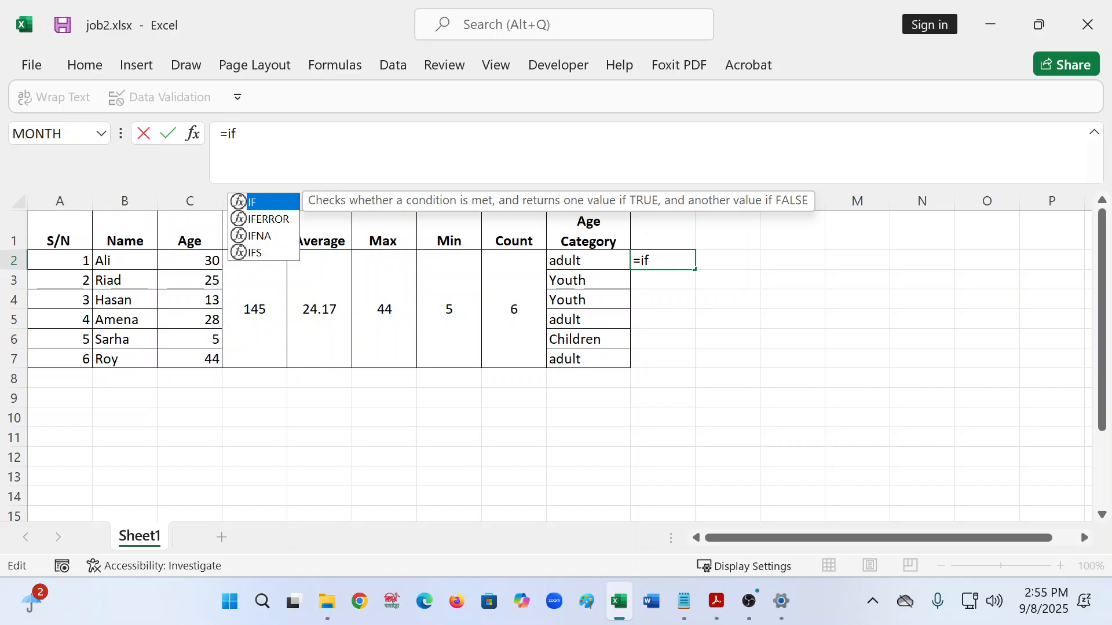
pyautogui.write('(')
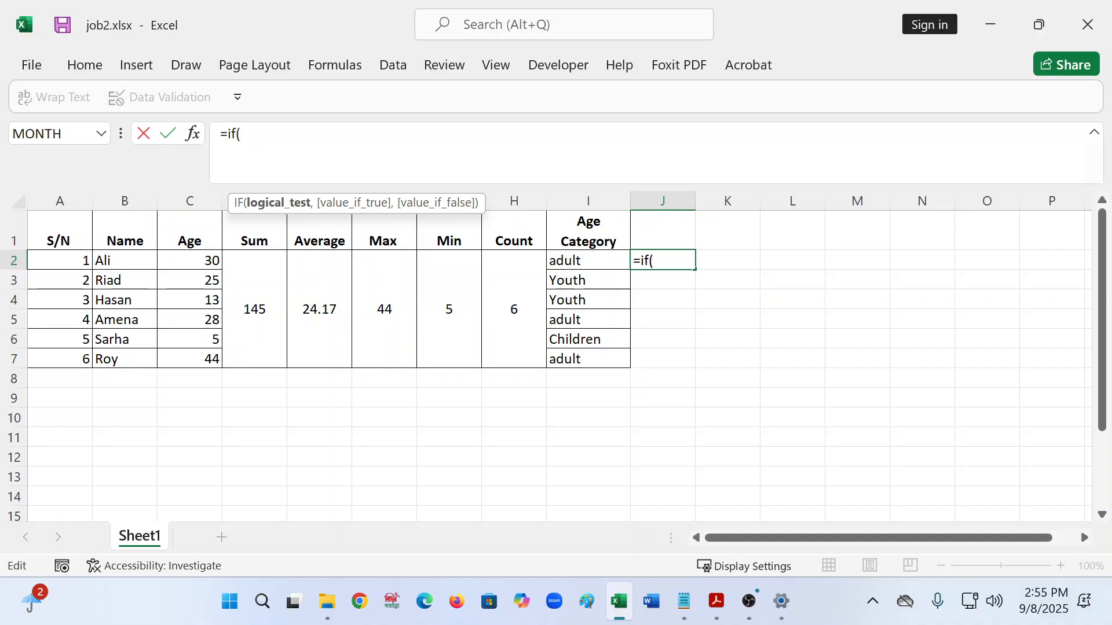
pyautogui.write('and')
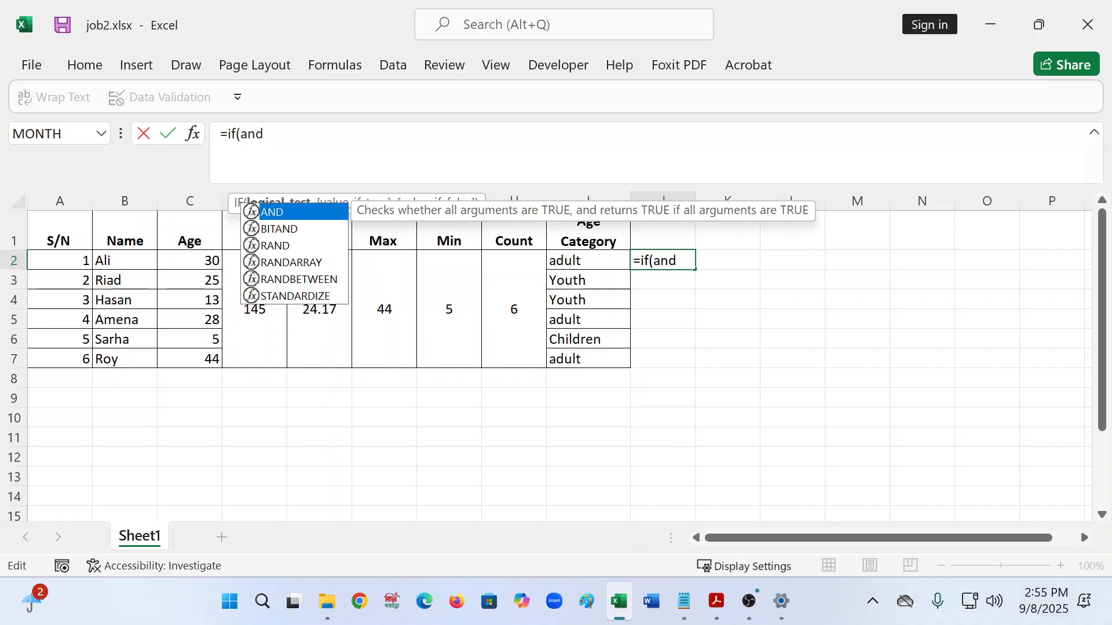
pyautogui.write('(')
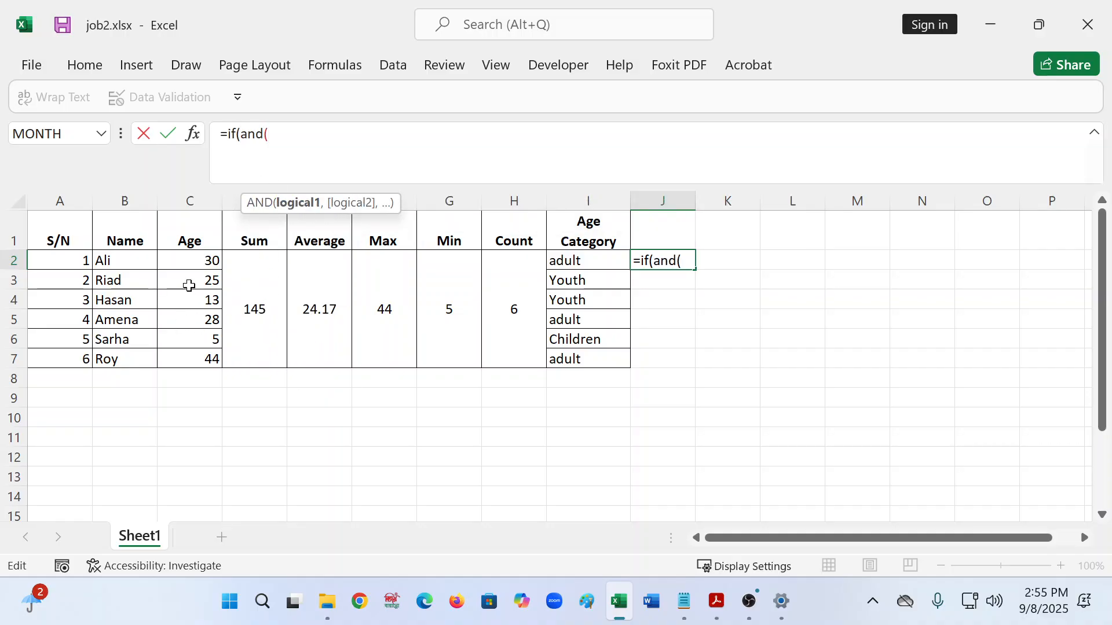
pyautogui.click(190, 260)
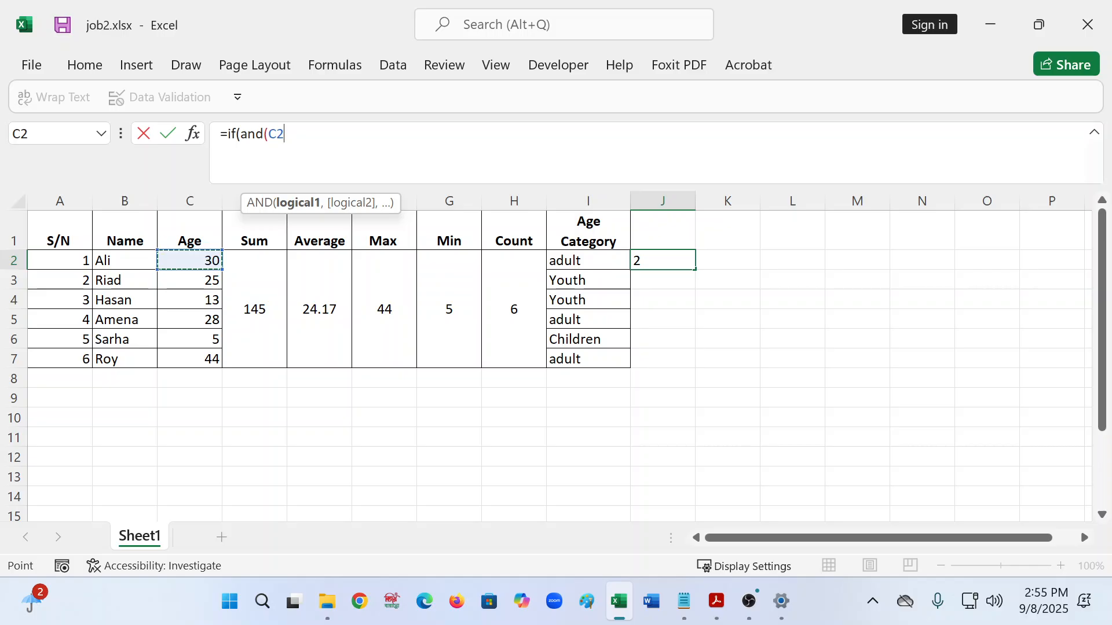
pyautogui.write('>=1')
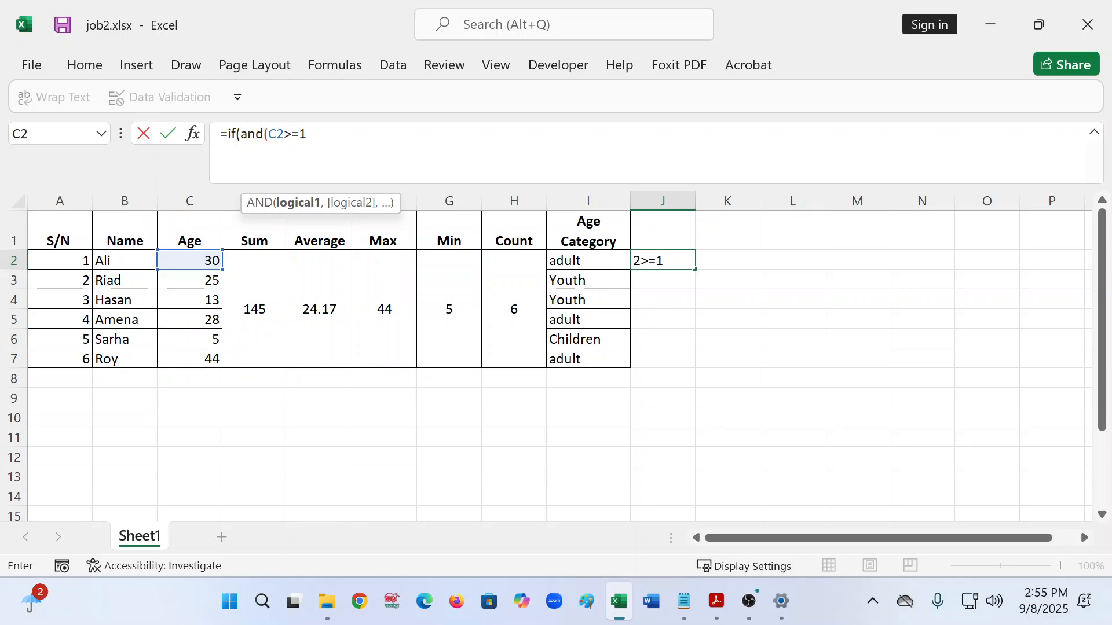
pyautogui.write(',c2<')
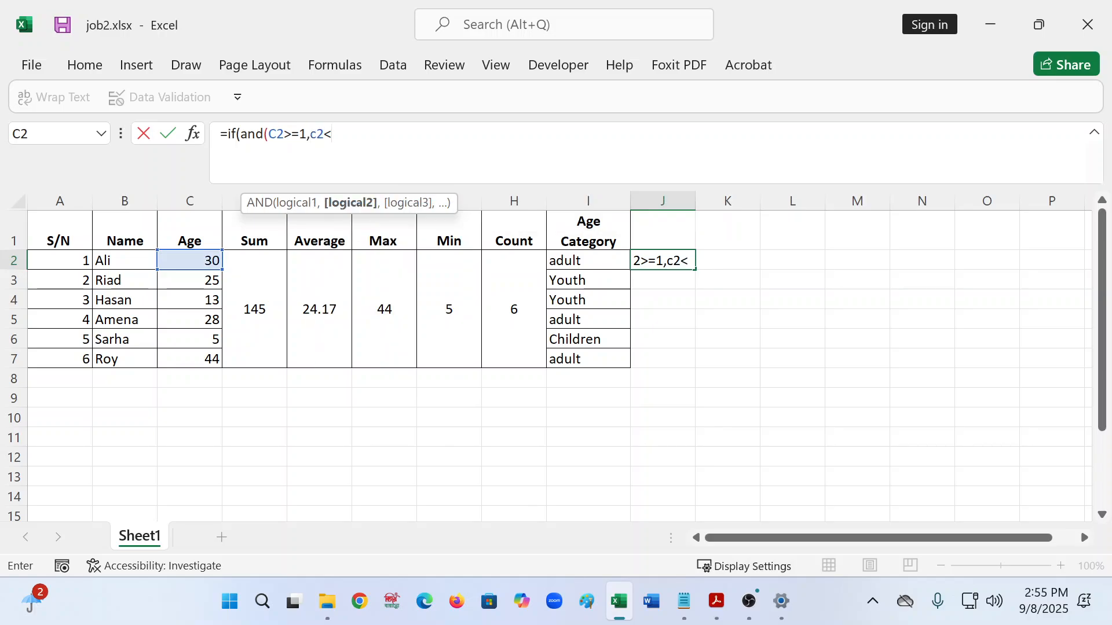
pyautogui.write('=12)')
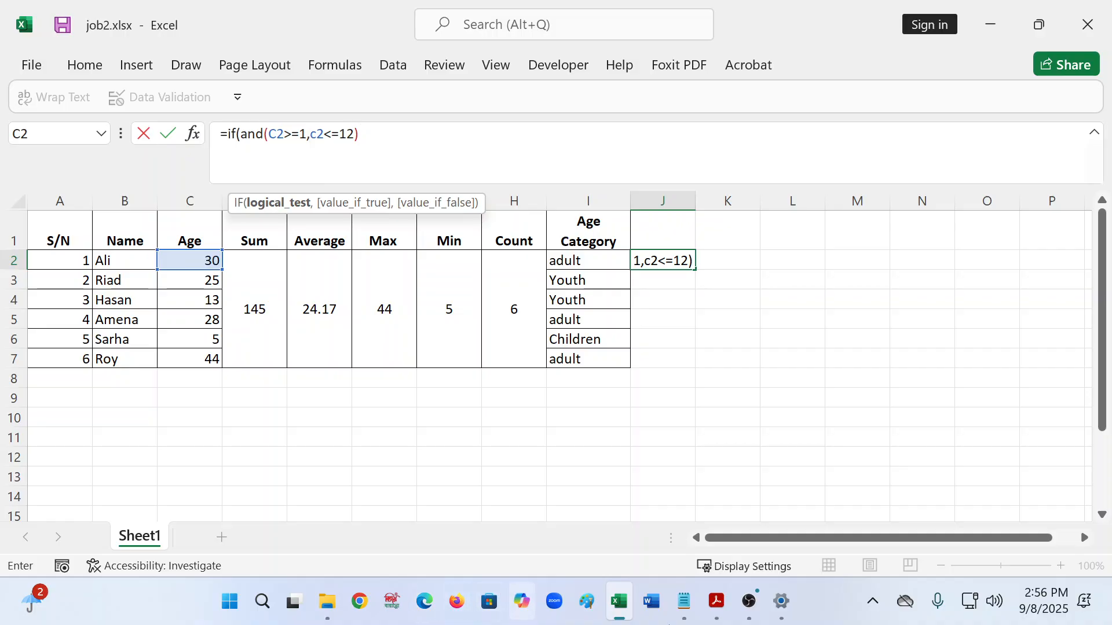
# - Check the age ranges in the PDF, then add the "Children" result and a nested IF(
pyautogui.click(716, 602)
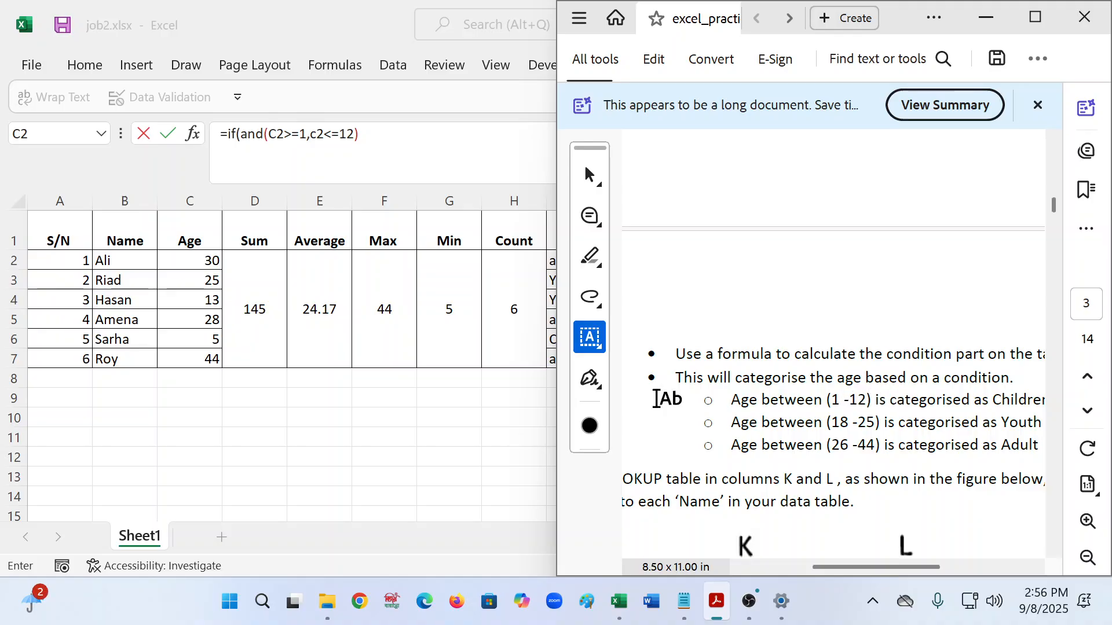
pyautogui.hotkey('alt', 'Tab')
pyautogui.write(',')
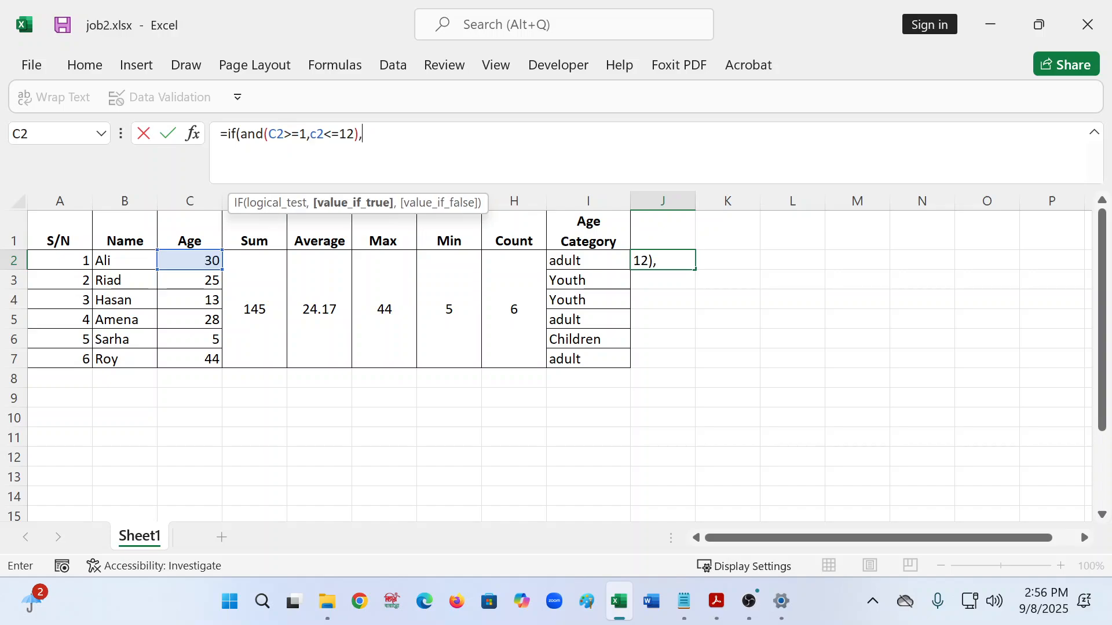
pyautogui.write('"Childe')
pyautogui.press('BackSpace')
pyautogui.write('ren')
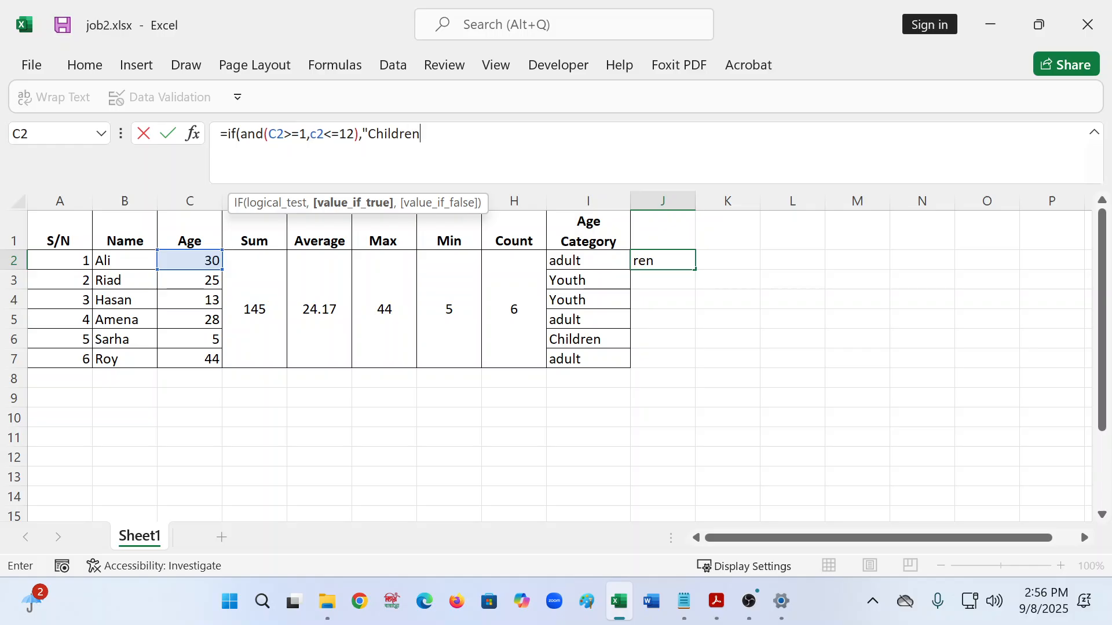
pyautogui.write('",')
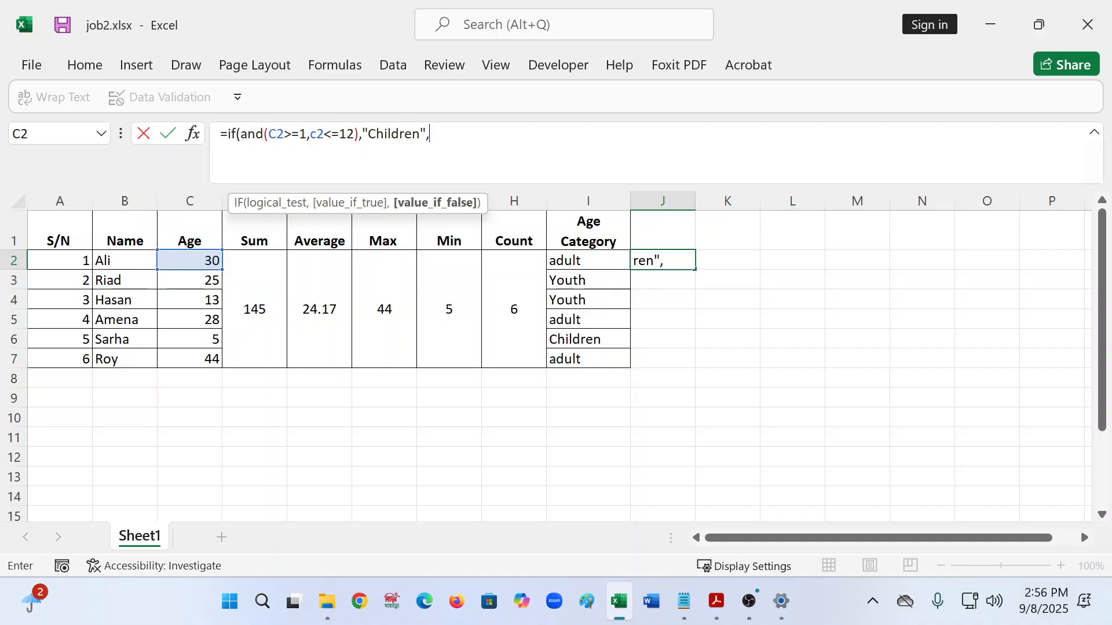
pyautogui.write('if(*')
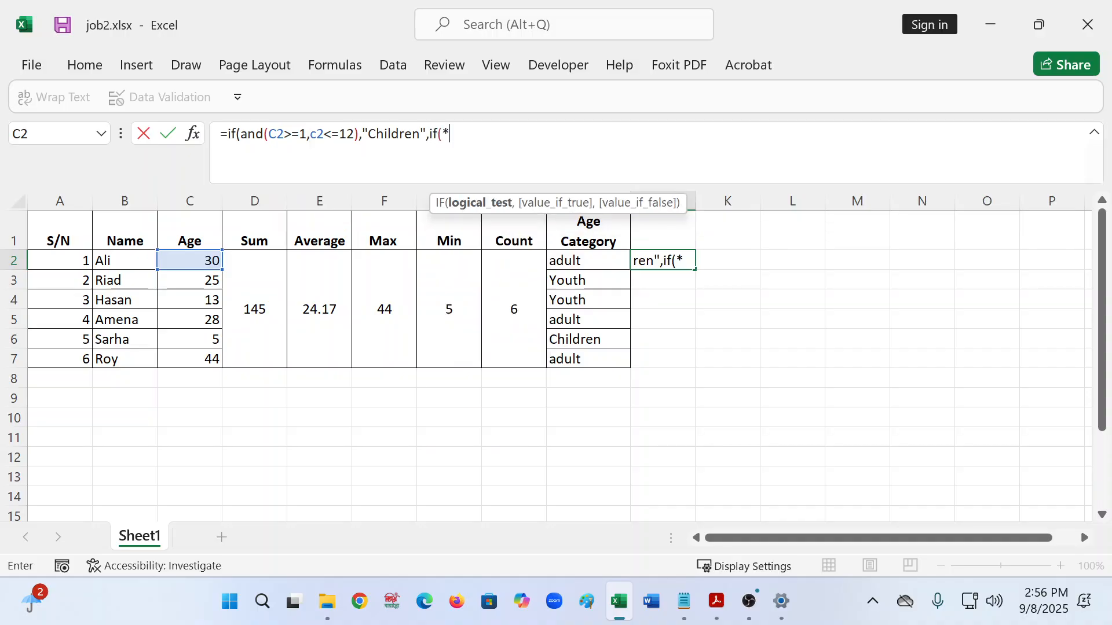
# - Replace the stray * with the 18–25 "Youth" test, then add the 26–44 "Adult" test and "NSC" fallback
pyautogui.press('BackSpace')
pyautogui.write('and(')
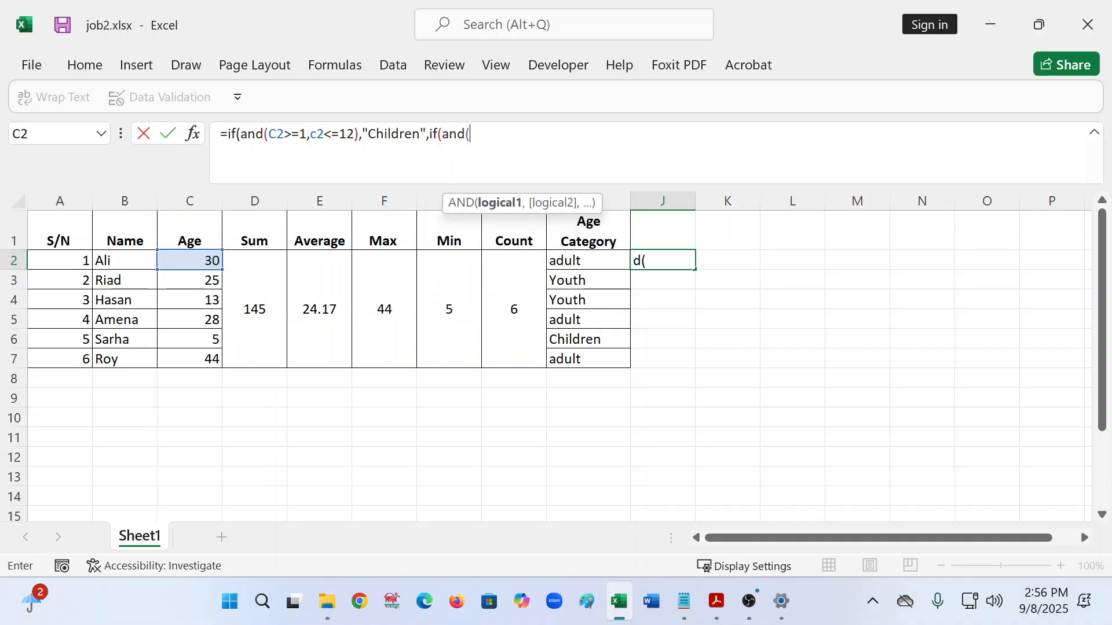
pyautogui.click(196, 260)
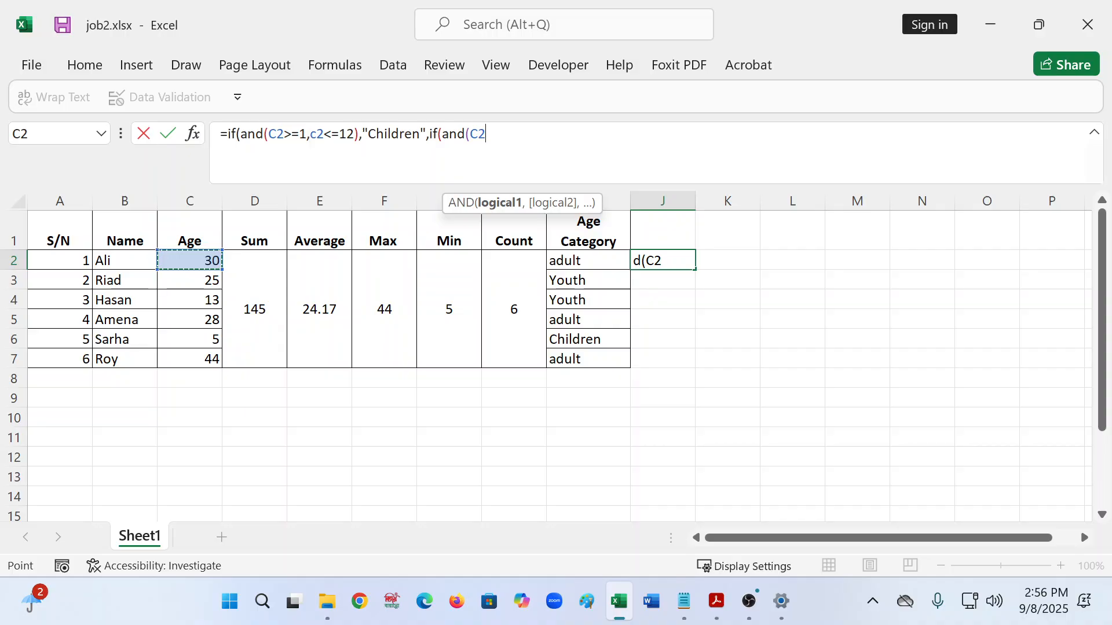
pyautogui.write('>')
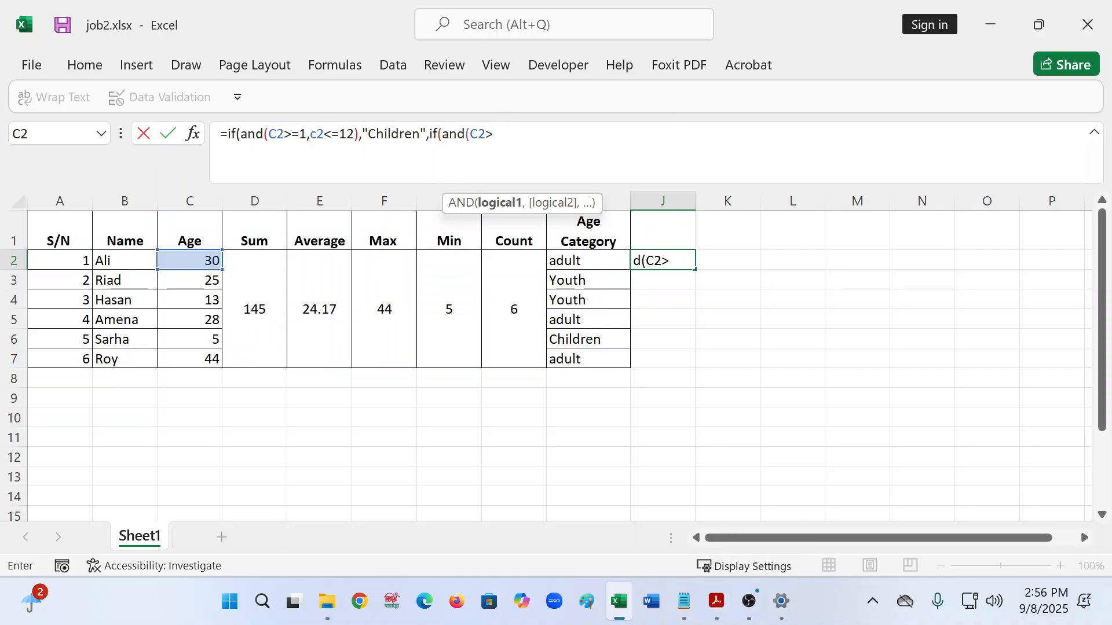
pyautogui.write('=18')
pyautogui.write(',')
pyautogui.write('c2')
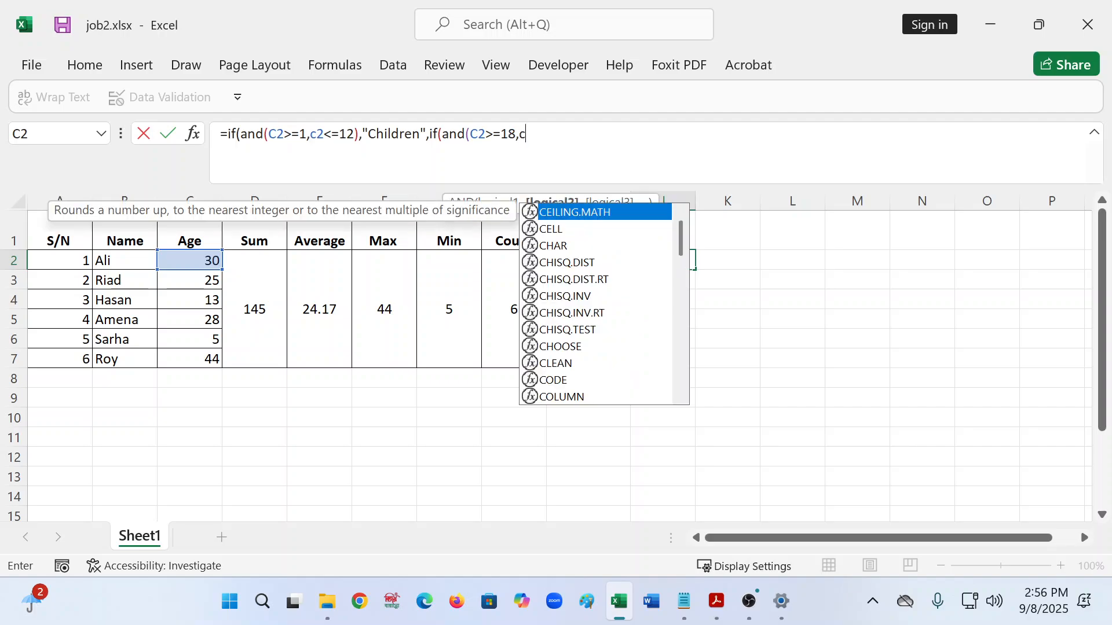
pyautogui.write('<')
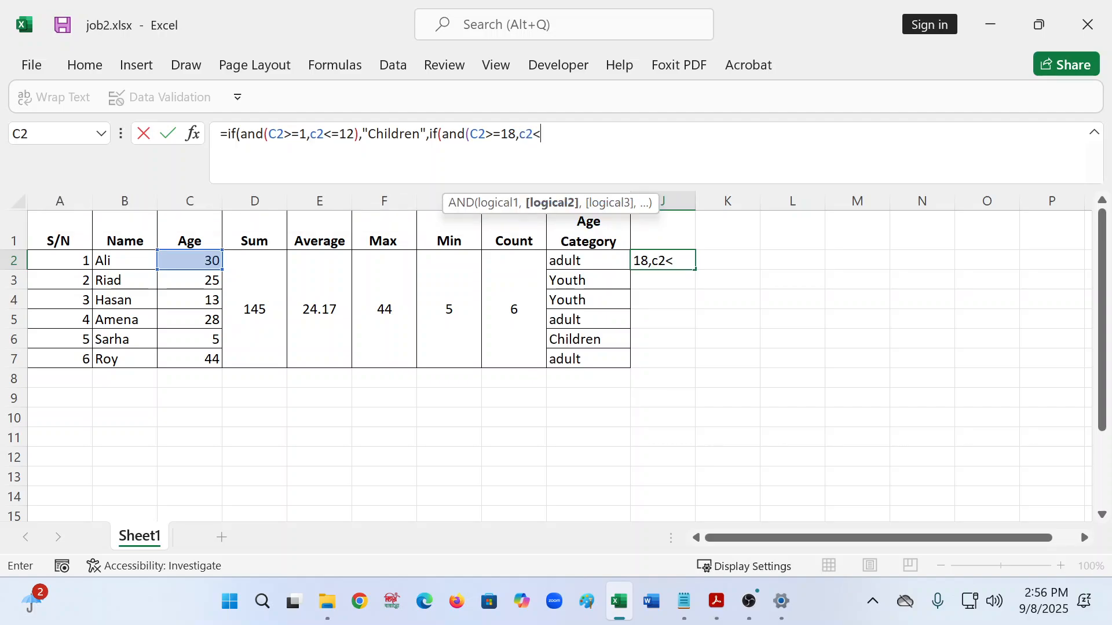
pyautogui.write('=25)')
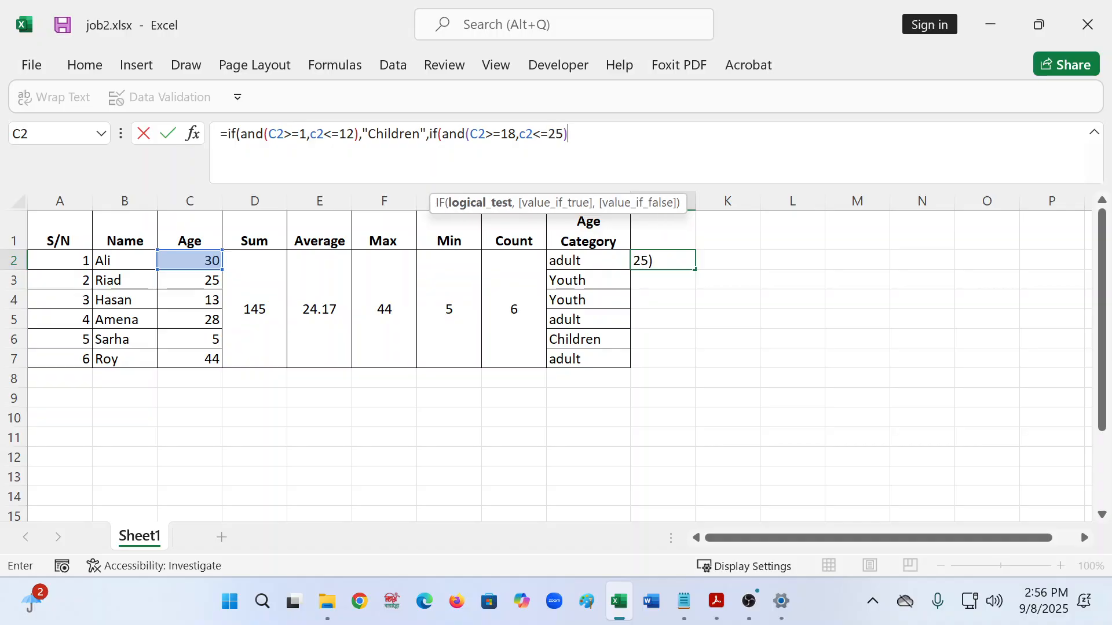
pyautogui.write(',')
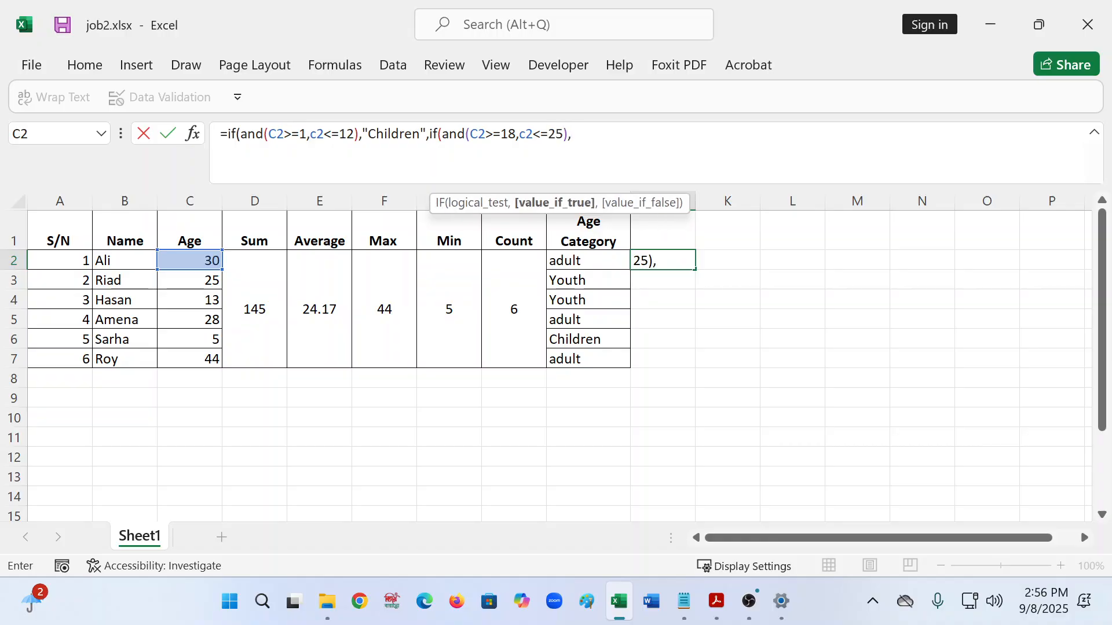
pyautogui.write('"Youth",')
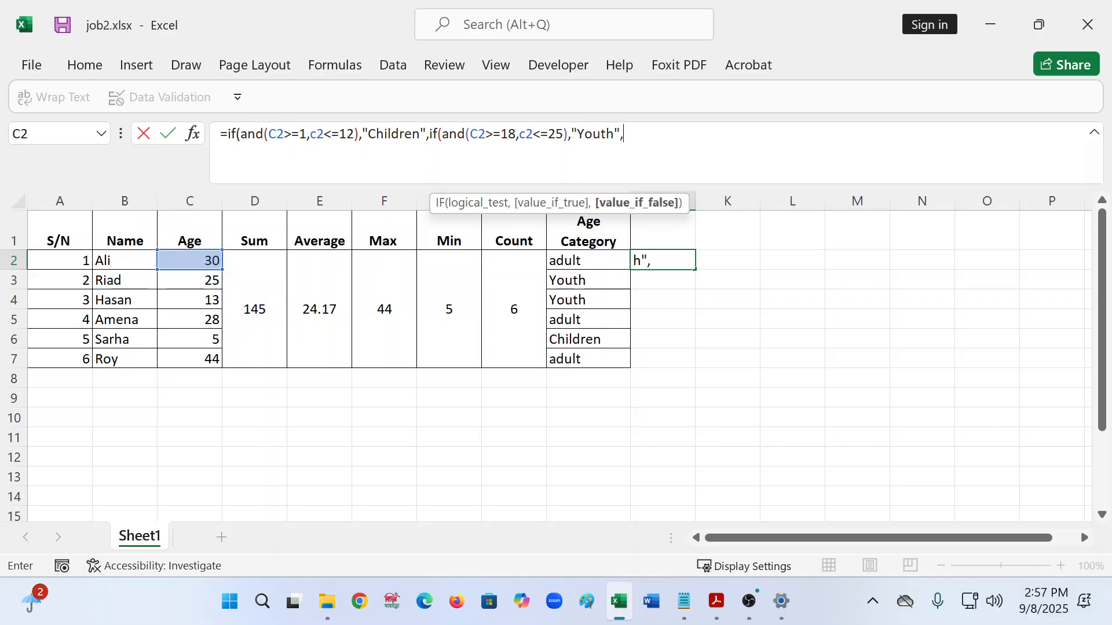
pyautogui.write('if(')
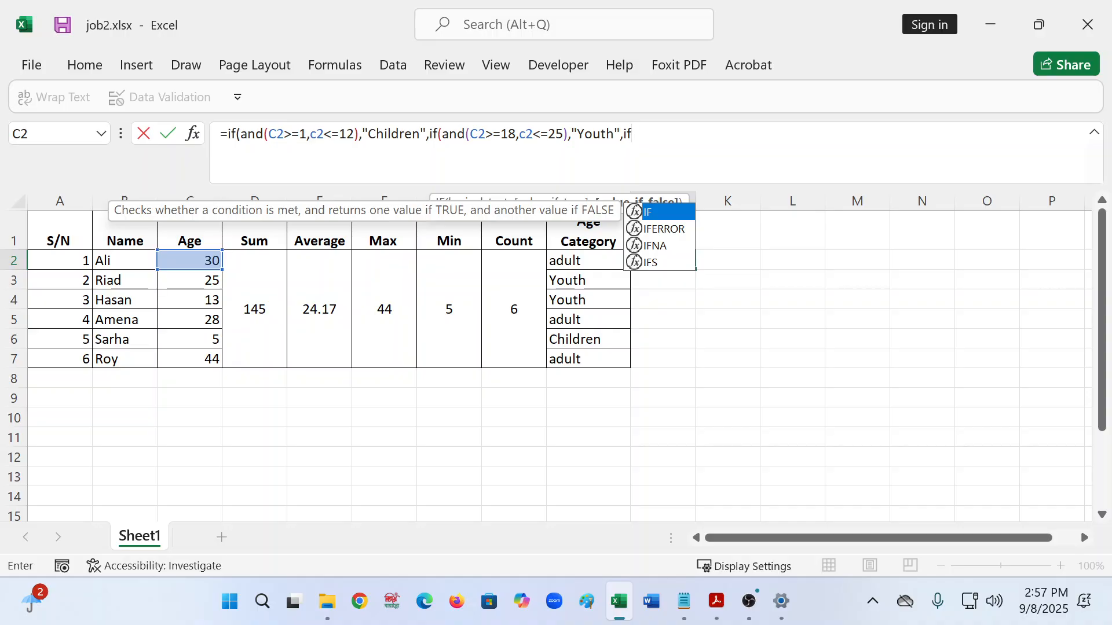
pyautogui.write('and(')
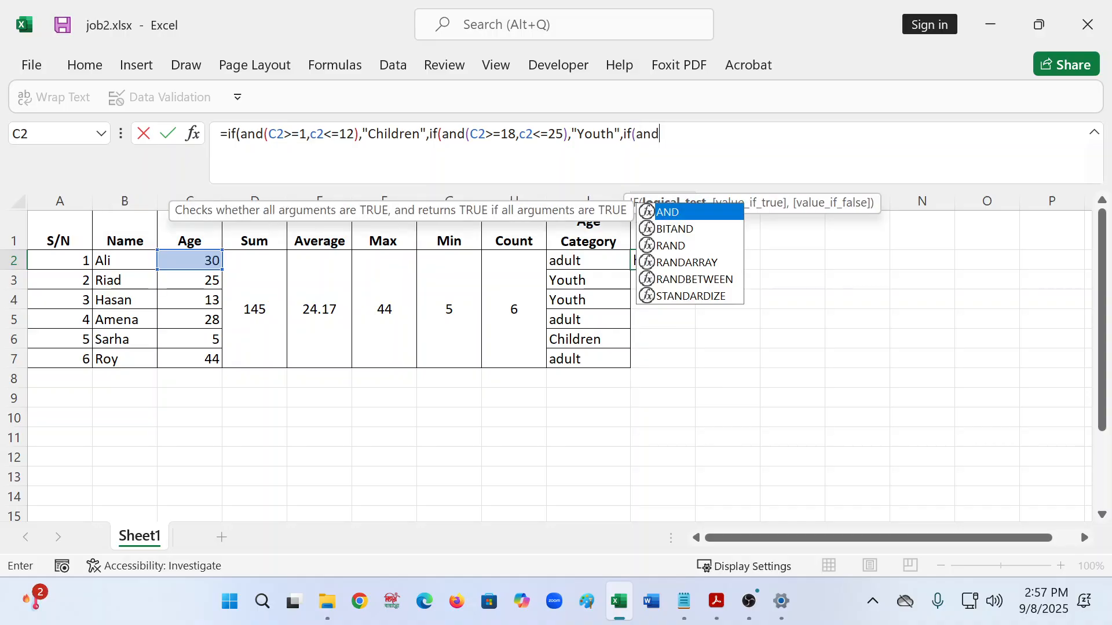
pyautogui.write('c2')
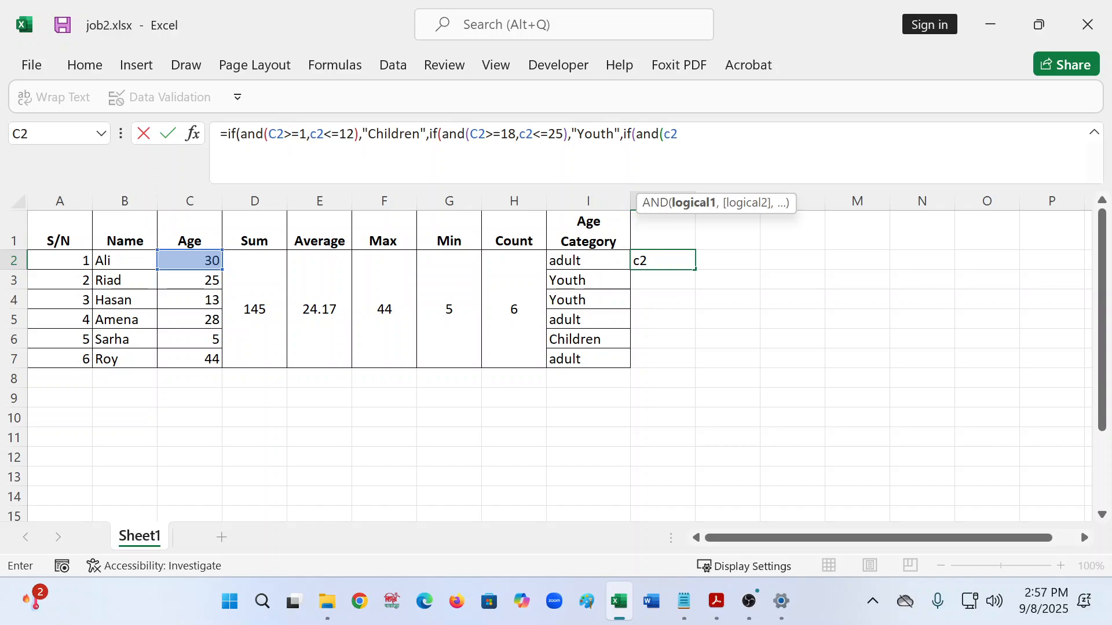
pyautogui.write('>=26,c')
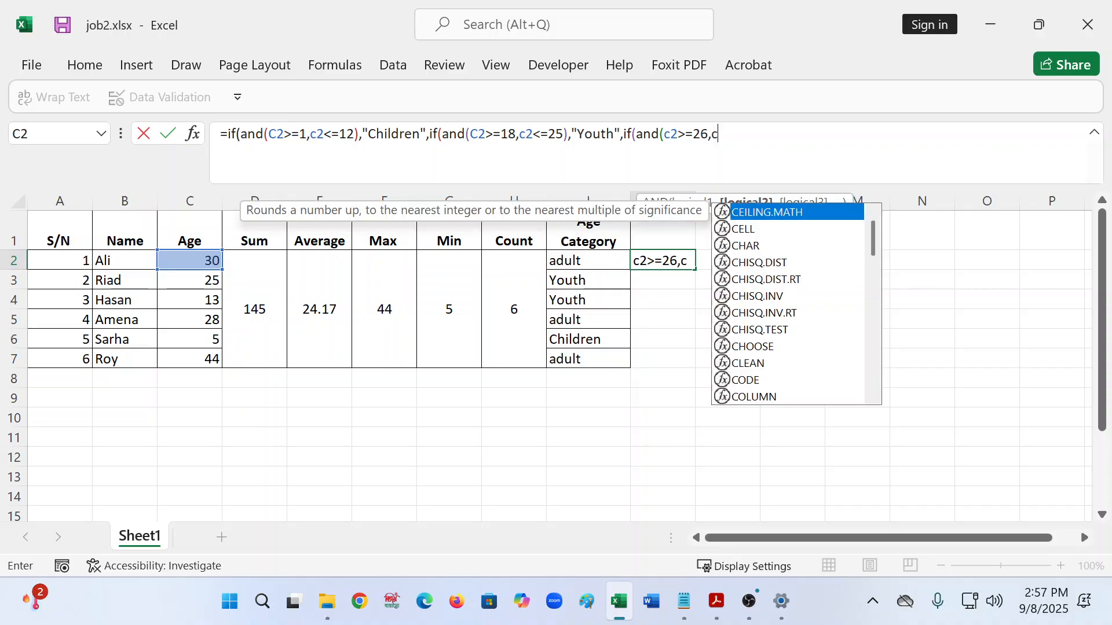
pyautogui.write('2<=')
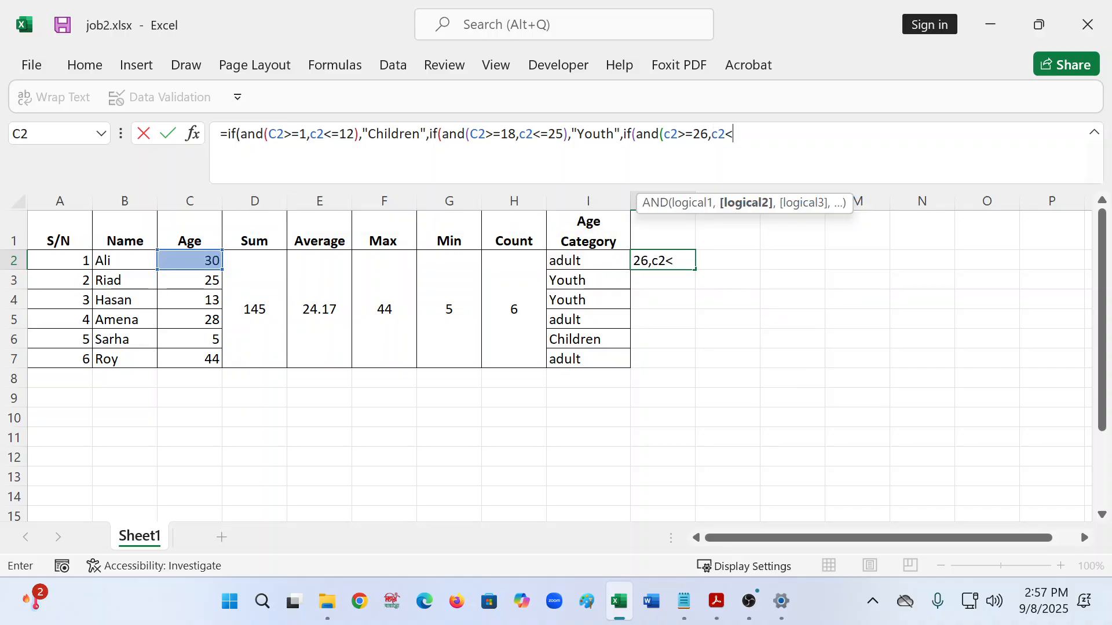
pyautogui.write('44)')
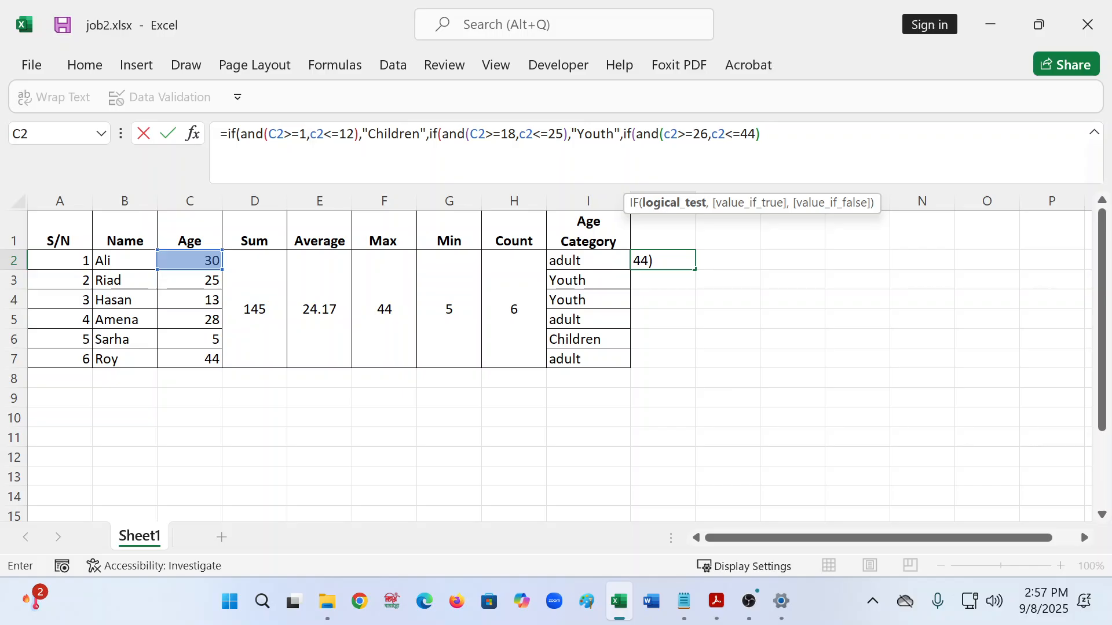
pyautogui.write(',"Adu')
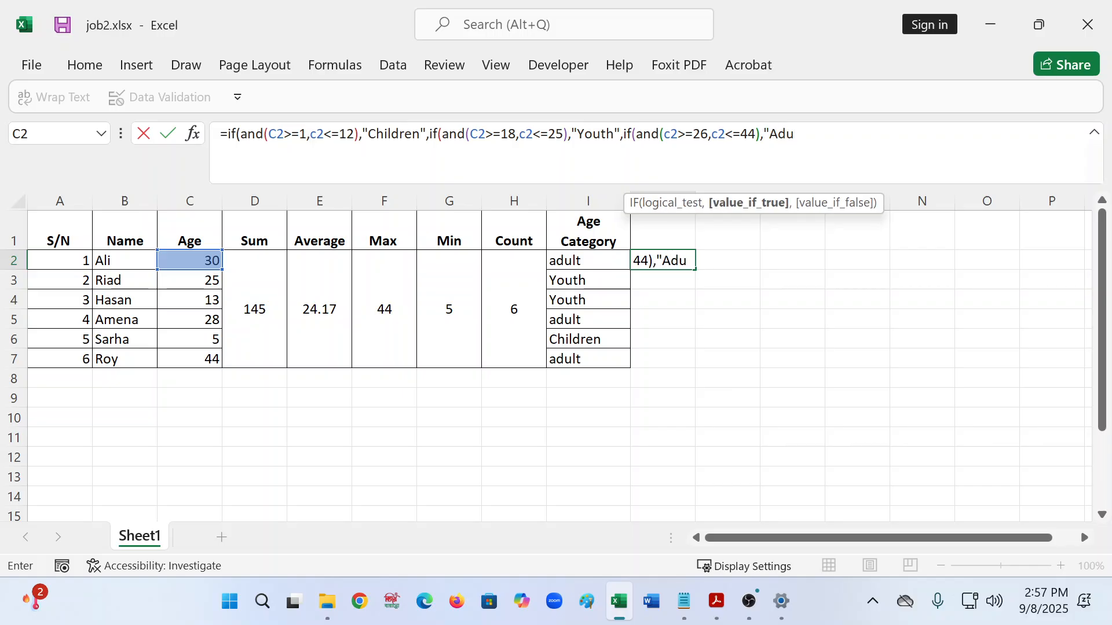
pyautogui.write('lt","')
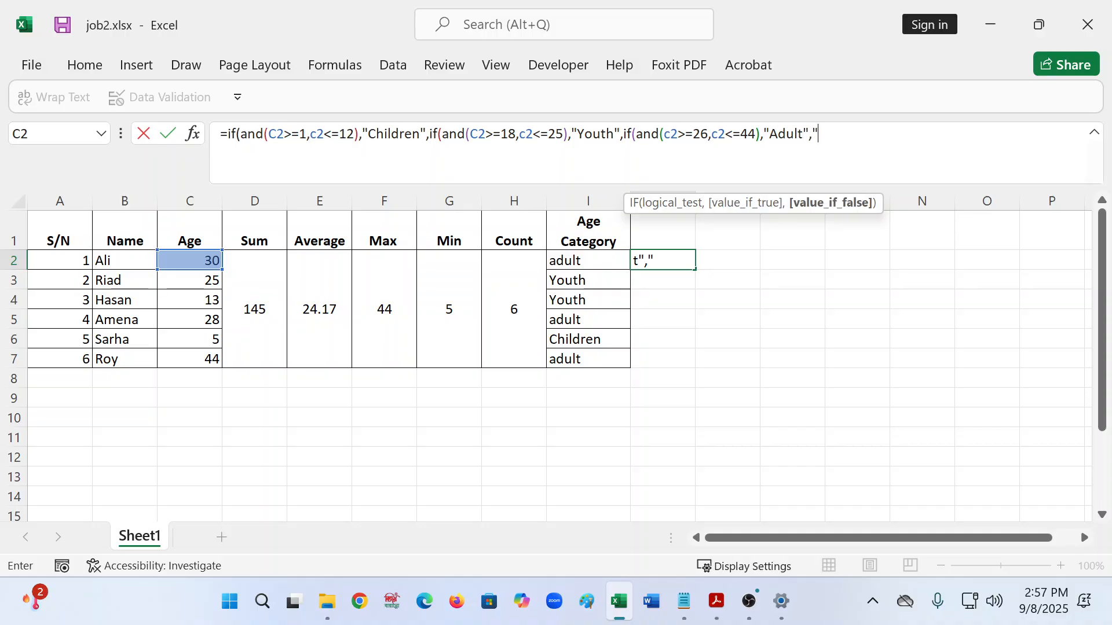
pyautogui.write('NSC"')
# - Add the closing parentheses to finish J2's three nested IFs
pyautogui.write(')))')
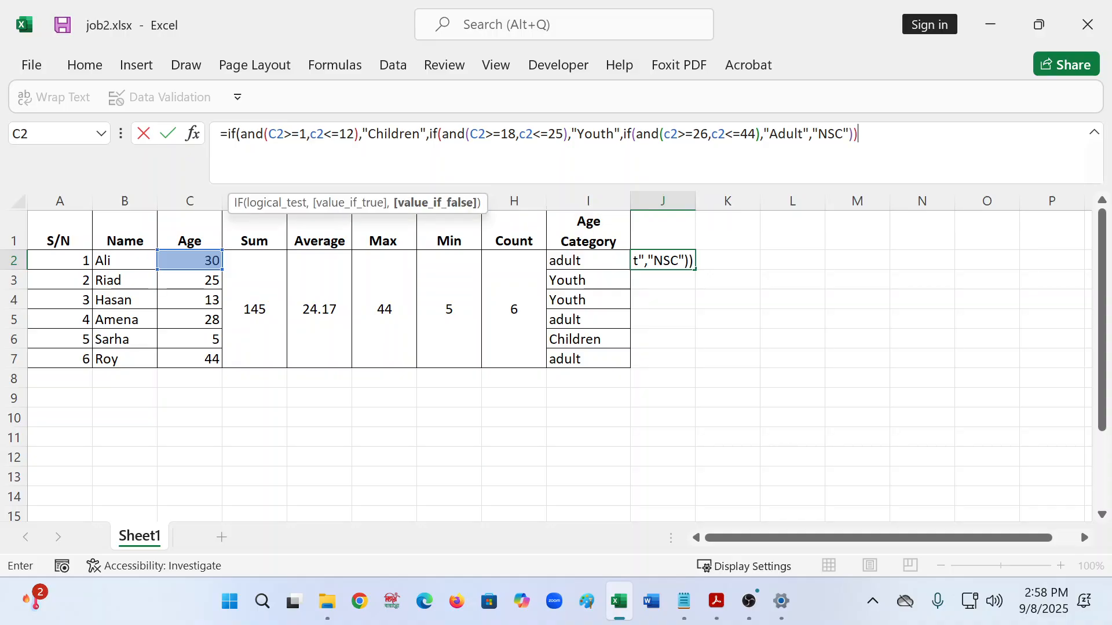
# - Commit J2's category formula and fill it down to J7, comparing against I2 and C2
pyautogui.press('Return')
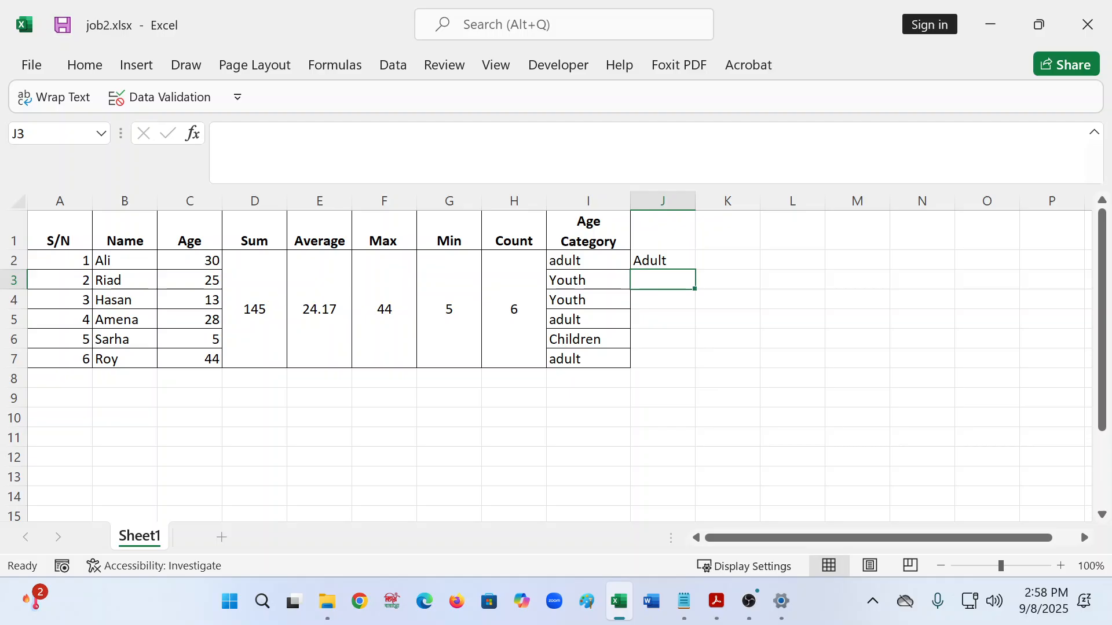
pyautogui.click(640, 257)
pyautogui.moveTo(696, 271); pyautogui.dragTo(675, 364)
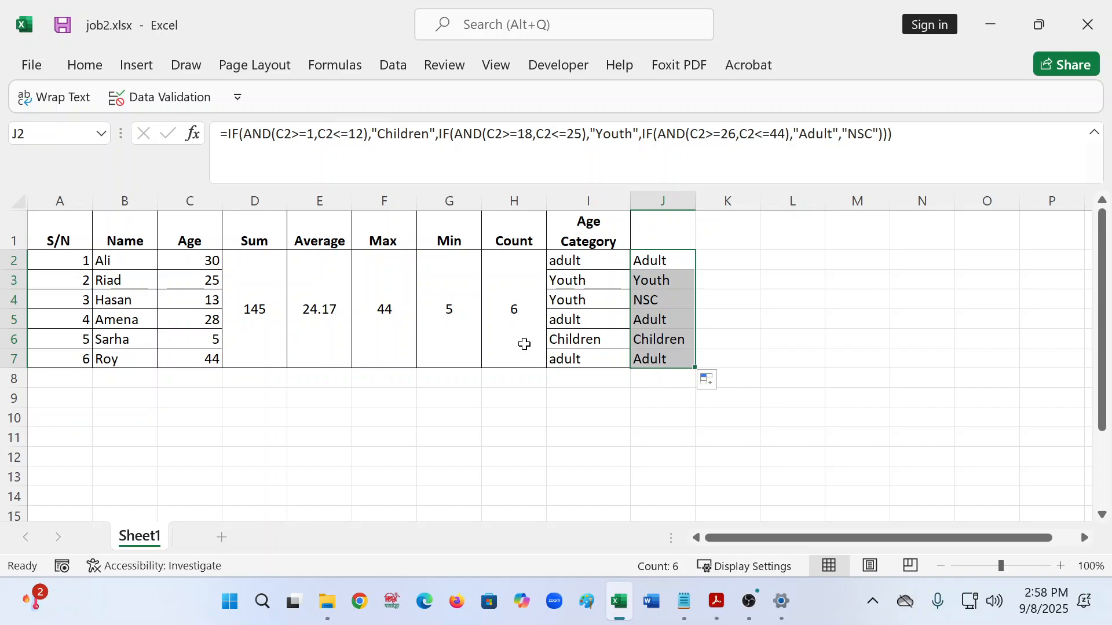
pyautogui.click(582, 263)
pyautogui.click(650, 260)
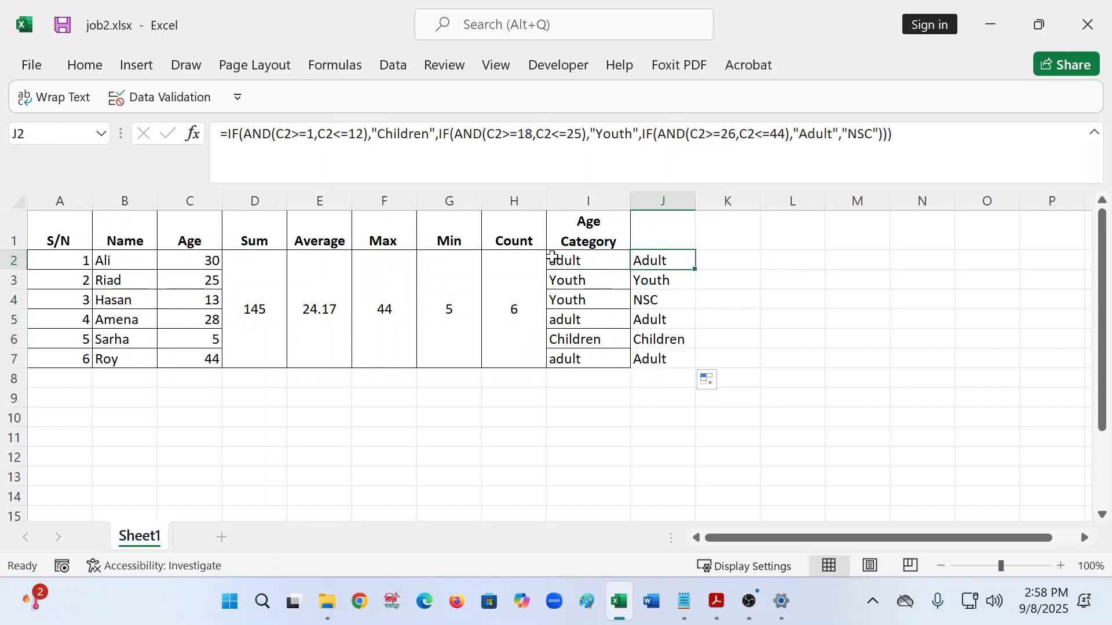
pyautogui.click(200, 270)
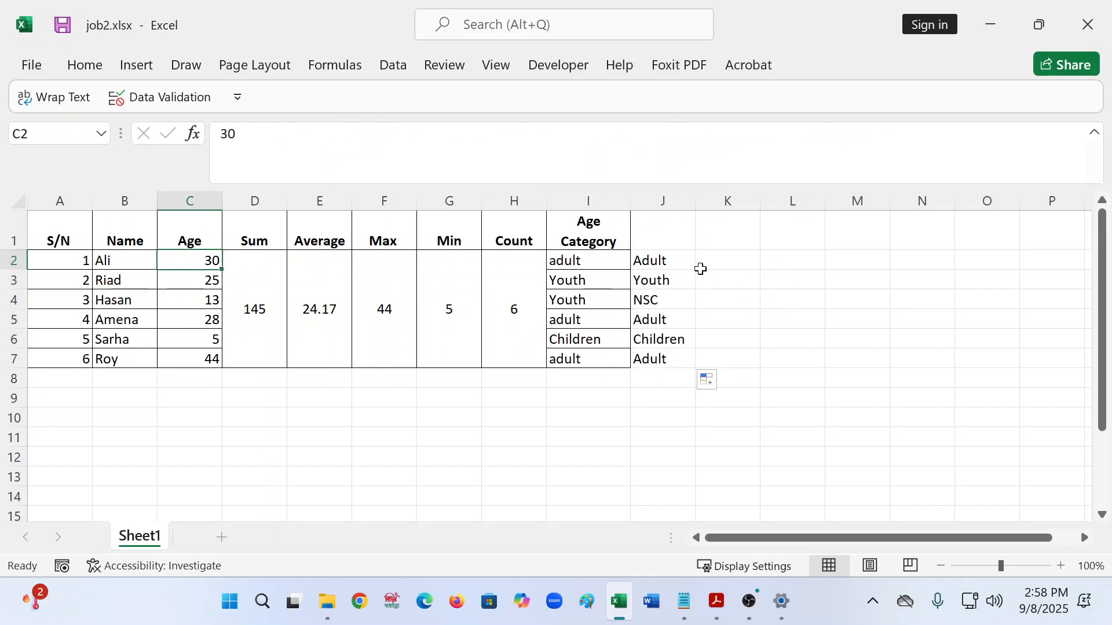
pyautogui.click(651, 269)
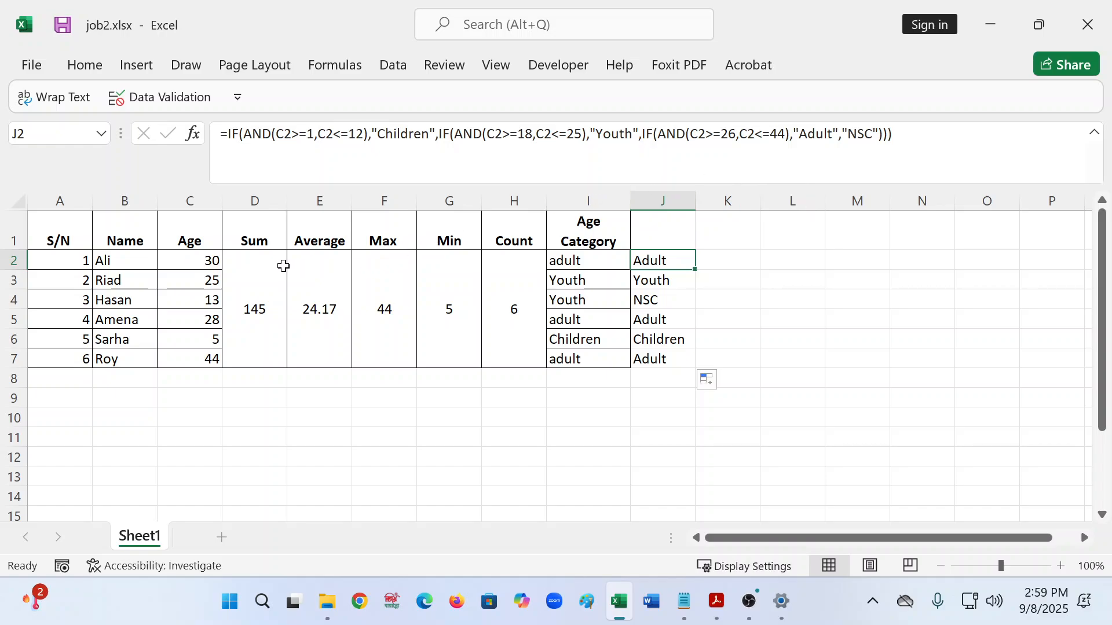
pyautogui.click(669, 279)
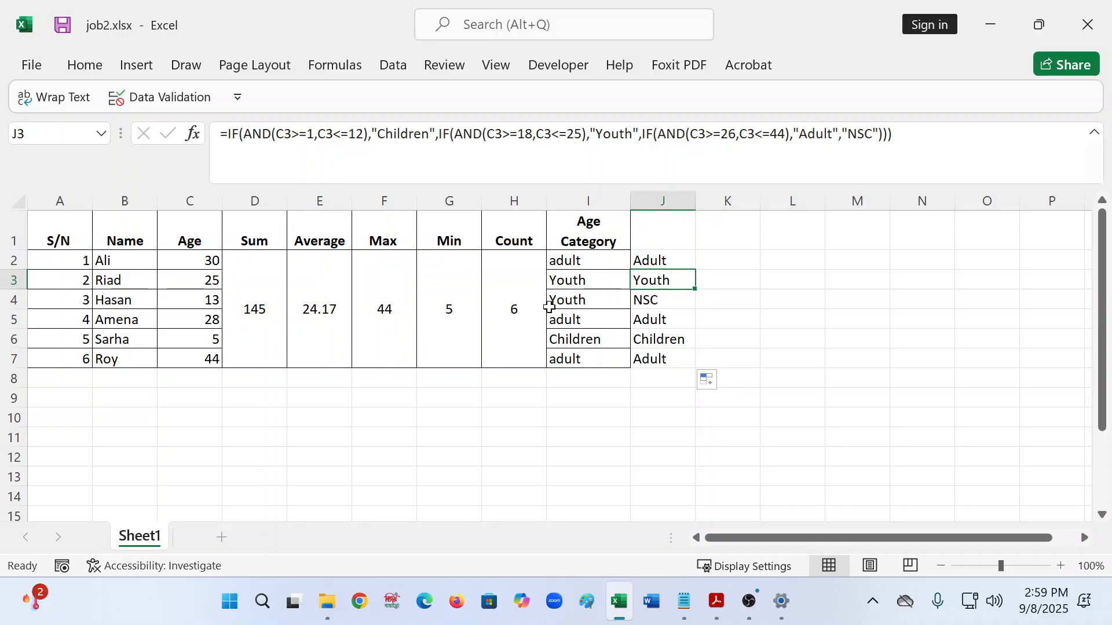
pyautogui.press('Down')
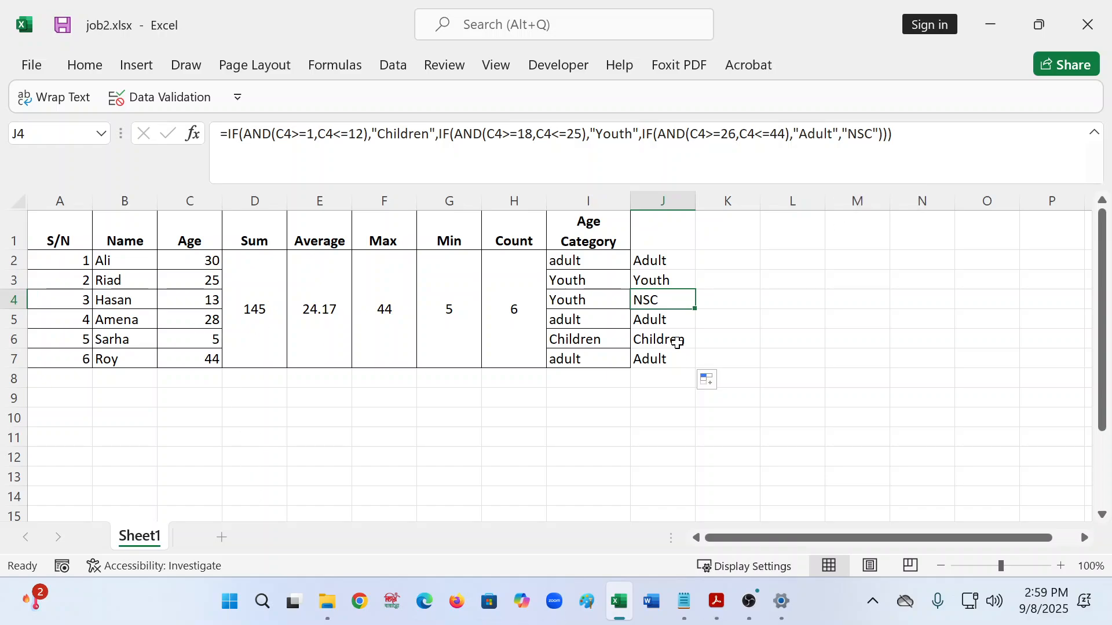
pyautogui.click(674, 320)
# - Compare the ages in C5–C7 with their Age Category formulas in J5–J7
pyautogui.click(194, 318)
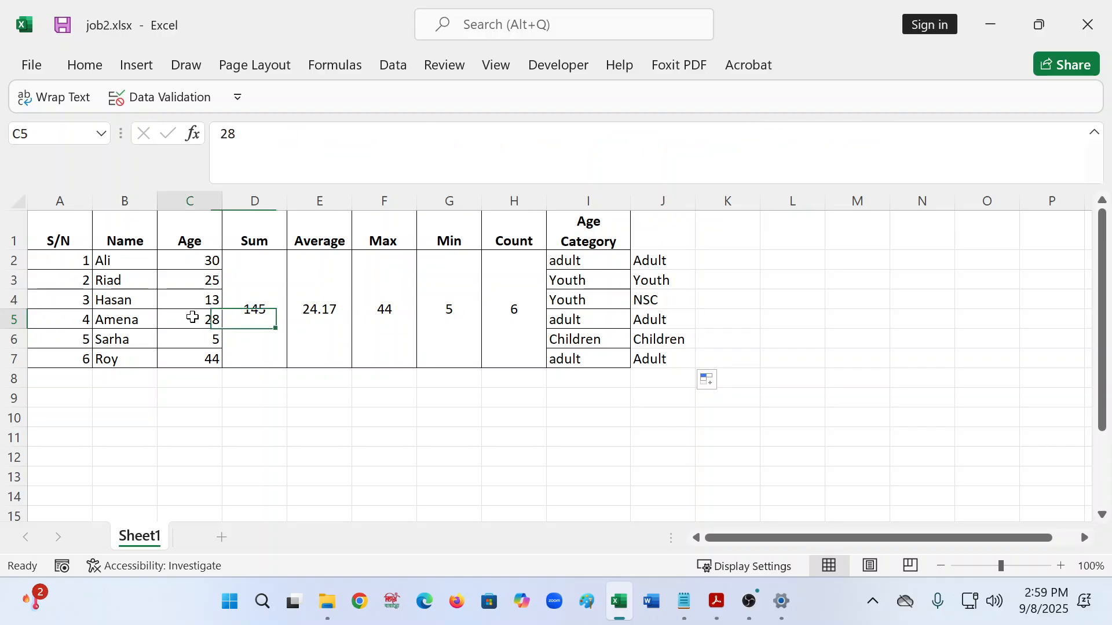
pyautogui.click(643, 325)
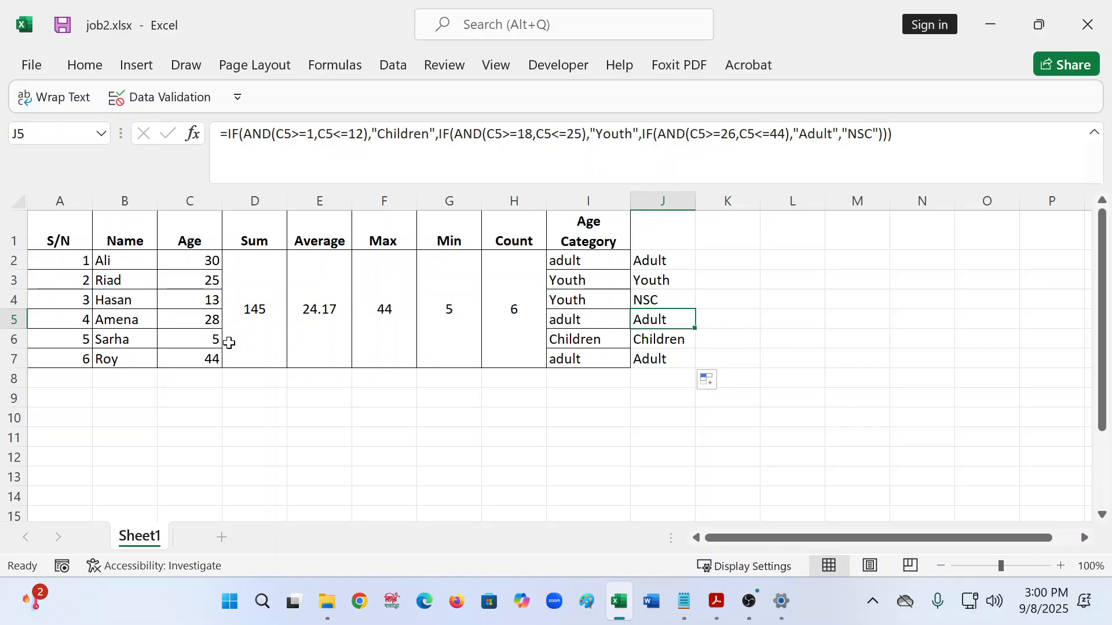
pyautogui.click(226, 346)
pyautogui.click(214, 339)
pyautogui.click(663, 341)
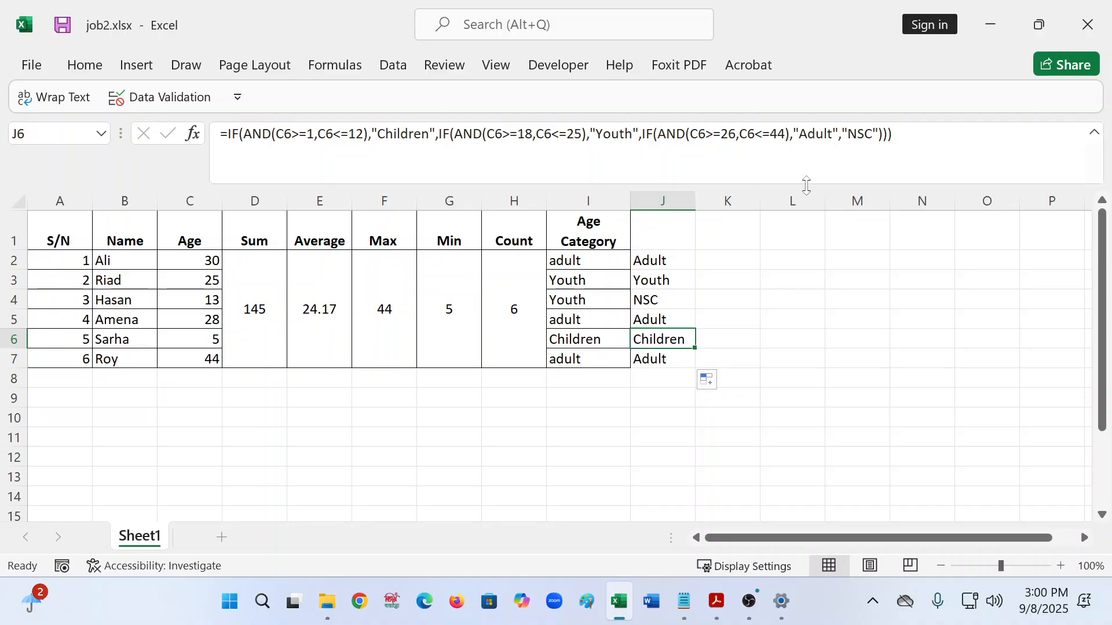
pyautogui.click(196, 361)
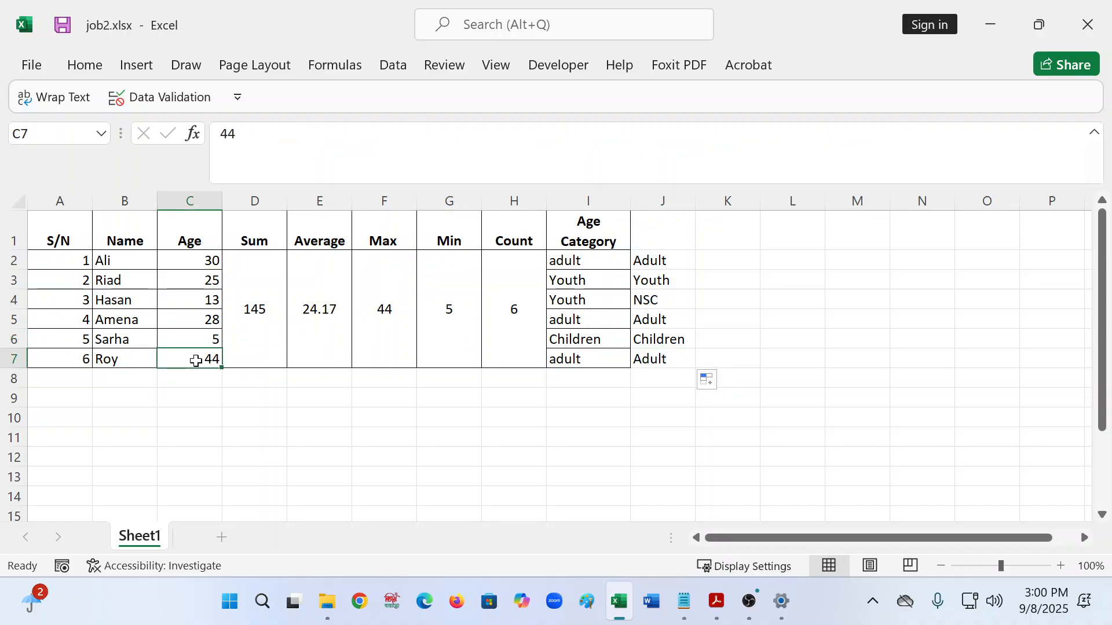
pyautogui.click(656, 363)
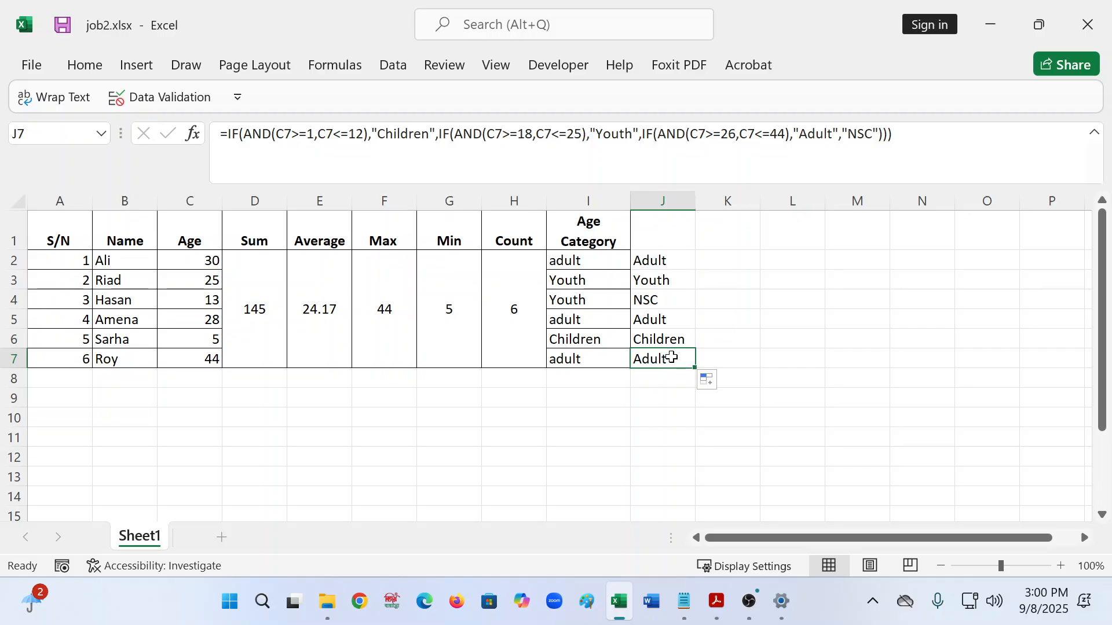
# - Type the out-of-range age 100 over the 44 in C7
pyautogui.click(202, 450)
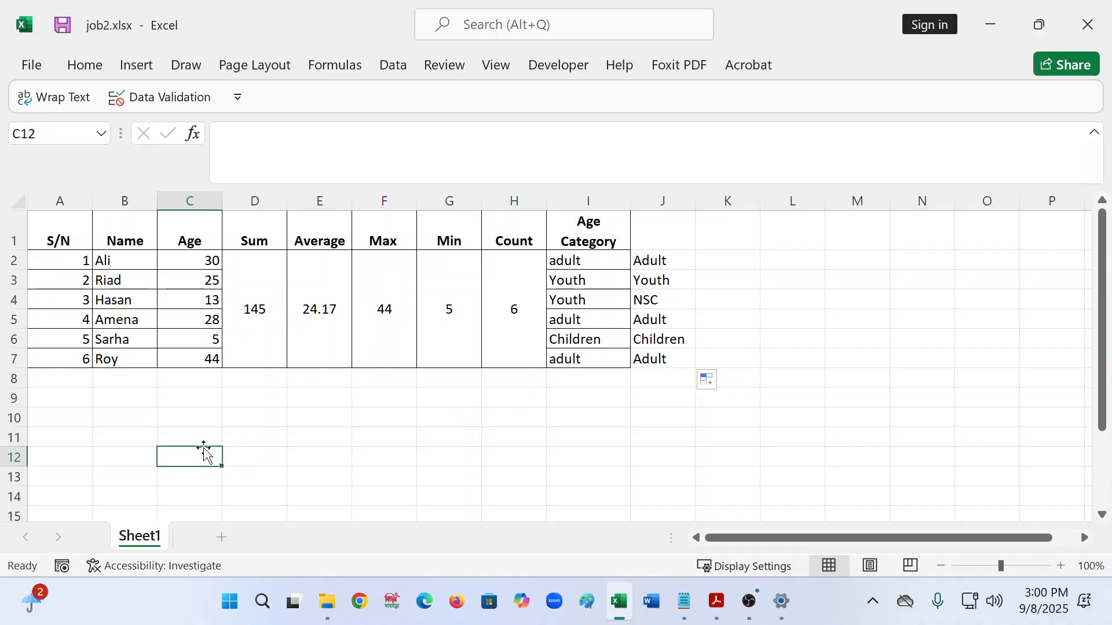
pyautogui.click(181, 358)
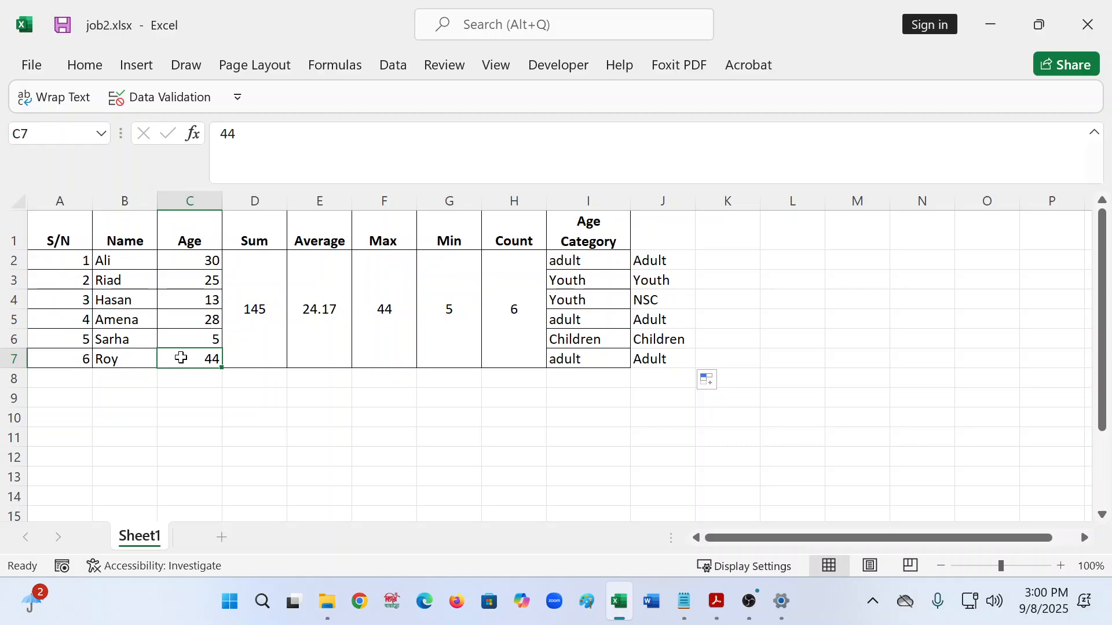
pyautogui.write('100')
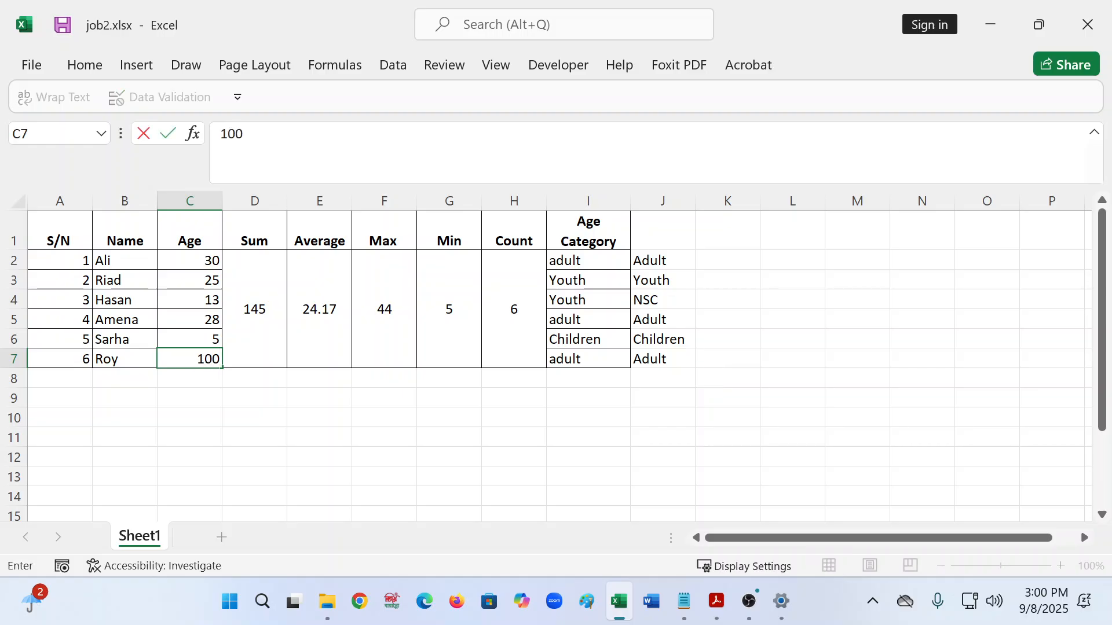
# - Commit 100 in C7 and cancel the validation error so 44 is restored
pyautogui.press('Return')
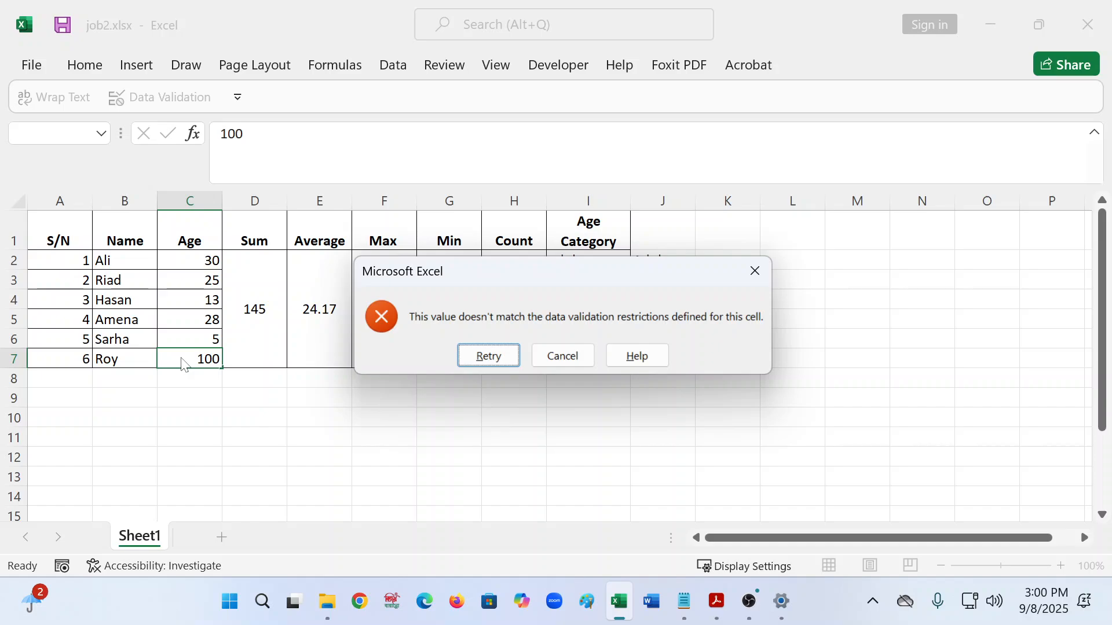
pyautogui.click(578, 350)
pyautogui.click(526, 423)
# - Review the Age Category column results in J1–J3, ending on J2
pyautogui.click(588, 202)
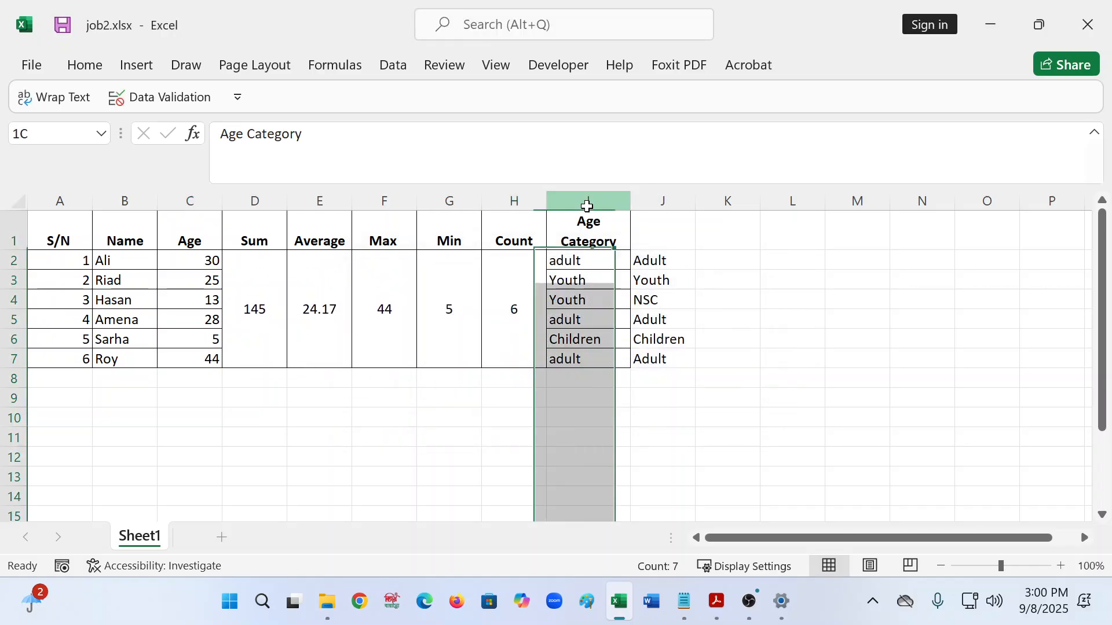
pyautogui.click(705, 218)
pyautogui.click(665, 244)
pyautogui.click(643, 276)
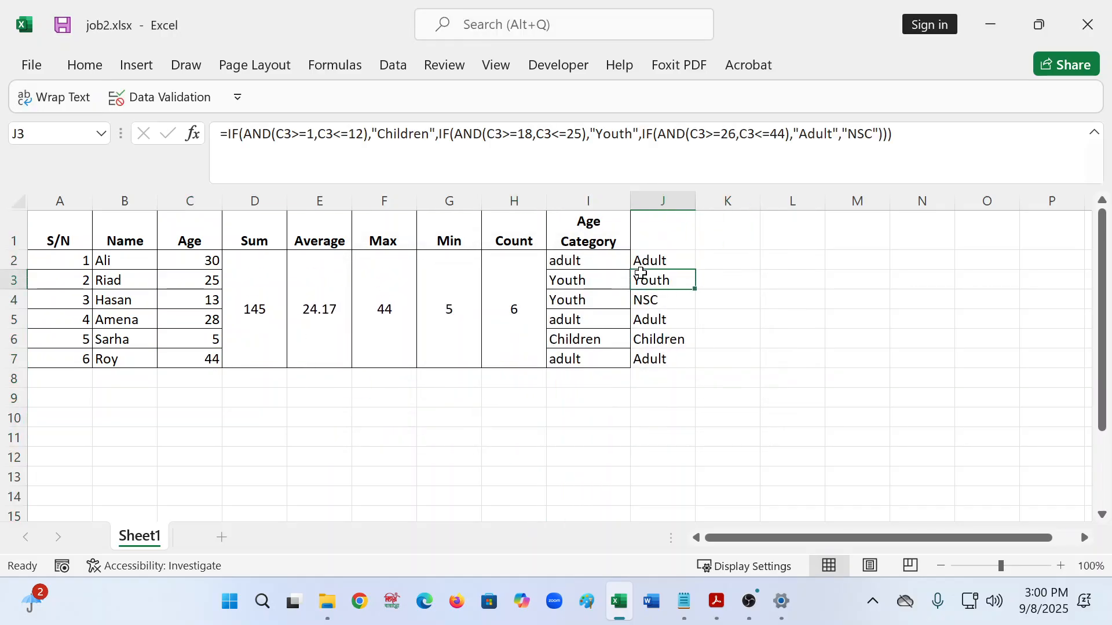
pyautogui.click(666, 244)
pyautogui.click(652, 267)
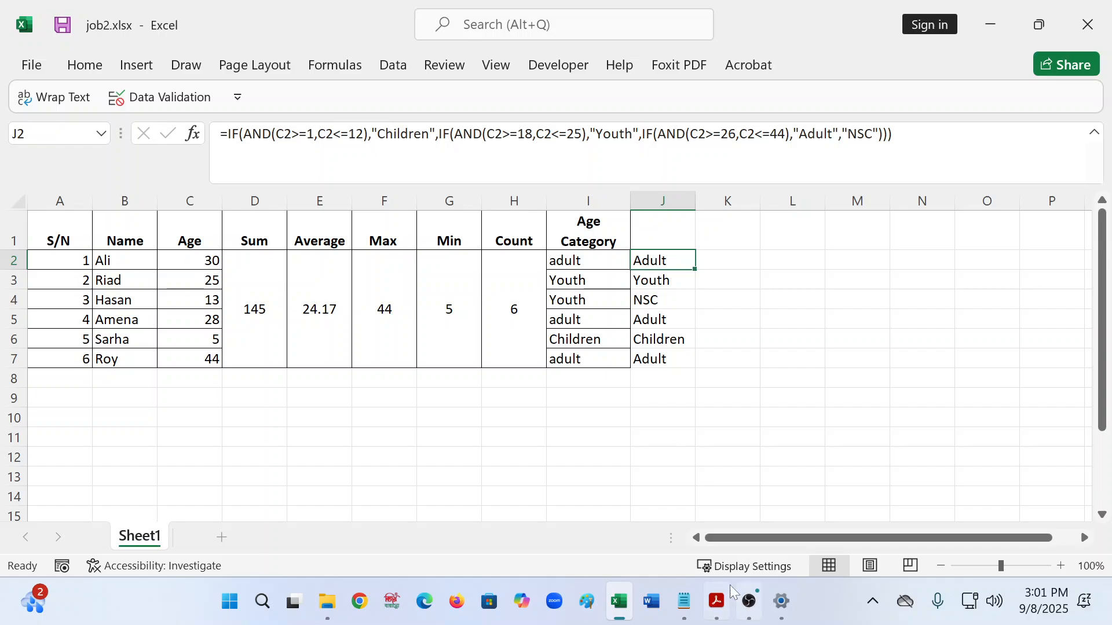
# - Scroll the practice PDF to page 2's age validation and colour-highlighting instructions
pyautogui.click(717, 602)
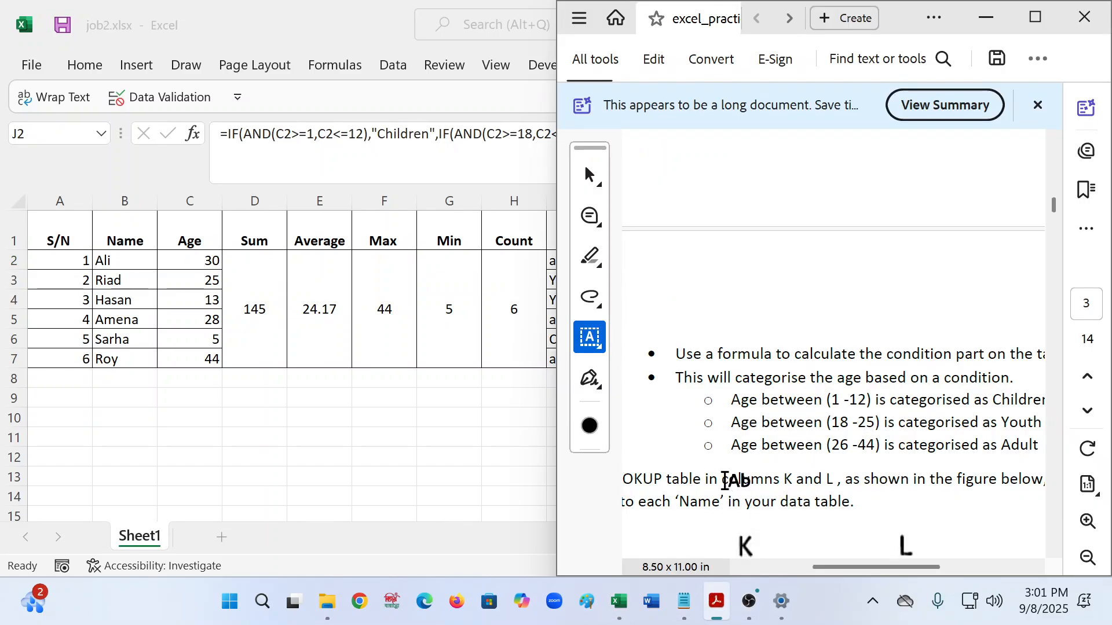
pyautogui.scroll(8, 724, 481)
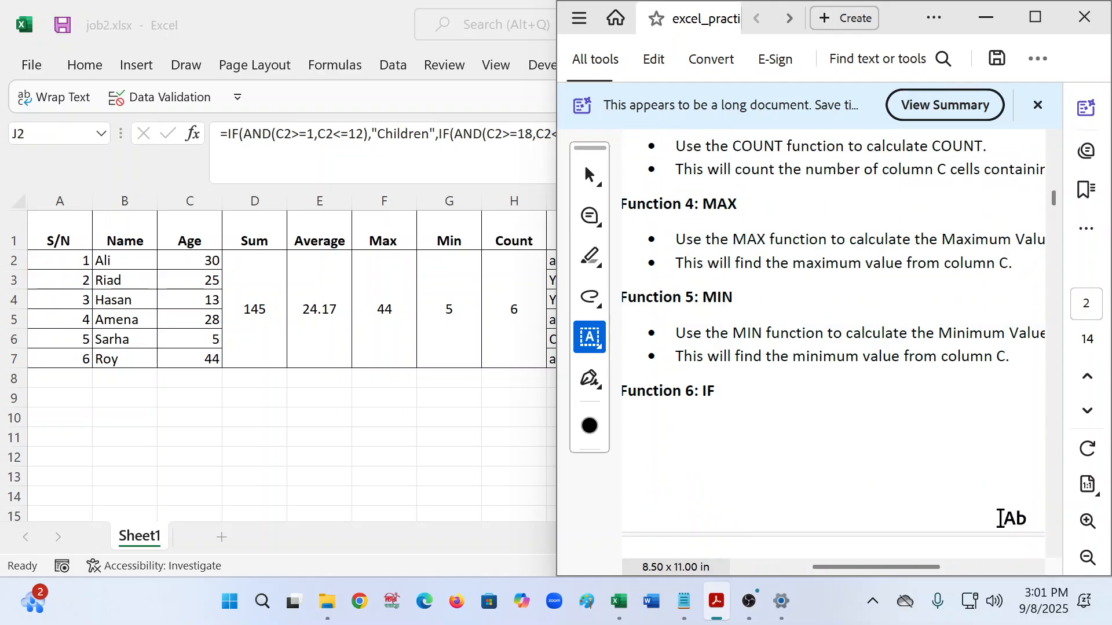
pyautogui.scroll(2, 870, 448)
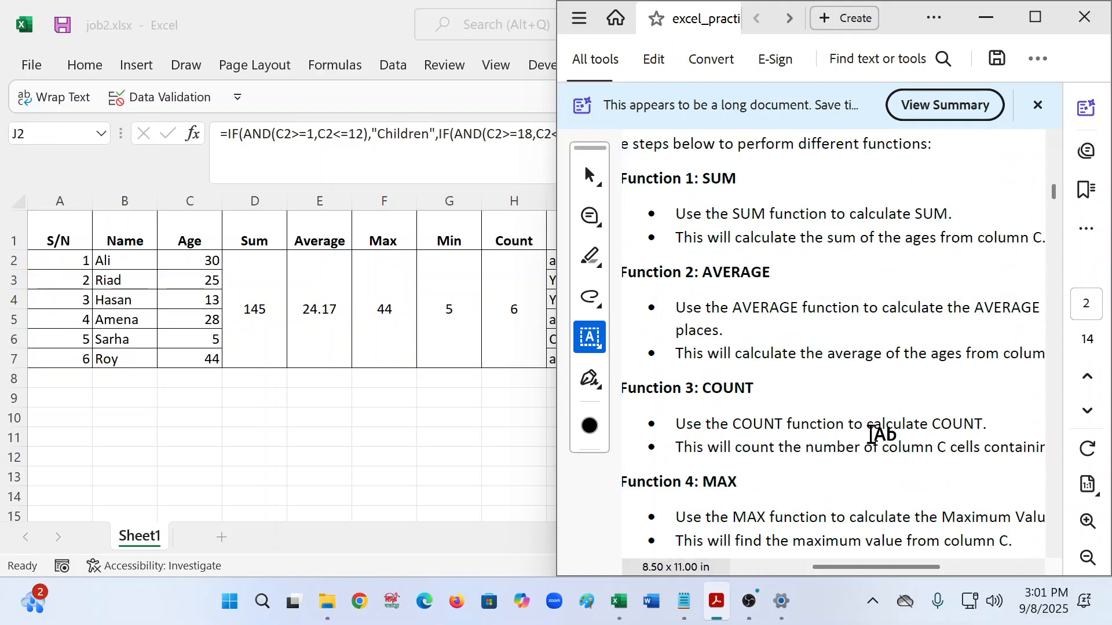
pyautogui.scroll(-10, 870, 435)
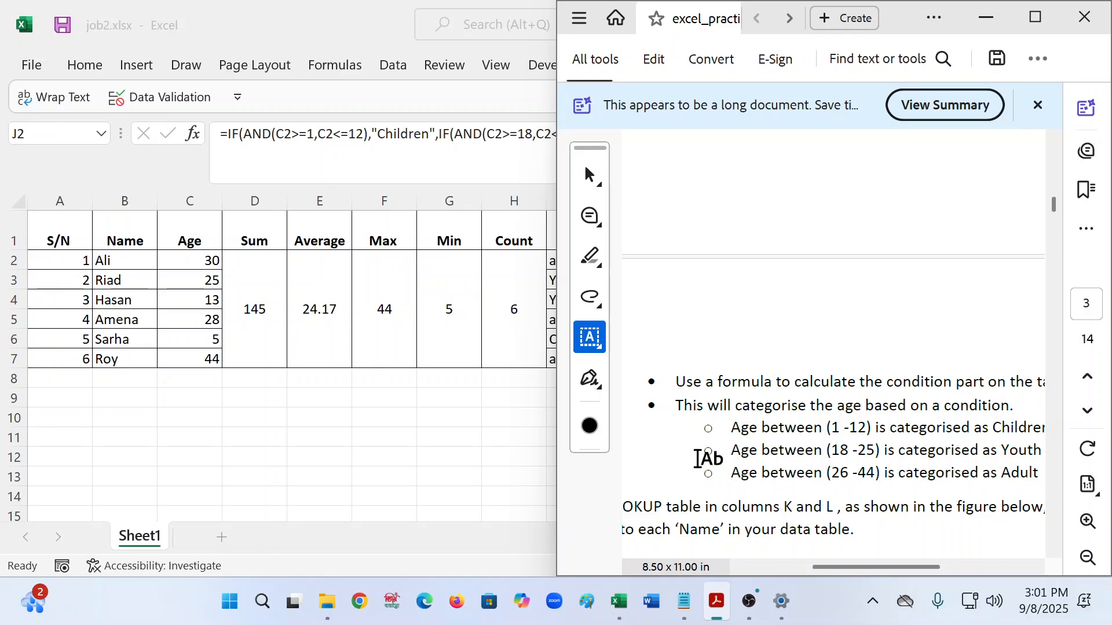
pyautogui.hotkey('alt', 'Tab')
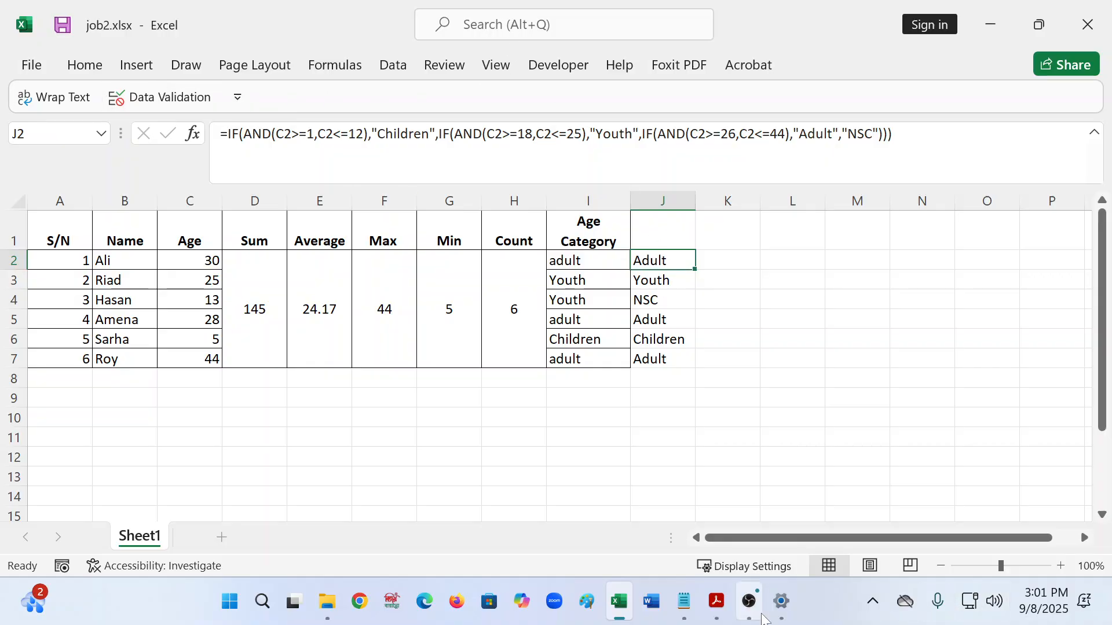
pyautogui.click(716, 602)
pyautogui.scroll(10, 919, 348)
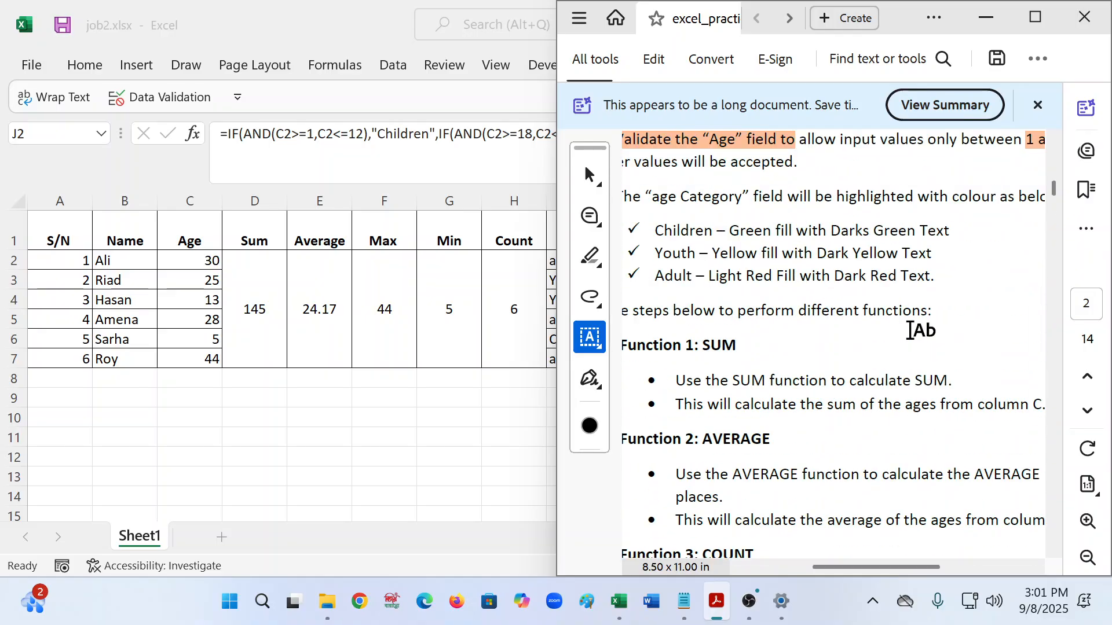
pyautogui.scroll(1, 802, 248)
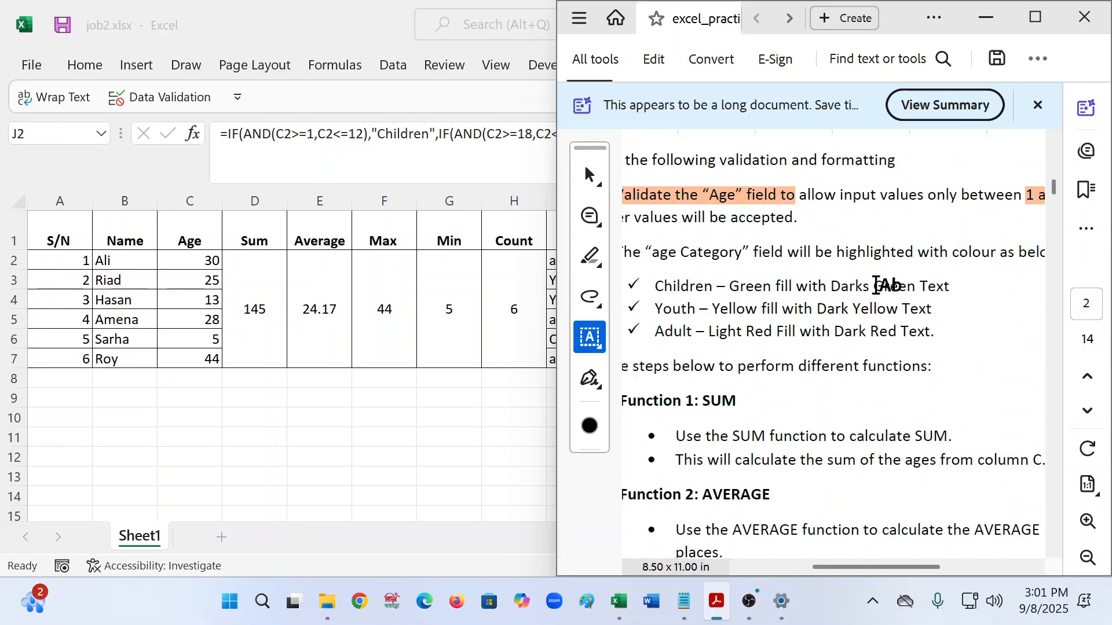
# - Add a Text that Contains rule for 'Adul' with light red fill and dark red text
pyautogui.click(509, 392)
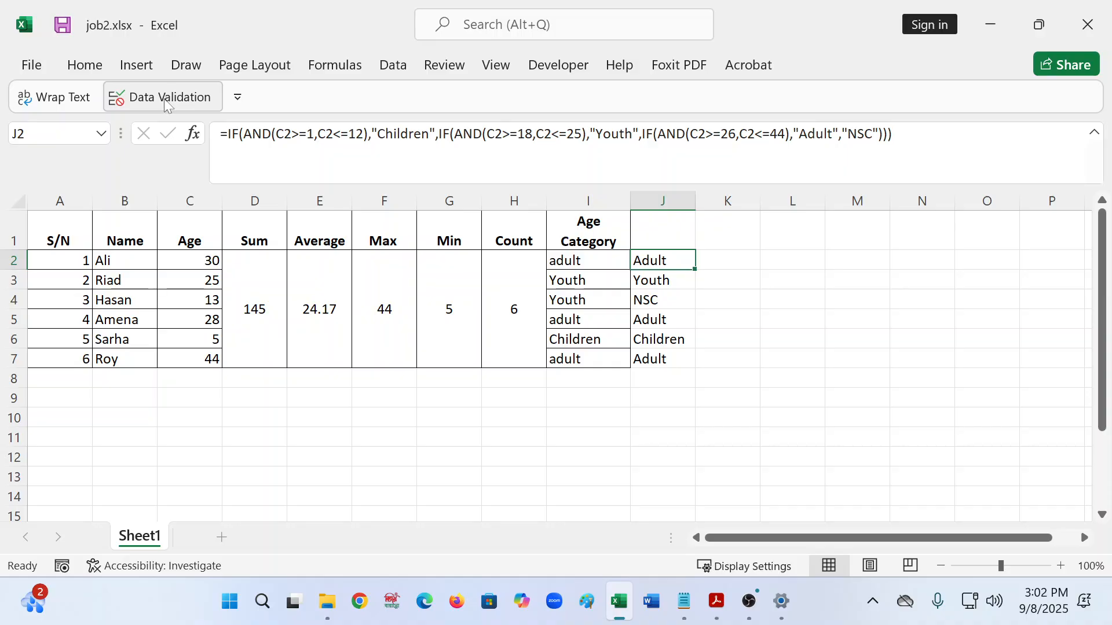
pyautogui.click(100, 71)
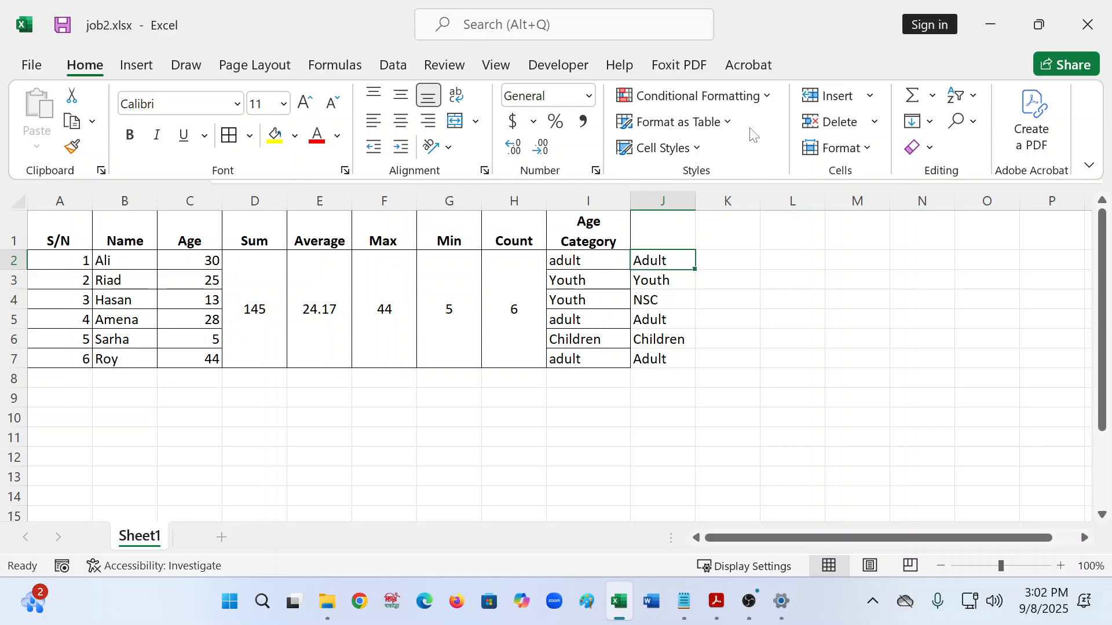
pyautogui.click(753, 96)
pyautogui.moveTo(733, 136)
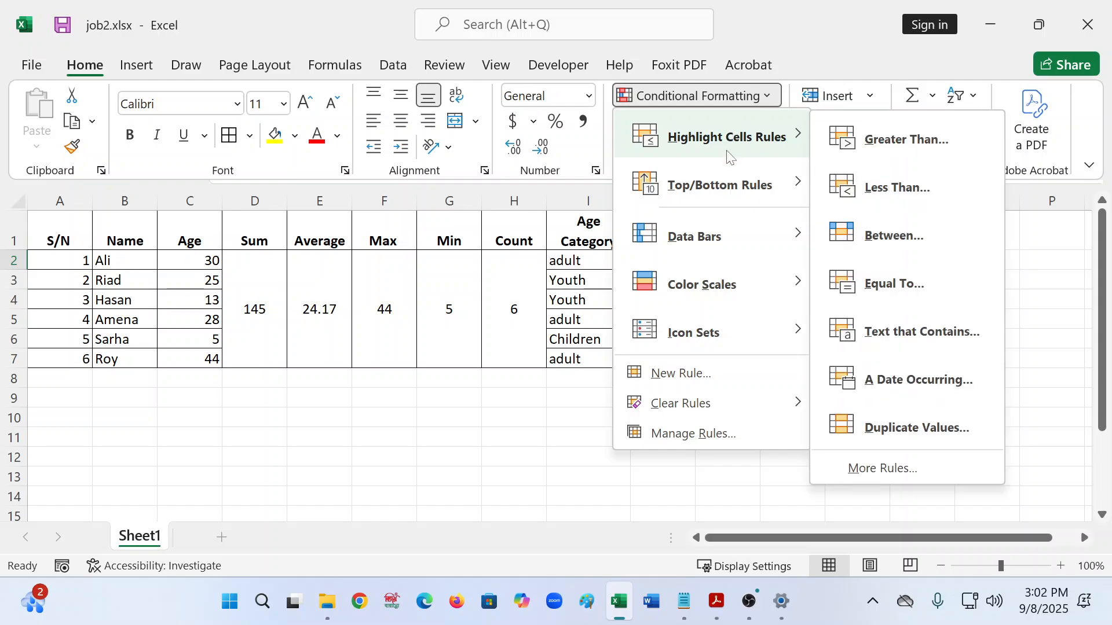
pyautogui.click(891, 334)
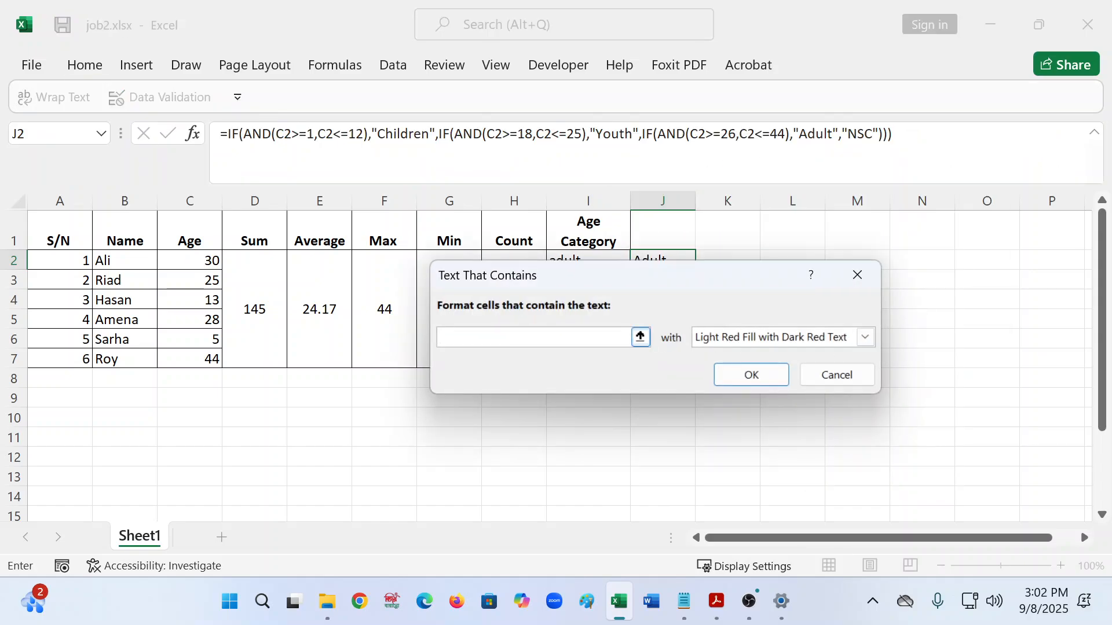
pyautogui.write('Adult')
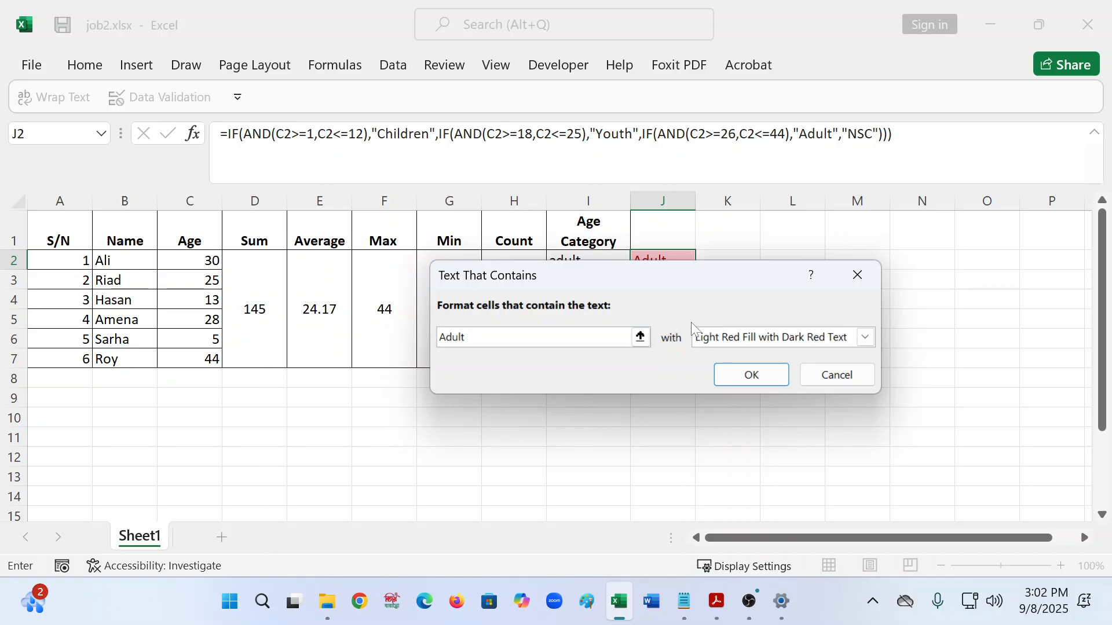
pyautogui.click(865, 337)
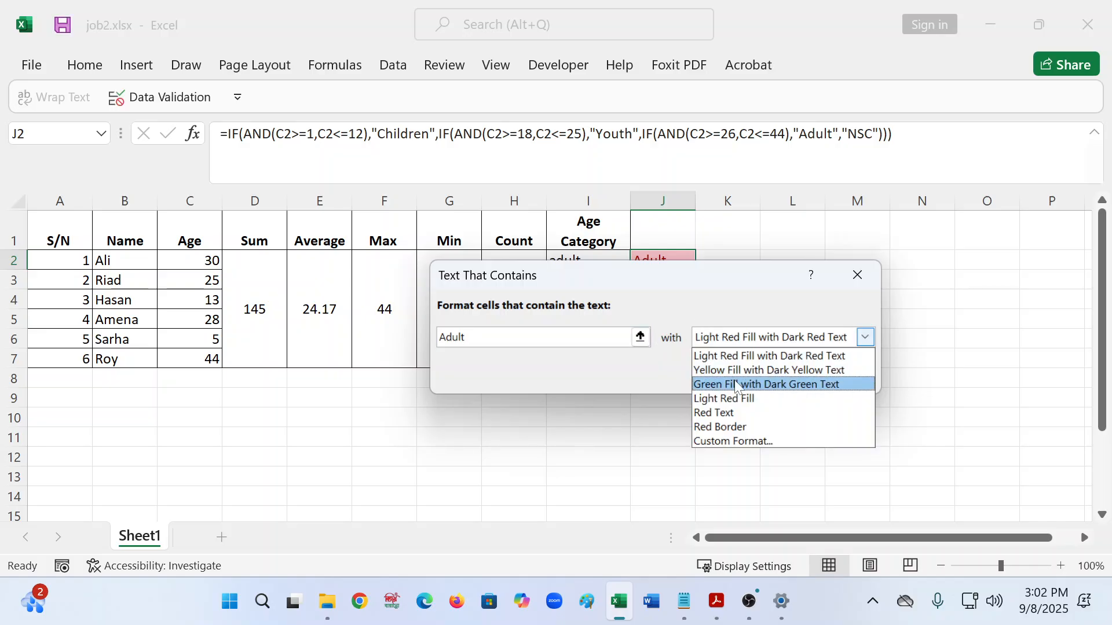
pyautogui.click(731, 355)
pyautogui.click(747, 377)
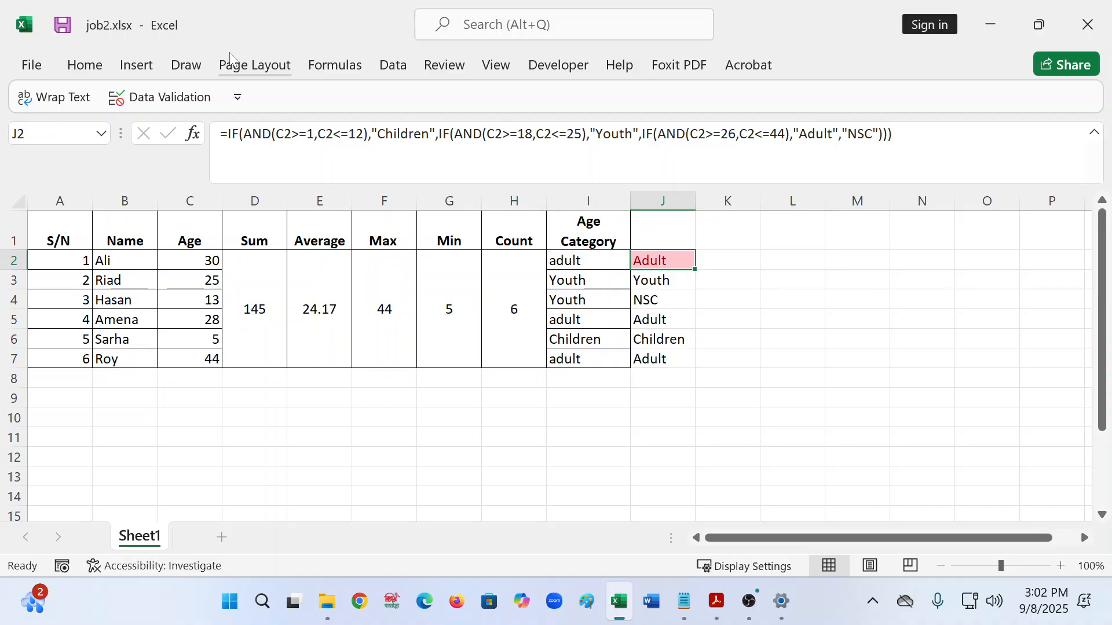
# - Add a Text that Contains rule for 'Youth' with yellow fill and dark yellow text
pyautogui.click(67, 68)
pyautogui.click(690, 96)
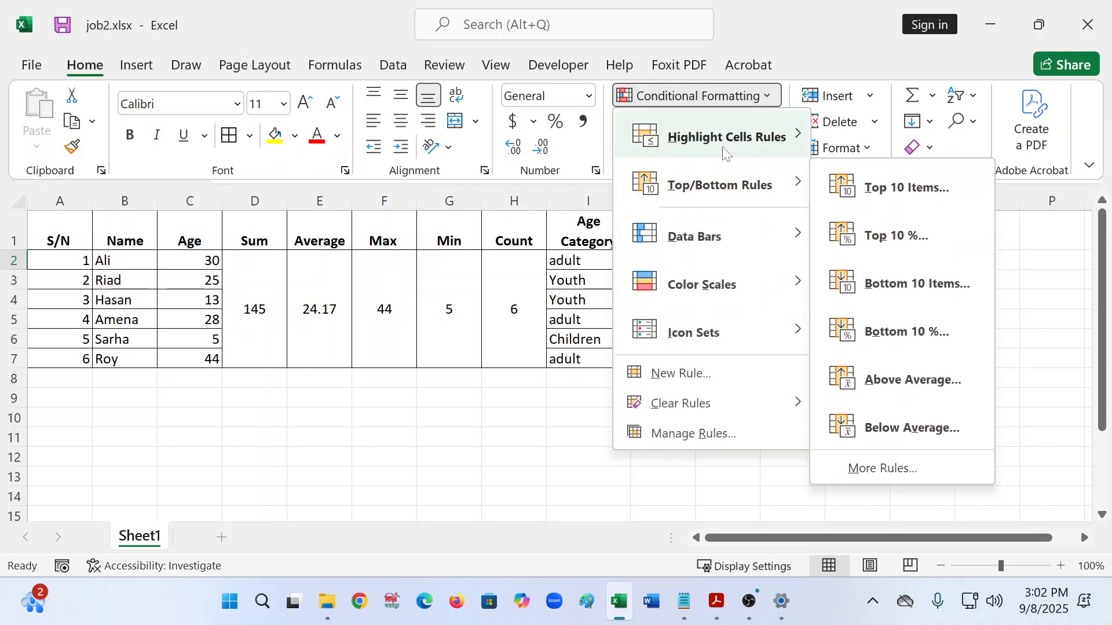
pyautogui.moveTo(727, 147)
pyautogui.click(912, 330)
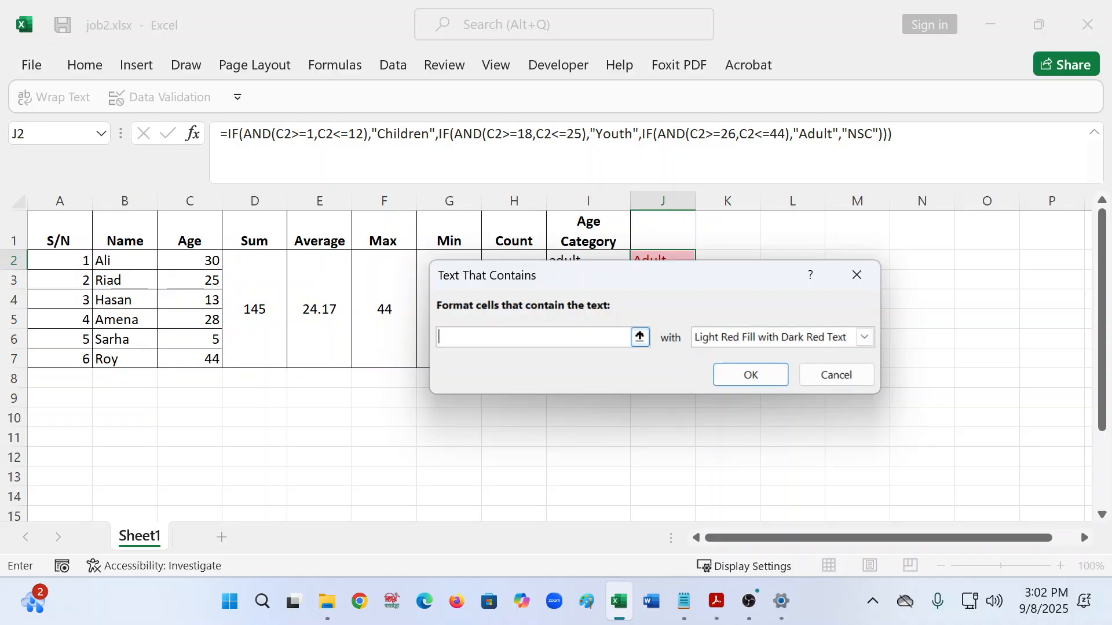
pyautogui.write('Youth')
pyautogui.click(865, 337)
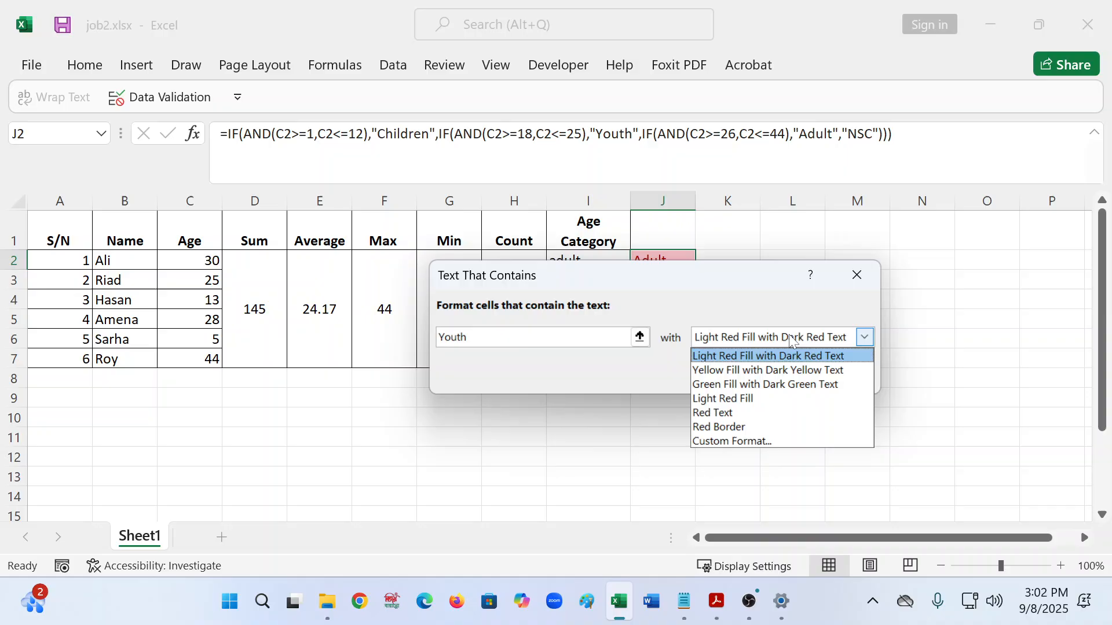
pyautogui.click(729, 358)
pyautogui.click(727, 336)
pyautogui.click(732, 370)
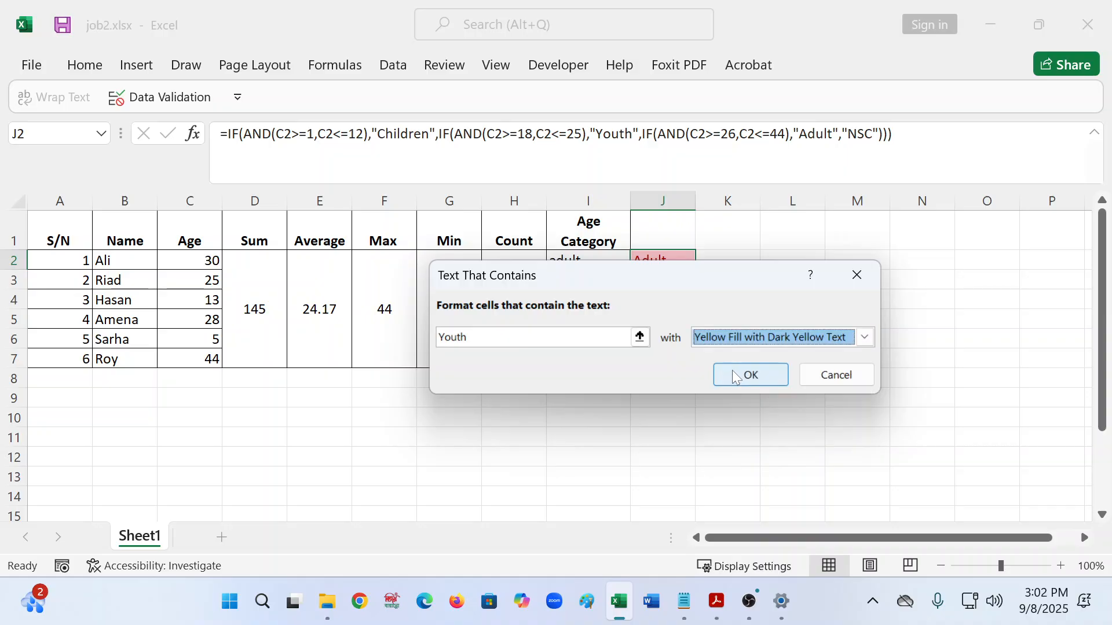
pyautogui.click(734, 374)
# - Highlight 'Childre' text in green fill with dark green text, then copy J2's formatting to J7
pyautogui.click(81, 65)
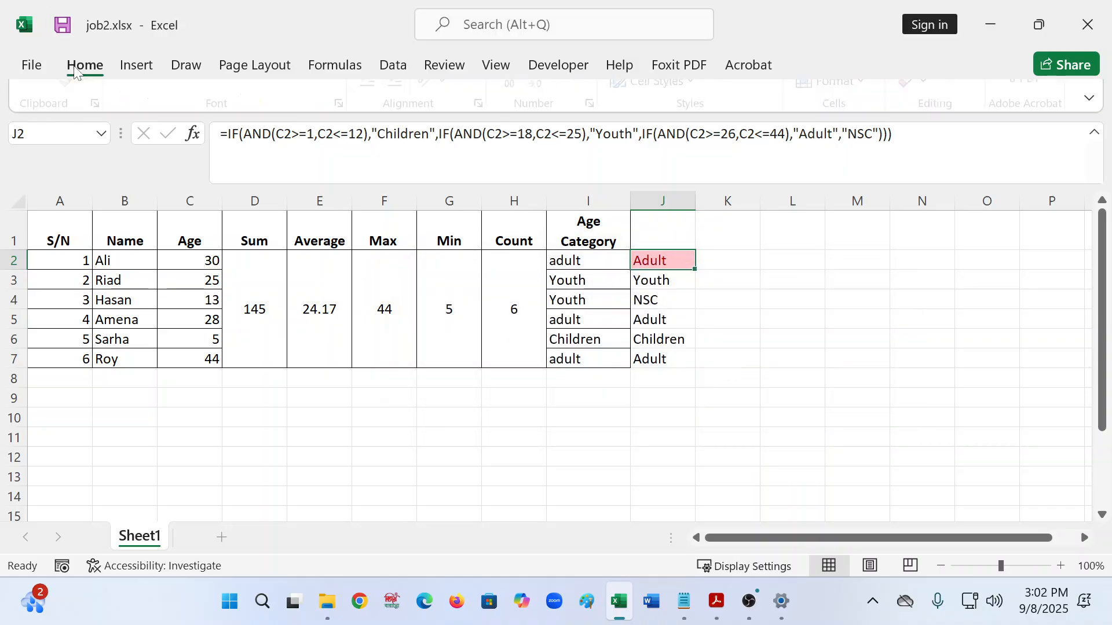
pyautogui.click(695, 95)
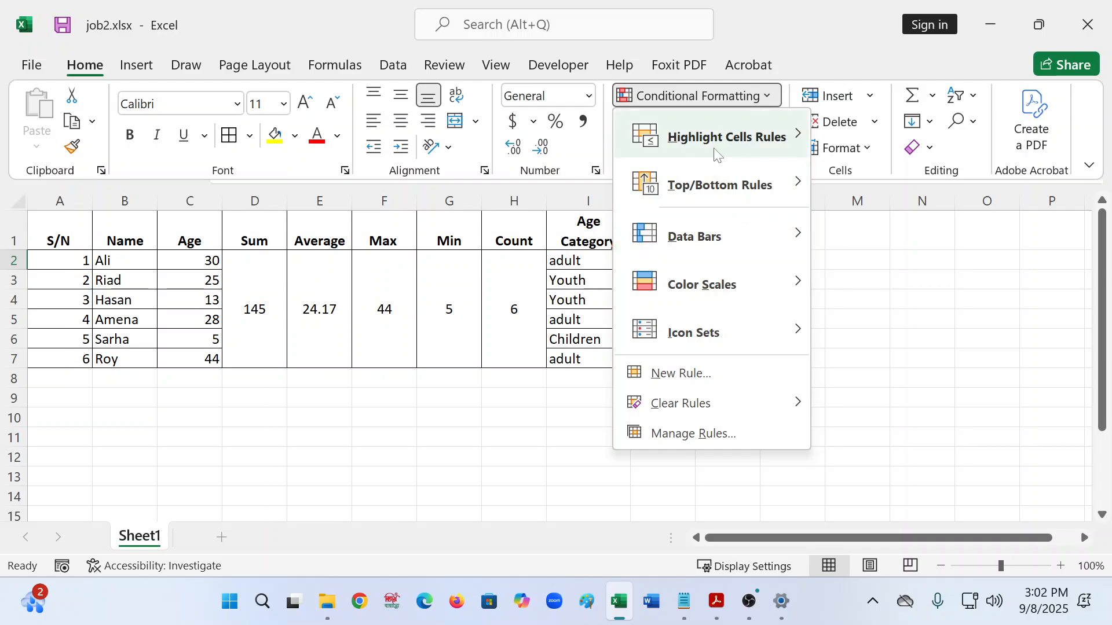
pyautogui.moveTo(730, 151)
pyautogui.click(920, 332)
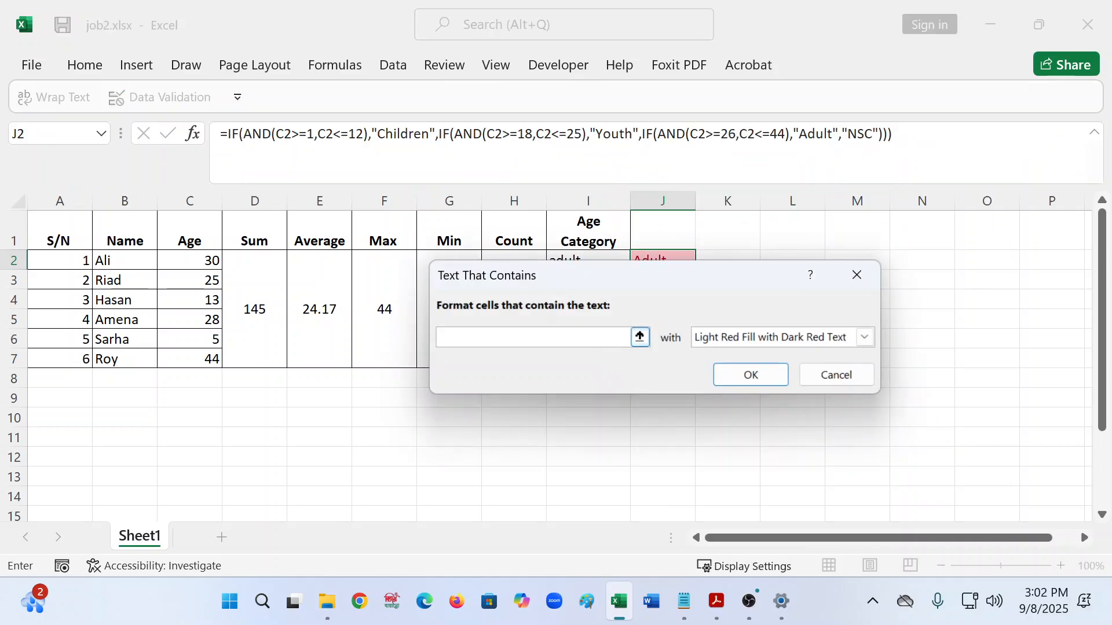
pyautogui.write('Children')
pyautogui.click(865, 337)
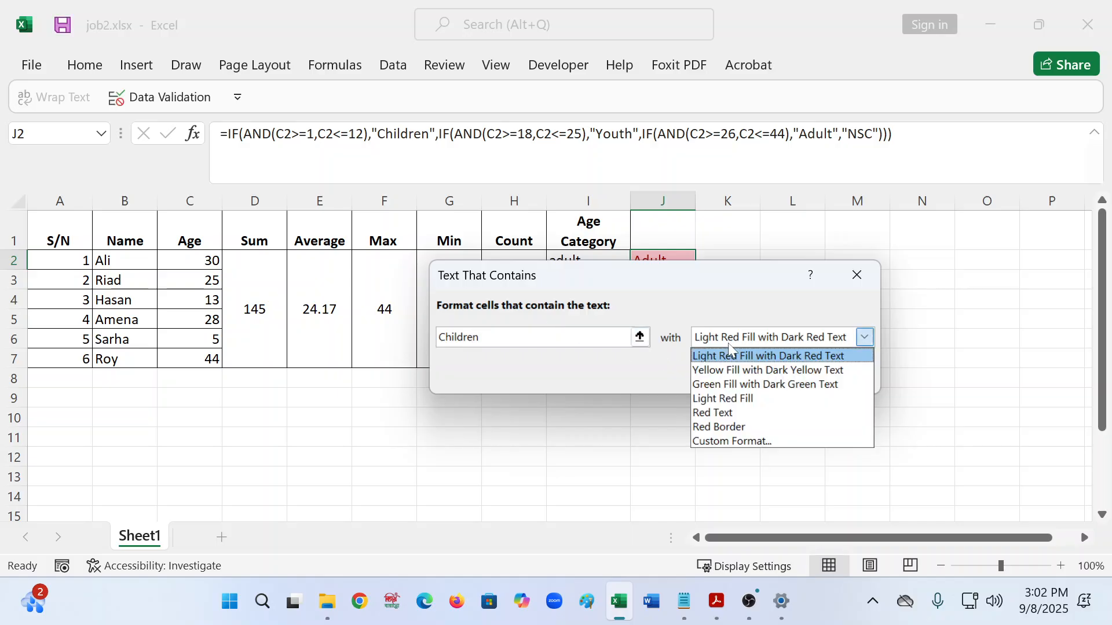
pyautogui.click(734, 384)
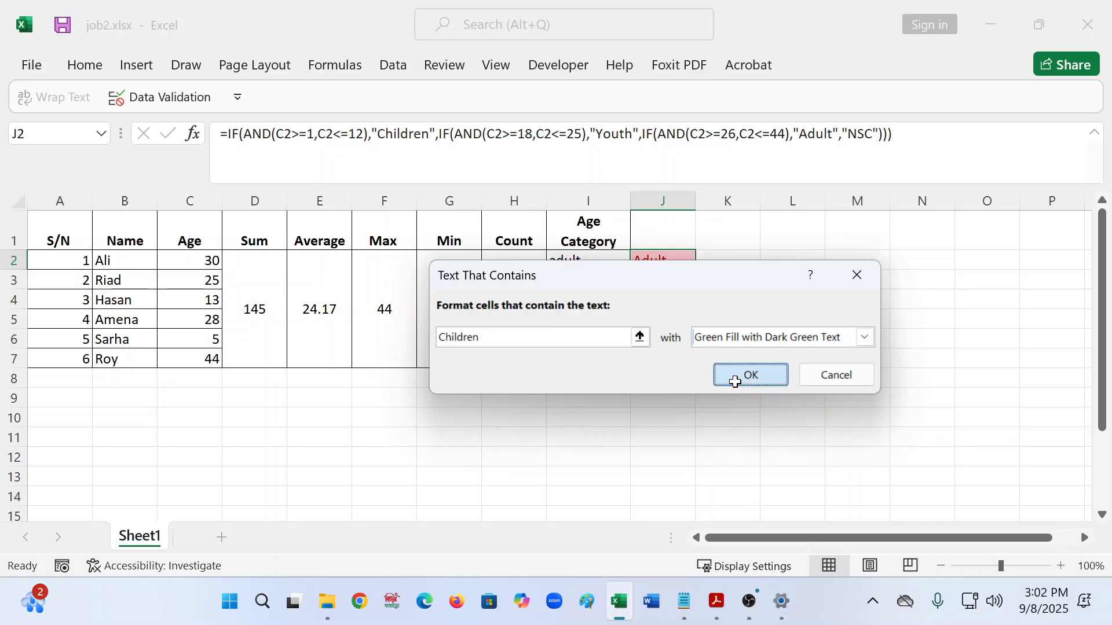
pyautogui.click(734, 382)
pyautogui.moveTo(697, 268); pyautogui.dragTo(688, 365)
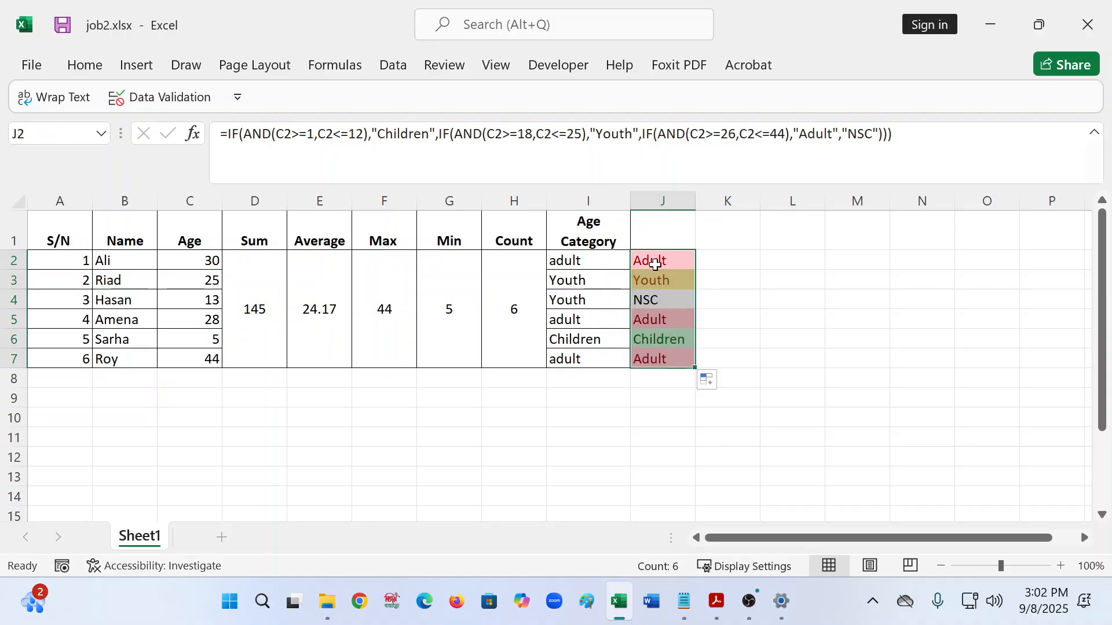
# - Check the J4, C4 and J2 values against the ages listed in the instruction PDF
pyautogui.click(653, 300)
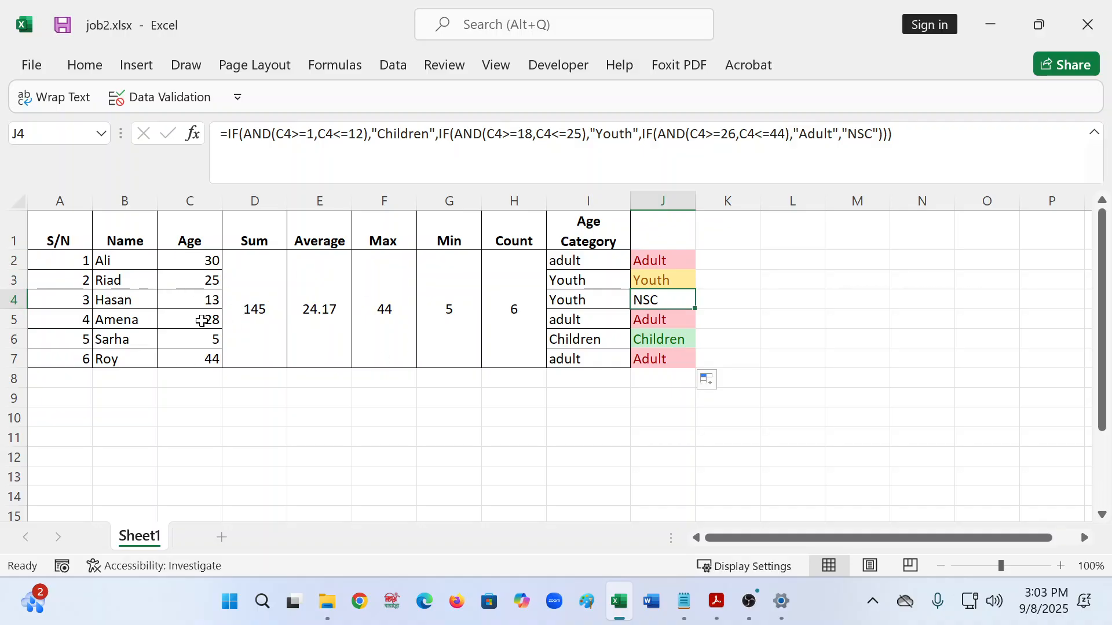
pyautogui.click(177, 291)
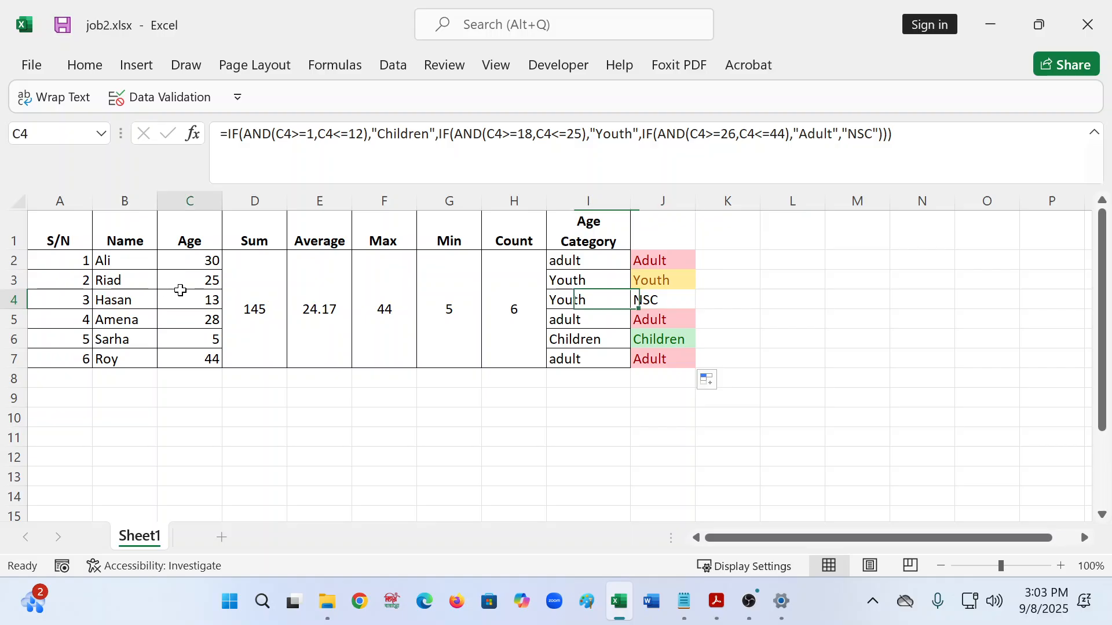
pyautogui.click(661, 258)
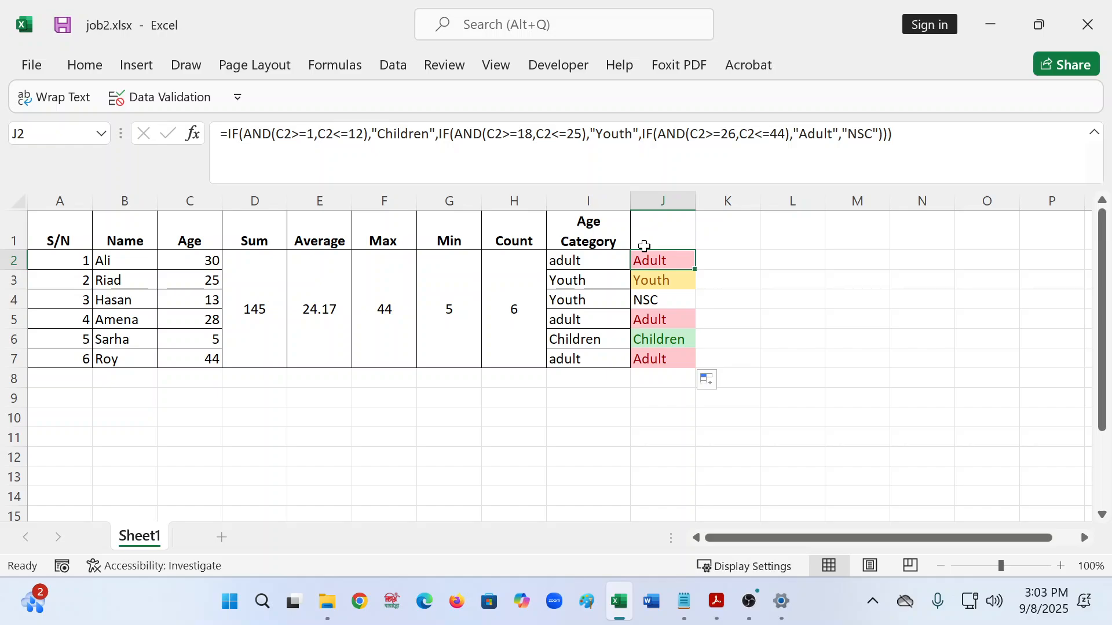
pyautogui.click(717, 604)
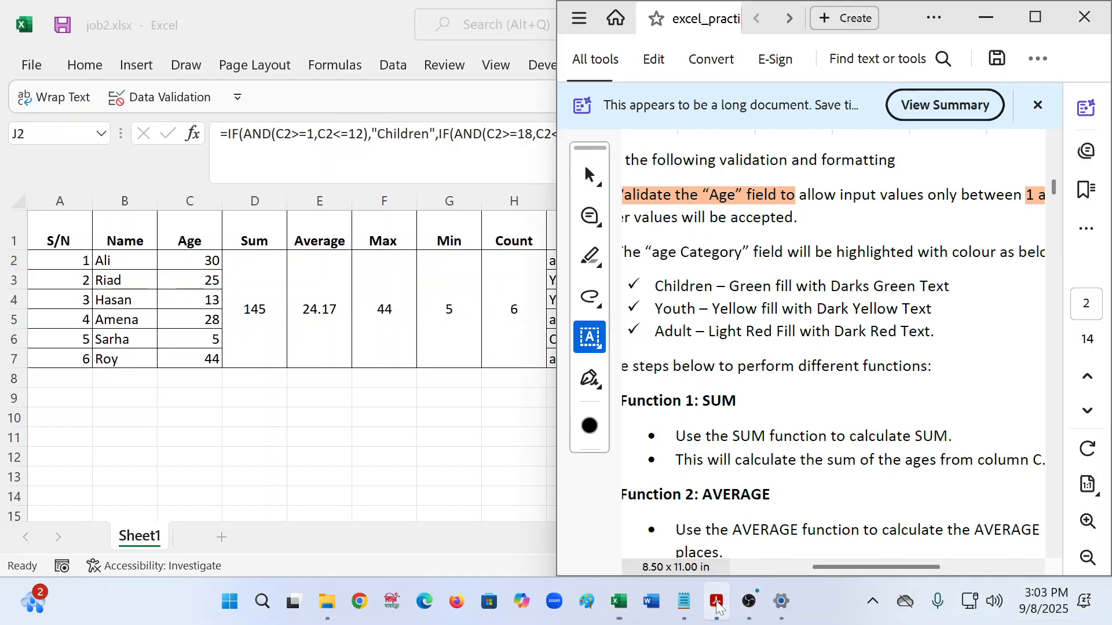
pyautogui.scroll(5, 843, 316)
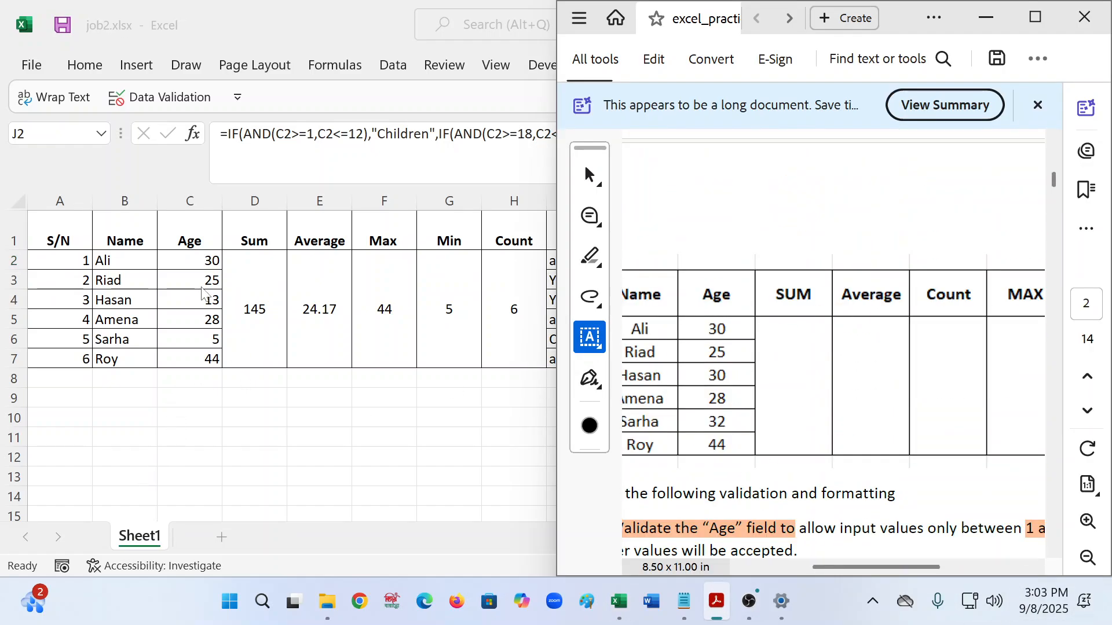
pyautogui.click(202, 294)
pyautogui.click(213, 318)
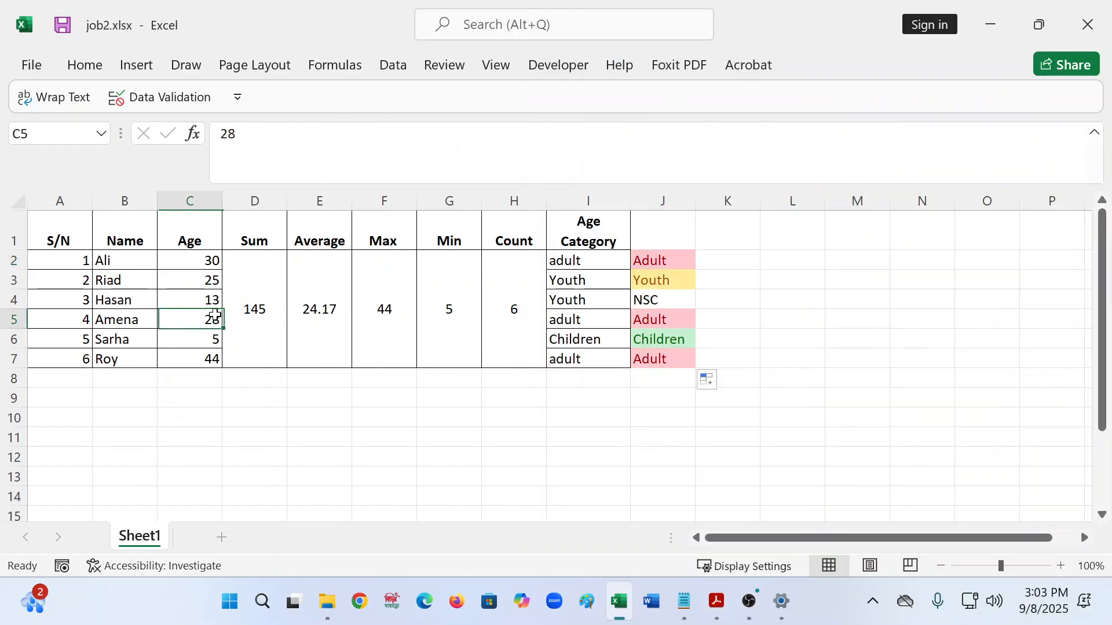
pyautogui.click(717, 604)
pyautogui.click(724, 608)
# - Change the age in C6 to 32 and the age in C4 to 30
pyautogui.click(204, 338)
pyautogui.write('32')
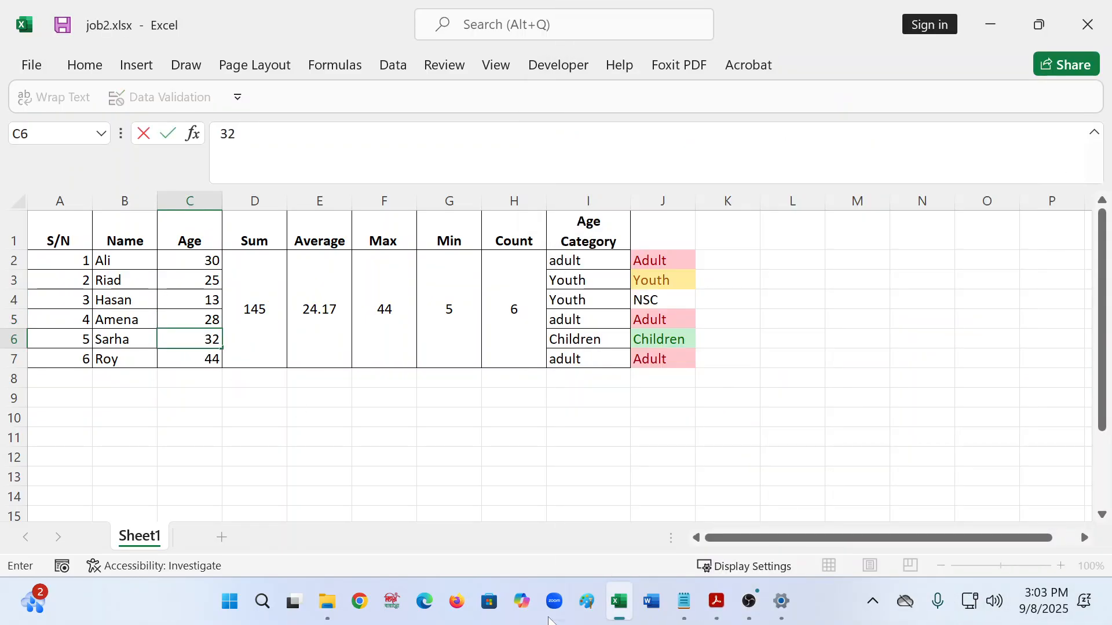
pyautogui.click(729, 383)
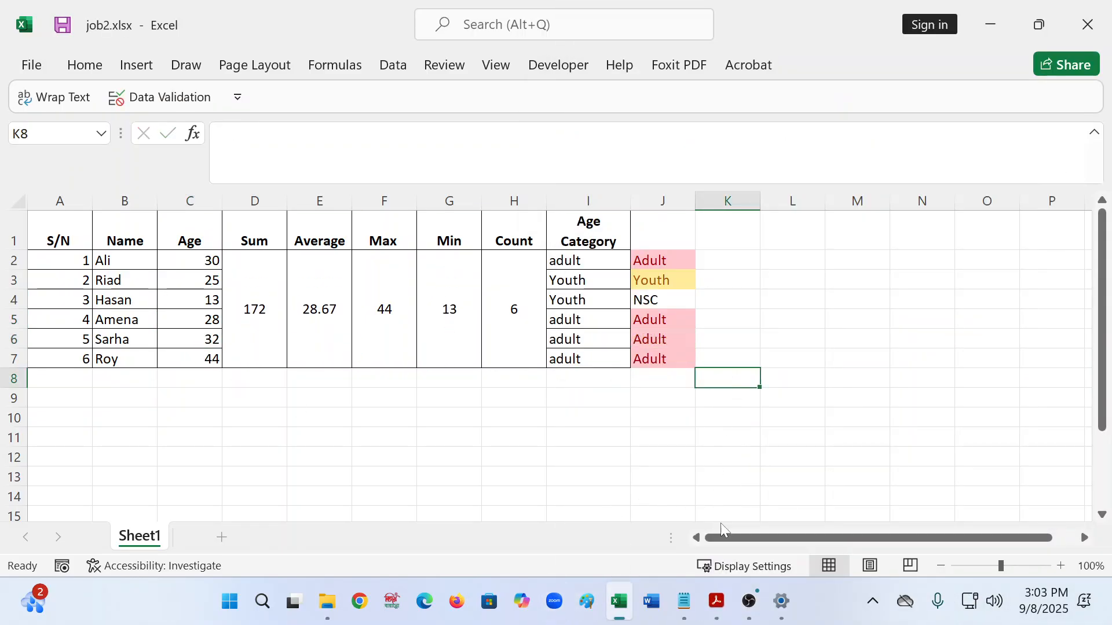
pyautogui.click(717, 615)
pyautogui.click(717, 615)
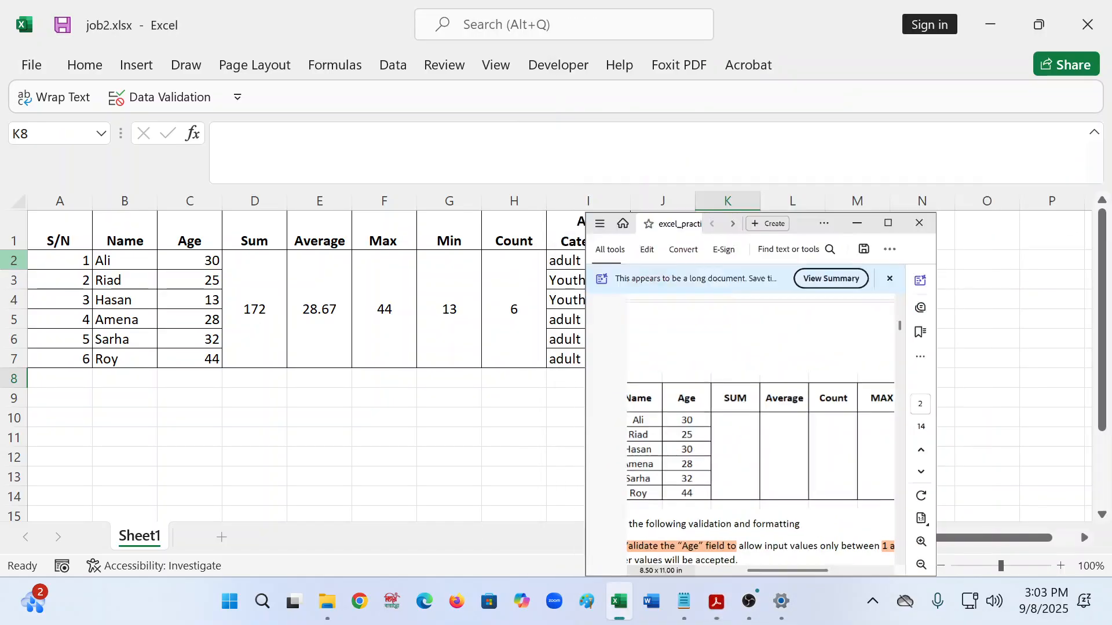
pyautogui.click(211, 300)
pyautogui.write('30')
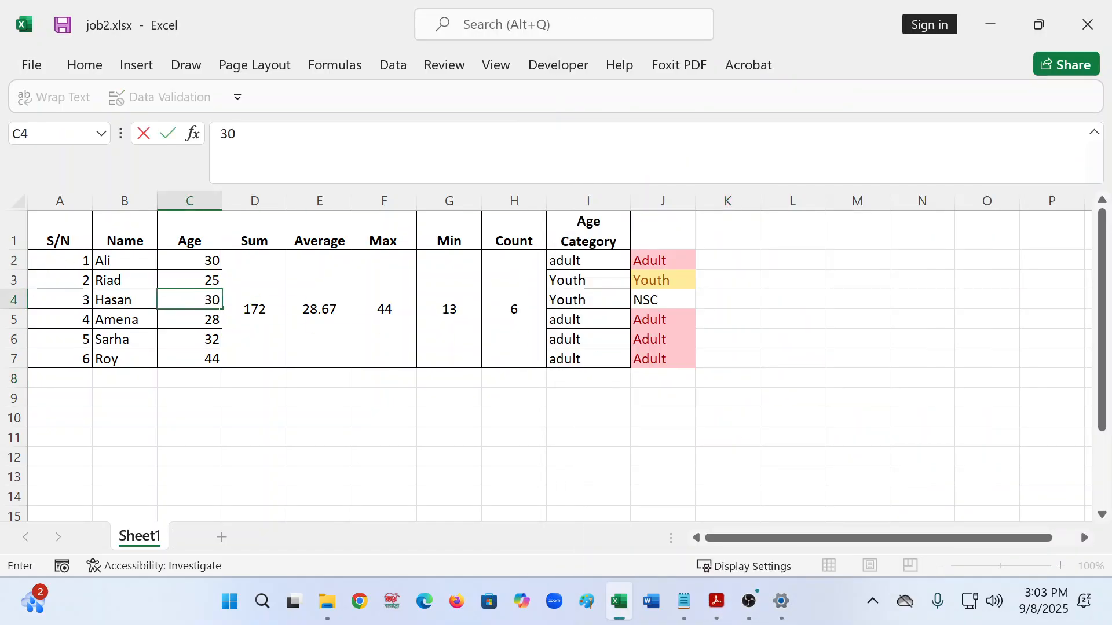
pyautogui.click(346, 454)
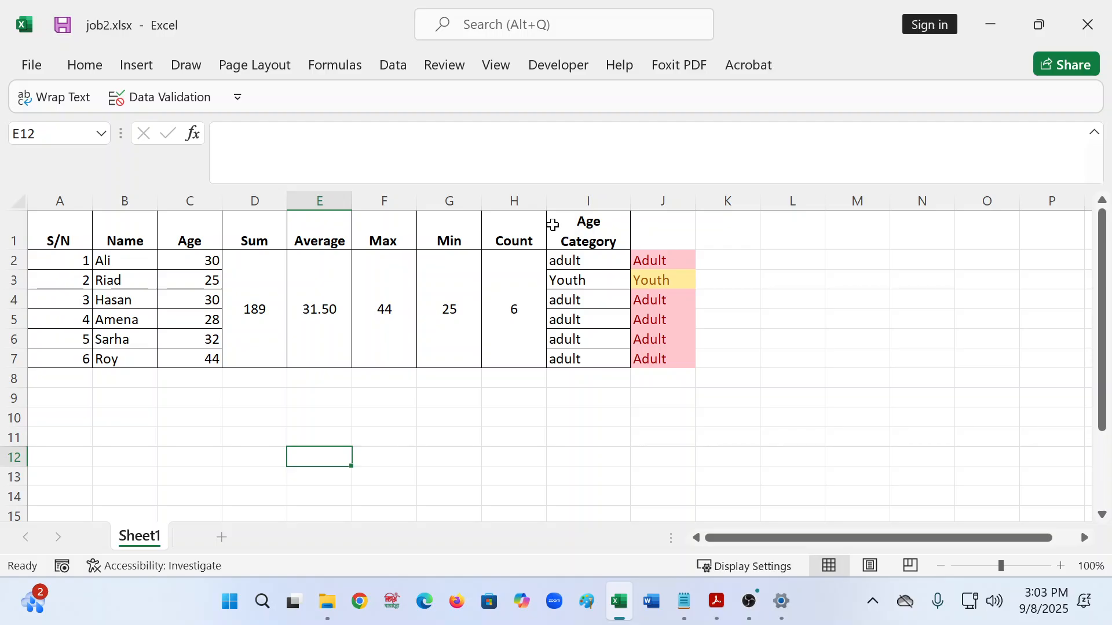
pyautogui.hotkey('ctrl', 's')
pyautogui.click(720, 615)
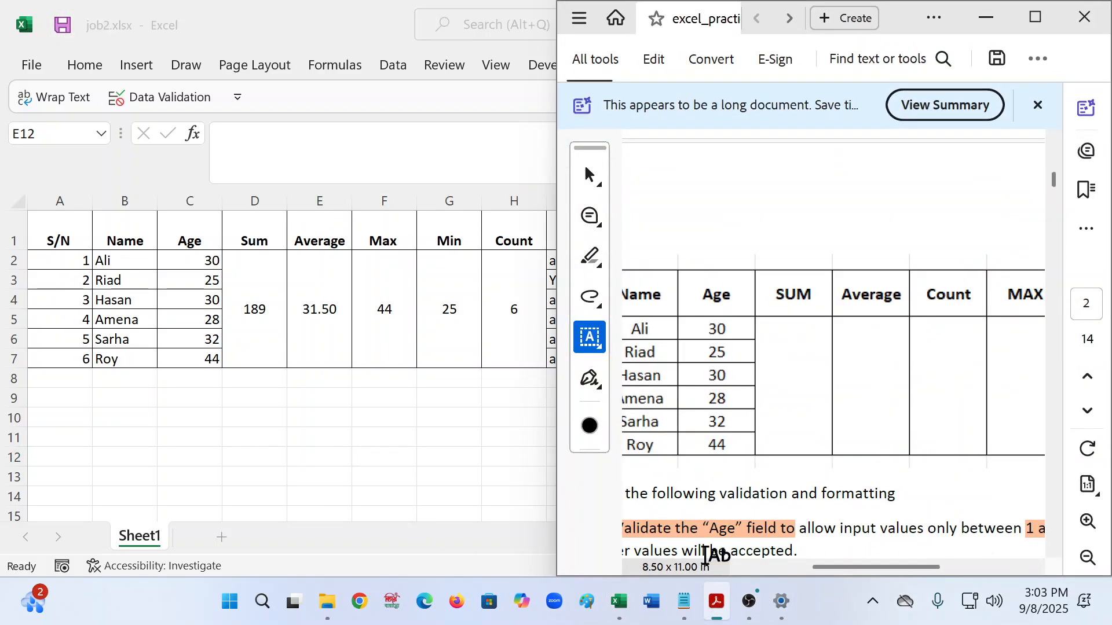
pyautogui.scroll(-15, 730, 458)
pyautogui.scroll(-5, 744, 465)
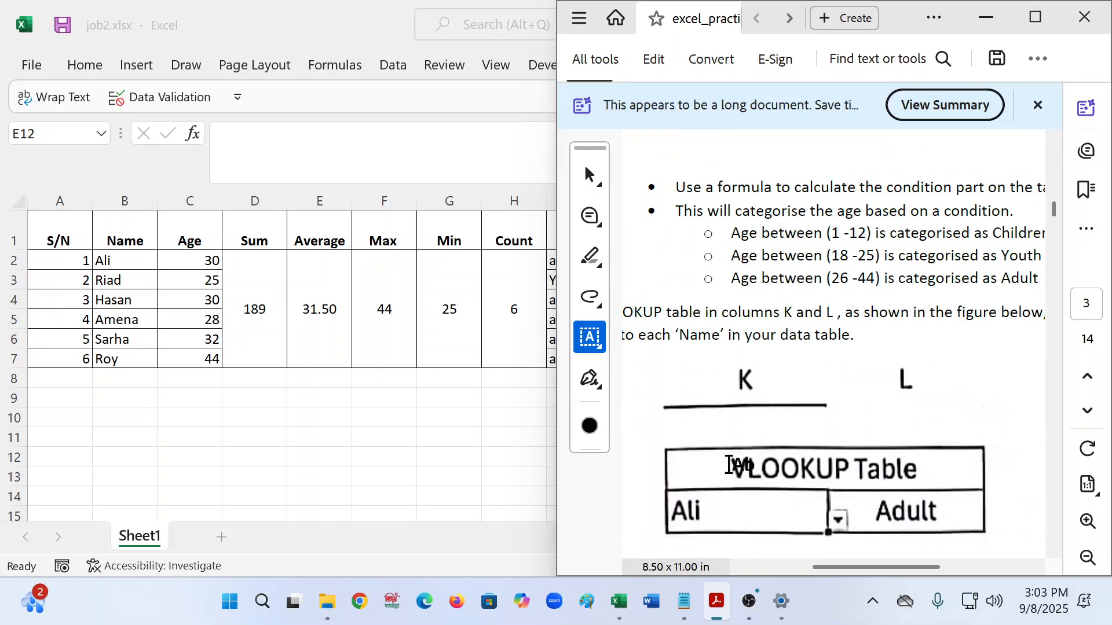
pyautogui.click(208, 427)
pyautogui.moveTo(200, 427); pyautogui.dragTo(255, 433)
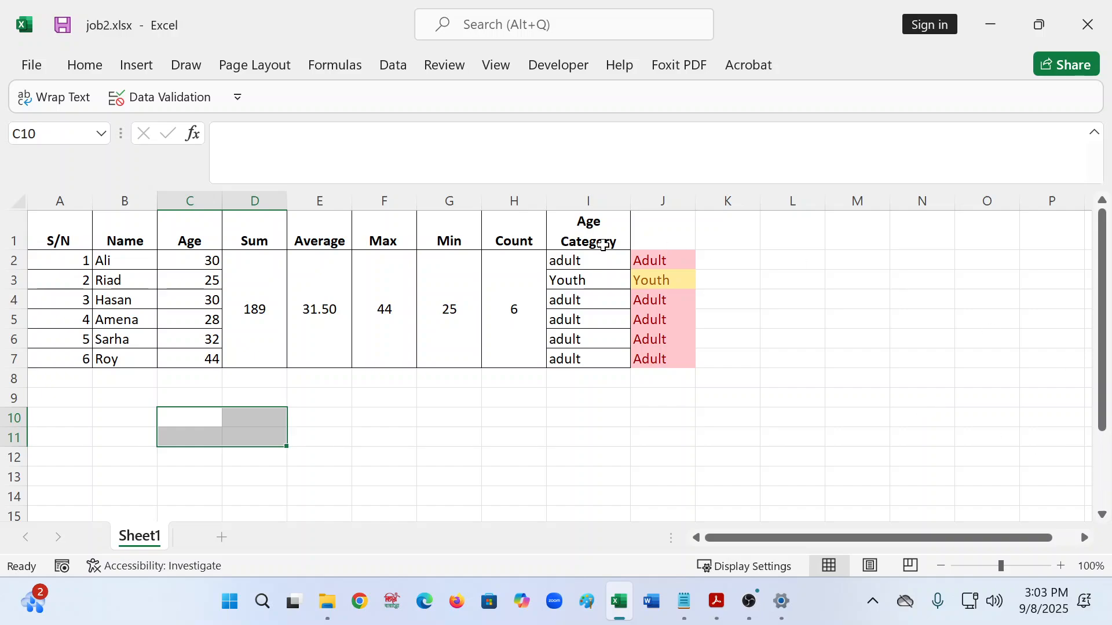
# - Merge and centre K1:L1 and type the title 'Vlookup table' into it
pyautogui.click(731, 260)
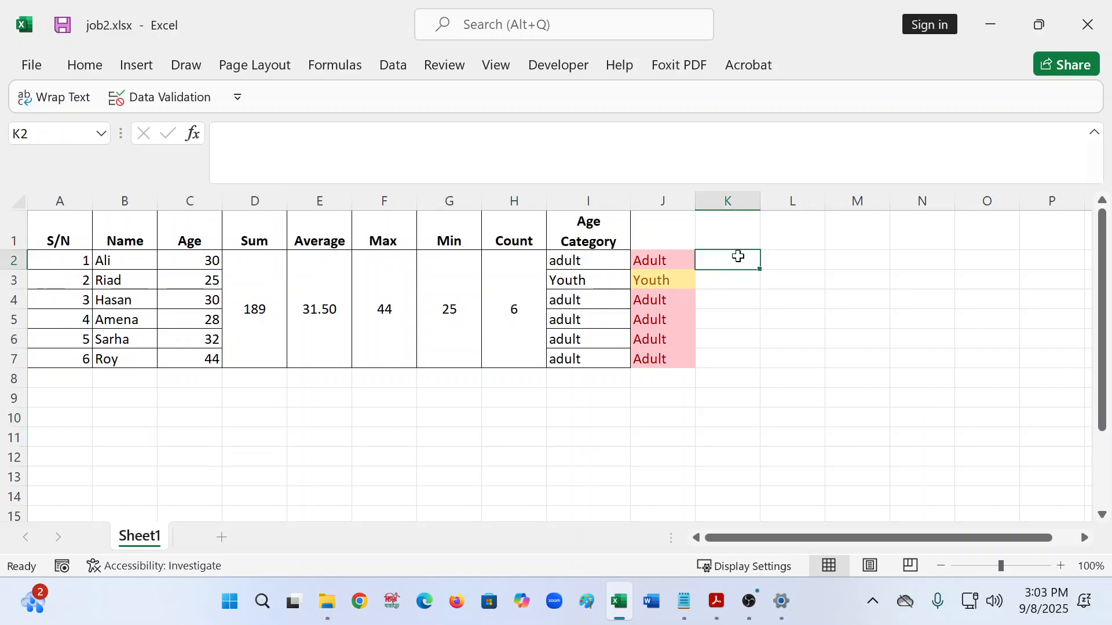
pyautogui.click(736, 234)
pyautogui.moveTo(735, 234); pyautogui.dragTo(792, 234)
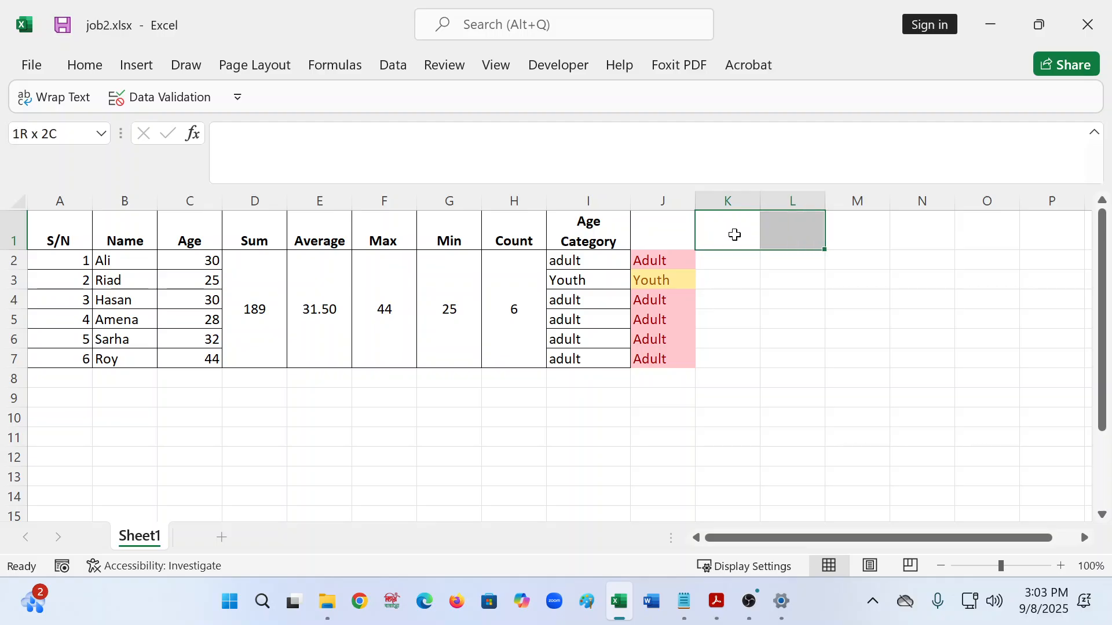
pyautogui.click(85, 65)
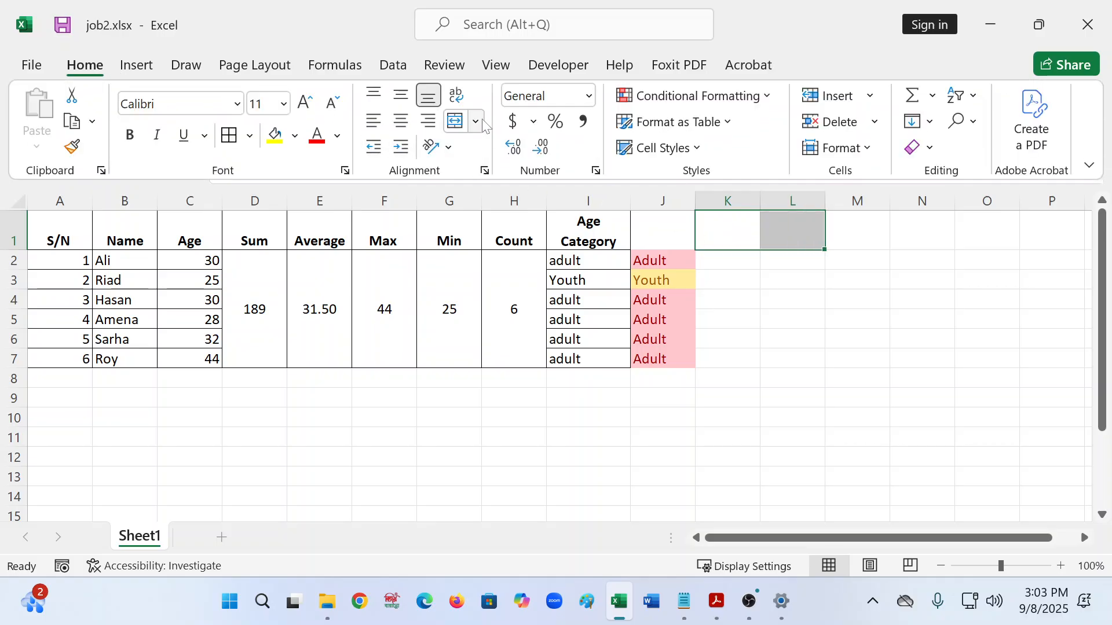
pyautogui.click(455, 121)
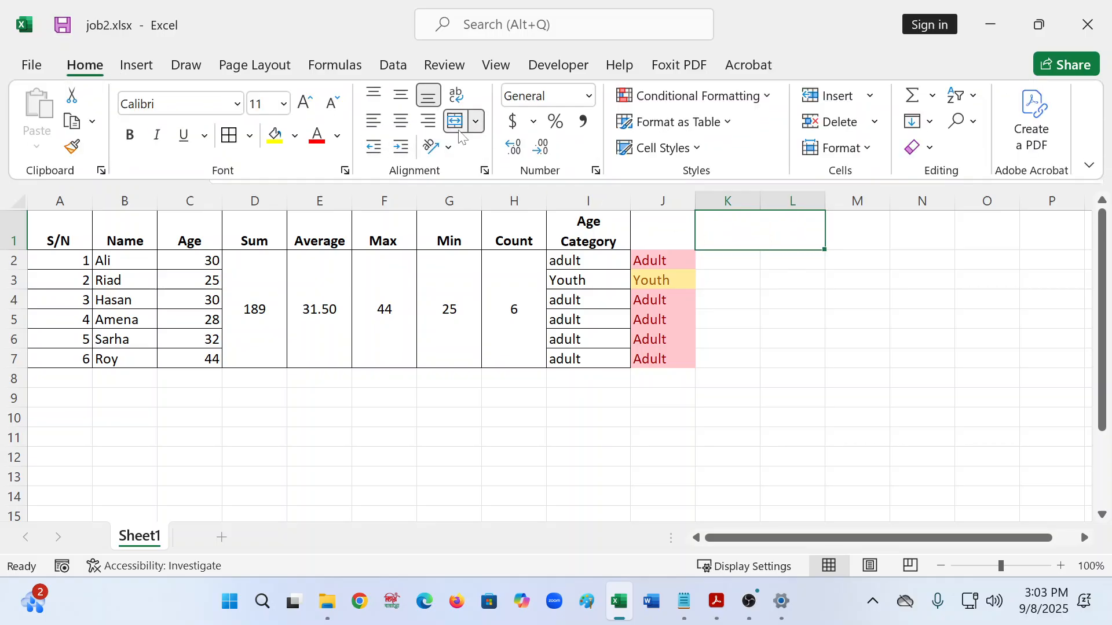
pyautogui.doubleClick(762, 224)
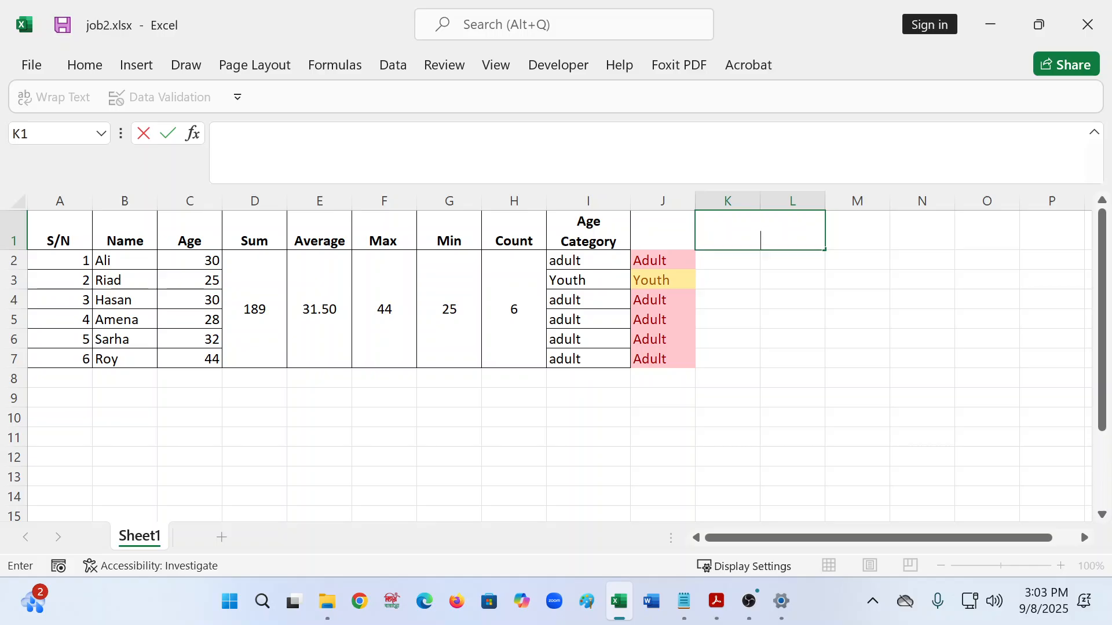
pyautogui.write('Vlookup r')
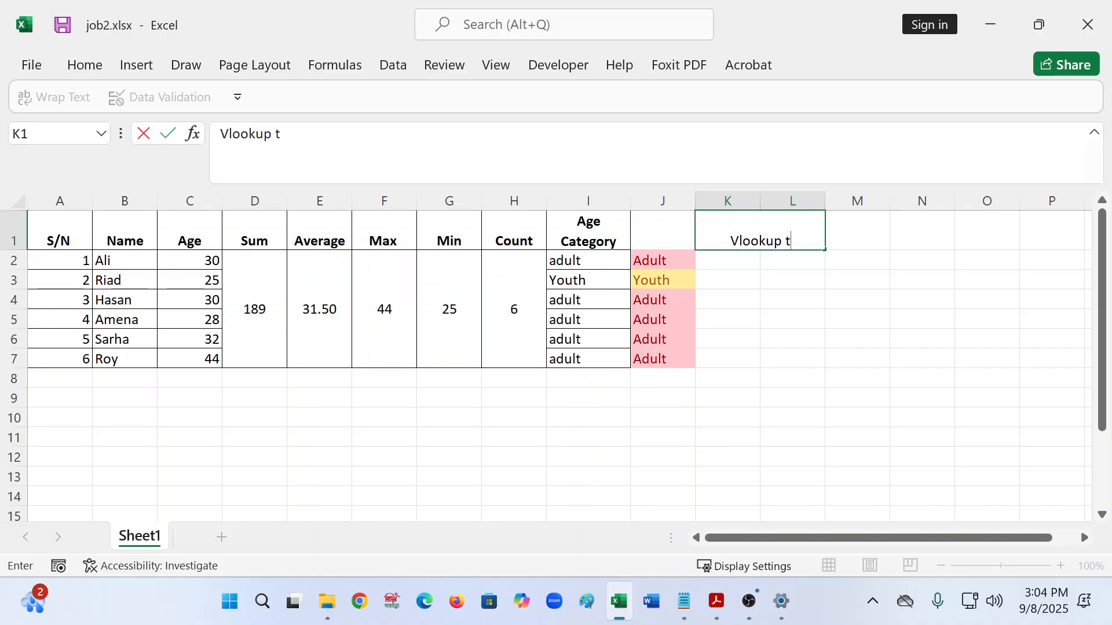
pyautogui.write('able')
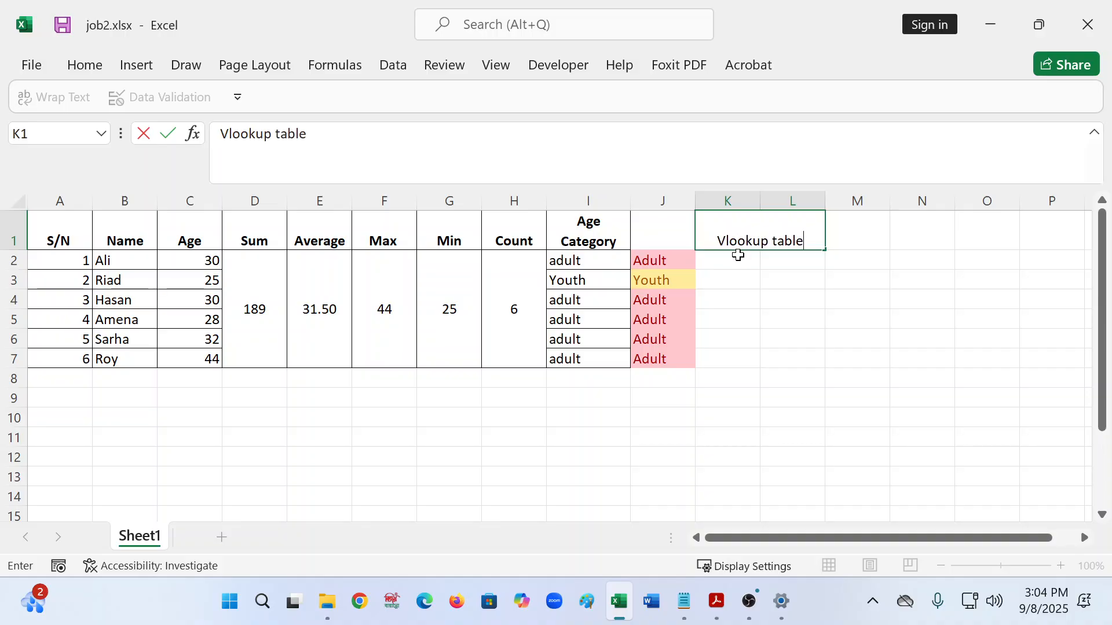
pyautogui.click(741, 255)
# - Enter the headers 'Name' in K2 and 'Age Category' in L2
pyautogui.write('N,ae')
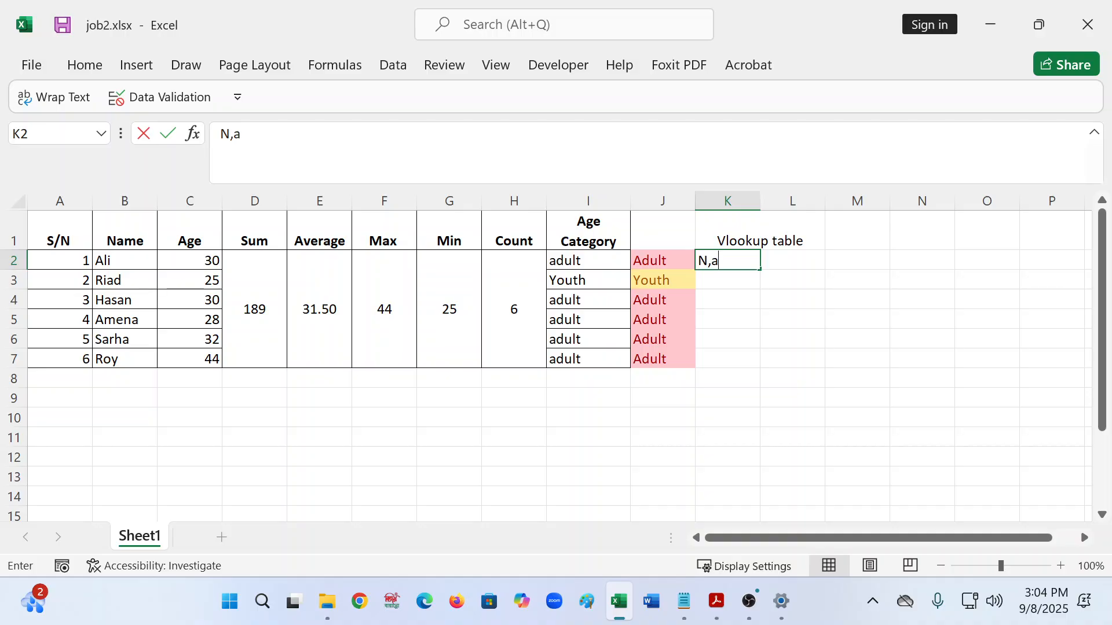
pyautogui.press('BackSpace')
pyautogui.press('BackSpace')
pyautogui.press('BackSpace')
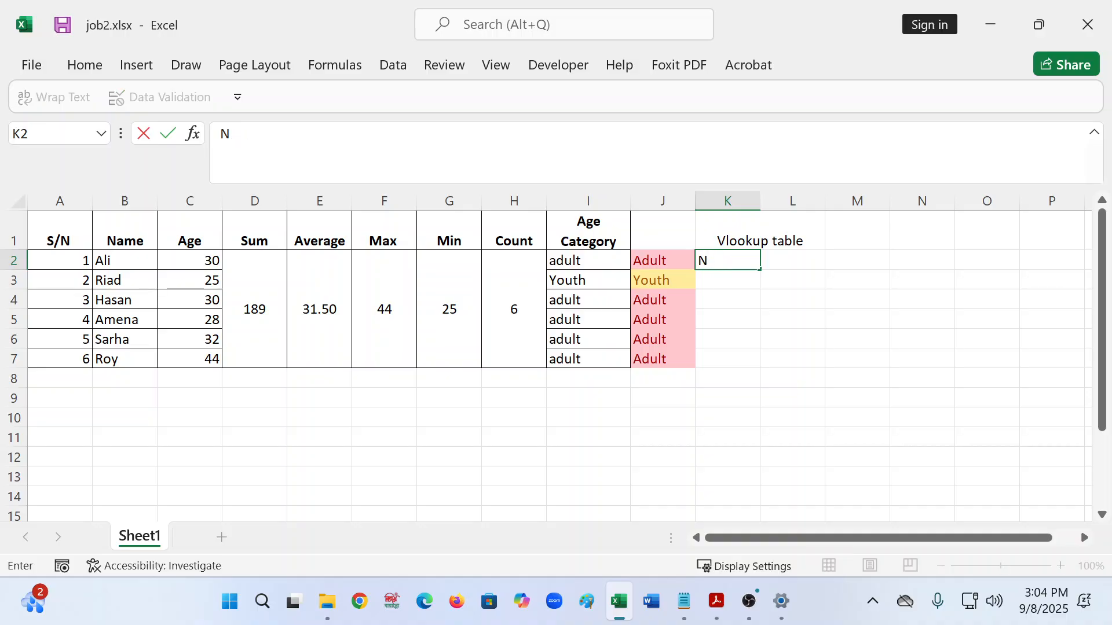
pyautogui.write('ame')
pyautogui.press('Tab')
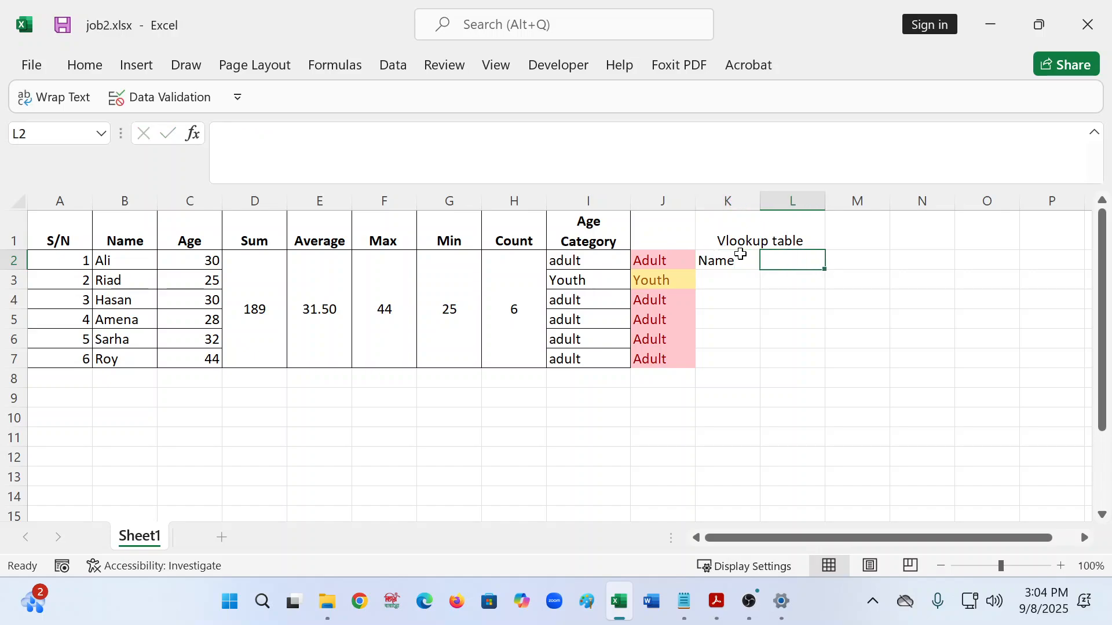
pyautogui.write('Age')
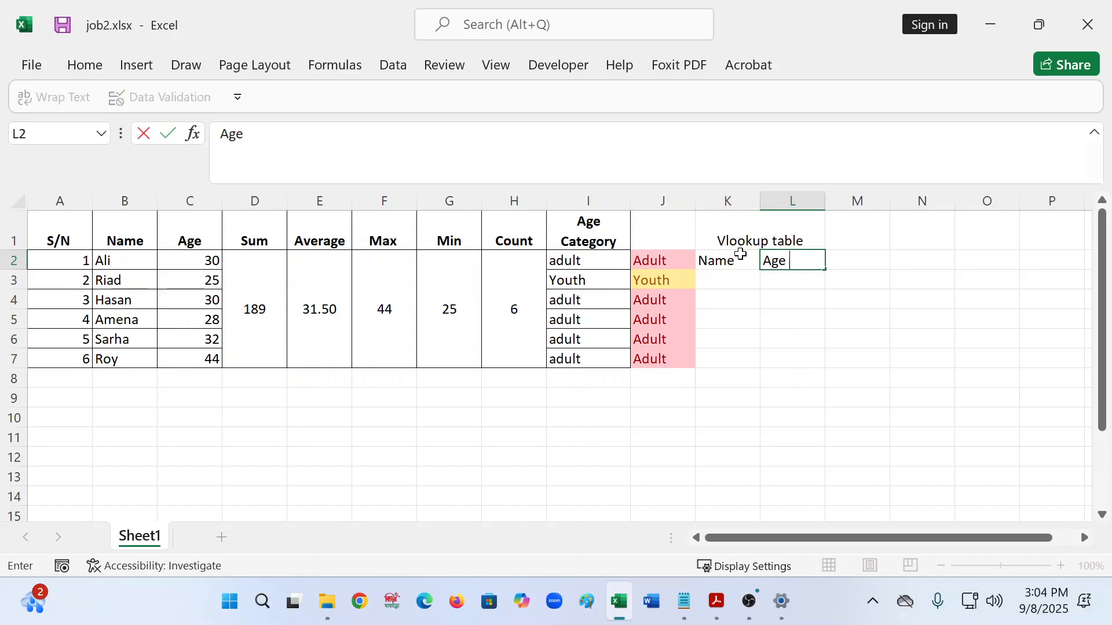
pyautogui.write(' Category')
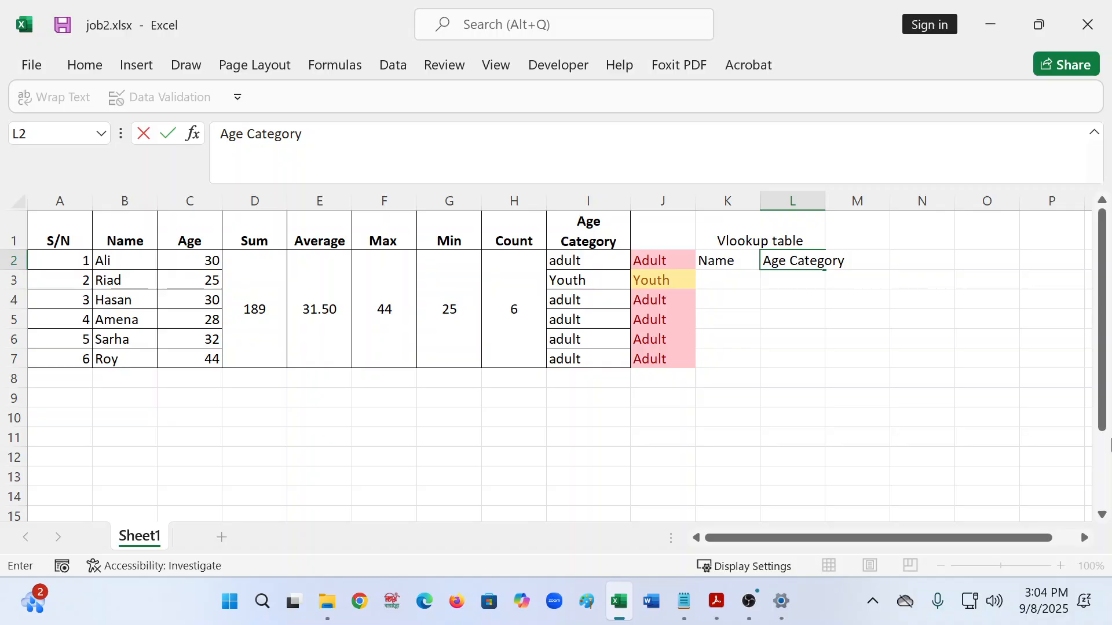
pyautogui.click(743, 234)
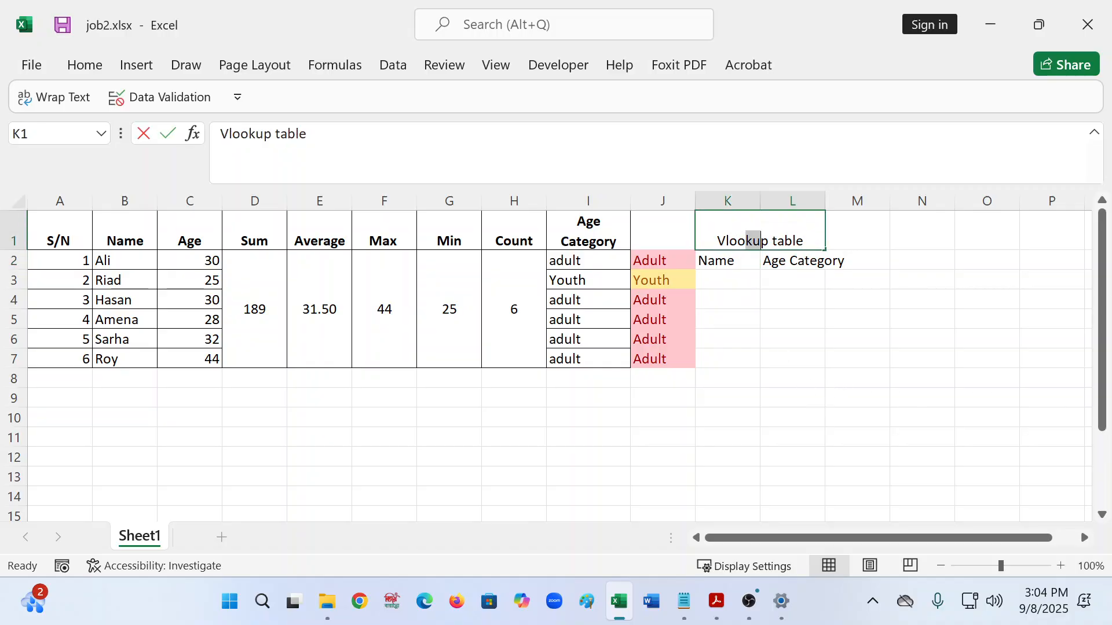
# - Apply borders to the lookup table block K1:L3
pyautogui.click(751, 311)
pyautogui.moveTo(726, 225); pyautogui.dragTo(747, 283)
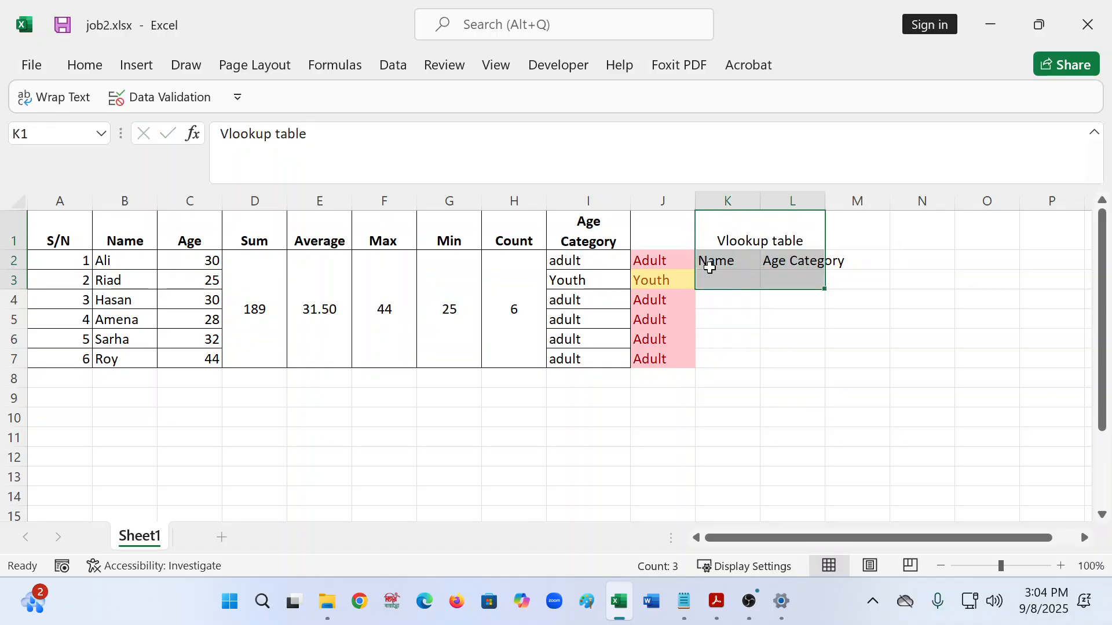
pyautogui.click(92, 71)
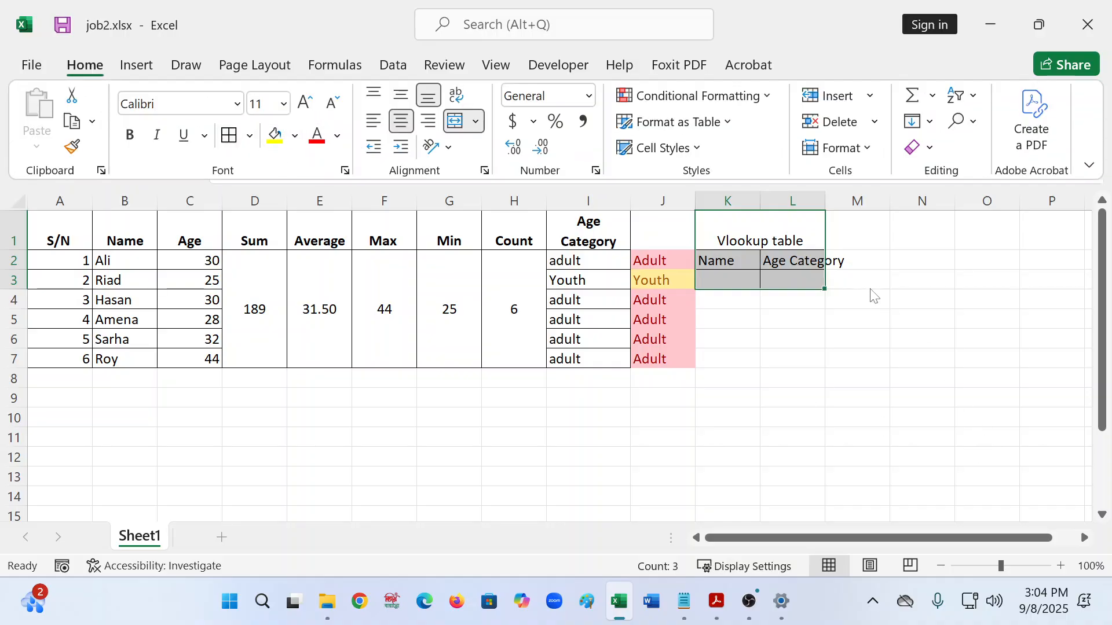
pyautogui.click(732, 260)
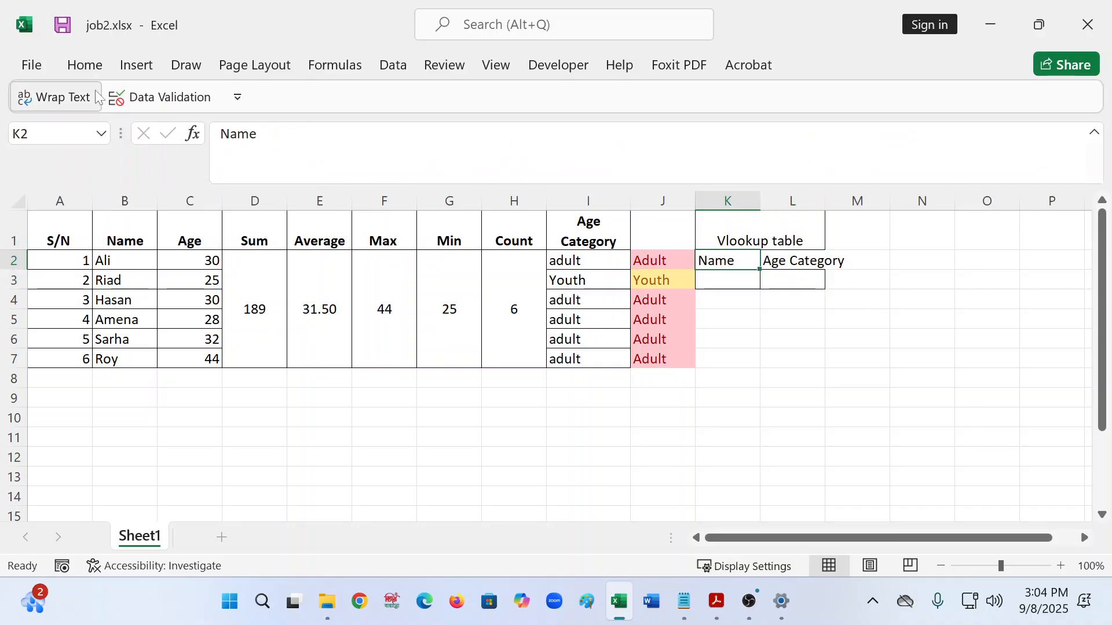
# - Bold the Name and Age Category headers and the Vlookup table title
pyautogui.click(85, 65)
pyautogui.click(130, 136)
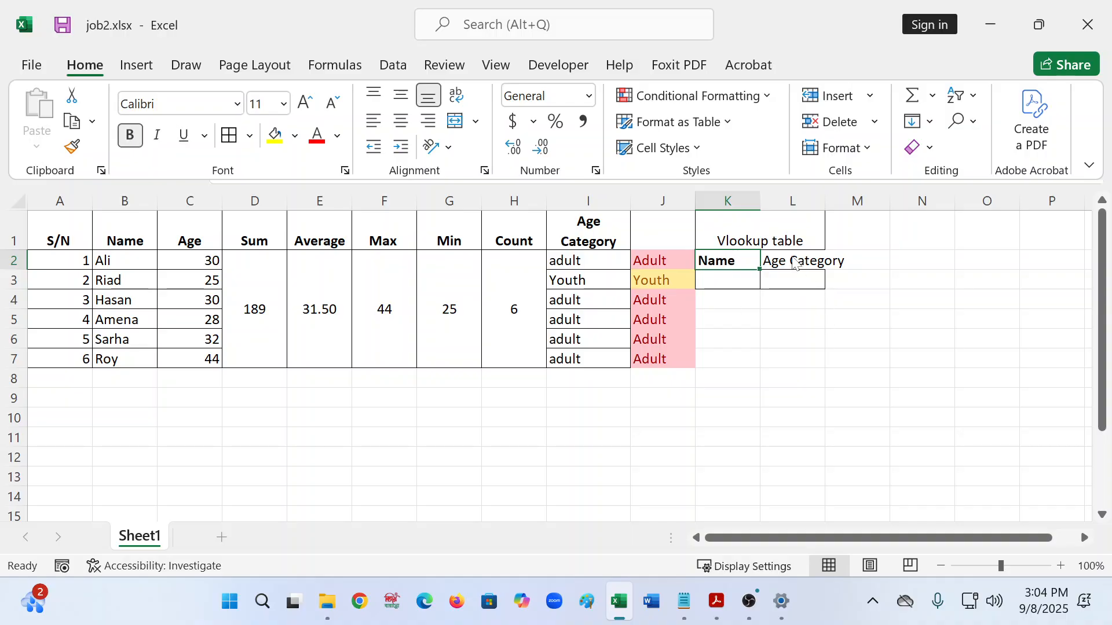
pyautogui.click(797, 262)
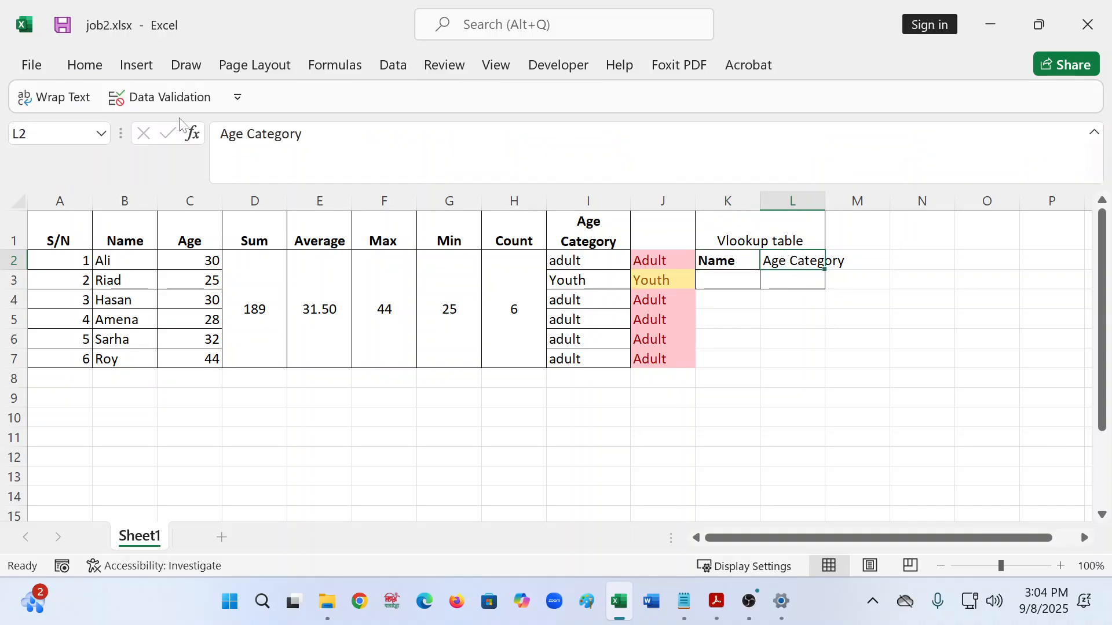
pyautogui.click(85, 65)
pyautogui.click(131, 136)
pyautogui.click(752, 232)
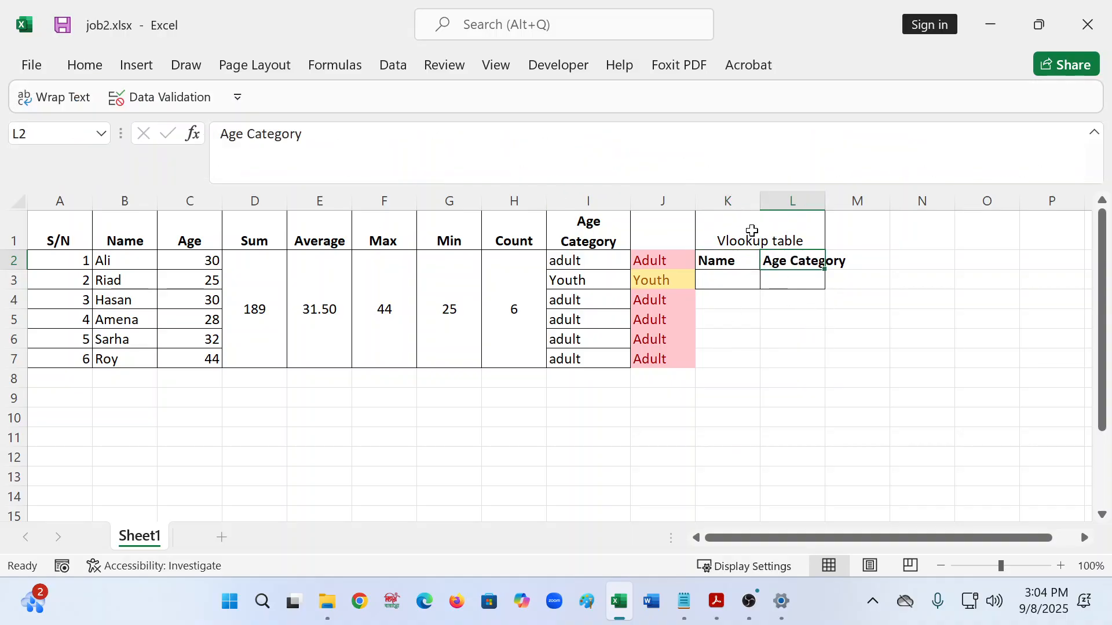
pyautogui.click(751, 232)
pyautogui.click(85, 65)
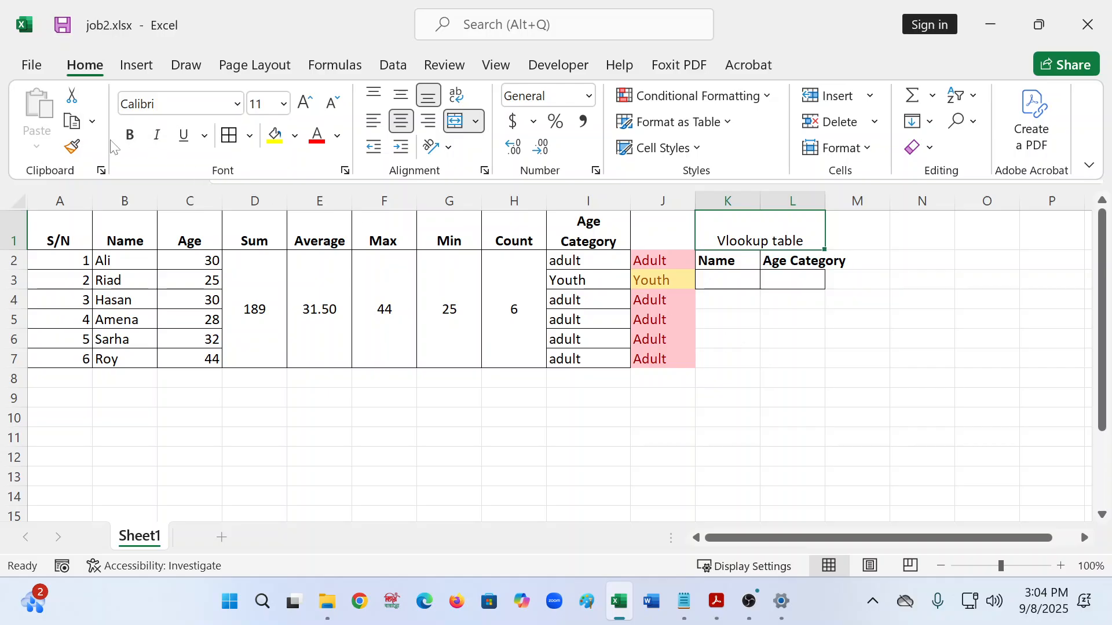
pyautogui.click(130, 136)
pyautogui.click(727, 276)
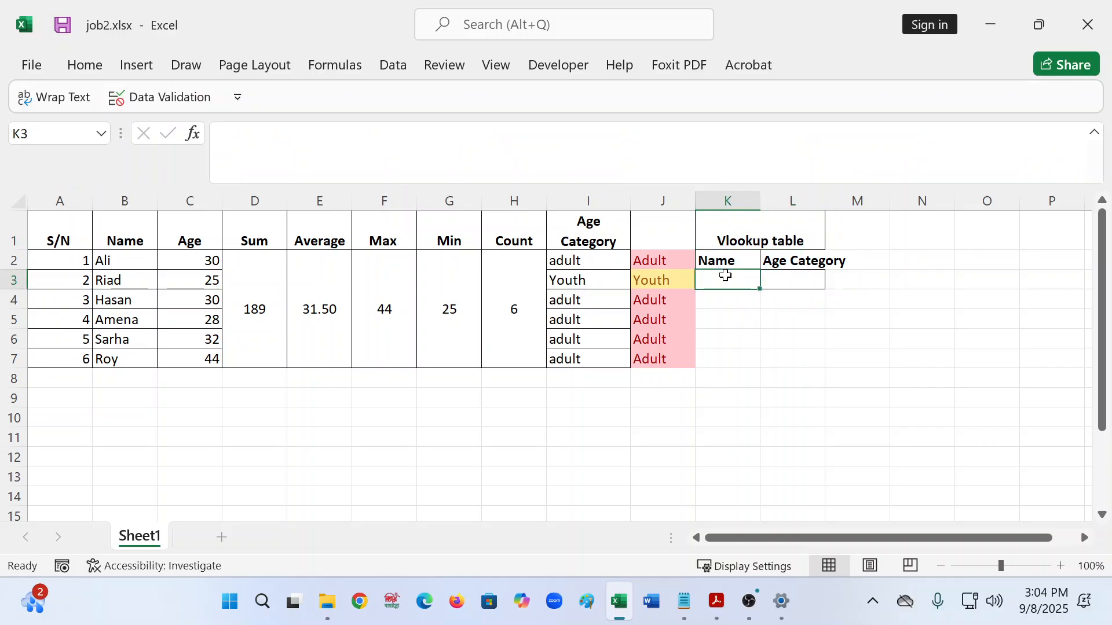
# - Add List data validation to K3 with the names in $B$2:$B$7 as source
pyautogui.click(389, 62)
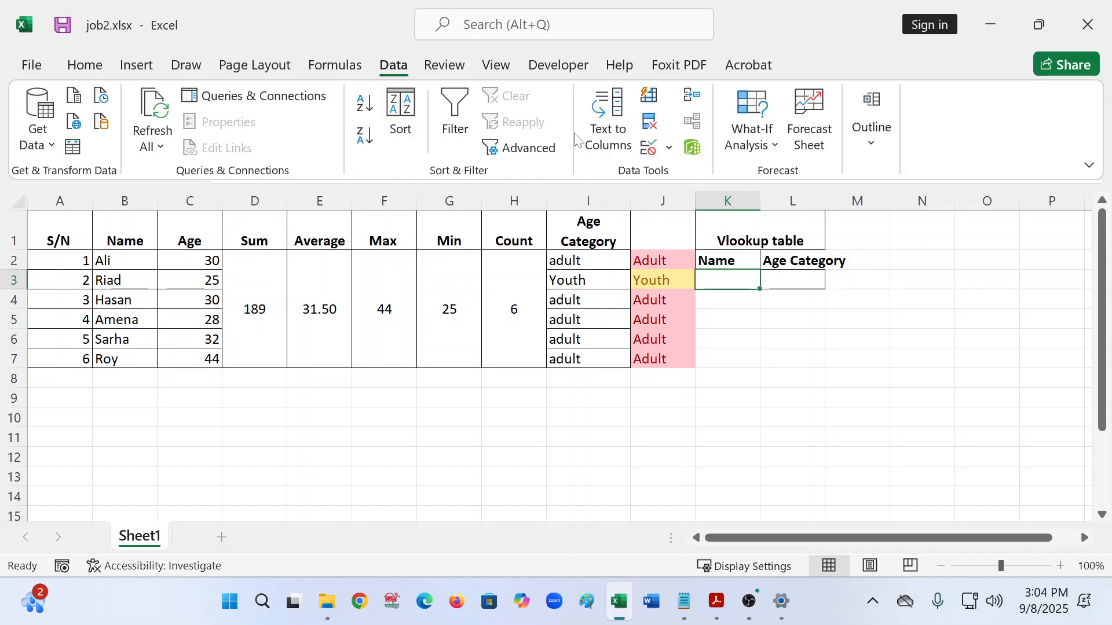
pyautogui.click(668, 149)
pyautogui.click(652, 176)
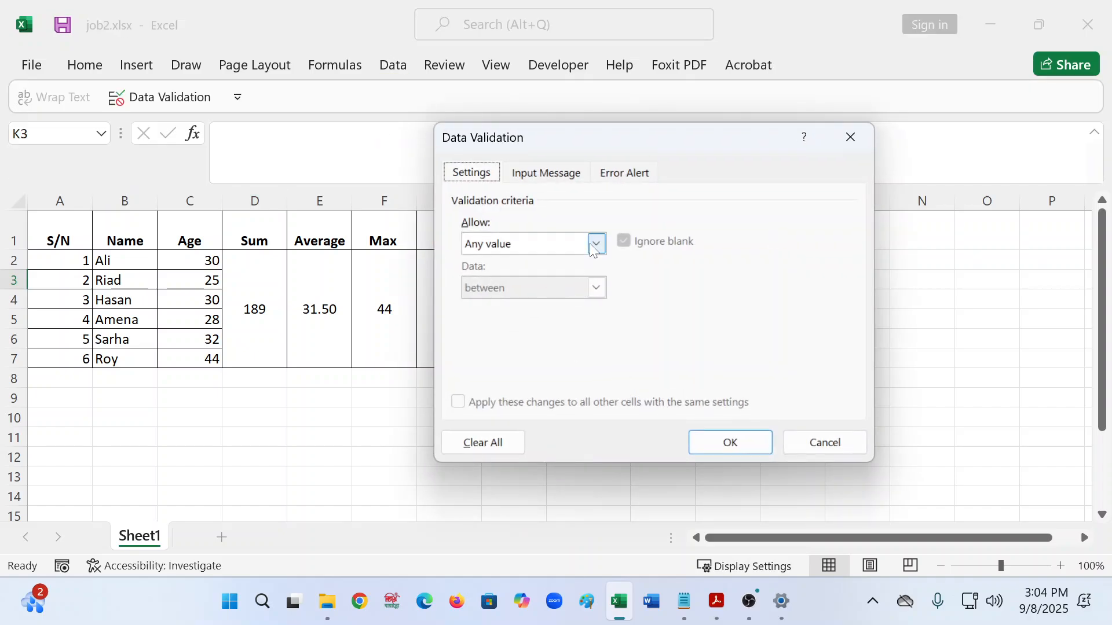
pyautogui.click(594, 249)
pyautogui.click(491, 303)
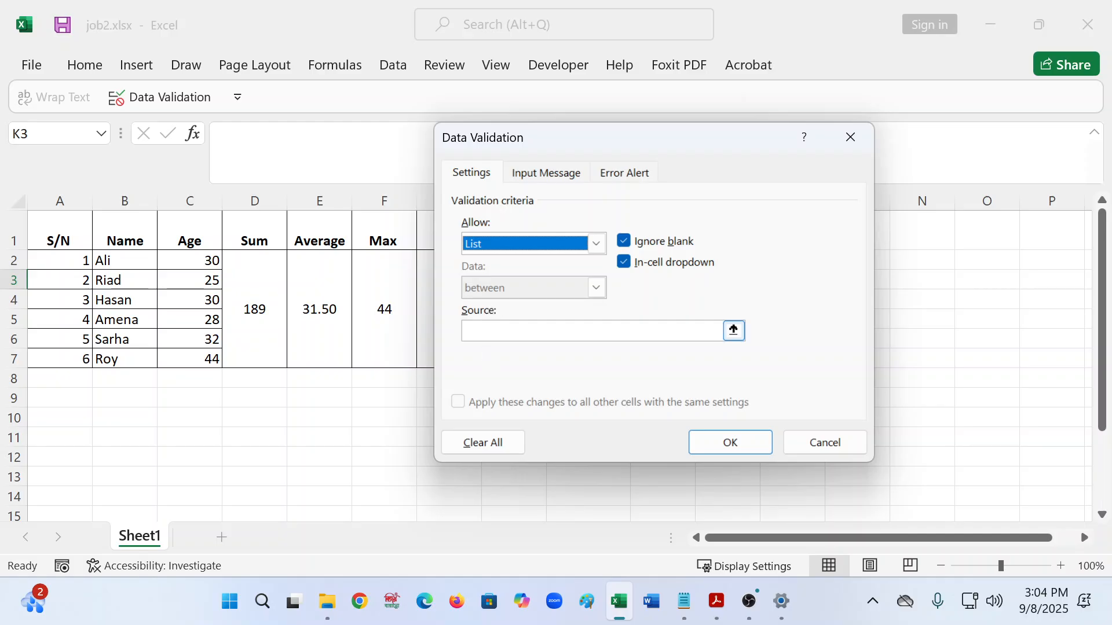
pyautogui.click(463, 332)
pyautogui.moveTo(121, 260); pyautogui.dragTo(152, 360)
pyautogui.click(710, 431)
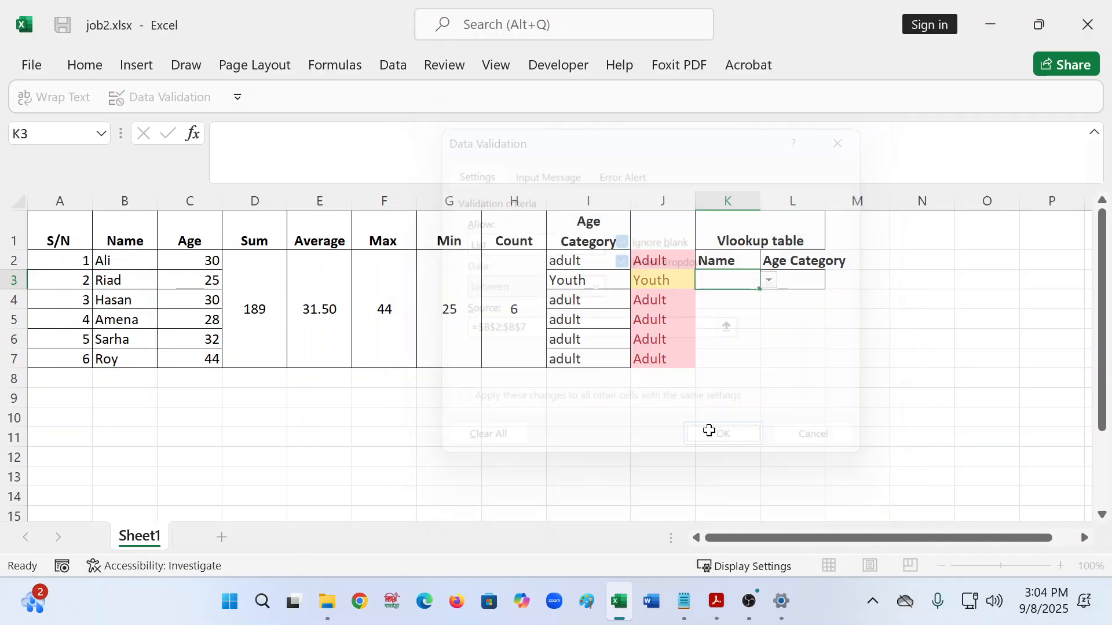
# - Choose a name from K3's new dropdown list
pyautogui.click(770, 282)
pyautogui.click(738, 323)
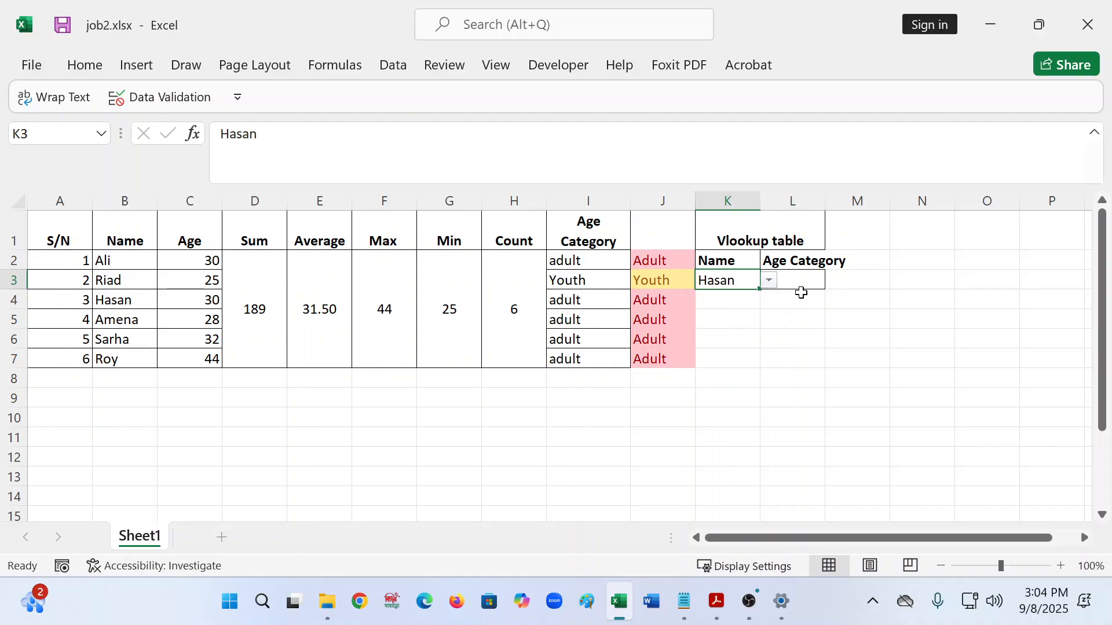
pyautogui.click(800, 285)
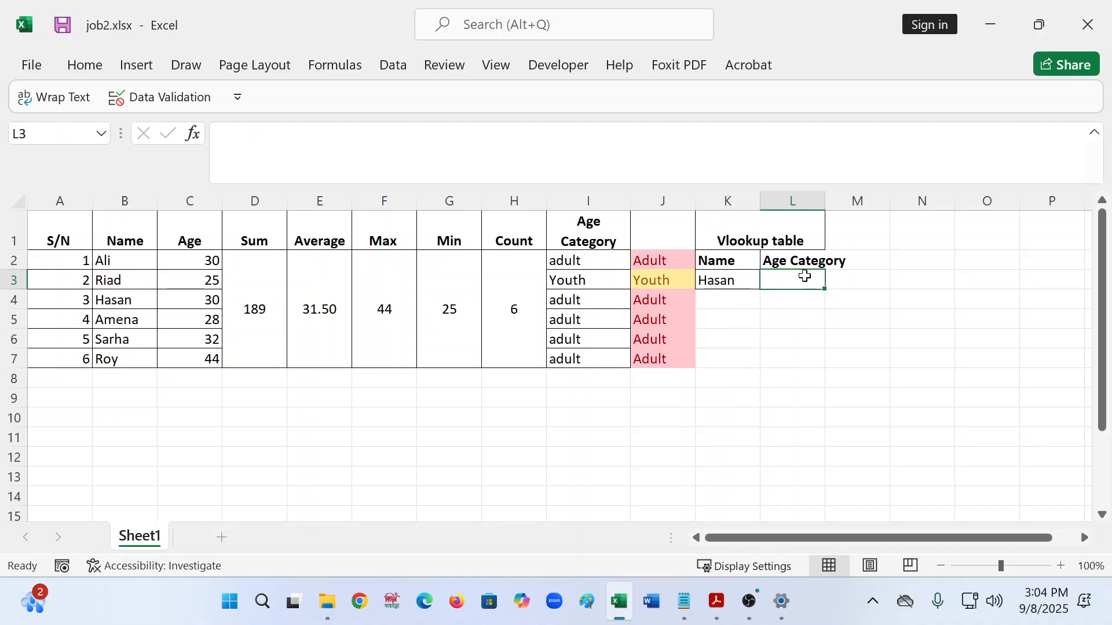
# - Widen column L and start =VLOOKUP(K3,$B$1:$J$7 in L3 with an absolute range
pyautogui.moveTo(825, 203); pyautogui.dragTo(846, 207)
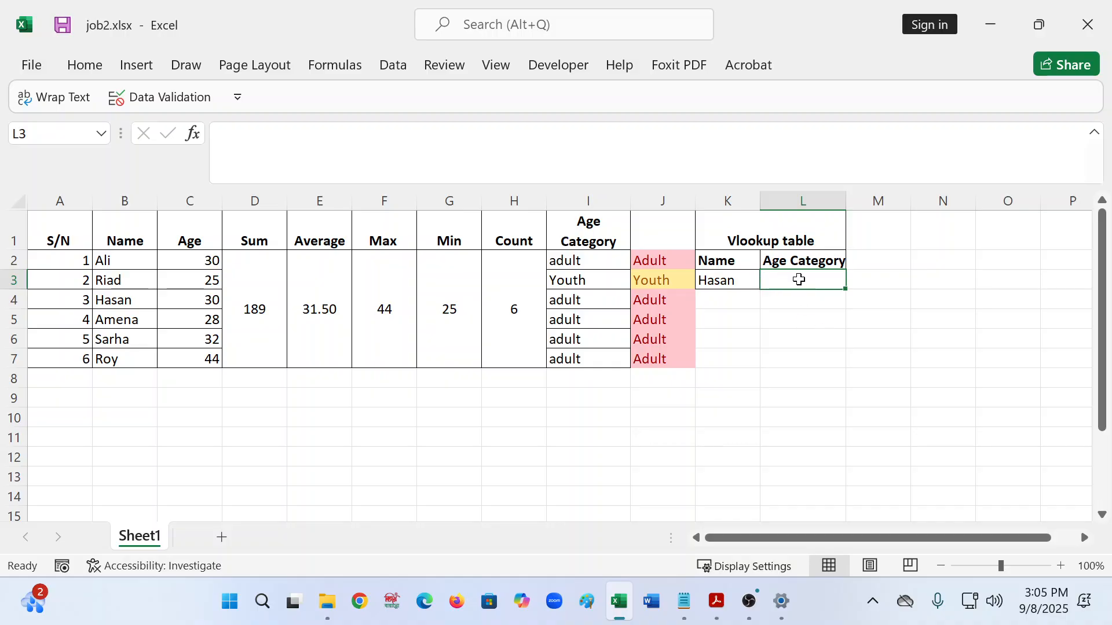
pyautogui.doubleClick(799, 280)
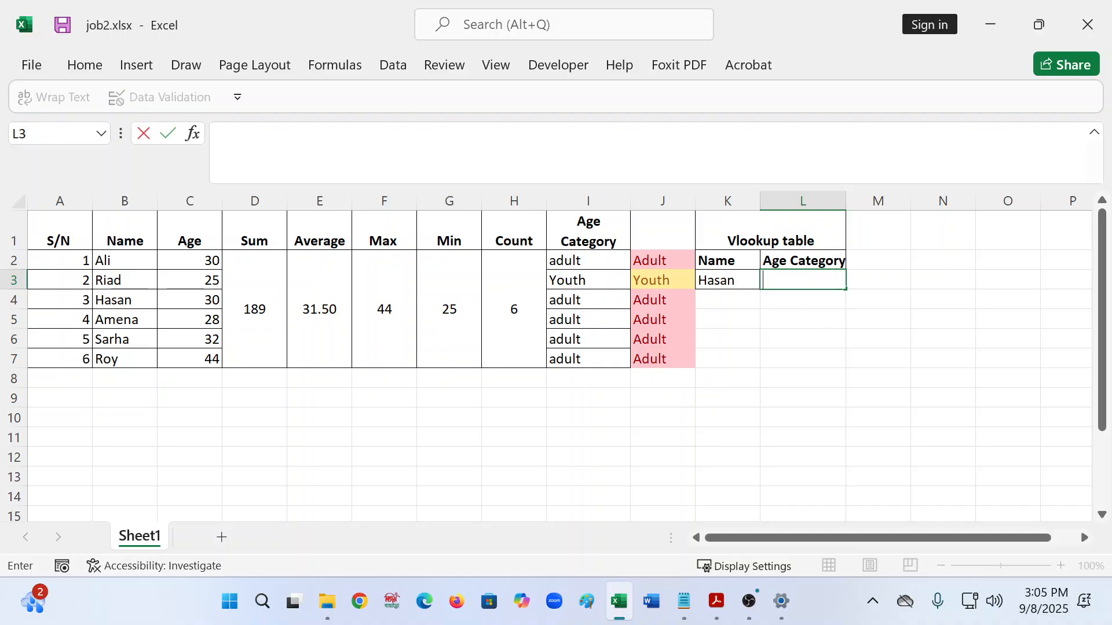
pyautogui.write('=vl')
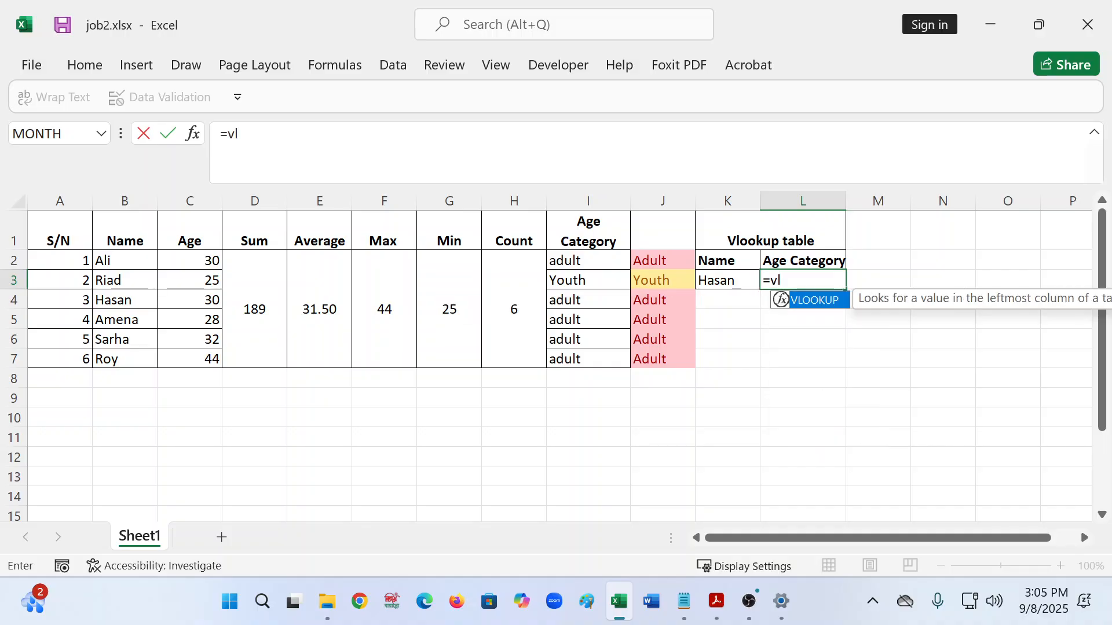
pyautogui.doubleClick(781, 300)
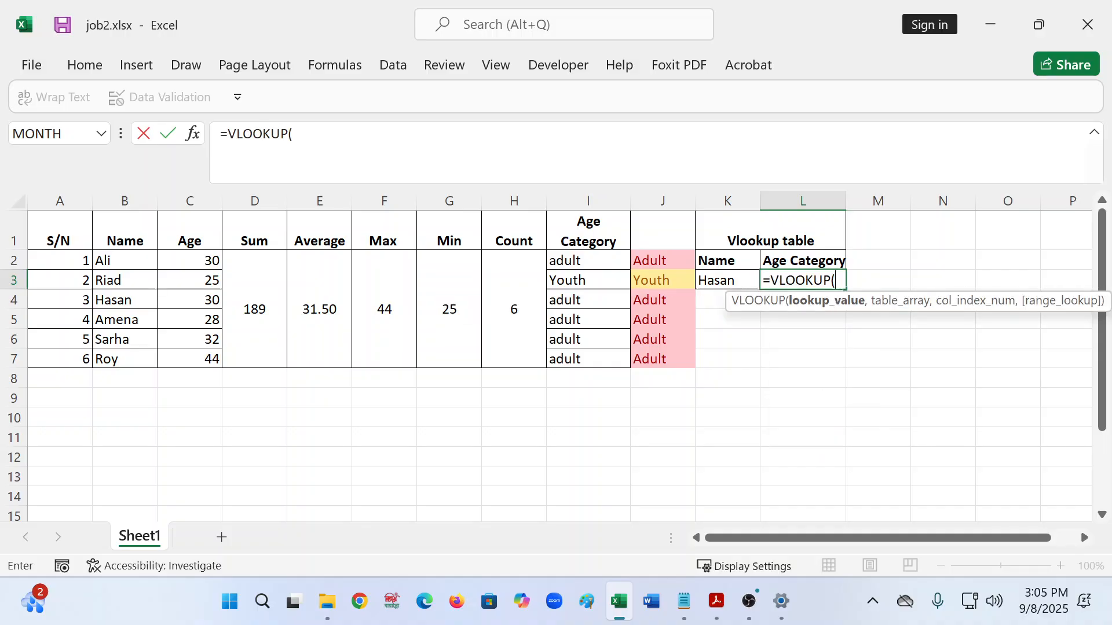
pyautogui.click(740, 277)
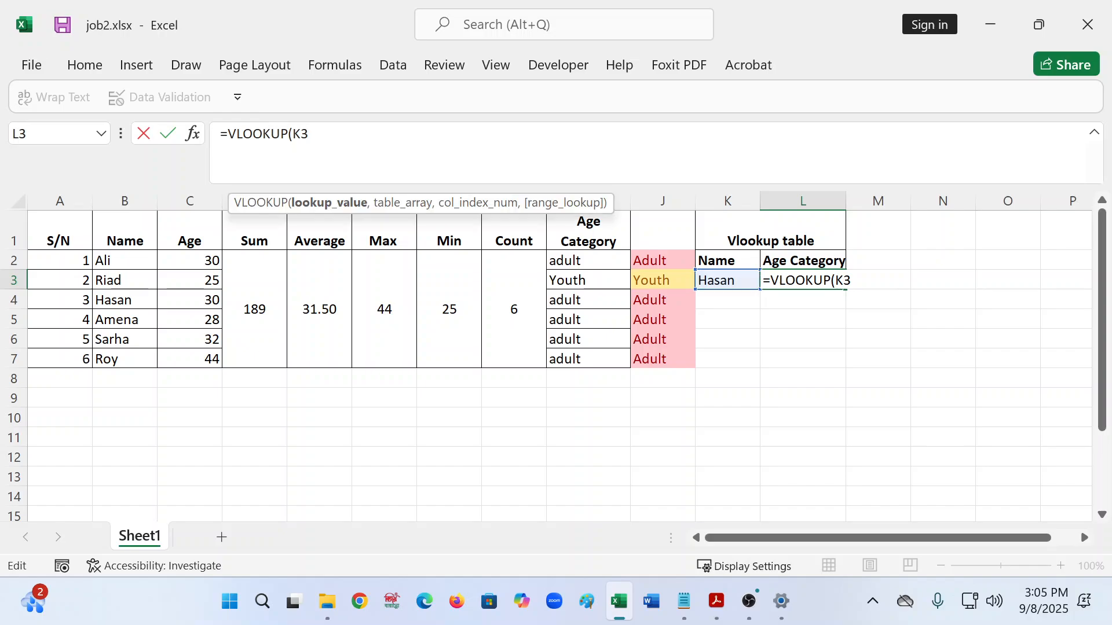
pyautogui.write(',')
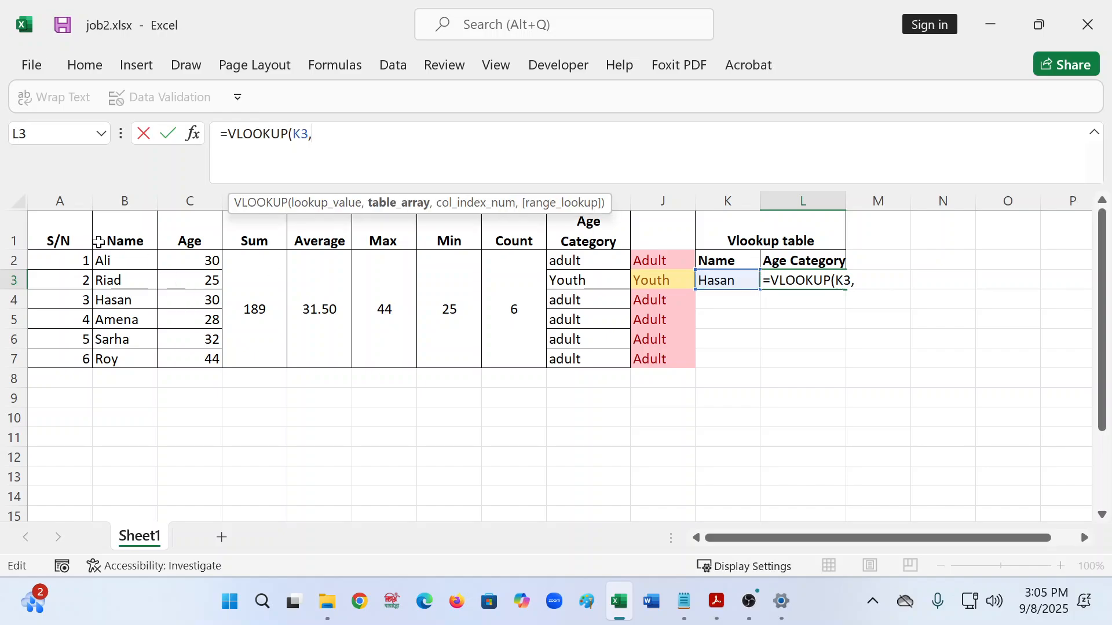
pyautogui.moveTo(114, 234); pyautogui.dragTo(680, 345)
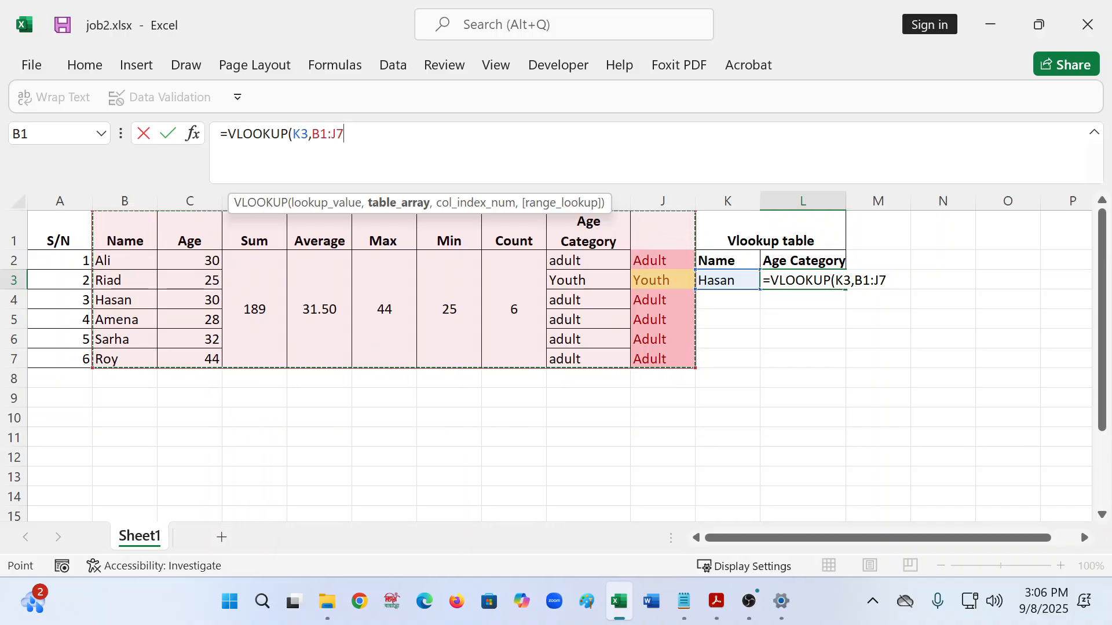
pyautogui.press('F4')
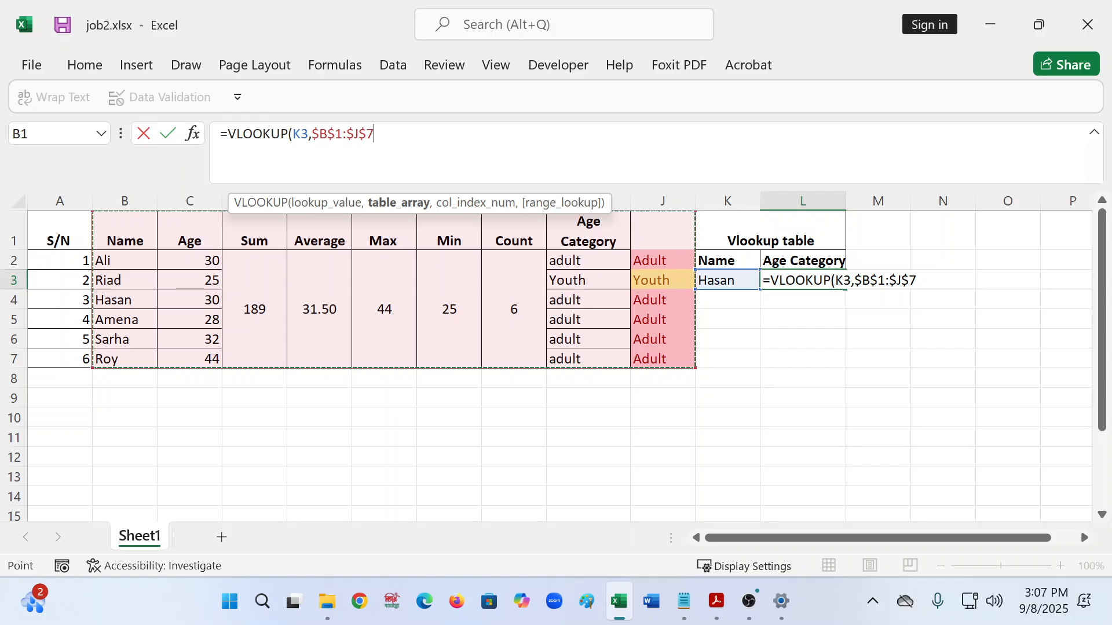
# - Finish L3 as =VLOOKUP(K3,$B$1:$J$7,9,0) so it returns the age category Adult
pyautogui.write(',')
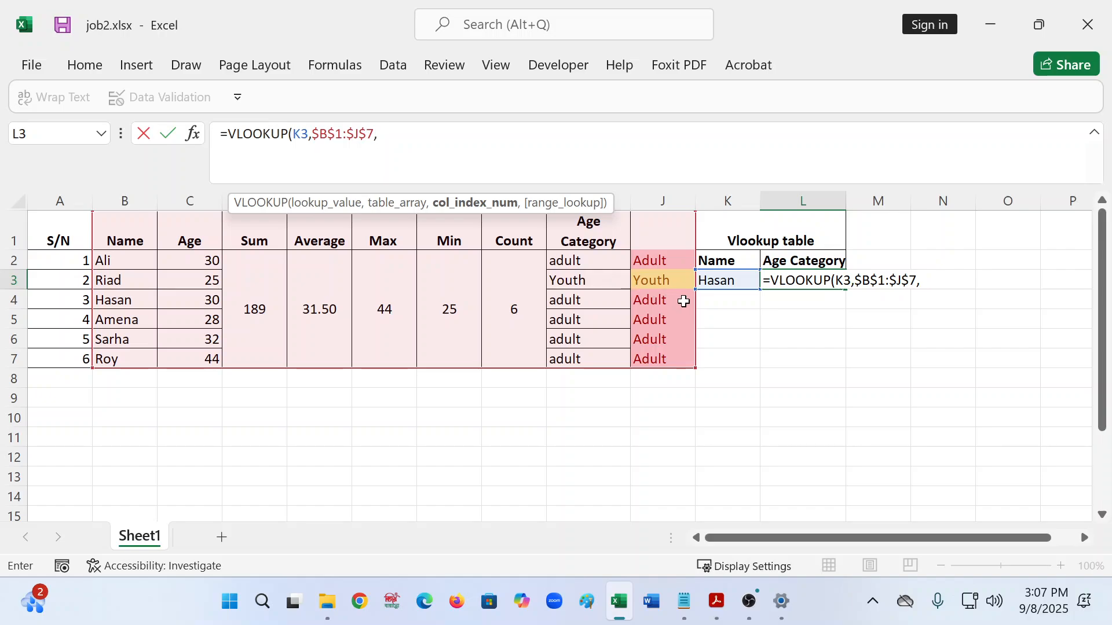
pyautogui.write('9,')
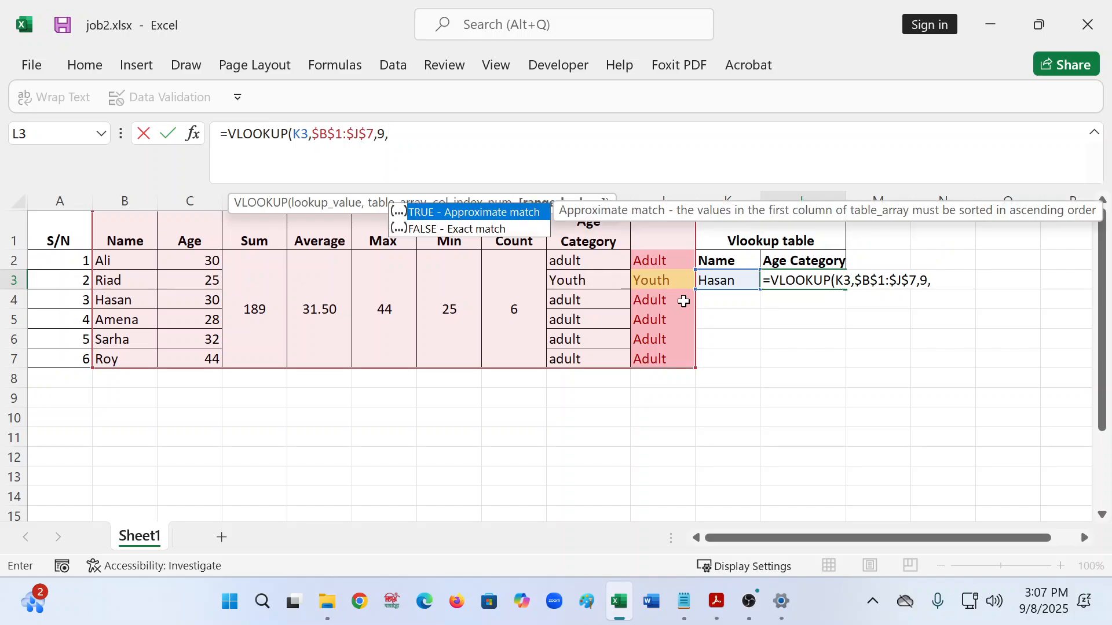
pyautogui.write('0)')
pyautogui.press('Return')
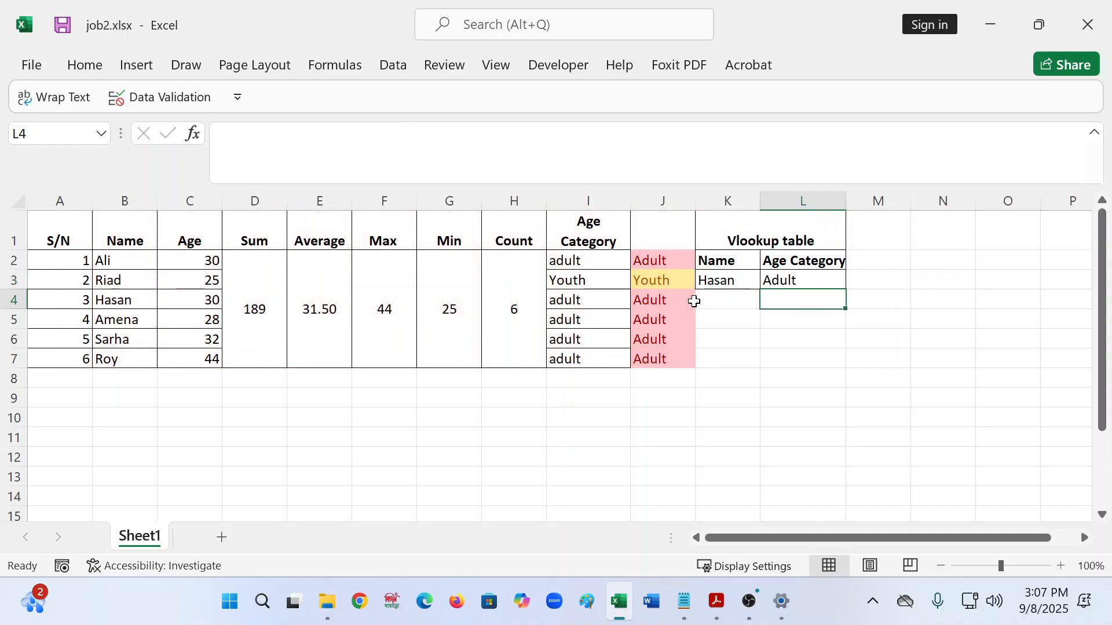
# - Fill L3's formula and K3's name down to row 4, then choose Riad in K4
pyautogui.click(838, 279)
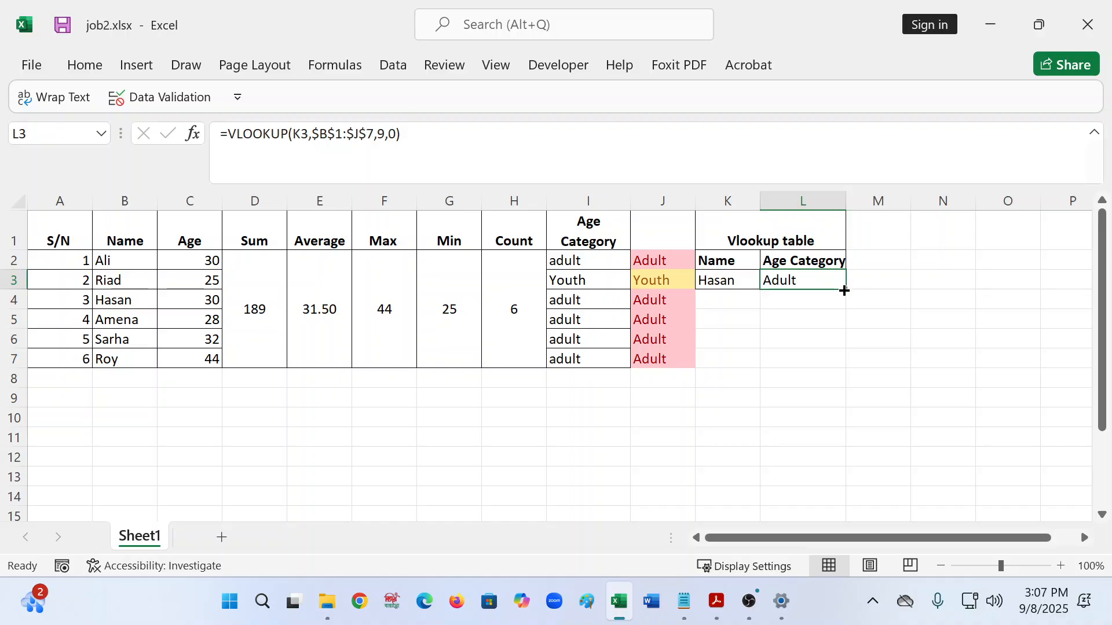
pyautogui.moveTo(845, 291); pyautogui.dragTo(831, 315)
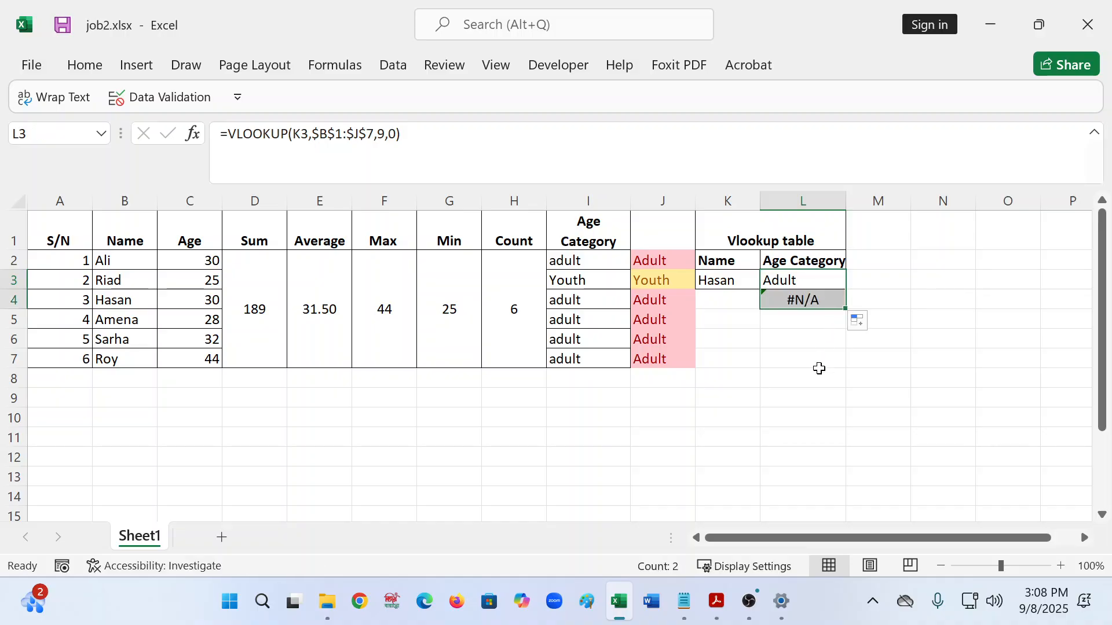
pyautogui.click(740, 272)
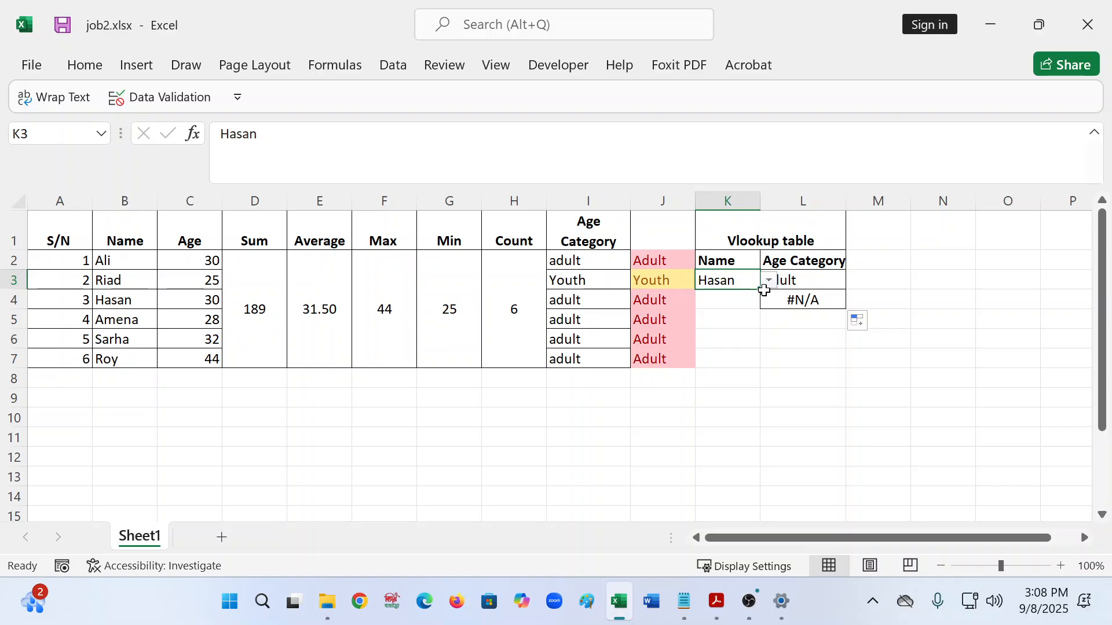
pyautogui.moveTo(759, 290); pyautogui.dragTo(756, 304)
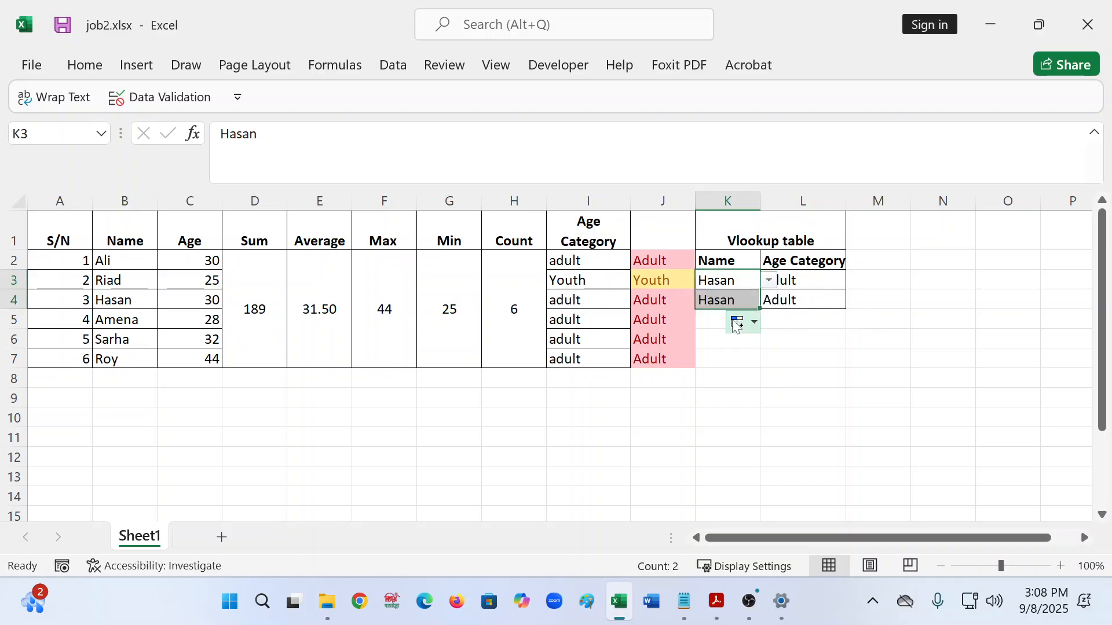
pyautogui.click(732, 291)
pyautogui.click(768, 300)
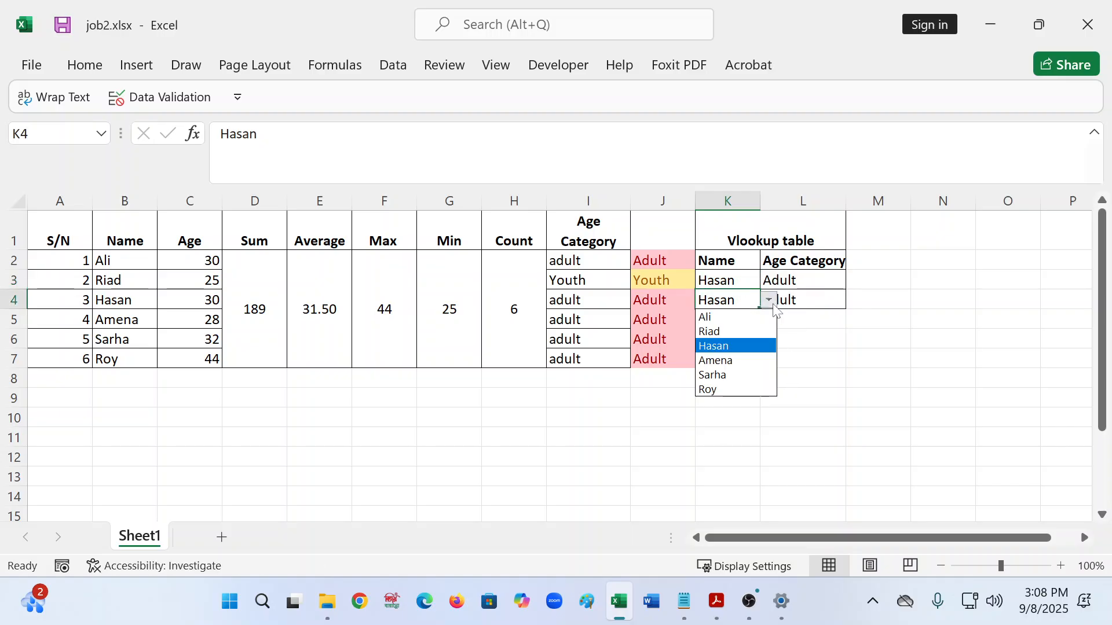
pyautogui.click(725, 326)
pyautogui.click(837, 338)
# - Compare the lookup formulas in L4 and L3, ending on L3
pyautogui.click(806, 306)
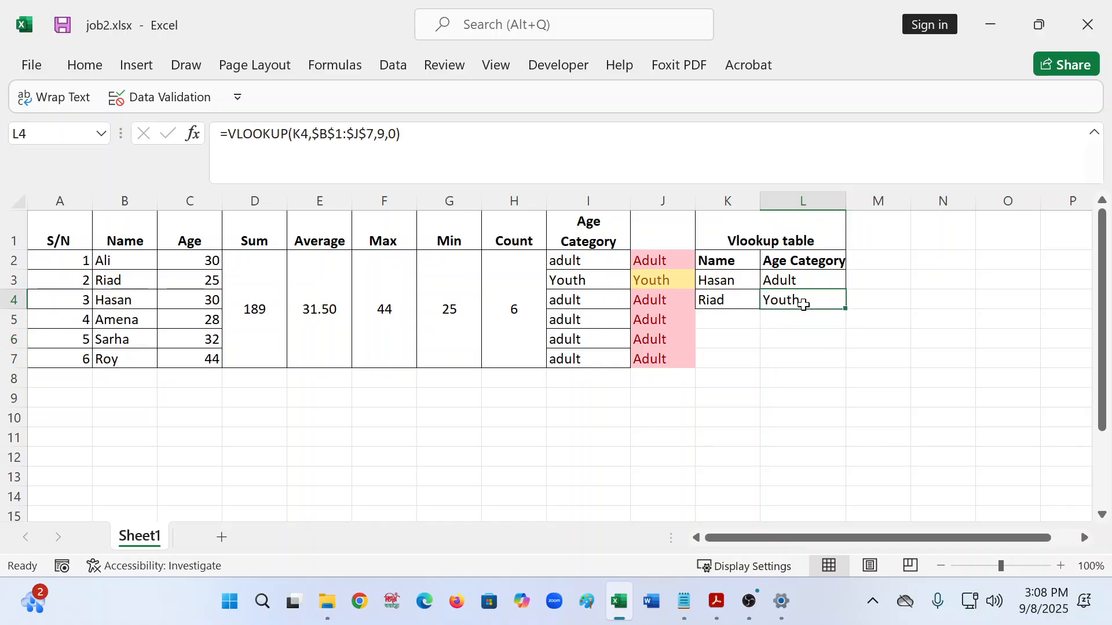
pyautogui.click(791, 280)
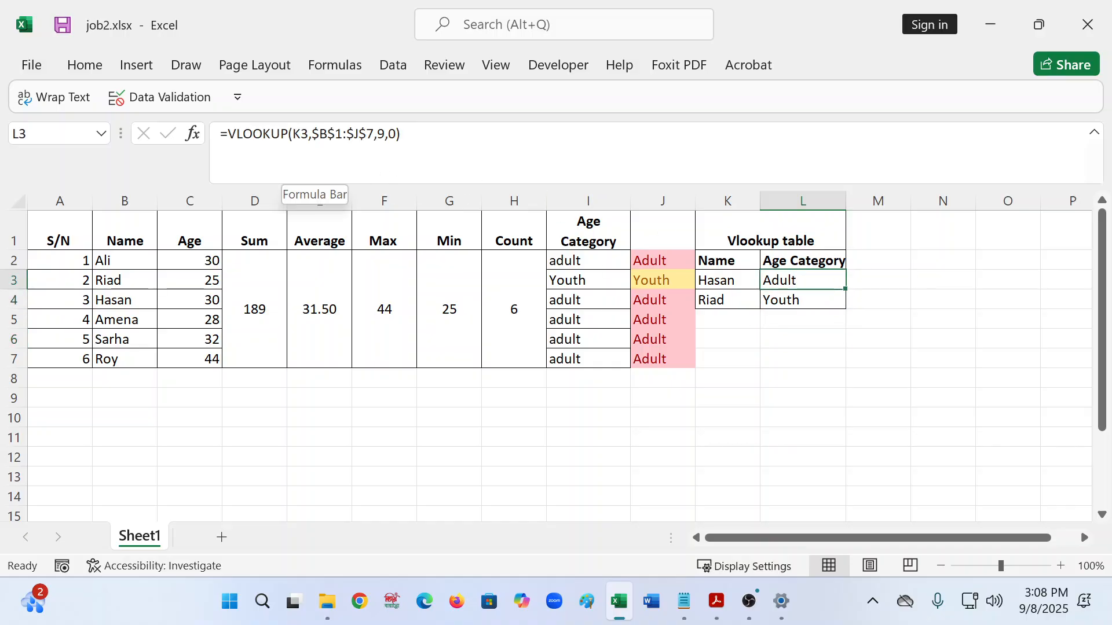
pyautogui.click(794, 299)
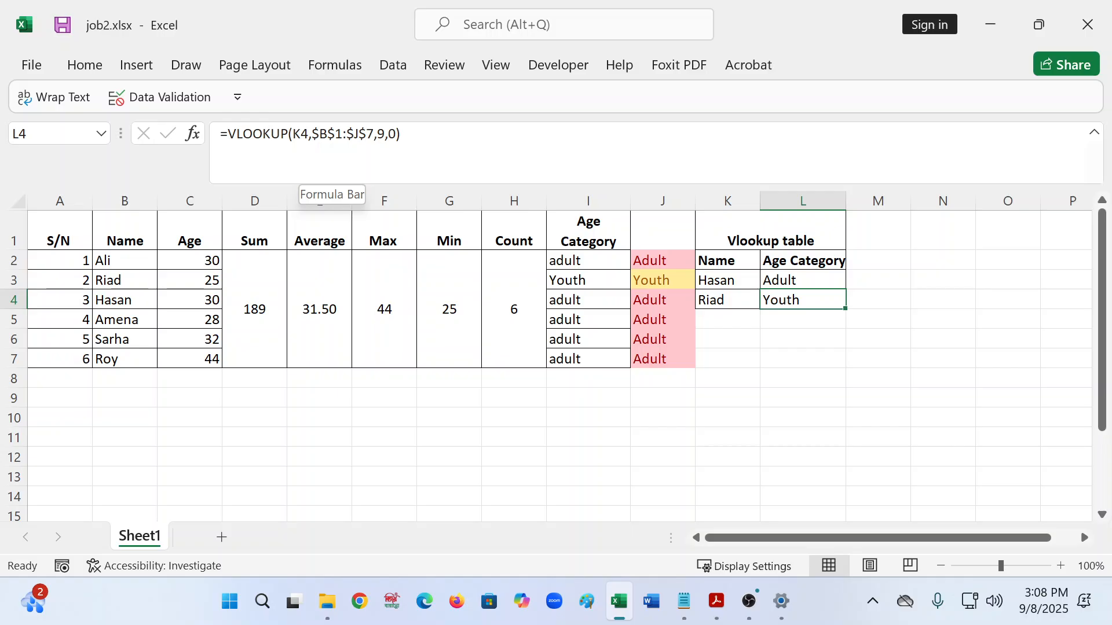
pyautogui.click(805, 280)
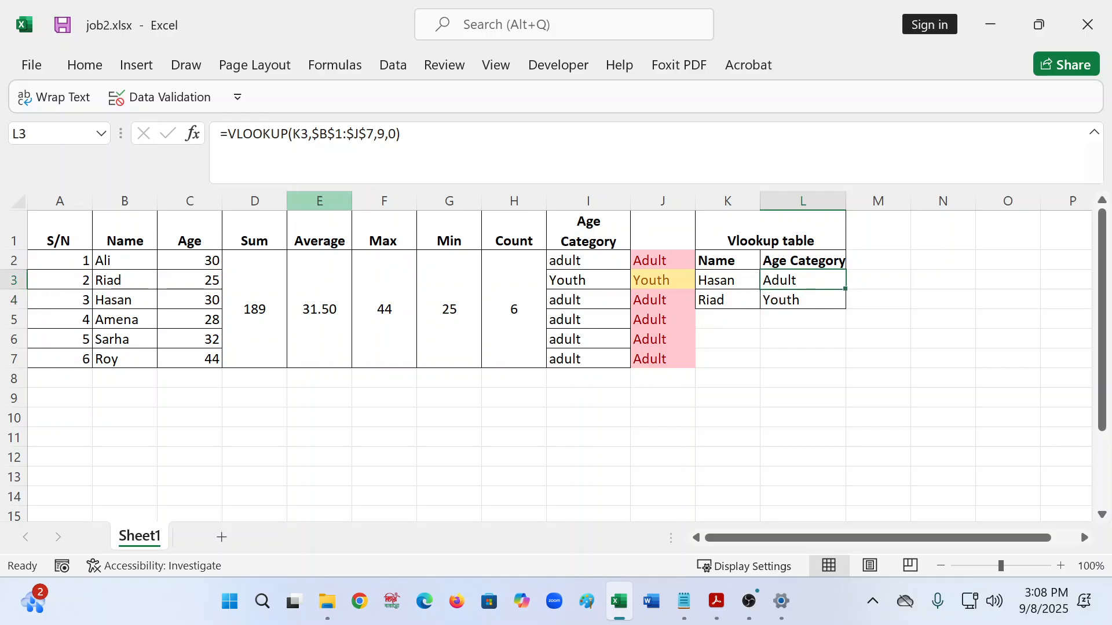
# - Make L3's lookup range relative, giving =VLOOKUP(K3,B1:J7,9,0)
pyautogui.moveTo(311, 134); pyautogui.dragTo(374, 134)
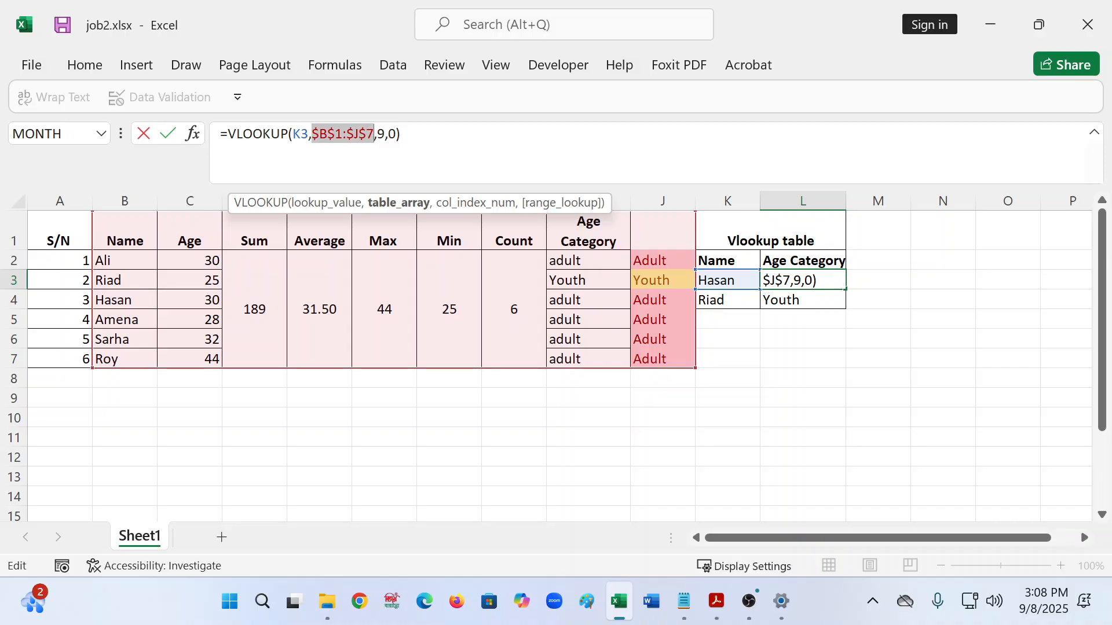
pyautogui.press('F4')
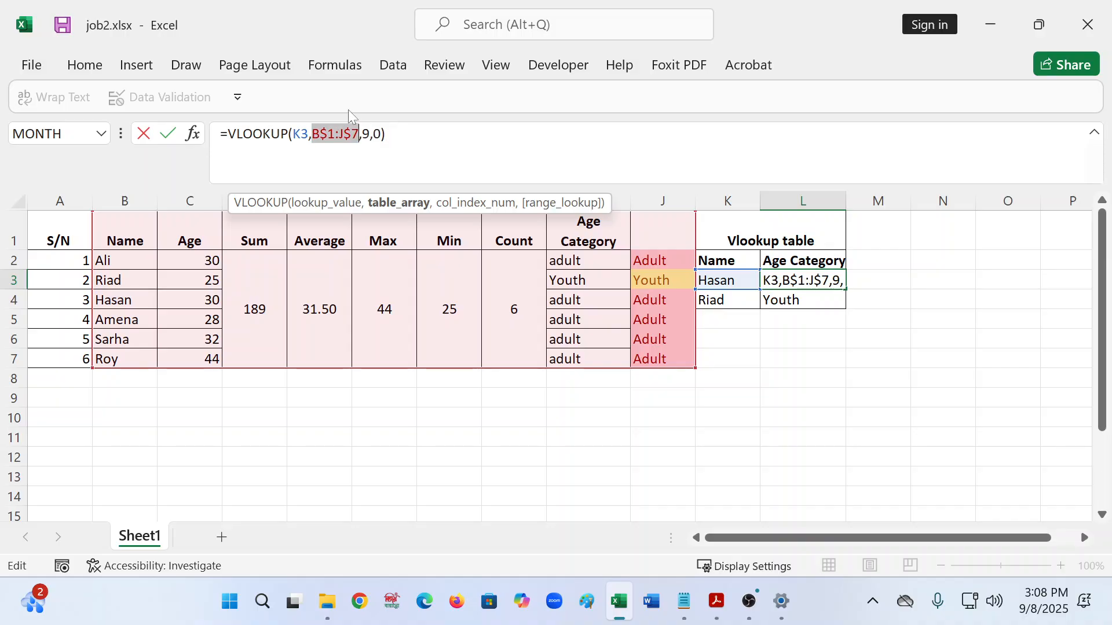
pyautogui.press('F4')
pyautogui.press('F4')
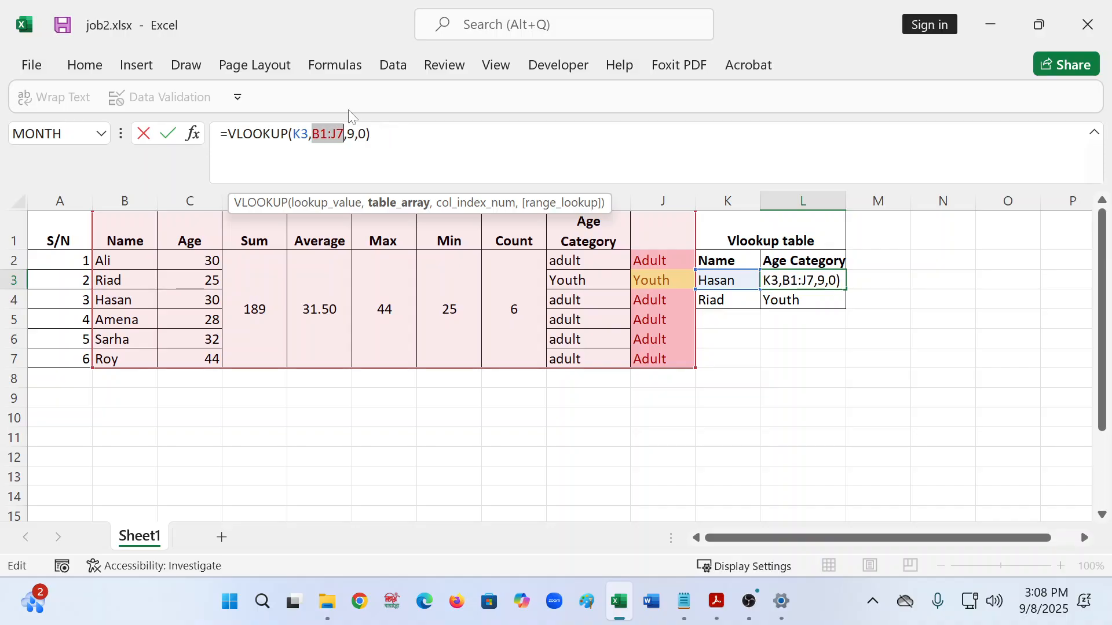
pyautogui.press('F4')
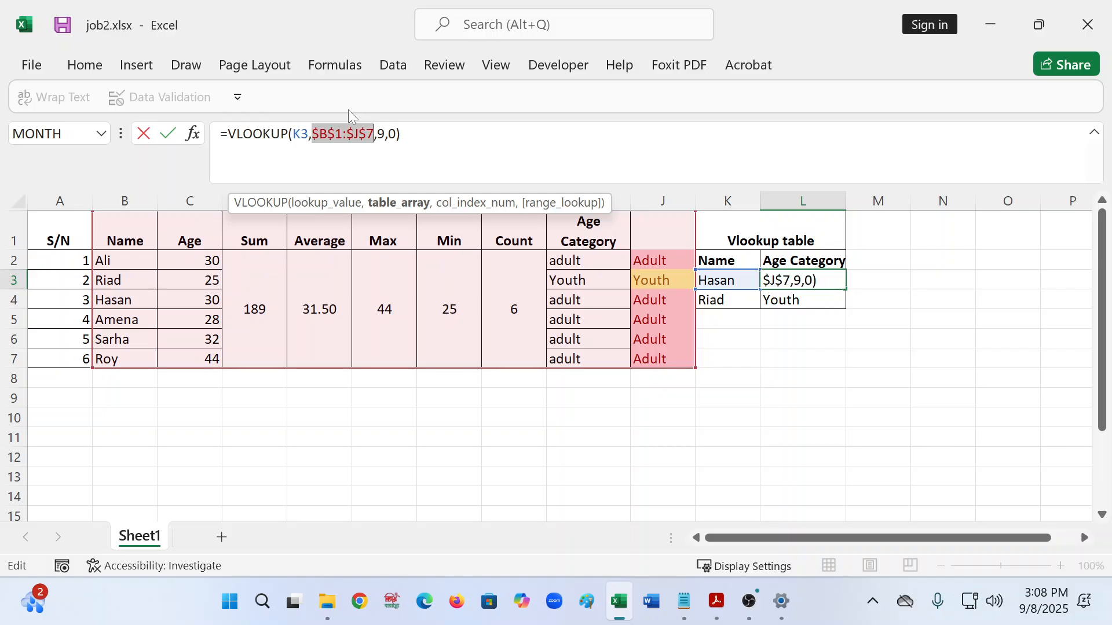
pyautogui.press('F4')
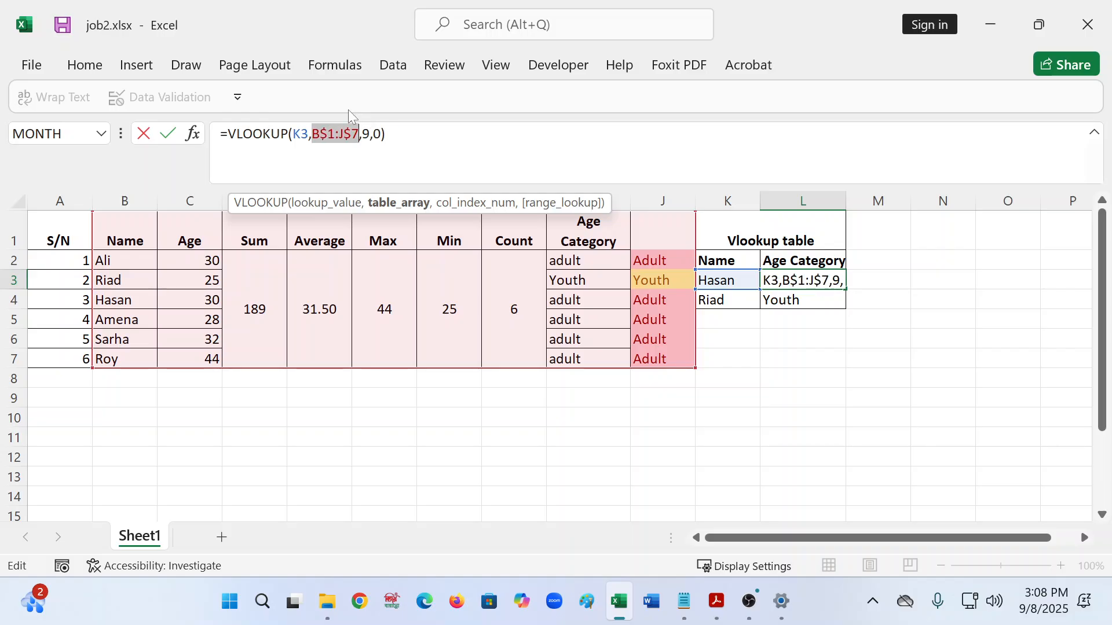
pyautogui.press('F4')
pyautogui.press('F4')
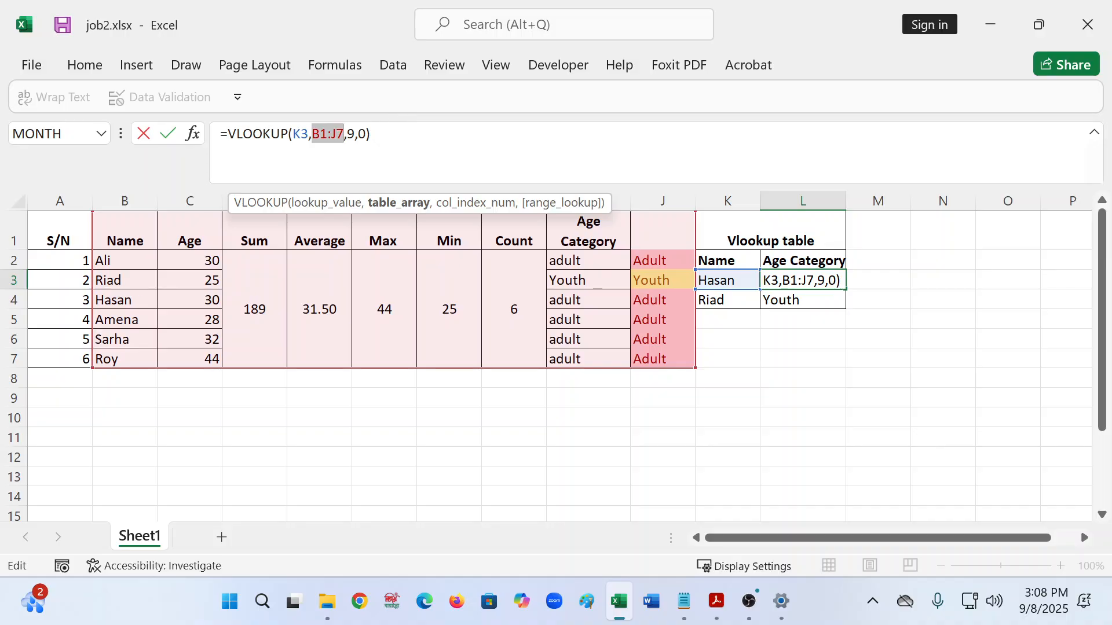
pyautogui.press('End')
pyautogui.press('Return')
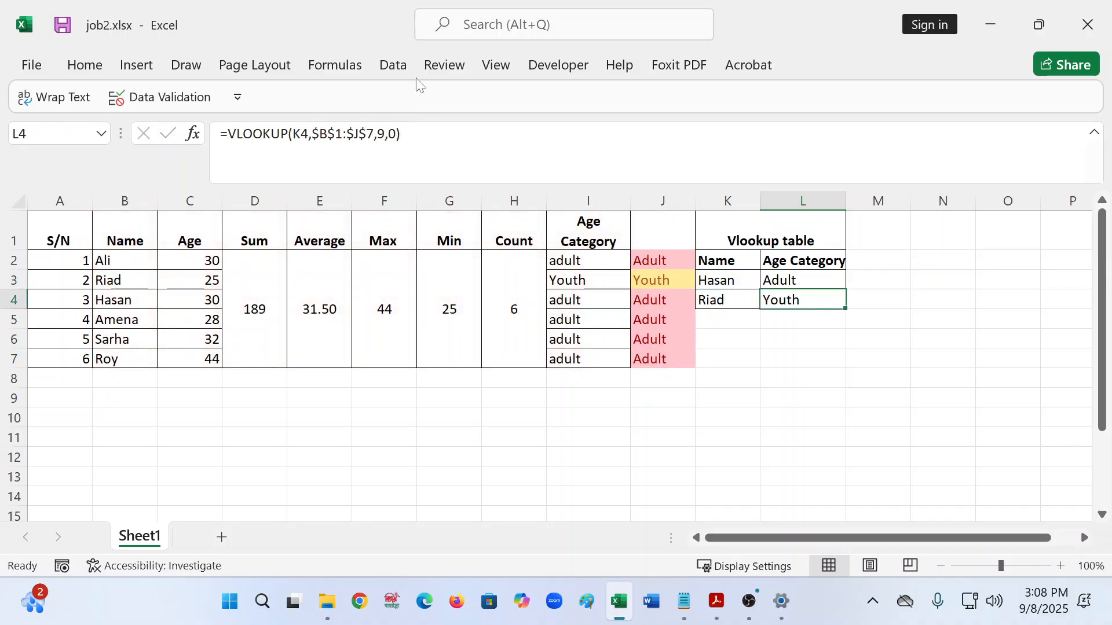
pyautogui.click(808, 282)
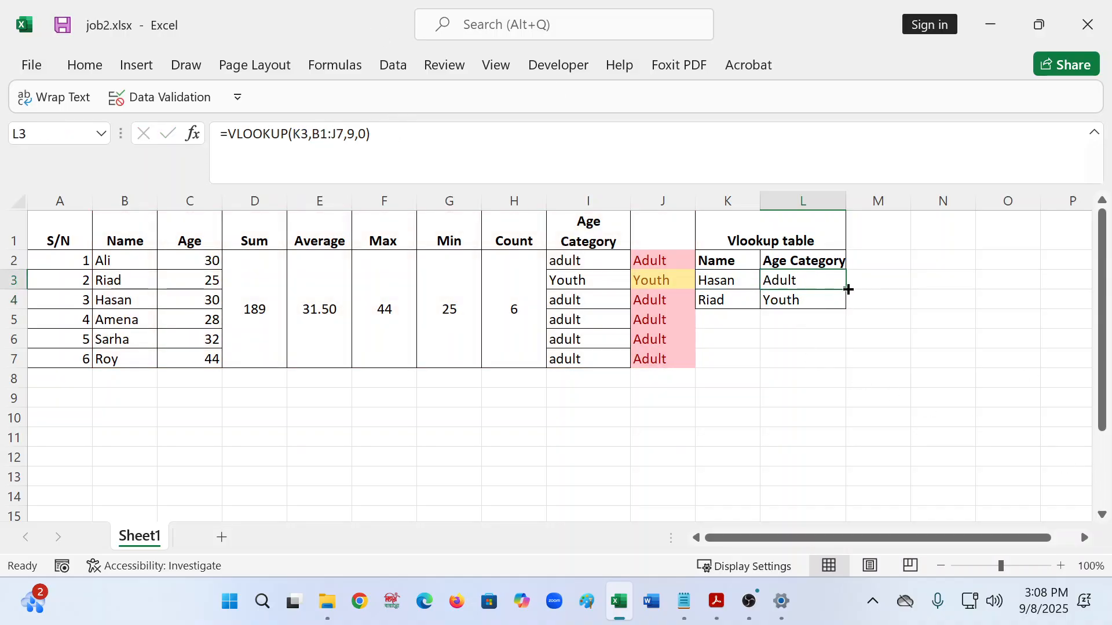
# - Fill the relative L3 formula into L4 and compare L4's shifted B2:J8 range with L3's B1:J7
pyautogui.moveTo(846, 290); pyautogui.dragTo(844, 316)
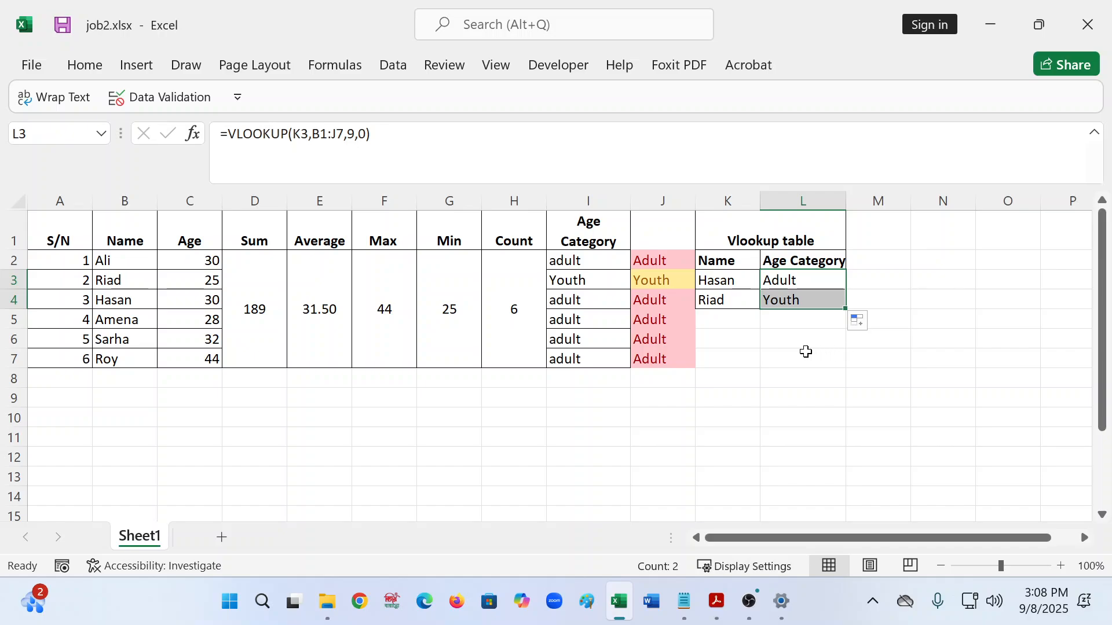
pyautogui.click(773, 339)
pyautogui.click(781, 278)
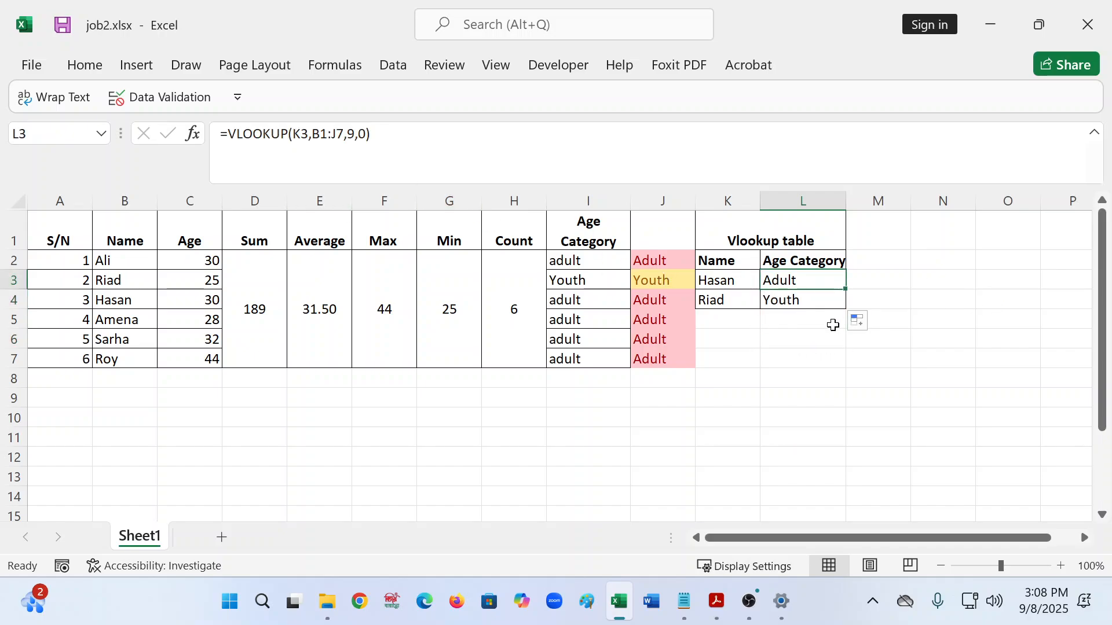
pyautogui.click(794, 302)
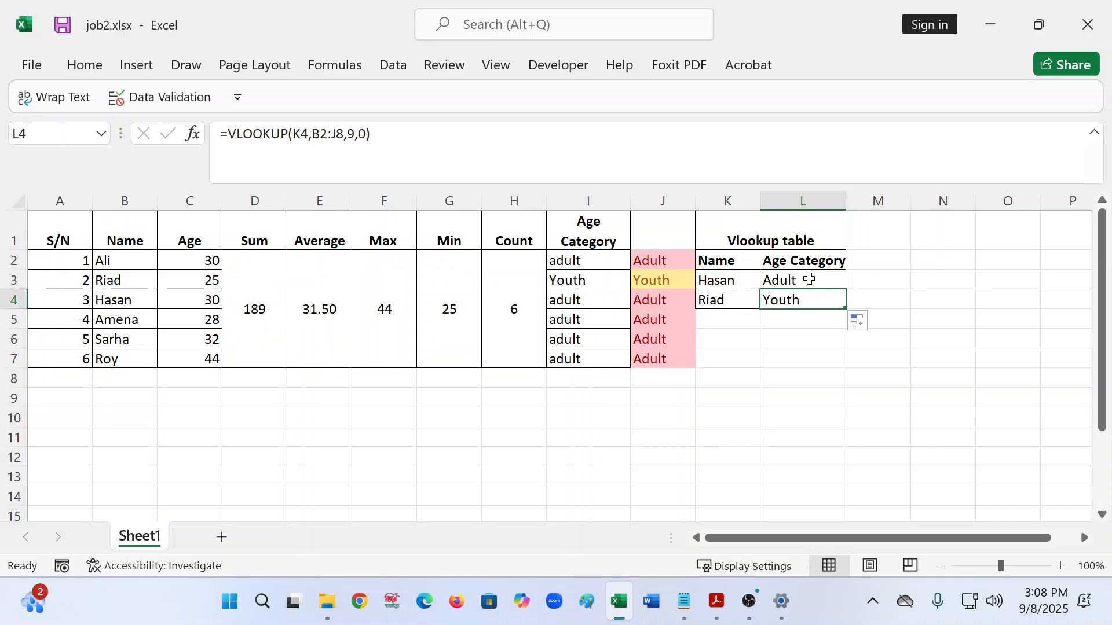
pyautogui.click(801, 281)
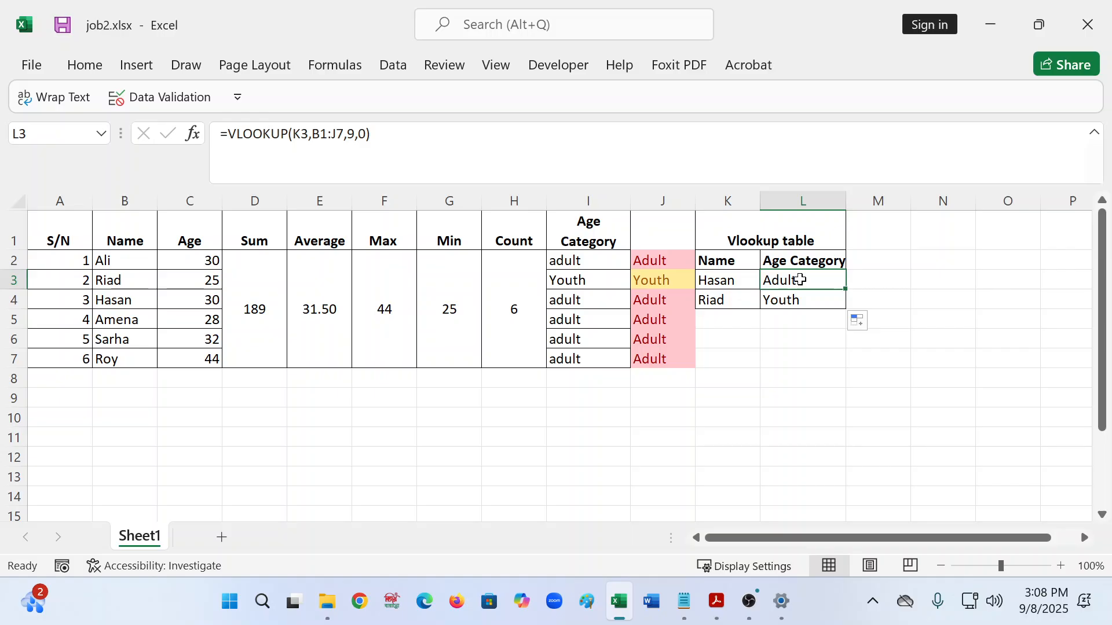
pyautogui.click(816, 300)
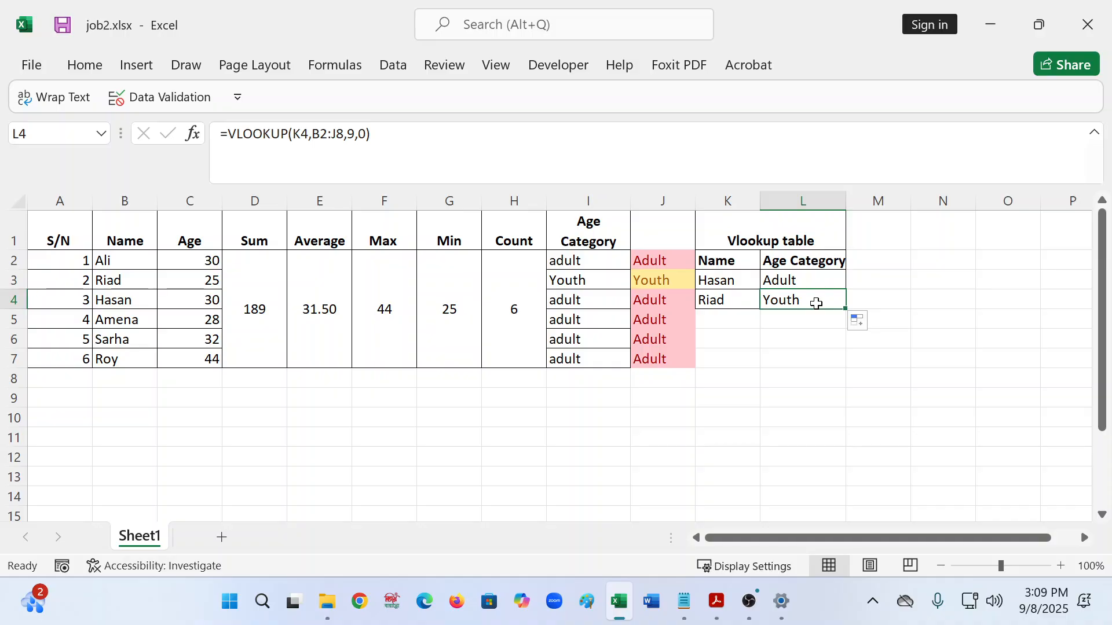
# - Clear the Riad row, K4:L4, from the lookup table
pyautogui.click(737, 298)
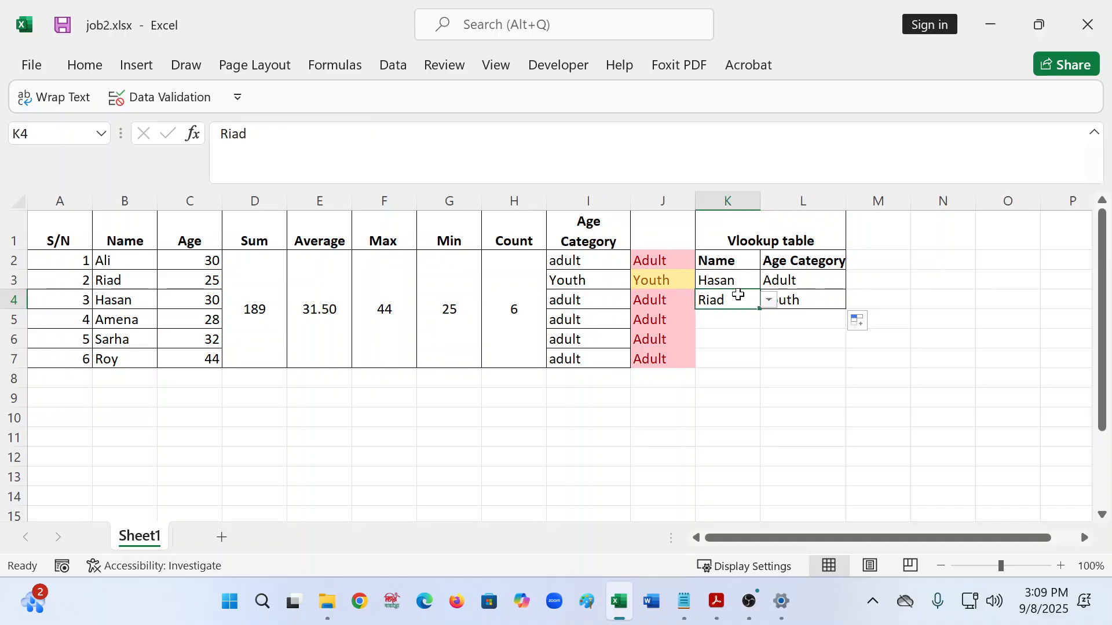
pyautogui.hotkey('shift', 'Right')
pyautogui.press('Delete')
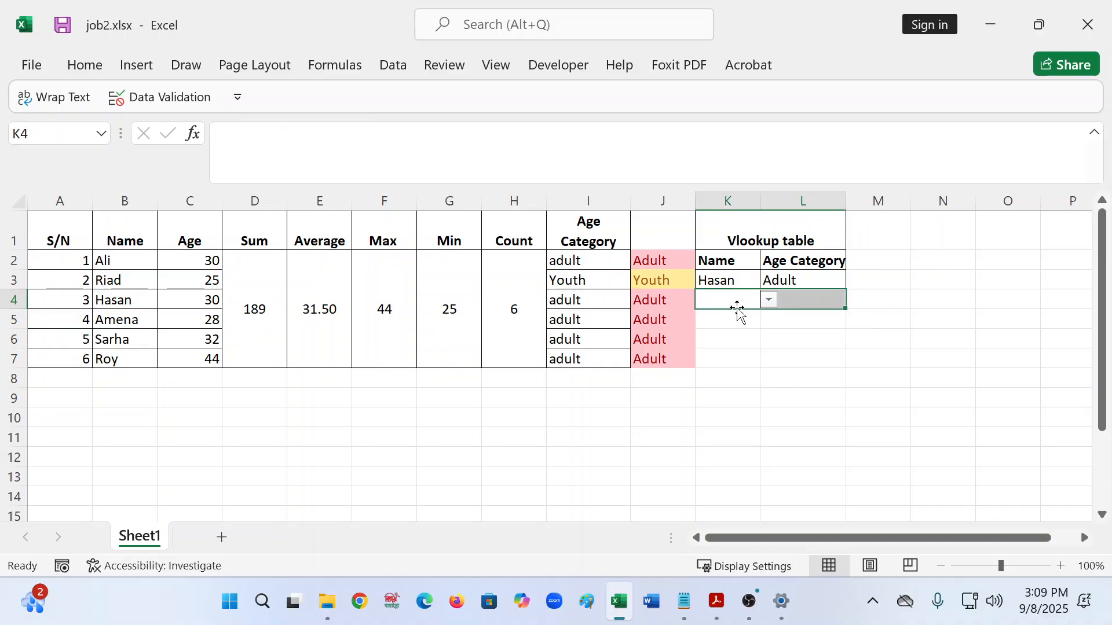
pyautogui.click(749, 406)
# - Restore L3's lookup range to the absolute $B$1:$J$7
pyautogui.click(782, 280)
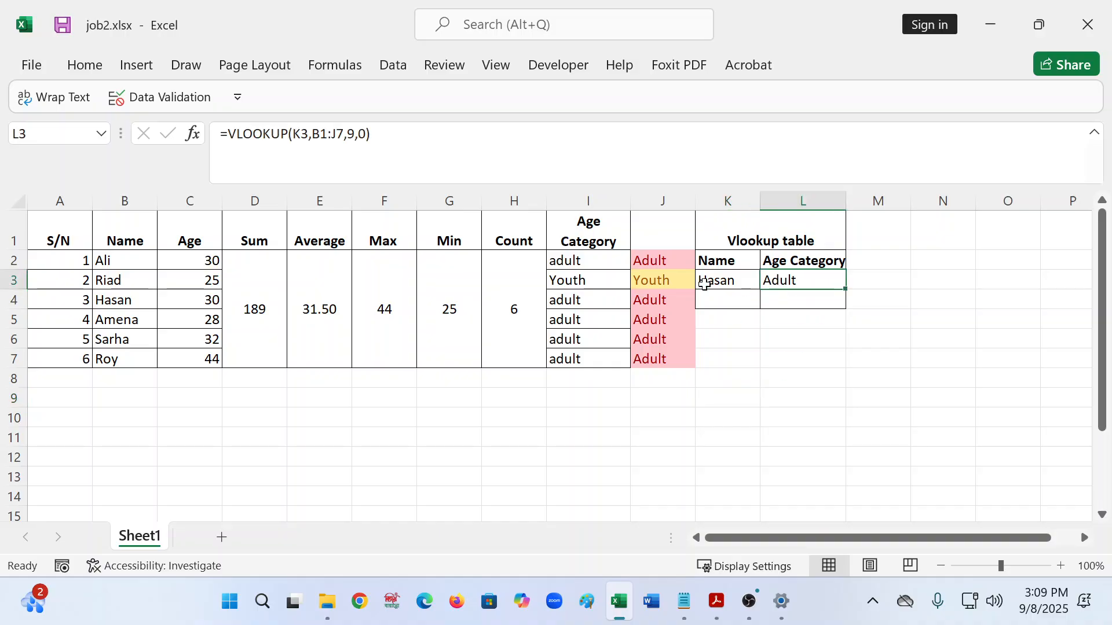
pyautogui.moveTo(312, 134); pyautogui.dragTo(344, 134)
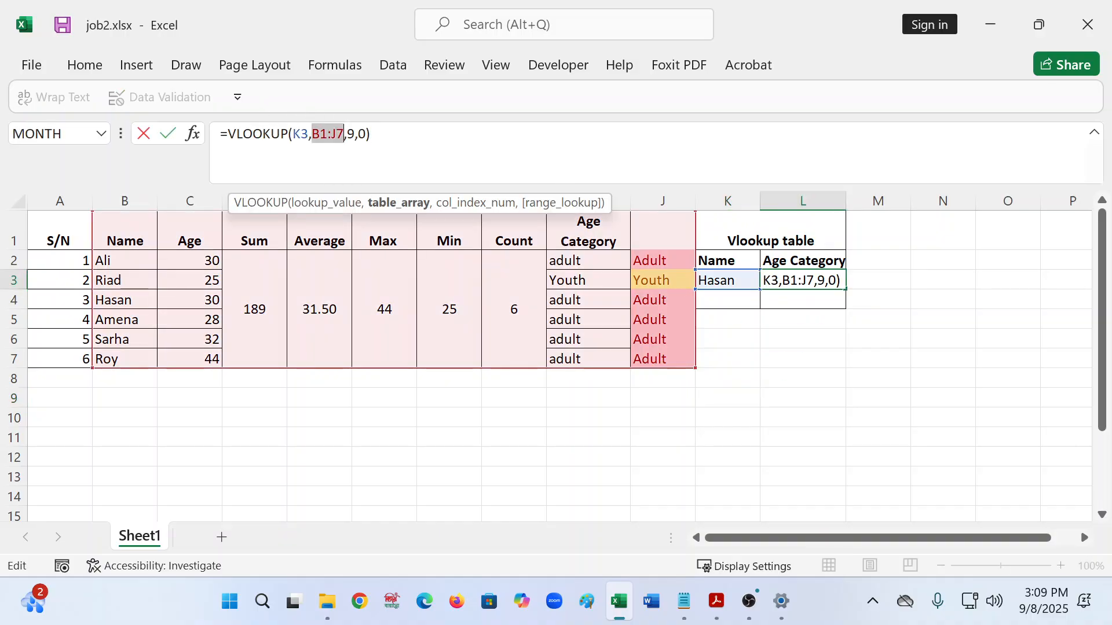
pyautogui.press('F4')
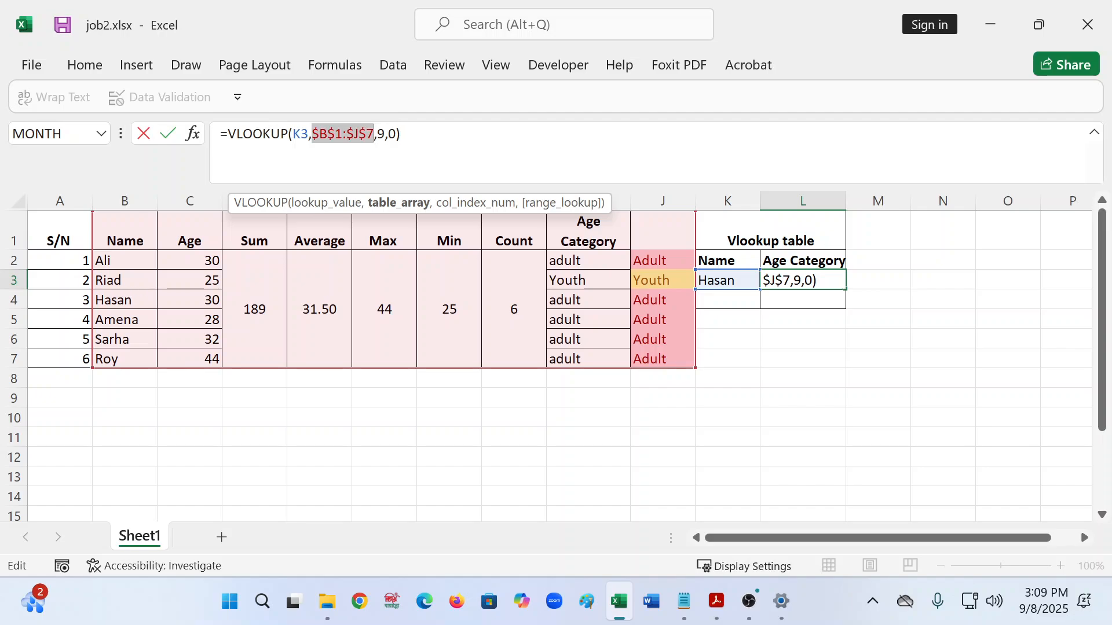
pyautogui.press('Return')
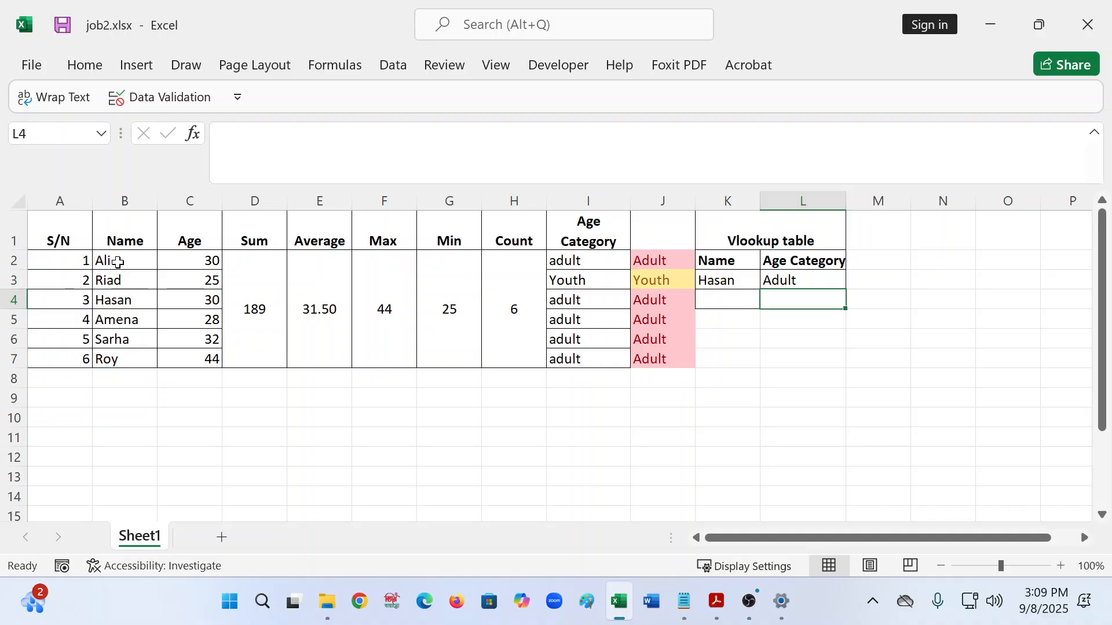
# - Insert a 2-D clustered bar chart of the names and ages in B2:C7
pyautogui.moveTo(117, 262); pyautogui.dragTo(193, 355)
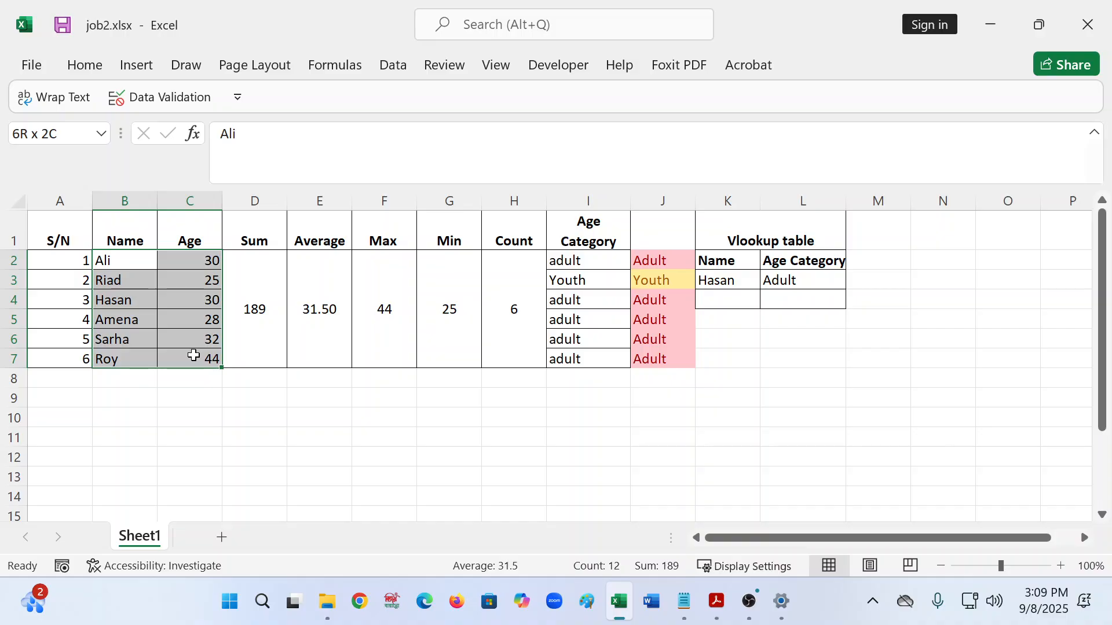
pyautogui.moveTo(194, 355); pyautogui.dragTo(194, 355)
pyautogui.click(88, 68)
pyautogui.click(137, 68)
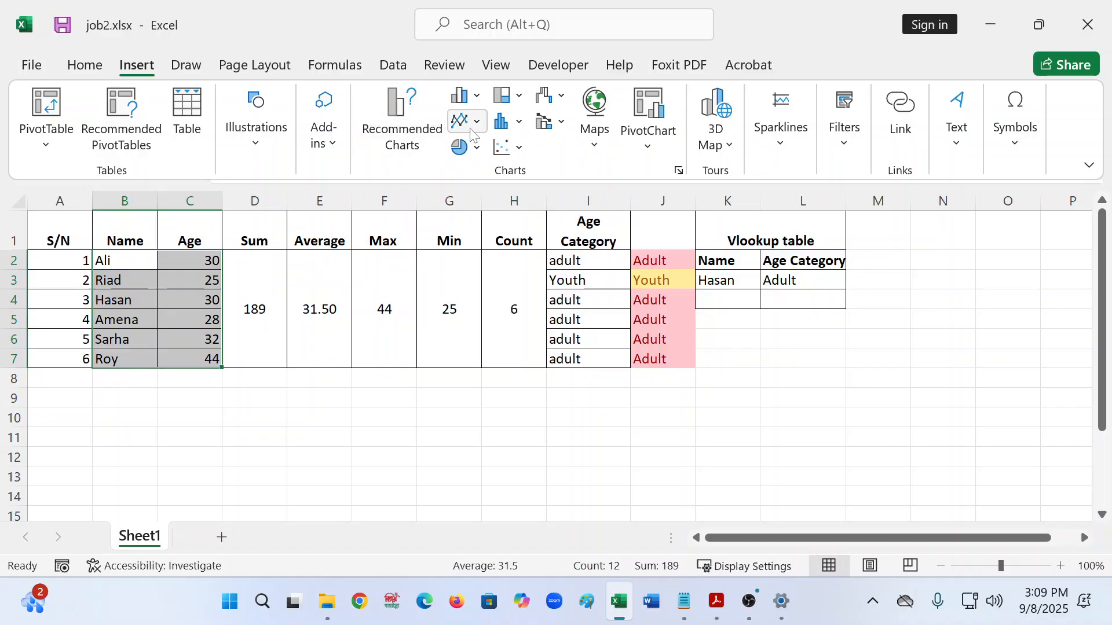
pyautogui.click(477, 97)
pyautogui.click(480, 357)
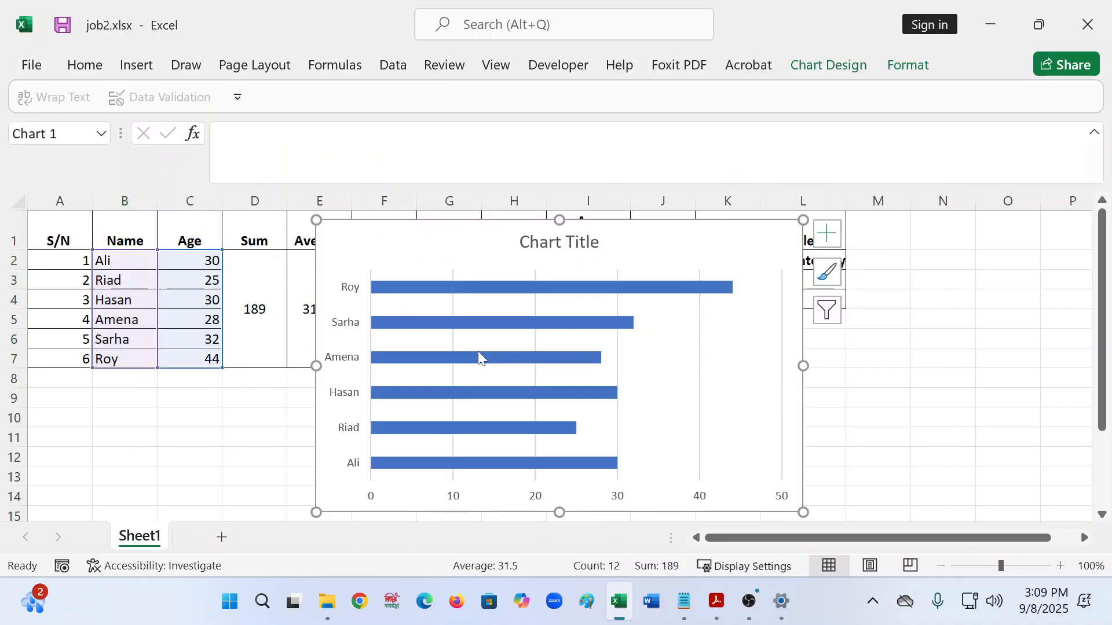
# - Scroll the exercise PDF to task 4's sample Age bar chart, then return to the Excel chart
pyautogui.click(716, 602)
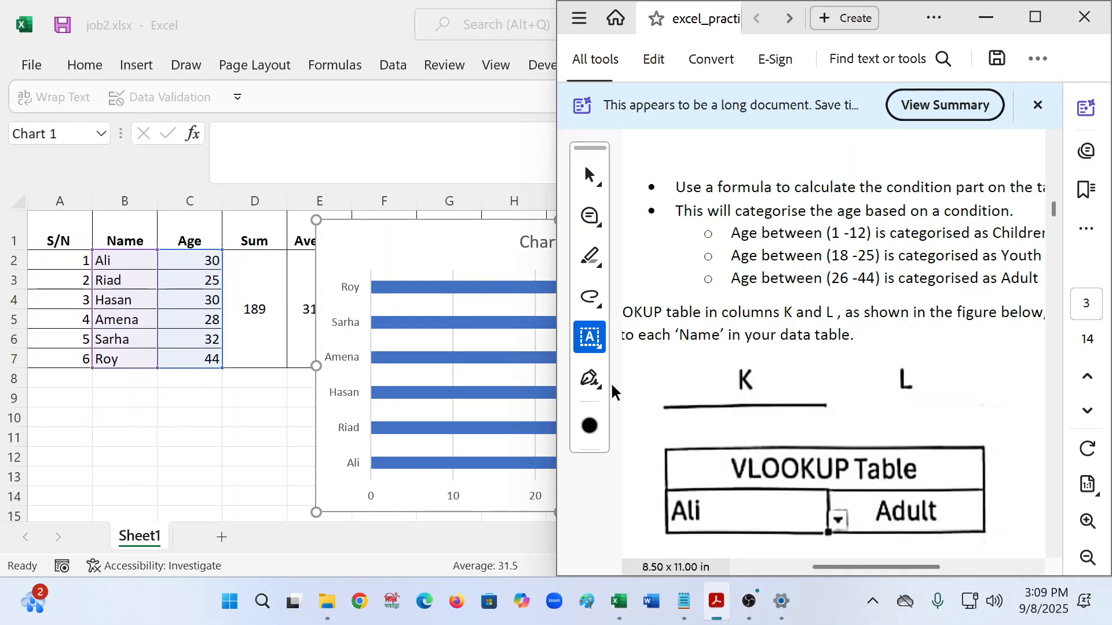
pyautogui.scroll(-5, 866, 346)
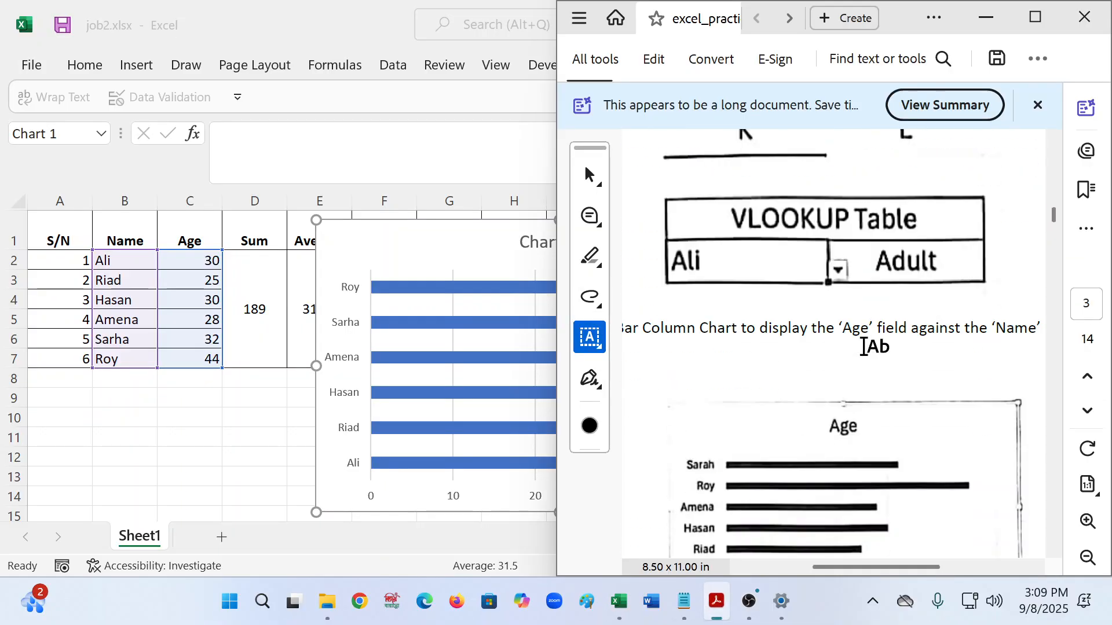
pyautogui.scroll(-3, 866, 351)
pyautogui.scroll(1, 871, 406)
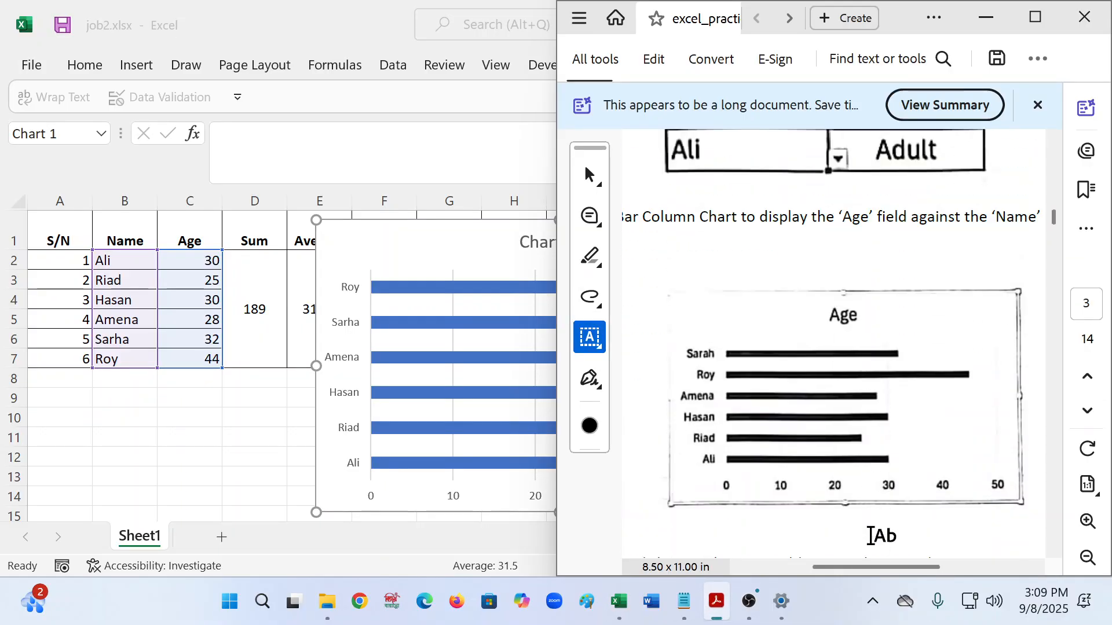
pyautogui.moveTo(880, 574); pyautogui.dragTo(810, 574)
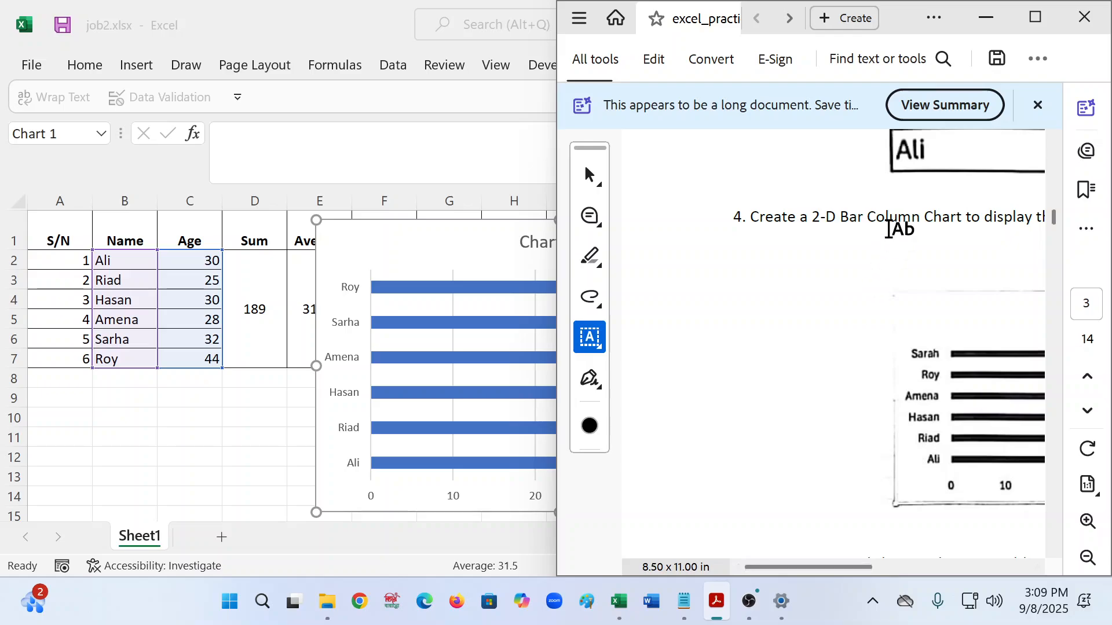
pyautogui.click(428, 254)
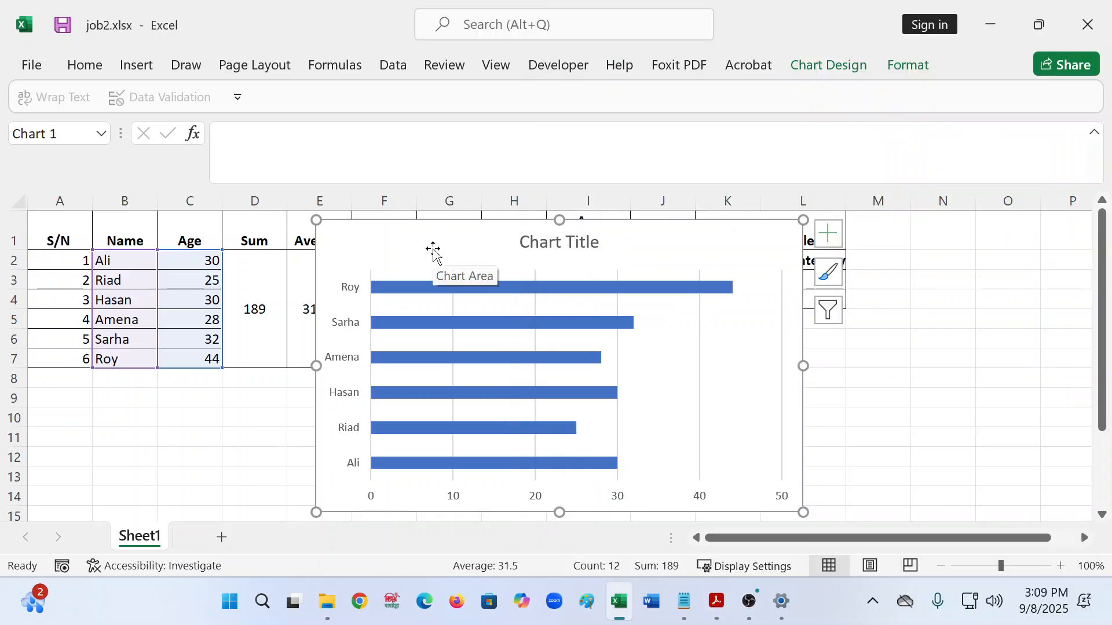
# - Delete the chart, insert a new 2-D clustered bar chart, and place it below the table
pyautogui.press('Delete')
pyautogui.click(145, 67)
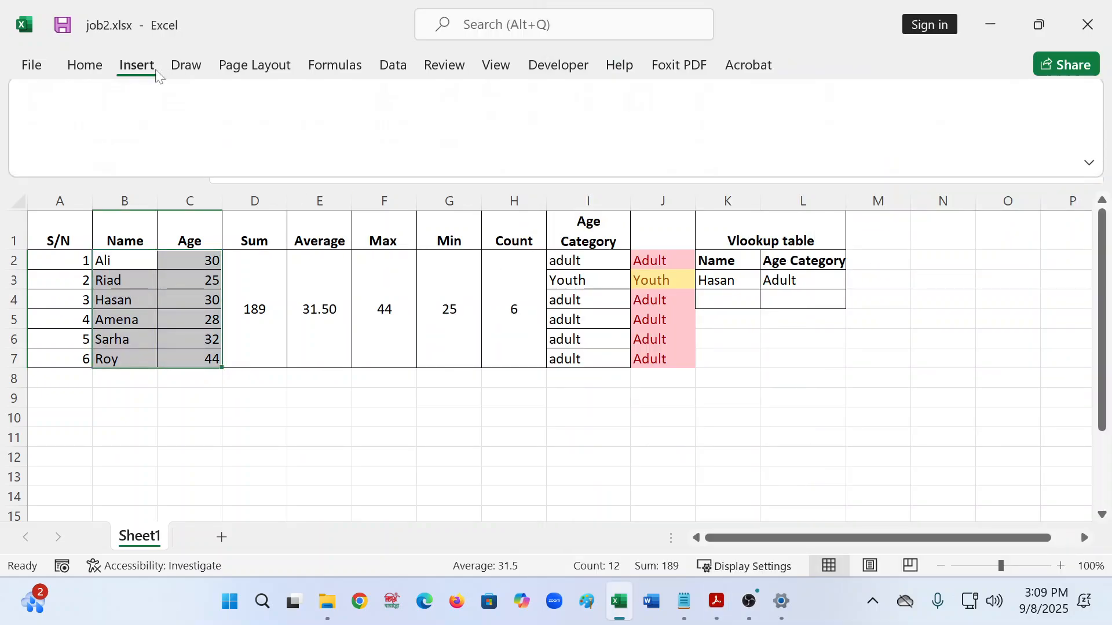
pyautogui.click(465, 95)
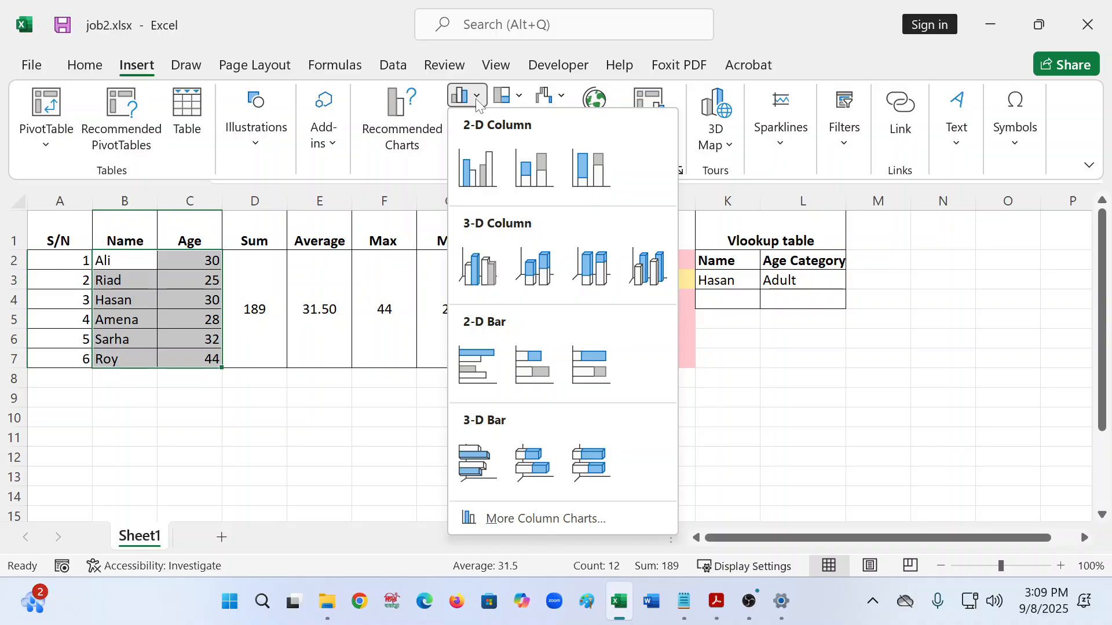
pyautogui.click(484, 348)
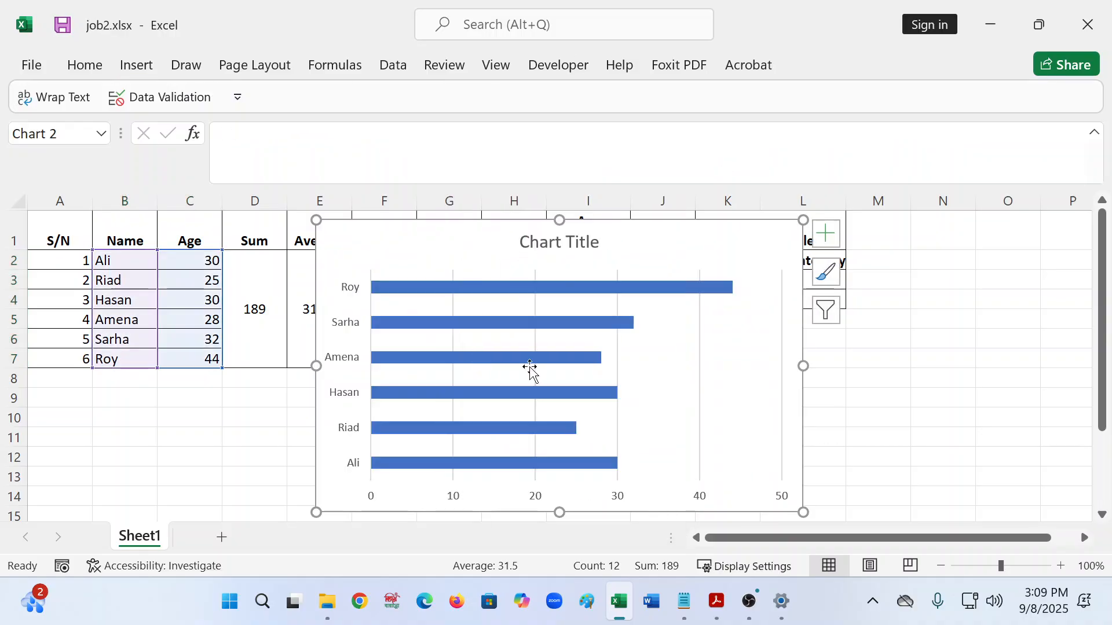
pyautogui.moveTo(448, 238); pyautogui.dragTo(286, 423)
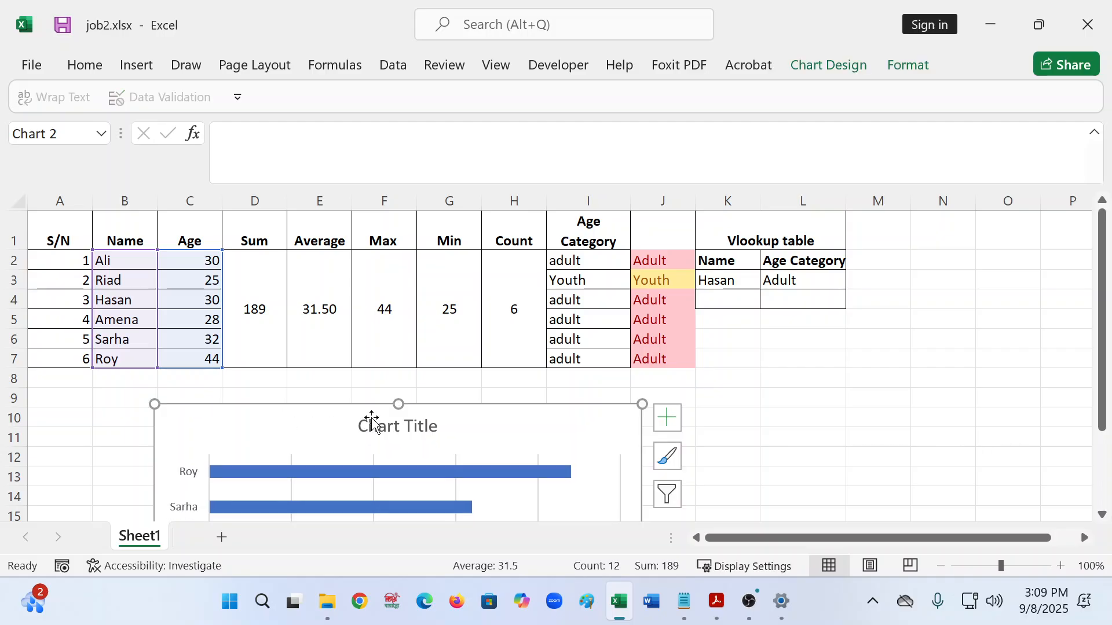
pyautogui.click(377, 425)
pyautogui.scroll(-5, 371, 422)
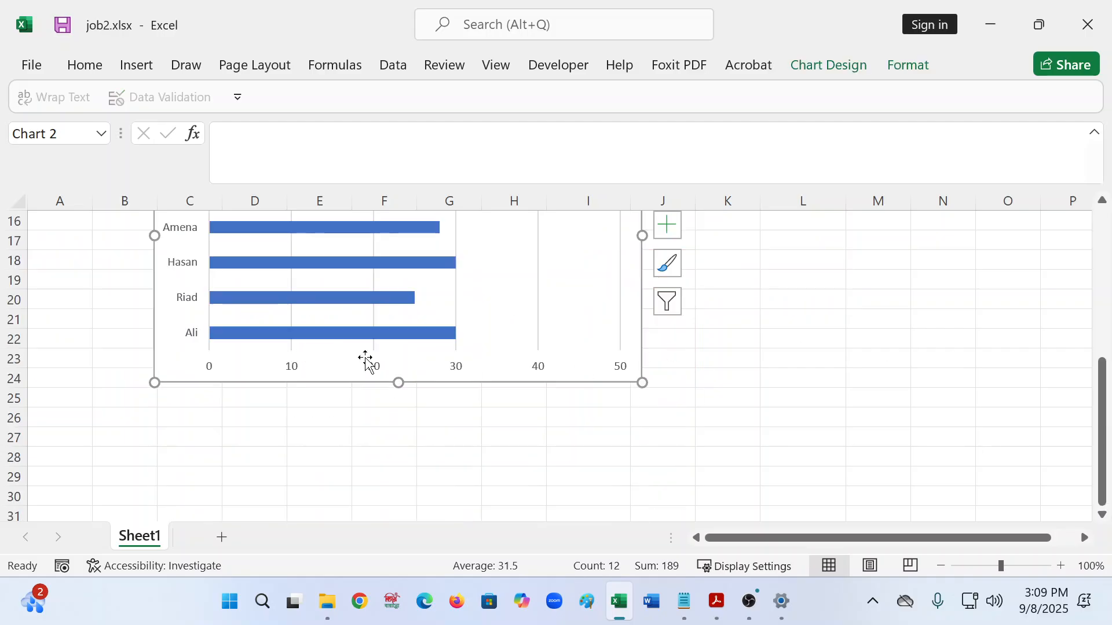
pyautogui.scroll(3, 498, 406)
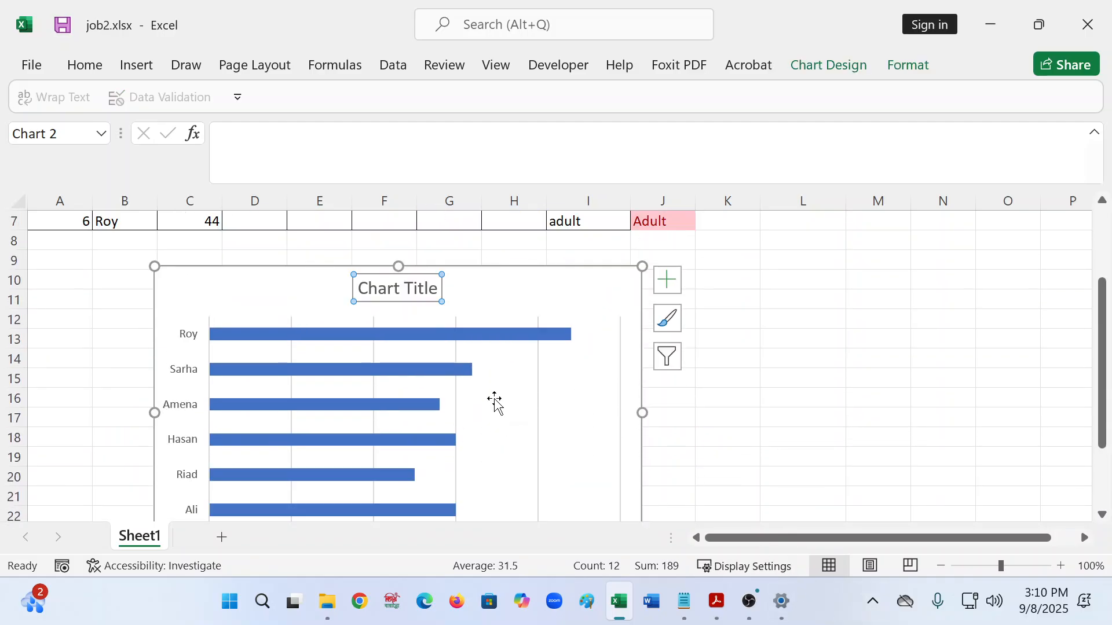
# - Add axis titles to the chart and title the vertical axis Name
pyautogui.click(665, 283)
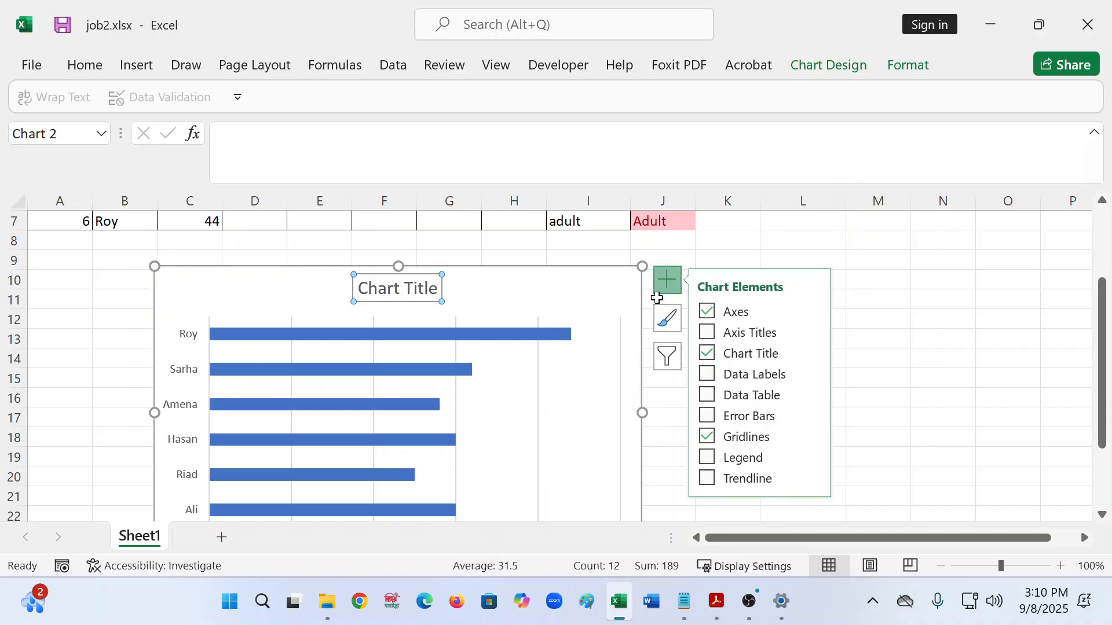
pyautogui.click(708, 333)
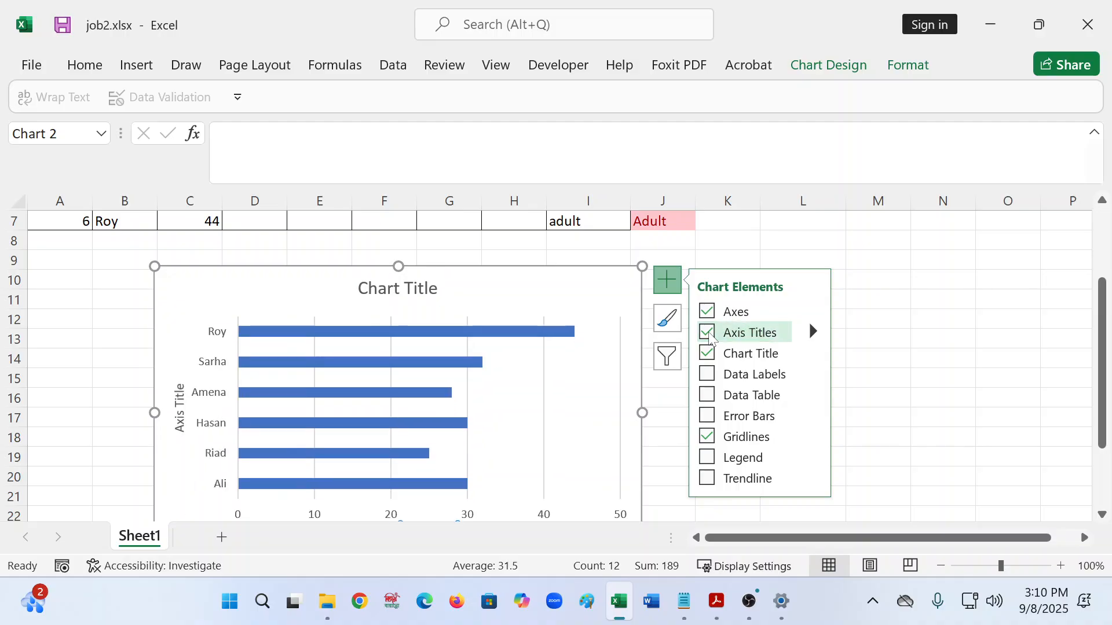
pyautogui.click(176, 405)
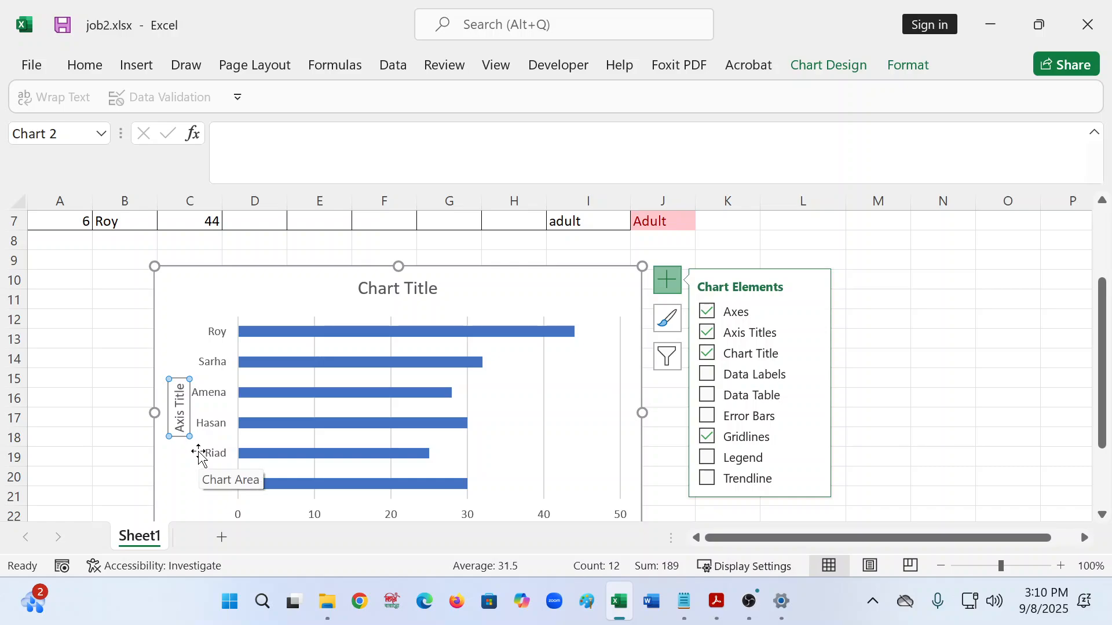
pyautogui.write('Nmawe')
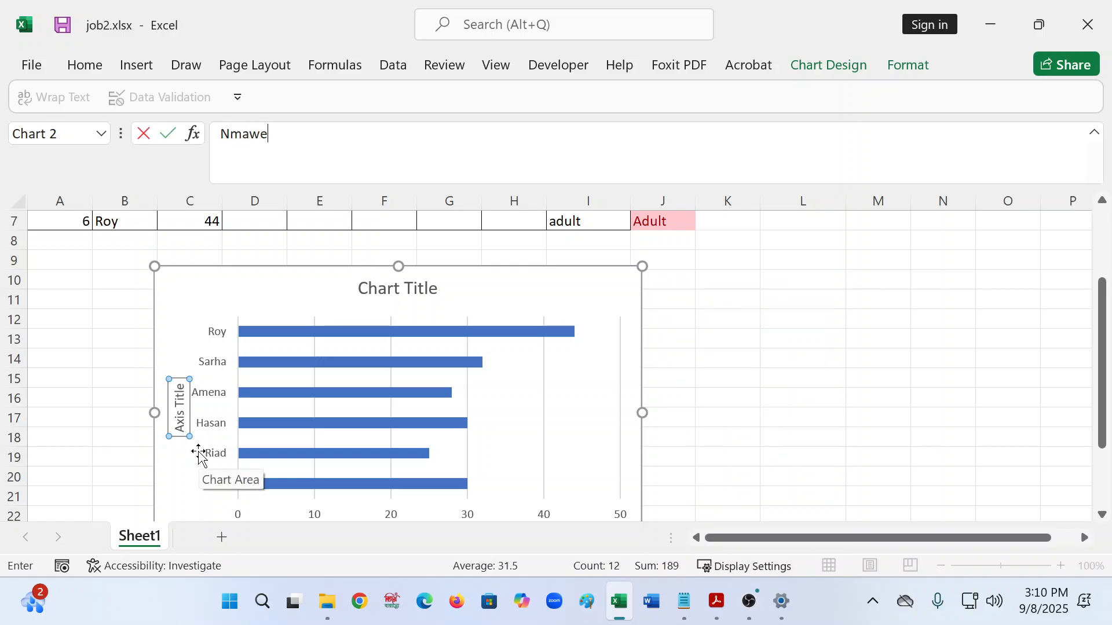
pyautogui.press('BackSpace')
pyautogui.press('BackSpace')
pyautogui.press('BackSpace')
pyautogui.press('BackSpace')
pyautogui.press('BackSpace')
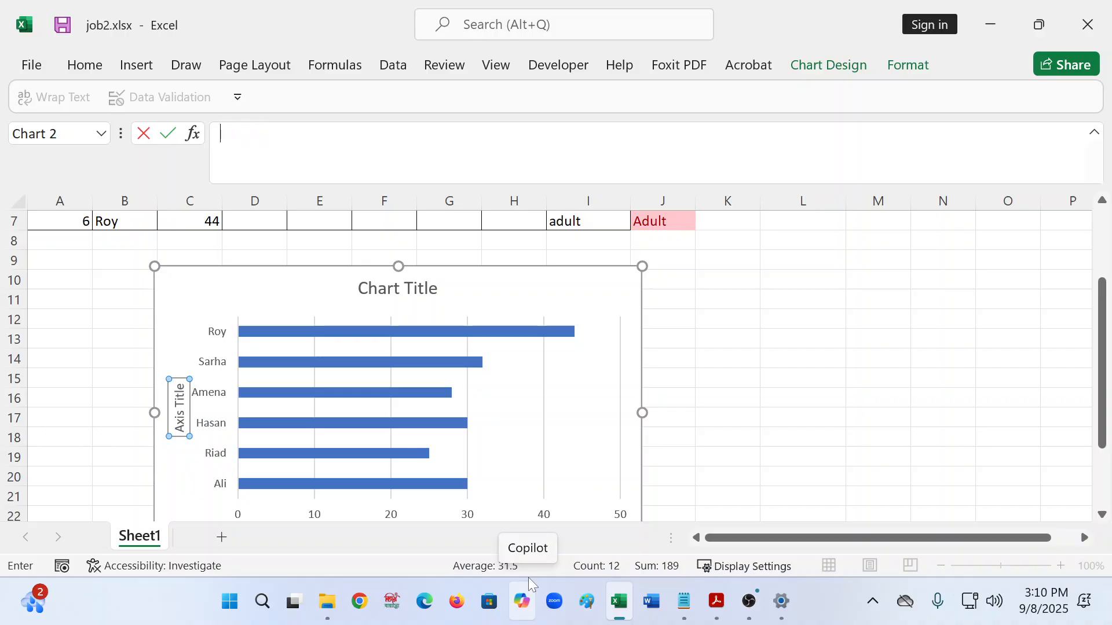
pyautogui.click(713, 462)
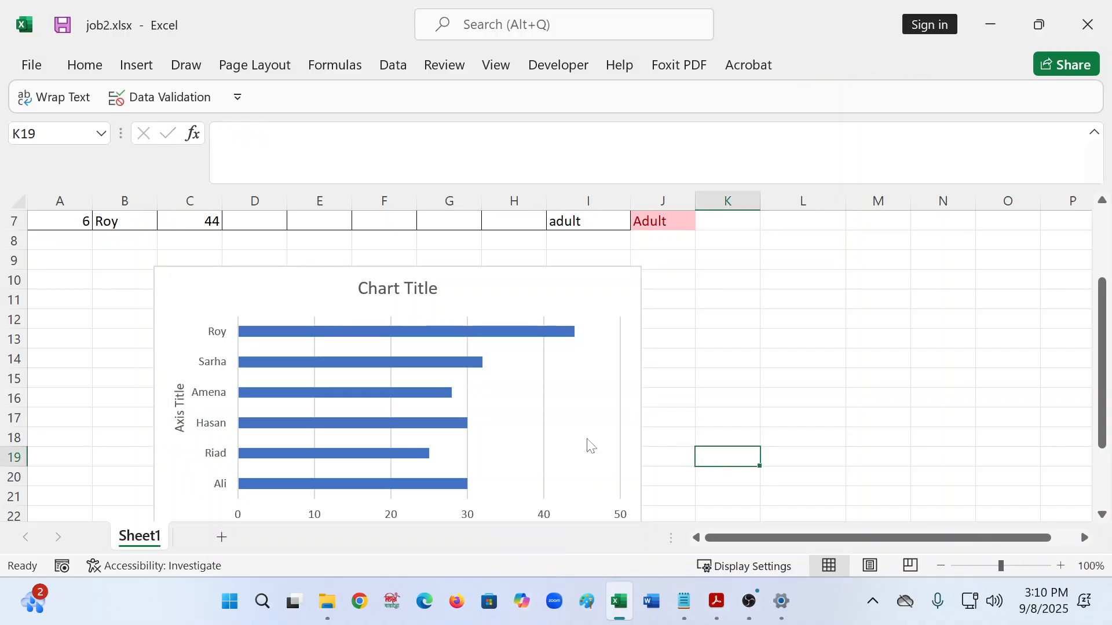
pyautogui.scroll(-2, 588, 446)
pyautogui.click(166, 281)
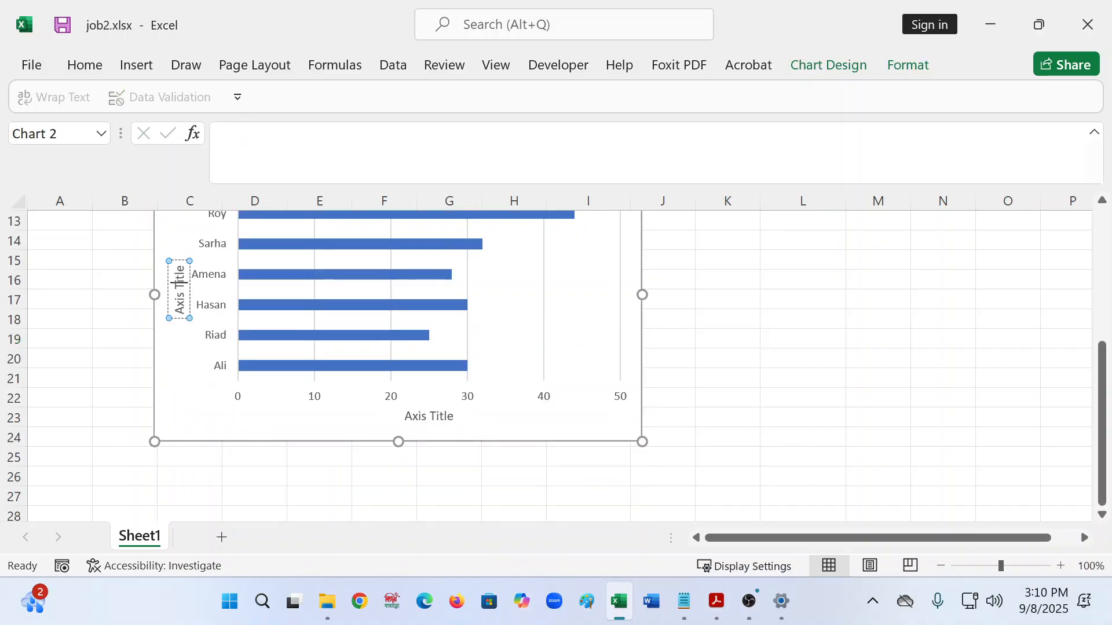
pyautogui.press('BackSpace')
pyautogui.press('BackSpace')
pyautogui.press('BackSpace')
pyautogui.press('BackSpace')
pyautogui.press('BackSpace')
pyautogui.press('BackSpace')
pyautogui.press('BackSpace')
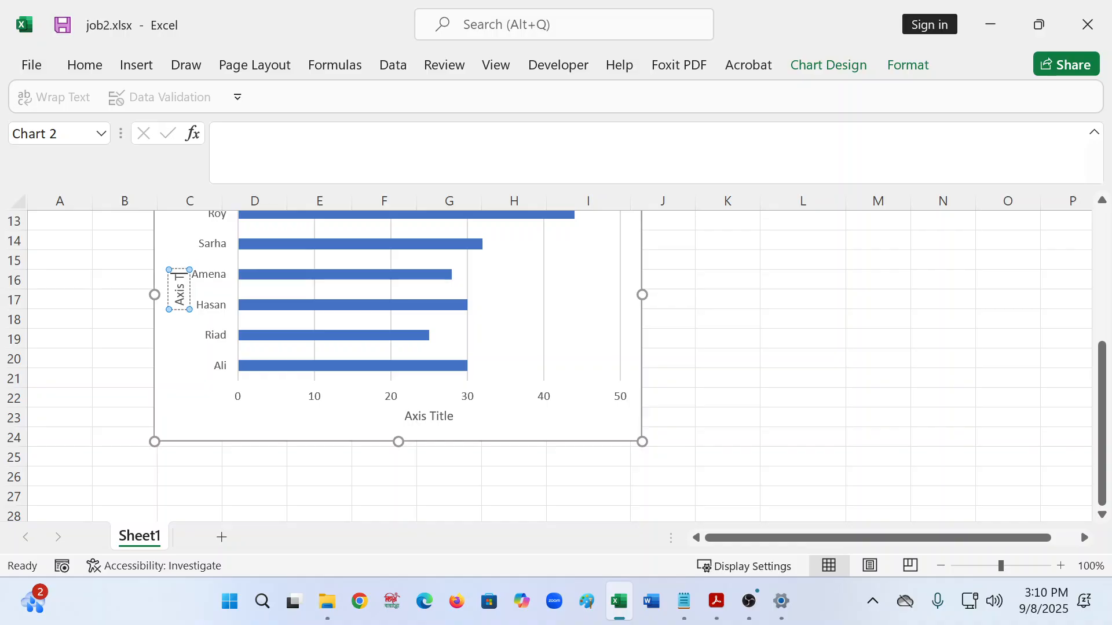
pyautogui.press('BackSpace')
pyautogui.press('BackSpace')
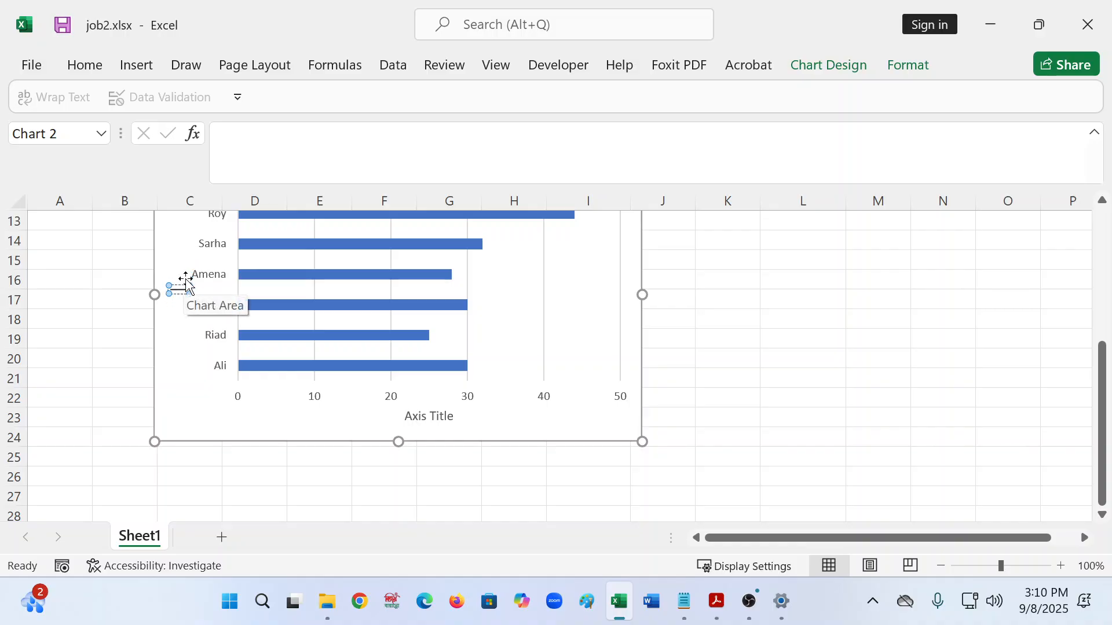
pyautogui.write('Name')
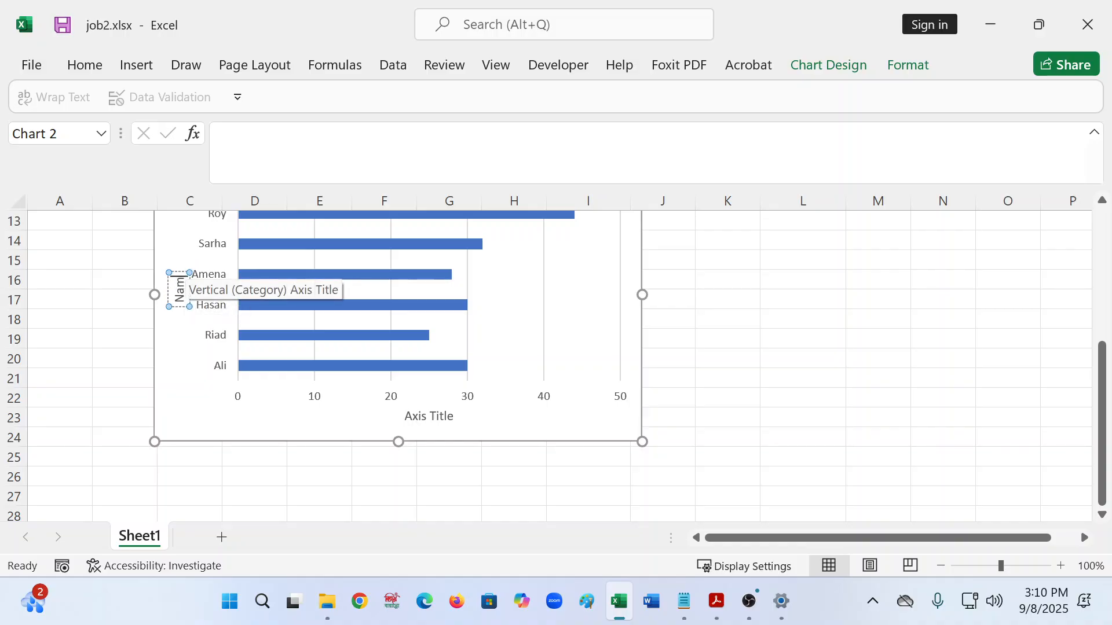
# - Title the horizontal axis Age and select it for text formatting
pyautogui.click(433, 414)
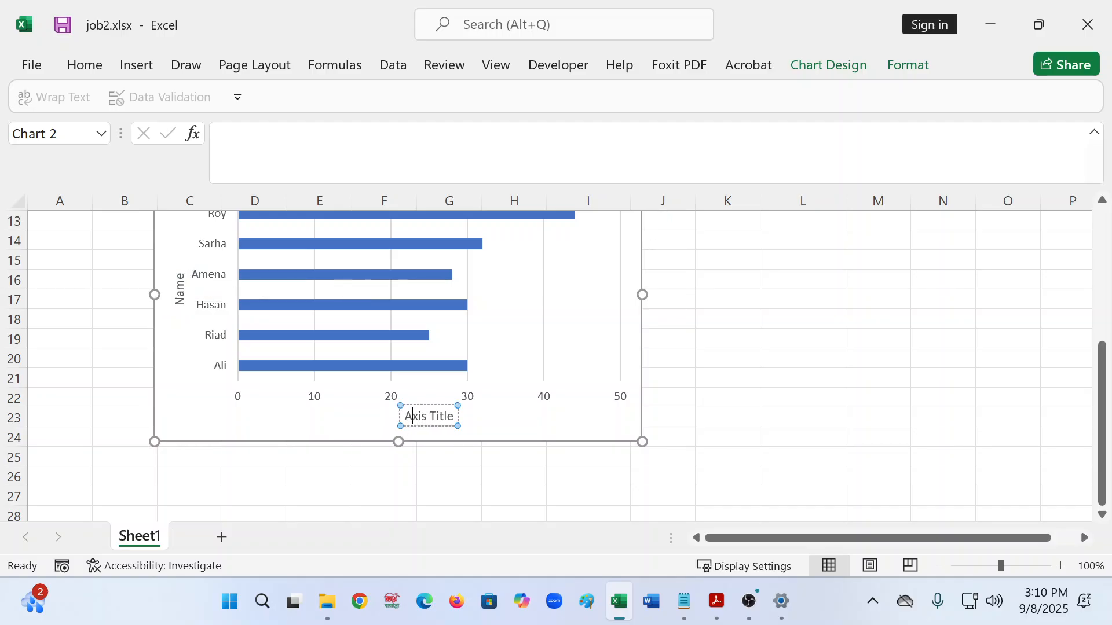
pyautogui.moveTo(404, 417); pyautogui.dragTo(455, 425)
pyautogui.write('Ag')
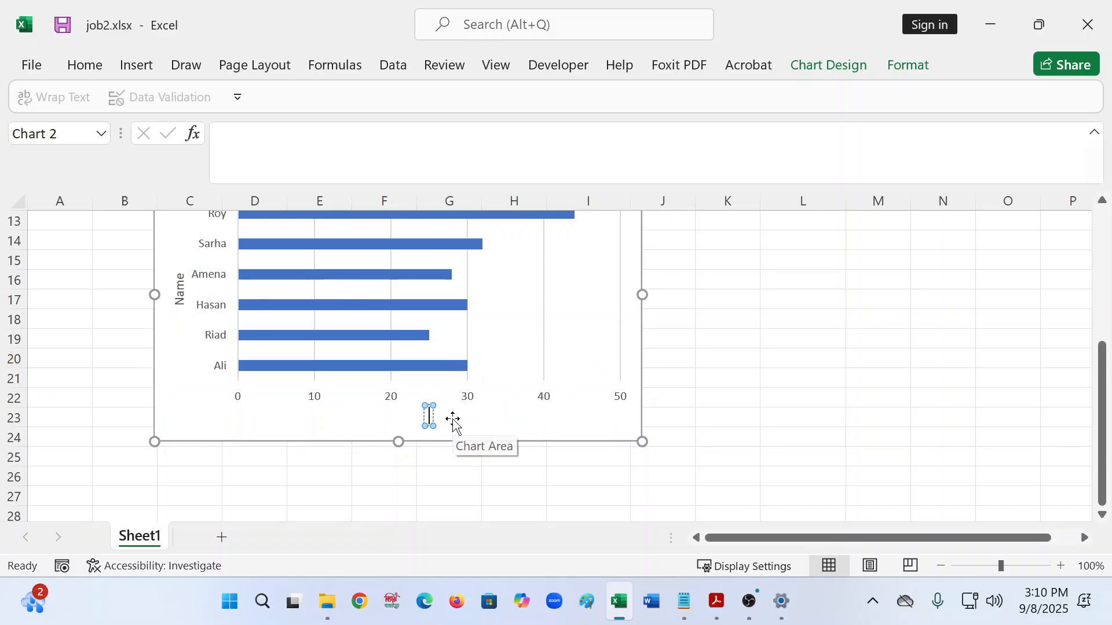
pyautogui.write('e')
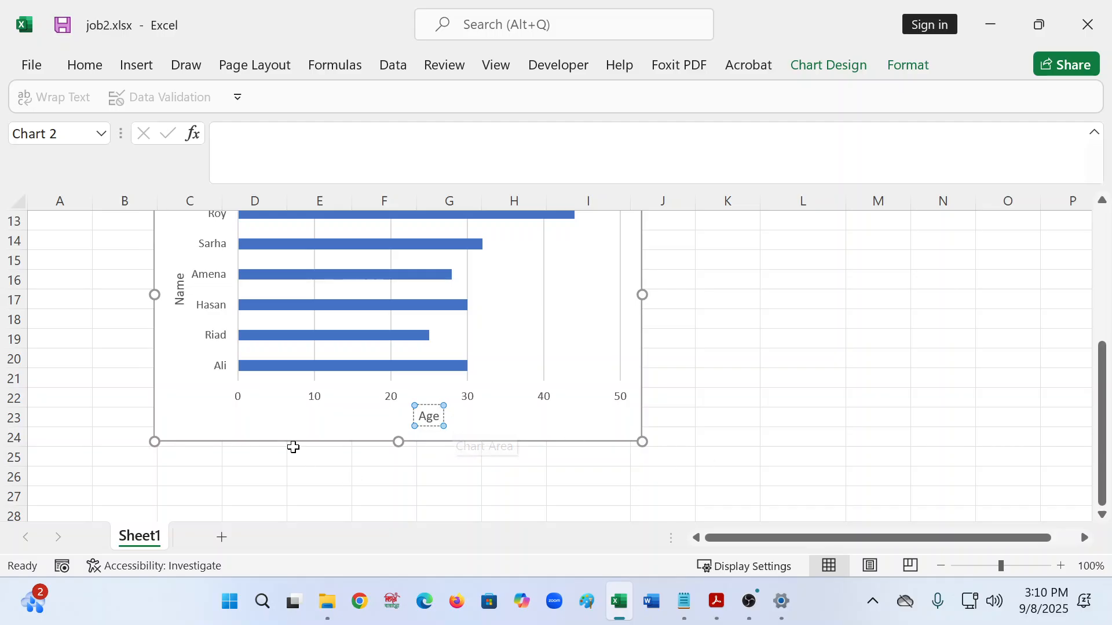
pyautogui.moveTo(419, 416); pyautogui.dragTo(433, 416)
pyautogui.click(85, 65)
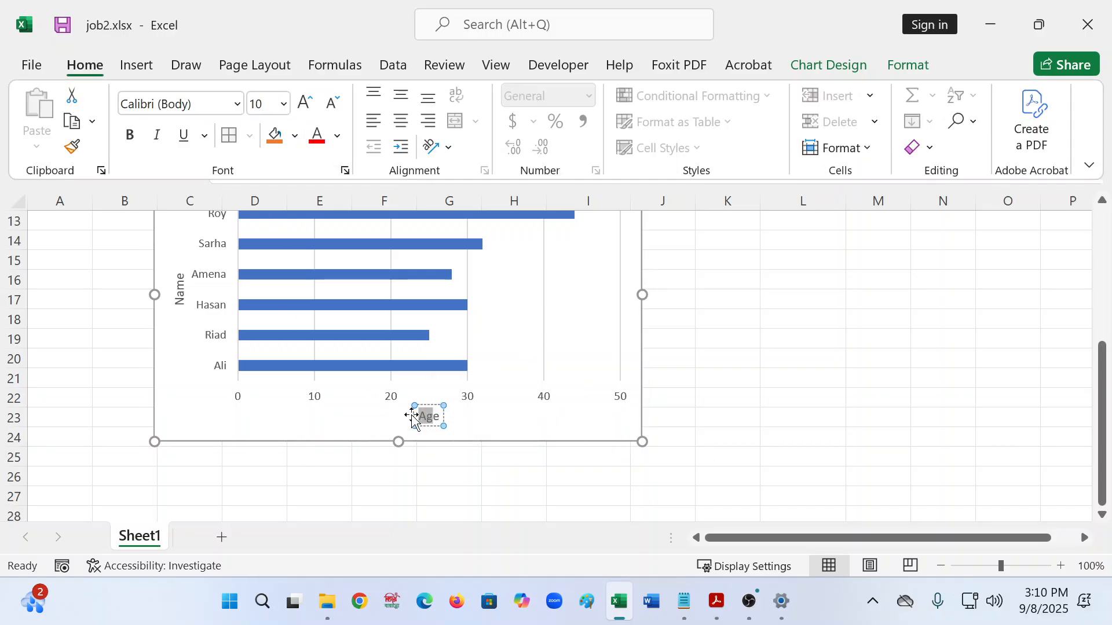
pyautogui.click(441, 418)
pyautogui.moveTo(441, 418); pyautogui.dragTo(410, 414)
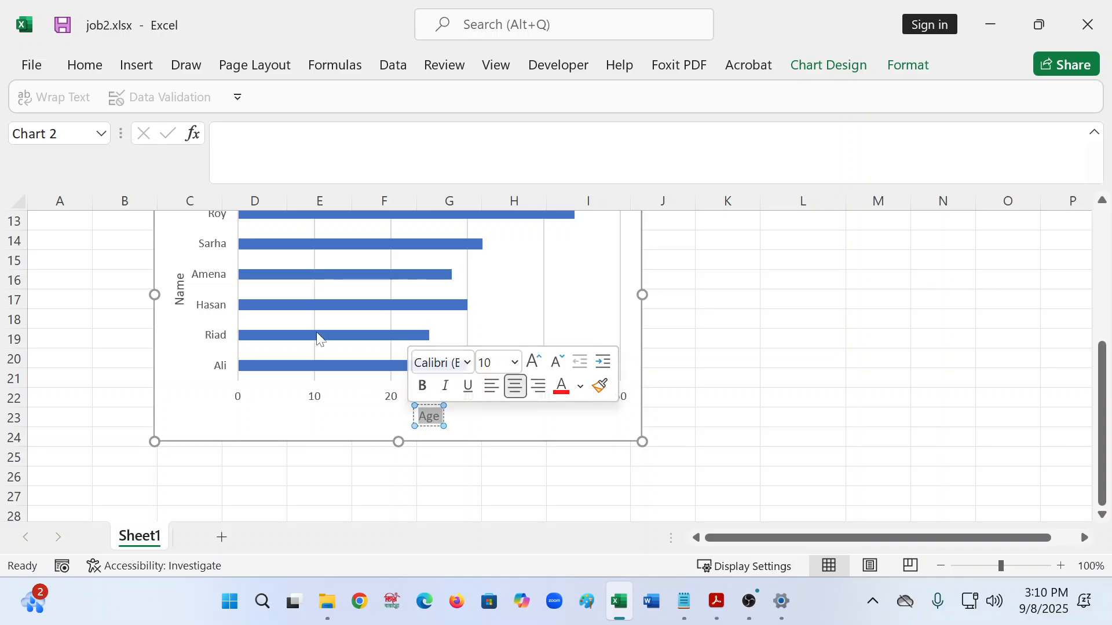
pyautogui.click(93, 68)
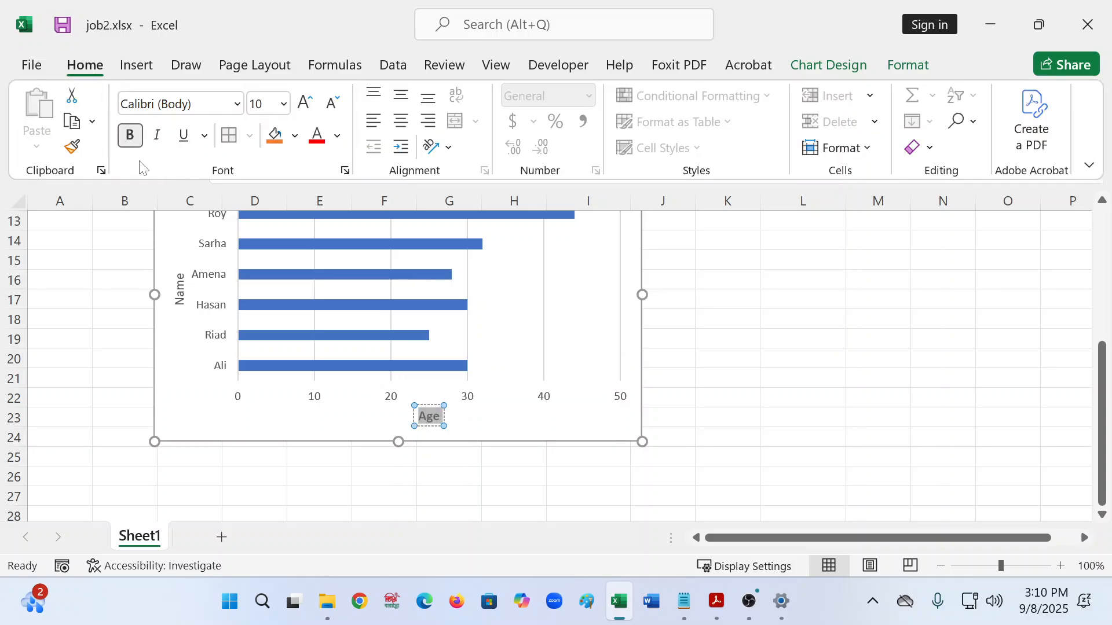
# - Select the Name axis title text for formatting, then deselect the chart
pyautogui.click(179, 277)
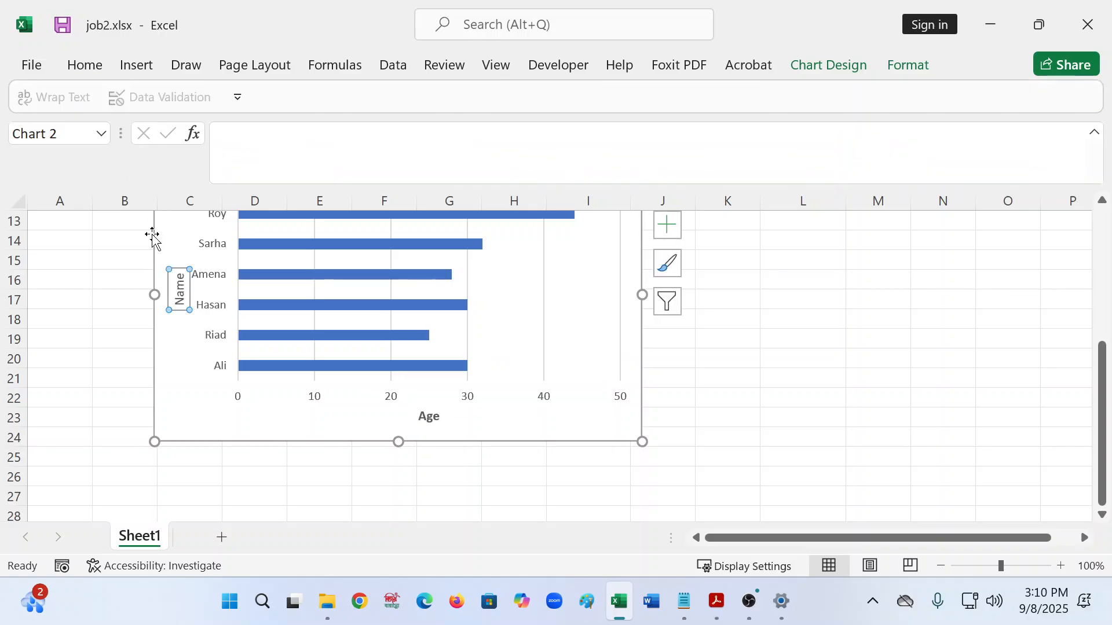
pyautogui.click(179, 298)
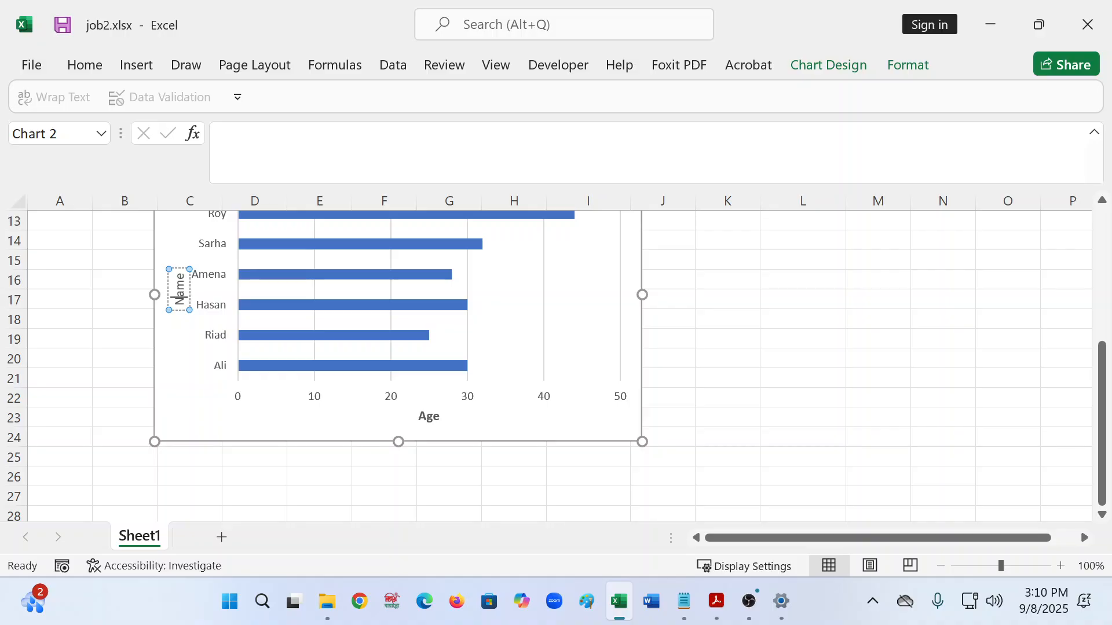
pyautogui.hotkey('shift', 'Home')
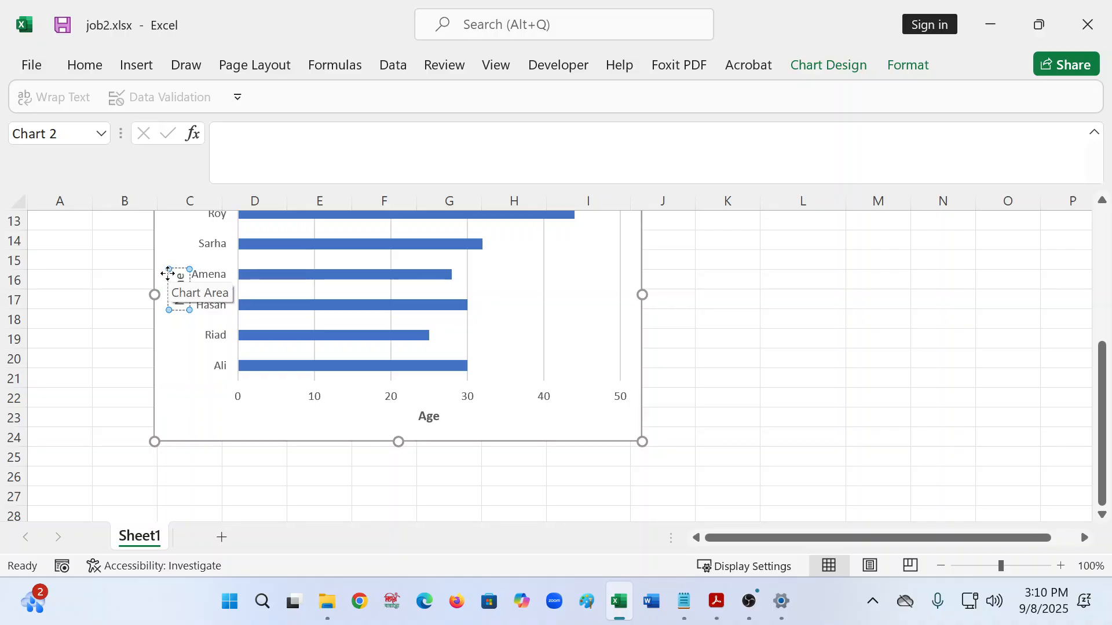
pyautogui.click(84, 65)
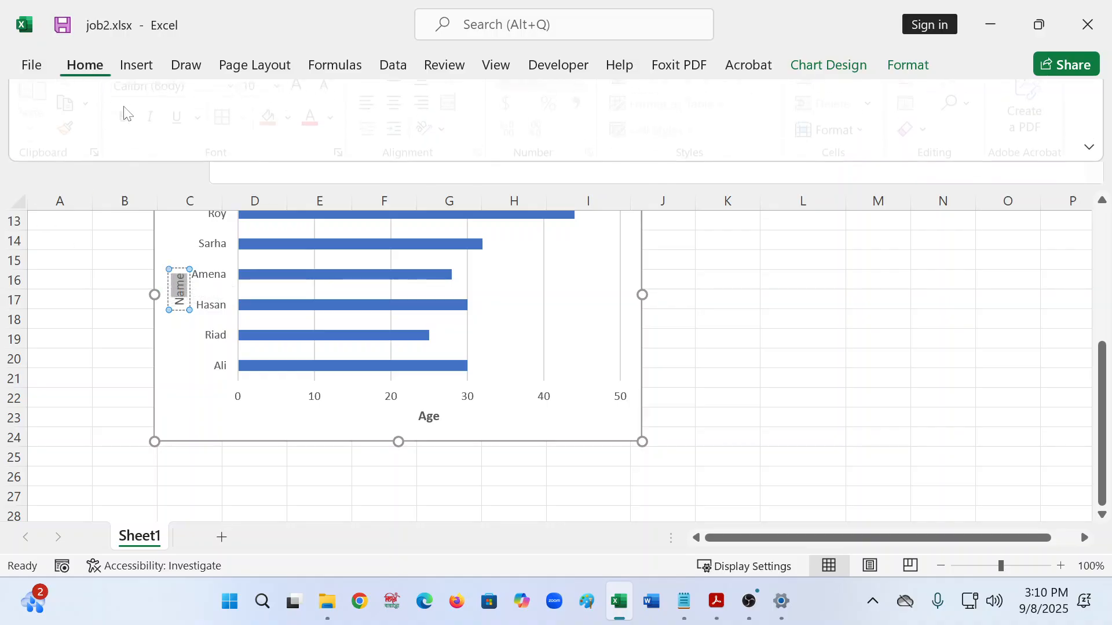
pyautogui.hotkey('ctrl', 'a')
pyautogui.click(770, 349)
pyautogui.click(807, 380)
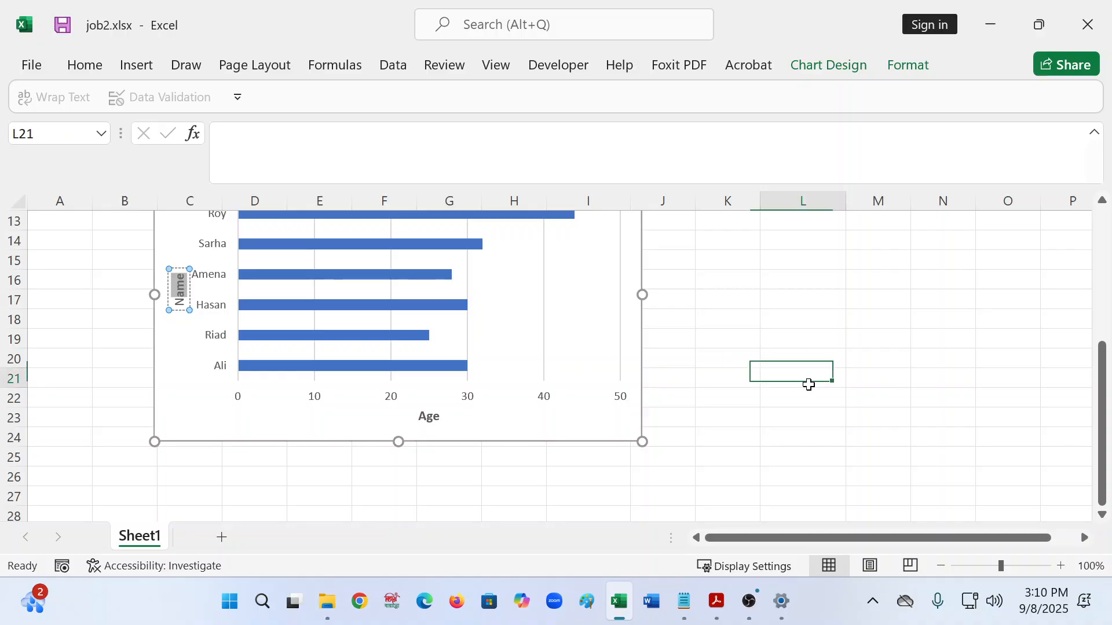
pyautogui.scroll(2, 809, 385)
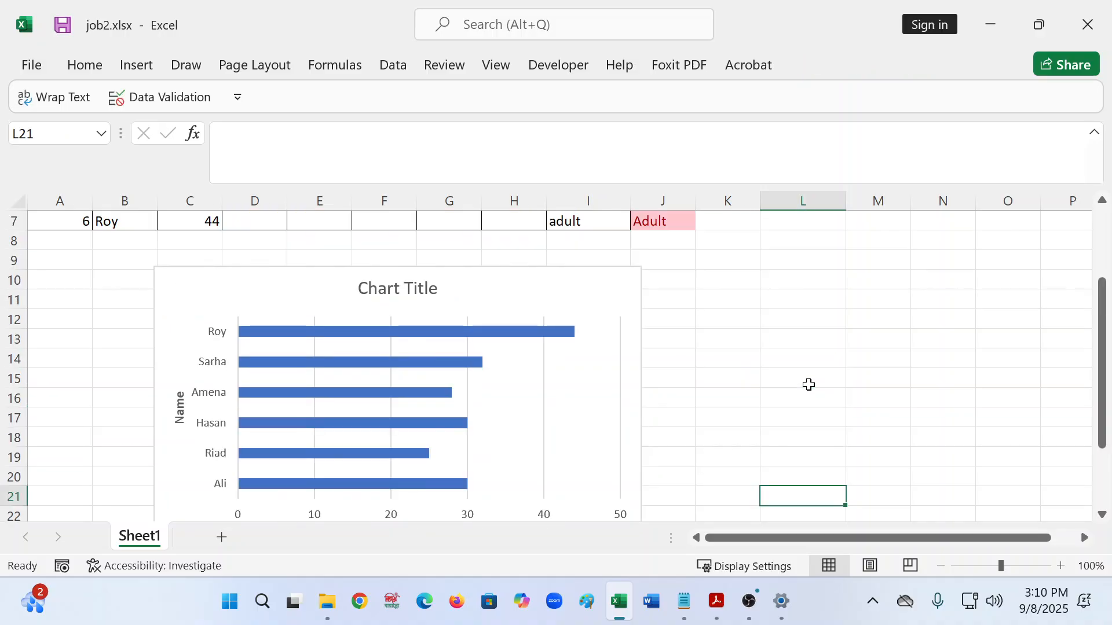
# - Maximize the exercise PDF, discard a stray text box, and highlight task items 5 to 7
pyautogui.click(716, 601)
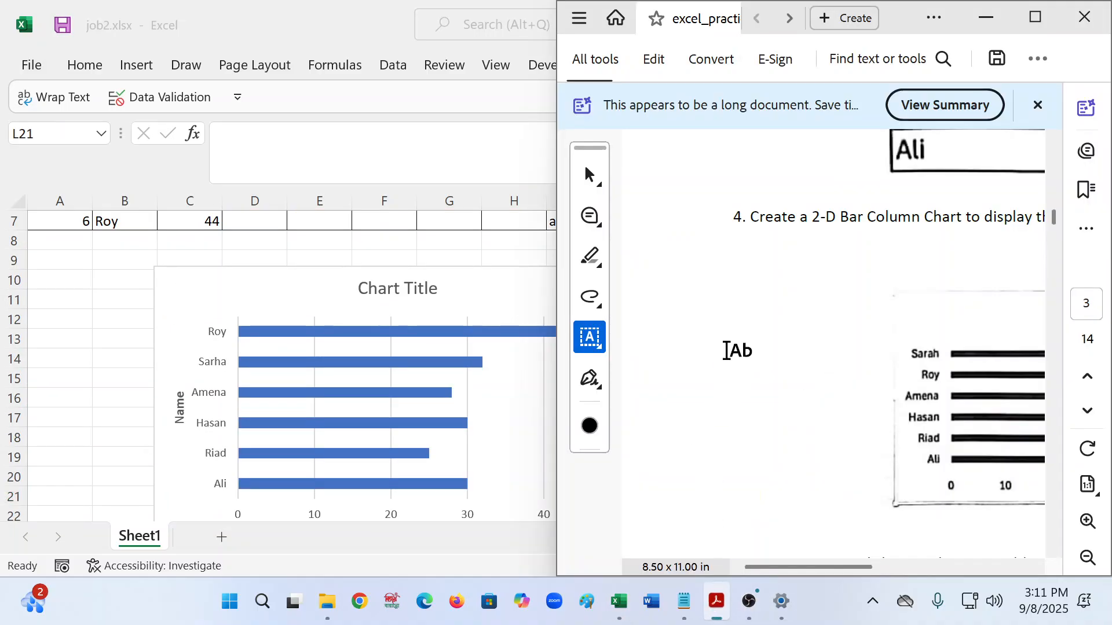
pyautogui.scroll(2, 839, 400)
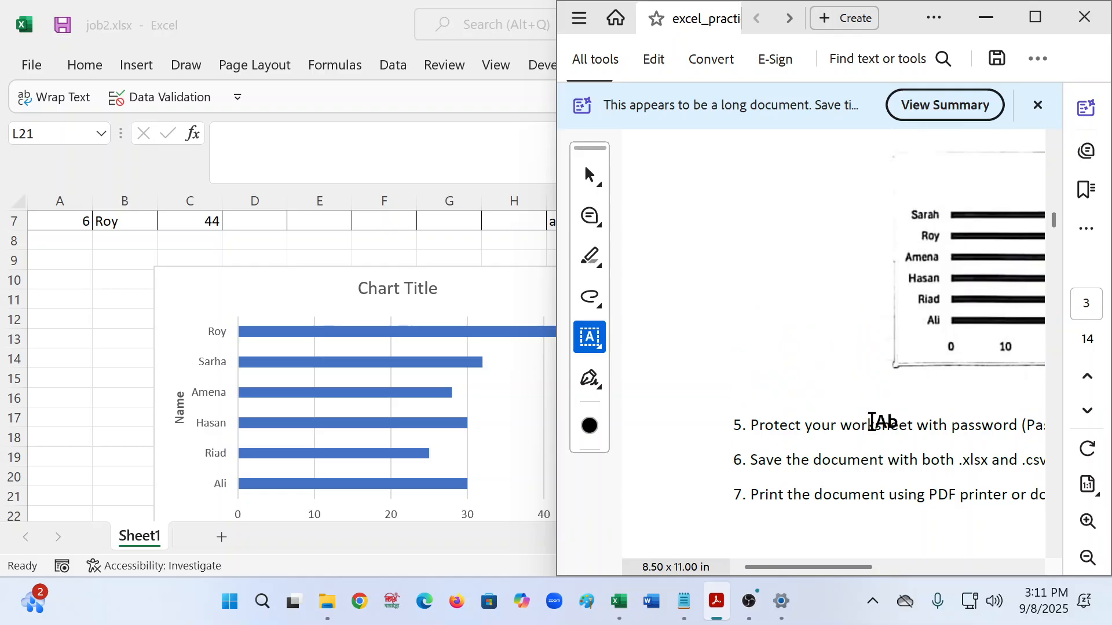
pyautogui.click(1035, 17)
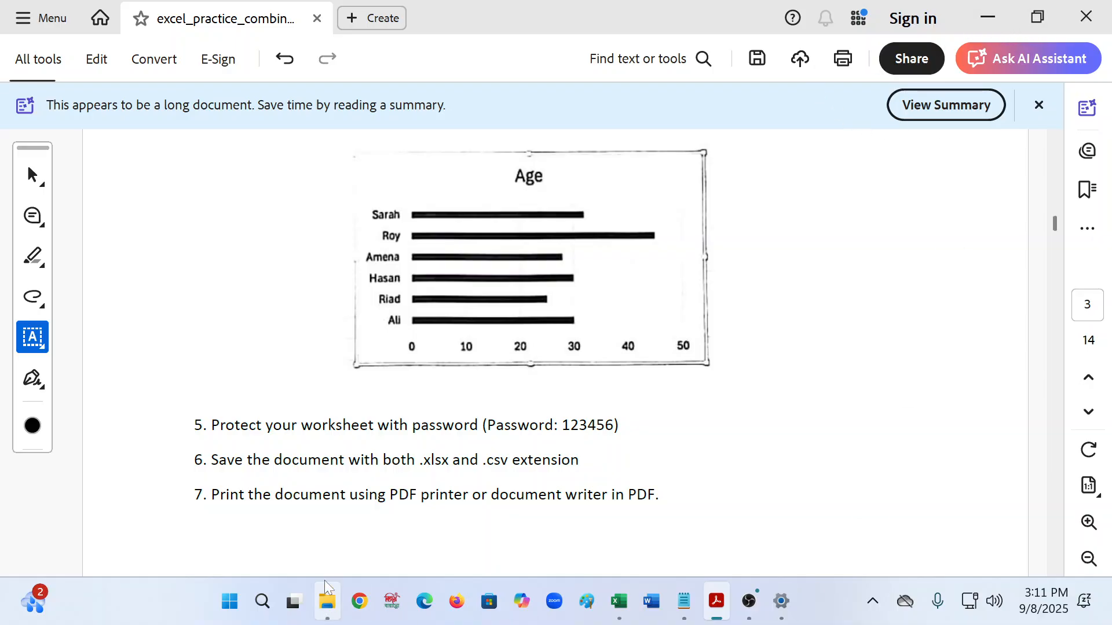
pyautogui.click(214, 426)
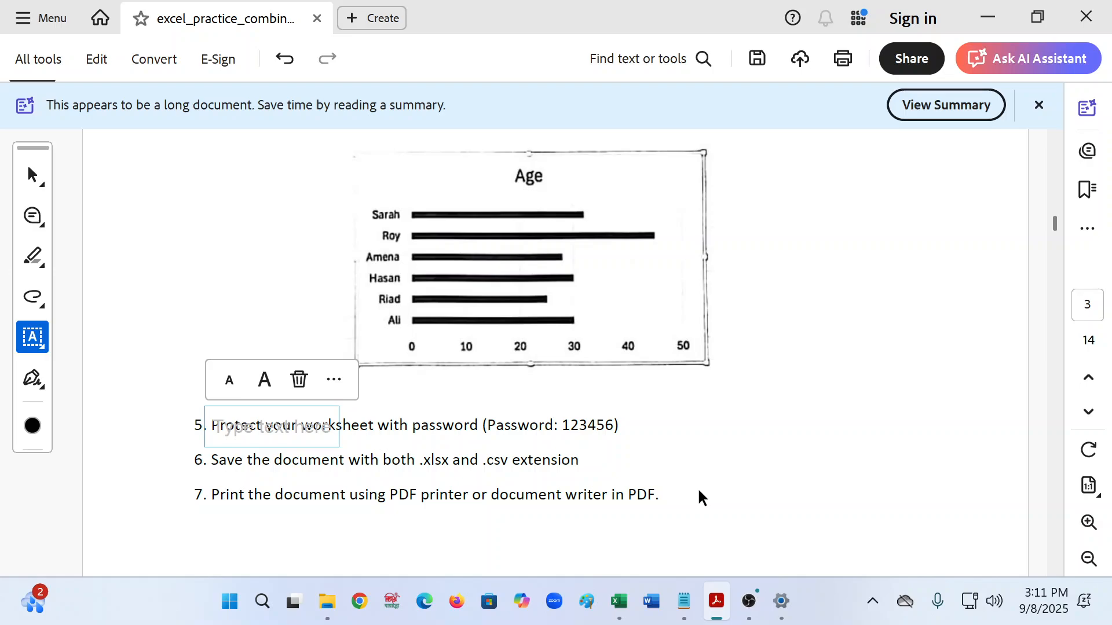
pyautogui.click(300, 380)
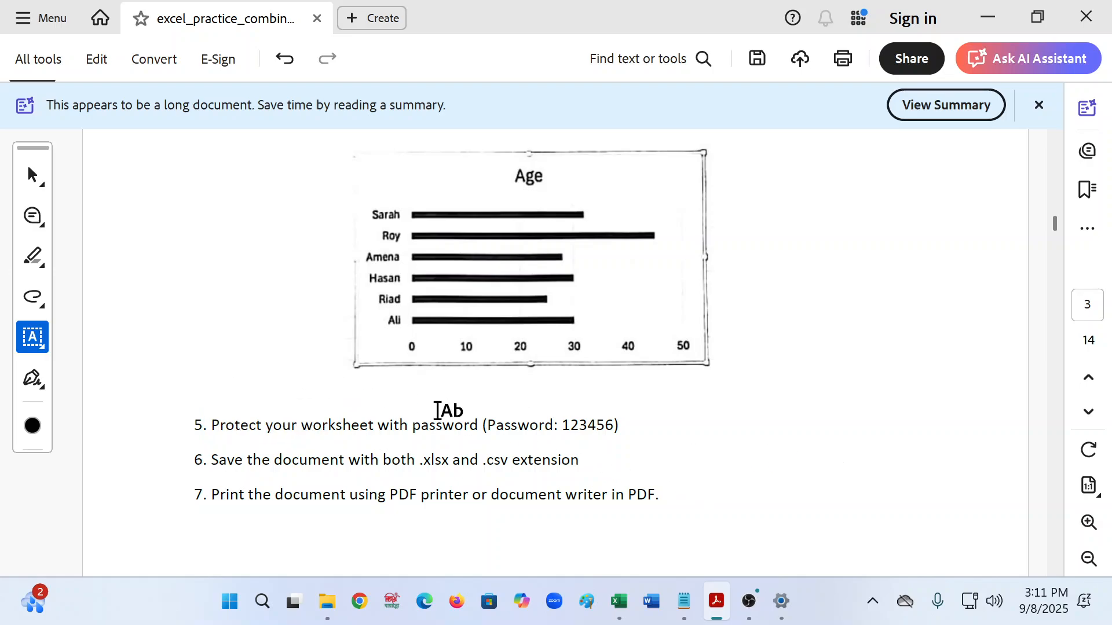
pyautogui.click(32, 258)
pyautogui.moveTo(193, 424); pyautogui.dragTo(660, 493)
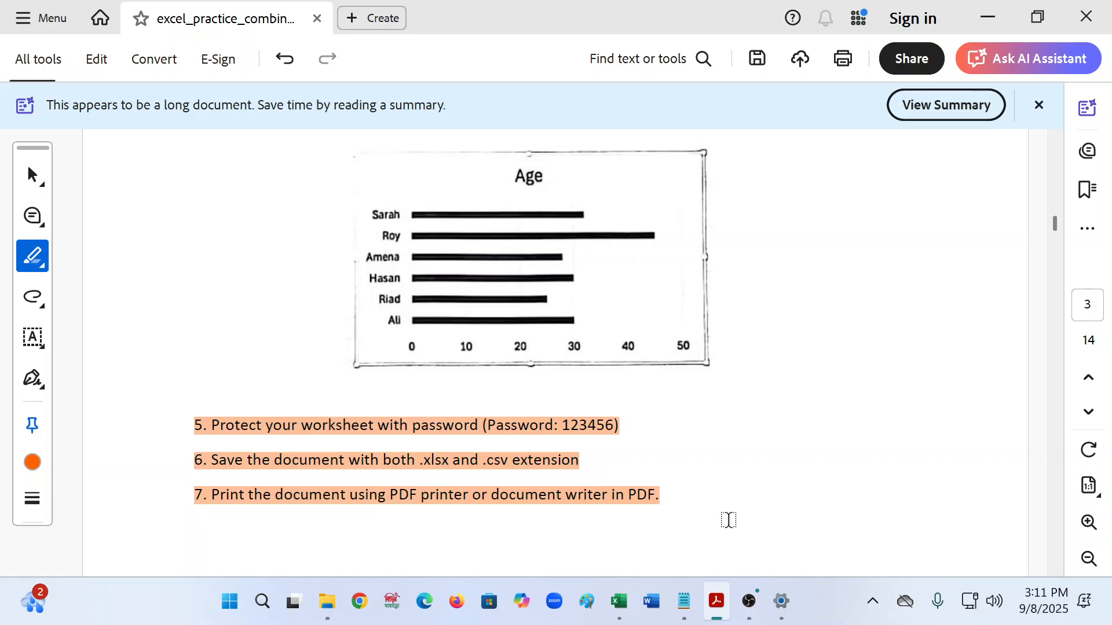
pyautogui.click(437, 499)
# - Return to the Excel workbook and save it
pyautogui.click(988, 18)
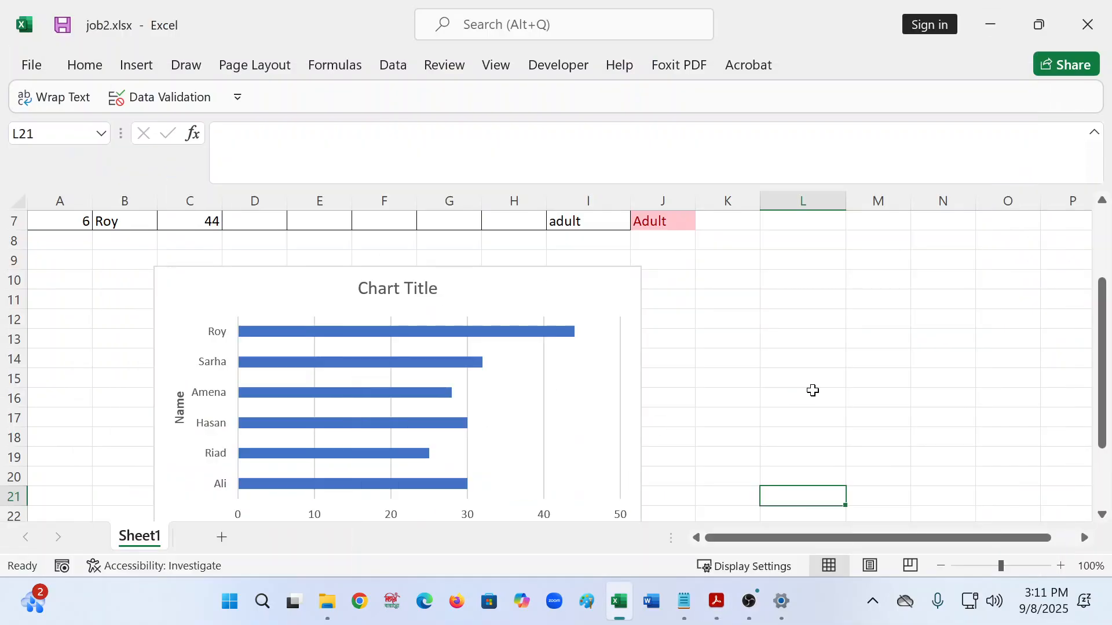
pyautogui.click(813, 391)
pyautogui.scroll(2, 813, 382)
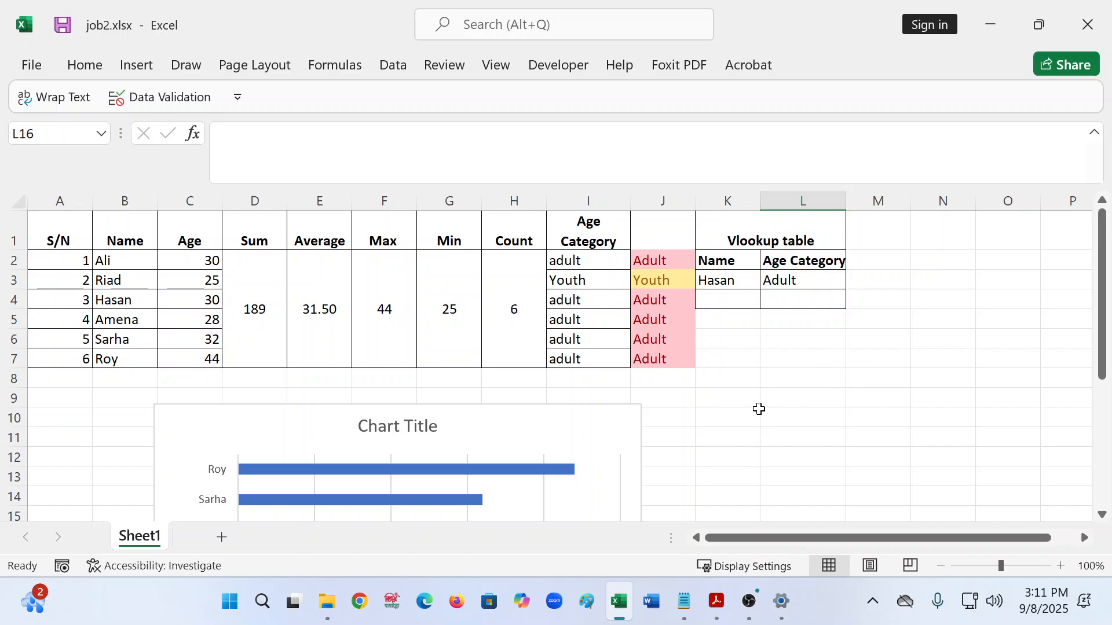
pyautogui.click(63, 25)
pyautogui.click(100, 76)
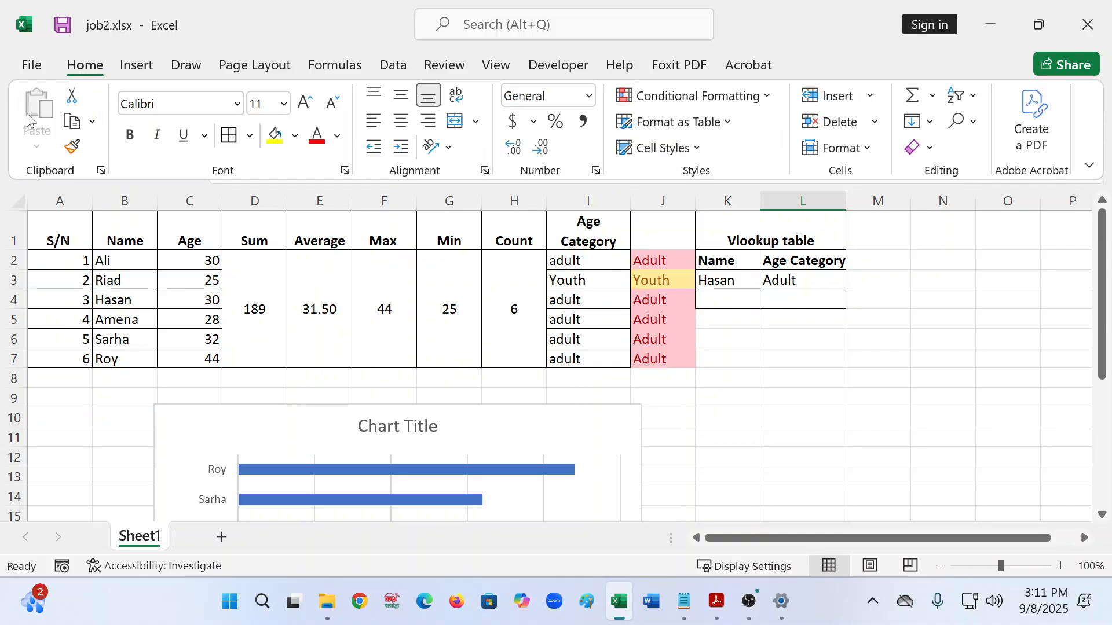
pyautogui.click(32, 72)
pyautogui.click(76, 292)
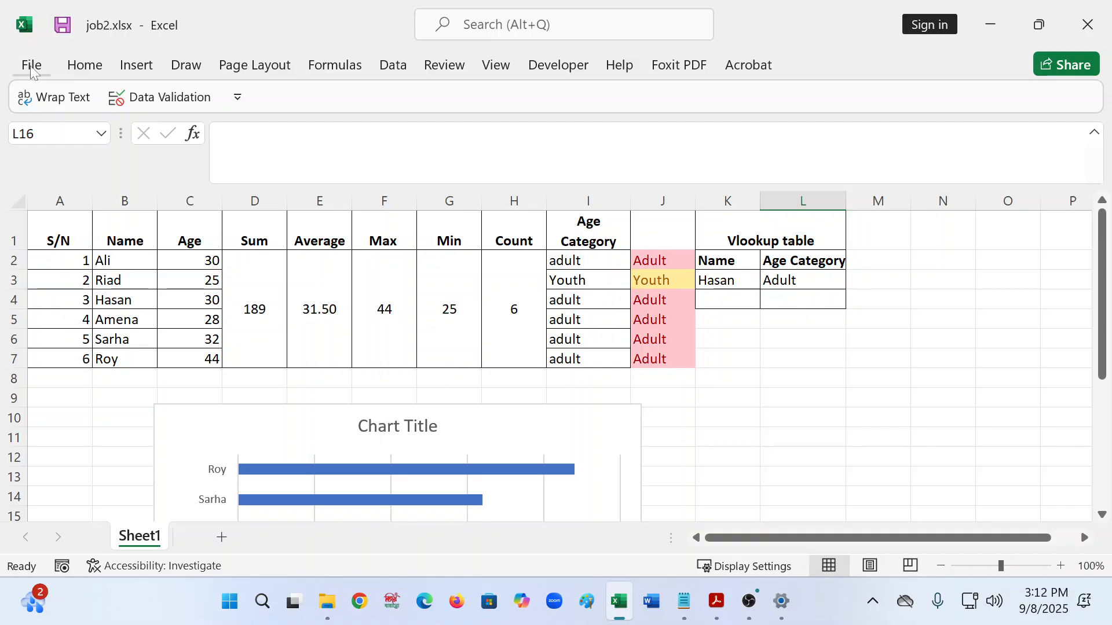
# - Save a copy as job2.csv in CSV UTF-8 (Comma delimited) format in the job2 folder
pyautogui.click(31, 65)
pyautogui.click(71, 317)
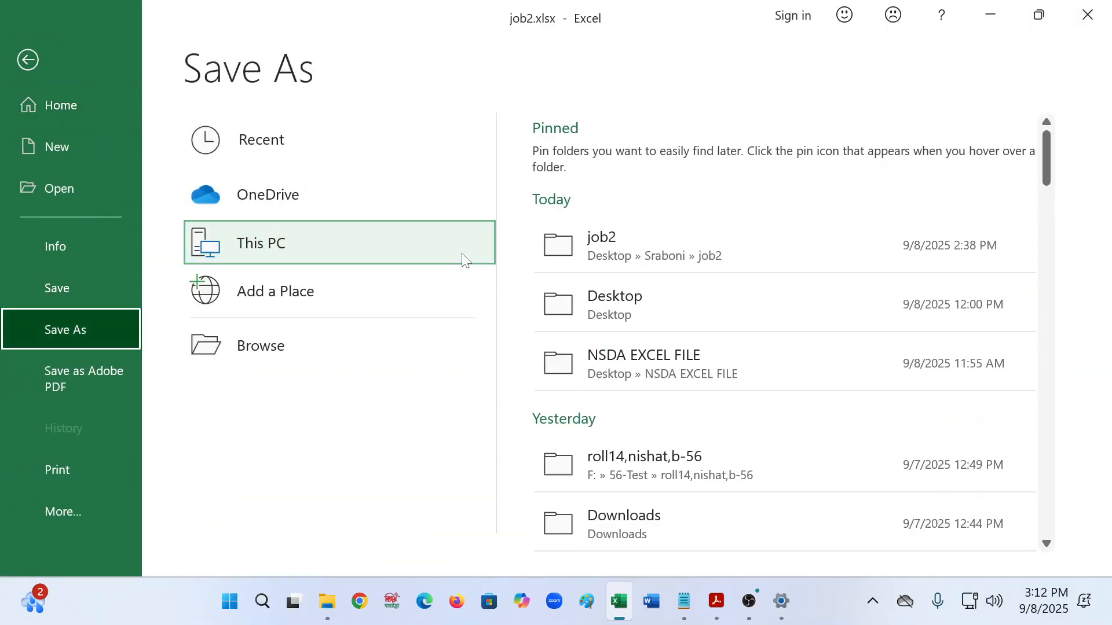
pyautogui.click(632, 268)
pyautogui.click(197, 335)
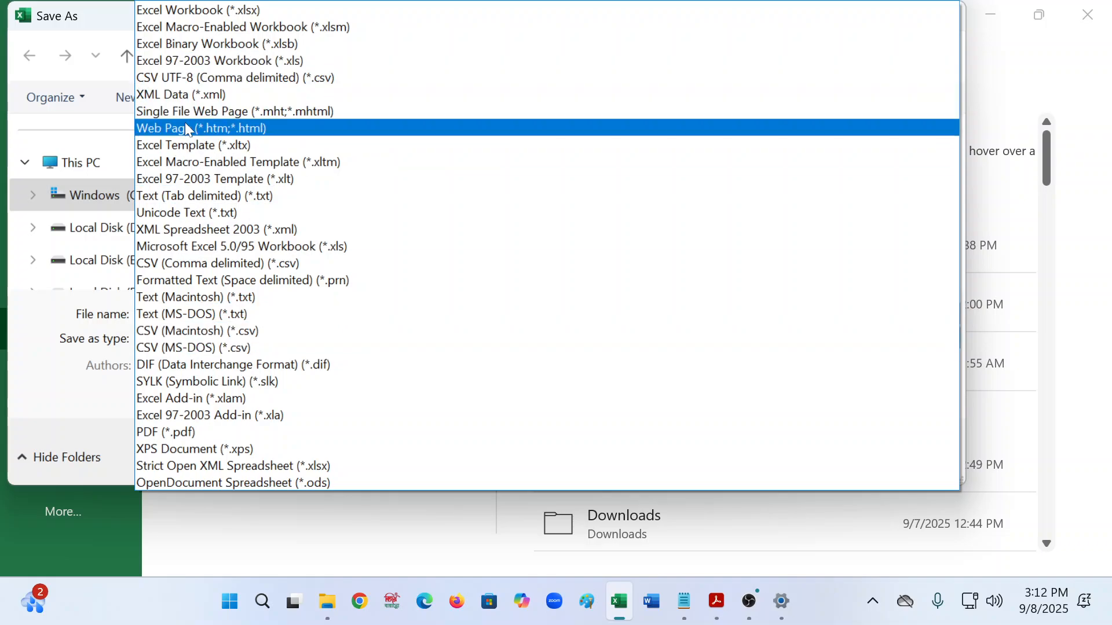
pyautogui.click(187, 77)
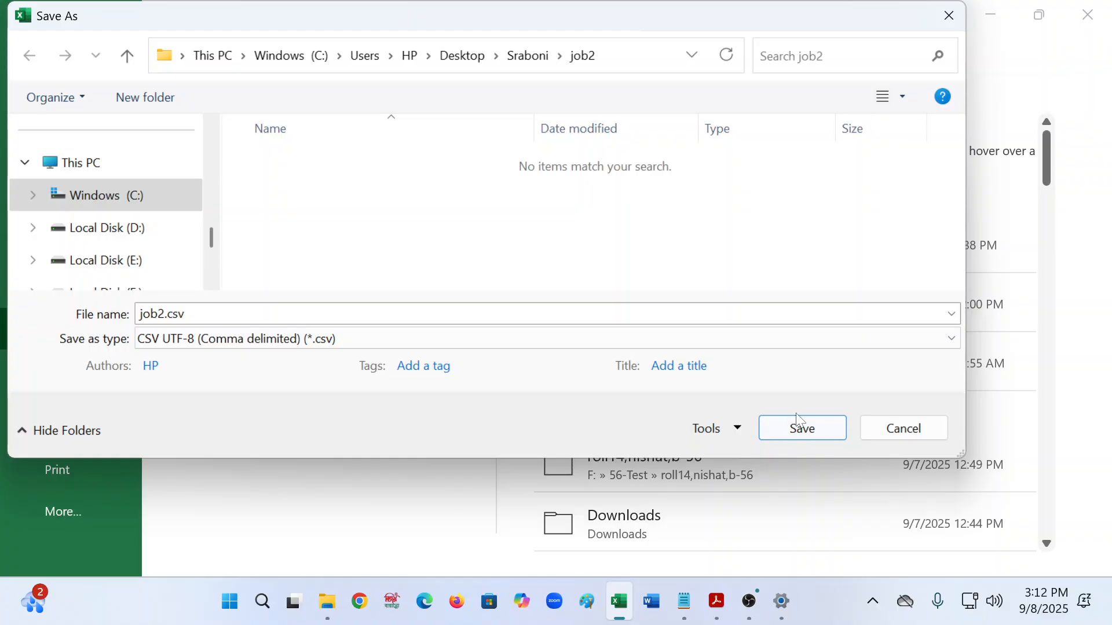
pyautogui.click(802, 431)
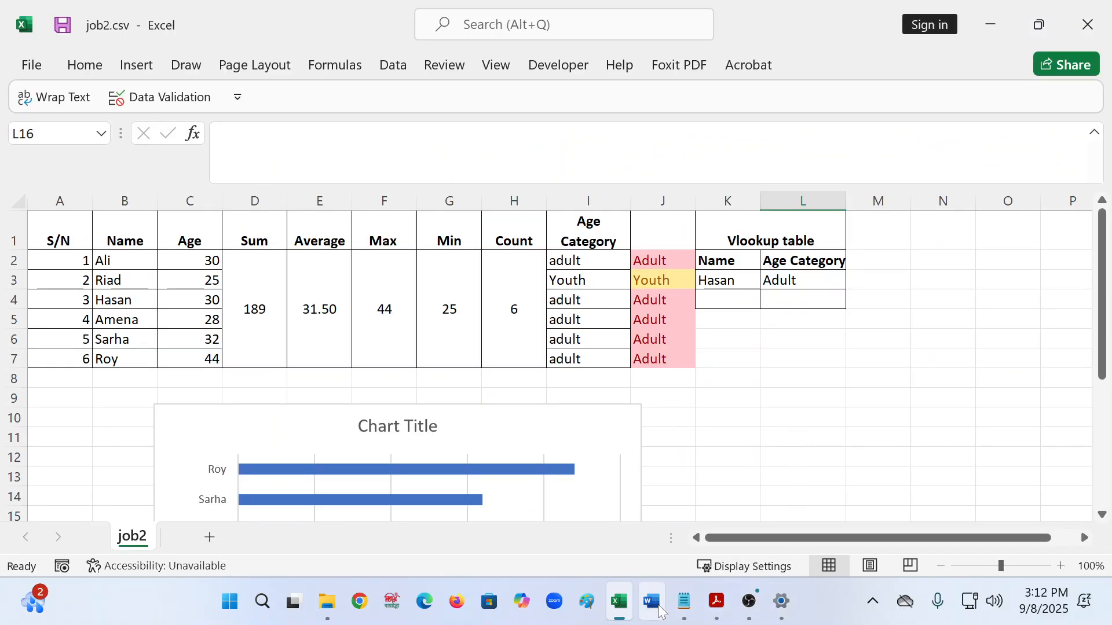
# - Browse to Desktop\Sraboni\job2 in File Explorer and check the job2.csv and job2.xlsx files
pyautogui.click(327, 603)
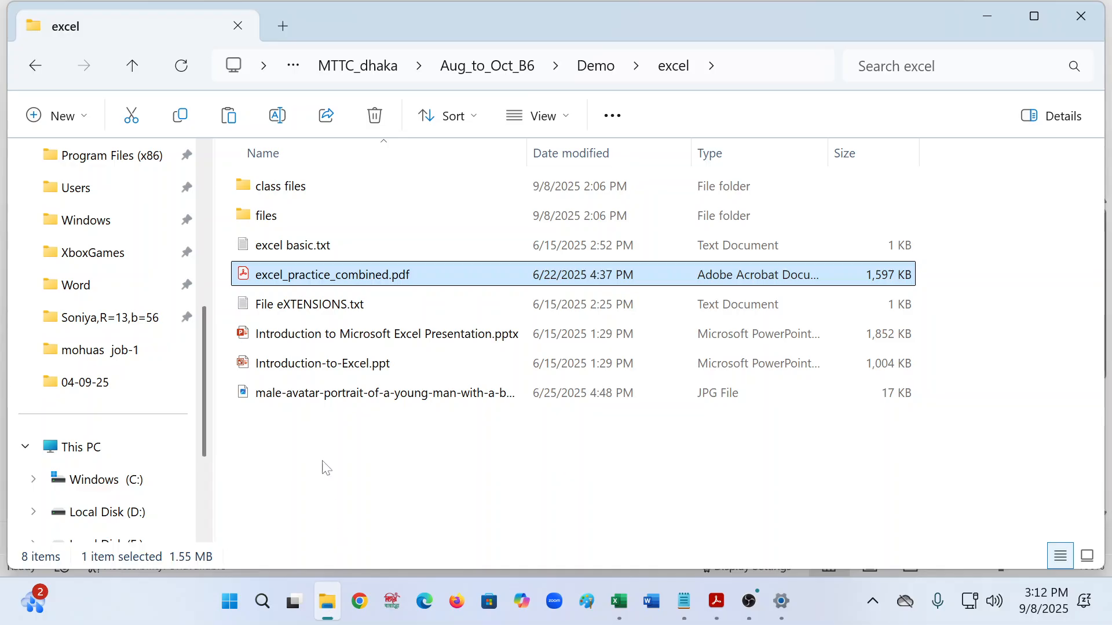
pyautogui.scroll(4, 130, 412)
pyautogui.click(87, 290)
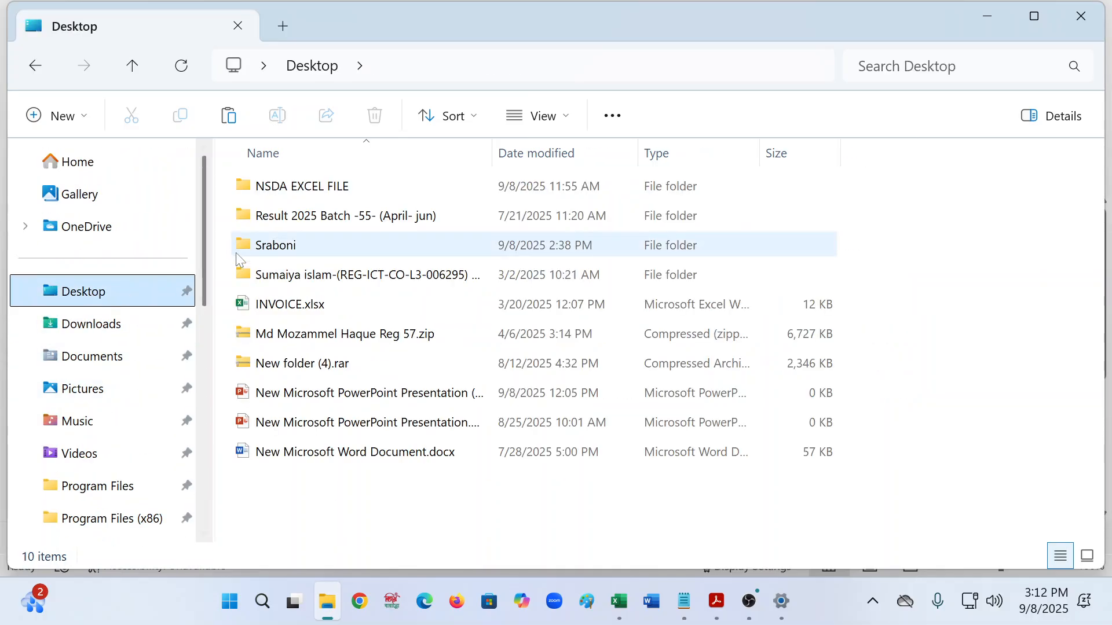
pyautogui.doubleClick(249, 255)
pyautogui.doubleClick(293, 193)
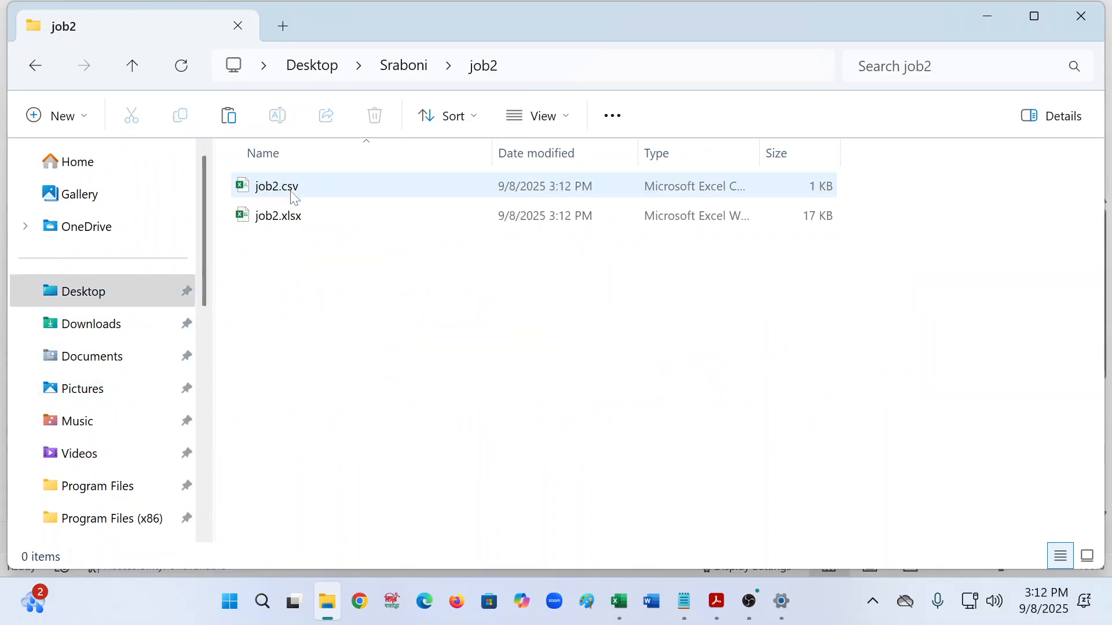
pyautogui.click(315, 191)
pyautogui.click(311, 225)
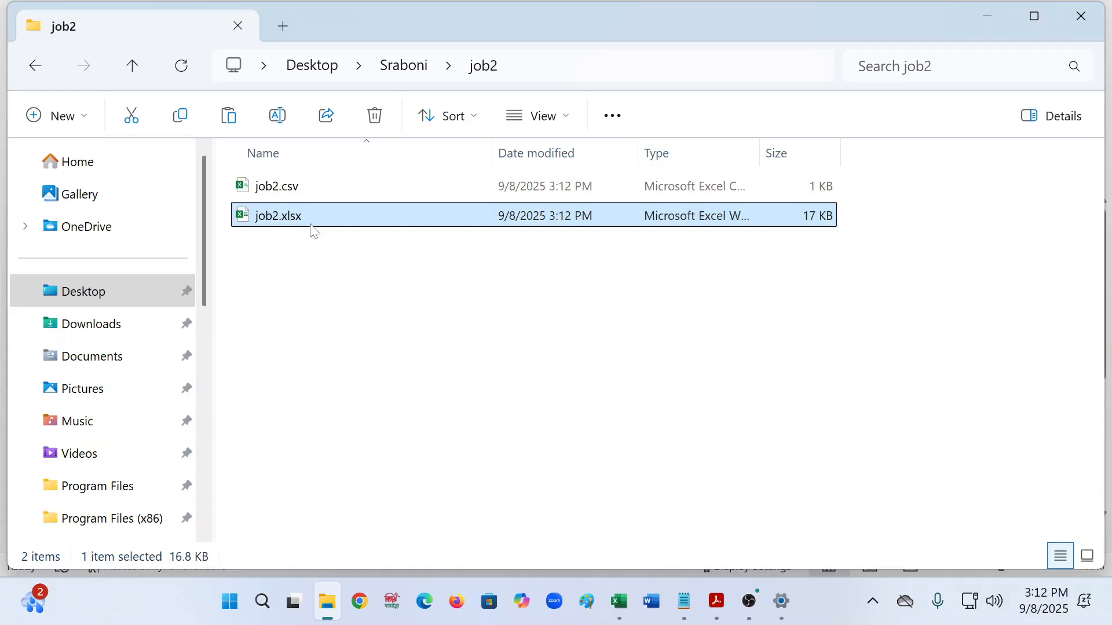
# - Check the formulas in cells J2 and I3, then close the job2.csv workbook
pyautogui.click(992, 29)
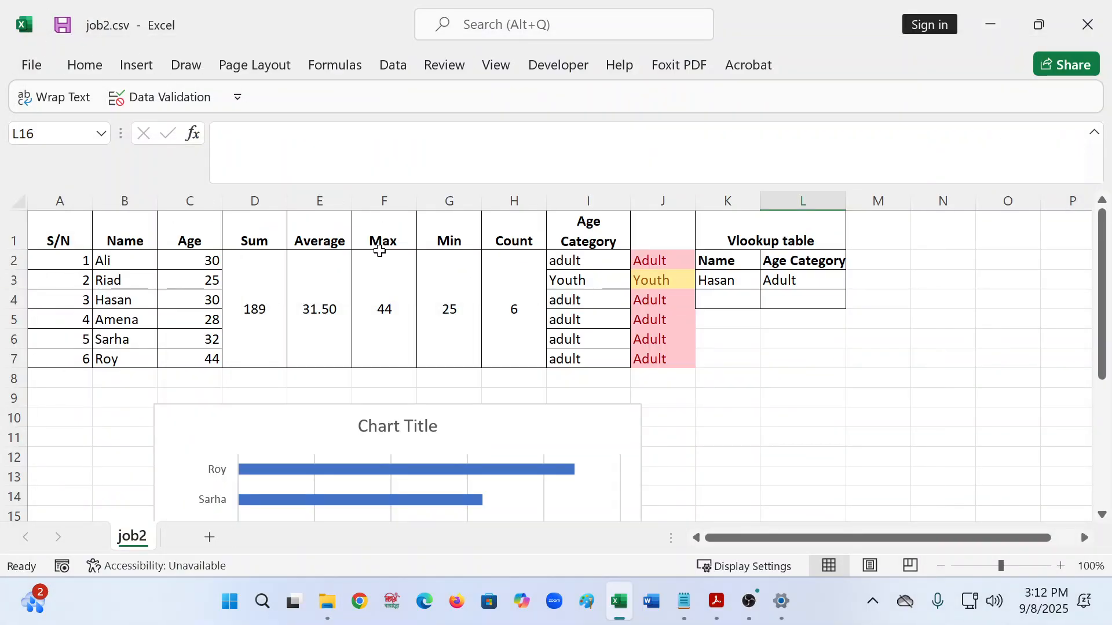
pyautogui.click(880, 402)
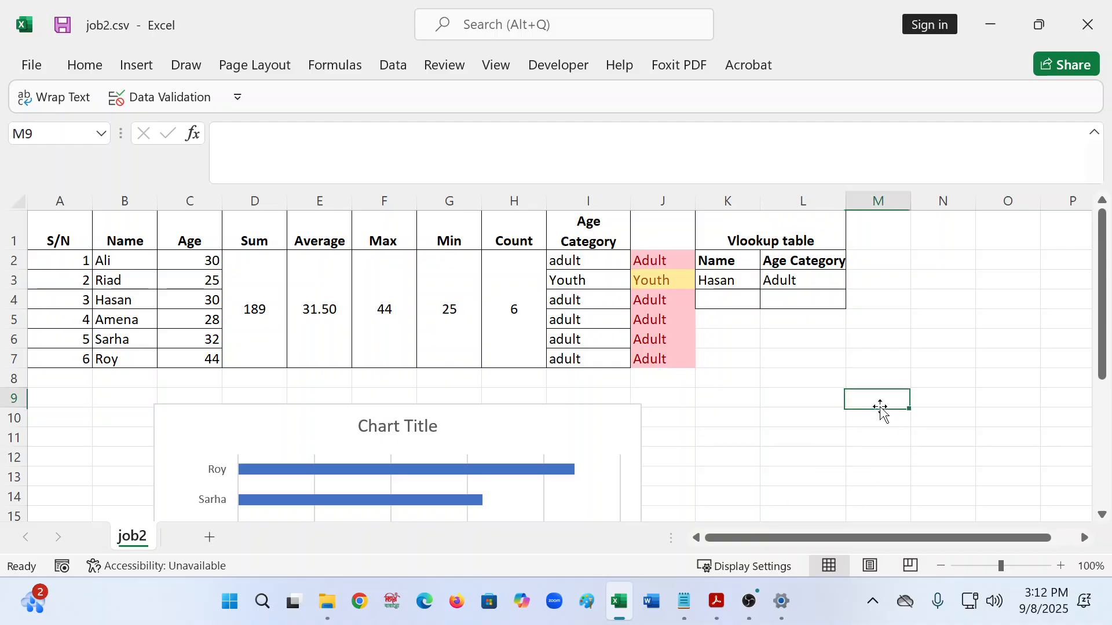
pyautogui.scroll(-8, 753, 452)
pyautogui.scroll(8, 684, 428)
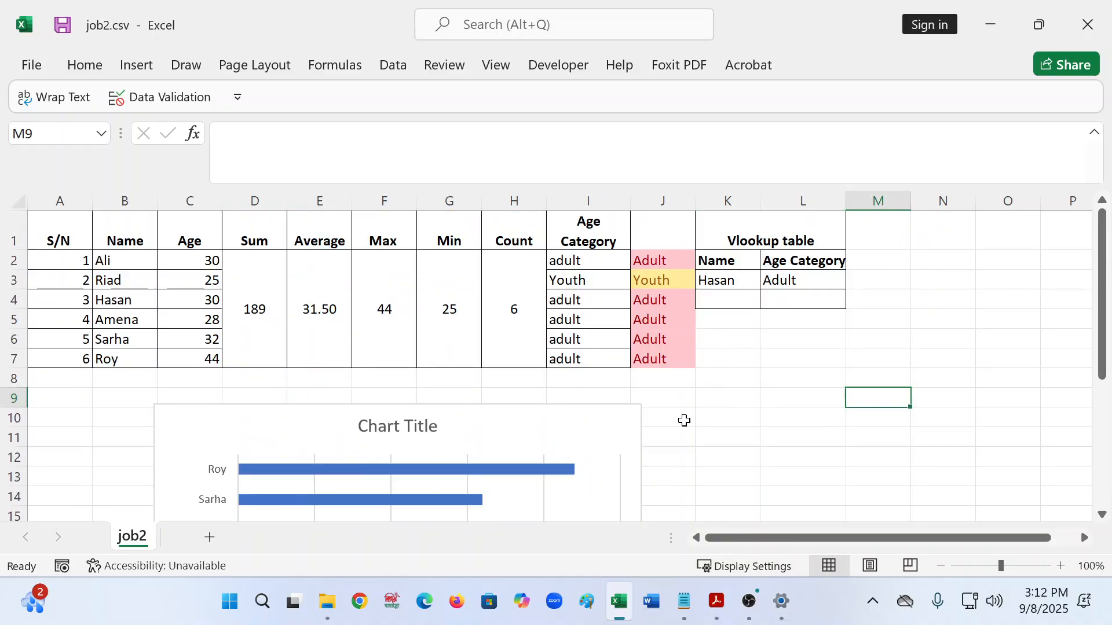
pyautogui.click(655, 265)
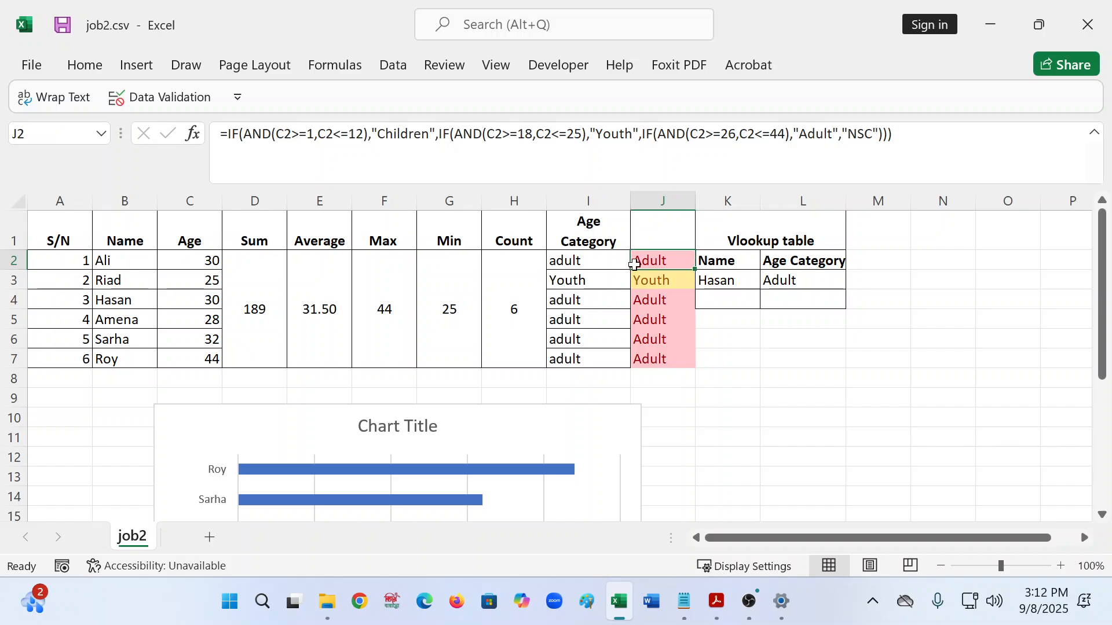
pyautogui.click(576, 273)
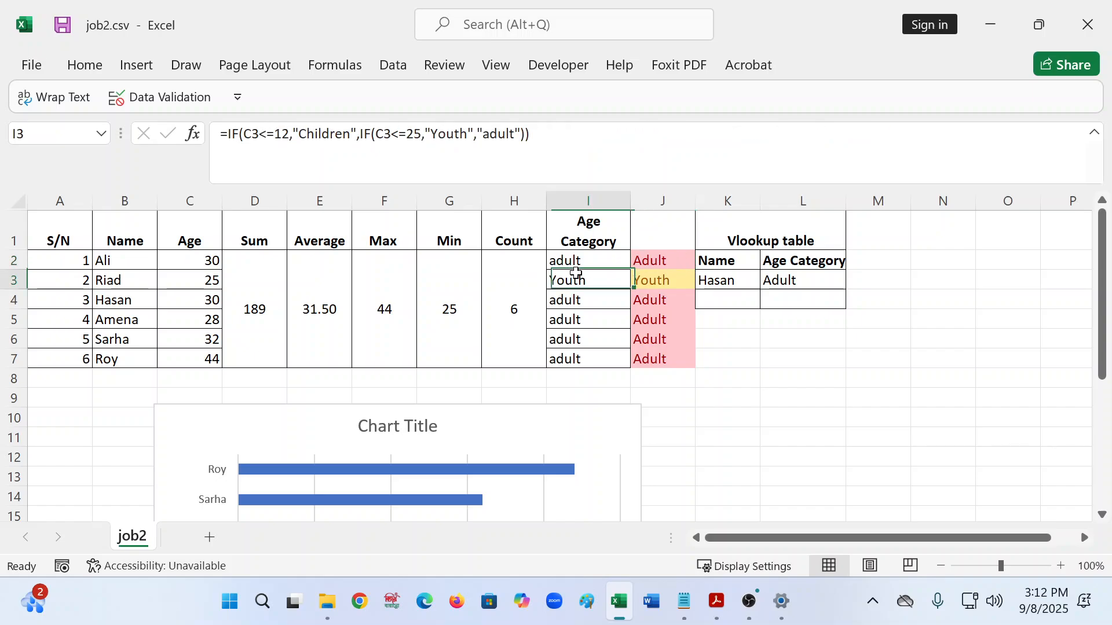
pyautogui.click(1089, 26)
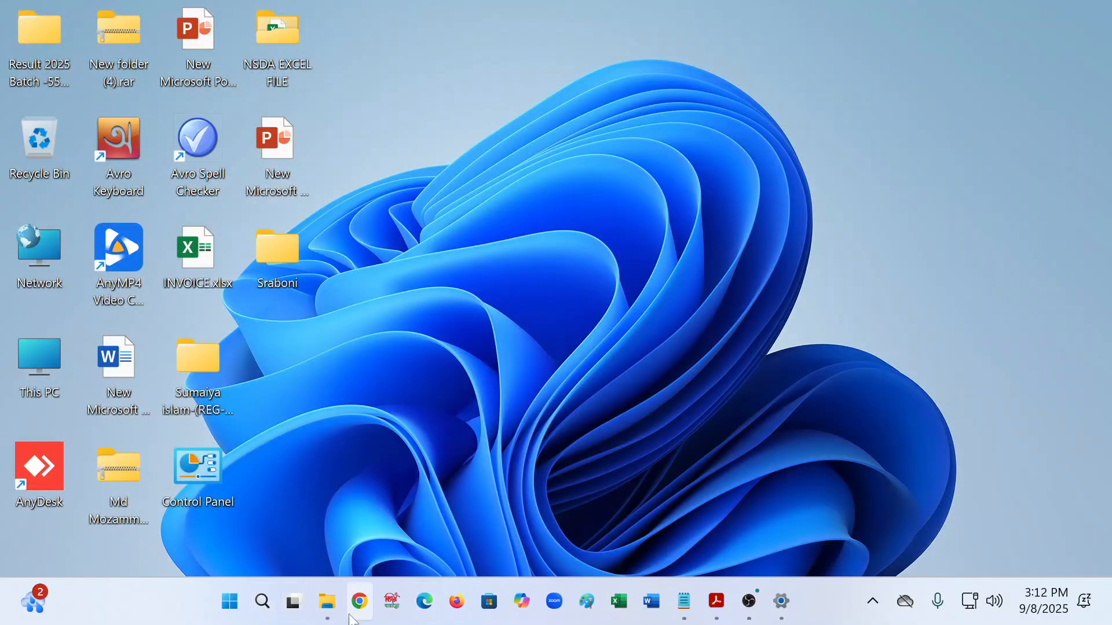
# - Restore the job2 folder window and clear the file selection
pyautogui.click(327, 602)
pyautogui.click(251, 342)
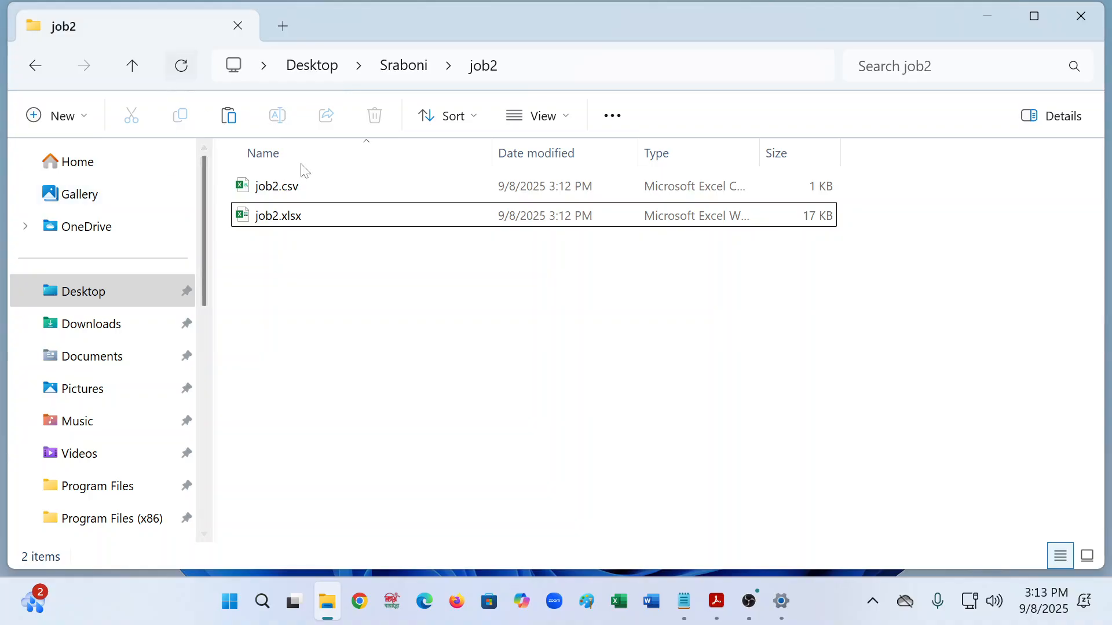
# - Minimize the instructions PDF in Acrobat and open job2.xlsx from the job2 folder
pyautogui.moveTo(761, 612)
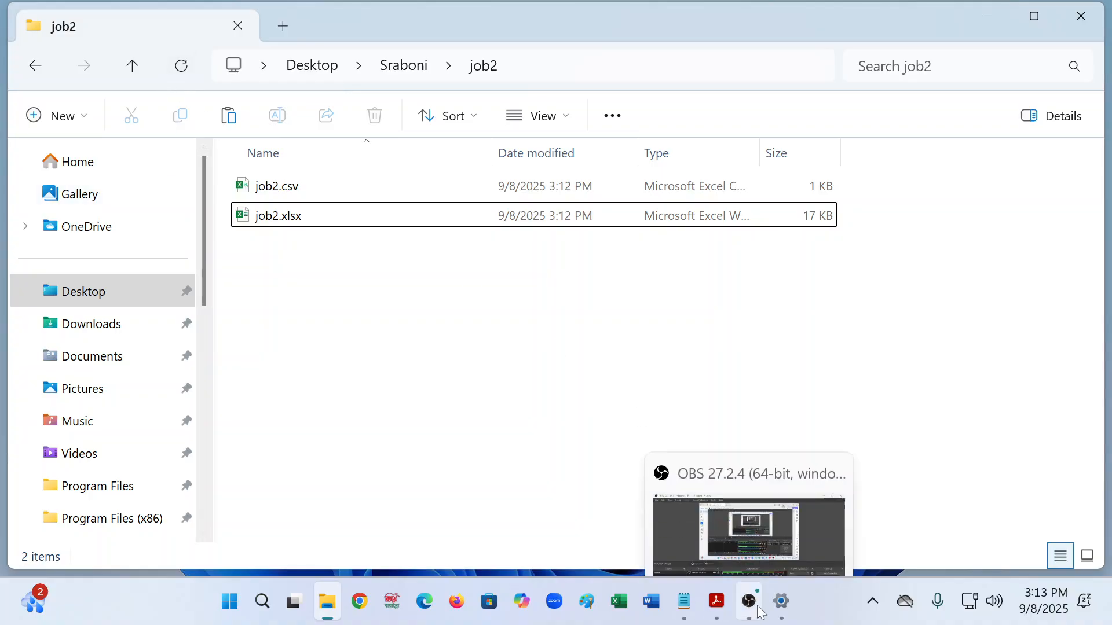
pyautogui.click(715, 605)
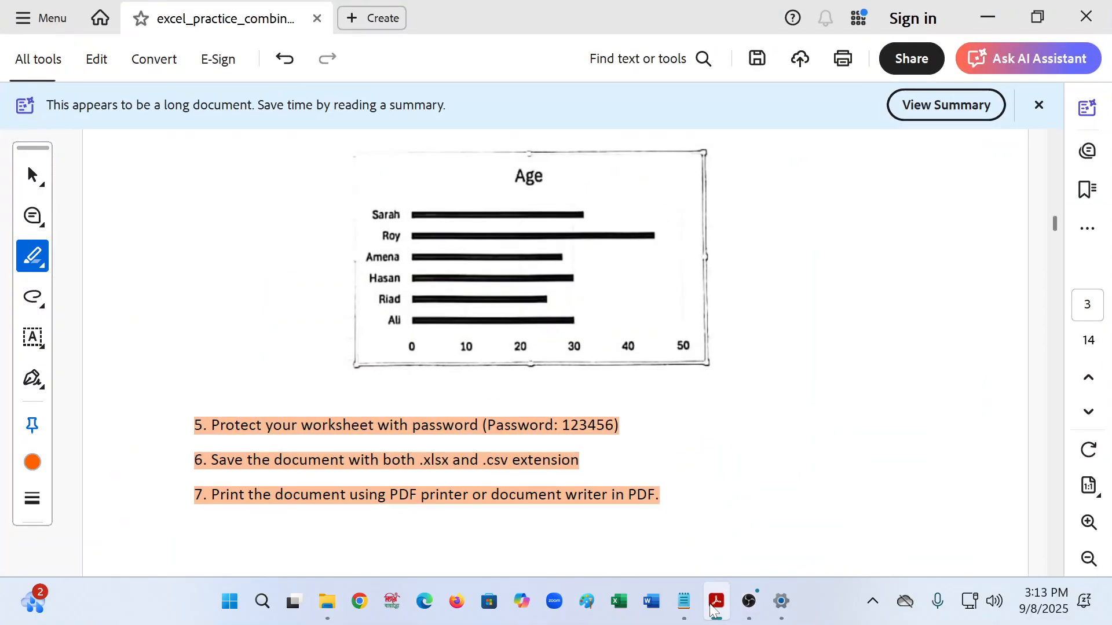
pyautogui.click(715, 605)
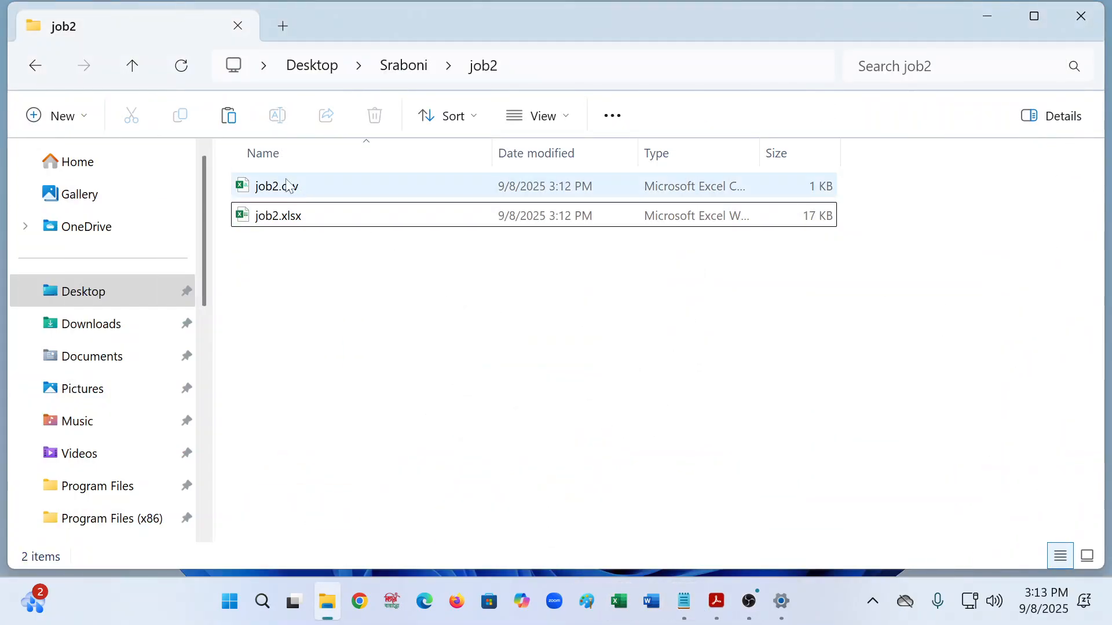
pyautogui.doubleClick(270, 217)
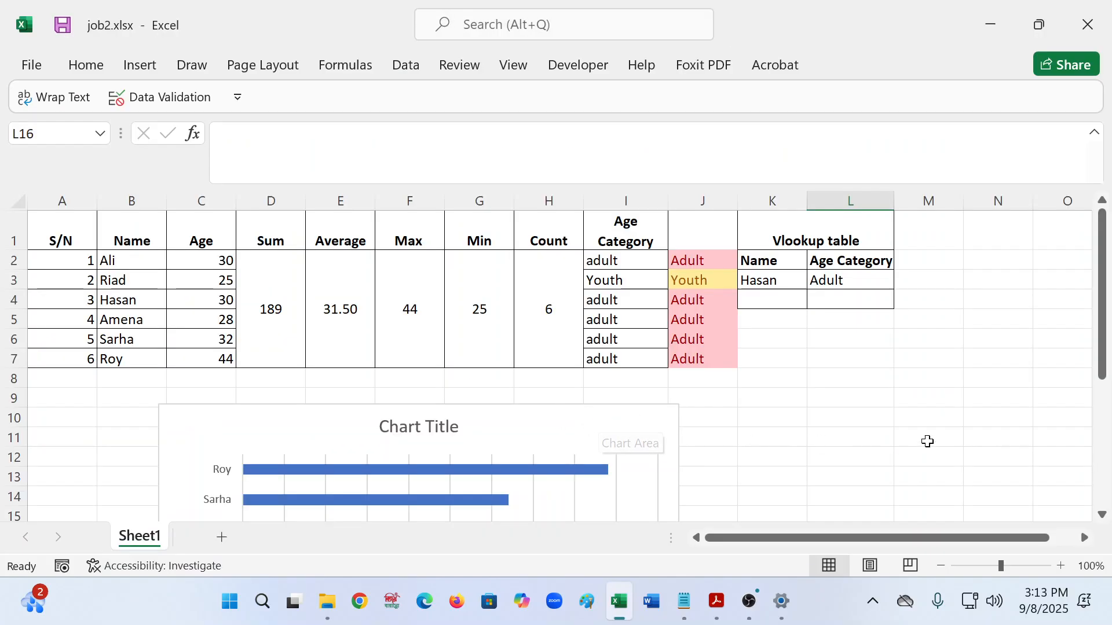
# - Save the workbook as job2.pdf in the job2 folder using the PDF (*.pdf) type
pyautogui.scroll(-5, 888, 450)
pyautogui.scroll(4, 855, 434)
pyautogui.scroll(1, 856, 434)
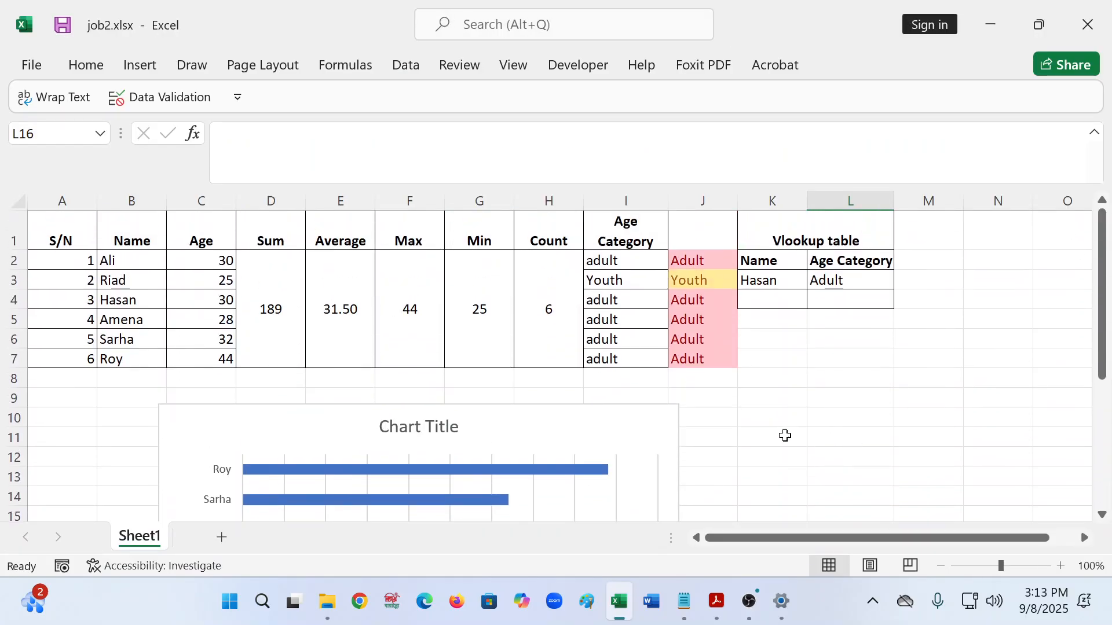
pyautogui.click(32, 65)
pyautogui.click(87, 339)
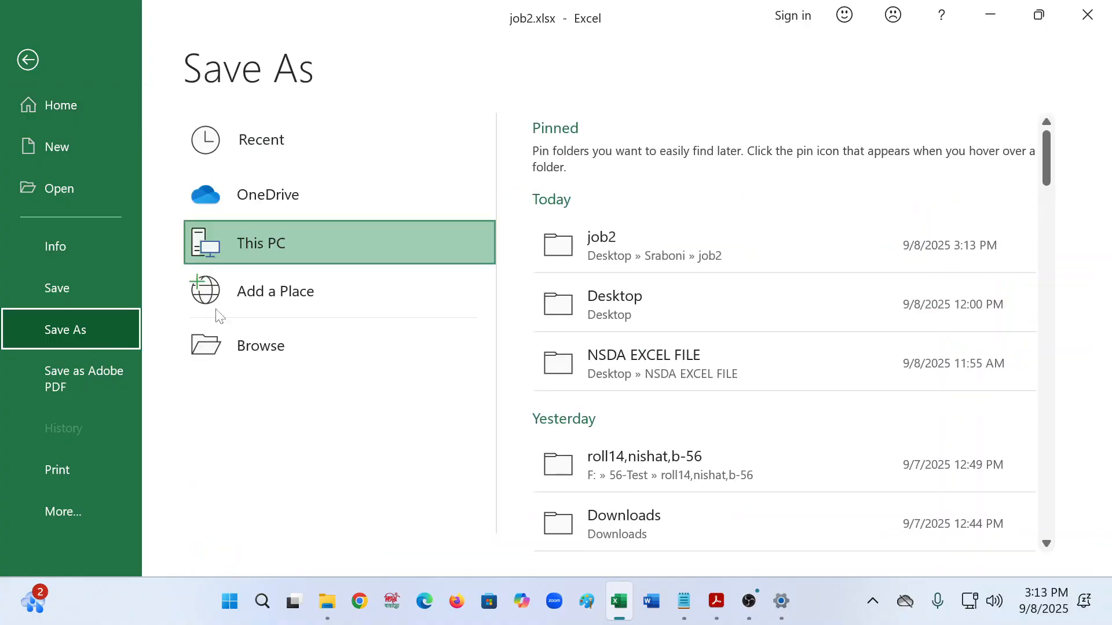
pyautogui.click(575, 261)
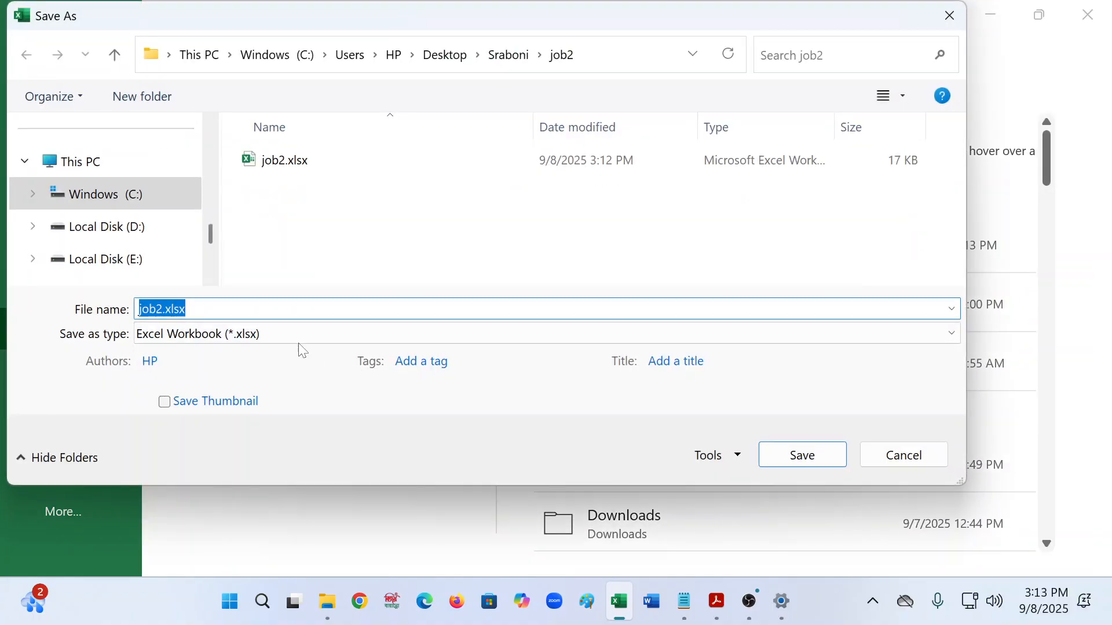
pyautogui.click(297, 339)
pyautogui.click(165, 436)
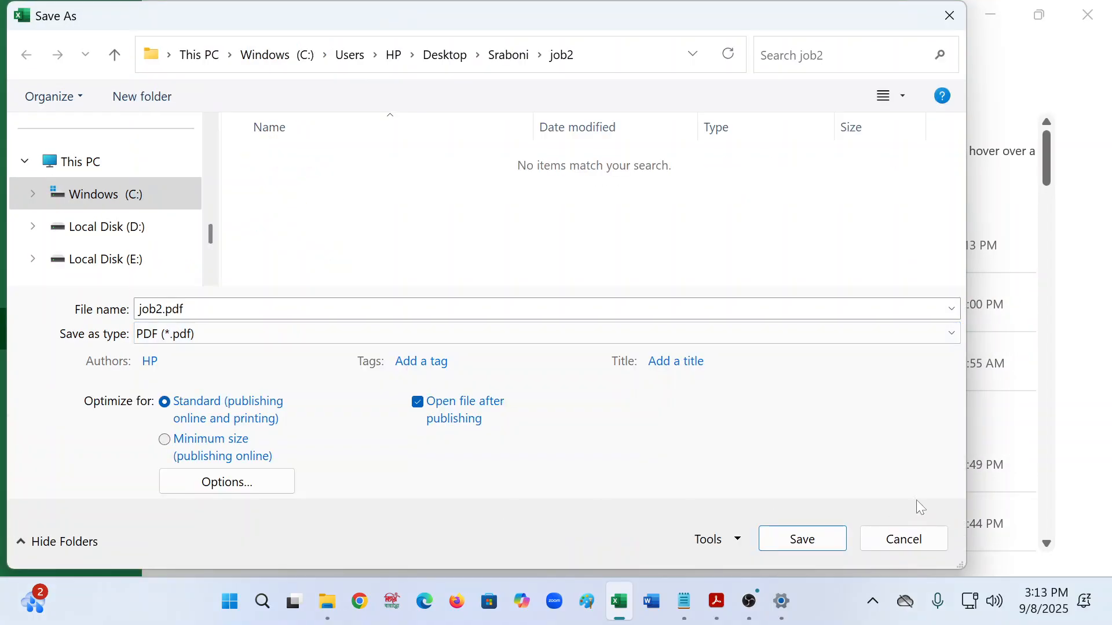
pyautogui.click(783, 541)
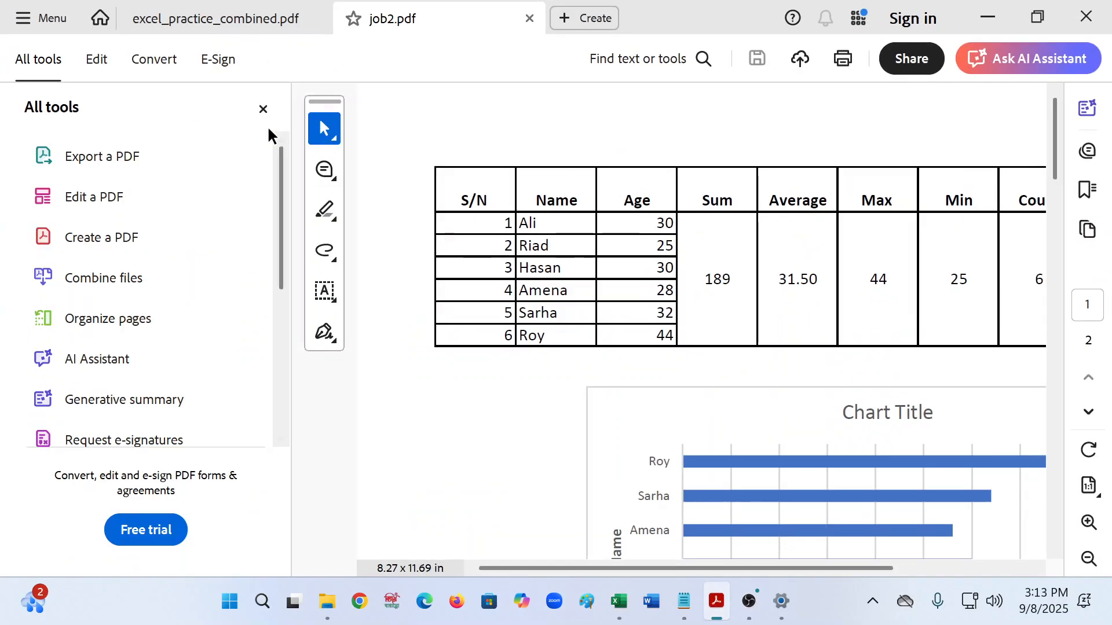
# - Review the two-page job2.pdf in Acrobat, then close it and return to Excel
pyautogui.click(263, 109)
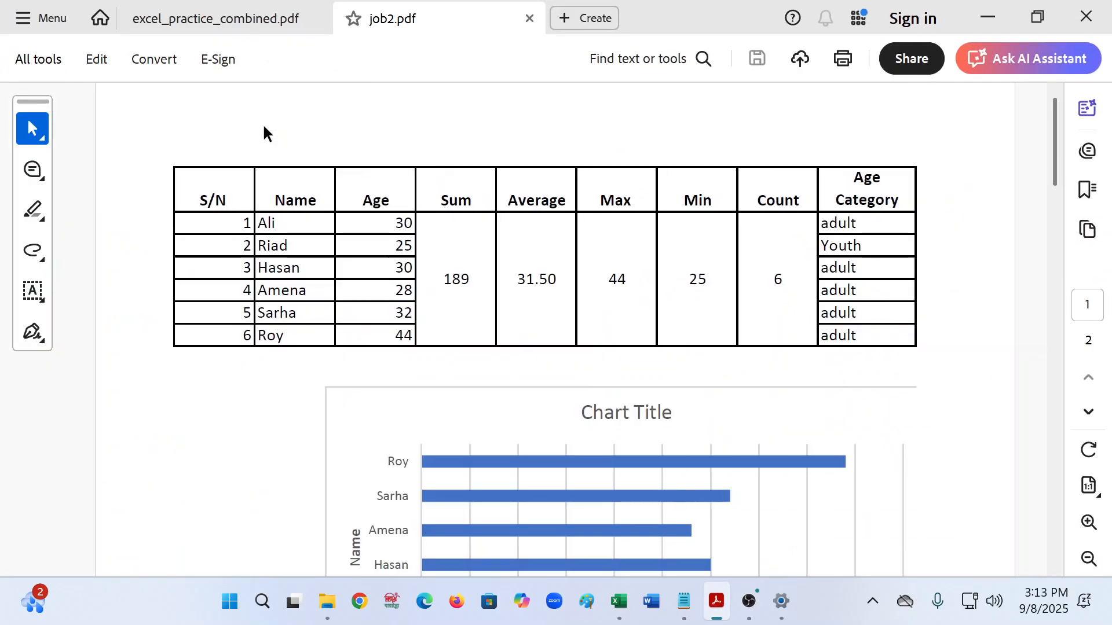
pyautogui.scroll(-8, 460, 407)
pyautogui.scroll(2, 436, 446)
pyautogui.scroll(6, 435, 446)
pyautogui.scroll(-5, 878, 380)
pyautogui.scroll(-10, 417, 377)
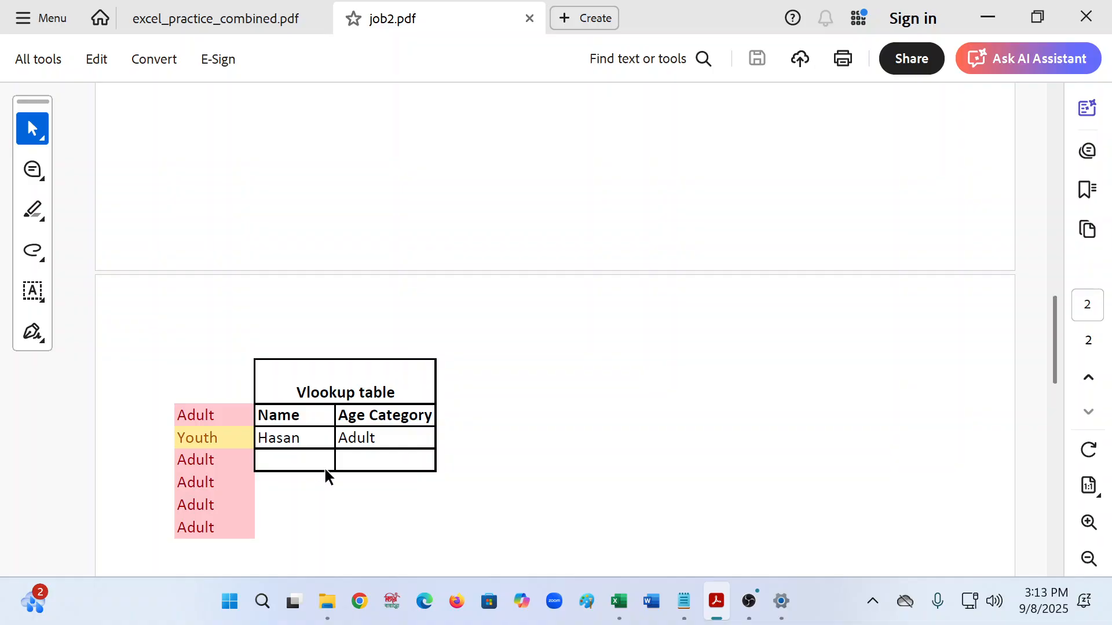
pyautogui.scroll(8, 320, 388)
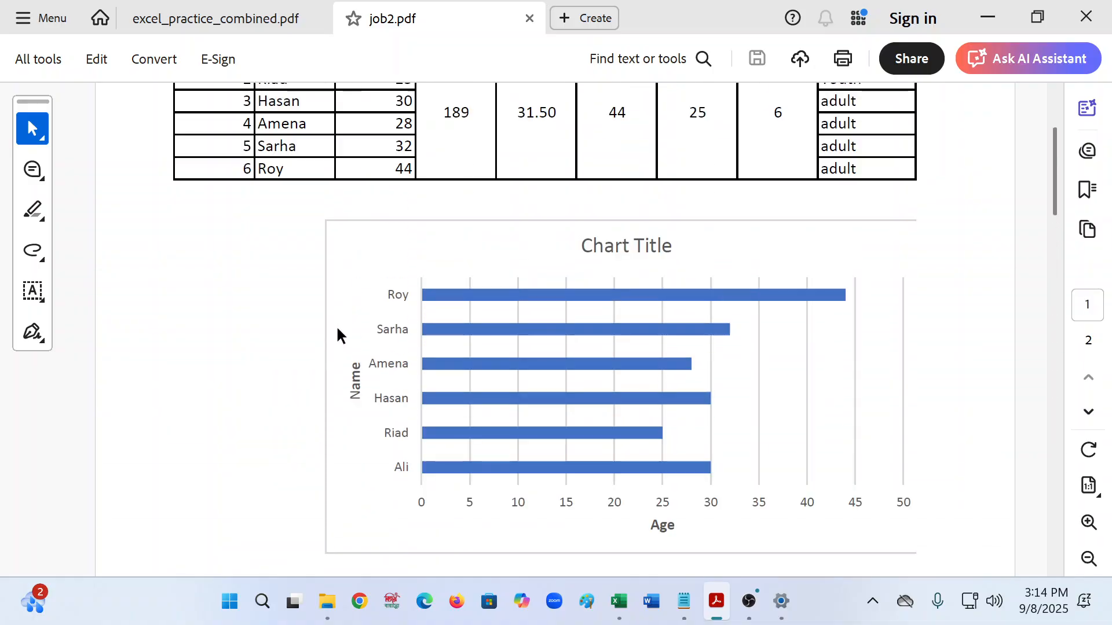
pyautogui.click(529, 18)
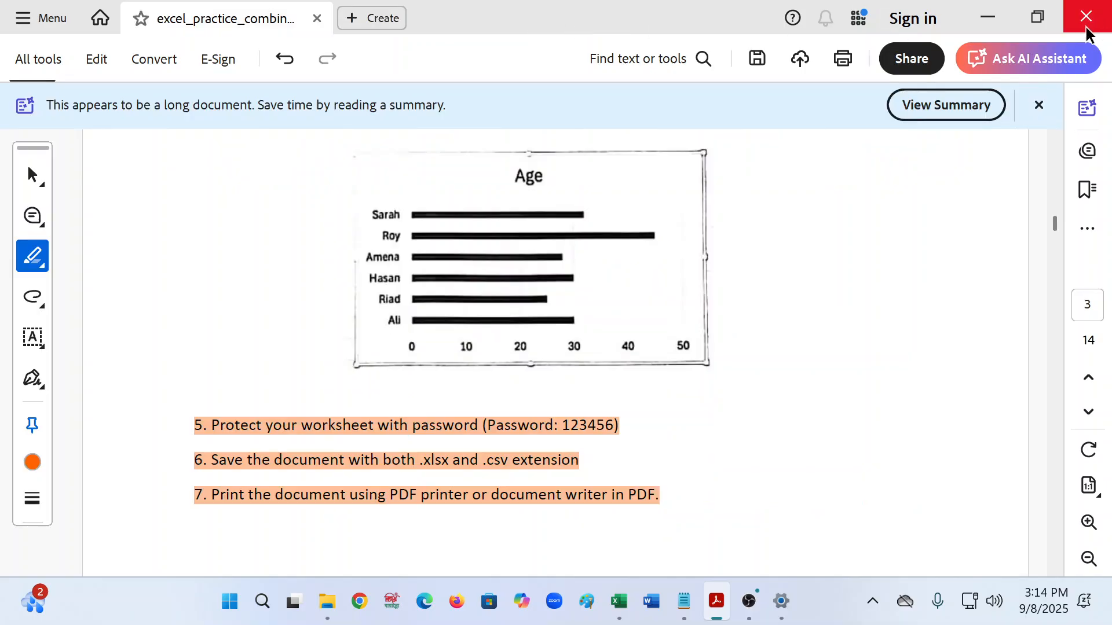
pyautogui.click(988, 17)
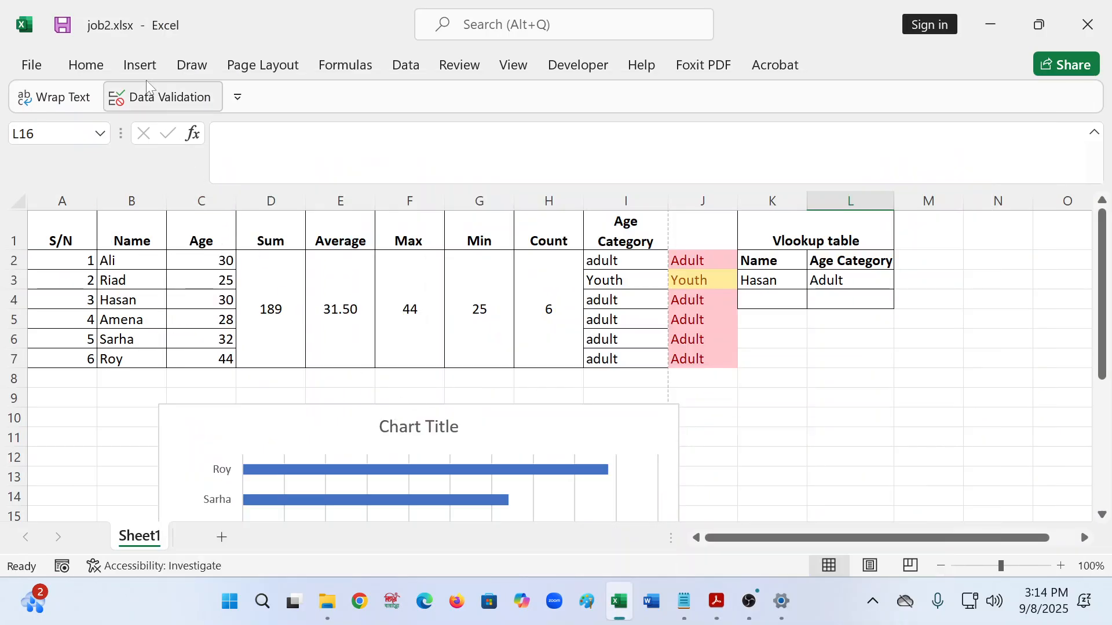
# - In Page Break Preview, move the vertical page break past column L, then return to Normal view
pyautogui.click(520, 71)
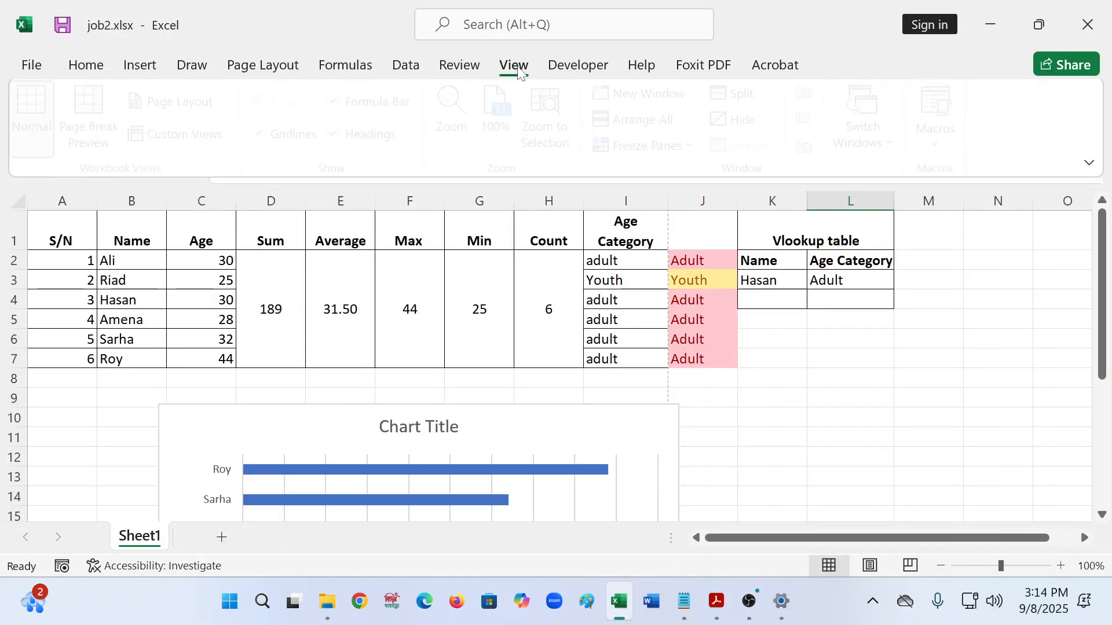
pyautogui.click(96, 122)
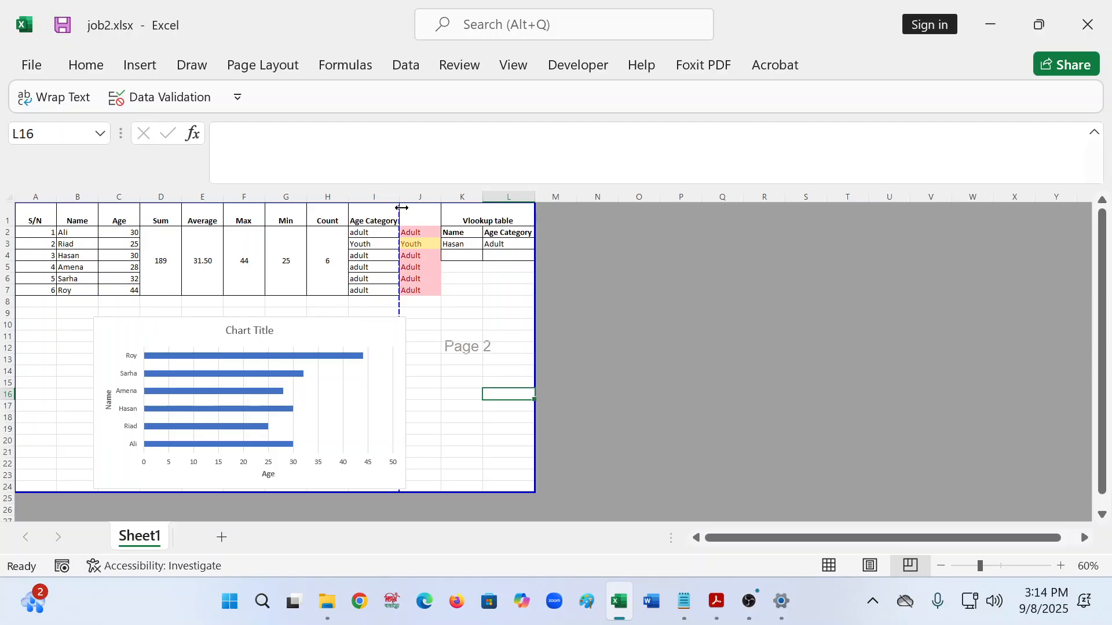
pyautogui.moveTo(401, 207); pyautogui.dragTo(527, 212)
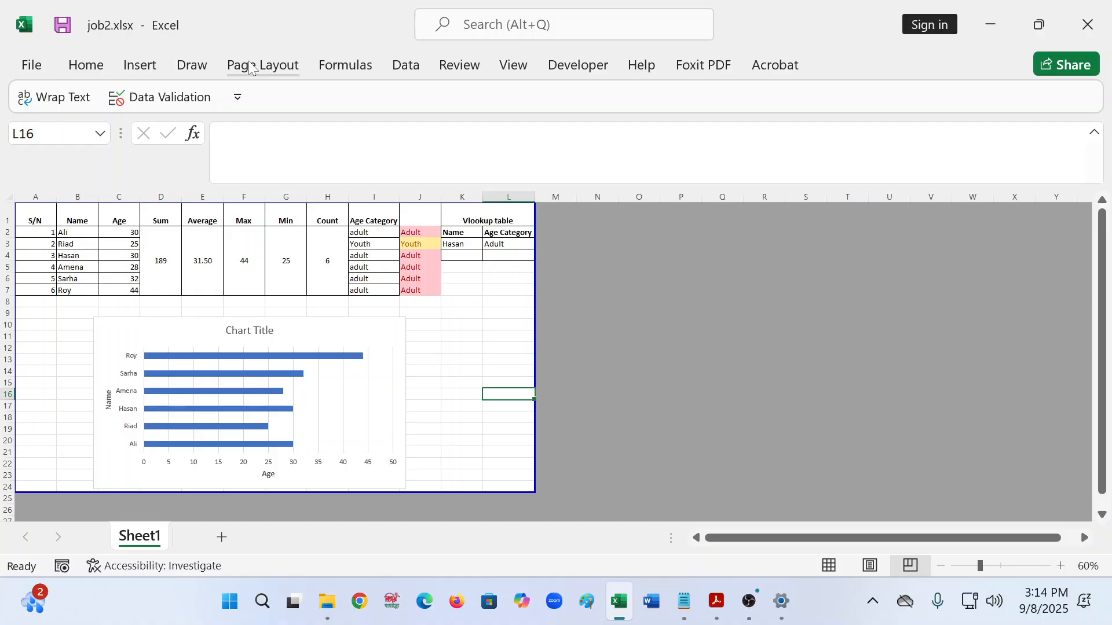
pyautogui.click(502, 67)
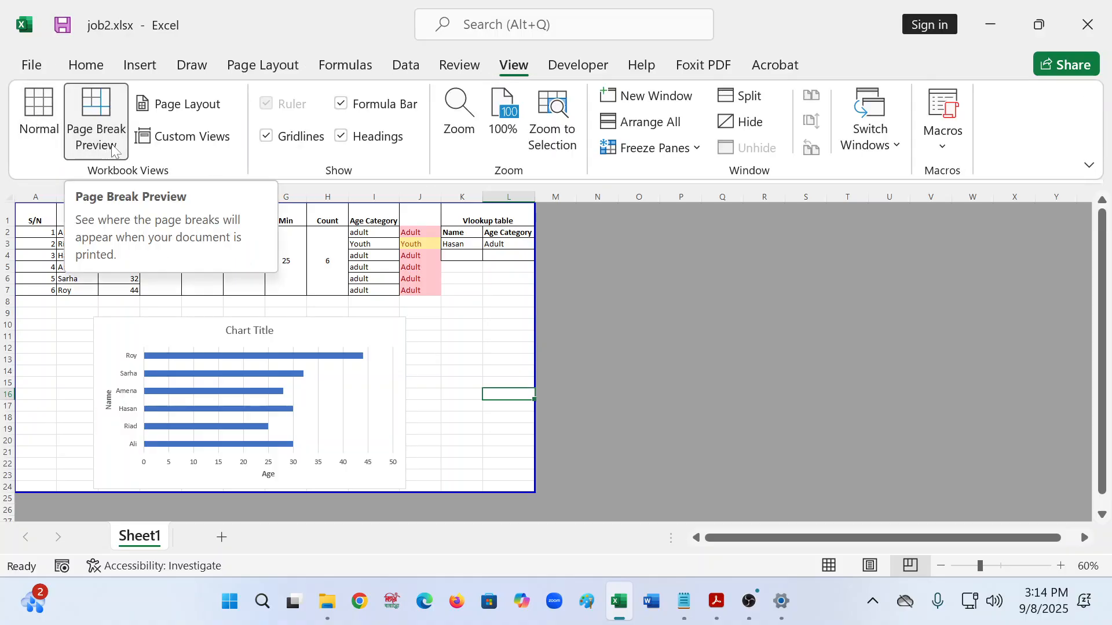
pyautogui.click(39, 118)
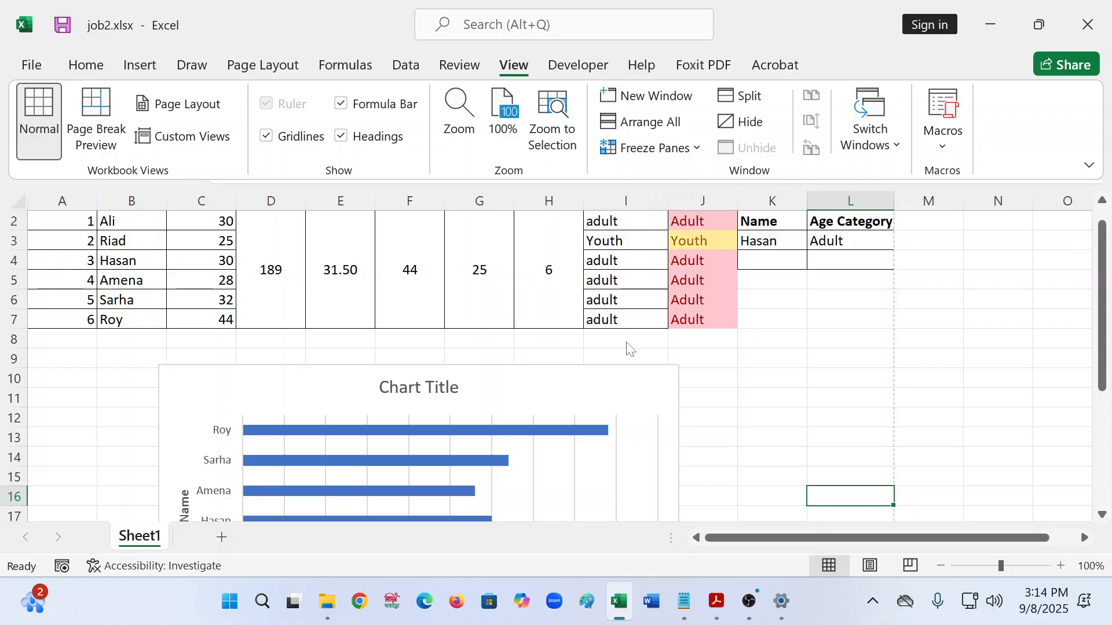
pyautogui.click(31, 65)
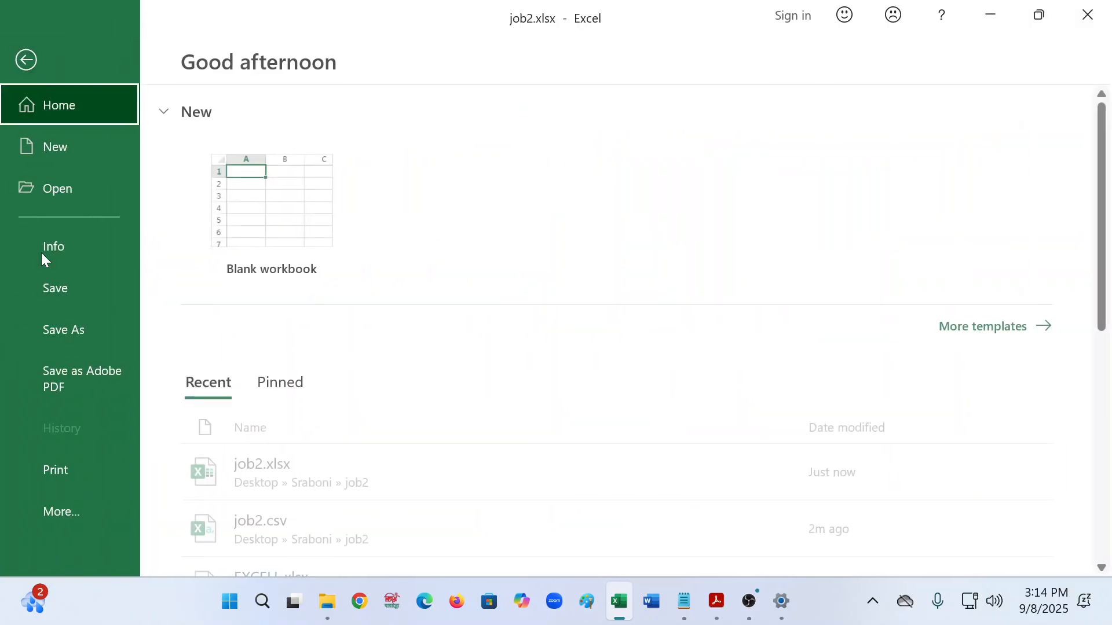
# - Re-export the workbook as job2.pdf in the job2 folder, replacing the existing file
pyautogui.click(57, 329)
pyautogui.click(630, 236)
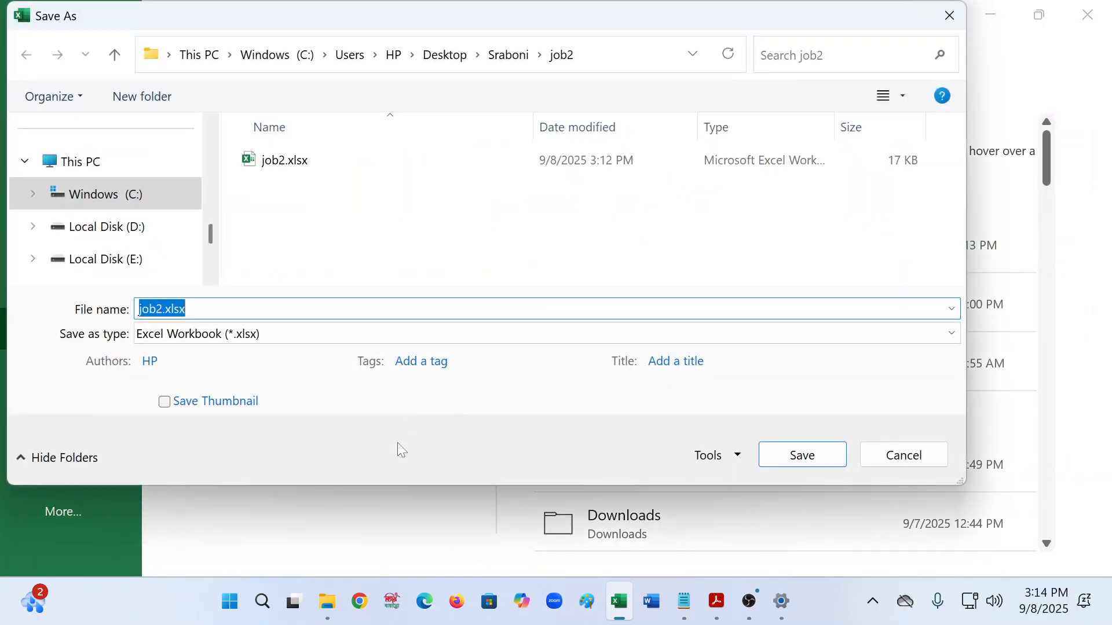
pyautogui.click(275, 337)
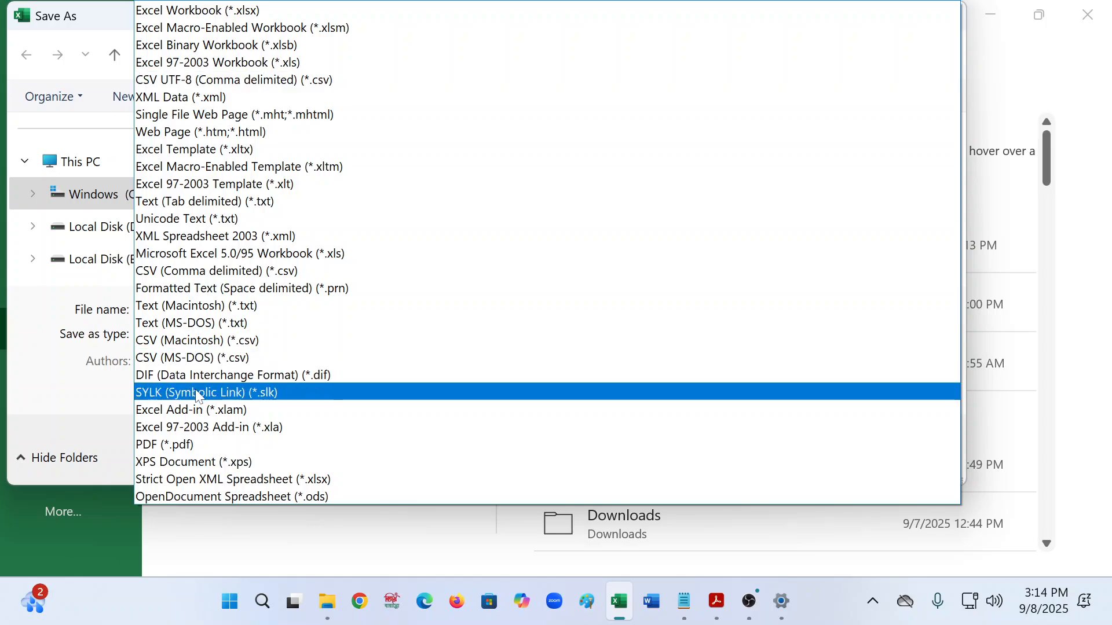
pyautogui.click(166, 444)
pyautogui.click(789, 538)
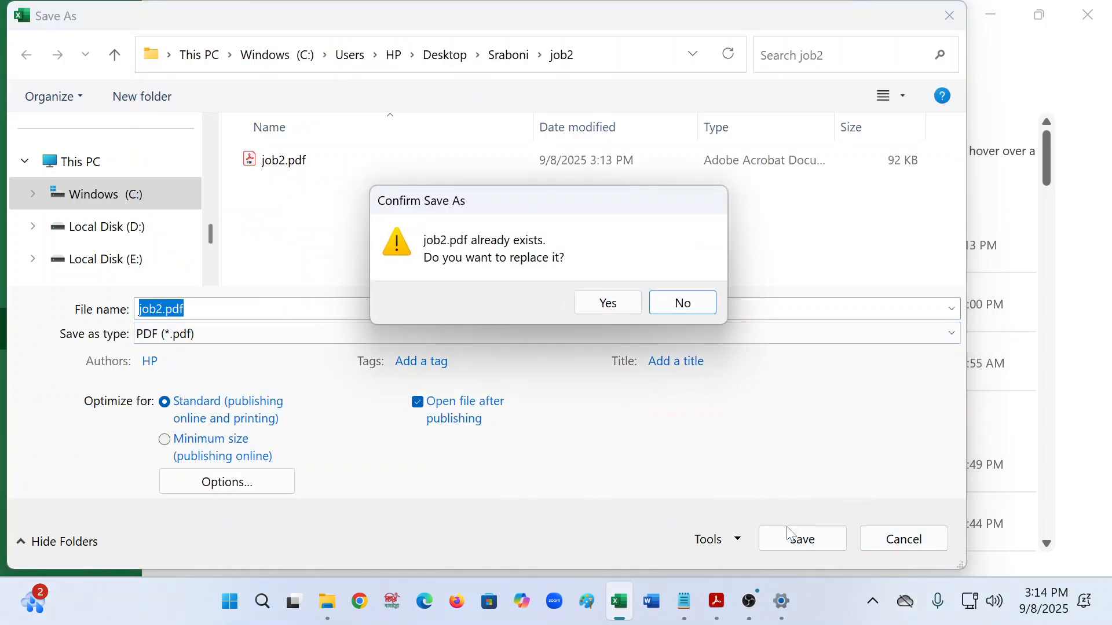
pyautogui.click(602, 303)
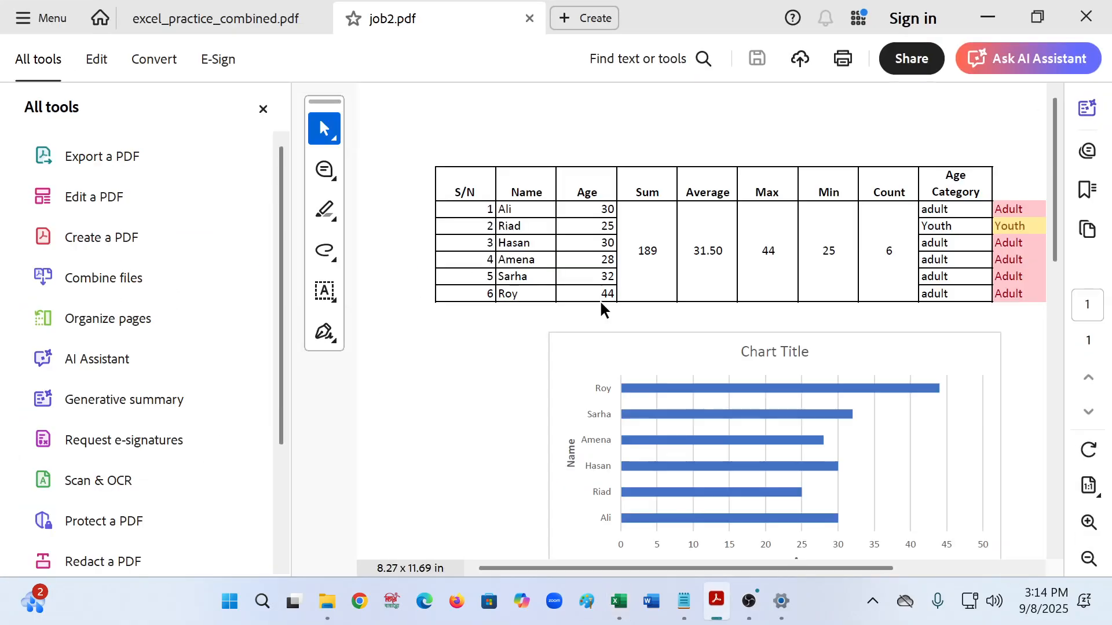
# - Verify job2.pdf now shows the tables and chart on one page, then close it
pyautogui.click(263, 109)
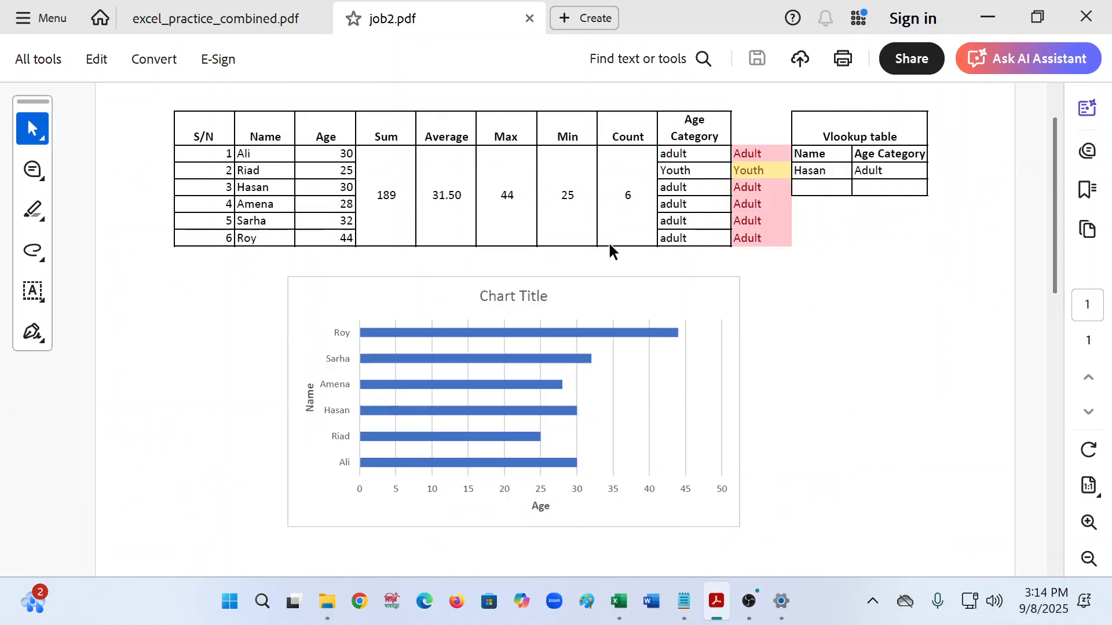
pyautogui.scroll(-1, 682, 447)
pyautogui.scroll(2, 682, 446)
pyautogui.scroll(-5, 682, 446)
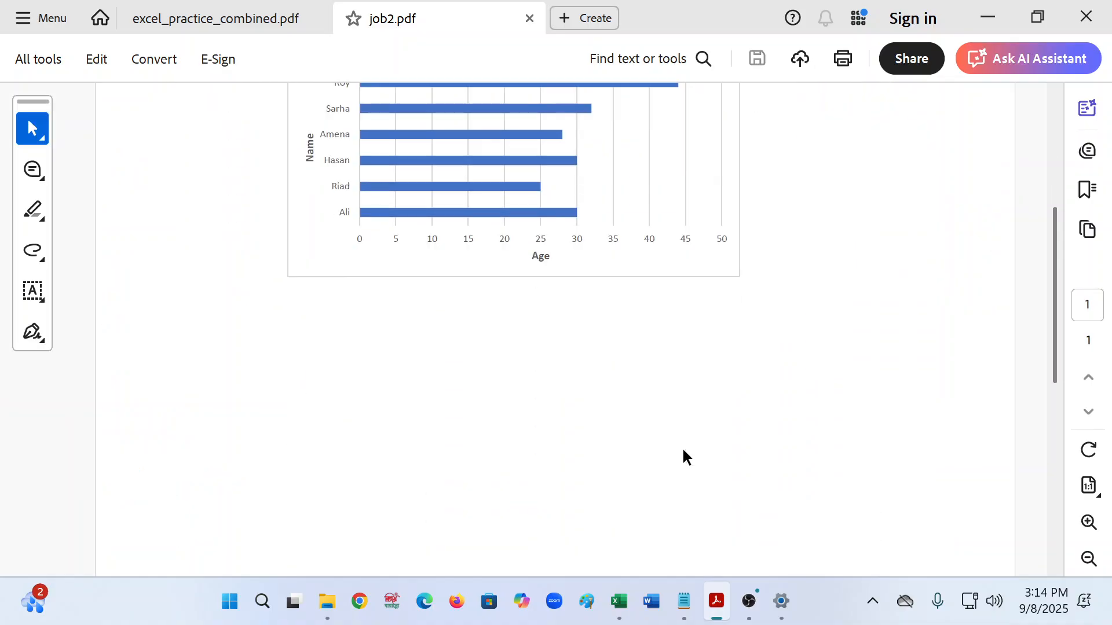
pyautogui.scroll(5, 684, 459)
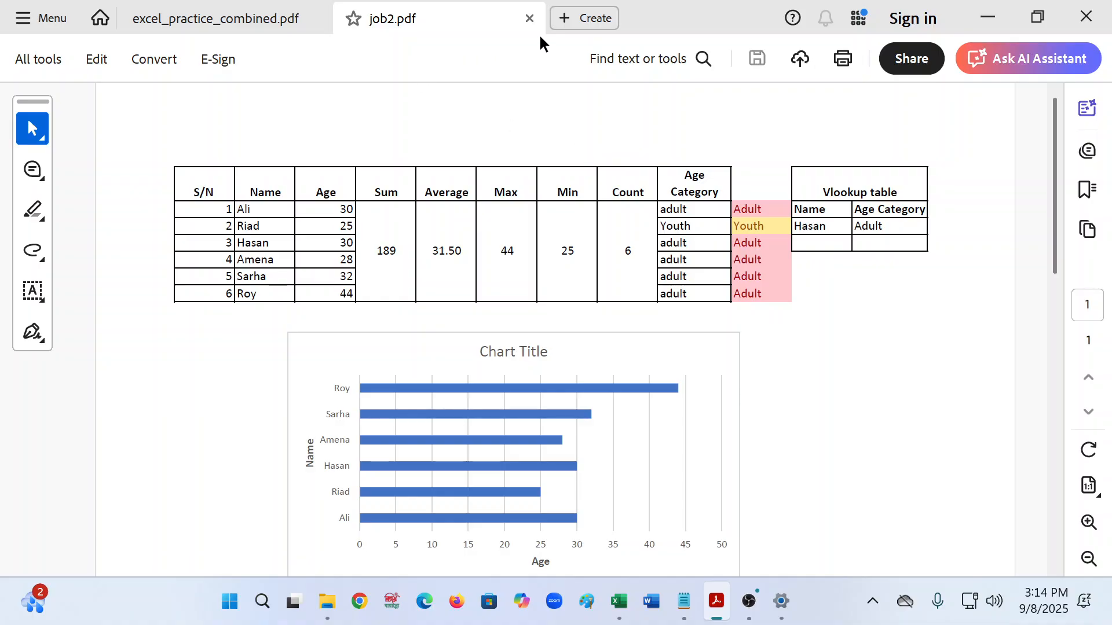
pyautogui.click(530, 19)
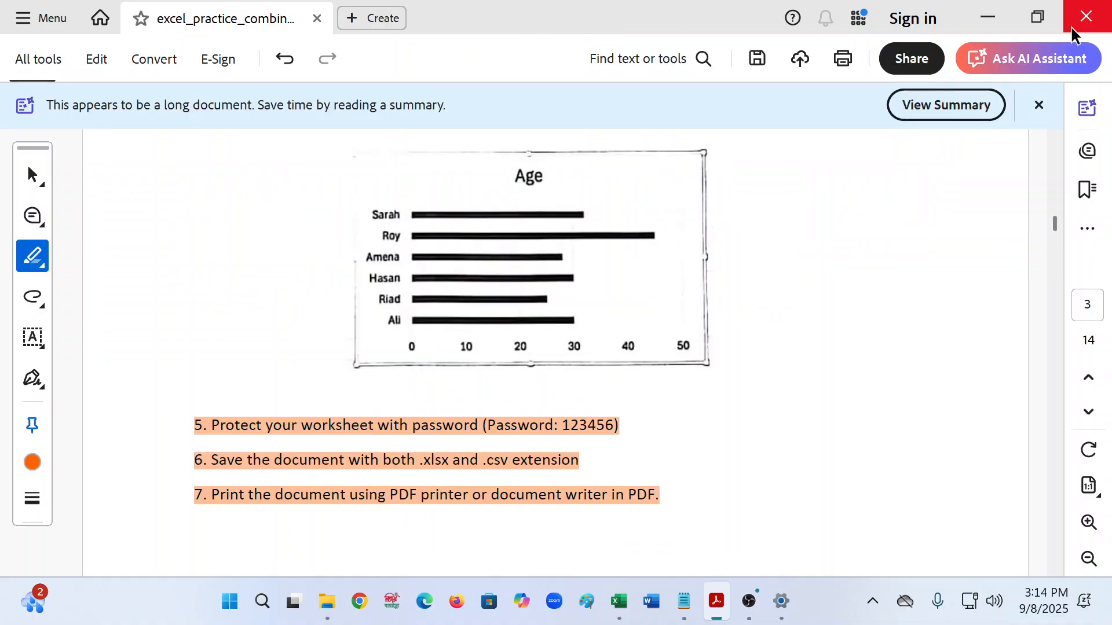
pyautogui.click(590, 498)
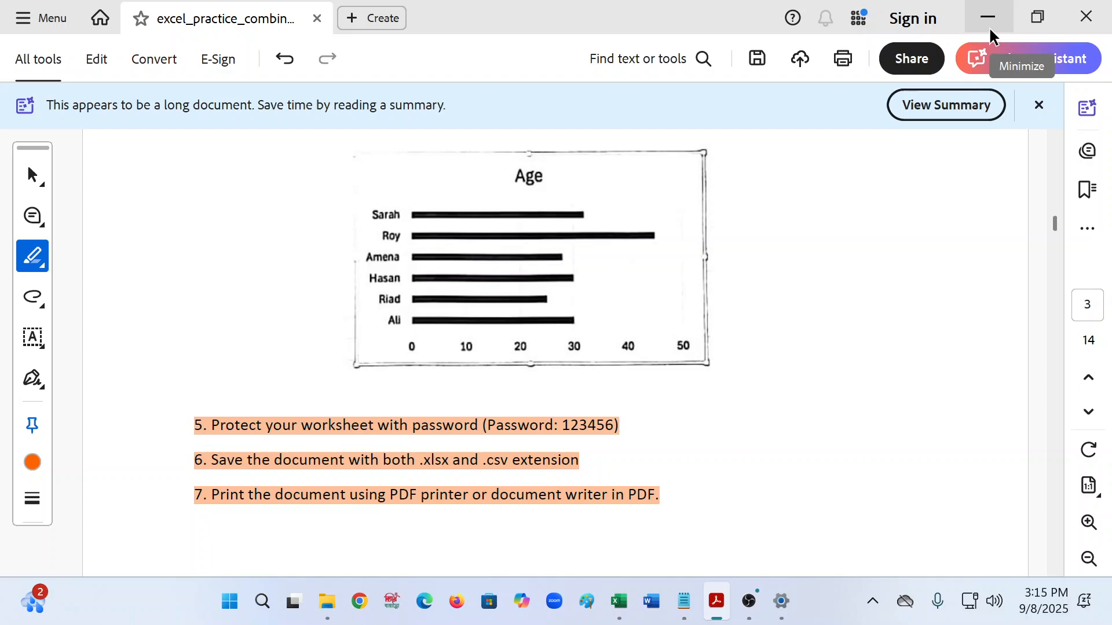
# - Protect Sheet1 with a password, re-entering it to confirm
pyautogui.click(988, 22)
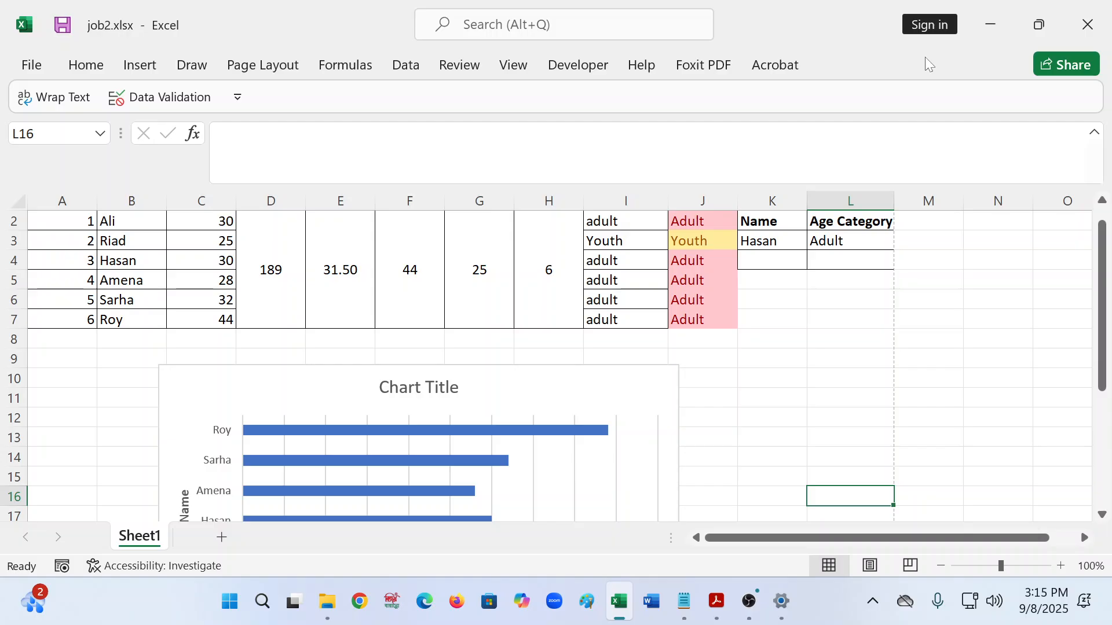
pyautogui.rightClick(141, 547)
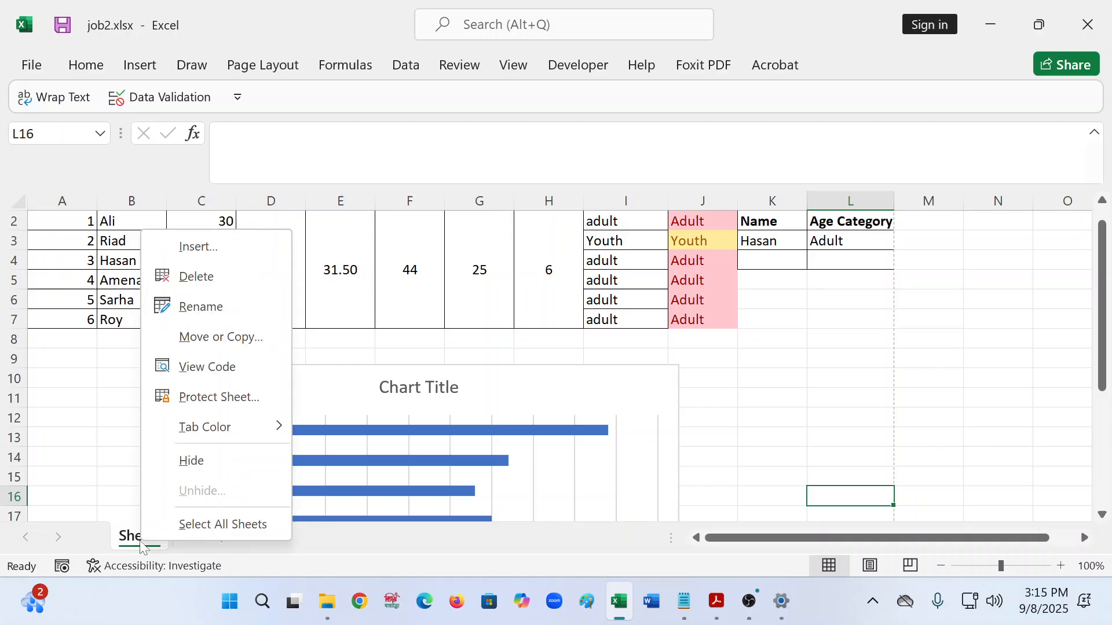
pyautogui.click(225, 397)
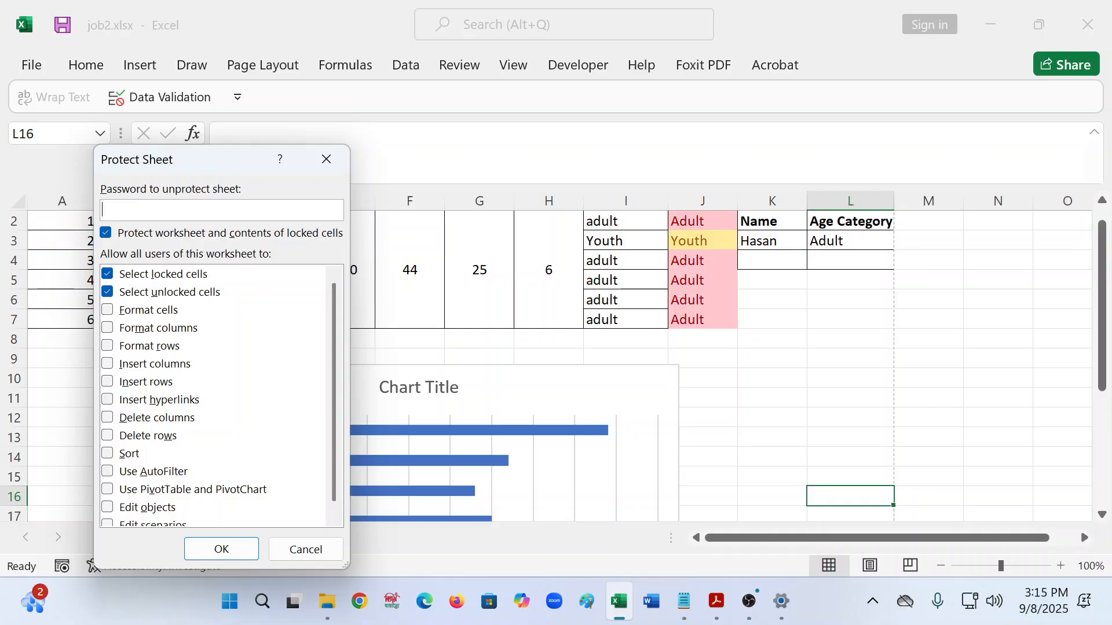
pyautogui.write('12')
pyautogui.click(249, 548)
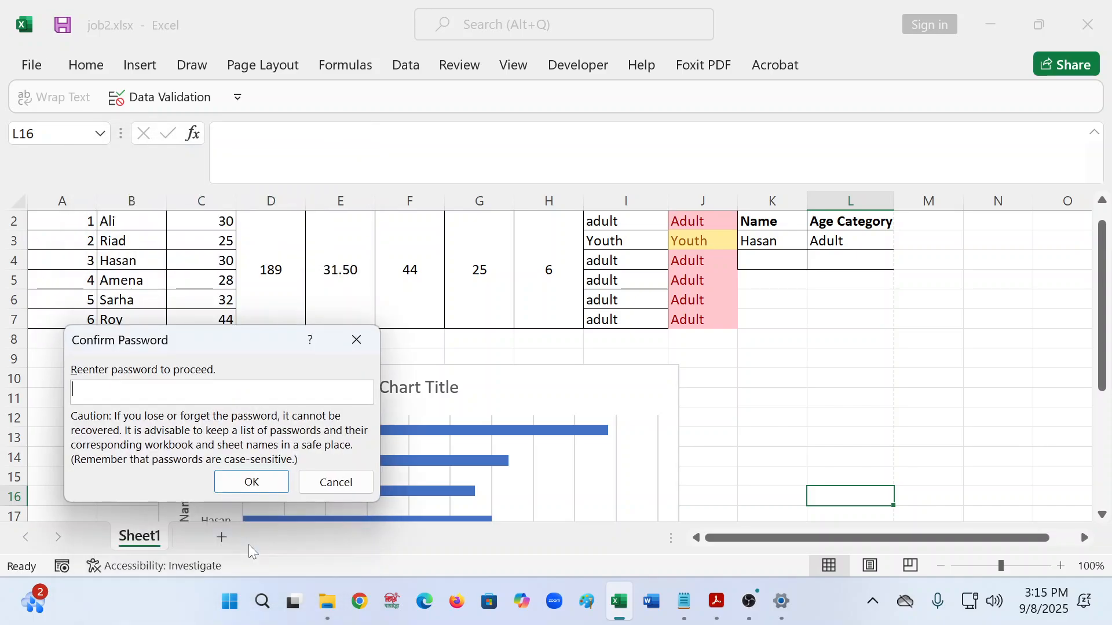
pyautogui.write('123')
pyautogui.click(248, 481)
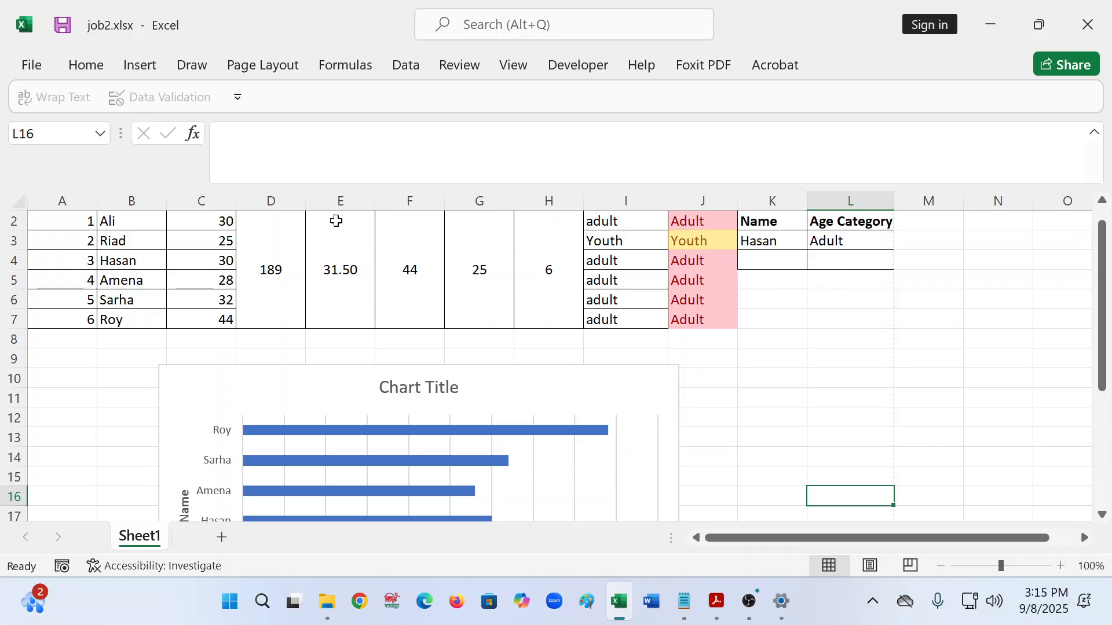
pyautogui.click(175, 224)
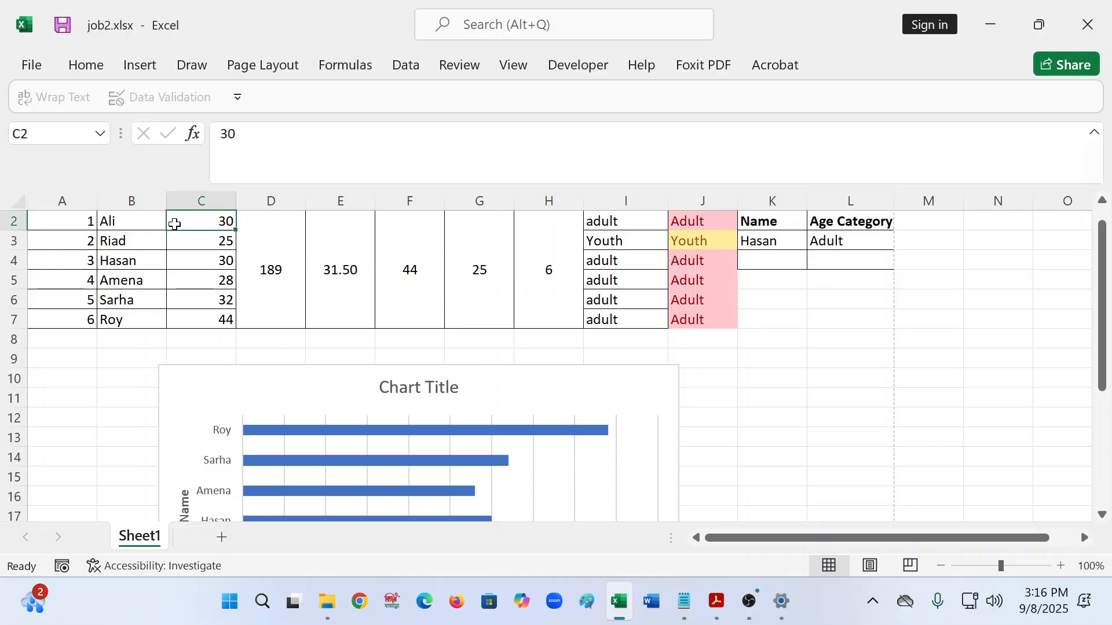
pyautogui.doubleClick(175, 226)
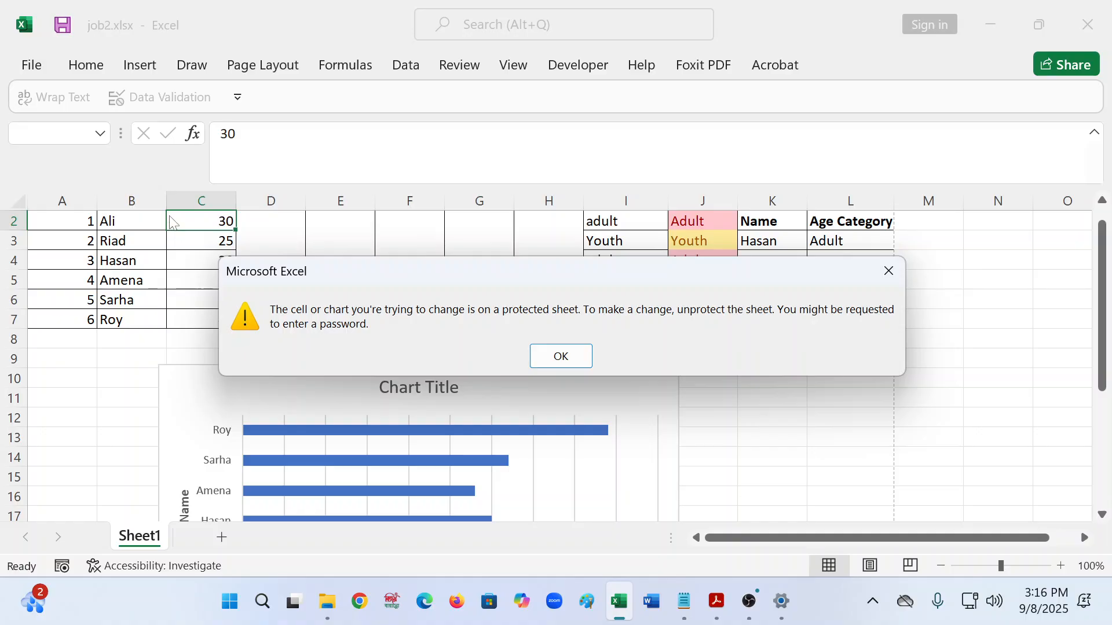
pyautogui.click(553, 356)
pyautogui.click(716, 358)
pyautogui.click(728, 414)
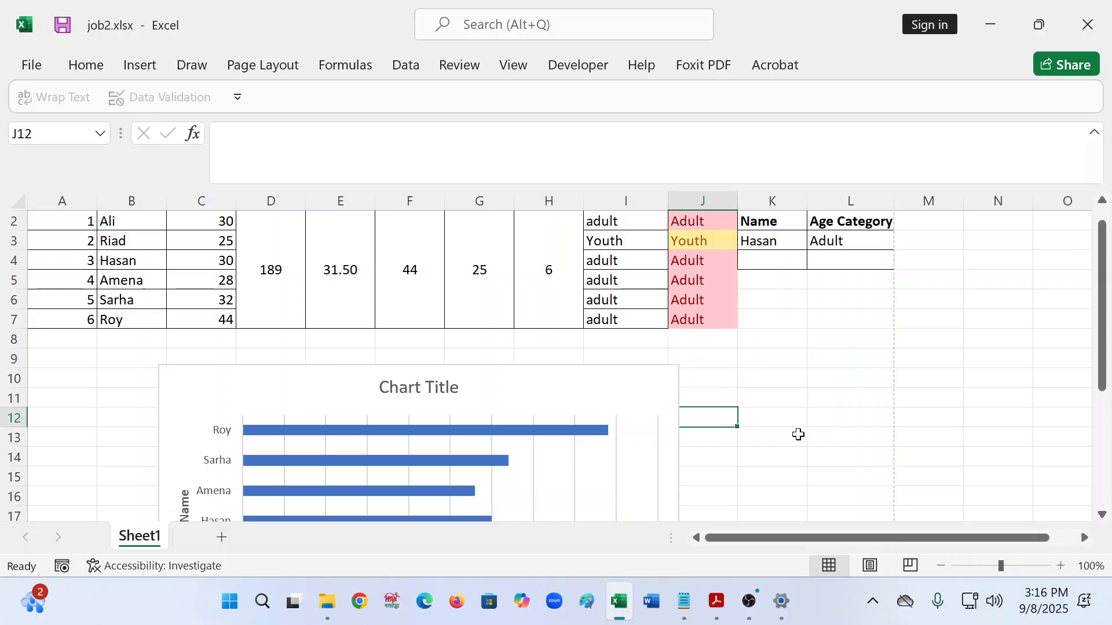
pyautogui.click(815, 438)
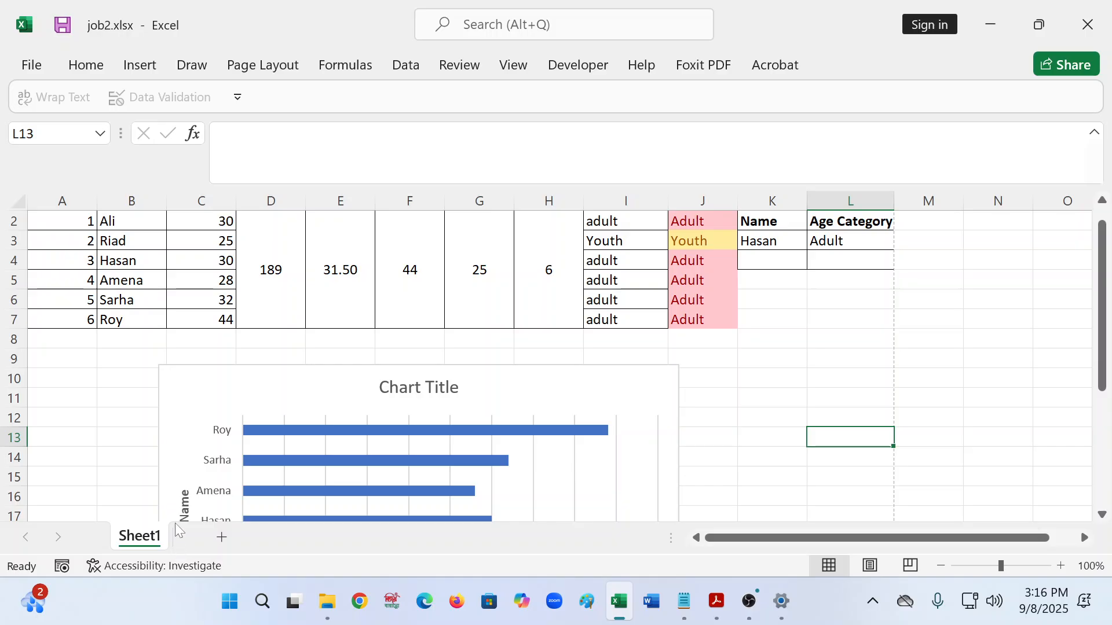
# - Unprotect Sheet1 by entering its current sheet password
pyautogui.rightClick(140, 542)
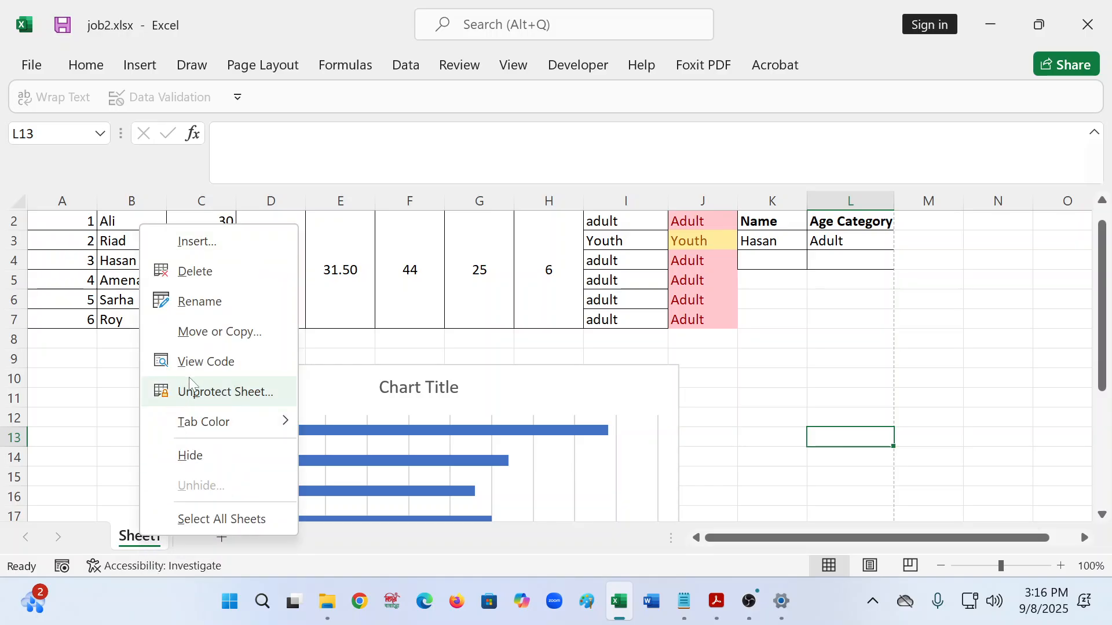
pyautogui.click(218, 401)
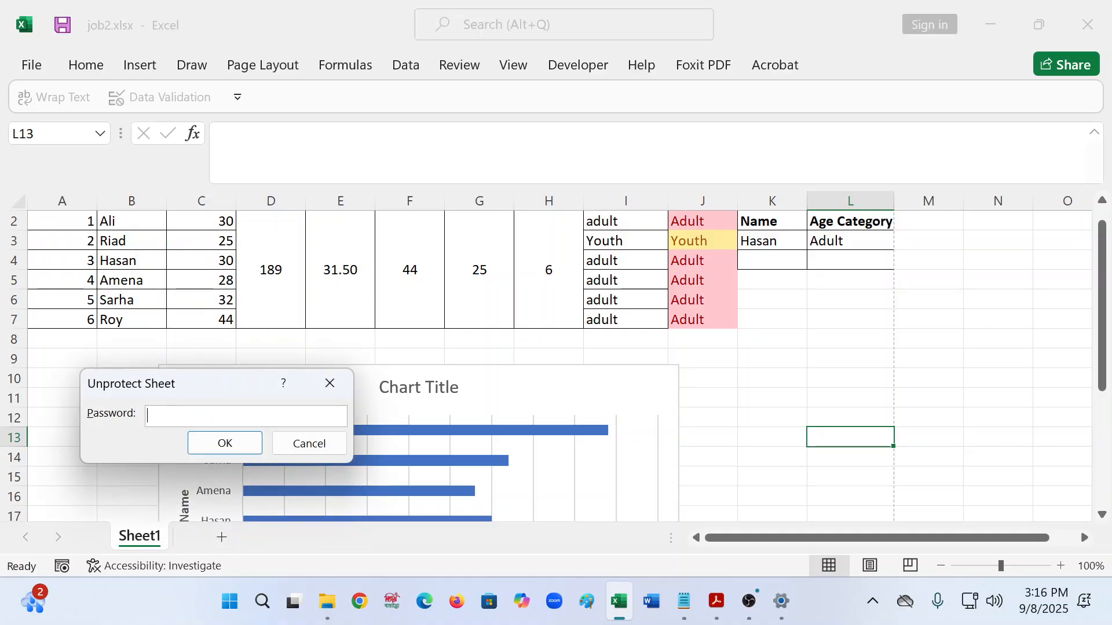
pyautogui.write('123')
pyautogui.click(225, 443)
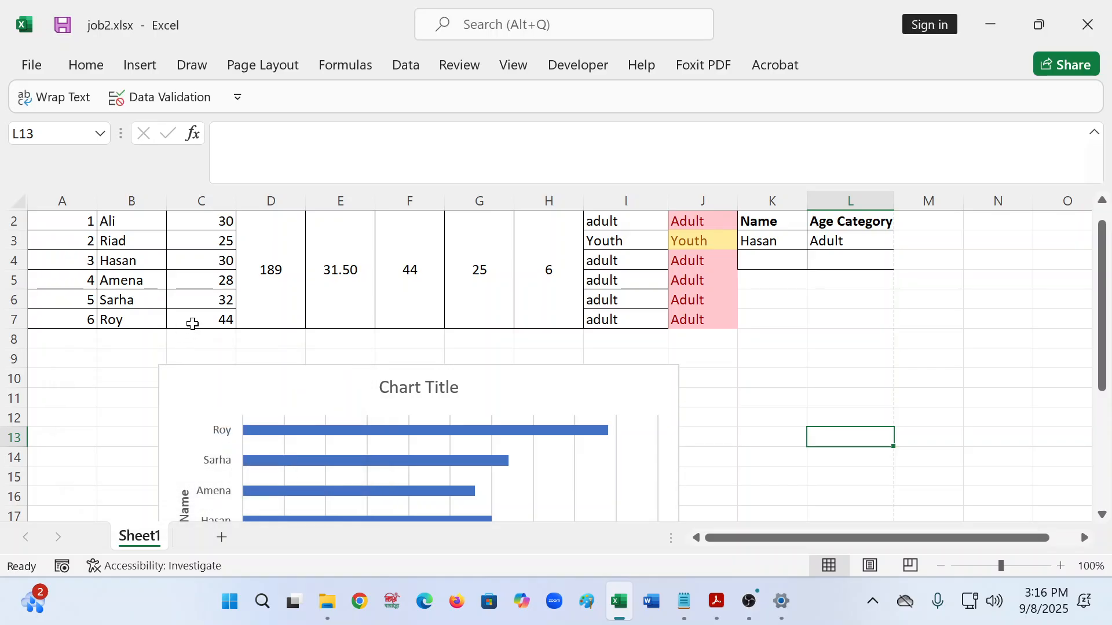
# - Change the age in cell C5 from 28 to 13
pyautogui.click(224, 280)
pyautogui.write('13')
pyautogui.press('Return')
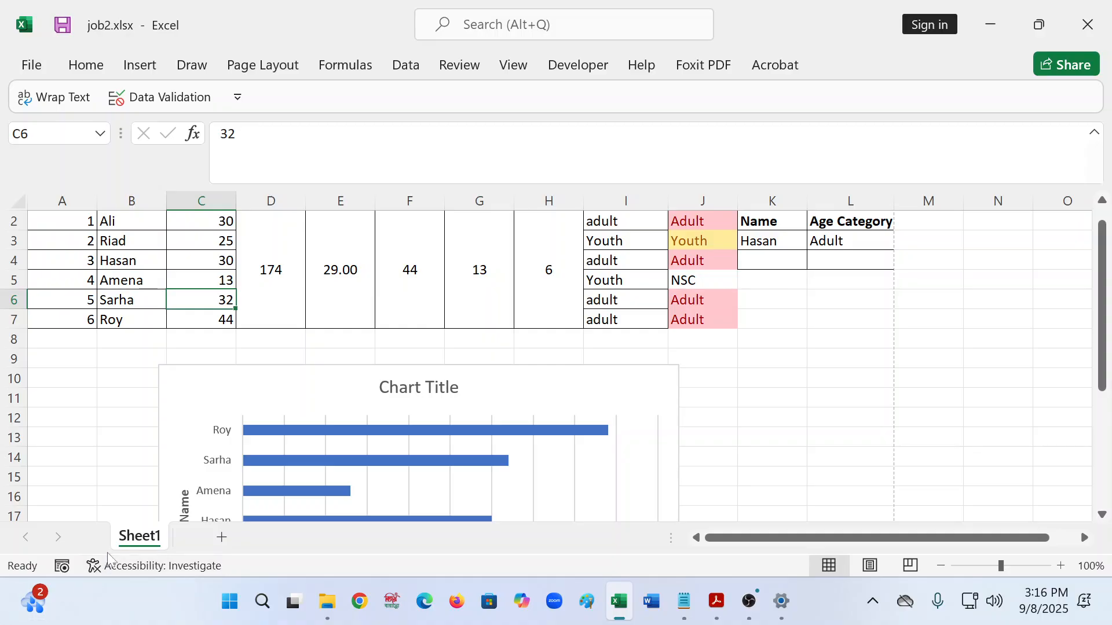
# - Protect Sheet1 again with a new sheet password, confirmed a second time
pyautogui.rightClick(145, 537)
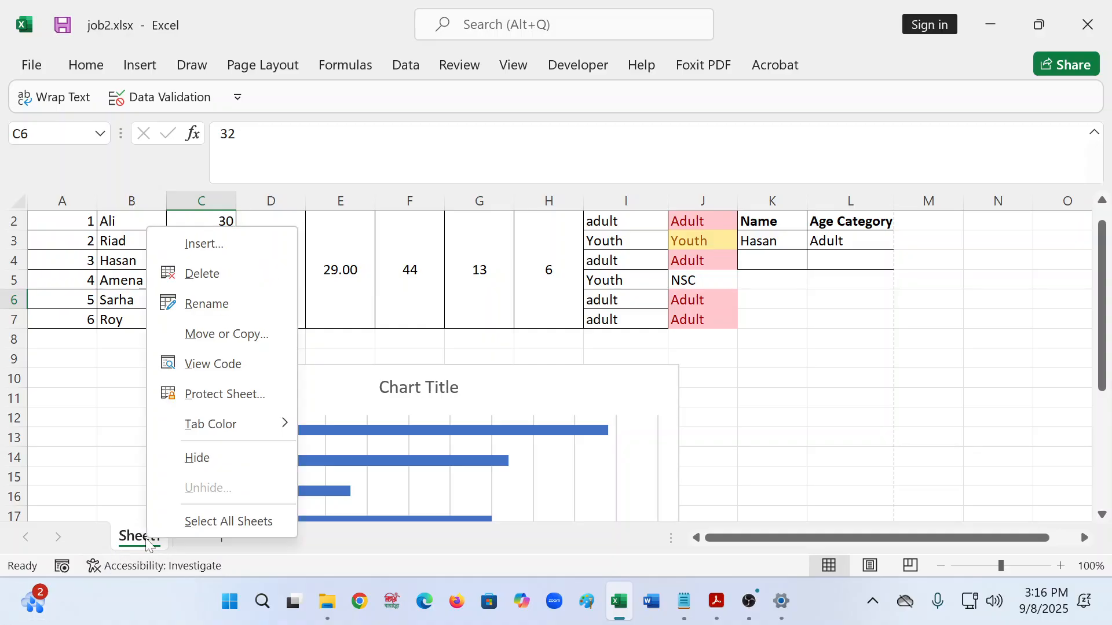
pyautogui.click(213, 396)
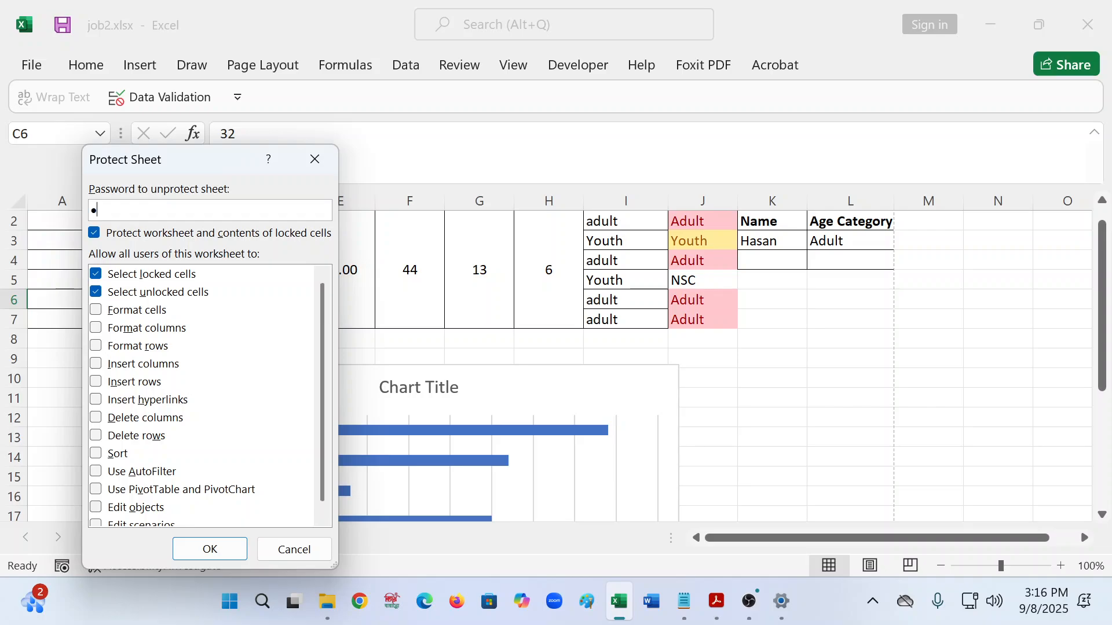
pyautogui.write('6')
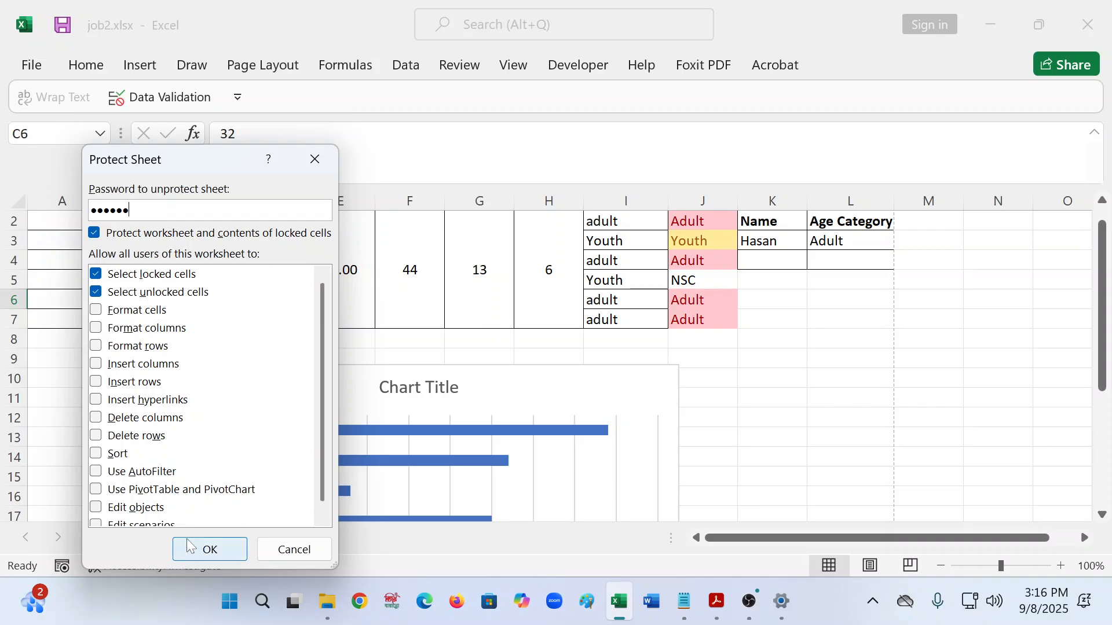
pyautogui.click(199, 557)
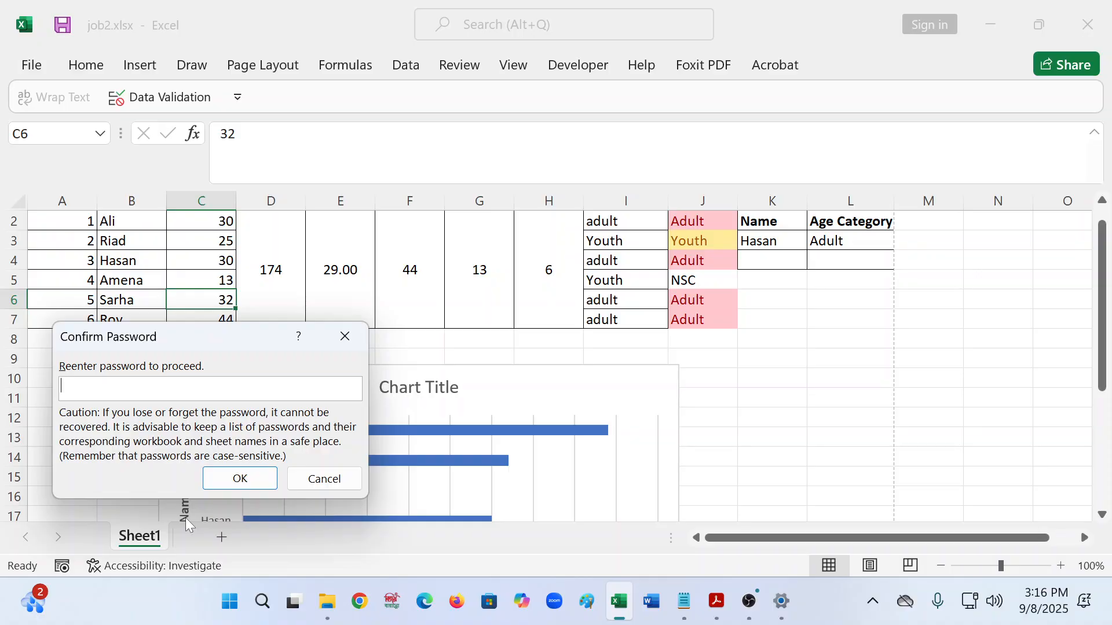
pyautogui.write('123456')
pyautogui.click(240, 480)
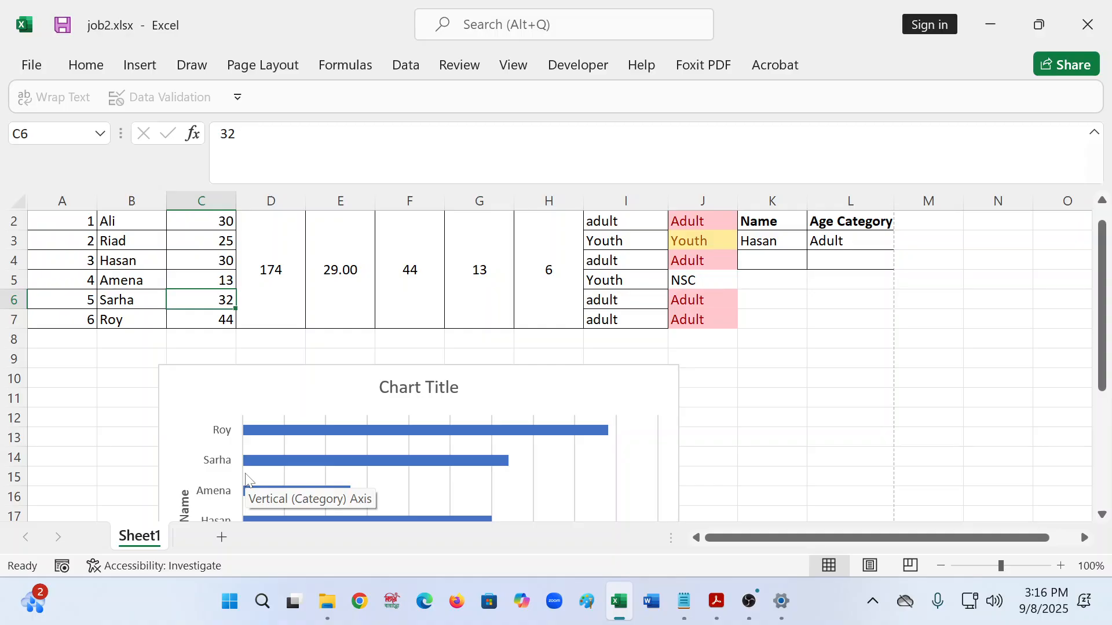
# - Use File > Info > Protect Workbook > Encrypt with Password to set and confirm an opening password
pyautogui.click(33, 66)
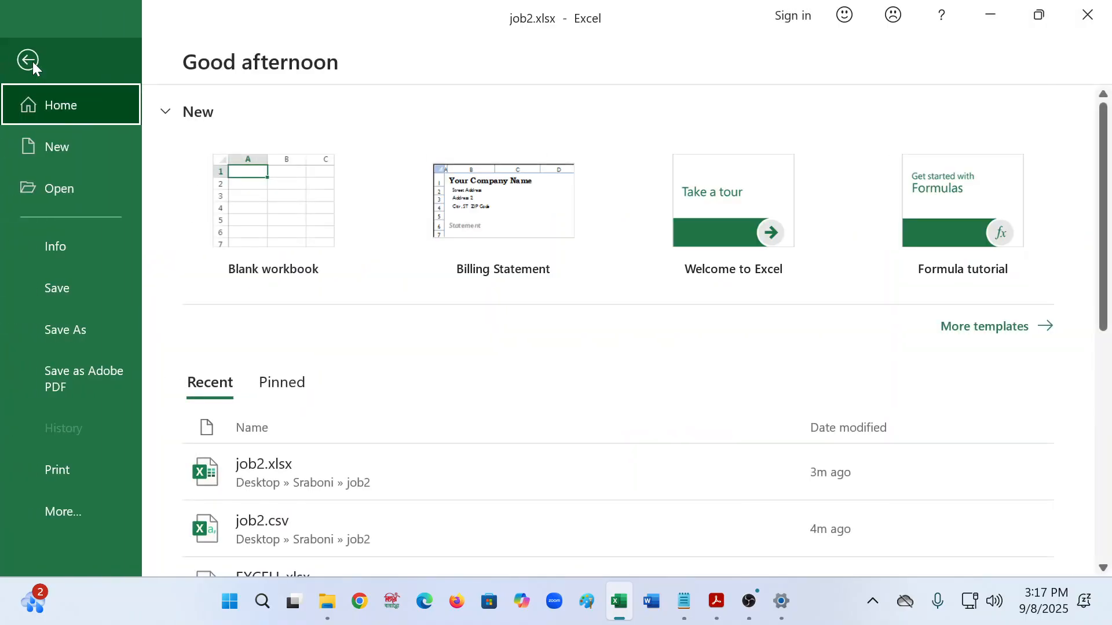
pyautogui.click(71, 245)
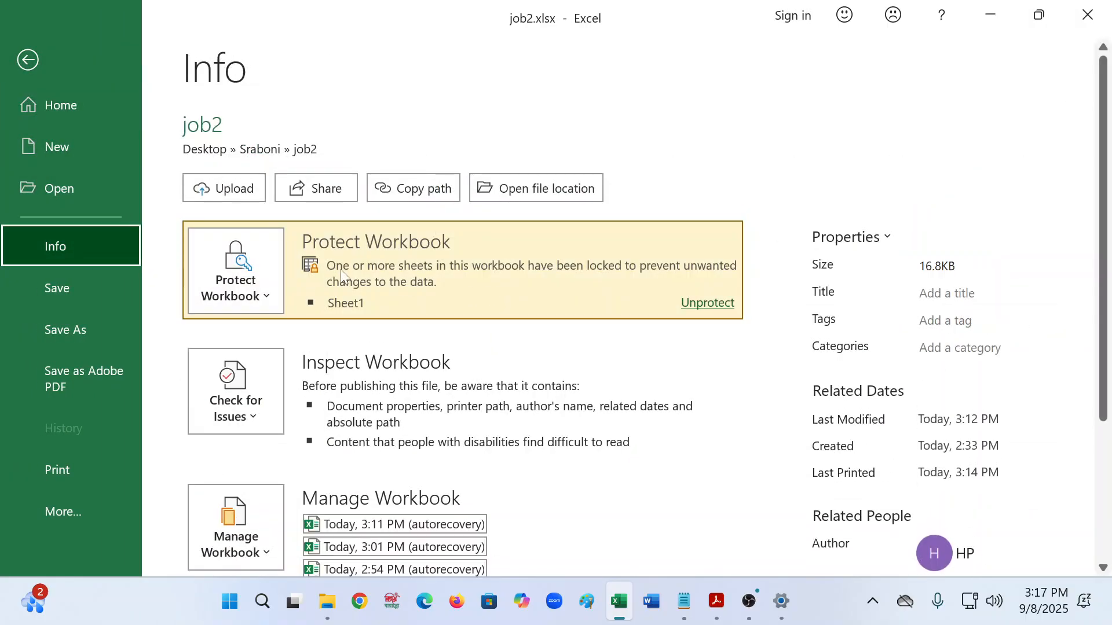
pyautogui.click(262, 292)
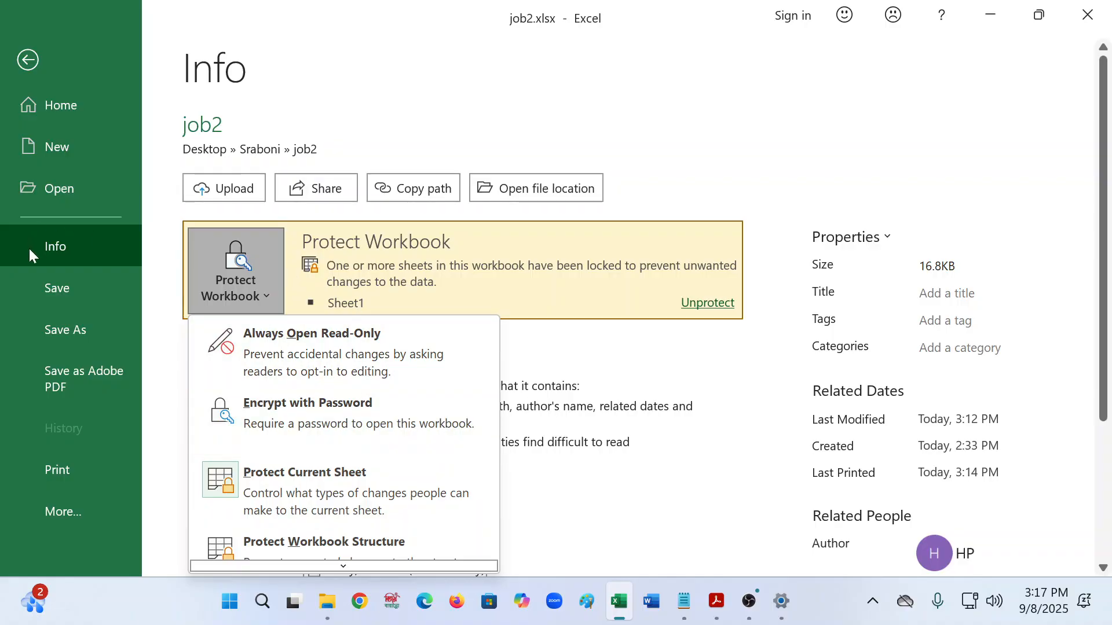
pyautogui.click(334, 428)
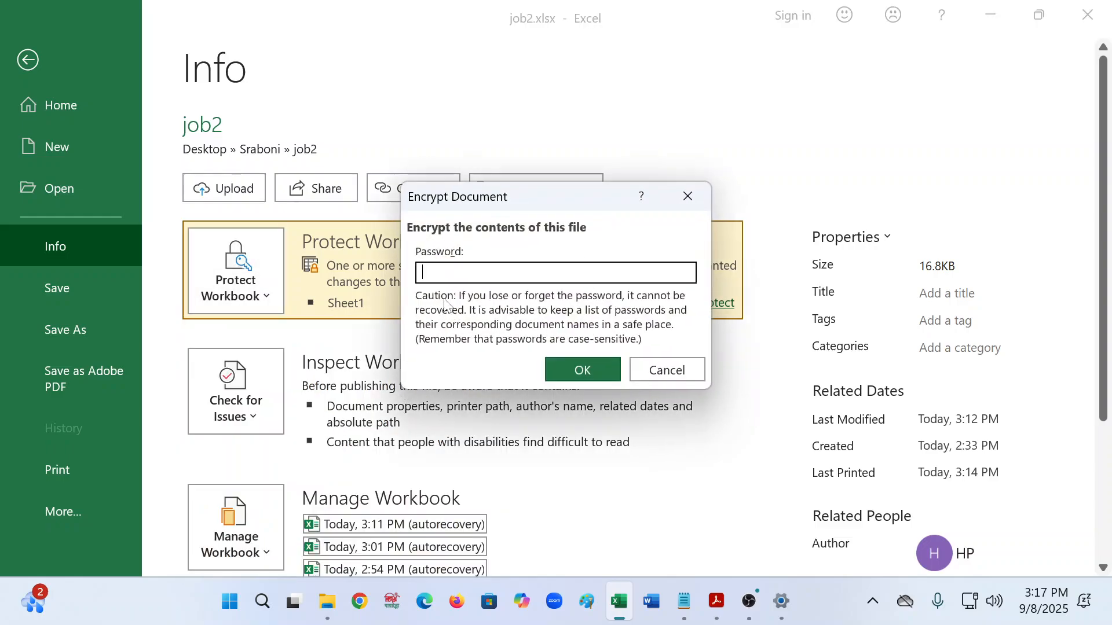
pyautogui.write('123456')
pyautogui.click(574, 375)
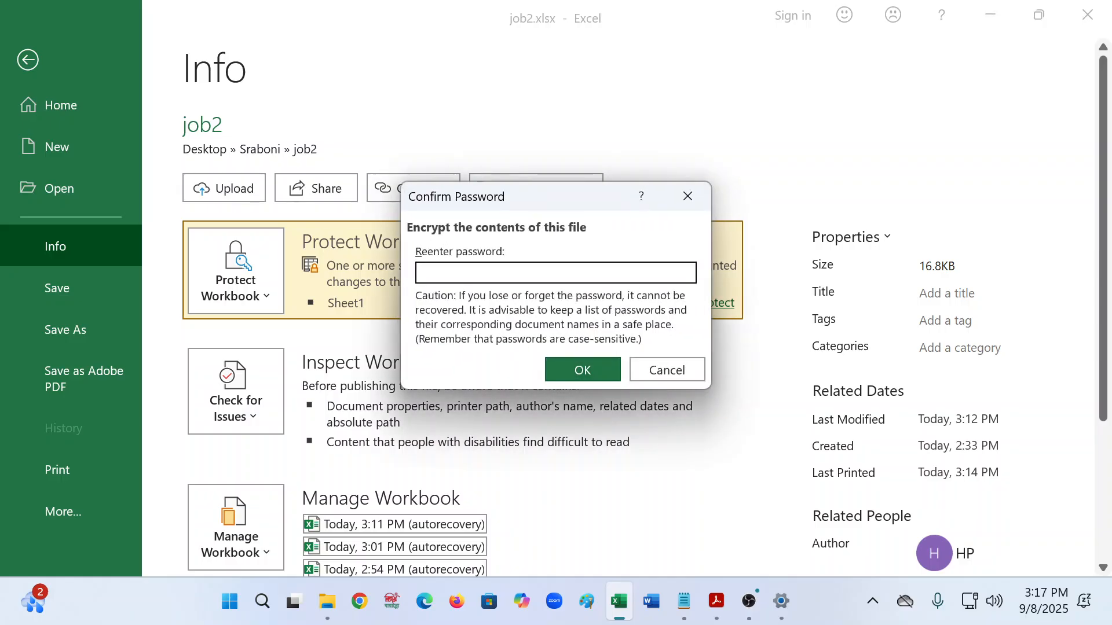
pyautogui.write('123456')
pyautogui.click(593, 374)
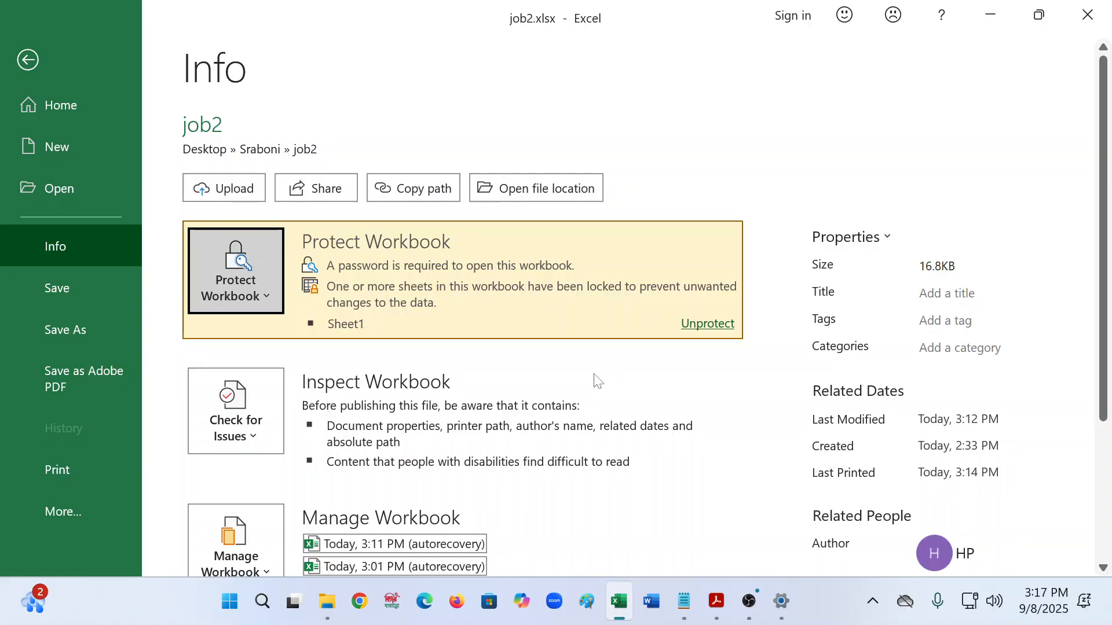
pyautogui.click(37, 70)
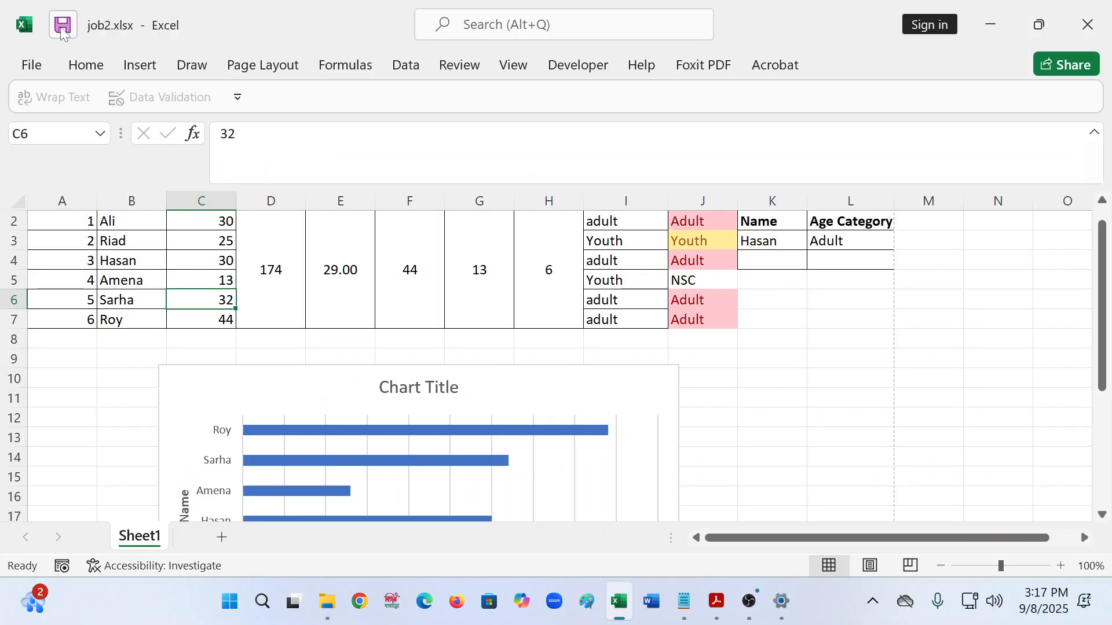
# - Close Excel and reopen job2.xlsx from the job2 folder to test the encryption
pyautogui.click(1087, 7)
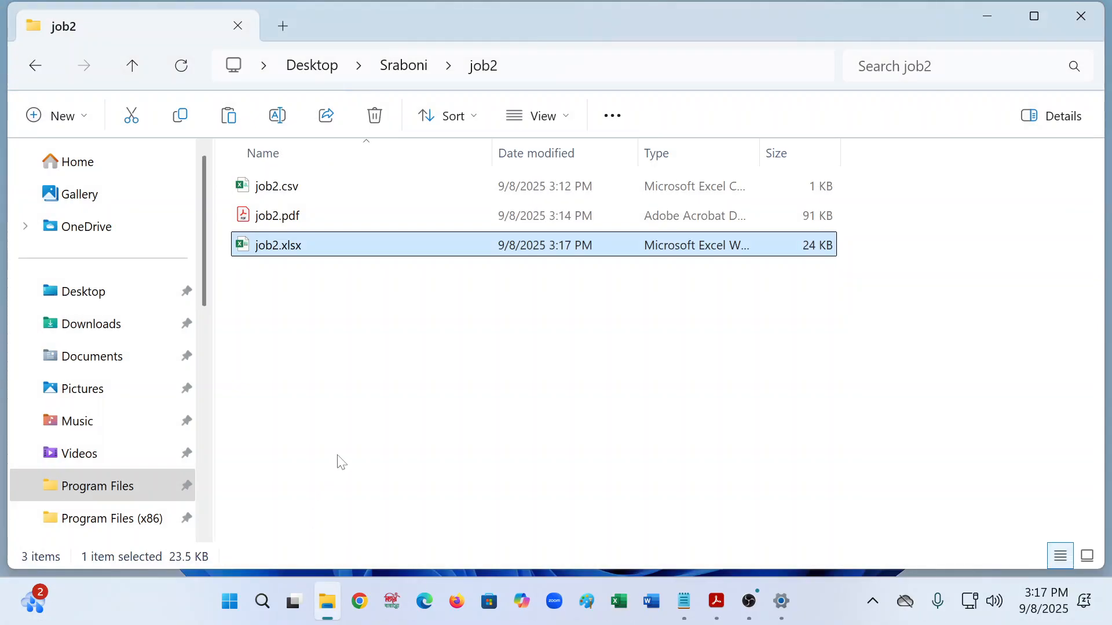
pyautogui.doubleClick(285, 251)
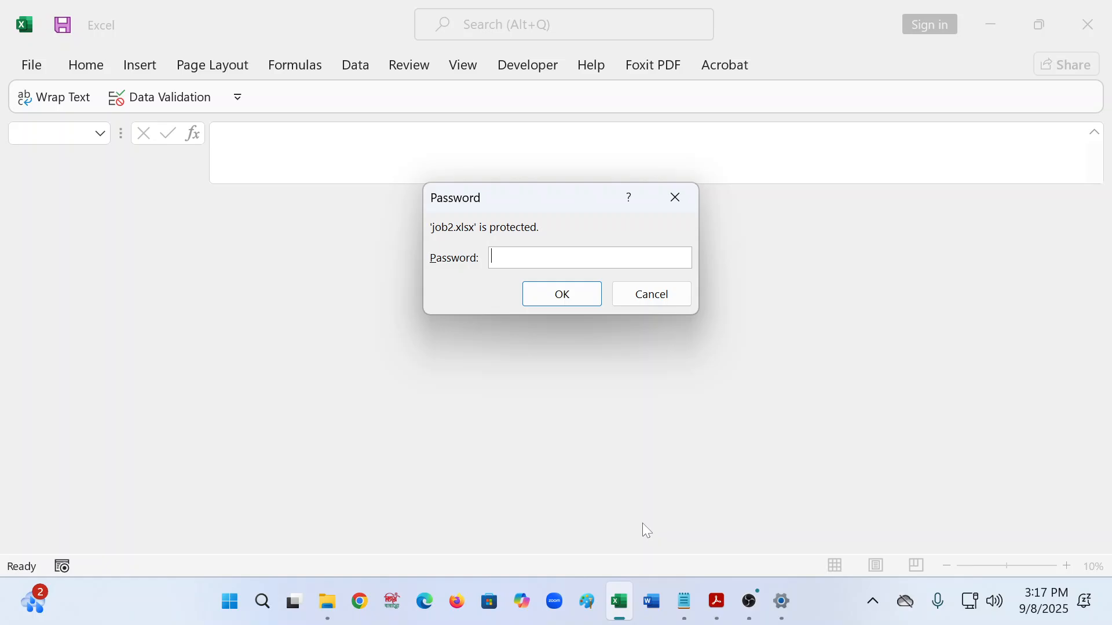
# - Enter the workbook password to open job2.xlsx, then scroll to check the tables and chart
pyautogui.write('123456')
pyautogui.click(556, 296)
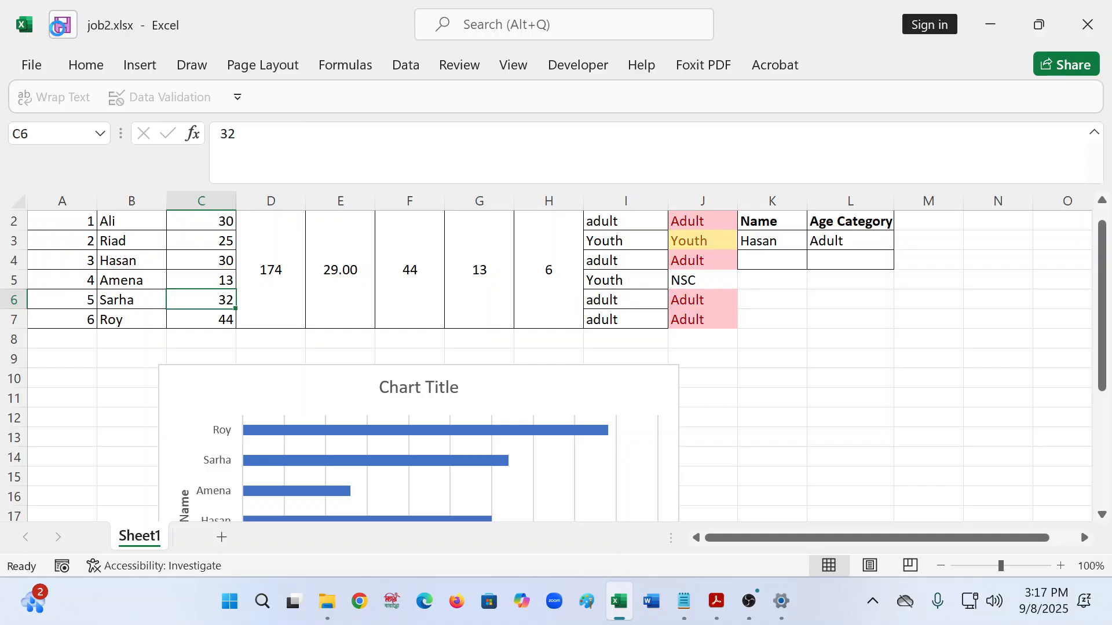
pyautogui.scroll(-5, 1053, 450)
pyautogui.scroll(5, 1052, 450)
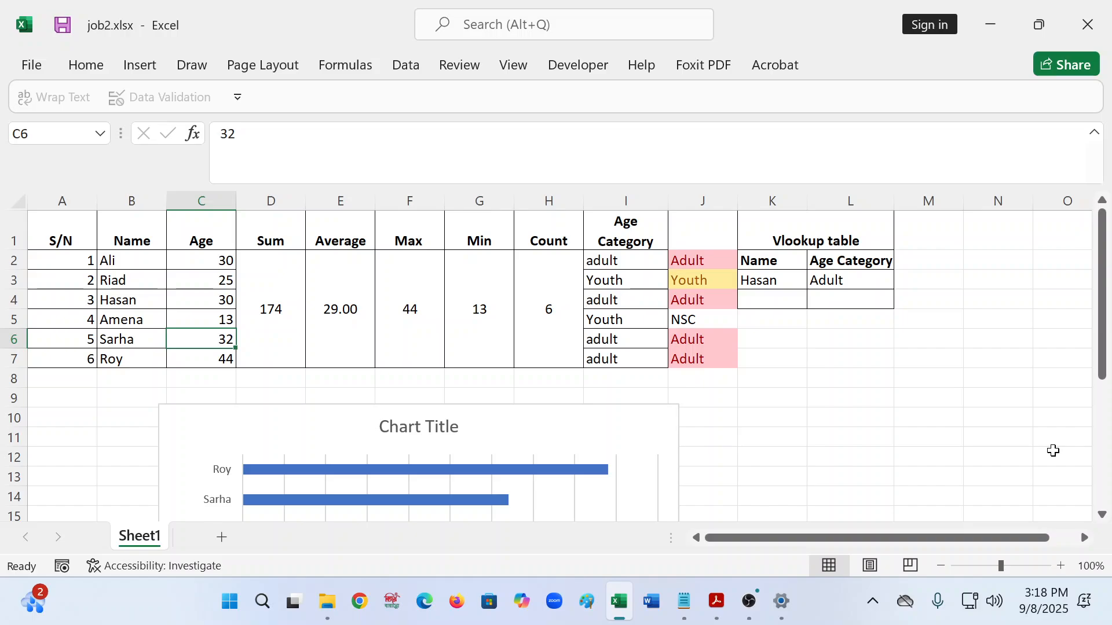
pyautogui.click(749, 605)
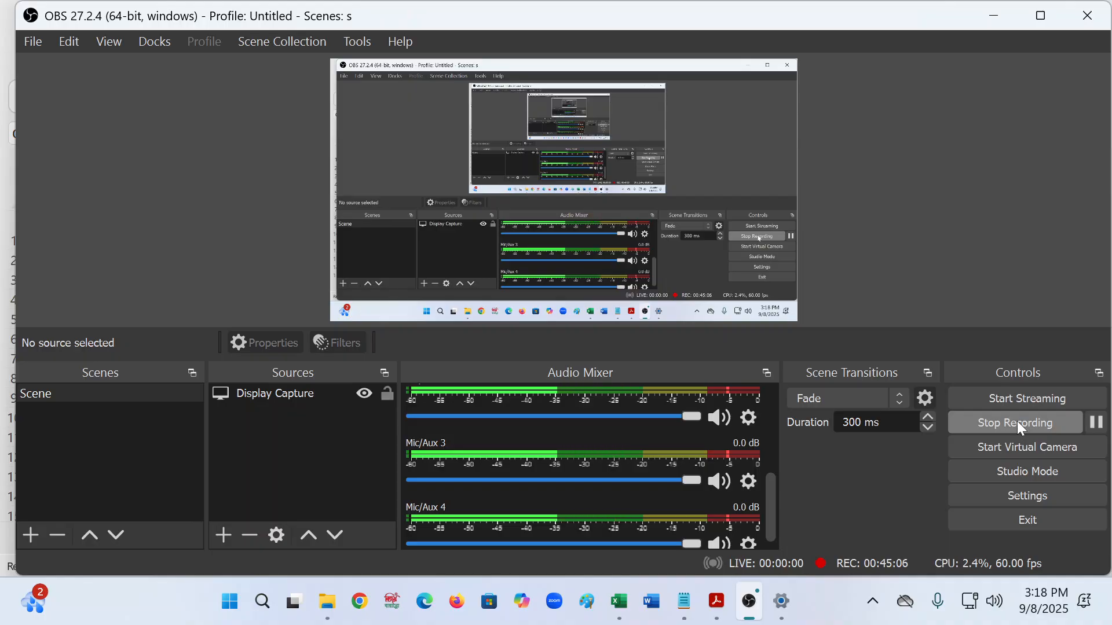